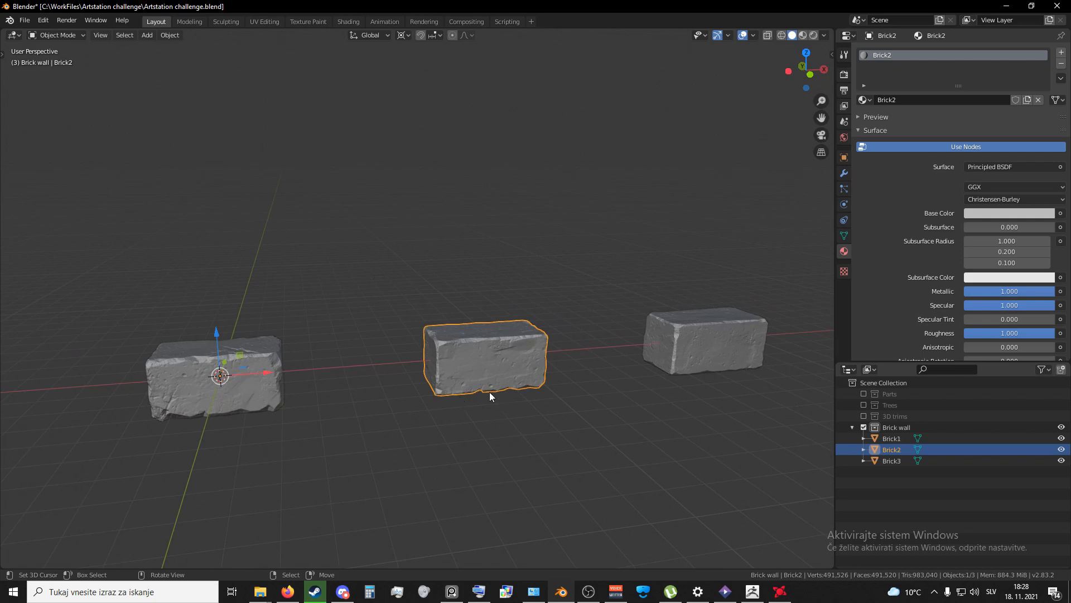
# Step: Examine the three sculpted bricks from several angles, including their undersides and ends
pyautogui.moveTo(490, 395); pyautogui.dragTo(457, 407, button='middle')
pyautogui.moveTo(393, 373); pyautogui.dragTo(379, 368, button='middle')
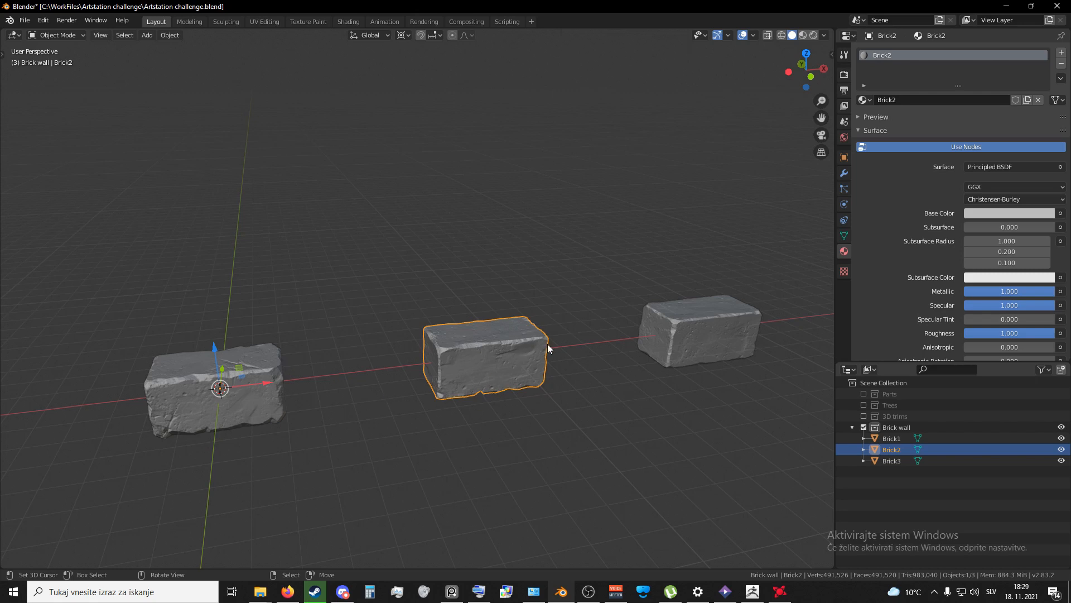
pyautogui.moveTo(548, 348); pyautogui.dragTo(391, 360, button='middle')
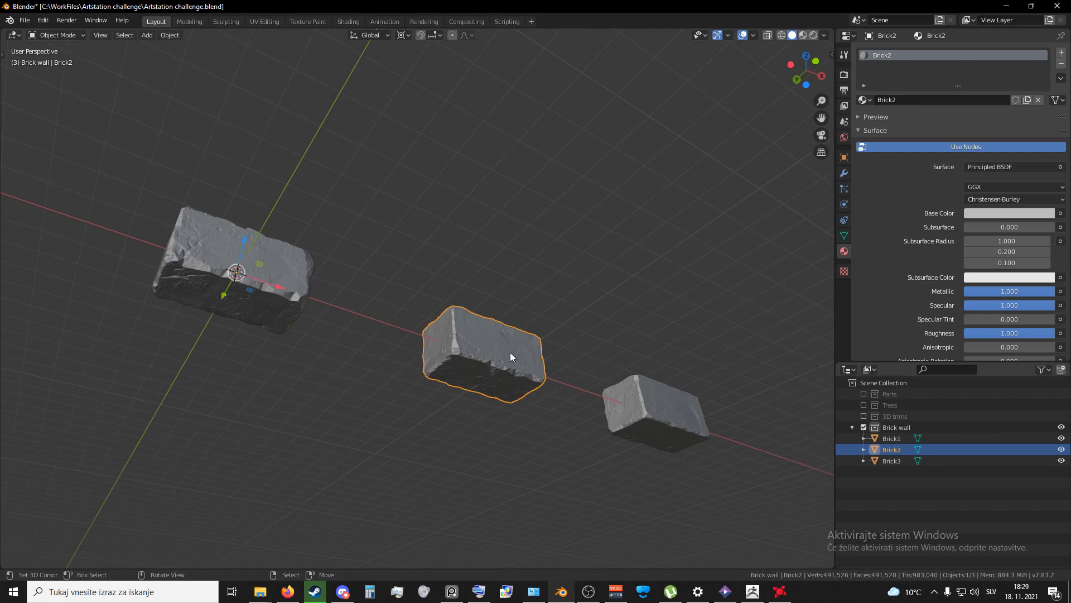
pyautogui.moveTo(496, 346); pyautogui.dragTo(348, 400, button='middle')
pyautogui.scroll(3, 347, 403)
pyautogui.moveTo(675, 383); pyautogui.dragTo(541, 450, button='middle')
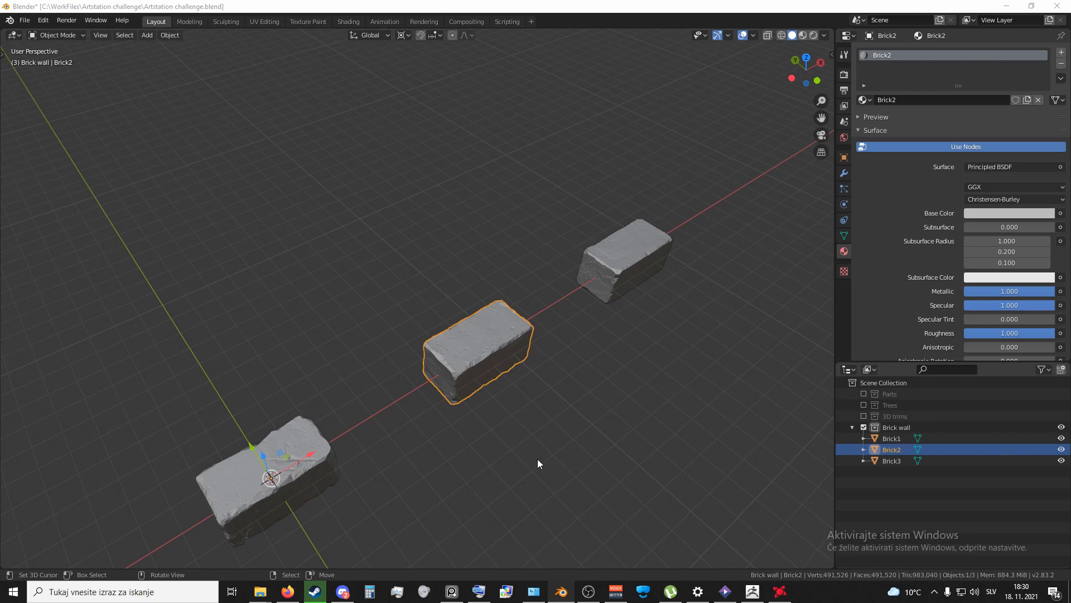
pyautogui.moveTo(516, 367)
pyautogui.mouseDown(button='middle')
pyautogui.moveTo(433, 326)
pyautogui.moveTo(507, 317)
pyautogui.moveTo(524, 366)
pyautogui.mouseUp(button='middle')
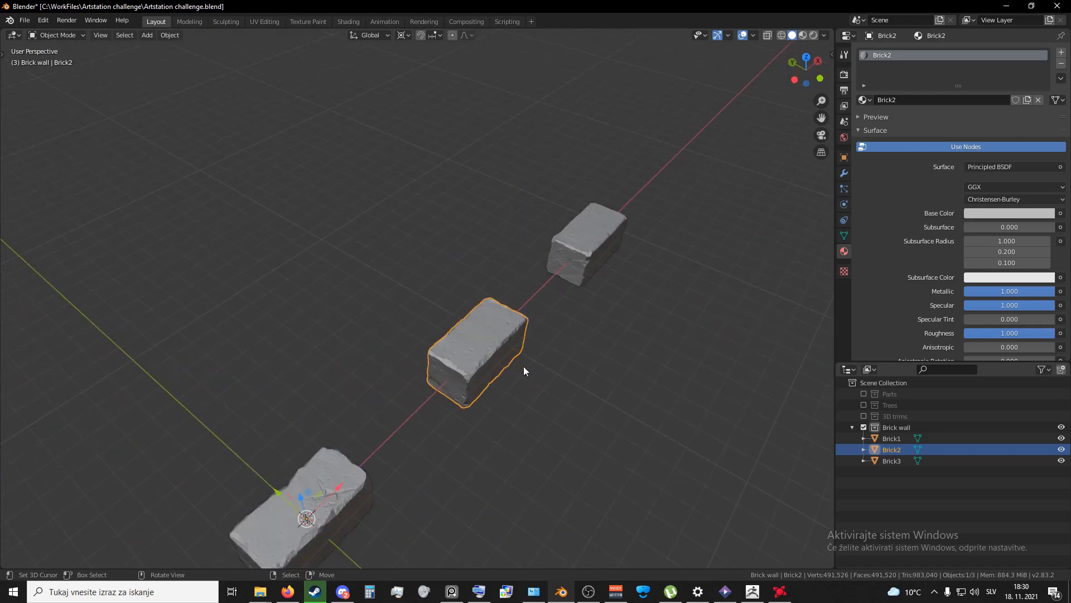
pyautogui.moveTo(498, 316); pyautogui.dragTo(415, 356, button='middle')
pyautogui.click(282, 389)
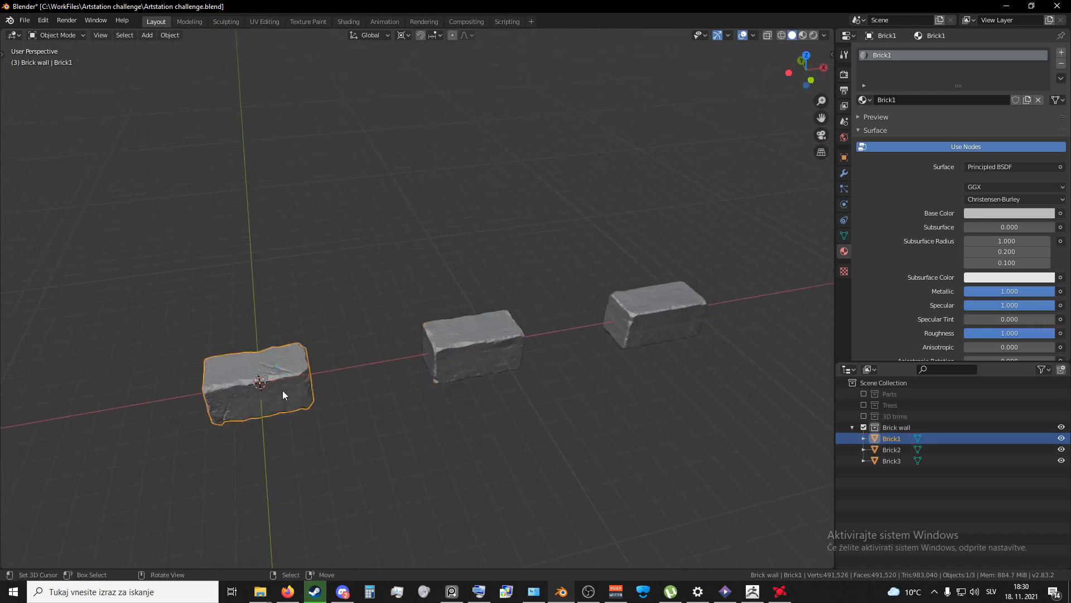
# Step: Set the origin of the middle brick, Brick2, to its Center of Mass (Surface)
pyautogui.rightClick(482, 363)
pyautogui.keyDown('shift'); pyautogui.moveTo(485, 366); pyautogui.dragTo(434, 369, button='middle'); pyautogui.keyUp('shift')
pyautogui.press('F3')
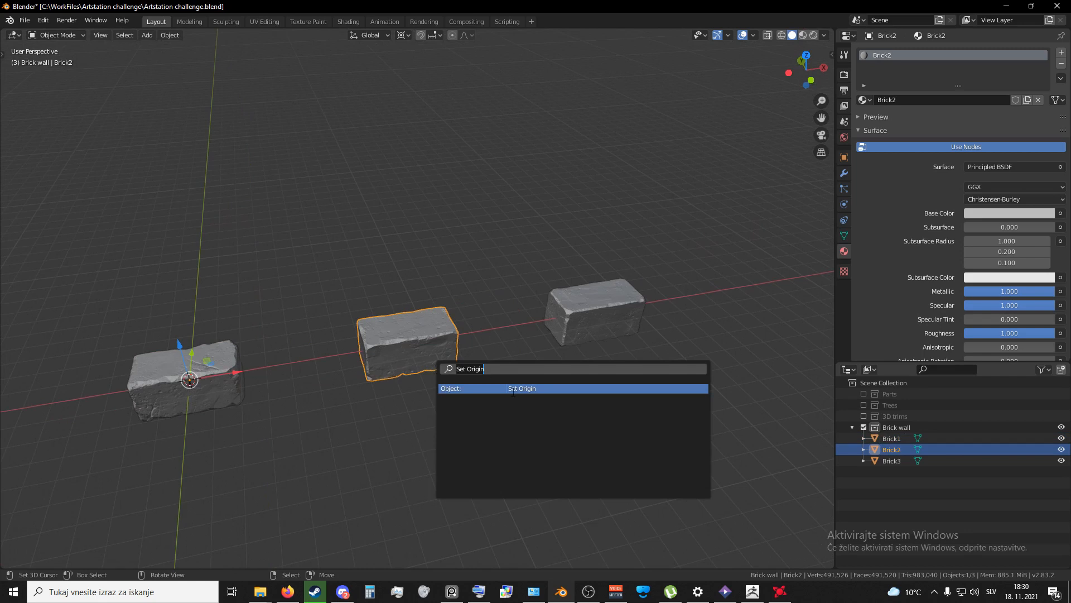
pyautogui.click(513, 389)
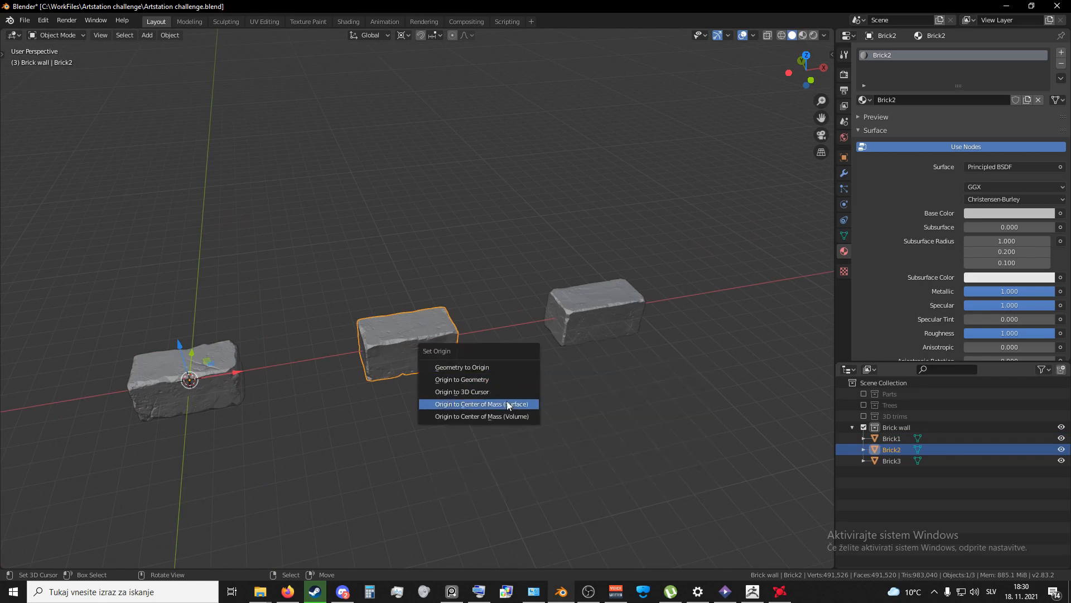
pyautogui.click(517, 406)
# Step: Set the origin of Brick3 to its Center of Mass (Surface)
pyautogui.click(586, 307)
pyautogui.press('F3')
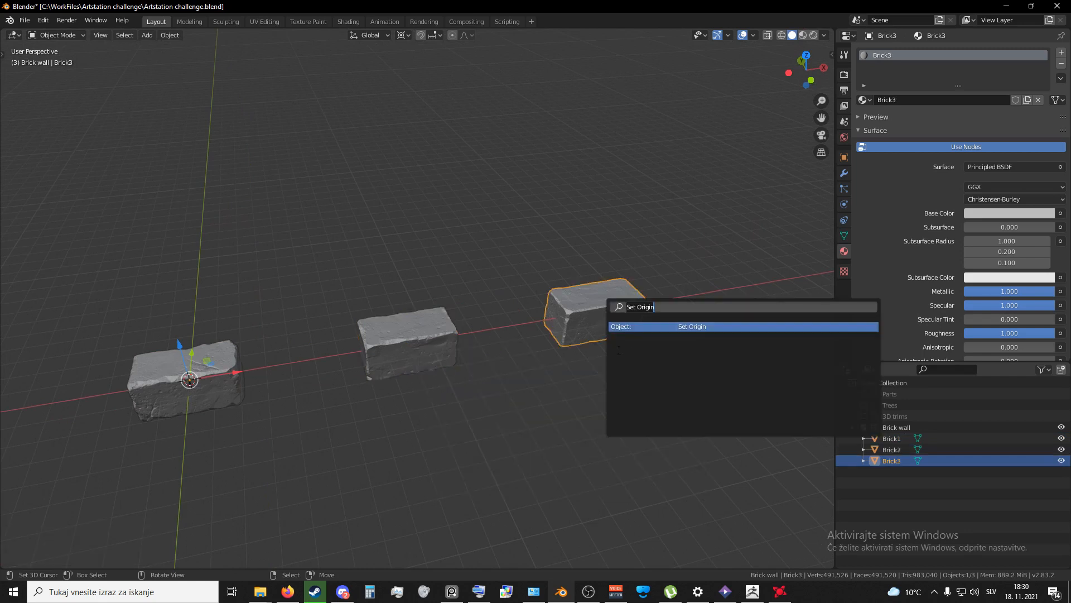
pyautogui.click(625, 326)
pyautogui.click(629, 330)
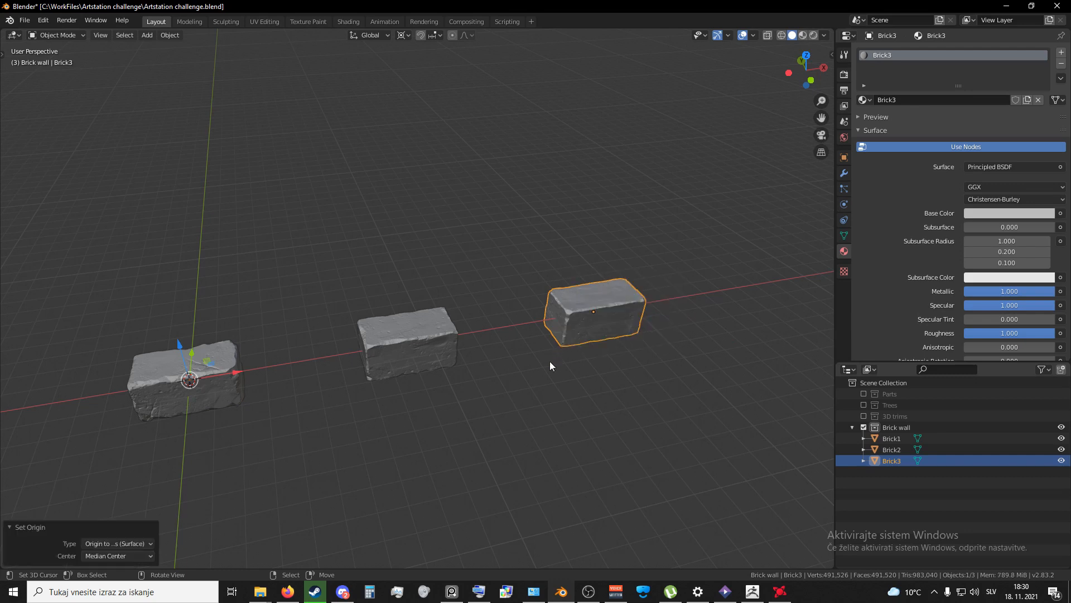
# Step: Set the transform pivot point to Median Point and try a free rotation on Brick3
pyautogui.moveTo(550, 366); pyautogui.dragTo(564, 322, button='middle')
pyautogui.click(404, 34)
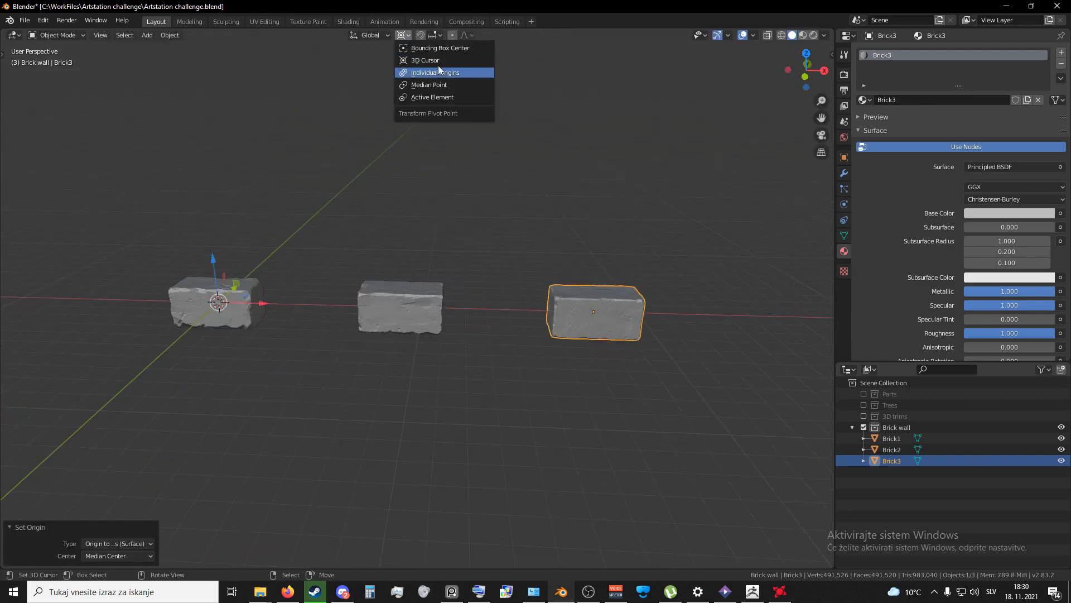
pyautogui.click(444, 83)
pyautogui.press('r')
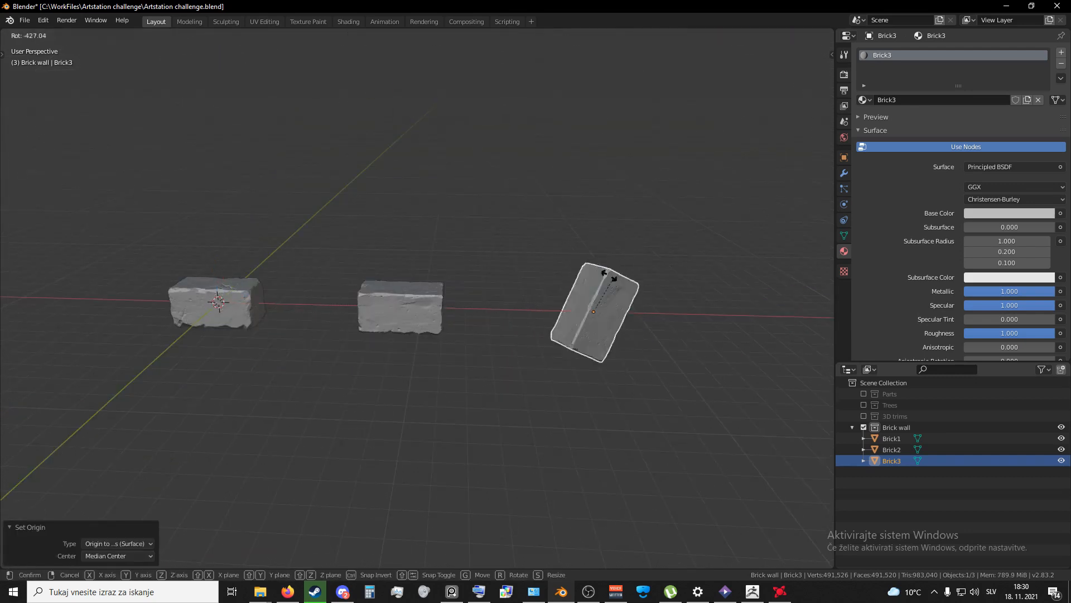
pyautogui.press('Escape')
pyautogui.click(430, 301)
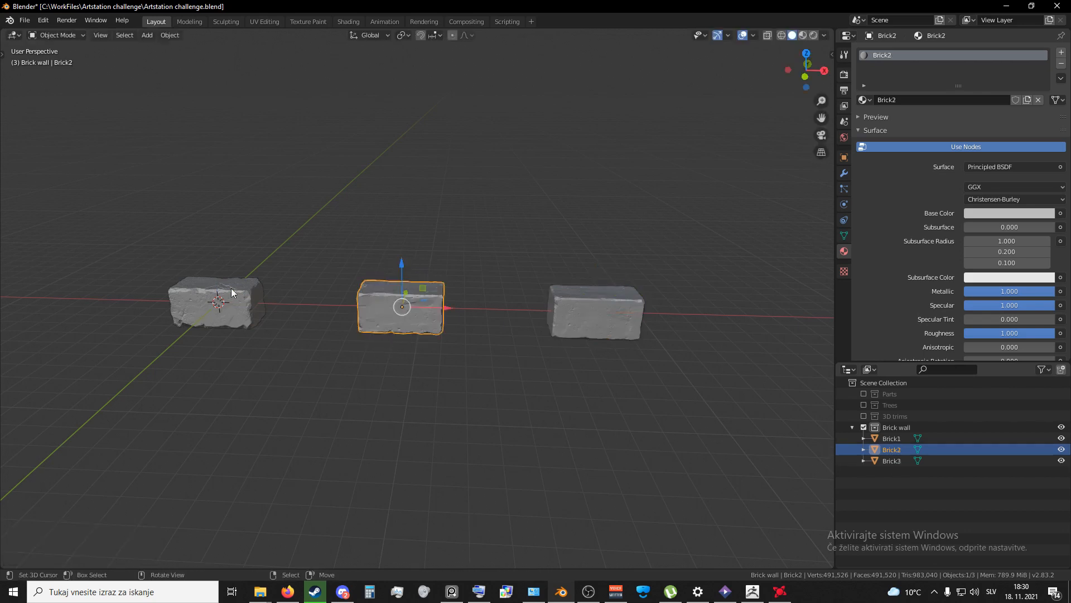
pyautogui.click(219, 303)
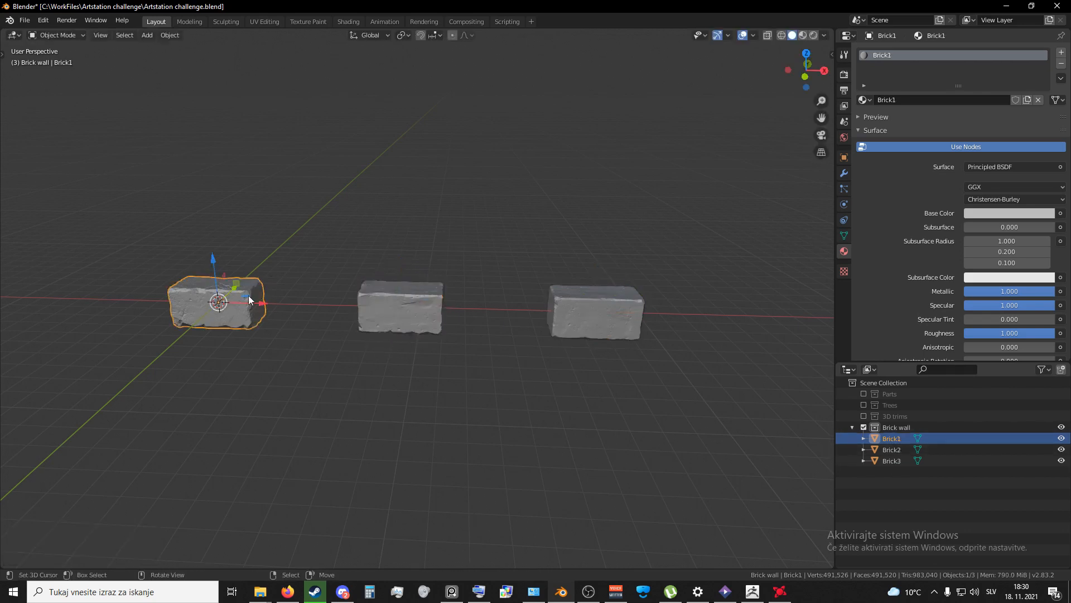
pyautogui.moveTo(232, 303); pyautogui.dragTo(407, 300, button='middle')
pyautogui.click(430, 307)
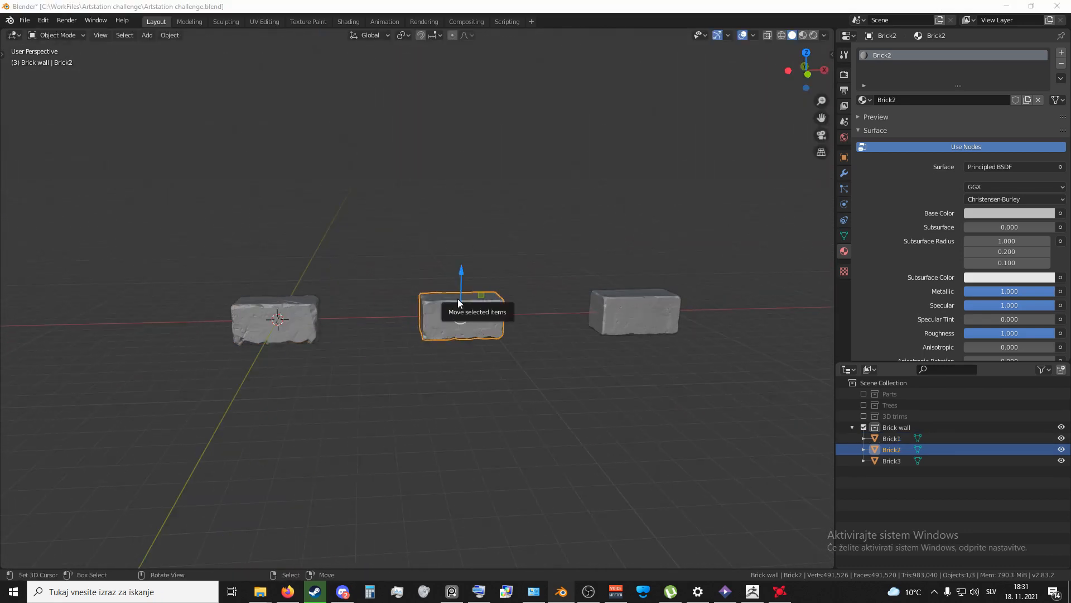
pyautogui.moveTo(457, 299); pyautogui.dragTo(377, 318, button='middle')
pyautogui.press('KP_3')
# Step: Duplicate Brick1 and place the copy 1 m along X and 2 m up in Z
pyautogui.click(521, 326)
pyautogui.hotkey('shift', 'd')
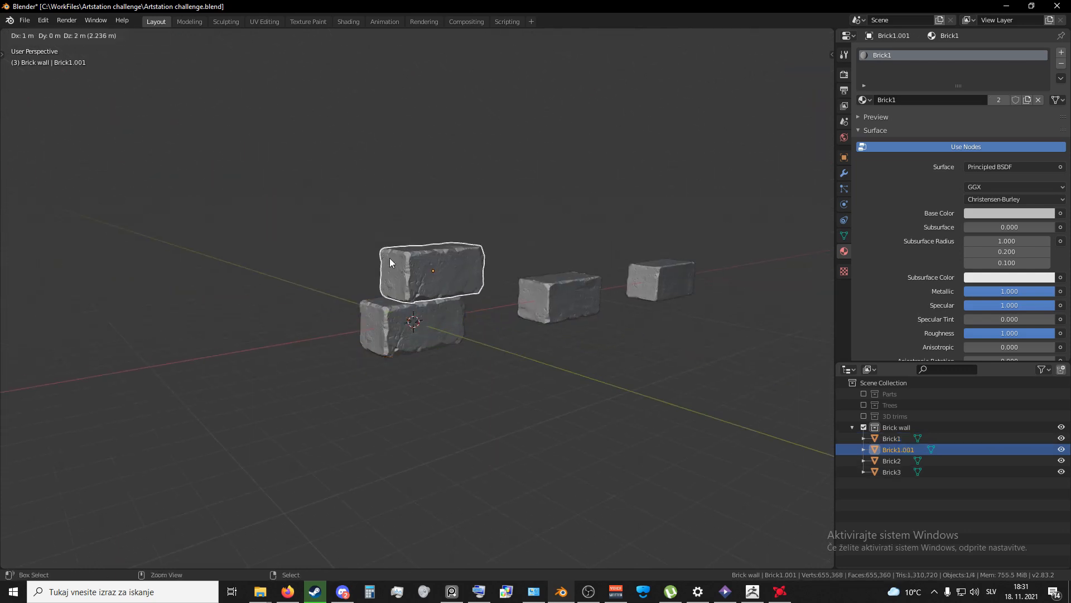
pyautogui.click(389, 258)
# Step: Rotate the duplicated brick -90° about the global X axis
pyautogui.moveTo(389, 258); pyautogui.dragTo(619, 294, button='middle')
pyautogui.press('r')
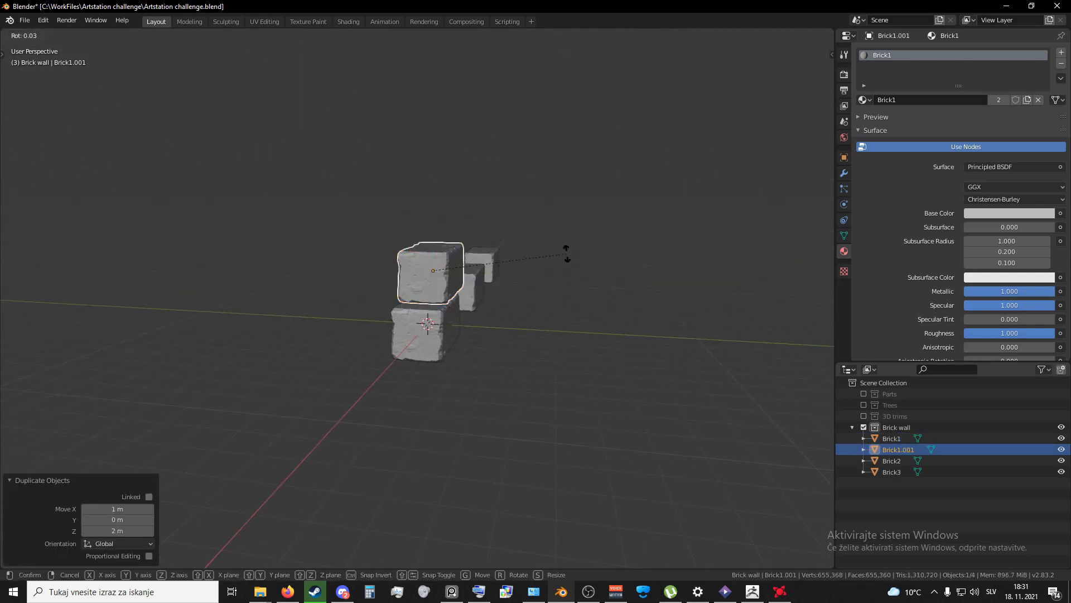
pyautogui.press('x')
pyautogui.press('9')
pyautogui.press('0')
pyautogui.press('Return')
pyautogui.moveTo(589, 288); pyautogui.dragTo(413, 275, button='middle')
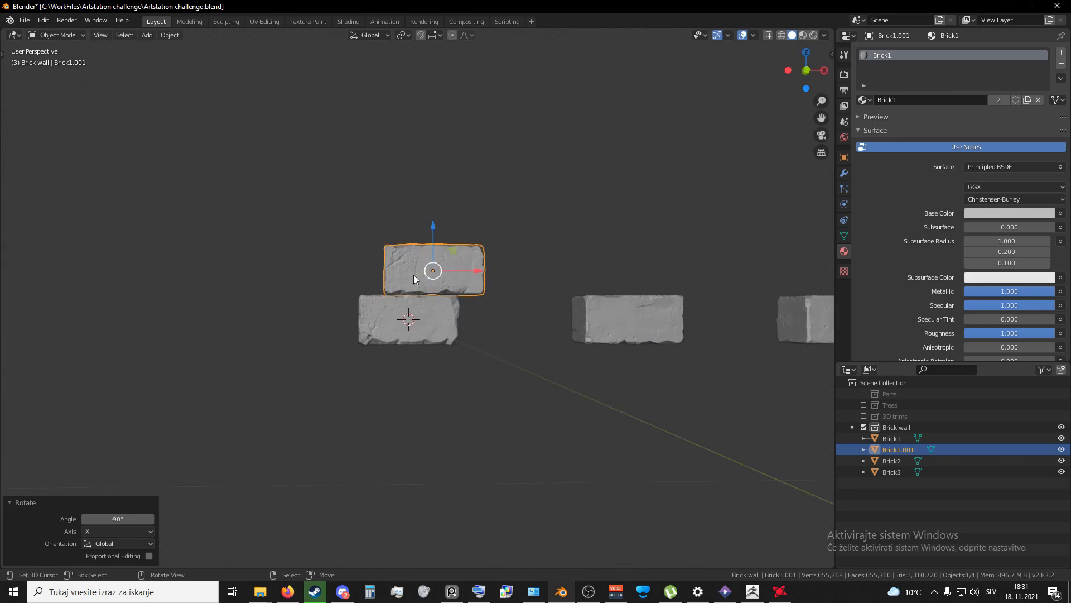
pyautogui.moveTo(492, 300); pyautogui.dragTo(433, 360, button='middle')
pyautogui.press('g')
pyautogui.click(421, 286)
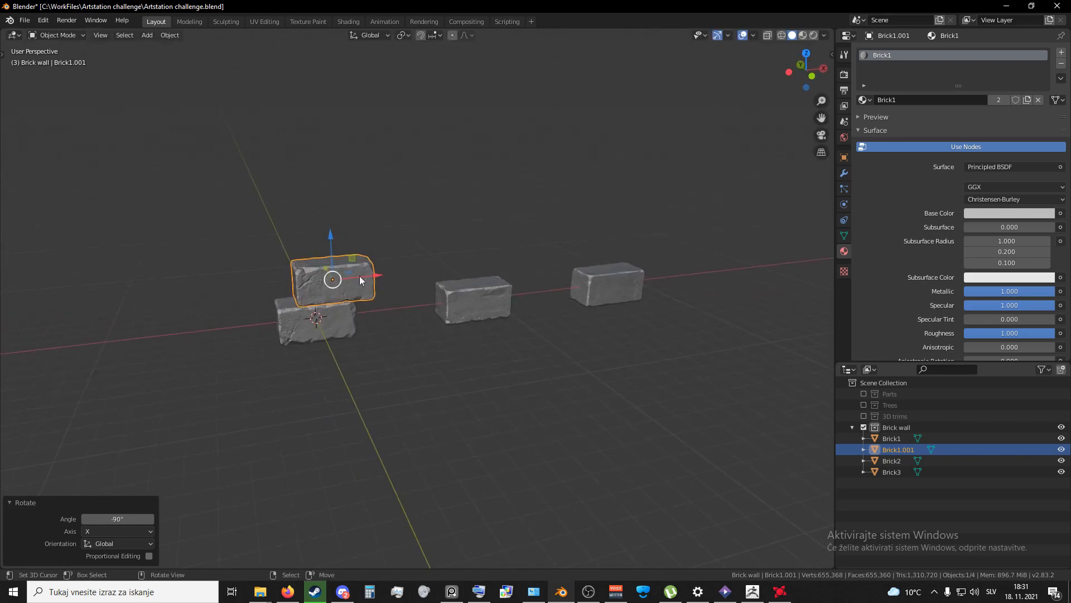
# Step: Delete the duplicated brick stacked above Brick1
pyautogui.press('x')
pyautogui.press('x')
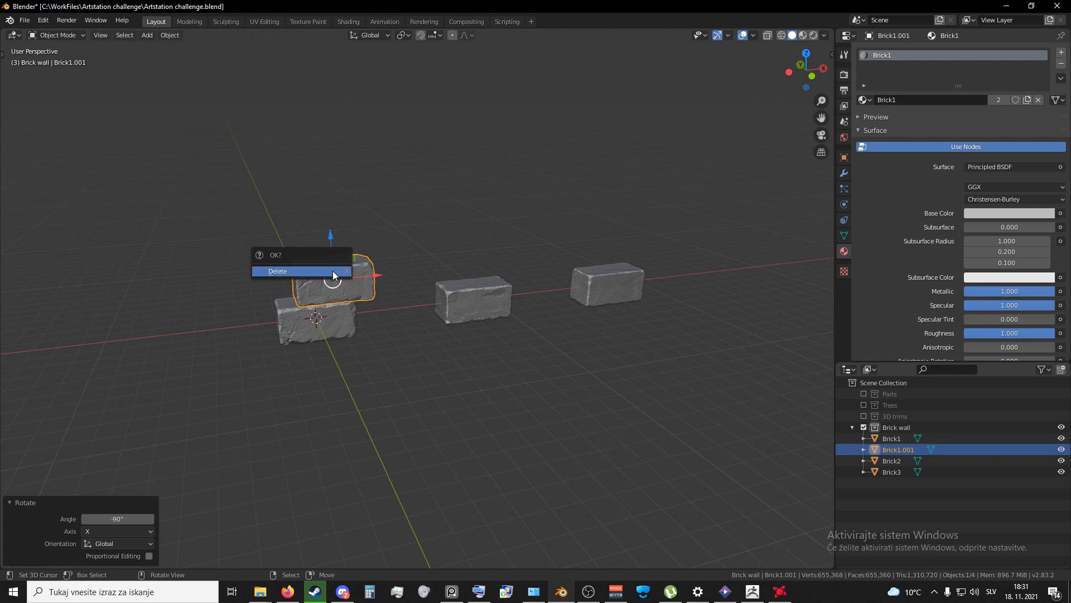
pyautogui.click(307, 270)
pyautogui.moveTo(307, 270); pyautogui.dragTo(480, 281, button='middle')
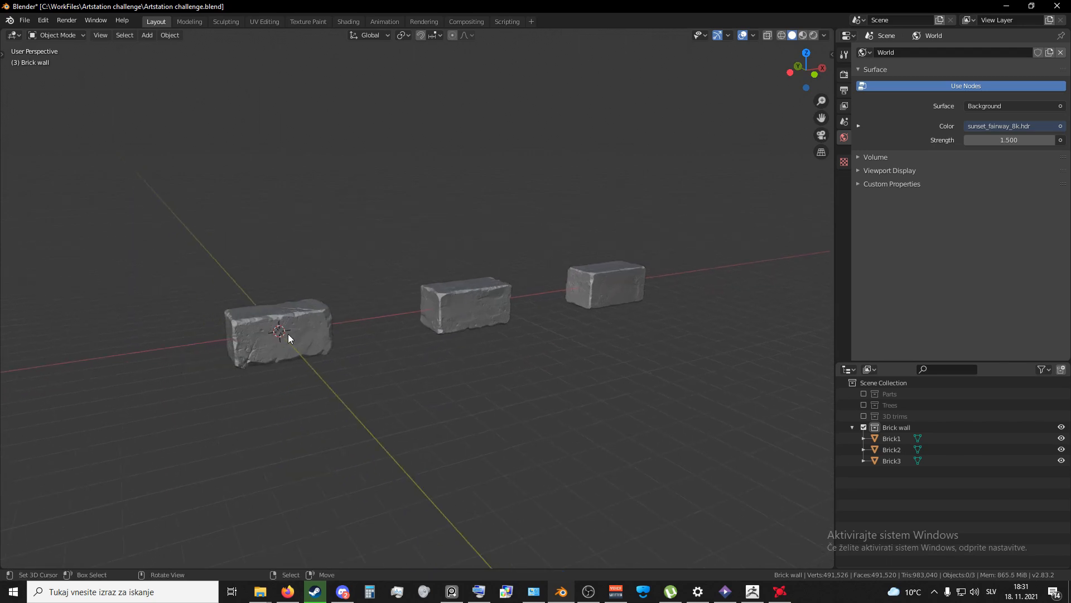
# Step: In front view, duplicate all three bricks and place the copies 5 m straight above the originals
pyautogui.moveTo(280, 316); pyautogui.dragTo(454, 292, button='middle')
pyautogui.click(490, 329)
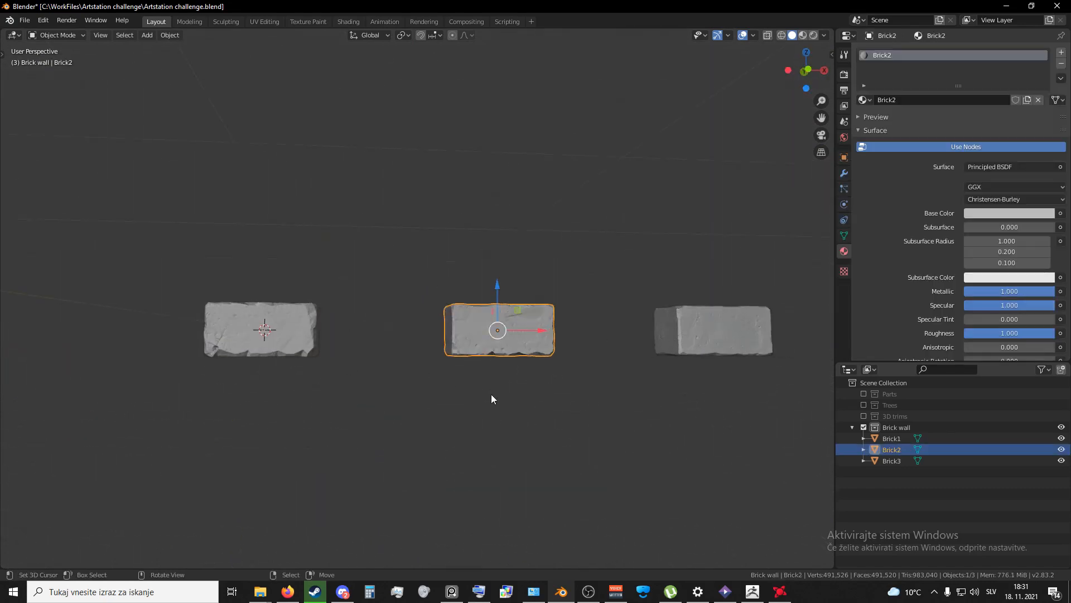
pyautogui.moveTo(442, 410)
pyautogui.mouseDown(button='middle')
pyautogui.moveTo(424, 427)
pyautogui.moveTo(490, 443)
pyautogui.moveTo(430, 421)
pyautogui.mouseUp(button='middle')
pyautogui.press('KP_1')
pyautogui.keyDown('shift'); pyautogui.click(363, 315); pyautogui.keyUp('shift')
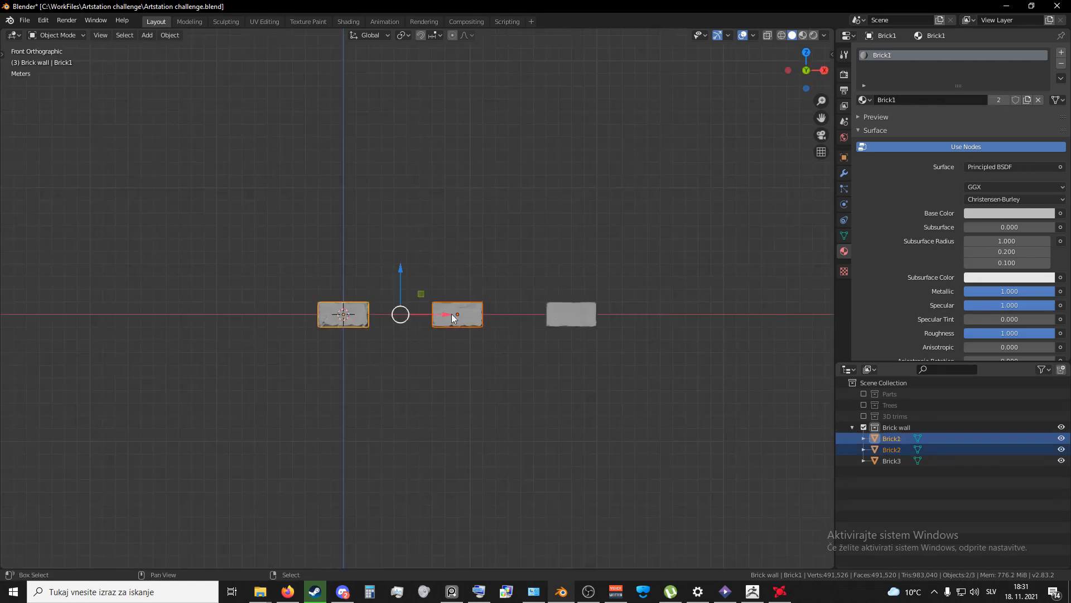
pyautogui.keyDown('shift'); pyautogui.click(559, 319); pyautogui.keyUp('shift')
pyautogui.keyDown('shift'); pyautogui.moveTo(469, 364); pyautogui.dragTo(444, 399, button='middle'); pyautogui.keyUp('shift')
pyautogui.hotkey('shift', 'd')
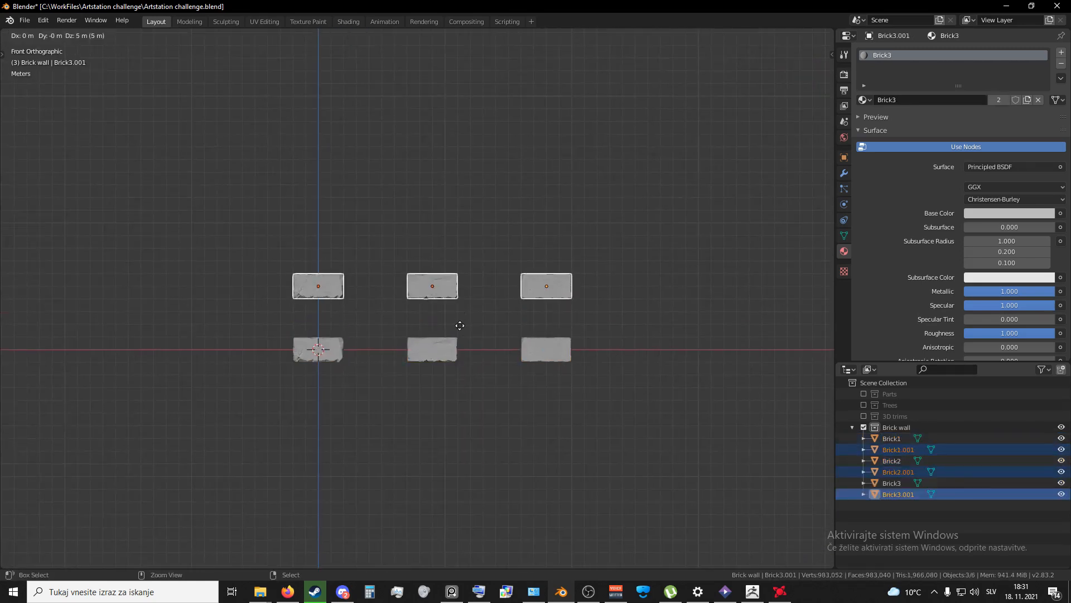
pyautogui.press('Return')
# Step: Duplicate both rows of bricks together and place the copies 10 m higher in Z
pyautogui.keyDown('shift'); pyautogui.click(328, 342); pyautogui.keyUp('shift')
pyautogui.keyDown('shift'); pyautogui.click(444, 353); pyautogui.keyUp('shift')
pyautogui.keyDown('shift'); pyautogui.click(546, 349); pyautogui.keyUp('shift')
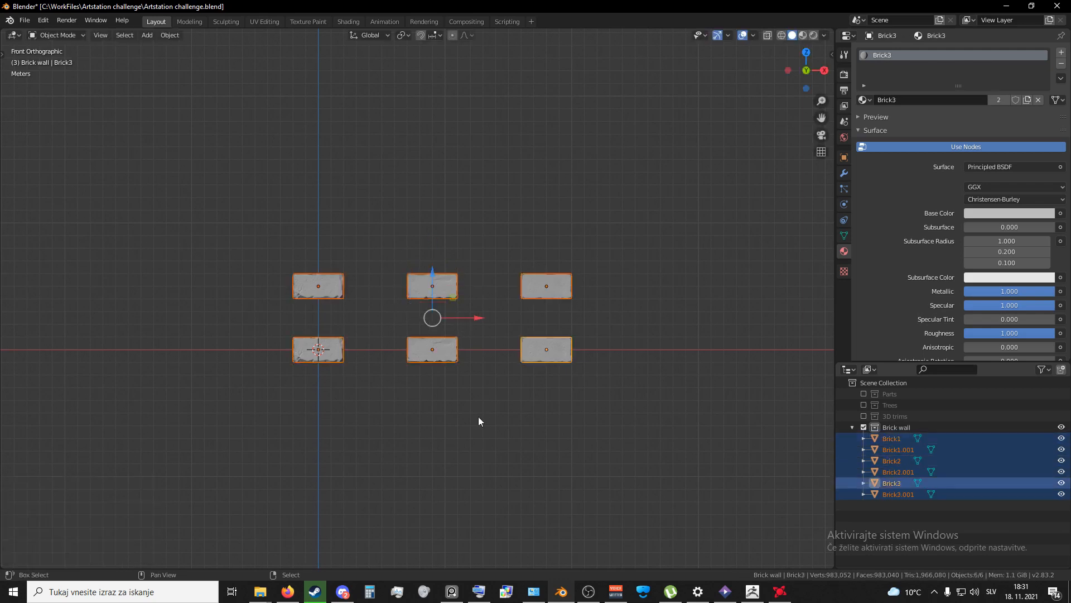
pyautogui.hotkey('shift', 'd')
pyautogui.press('Return')
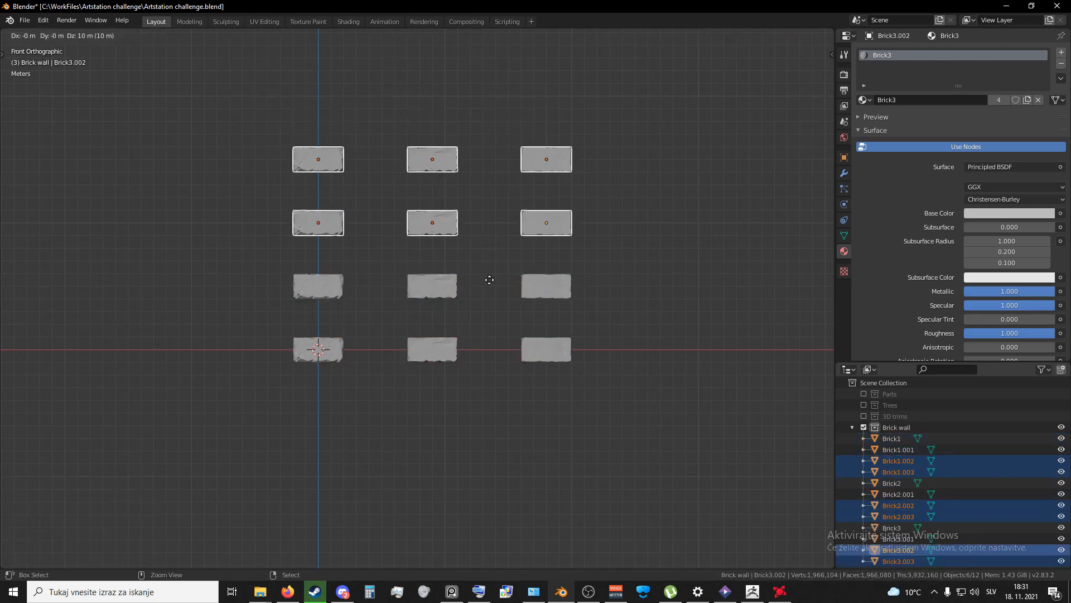
# Step: Rotate the three bricks in the second row from the ground 90° about the global X axis
pyautogui.moveTo(490, 278); pyautogui.dragTo(438, 284, button='middle')
pyautogui.click(437, 284)
pyautogui.keyDown('shift'); pyautogui.click(313, 293); pyautogui.keyUp('shift')
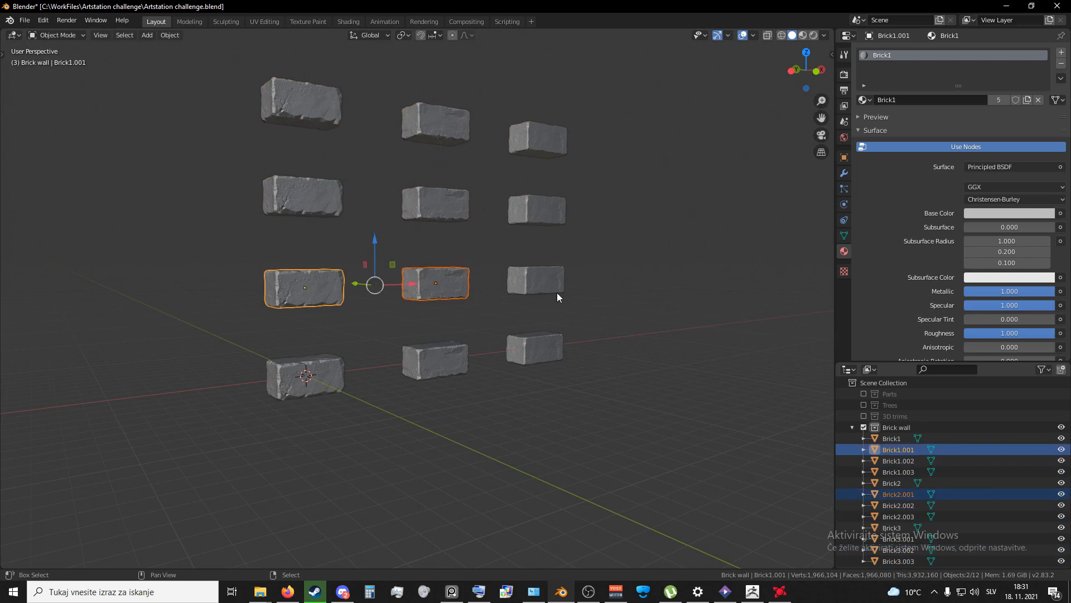
pyautogui.keyDown('shift'); pyautogui.click(555, 291); pyautogui.keyUp('shift')
pyautogui.moveTo(555, 292); pyautogui.dragTo(521, 323, button='middle')
pyautogui.write('rx')
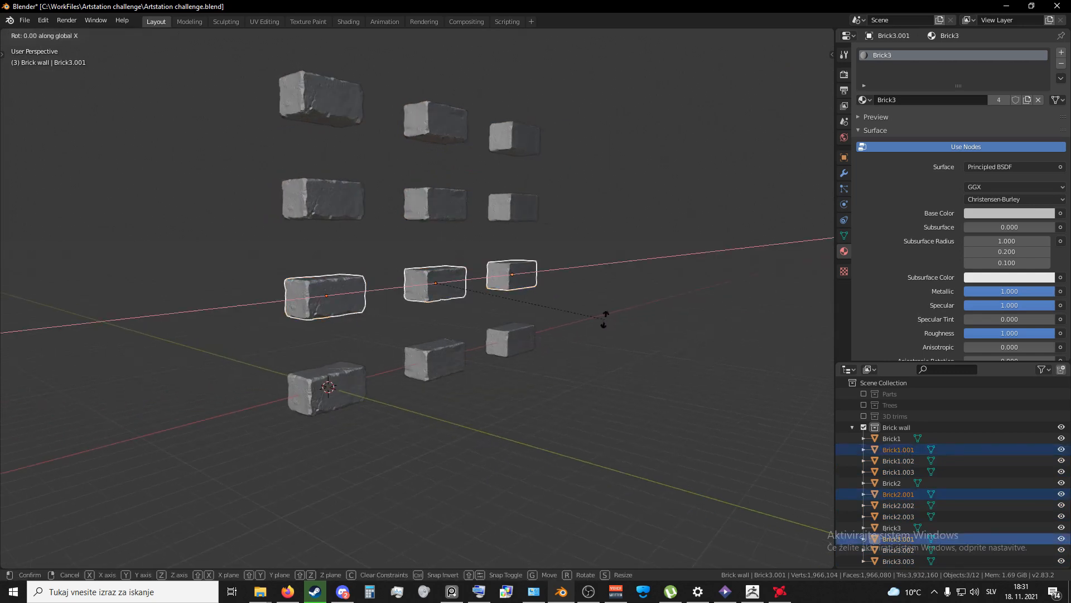
pyautogui.write('90')
pyautogui.press('Return')
# Step: Rotate the three bricks in the third row from the ground 180° about the global X axis
pyautogui.keyDown('shift'); pyautogui.moveTo(358, 248); pyautogui.dragTo(367, 297, button='middle'); pyautogui.keyUp('shift')
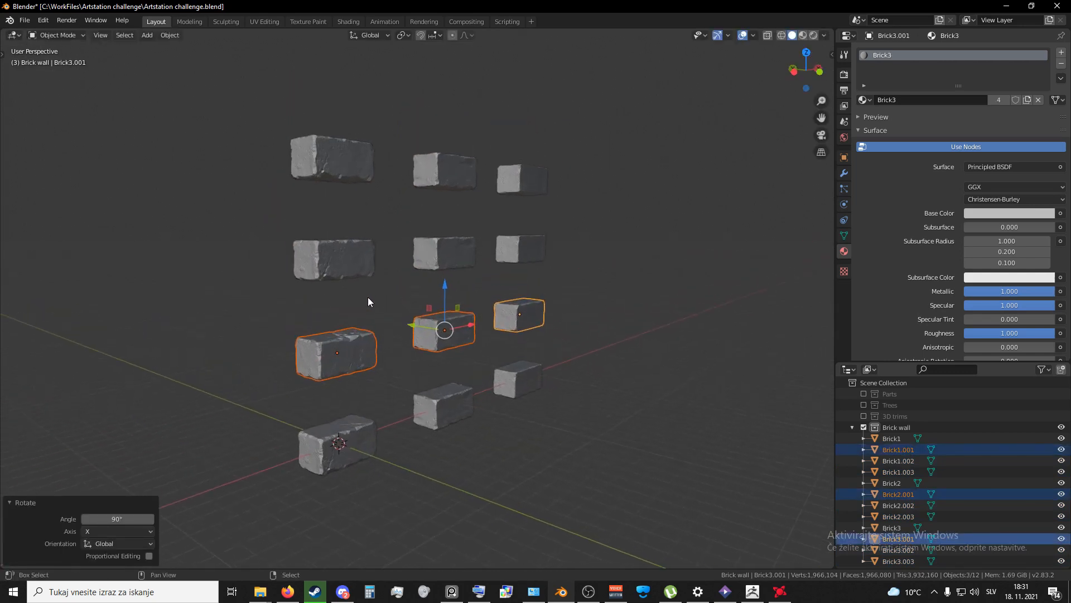
pyautogui.rightClick(334, 260)
pyautogui.keyDown('shift'); pyautogui.click(444, 254); pyautogui.keyUp('shift')
pyautogui.keyDown('shift'); pyautogui.click(520, 250); pyautogui.keyUp('shift')
pyautogui.write('r')
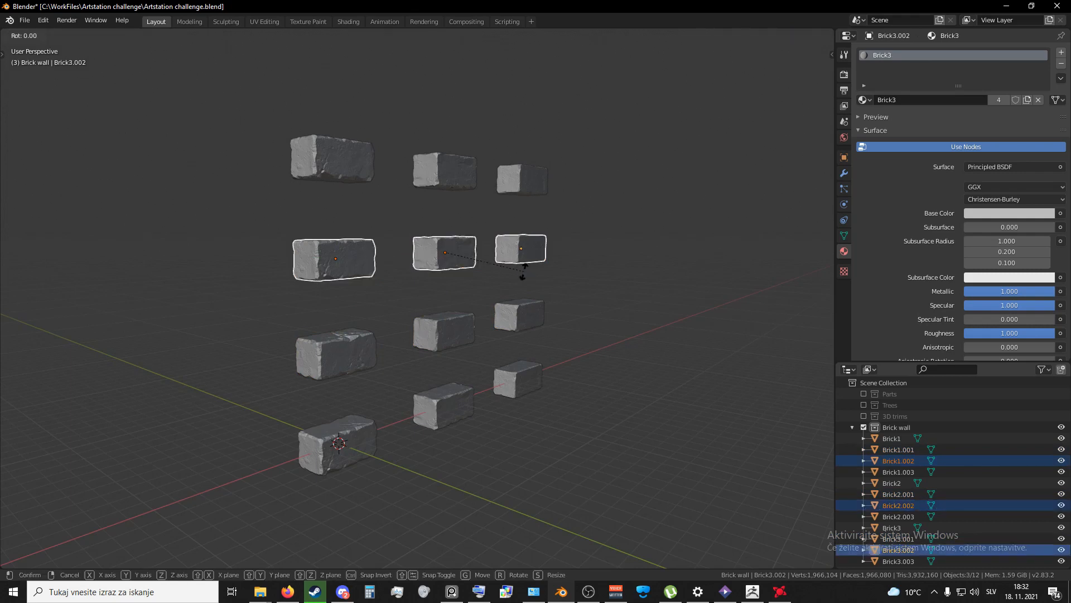
pyautogui.write('x180')
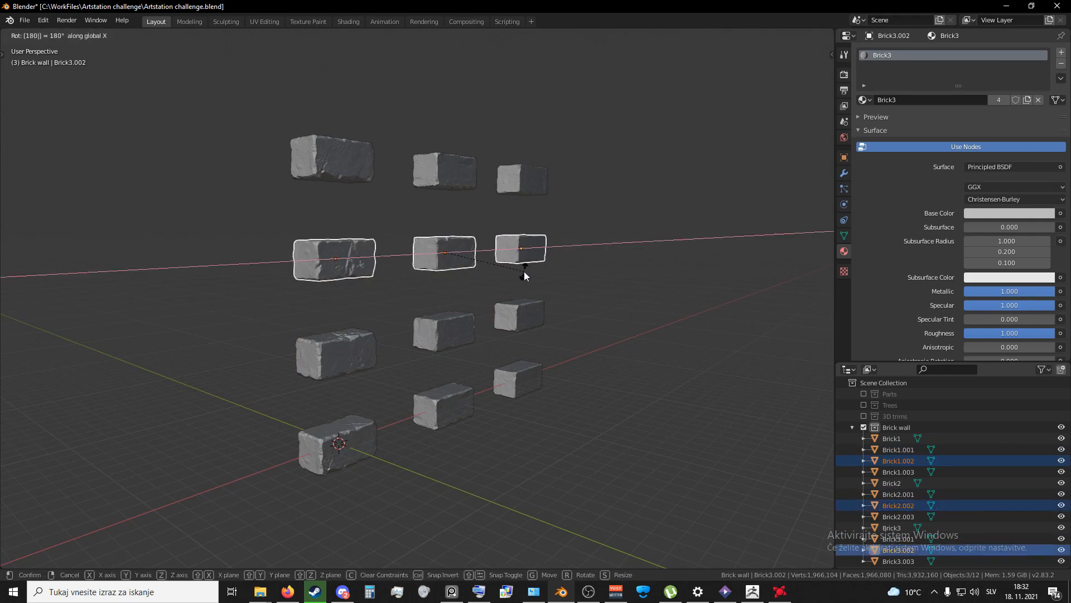
pyautogui.press('Return')
# Step: Rotate the three bricks in the highest row -90° about the global X axis
pyautogui.keyDown('shift'); pyautogui.moveTo(369, 268); pyautogui.dragTo(376, 333, button='middle'); pyautogui.keyUp('shift')
pyautogui.click(329, 226)
pyautogui.keyDown('shift'); pyautogui.click(449, 229); pyautogui.keyUp('shift')
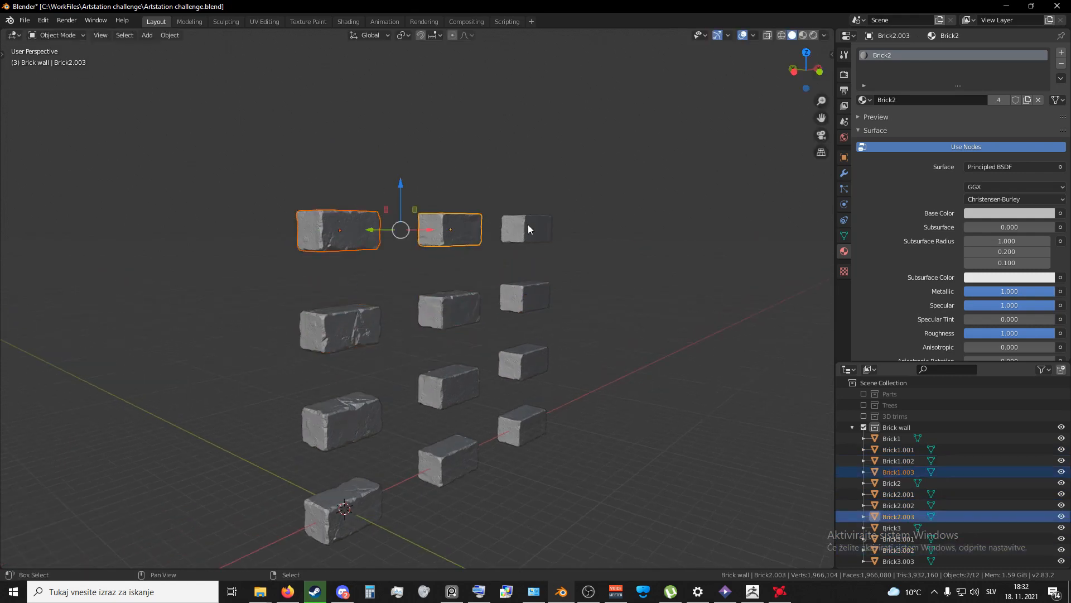
pyautogui.keyDown('shift'); pyautogui.click(528, 225); pyautogui.keyUp('shift')
pyautogui.press('r')
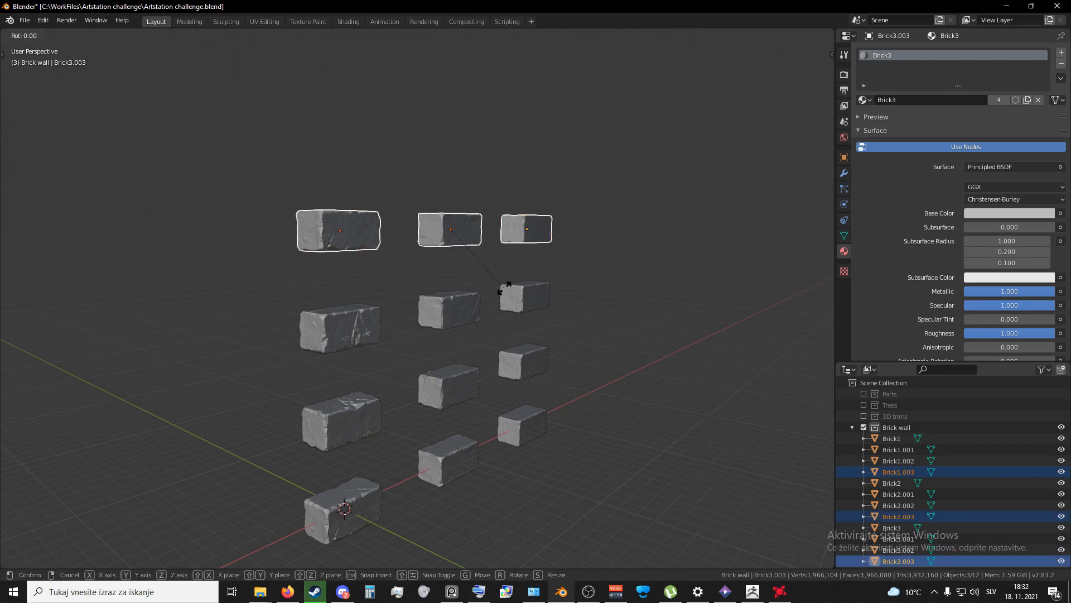
pyautogui.write('x-90')
pyautogui.press('Return')
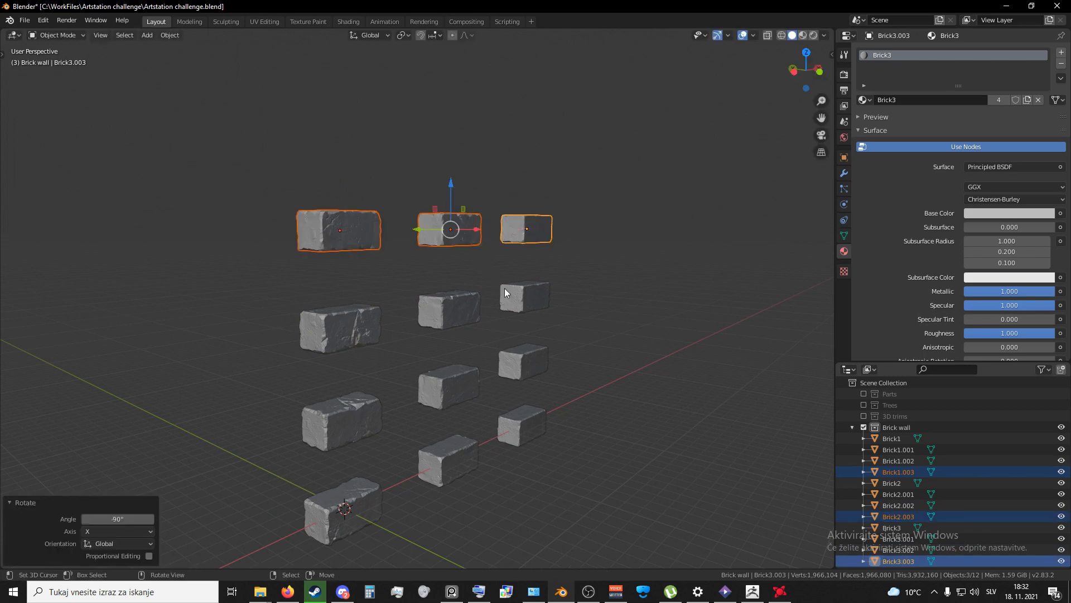
# Step: Examine the front faces of the rotated brick copies, then frame the whole grid of bricks in the front view
pyautogui.press('KP_1')
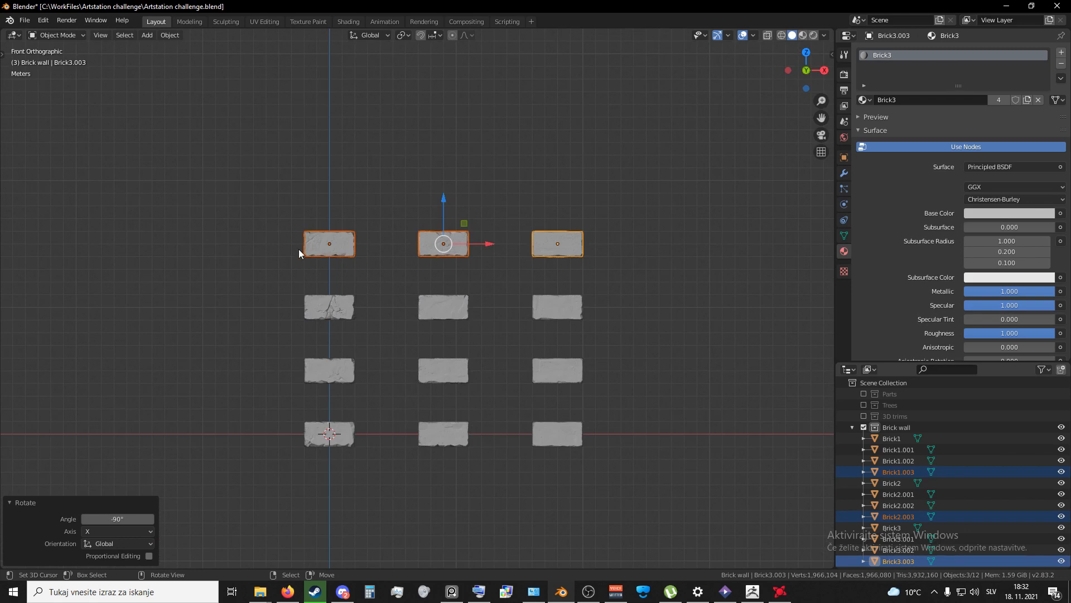
pyautogui.click(308, 248)
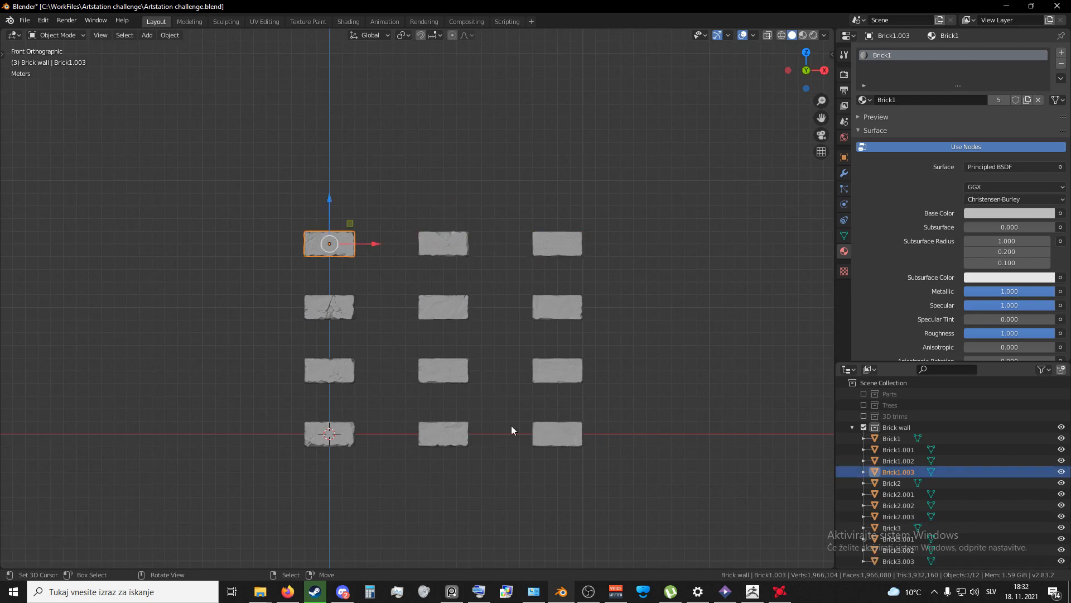
pyautogui.keyDown('shift'); pyautogui.moveTo(512, 426); pyautogui.dragTo(484, 432, button='middle'); pyautogui.keyUp('shift')
pyautogui.rightClick(286, 327)
pyautogui.keyDown('shift'); pyautogui.moveTo(292, 328); pyautogui.dragTo(295, 320, button='middle'); pyautogui.keyUp('shift')
pyautogui.scroll(2, 296, 321)
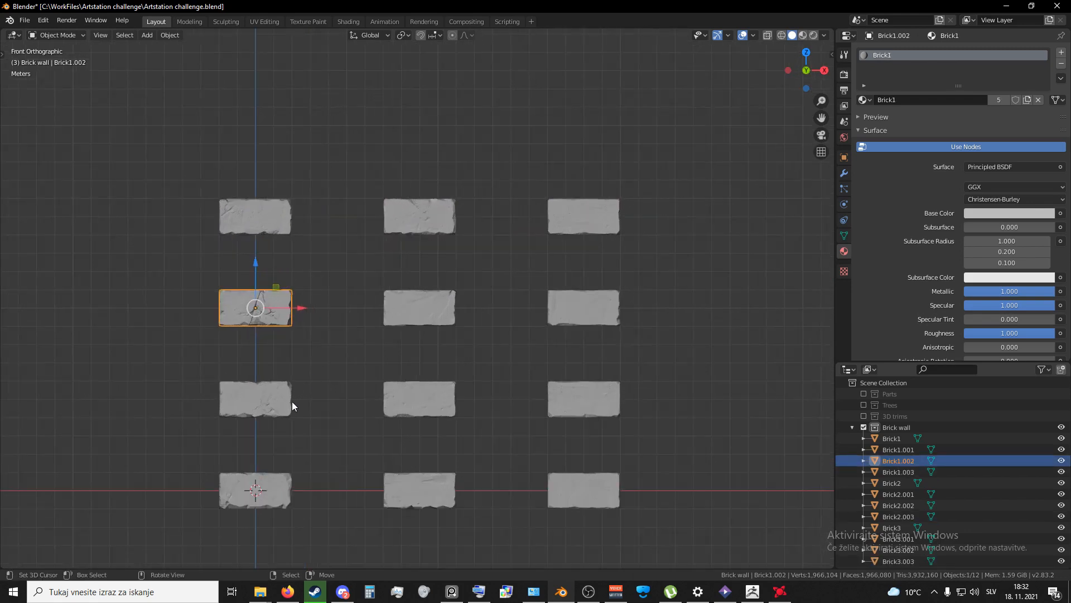
pyautogui.keyDown('shift'); pyautogui.moveTo(272, 414); pyautogui.dragTo(273, 383, button='middle'); pyautogui.keyUp('shift')
pyautogui.rightClick(272, 382)
pyautogui.press('g')
pyautogui.rightClick(322, 329)
pyautogui.keyDown('shift'); pyautogui.moveTo(288, 254); pyautogui.dragTo(279, 316, button='middle'); pyautogui.keyUp('shift')
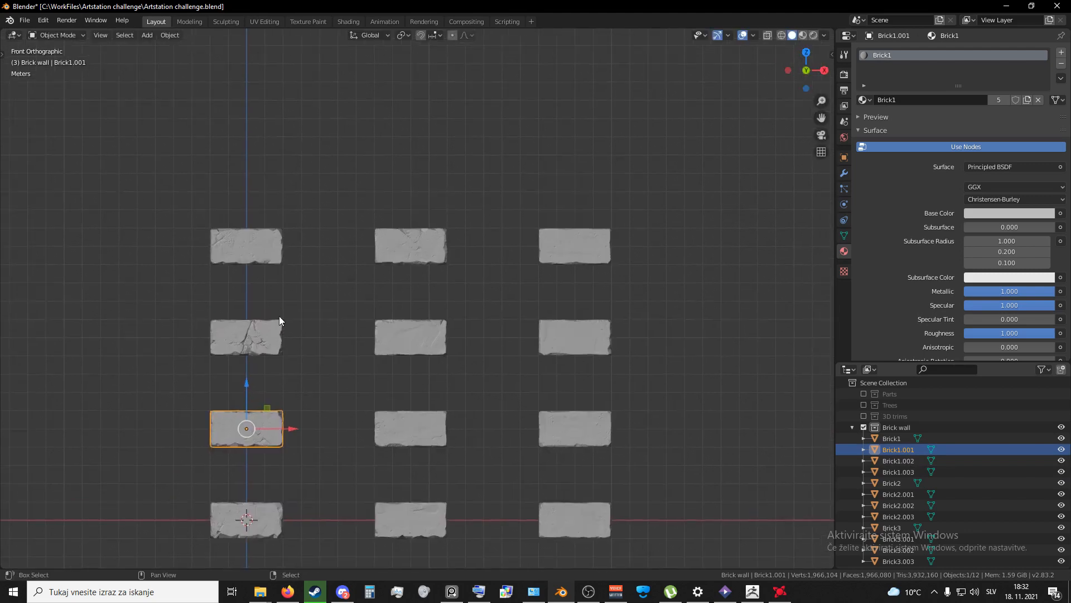
pyautogui.press('a')
pyautogui.press('KP_Decimal')
pyautogui.moveTo(521, 263); pyautogui.dragTo(289, 217, button='middle')
pyautogui.press('KP_1')
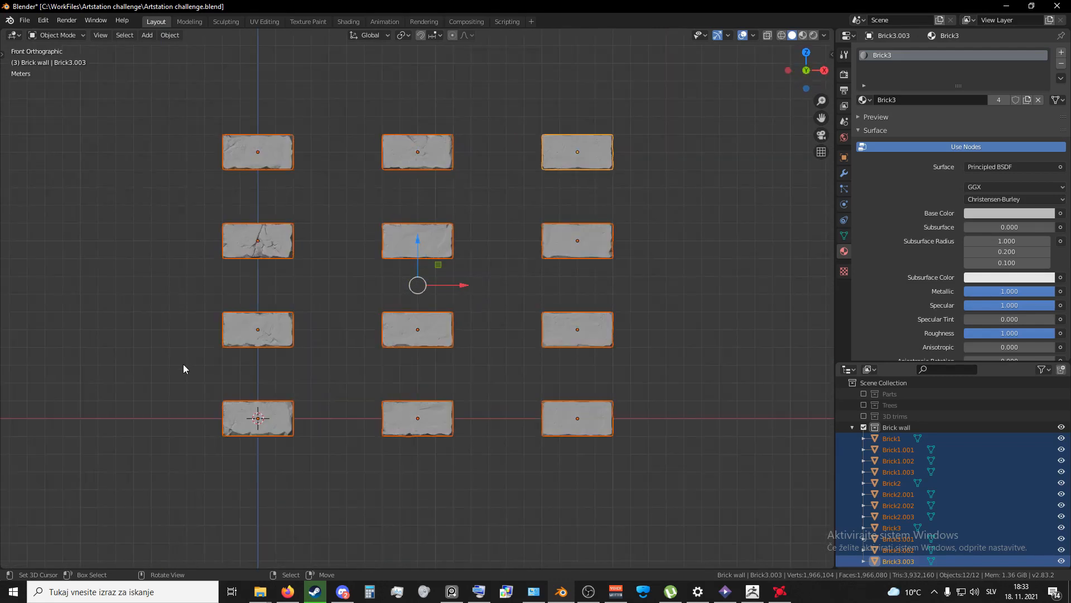
# Step: Add a 2 m mesh plane at the world origin, beside the grid of bricks
pyautogui.rightClick(272, 327)
pyautogui.keyDown('shift'); pyautogui.moveTo(361, 290); pyautogui.dragTo(403, 319, button='middle'); pyautogui.keyUp('shift')
pyautogui.hotkey('shift', 'a')
pyautogui.moveTo(403, 319)
pyautogui.click(486, 319)
pyautogui.moveTo(486, 319); pyautogui.dragTo(429, 363, button='middle')
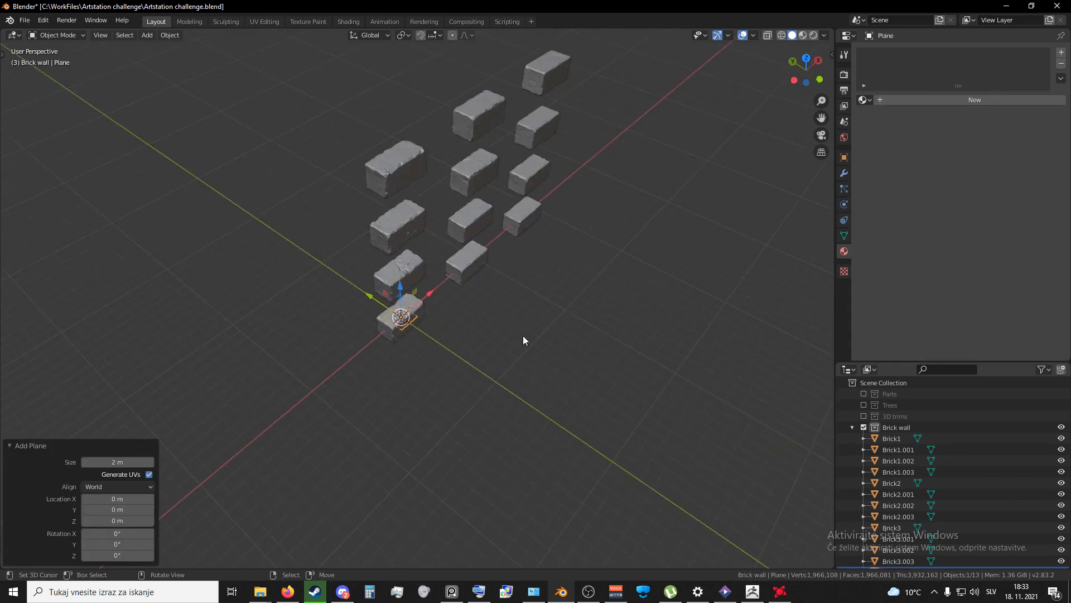
pyautogui.scroll(3, 524, 336)
pyautogui.moveTo(471, 322); pyautogui.dragTo(511, 325, button='middle')
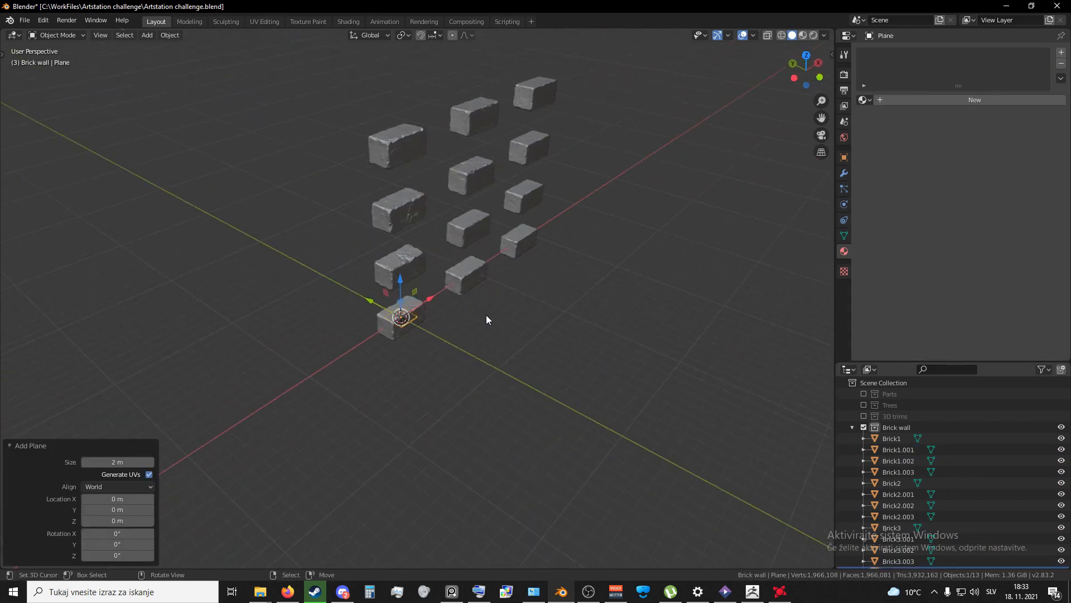
pyautogui.write('s4')
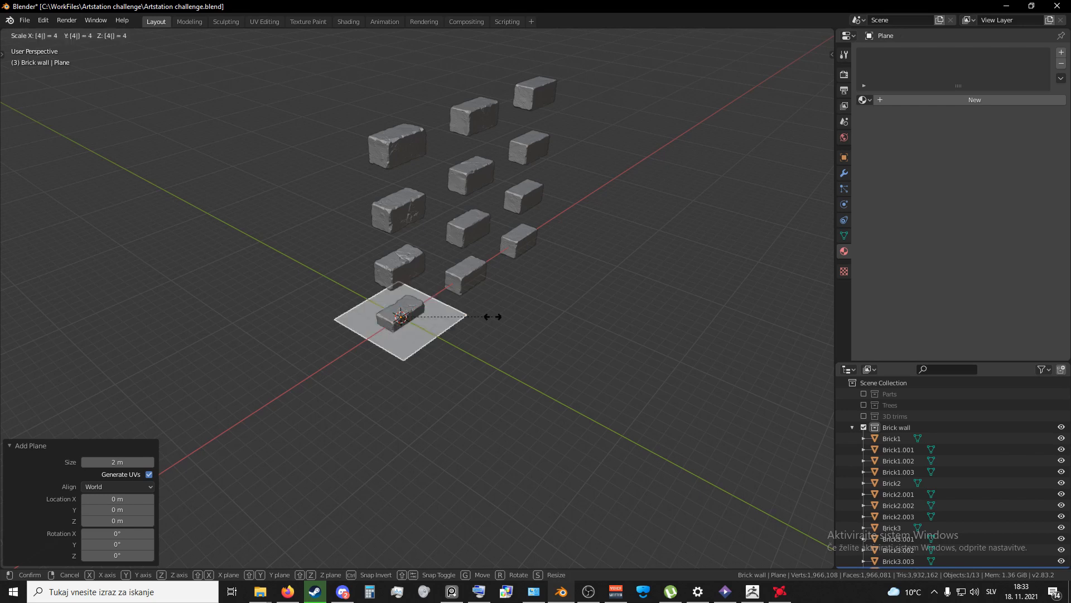
pyautogui.rightClick(493, 316)
pyautogui.press('s')
pyautogui.rightClick(493, 316)
pyautogui.moveTo(463, 325); pyautogui.dragTo(445, 332, button='middle')
pyautogui.press('g')
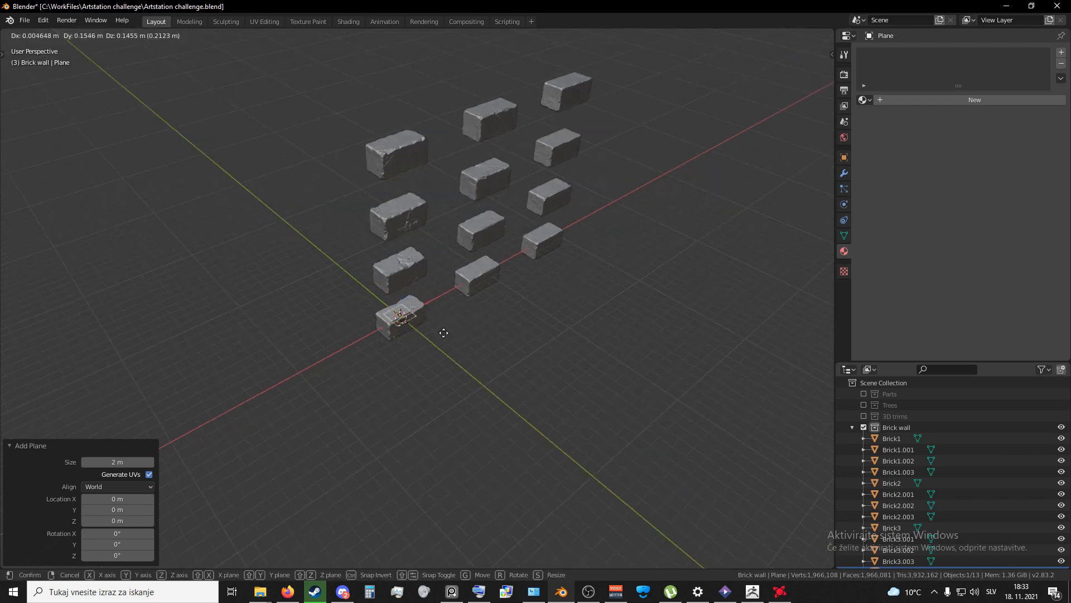
pyautogui.rightClick(416, 285)
# Step: Scale the plane uniformly by a factor of 2
pyautogui.write('s')
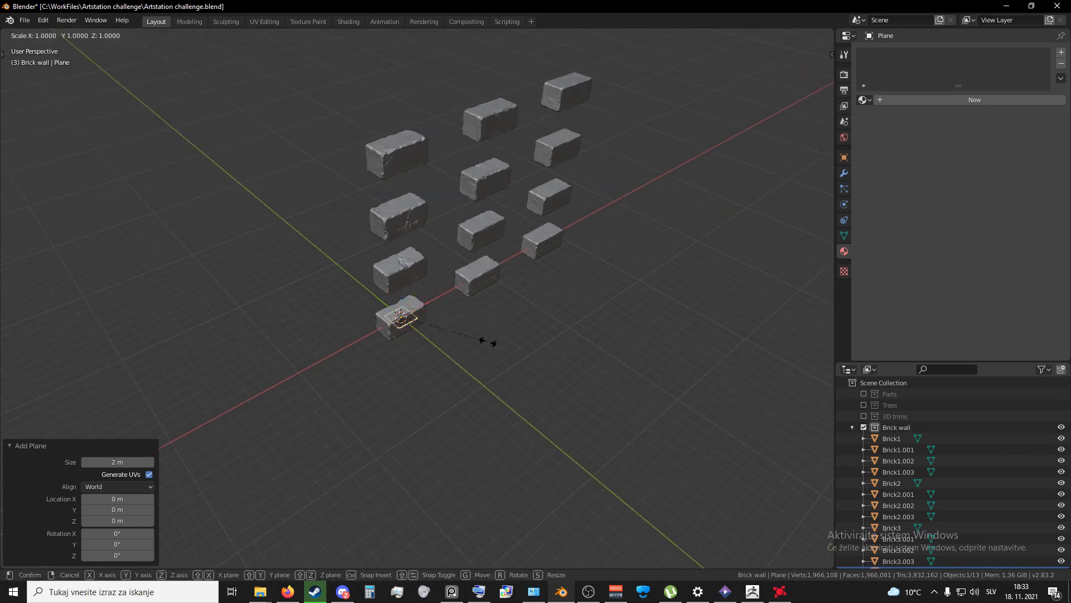
pyautogui.write('2')
pyautogui.click(485, 343)
pyautogui.moveTo(482, 347); pyautogui.dragTo(596, 311, button='middle')
pyautogui.press('KP_1')
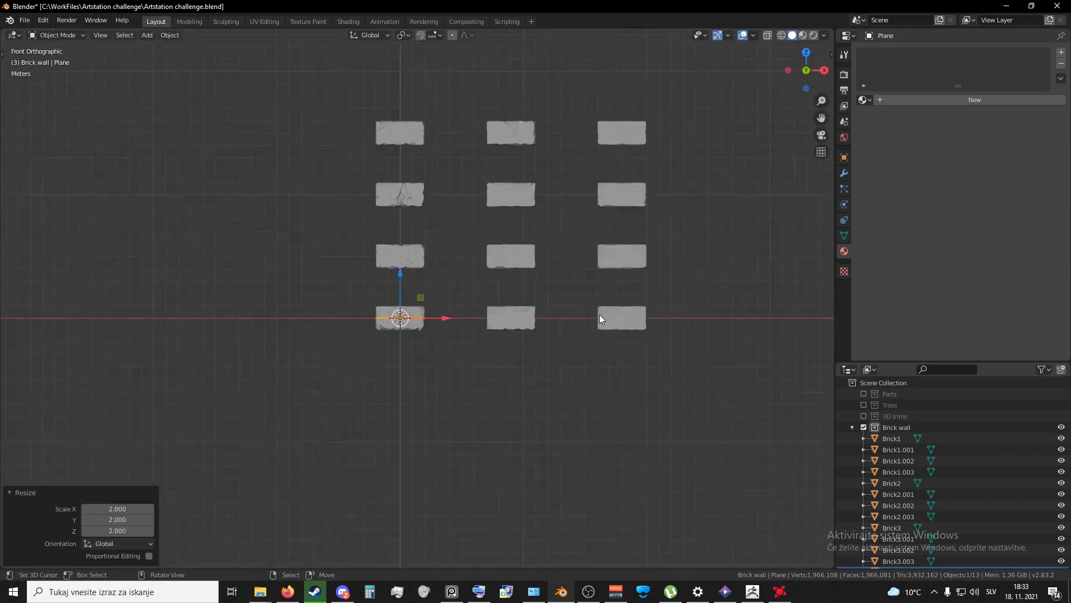
# Step: Rotate the plane 90° about the global X axis so it stands upright
pyautogui.press('KP_3')
pyautogui.scroll(1, 507, 335)
pyautogui.scroll(2, 507, 339)
pyautogui.press('s')
pyautogui.rightClick(476, 330)
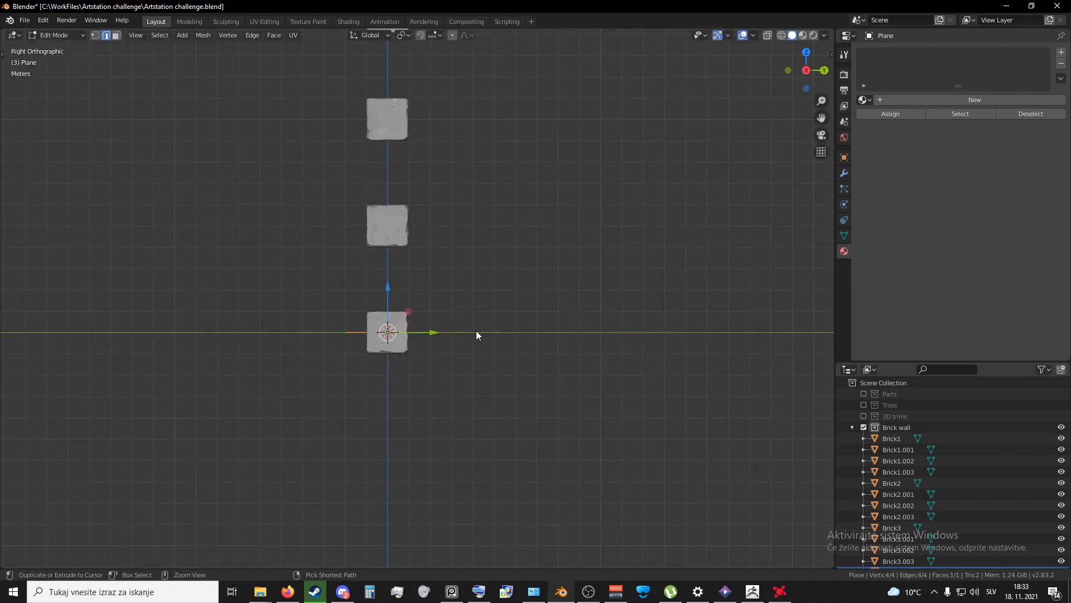
pyautogui.press('r')
pyautogui.write('x')
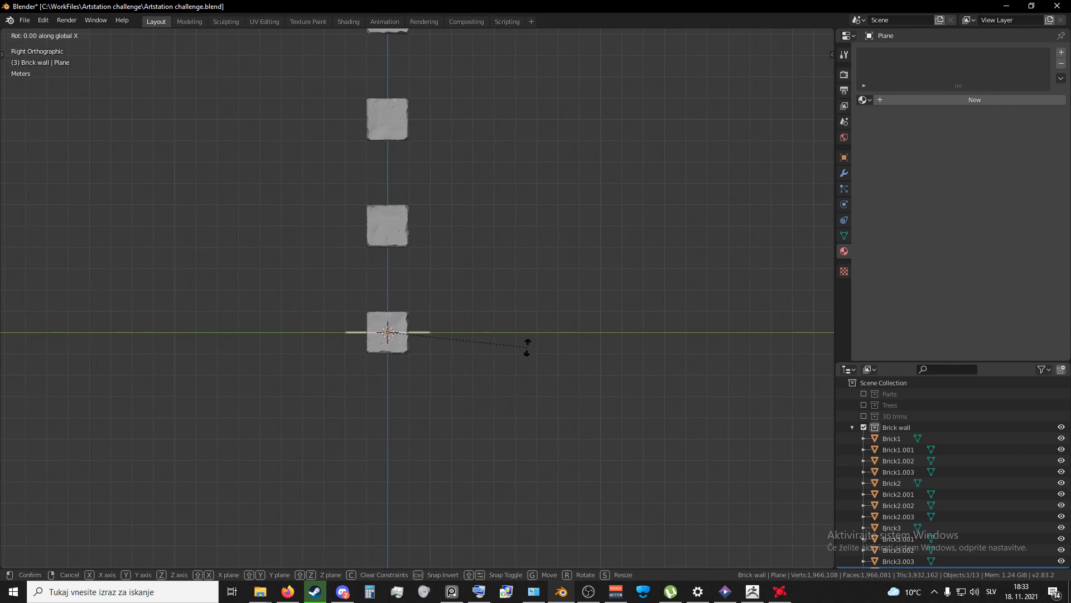
pyautogui.write('90')
pyautogui.click(527, 347)
pyautogui.moveTo(526, 347); pyautogui.dragTo(504, 333, button='middle')
pyautogui.scroll(-2, 504, 335)
# Step: Select all twelve bricks without the plane and scale them together by a factor of 0.1
pyautogui.click(408, 326)
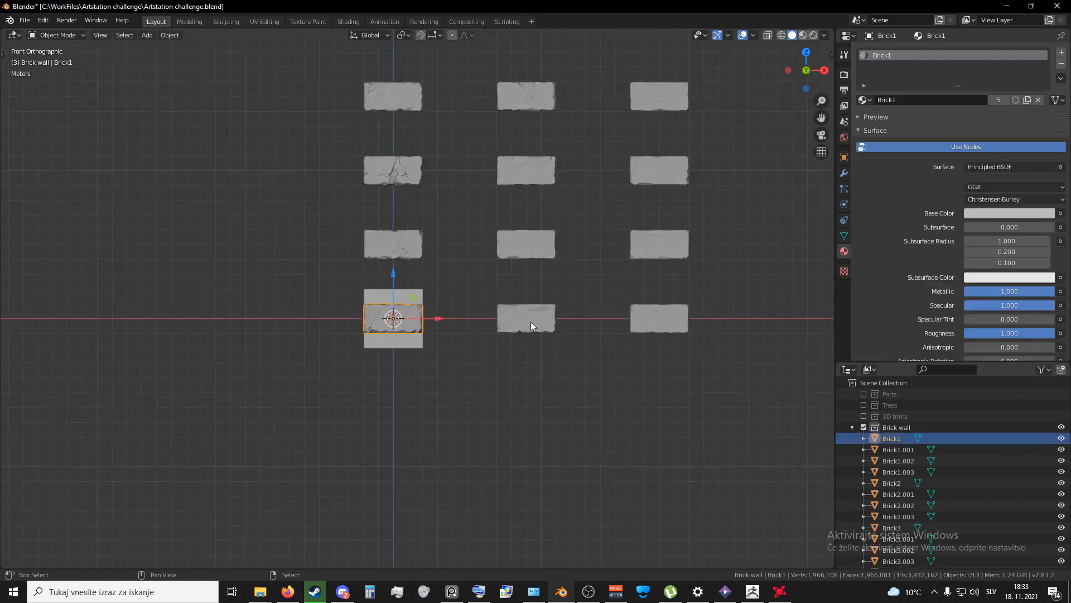
pyautogui.keyDown('shift'); pyautogui.click(530, 321); pyautogui.keyUp('shift')
pyautogui.keyDown('shift'); pyautogui.click(660, 320); pyautogui.keyUp('shift')
pyautogui.keyDown('shift'); pyautogui.click(674, 245); pyautogui.keyUp('shift')
pyautogui.keyDown('shift'); pyautogui.click(393, 239); pyautogui.keyUp('shift')
pyautogui.keyDown('shift'); pyautogui.click(527, 246); pyautogui.keyUp('shift')
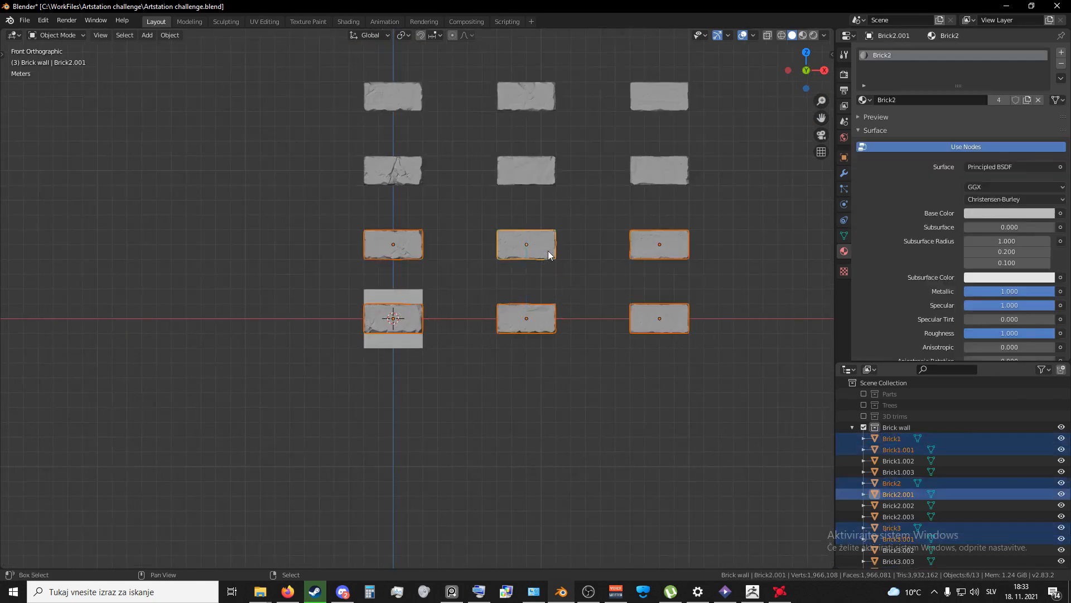
pyautogui.keyDown('shift'); pyautogui.moveTo(505, 248); pyautogui.dragTo(450, 318, button='middle'); pyautogui.keyUp('shift')
pyautogui.keyDown('shift'); pyautogui.click(346, 246); pyautogui.keyUp('shift')
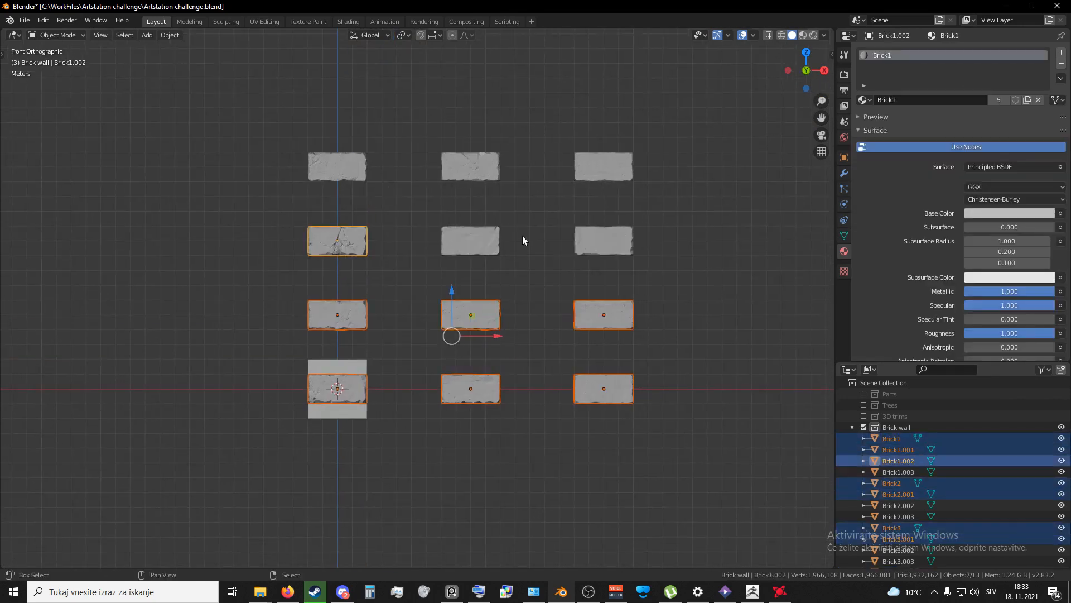
pyautogui.keyDown('shift'); pyautogui.click(601, 251); pyautogui.keyUp('shift')
pyautogui.keyDown('shift'); pyautogui.click(470, 240); pyautogui.keyUp('shift')
pyautogui.keyDown('shift'); pyautogui.click(604, 166); pyautogui.keyUp('shift')
pyautogui.keyDown('shift'); pyautogui.click(470, 167); pyautogui.keyUp('shift')
pyautogui.keyDown('shift'); pyautogui.click(337, 167); pyautogui.keyUp('shift')
pyautogui.moveTo(390, 223); pyautogui.dragTo(383, 275, button='middle')
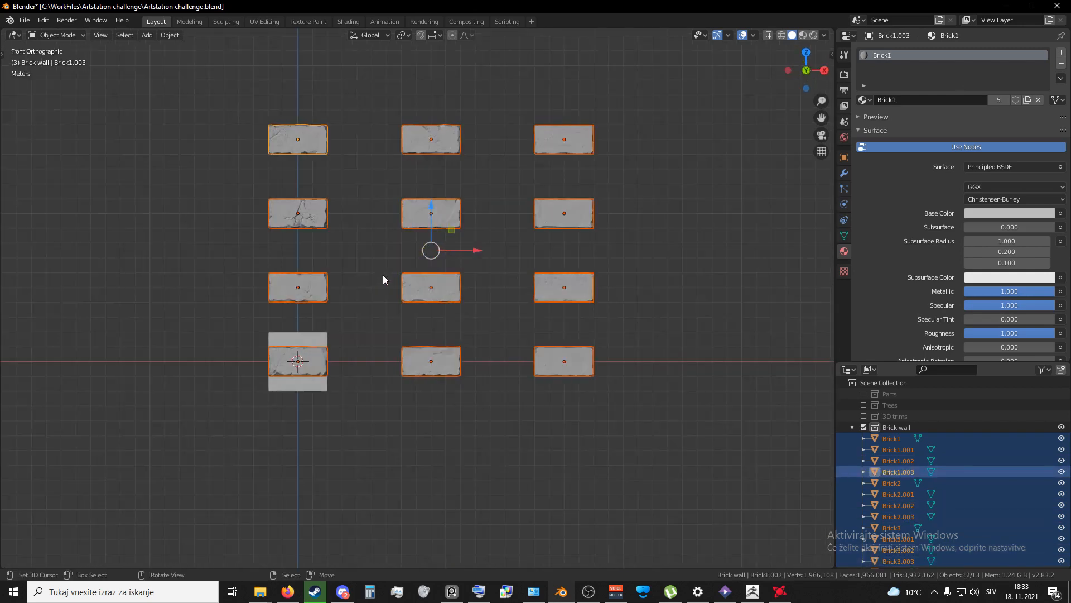
pyautogui.press('s')
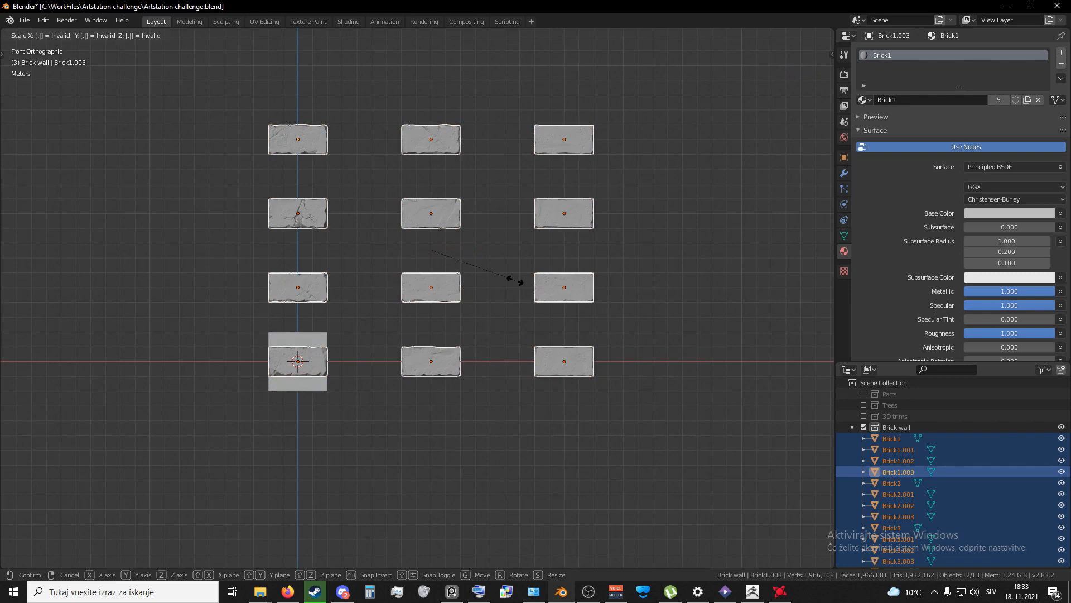
pyautogui.write('.1')
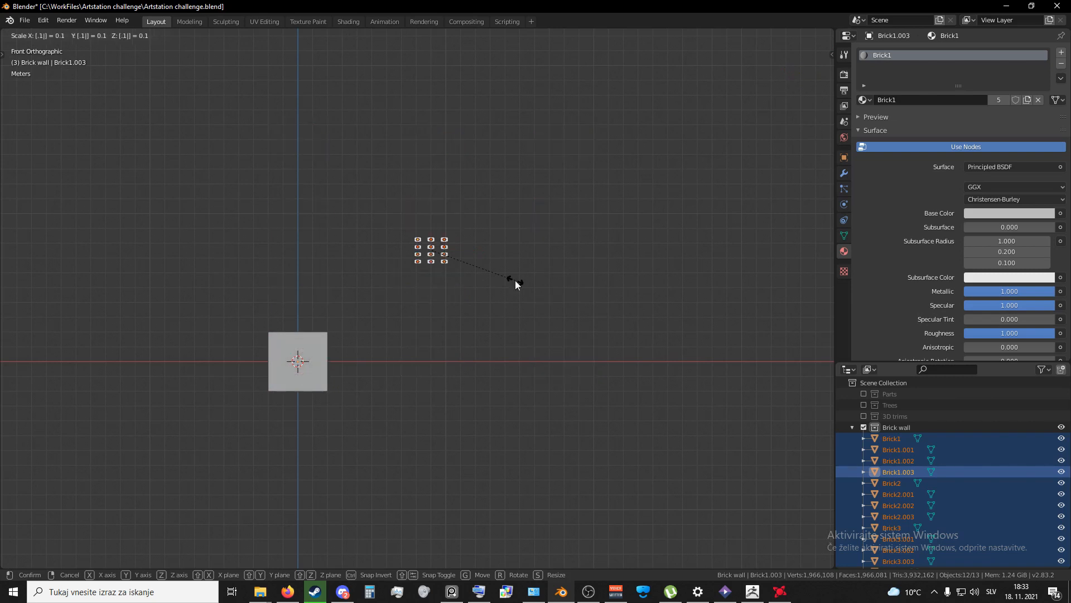
pyautogui.click(514, 283)
# Step: Move the group of small bricks in the front view so it lies over the plane near the world origin
pyautogui.keyDown('shift'); pyautogui.moveTo(416, 316); pyautogui.dragTo(527, 249, button='middle'); pyautogui.keyUp('shift')
pyautogui.press('g')
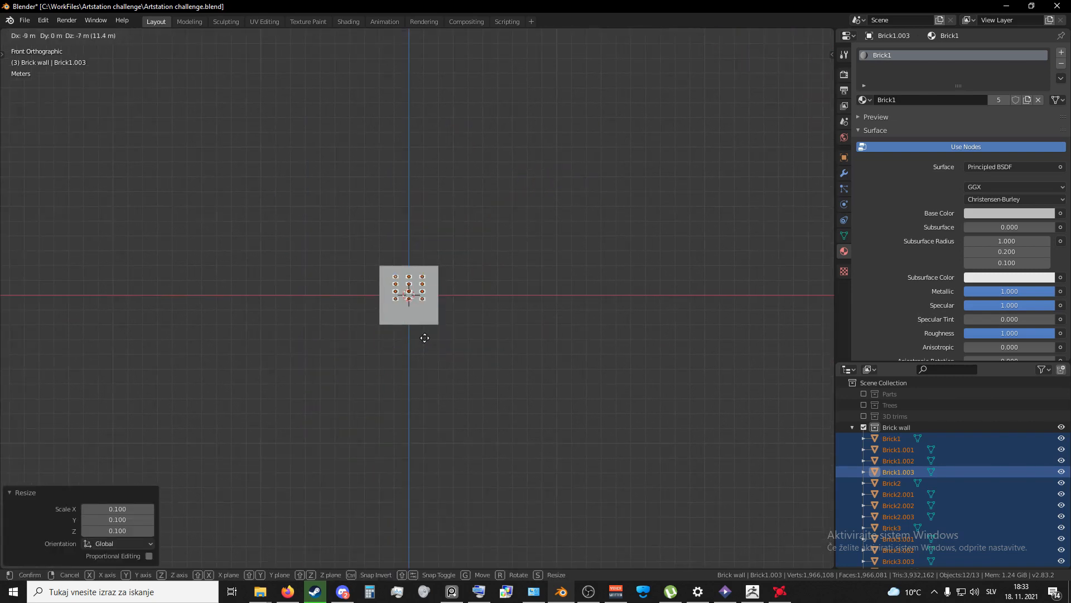
pyautogui.click(423, 336)
pyautogui.scroll(8, 370, 383)
pyautogui.scroll(1, 401, 319)
pyautogui.keyDown('shift'); pyautogui.moveTo(401, 320); pyautogui.dragTo(393, 279, button='middle'); pyautogui.keyUp('shift')
# Step: Select all twelve small bricks one by one, leaving the plane out of the selection
pyautogui.click(388, 292)
pyautogui.scroll(3, 382, 254)
pyautogui.moveTo(373, 233); pyautogui.dragTo(375, 332, button='middle')
pyautogui.keyDown('shift'); pyautogui.click(374, 328); pyautogui.keyUp('shift')
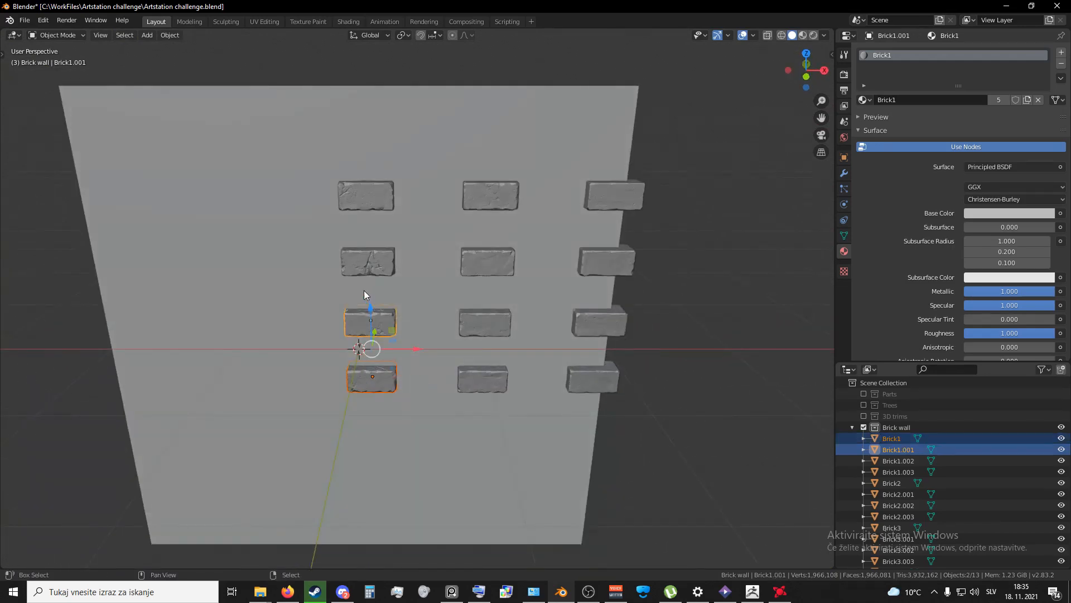
pyautogui.keyDown('shift'); pyautogui.click(359, 267); pyautogui.keyUp('shift')
pyautogui.keyDown('shift'); pyautogui.click(363, 200); pyautogui.keyUp('shift')
pyautogui.keyDown('shift'); pyautogui.click(490, 201); pyautogui.keyUp('shift')
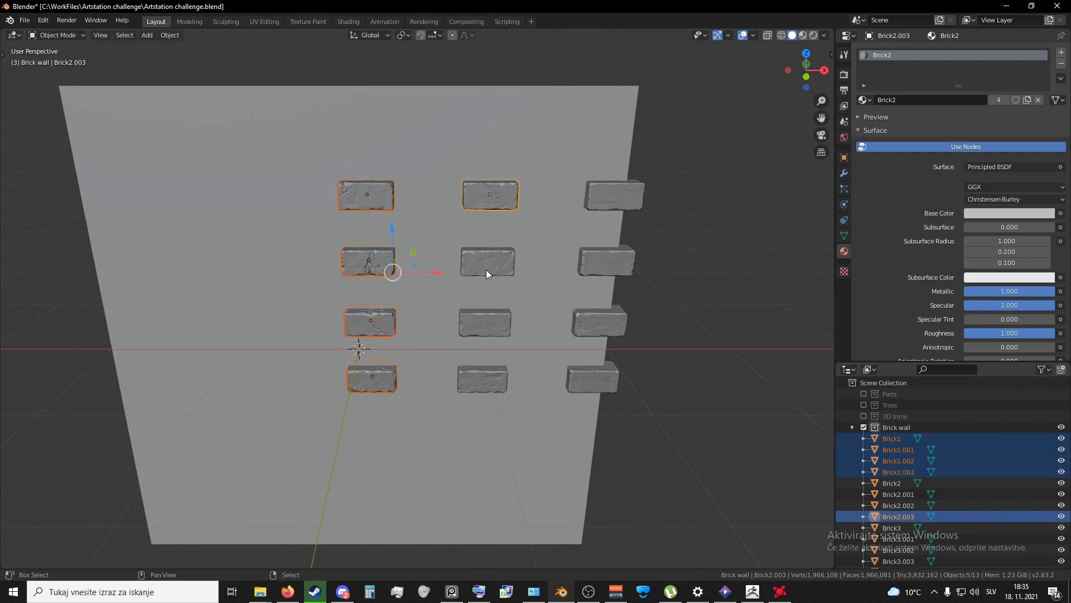
pyautogui.keyDown('shift'); pyautogui.click(487, 266); pyautogui.keyUp('shift')
pyautogui.keyDown('shift'); pyautogui.click(484, 322); pyautogui.keyUp('shift')
pyautogui.keyDown('shift'); pyautogui.click(547, 393); pyautogui.keyUp('shift')
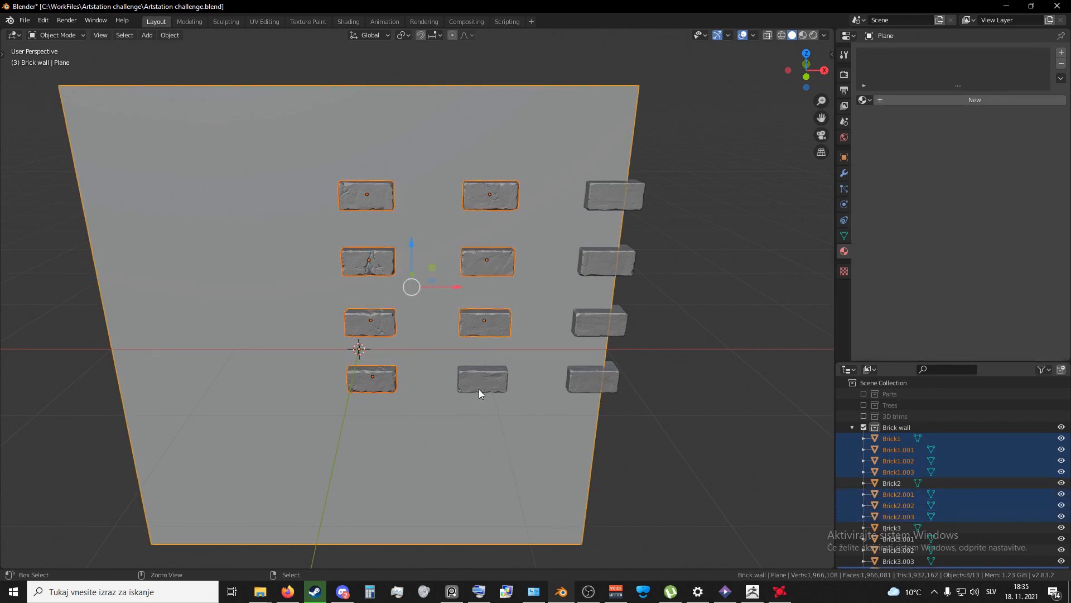
pyautogui.keyDown('shift'); pyautogui.click(411, 393); pyautogui.keyUp('shift')
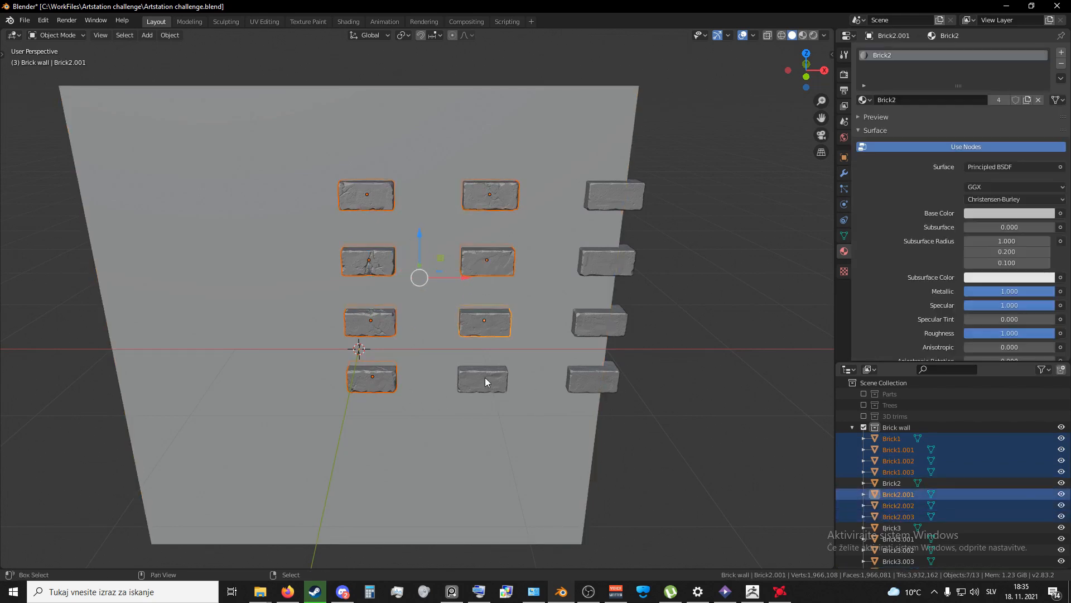
pyautogui.keyDown('shift'); pyautogui.click(484, 377); pyautogui.keyUp('shift')
pyautogui.keyDown('shift'); pyautogui.click(609, 380); pyautogui.keyUp('shift')
pyautogui.keyDown('shift'); pyautogui.click(607, 320); pyautogui.keyUp('shift')
pyautogui.keyDown('shift'); pyautogui.click(618, 258); pyautogui.keyUp('shift')
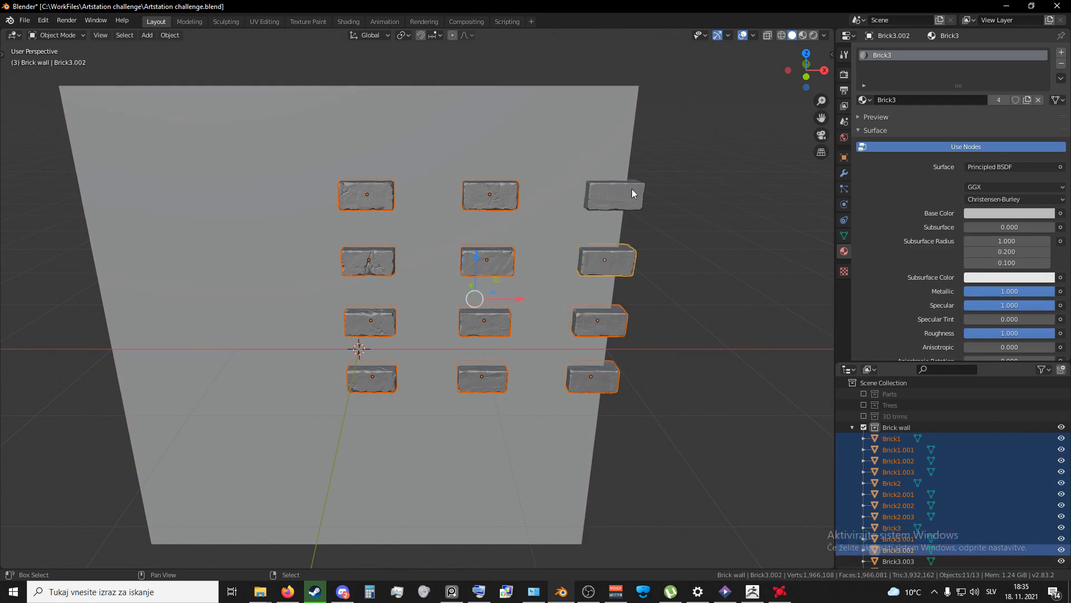
pyautogui.keyDown('shift'); pyautogui.click(632, 189); pyautogui.keyUp('shift')
pyautogui.moveTo(632, 190); pyautogui.dragTo(627, 346, button='middle')
# Step: Show the bricks in wireframe from the top and open all twelve in Edit Mode with vertex selection
pyautogui.press('KP_7')
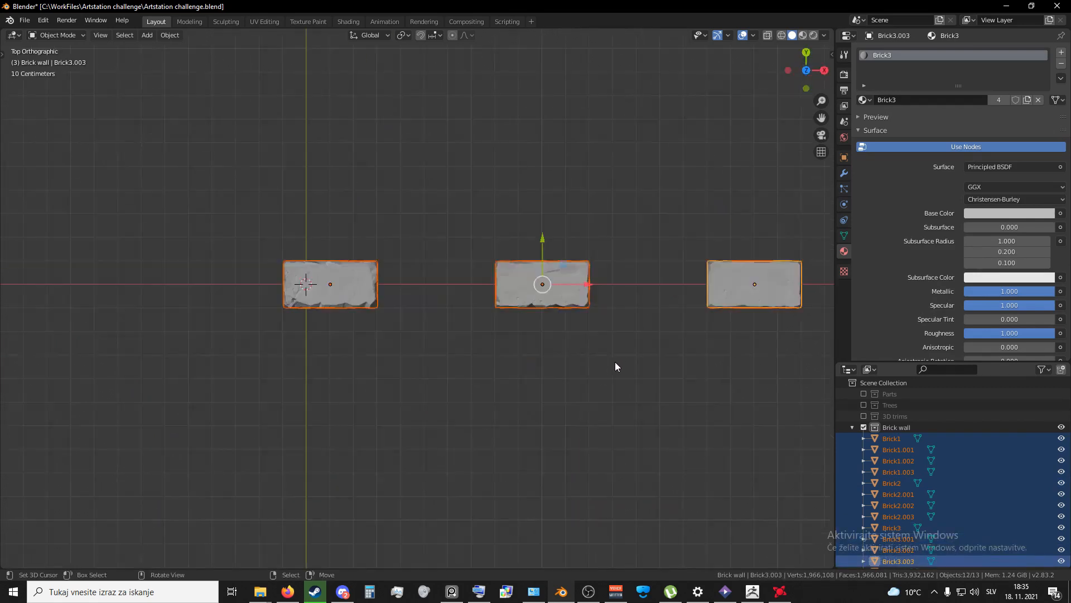
pyautogui.keyDown('shift'); pyautogui.moveTo(607, 350); pyautogui.dragTo(546, 308, button='middle'); pyautogui.keyUp('shift')
pyautogui.press('z')
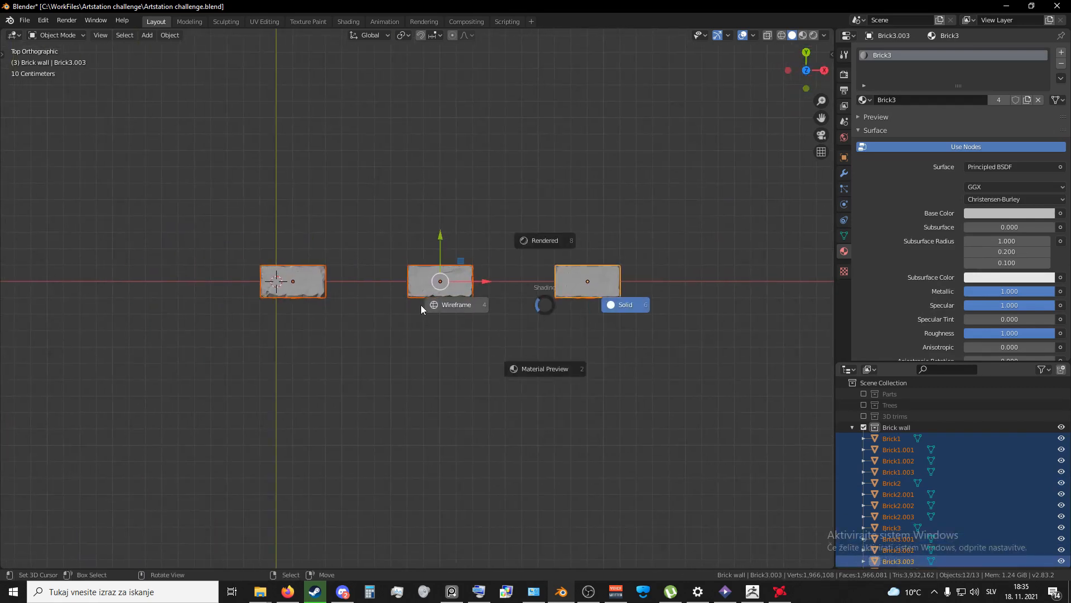
pyautogui.click(446, 306)
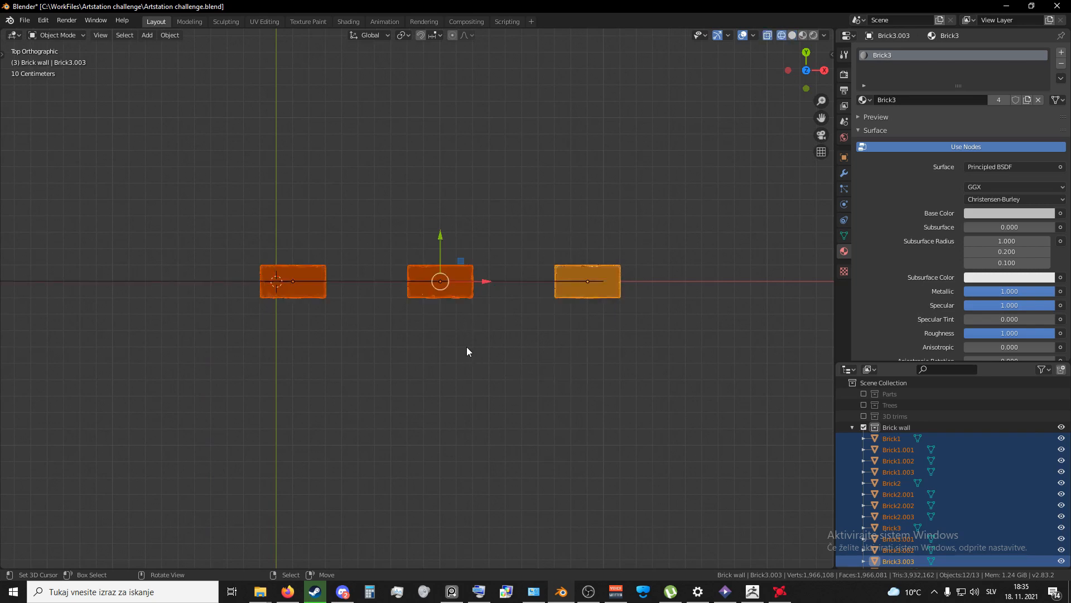
pyautogui.press('Tab')
pyautogui.scroll(1, 618, 293)
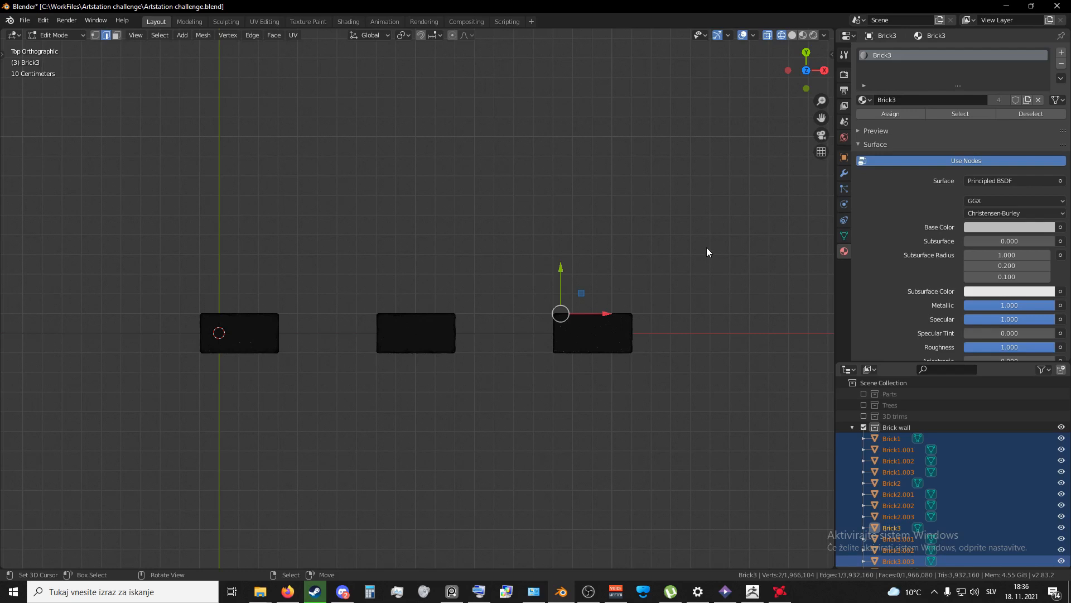
pyautogui.press('1')
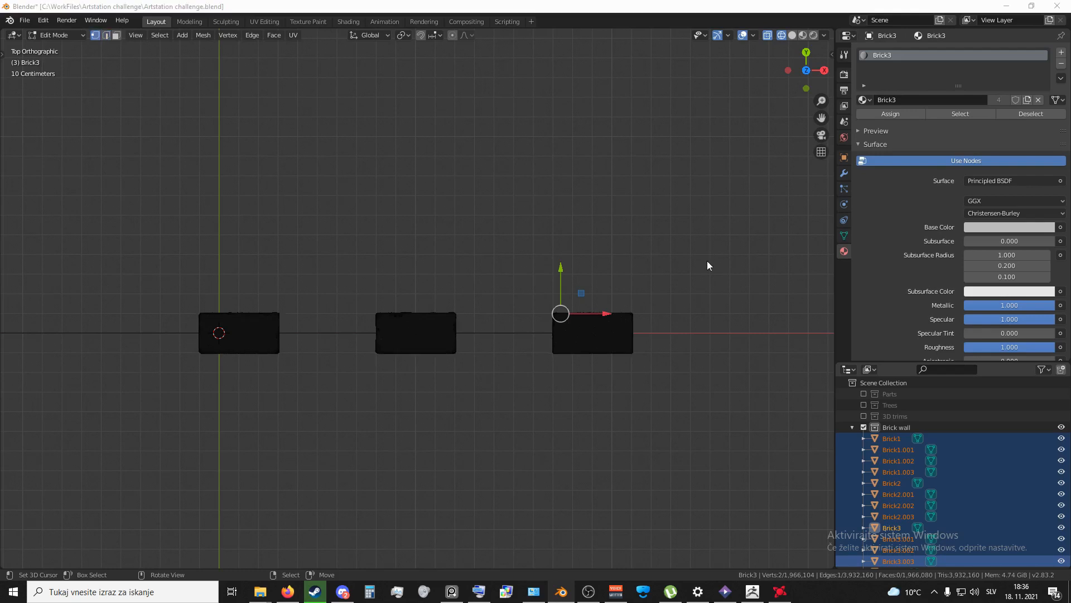
pyautogui.moveTo(708, 262); pyautogui.dragTo(679, 261, button='middle')
pyautogui.press('KP_7')
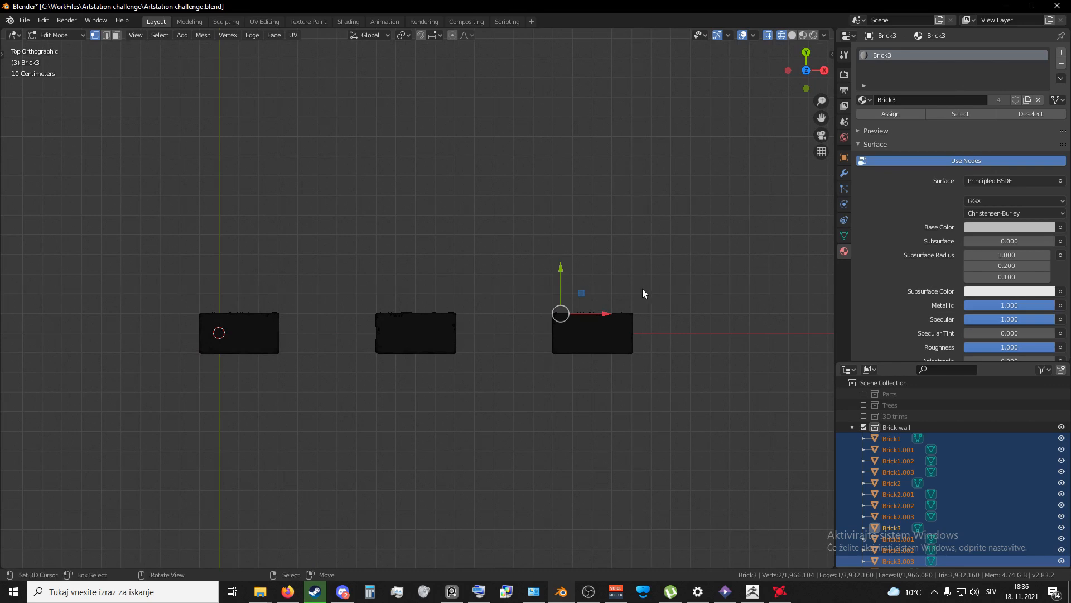
# Step: Delete the vertices in the rear, positive-Y half of all twelve bricks, keeping their front halves
pyautogui.press('b')
pyautogui.moveTo(705, 233); pyautogui.dragTo(152, 329)
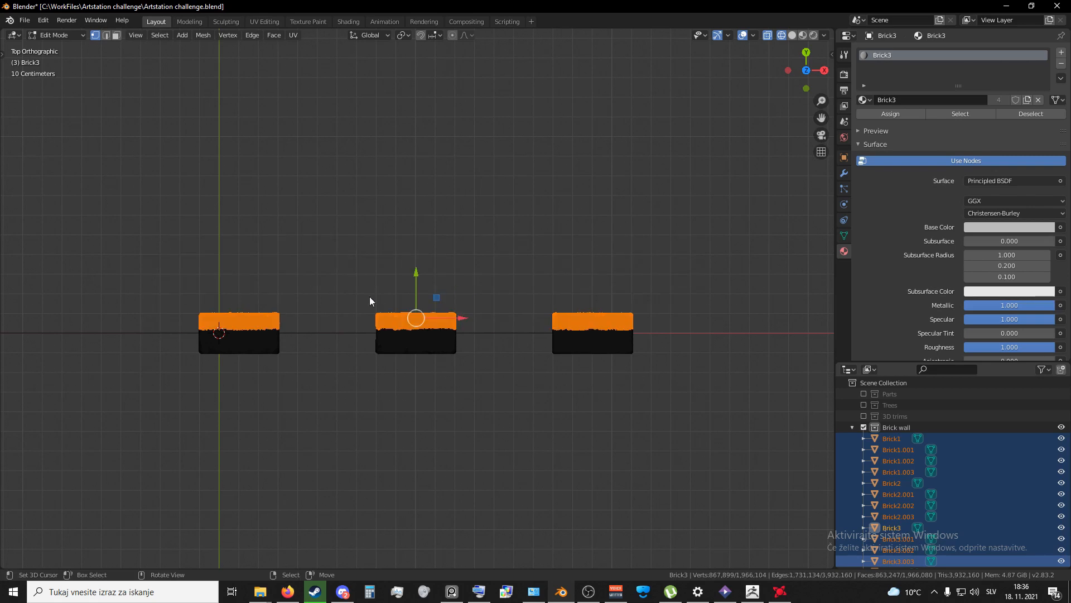
pyautogui.press('x')
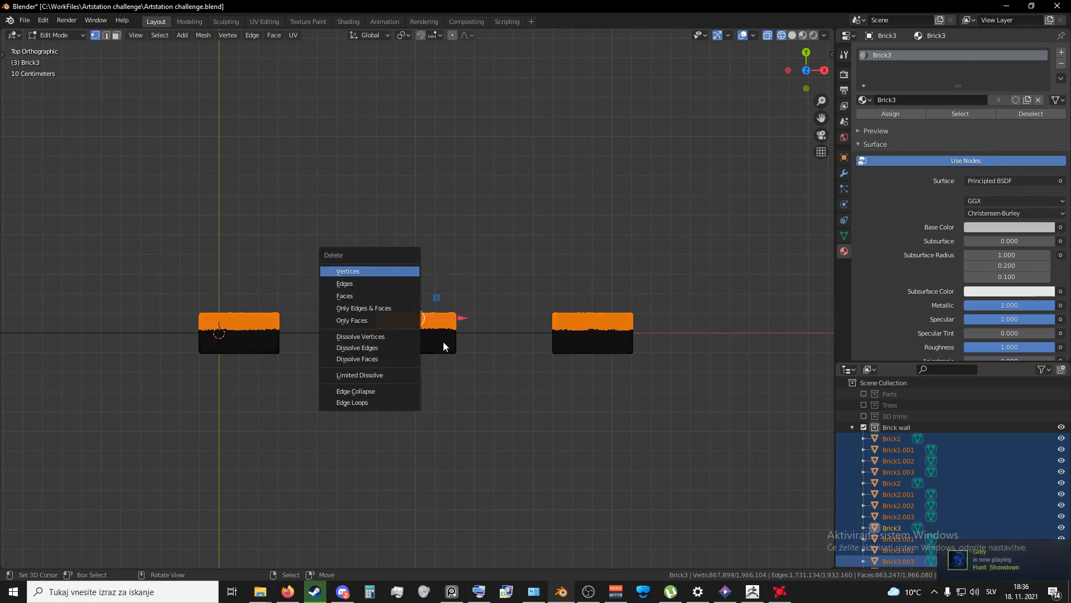
pyautogui.press('Return')
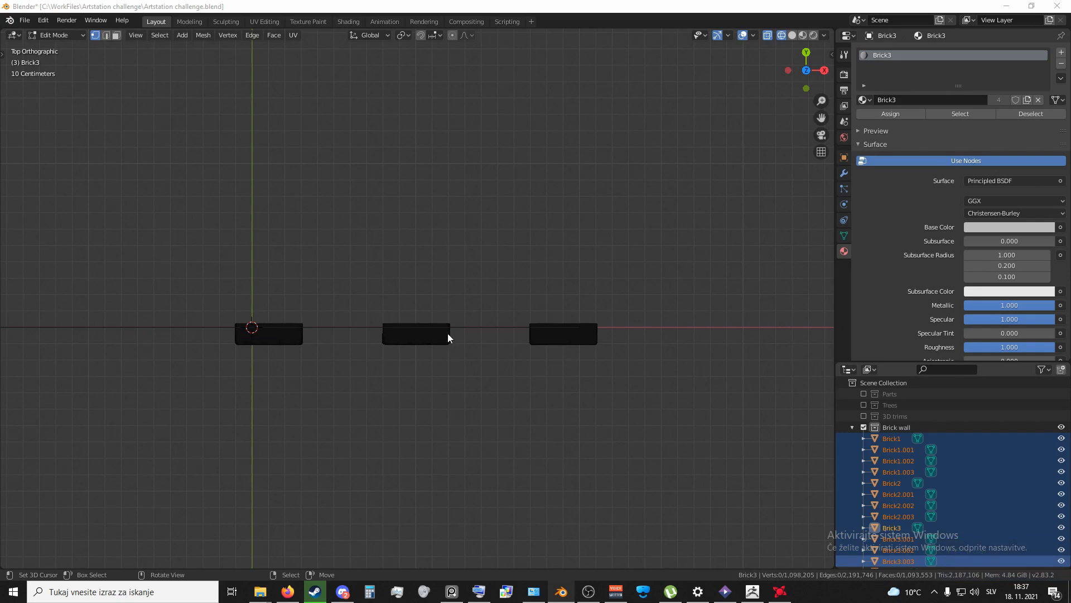
pyautogui.moveTo(447, 333); pyautogui.dragTo(413, 323, button='middle')
pyautogui.click(405, 329)
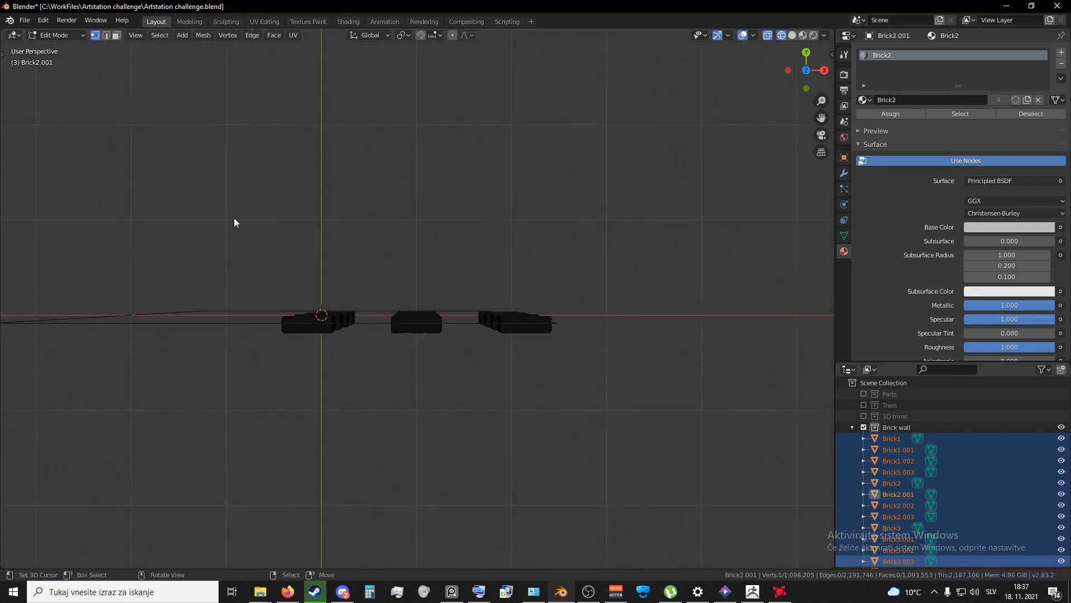
# Step: Return the twelve bricks to Object Mode, clear the selection and display the scene in solid shading with one middle-column brick selected
pyautogui.click(67, 33)
pyautogui.click(67, 47)
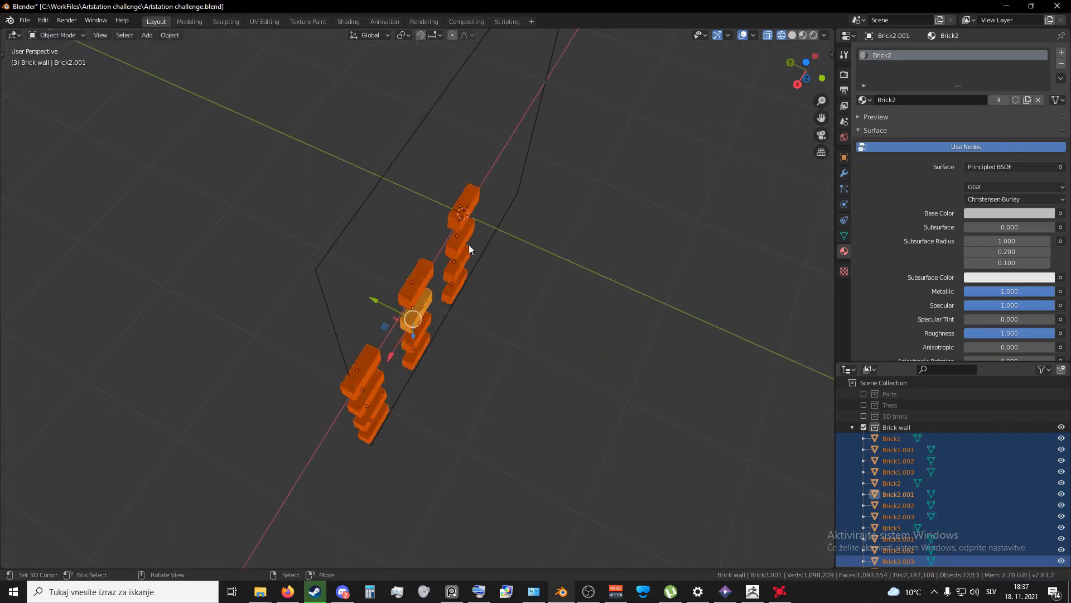
pyautogui.hotkey('alt', 'a')
pyautogui.moveTo(468, 245)
pyautogui.mouseDown(button='middle')
pyautogui.moveTo(502, 274)
pyautogui.moveTo(447, 237)
pyautogui.moveTo(423, 277)
pyautogui.moveTo(468, 313)
pyautogui.moveTo(460, 340)
pyautogui.moveTo(433, 337)
pyautogui.moveTo(588, 329)
pyautogui.moveTo(477, 318)
pyautogui.mouseUp(button='middle')
pyautogui.press('z')
pyautogui.click(525, 237)
pyautogui.click(430, 291)
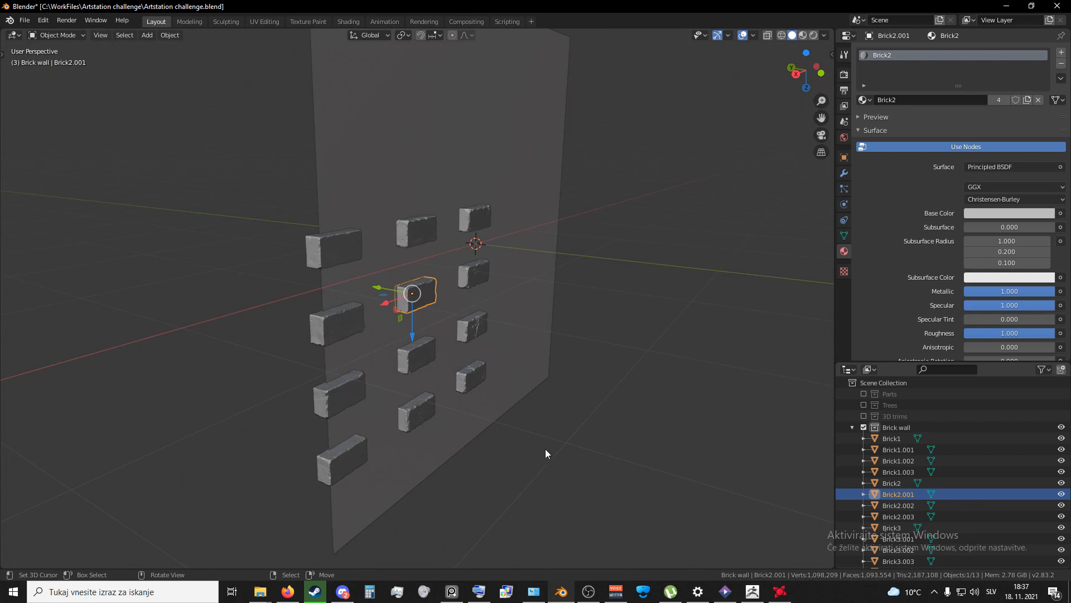
# Step: Move the plane in the front view so its lower-left corner sits at the world origin
pyautogui.moveTo(546, 453); pyautogui.dragTo(450, 431, button='middle')
pyautogui.scroll(-3, 449, 424)
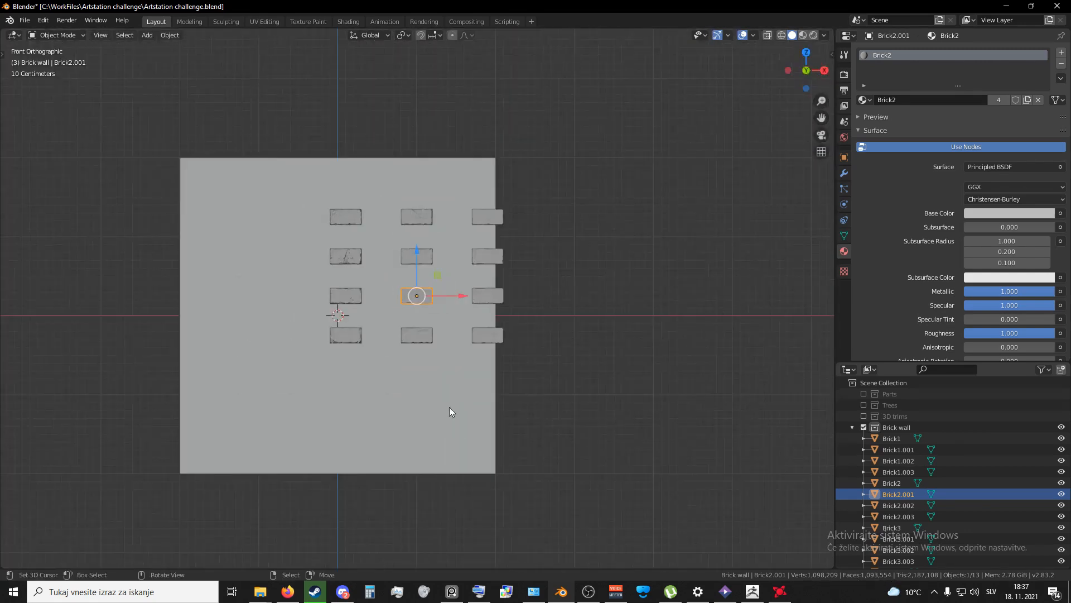
pyautogui.keyDown('shift'); pyautogui.moveTo(335, 376); pyautogui.dragTo(361, 389, button='middle'); pyautogui.keyUp('shift')
pyautogui.click(360, 388)
pyautogui.press('g')
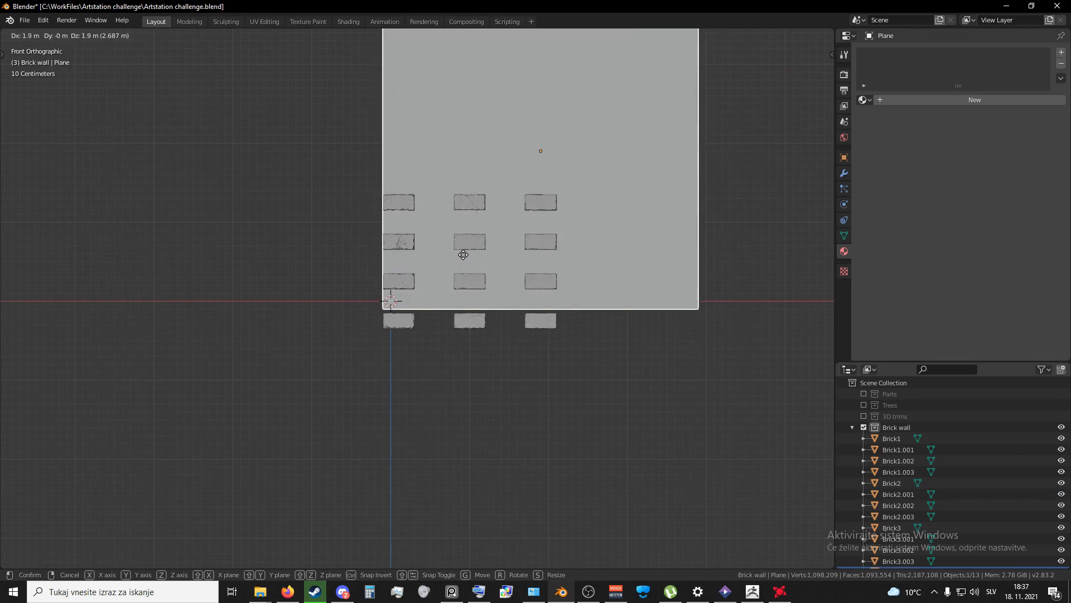
pyautogui.click(466, 251)
pyautogui.keyDown('shift'); pyautogui.moveTo(468, 246); pyautogui.dragTo(330, 398, button='middle'); pyautogui.keyUp('shift')
pyautogui.scroll(3, 335, 385)
pyautogui.click(303, 436)
pyautogui.press('g')
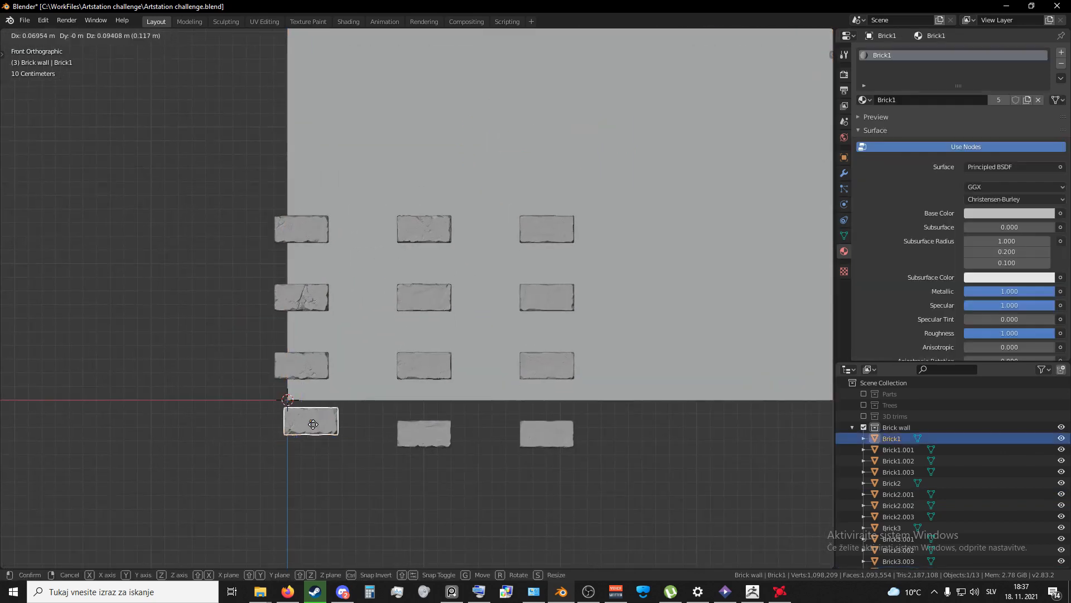
pyautogui.click(317, 396)
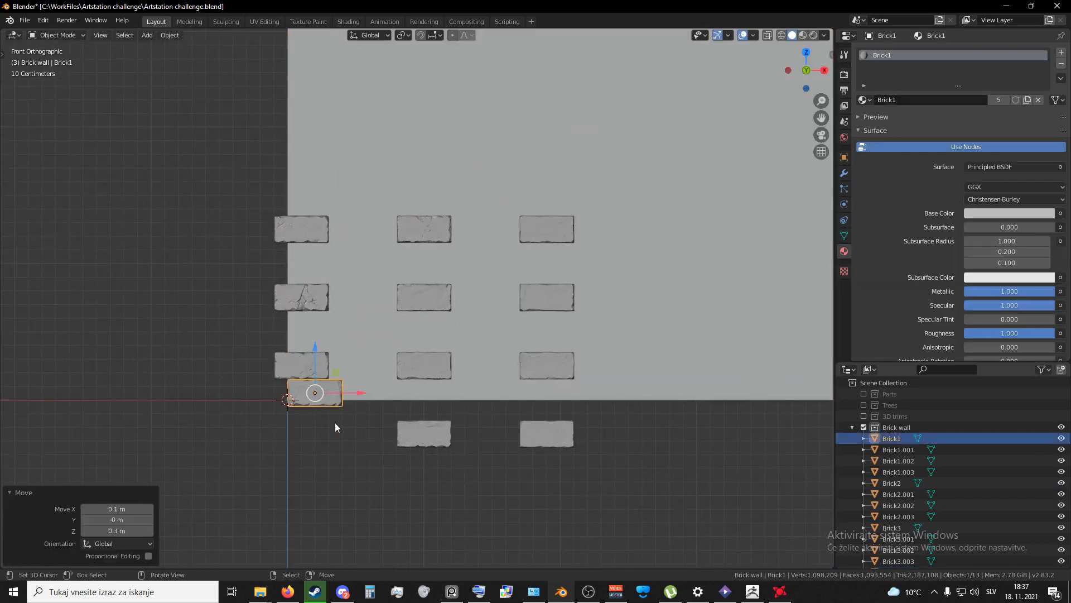
pyautogui.hotkey('ctrl', 'z')
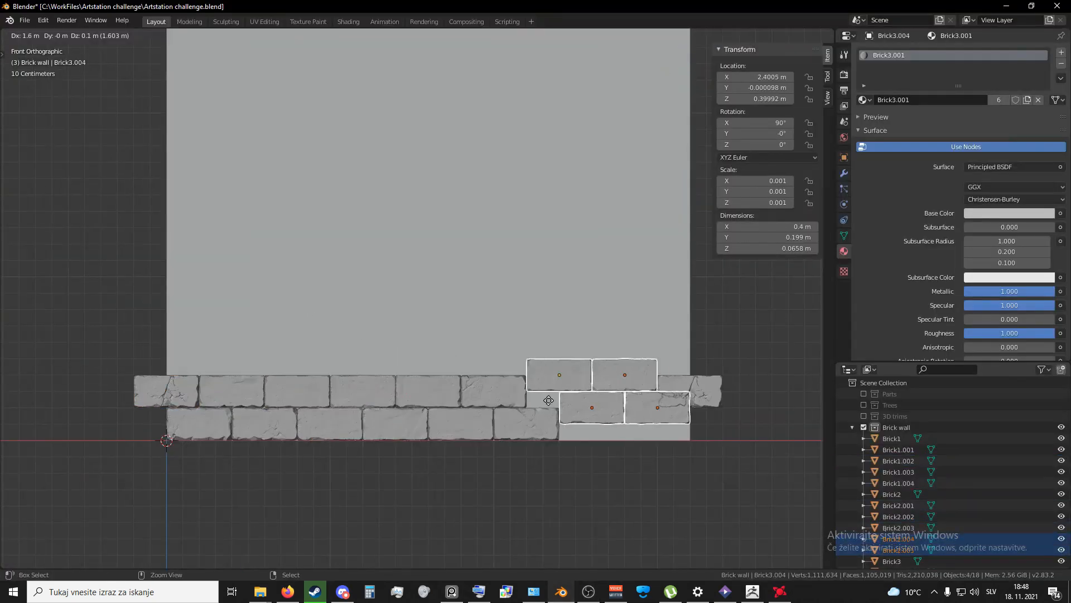
# Step: Place the four brick copies at the right end of the two bottom rows and delete the second-row brick overhanging the plane's right edge
pyautogui.moveTo(551, 397); pyautogui.dragTo(651, 427)
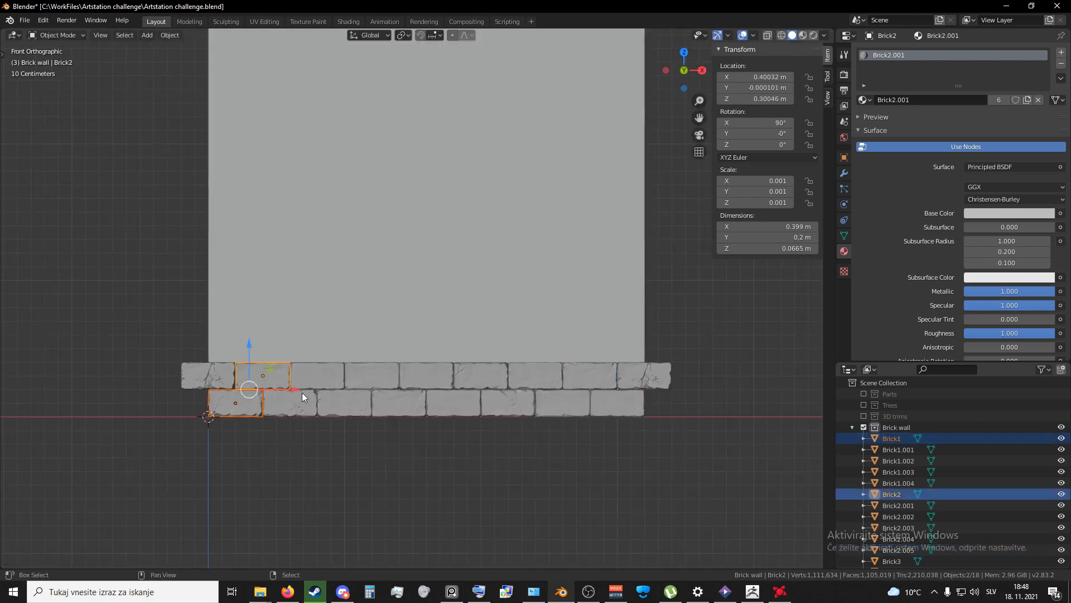
pyautogui.keyDown('shift'); pyautogui.rightClick(301, 399); pyautogui.keyUp('shift')
pyautogui.rightClick(639, 376)
pyautogui.press('x')
pyautogui.click(637, 376)
# Step: Duplicate the two bottom rows, without the brick overhanging the left edge, higher up the plane with a gap of three rows
pyautogui.keyDown('shift'); pyautogui.rightClick(614, 403); pyautogui.keyUp('shift')
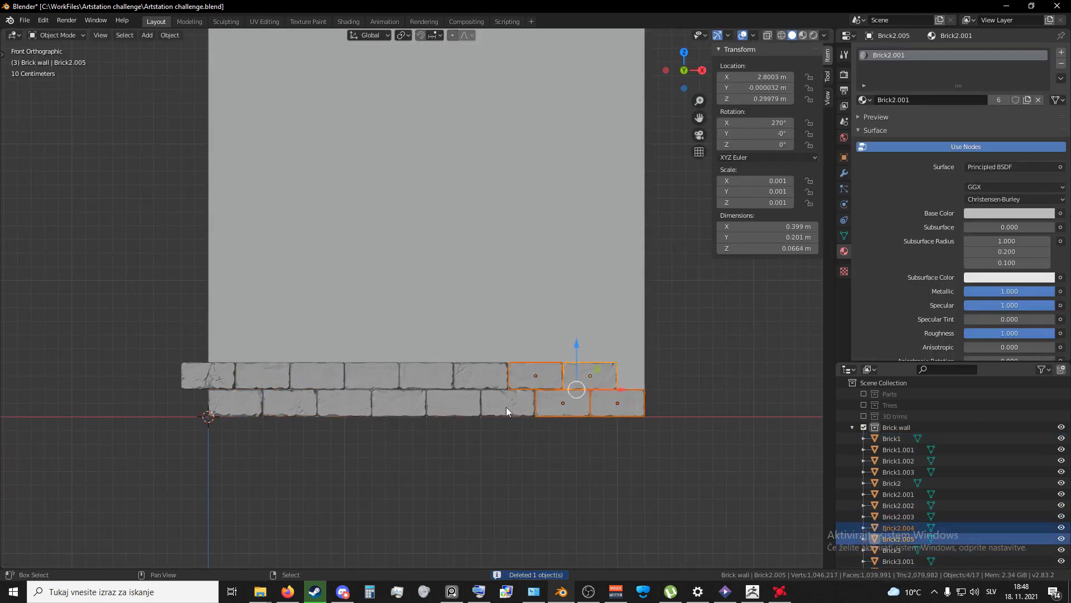
pyautogui.keyDown('shift'); pyautogui.rightClick(372, 377); pyautogui.keyUp('shift')
pyautogui.keyDown('shift'); pyautogui.rightClick(237, 403); pyautogui.keyUp('shift')
pyautogui.hotkey('shift', 'd')
pyautogui.click(315, 316)
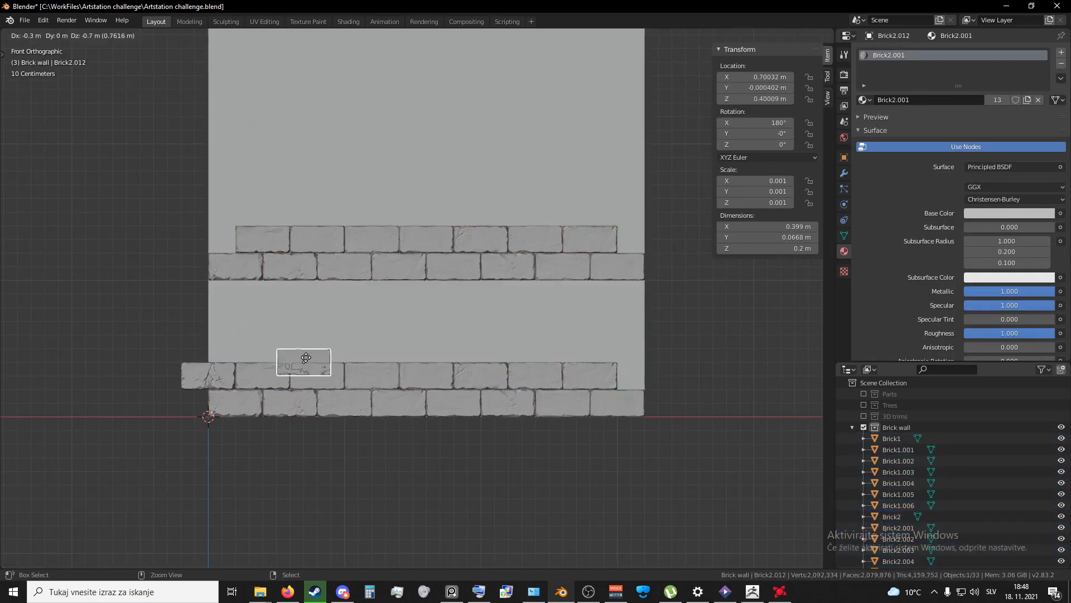
# Step: Copy and move single bricks into the gap above the second row, starting staggered third, fourth and fifth rows near the left edge
pyautogui.hotkey('shift', 'd')
pyautogui.click(347, 347)
pyautogui.hotkey('shift', 'd')
pyautogui.click(395, 369)
pyautogui.hotkey('shift', 'd')
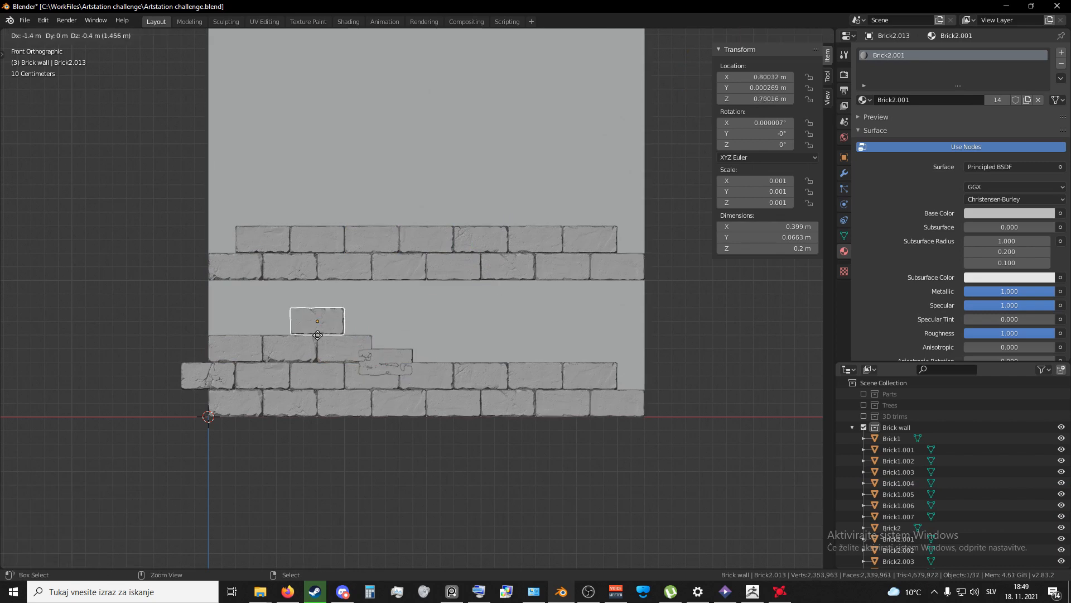
pyautogui.click(317, 334)
pyautogui.rightClick(394, 363)
pyautogui.moveTo(292, 267); pyautogui.dragTo(293, 294, button='right')
pyautogui.rightClick(236, 268)
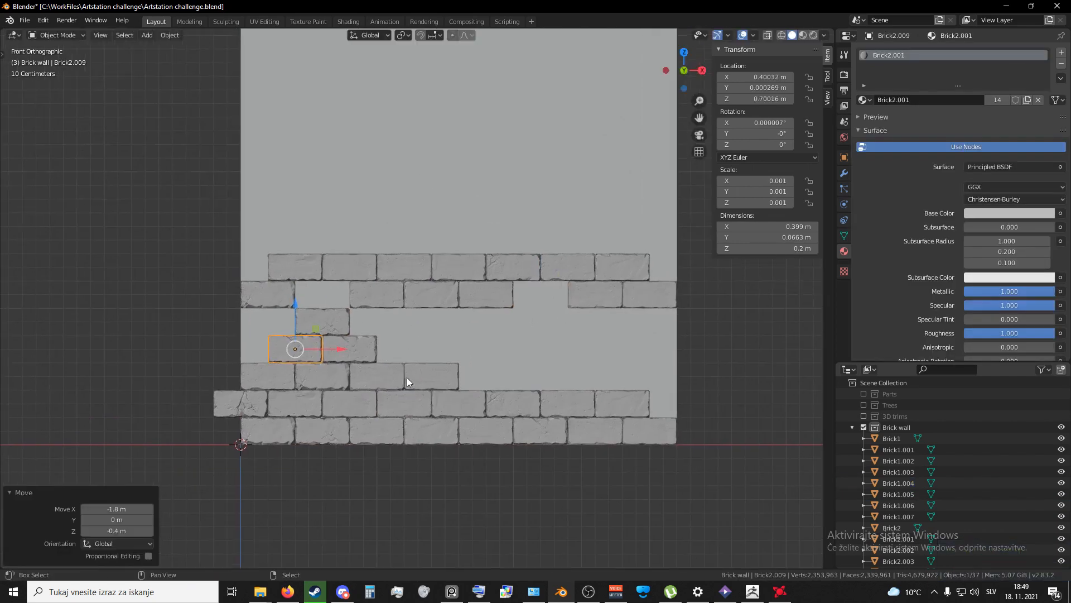
# Step: Shrink the plane in Edit Mode to a square seven bricks wide by moving its right and top edges inward
pyautogui.scroll(-3, 380, 367)
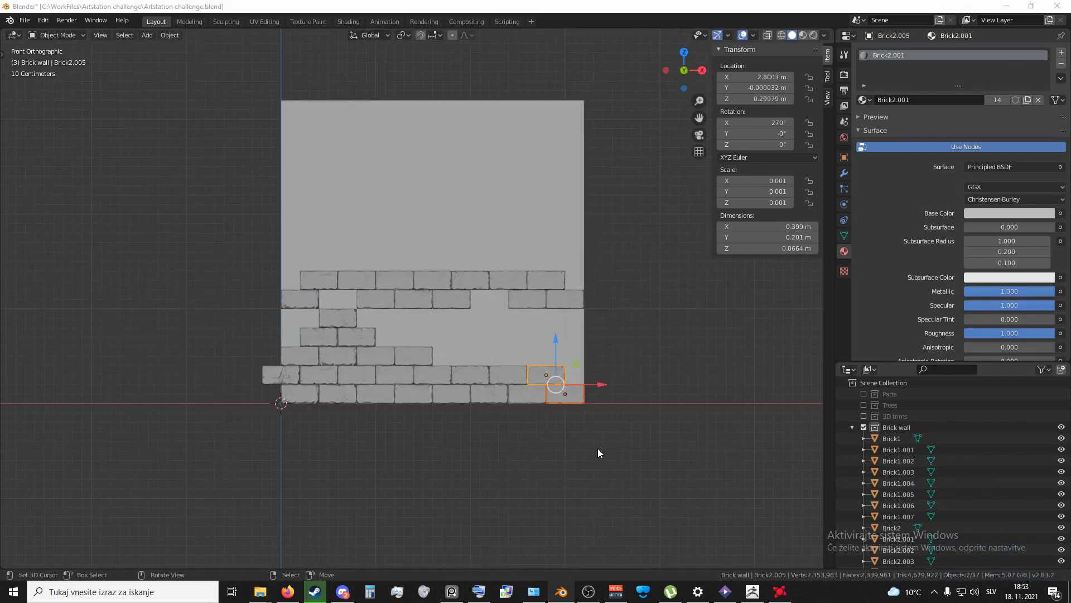
pyautogui.scroll(-1, 554, 329)
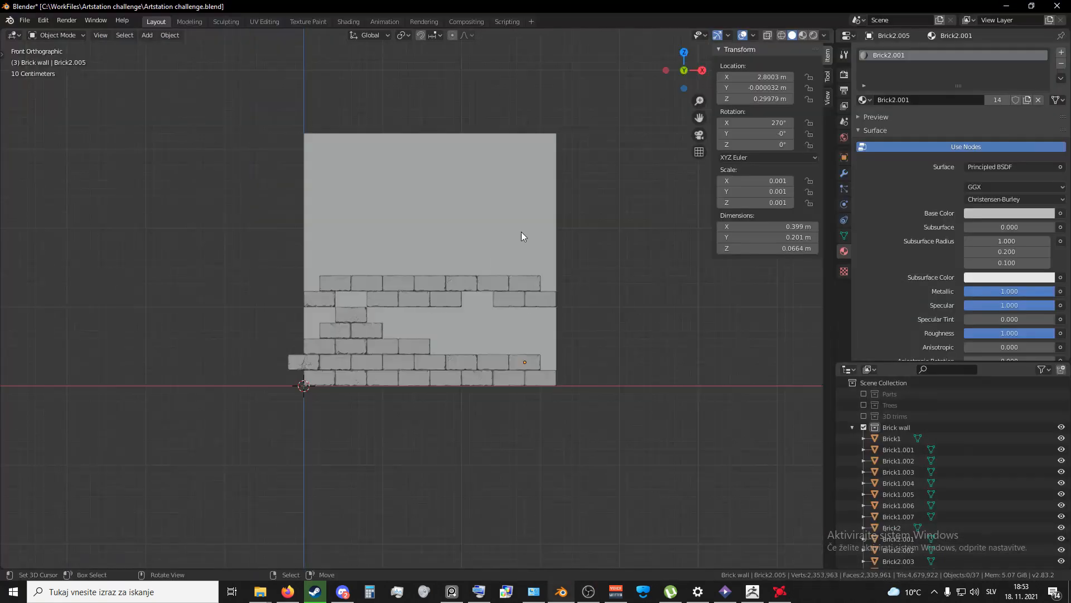
pyautogui.rightClick(521, 232)
pyautogui.press('Tab')
pyautogui.scroll(1, 645, 273)
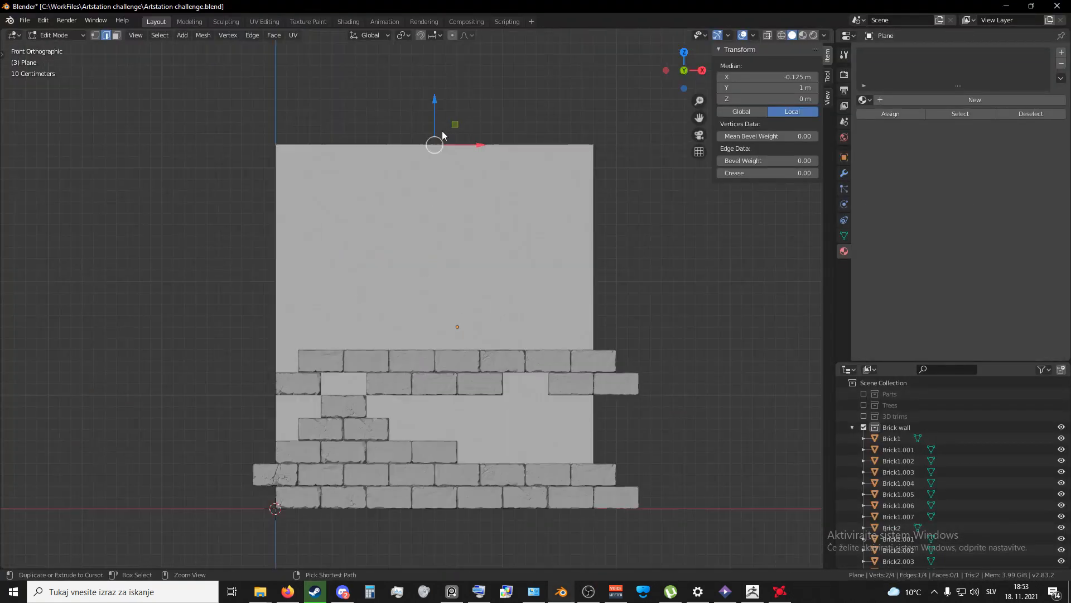
pyautogui.rightClick(566, 373)
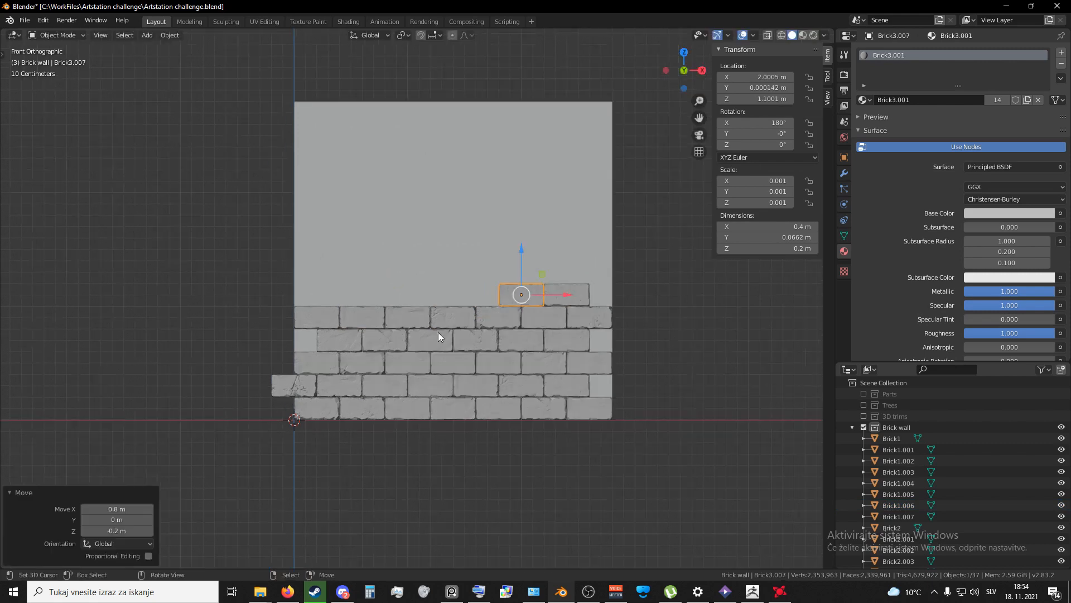
# Step: Select the bricks in the five lower rows and place a duplicate of them about 1.2 m higher on the plane
pyautogui.keyDown('shift'); pyautogui.click(421, 361); pyautogui.keyUp('shift')
pyautogui.keyDown('shift'); pyautogui.click(499, 364); pyautogui.keyUp('shift')
pyautogui.keyDown('shift'); pyautogui.click(567, 385); pyautogui.keyUp('shift')
pyautogui.keyDown('shift'); pyautogui.click(385, 385); pyautogui.keyUp('shift')
pyautogui.keyDown('shift'); pyautogui.click(317, 408); pyautogui.keyUp('shift')
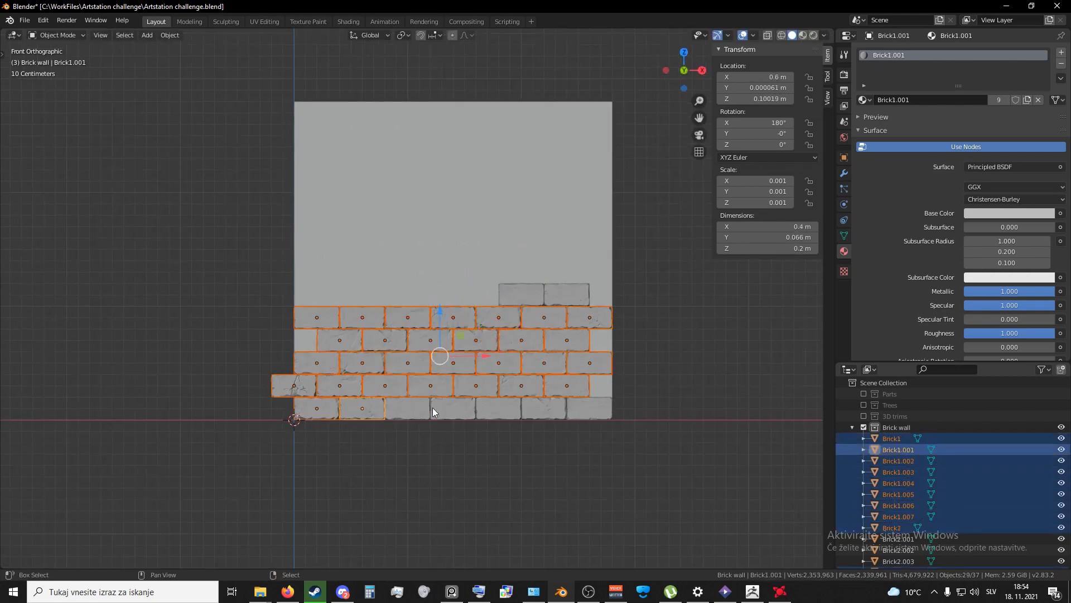
pyautogui.keyDown('shift'); pyautogui.click(453, 408); pyautogui.keyUp('shift')
pyautogui.keyDown('shift'); pyautogui.click(589, 407); pyautogui.keyUp('shift')
pyautogui.hotkey('shift', 'd')
pyautogui.click(455, 296)
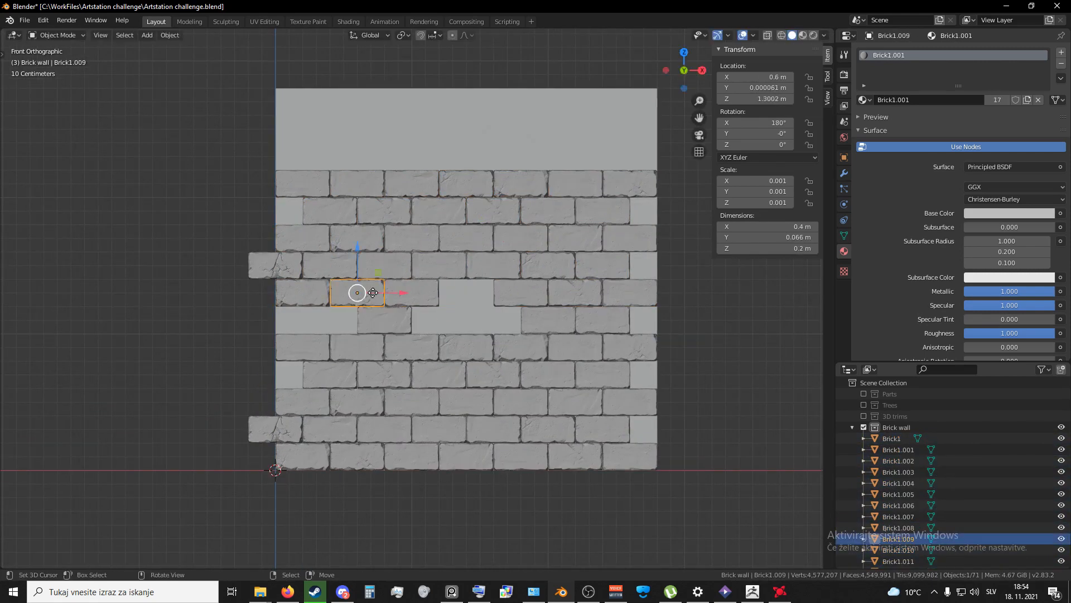
# Step: Move the overhanging brick and another brick from the eighth row down into the gaps in the sixth and seventh rows
pyautogui.rightClick(283, 273)
pyautogui.press('g')
pyautogui.click(474, 300)
pyautogui.rightClick(448, 265)
pyautogui.press('g')
pyautogui.click(529, 293)
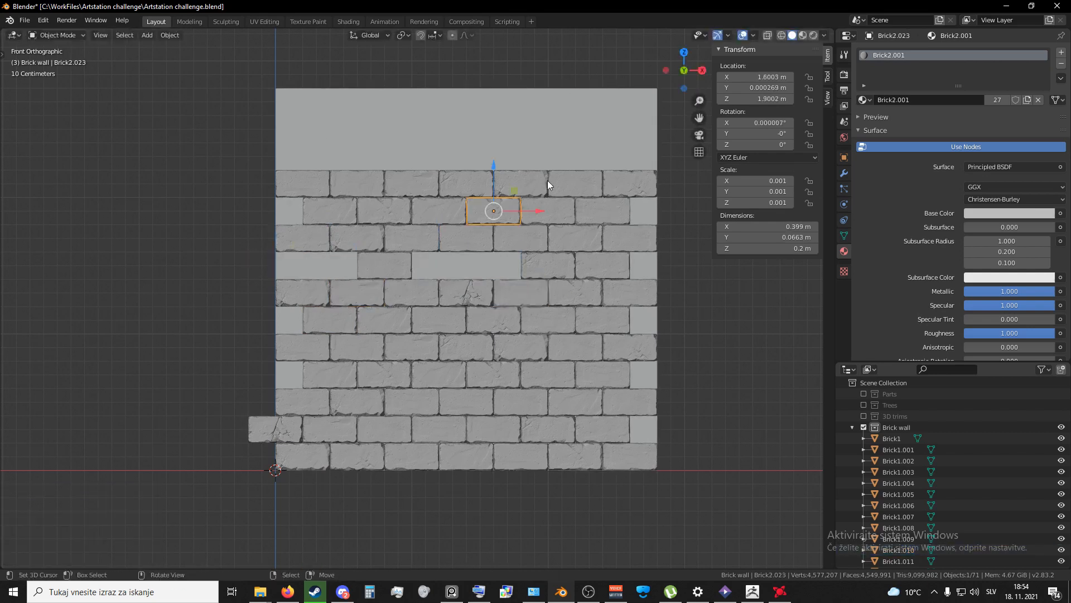
# Step: Move bricks from the eleventh row down into the gaps in the eighth row
pyautogui.rightClick(446, 193)
pyautogui.press('g')
pyautogui.click(309, 274)
pyautogui.rightClick(360, 186)
pyautogui.press('g')
pyautogui.click(617, 274)
# Step: Move bricks from the ninth and tenth rows up to fill and start rows eleven to thirteen
pyautogui.rightClick(521, 239)
pyautogui.press('g')
pyautogui.click(520, 186)
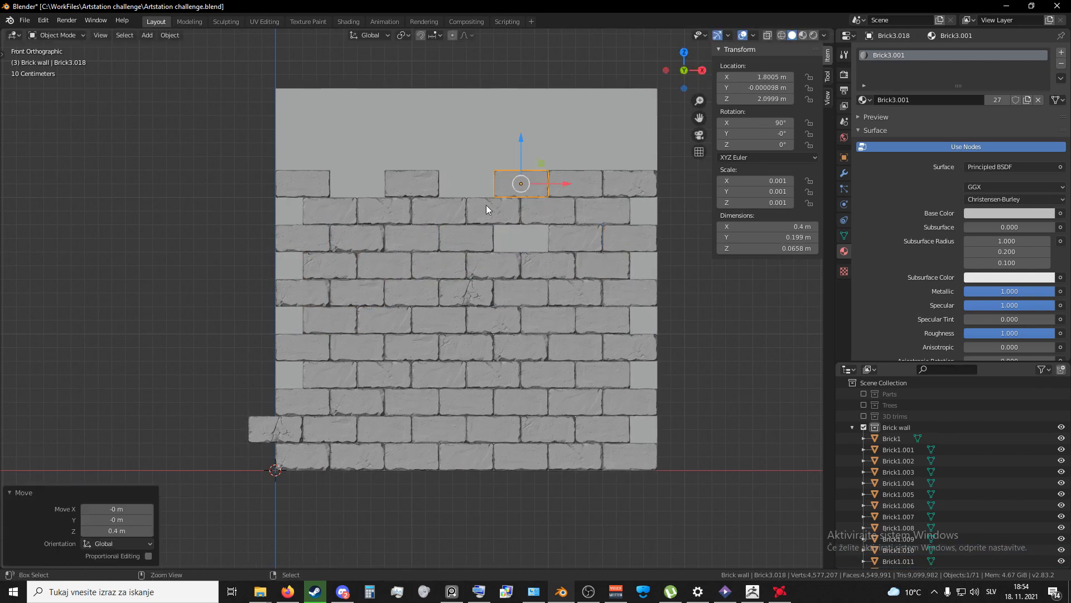
pyautogui.rightClick(466, 238)
pyautogui.moveTo(415, 241); pyautogui.dragTo(606, 159, button='right')
pyautogui.moveTo(550, 209); pyautogui.dragTo(631, 128, button='right')
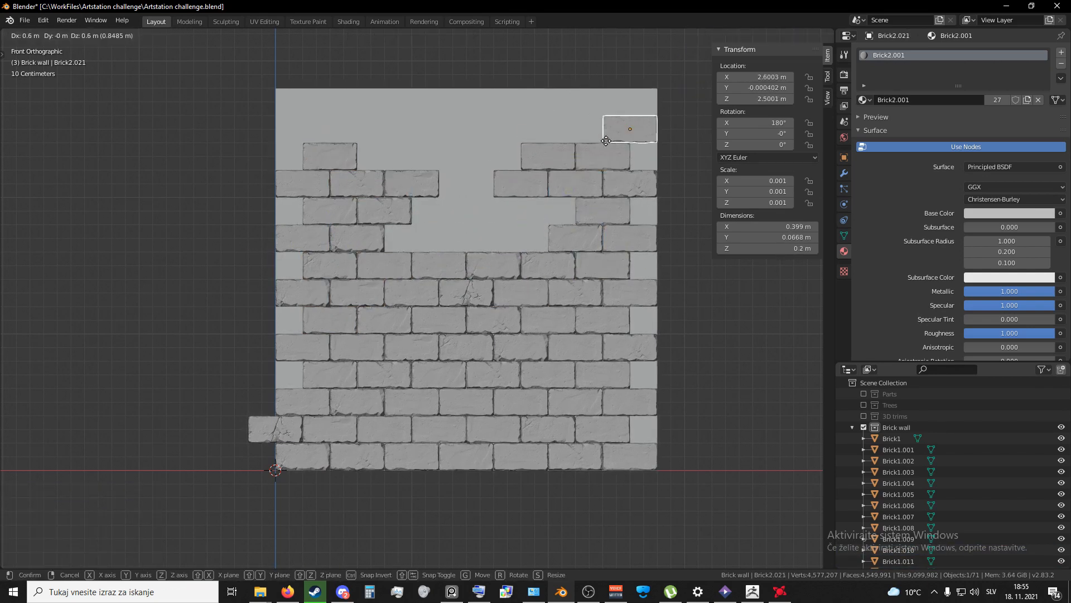
pyautogui.moveTo(523, 184); pyautogui.dragTo(576, 130, button='right')
# Step: Duplicate a block of eight bricks from the four bottom rows 1.6 m higher into the opening in rows nine to twelve
pyautogui.rightClick(528, 395)
pyautogui.keyDown('shift'); pyautogui.rightClick(496, 376); pyautogui.keyUp('shift')
pyautogui.keyDown('shift'); pyautogui.rightClick(474, 399); pyautogui.keyUp('shift')
pyautogui.keyDown('shift'); pyautogui.rightClick(461, 425); pyautogui.keyUp('shift')
pyautogui.keyDown('shift'); pyautogui.rightClick(491, 430); pyautogui.keyUp('shift')
pyautogui.keyDown('shift'); pyautogui.rightClick(515, 454); pyautogui.keyUp('shift')
pyautogui.keyDown('shift'); pyautogui.rightClick(470, 454); pyautogui.keyUp('shift')
pyautogui.keyDown('shift'); pyautogui.rightClick(447, 377); pyautogui.keyUp('shift')
pyautogui.hotkey('shift', 'd')
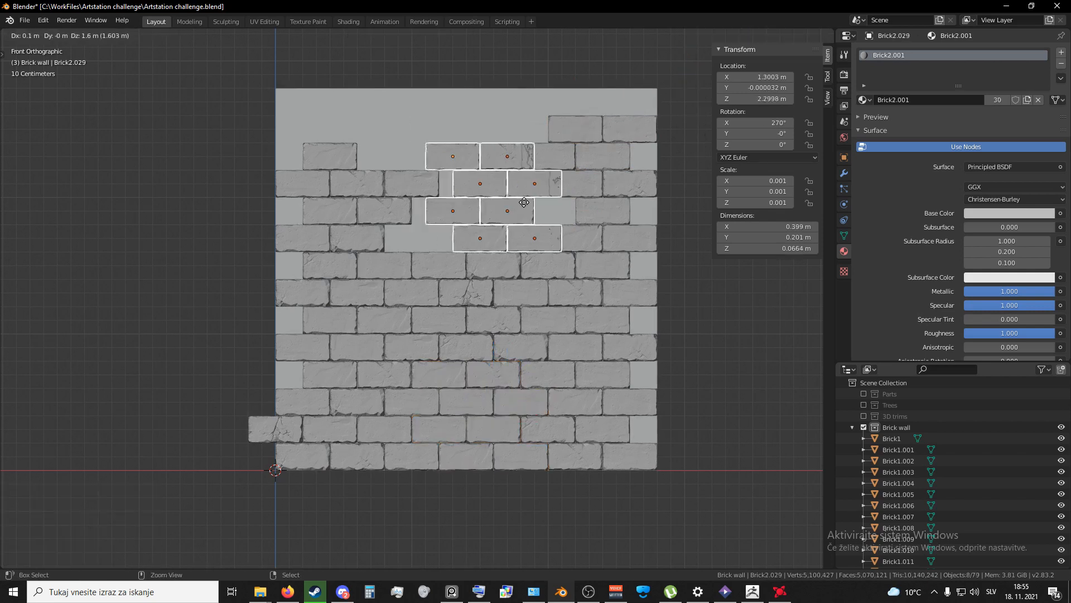
pyautogui.click(512, 202)
# Step: Move four bricks from rows ten to twelve up into the open spots of the thirteenth row
pyautogui.keyDown('shift'); pyautogui.moveTo(509, 223); pyautogui.dragTo(522, 252, button='middle'); pyautogui.keyUp('shift')
pyautogui.rightClick(522, 251)
pyautogui.moveTo(438, 188); pyautogui.dragTo(520, 161, button='right')
pyautogui.moveTo(538, 217); pyautogui.dragTo(320, 162, button='right')
pyautogui.moveTo(481, 213); pyautogui.dragTo(372, 159, button='right')
pyautogui.moveTo(453, 241); pyautogui.dragTo(426, 160, button='right')
# Step: Duplicate a pair of bricks from the fourth and fifth rows twice into the gaps in the ninth and tenth rows
pyautogui.rightClick(597, 382)
pyautogui.keyDown('shift'); pyautogui.rightClick(561, 403); pyautogui.keyUp('shift')
pyautogui.hotkey('shift', 'd')
pyautogui.click(424, 267)
pyautogui.hotkey('shift', 'd')
pyautogui.click(528, 231)
# Step: Duplicate two sixth-row bricks 1 m higher and 0.6 m to the left, into the gap in the eleventh row
pyautogui.rightClick(534, 268)
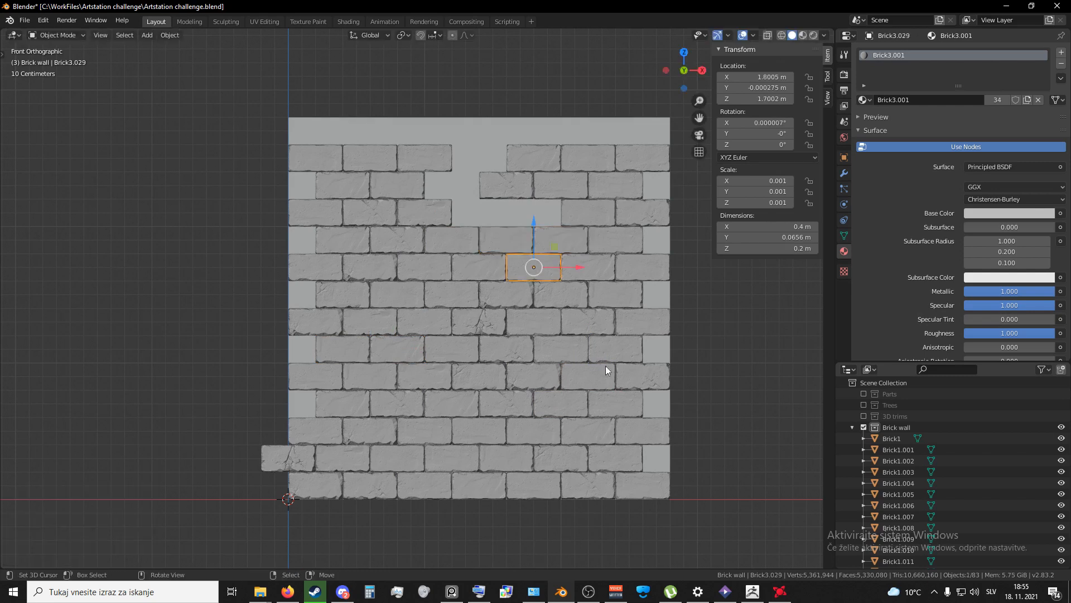
pyautogui.rightClick(621, 342)
pyautogui.hotkey('shift', 'd')
pyautogui.click(544, 193)
pyautogui.rightClick(561, 347)
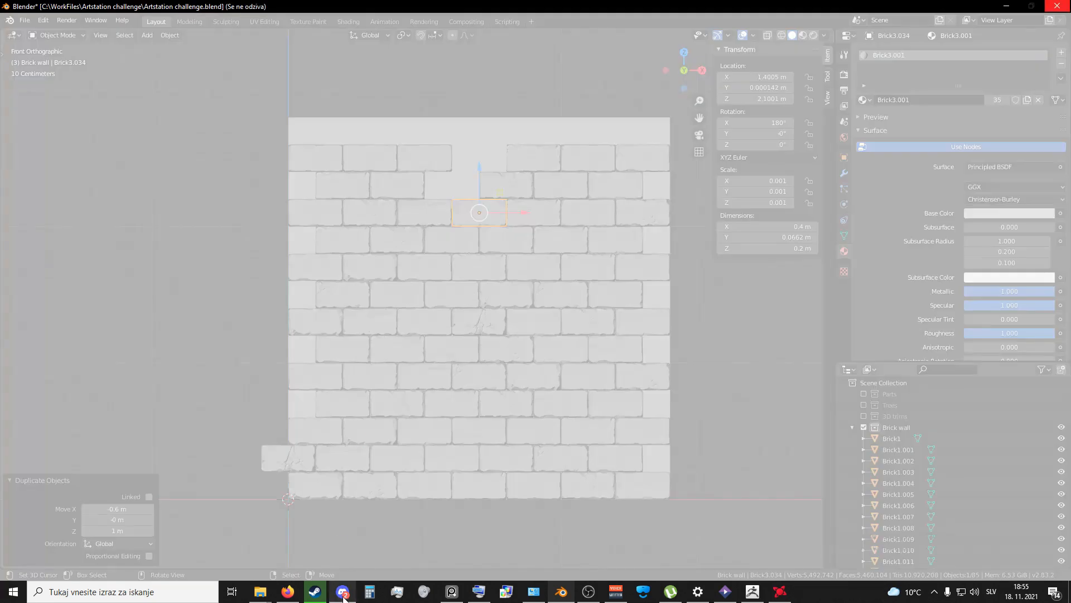
pyautogui.click(343, 592)
pyautogui.click(303, 453)
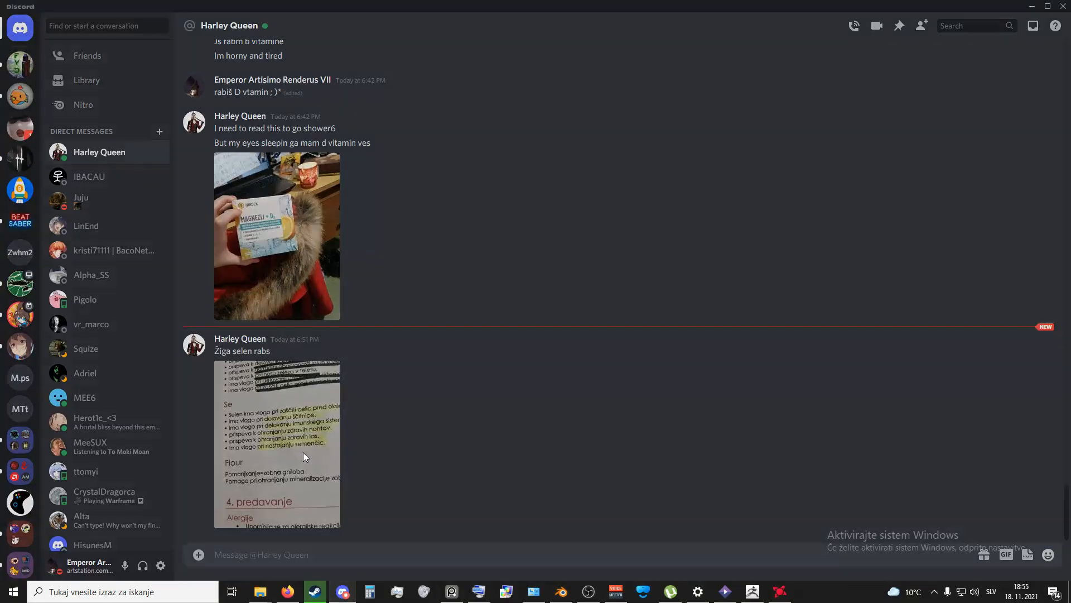
pyautogui.click(309, 527)
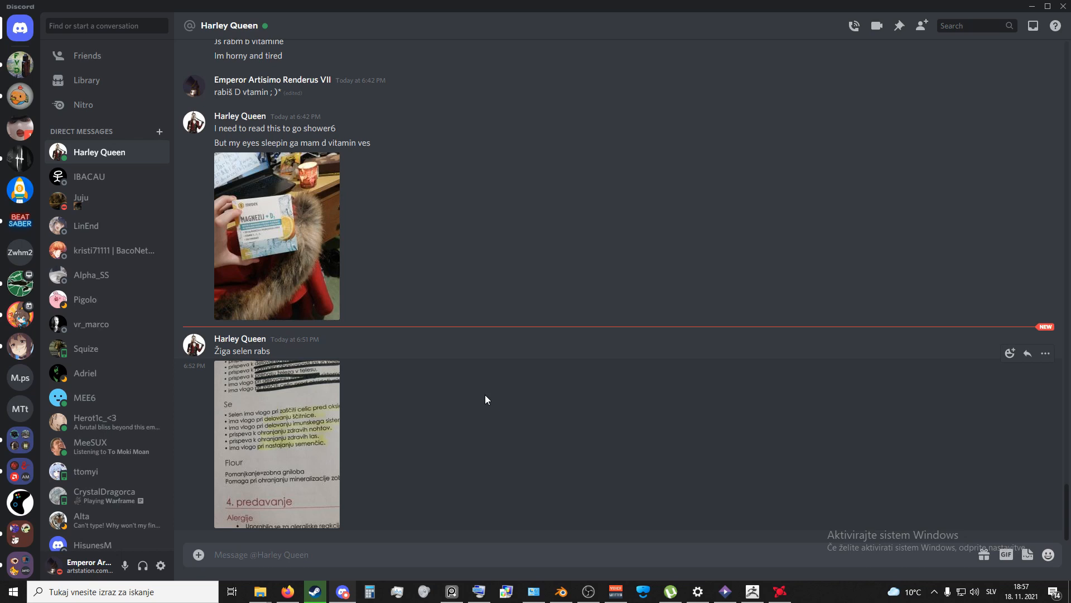
pyautogui.press('super+Tab')
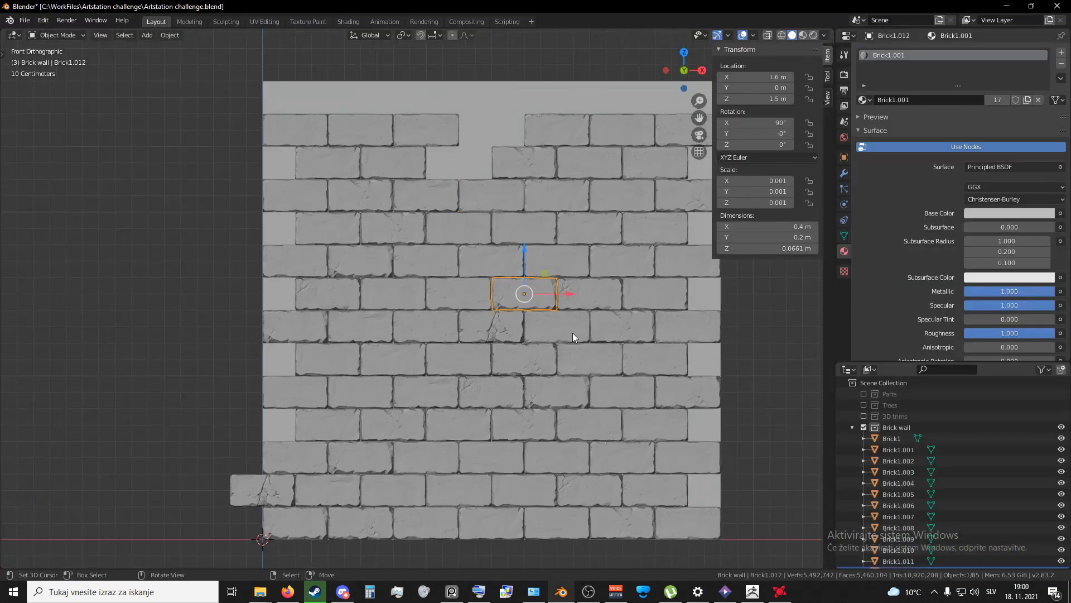
# Step: Fill the last gaps in the twelfth and thirteenth rows with duplicated bricks
pyautogui.press('g')
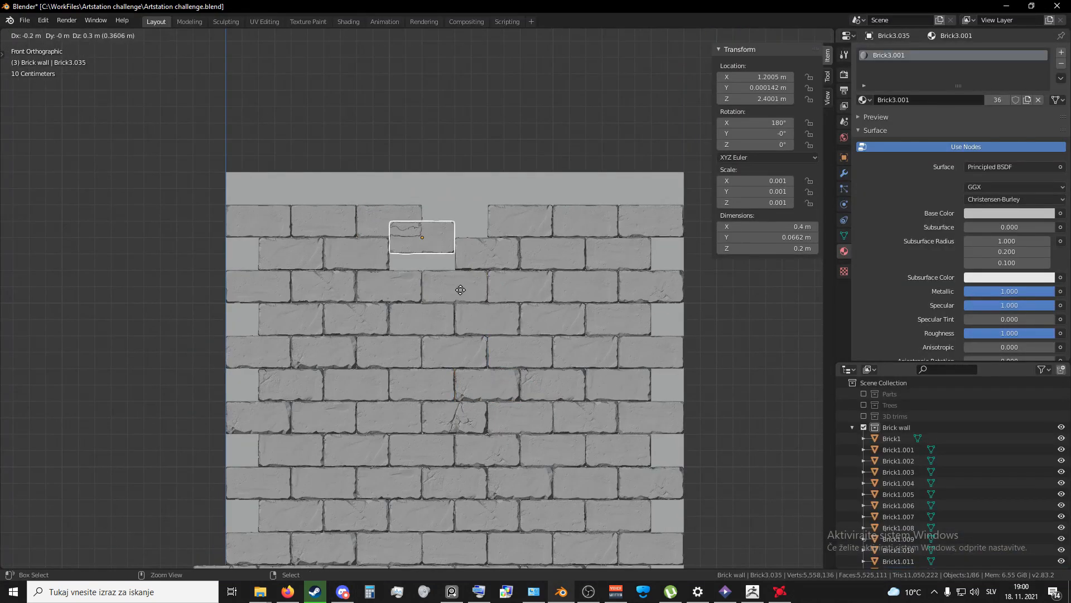
pyautogui.click(460, 304)
pyautogui.rightClick(353, 261)
pyautogui.hotkey('shift', 'd')
pyautogui.click(443, 254)
# Step: Duplicate four bricks from the rows below into the top row, as two pairs with a one-brick gap between them
pyautogui.rightClick(294, 319)
pyautogui.click(490, 189)
pyautogui.rightClick(630, 261)
pyautogui.hotkey('shift', 'd')
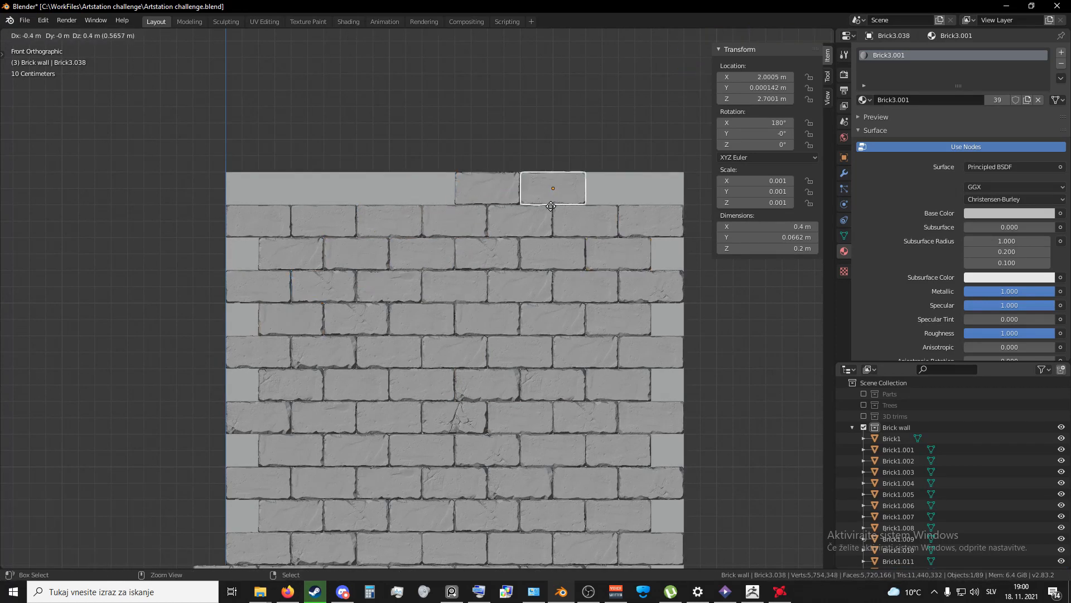
pyautogui.click(550, 207)
pyautogui.hotkey('shift', 'd')
pyautogui.click(285, 184)
pyautogui.hotkey('shift', 'd')
pyautogui.click(376, 186)
# Step: Duplicate a chipped ninth-row brick into the top row's gap and move a tenth-row brick to the top row's right end
pyautogui.rightClick(414, 328)
pyautogui.rightClick(343, 351)
pyautogui.hotkey('shift', 'd')
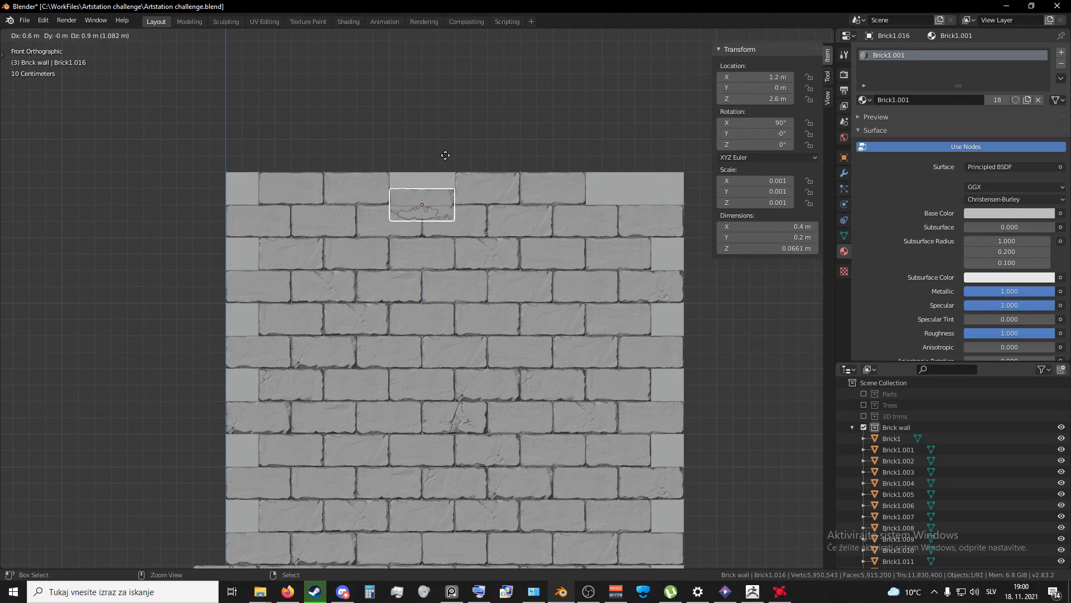
pyautogui.click(446, 143)
pyautogui.rightClick(562, 310)
pyautogui.press('g')
pyautogui.click(626, 185)
# Step: Move a thirteenth-row brick to overhang the left end of the top row and put a top-row brick in its place
pyautogui.rightClick(522, 222)
pyautogui.press('g')
pyautogui.click(229, 189)
pyautogui.rightClick(295, 194)
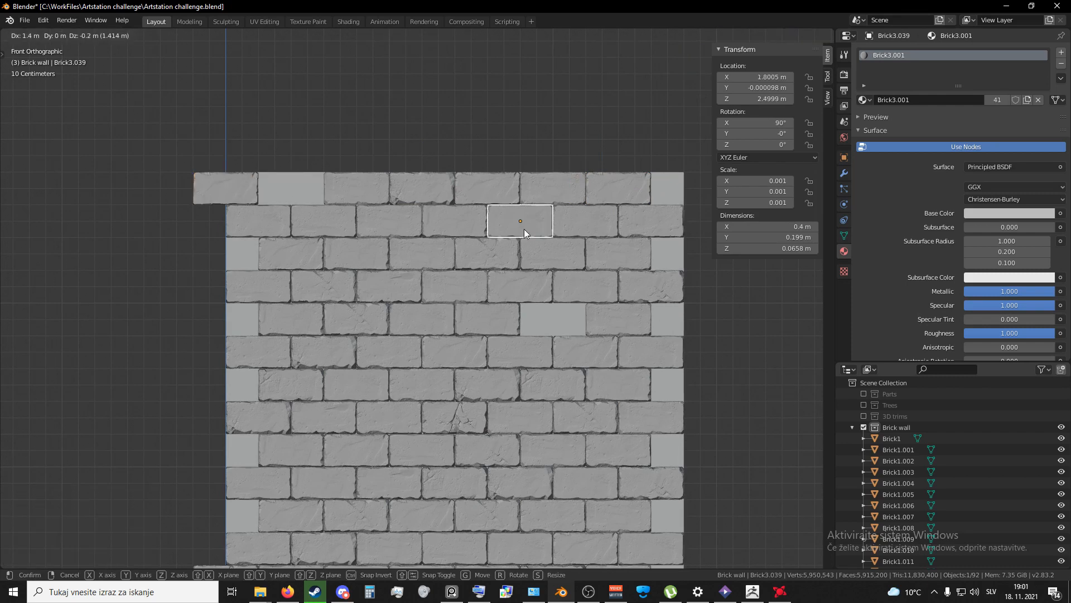
pyautogui.click(525, 234)
# Step: Duplicate a ninth-row brick into the gap in the tenth row and again into the gap in the top row
pyautogui.rightClick(451, 341)
pyautogui.hotkey('shift', 'd')
pyautogui.click(533, 337)
pyautogui.hotkey('shift', 'd')
pyautogui.click(328, 206)
# Step: Replace the last brick at the right end of the top row with a duplicate of a third-row brick
pyautogui.rightClick(613, 192)
pyautogui.press('Delete')
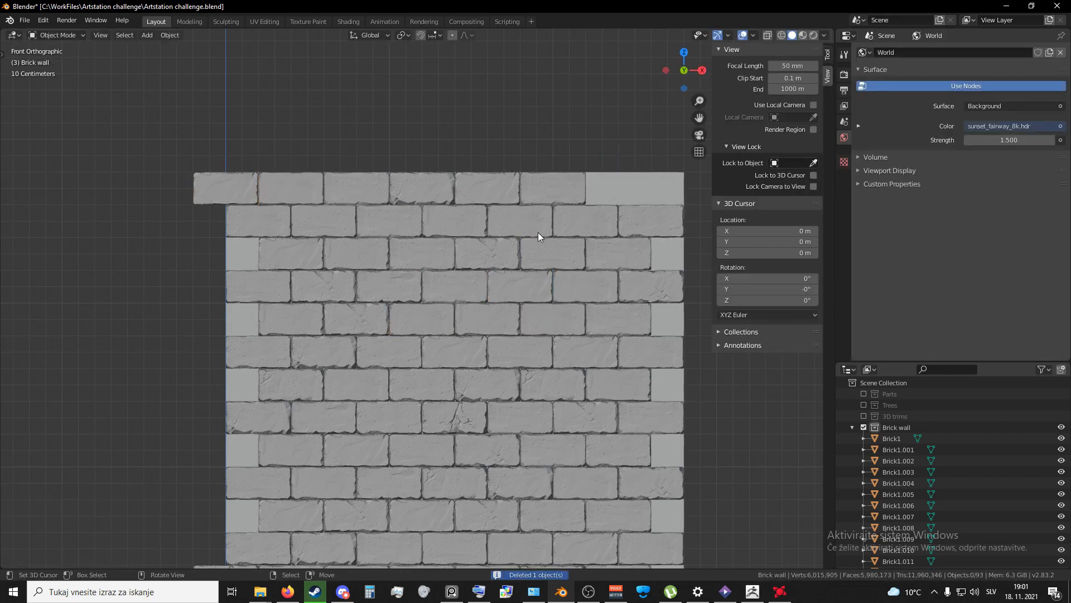
pyautogui.rightClick(459, 546)
pyautogui.hotkey('shift', 'd')
pyautogui.click(618, 181)
# Step: Select the conspicuously cracked bricks in the middle of rows six and seven and one in the fourth row, and delete them
pyautogui.keyDown('shift'); pyautogui.moveTo(335, 395); pyautogui.dragTo(450, 355, button='middle'); pyautogui.keyUp('shift')
pyautogui.rightClick(438, 398)
pyautogui.keyDown('shift'); pyautogui.rightClick(407, 430); pyautogui.keyUp('shift')
pyautogui.rightClick(481, 335)
pyautogui.keyDown('shift'); pyautogui.rightClick(515, 368); pyautogui.keyUp('shift')
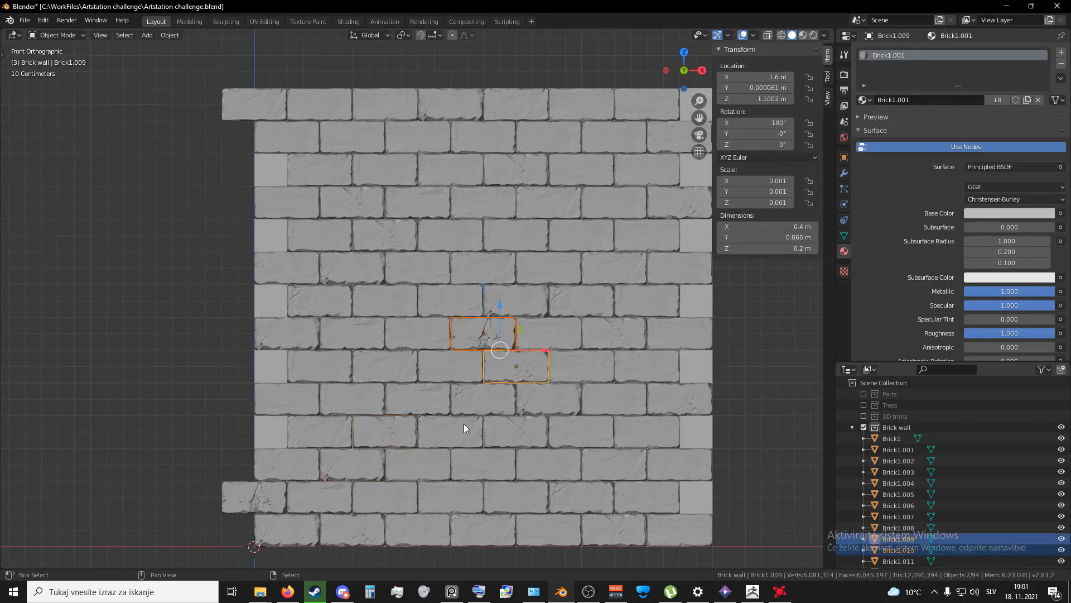
pyautogui.keyDown('shift'); pyautogui.rightClick(391, 430); pyautogui.keyUp('shift')
pyautogui.press('Delete')
# Step: Fill the gaps in the sixth and seventh rows with copies of other bricks and delete the surplus brick
pyautogui.keyDown('shift'); pyautogui.moveTo(585, 297); pyautogui.dragTo(541, 320, button='middle'); pyautogui.keyUp('shift')
pyautogui.rightClick(540, 319)
pyautogui.press('g')
pyautogui.click(441, 370)
pyautogui.hotkey('shift', 'd')
pyautogui.press('Delete')
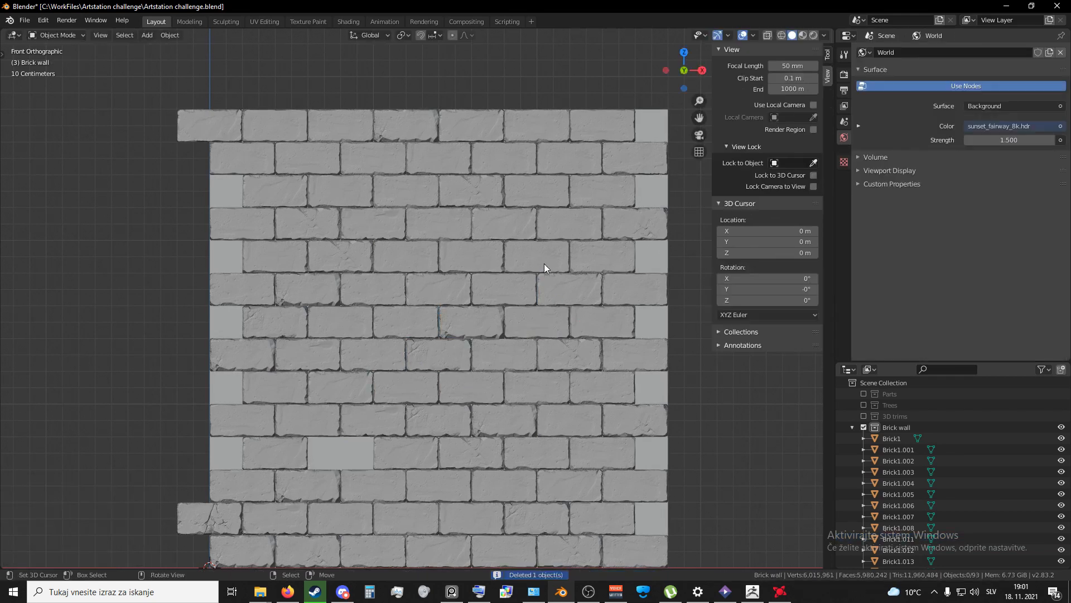
# Step: Duplicate a tenth-row brick into the gap in the fourth row and again at the sixth row's left end, overhanging the edge
pyautogui.rightClick(544, 263)
pyautogui.scroll(-3, 557, 298)
pyautogui.scroll(2, 557, 298)
pyautogui.hotkey('shift', 'd')
pyautogui.click(467, 426)
pyautogui.hotkey('shift', 'd')
pyautogui.click(272, 380)
pyautogui.rightClick(331, 399)
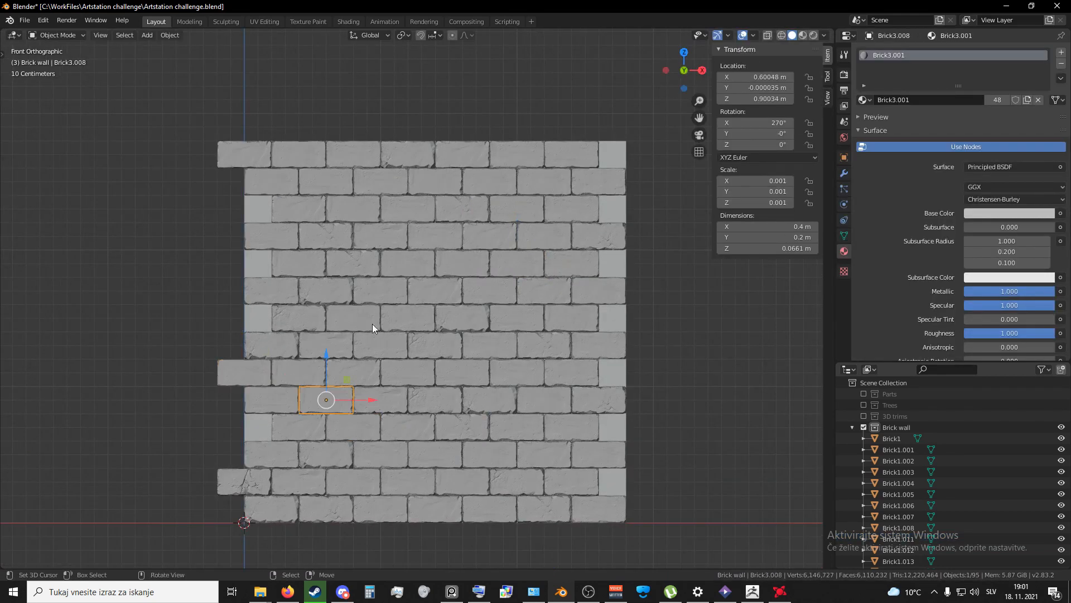
# Step: Fill the left-end gaps in the third and fifth rows from the top with duplicated bricks overhanging the plane's edge
pyautogui.hotkey('shift', 'd')
pyautogui.click(290, 188)
pyautogui.rightClick(555, 449)
pyautogui.hotkey('shift', 'd')
pyautogui.click(253, 181)
pyautogui.press('Delete')
pyautogui.rightClick(464, 429)
pyautogui.hotkey('shift', 'd')
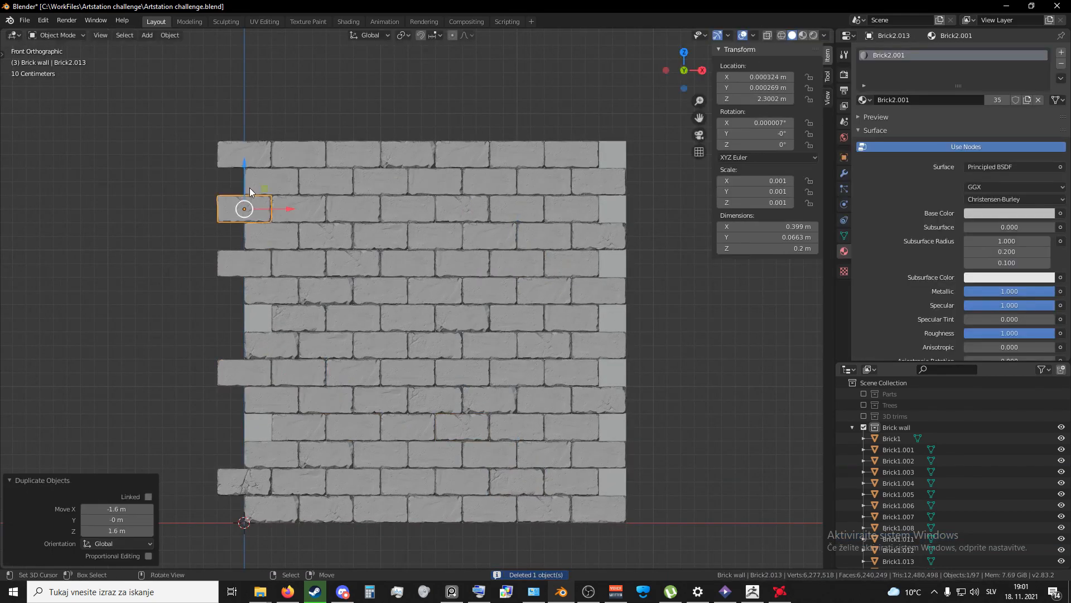
# Step: Fill the left-end gaps in the seventh and eleventh rows from the top with overhanging duplicates of other bricks
pyautogui.hotkey('shift', 'd')
pyautogui.rightClick(251, 300)
pyautogui.press('Delete')
pyautogui.rightClick(453, 349)
pyautogui.hotkey('shift', 'd')
pyautogui.click(260, 346)
pyautogui.keyDown('shift'); pyautogui.moveTo(444, 443); pyautogui.dragTo(488, 430, button='middle'); pyautogui.keyUp('shift')
pyautogui.rightClick(585, 458)
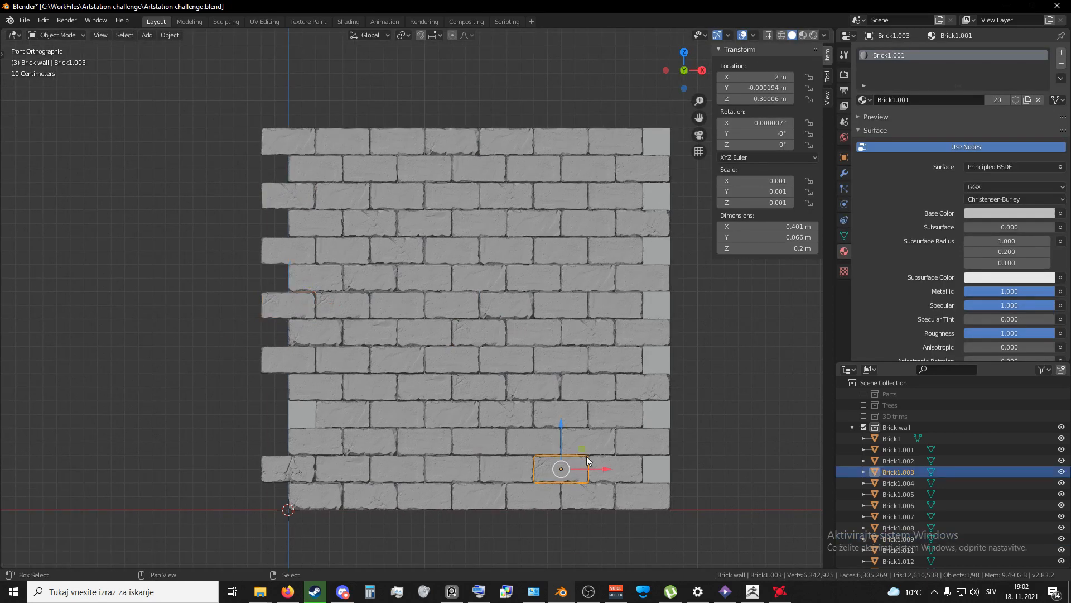
pyautogui.hotkey('shift', 'd')
pyautogui.click(314, 404)
# Step: Select the square backing plane behind the bricks and delete it
pyautogui.rightClick(479, 387)
pyautogui.keyDown('shift'); pyautogui.moveTo(400, 410); pyautogui.dragTo(438, 434, button='middle'); pyautogui.keyUp('shift')
pyautogui.scroll(-2, 437, 434)
pyautogui.moveTo(518, 443); pyautogui.dragTo(412, 372, button='middle')
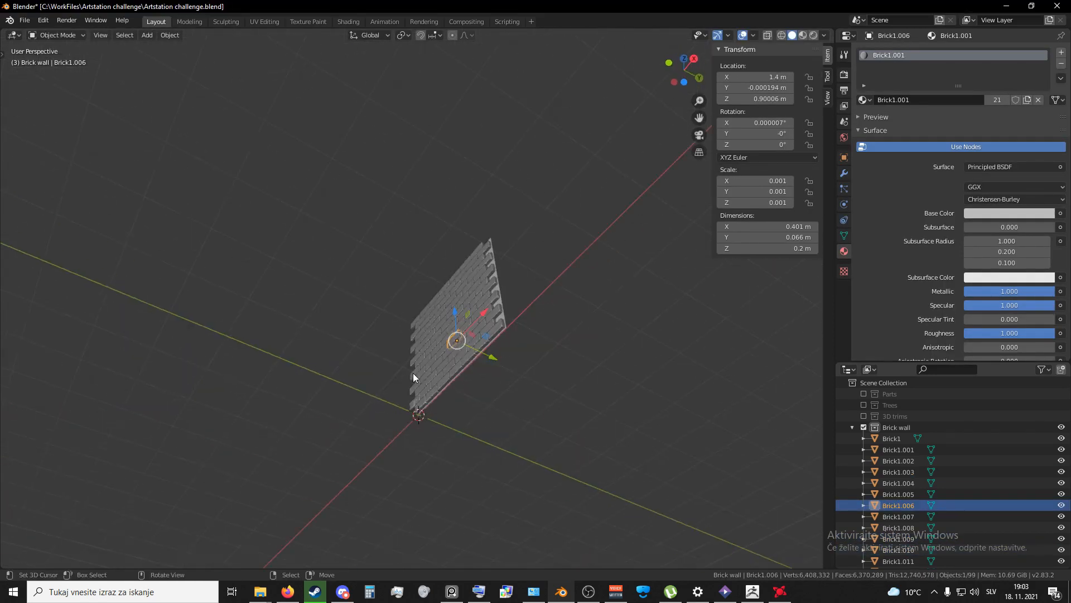
pyautogui.press('KP_1')
pyautogui.scroll(4, 494, 466)
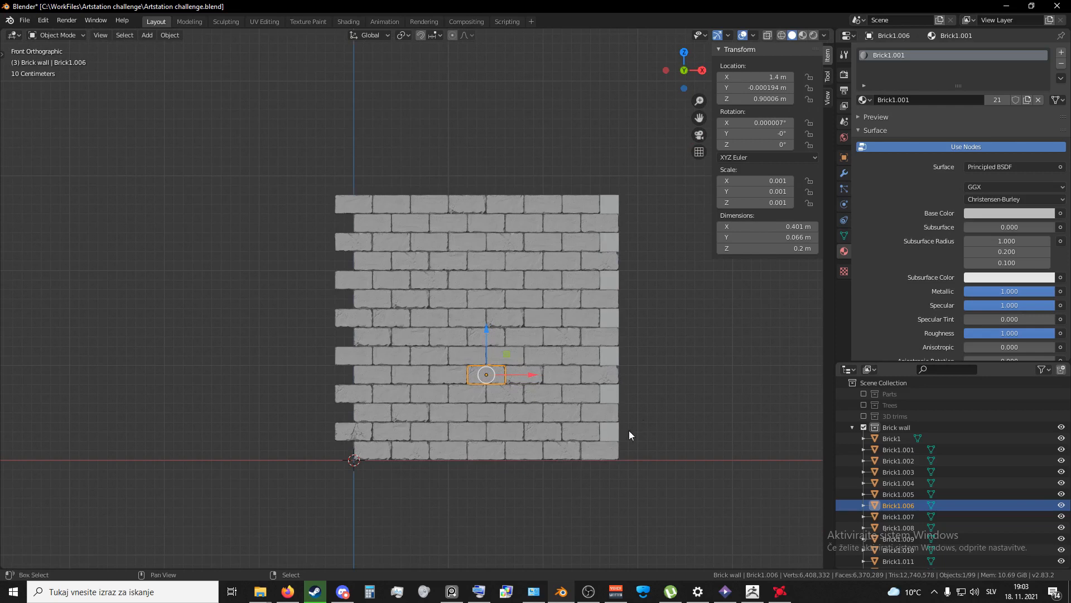
pyautogui.keyDown('shift'); pyautogui.moveTo(628, 430); pyautogui.dragTo(555, 391, button='middle'); pyautogui.keyUp('shift')
pyautogui.rightClick(533, 338)
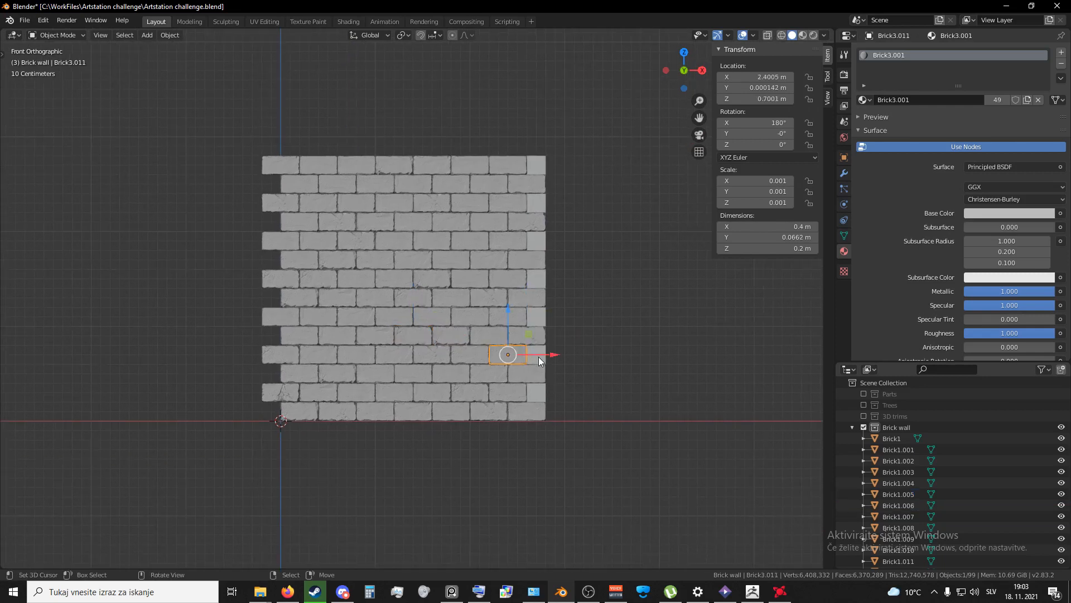
pyautogui.rightClick(538, 357)
pyautogui.press('Delete')
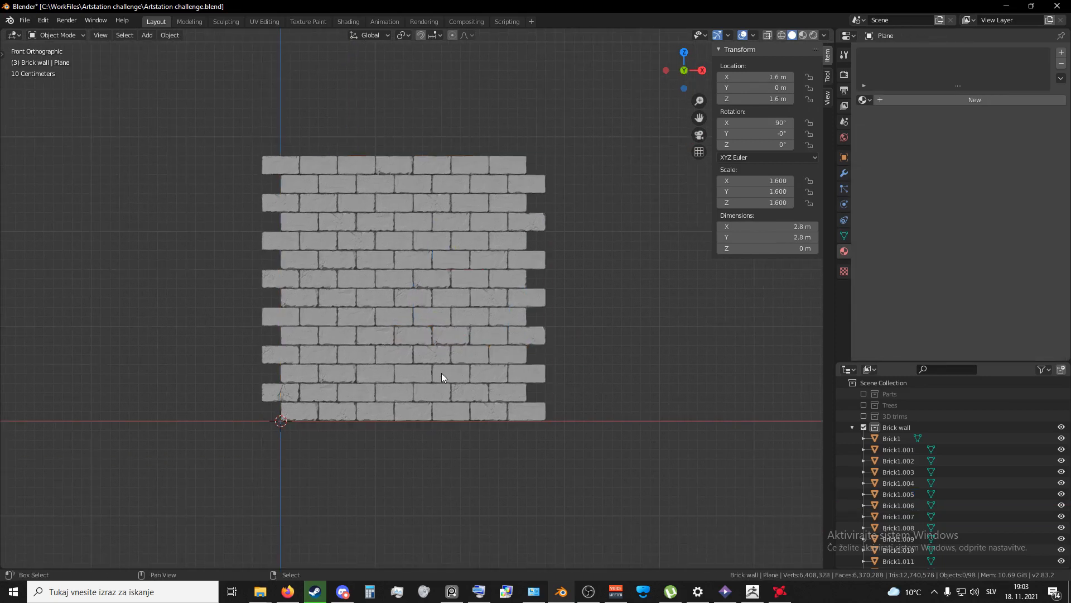
# Step: Run Select Random to select 50% of the bricks
pyautogui.keyDown('shift'); pyautogui.moveTo(441, 372); pyautogui.dragTo(455, 399, button='middle'); pyautogui.keyUp('shift')
pyautogui.press('F3')
pyautogui.write('Set Origin')
pyautogui.write('selw')
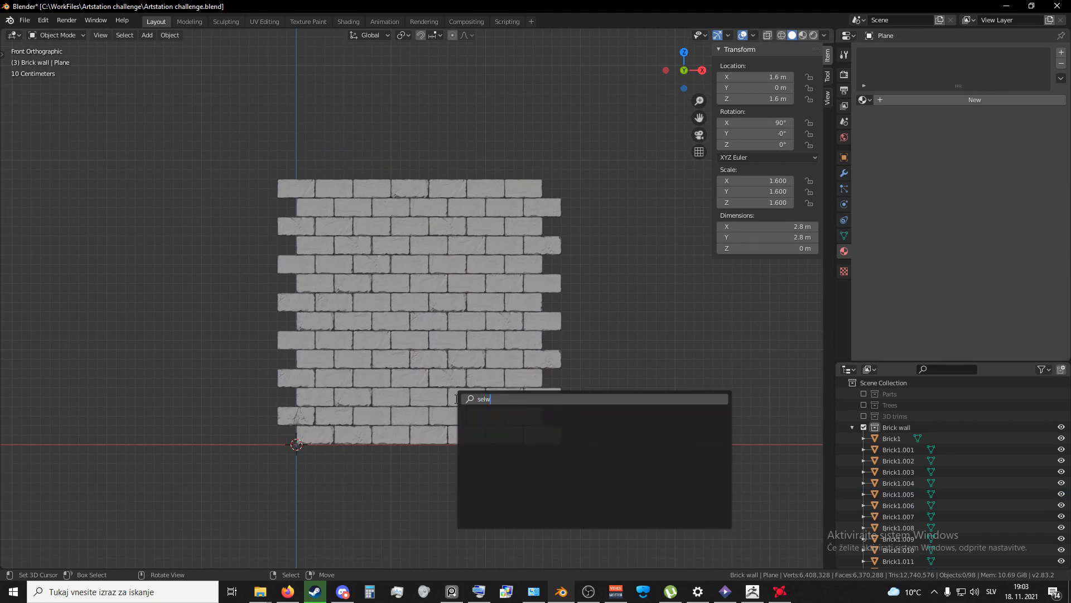
pyautogui.press('BackSpace')
pyautogui.write('ect ra')
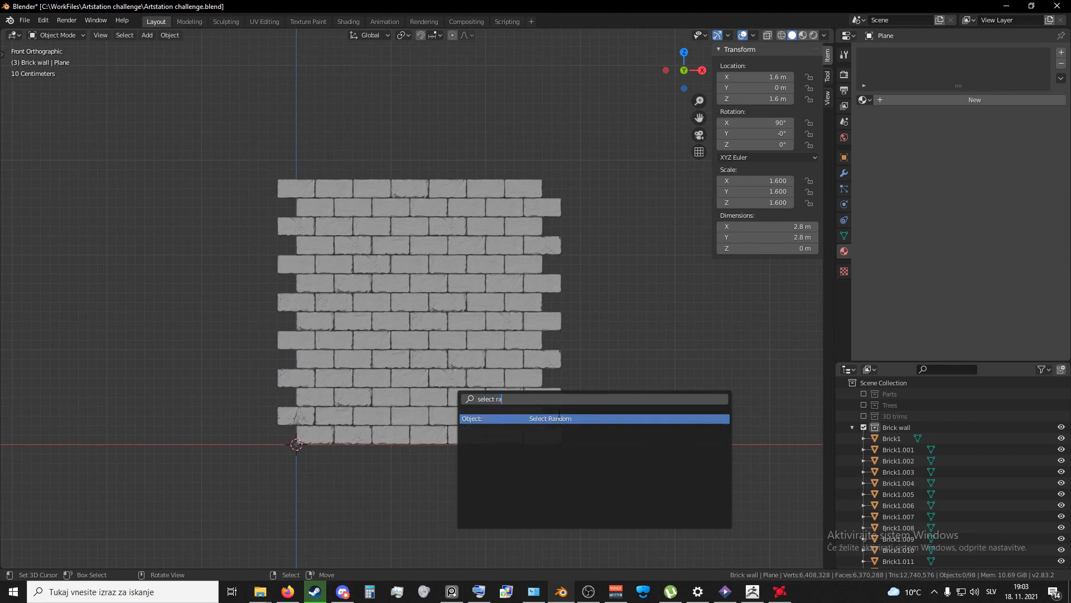
pyautogui.press('Return')
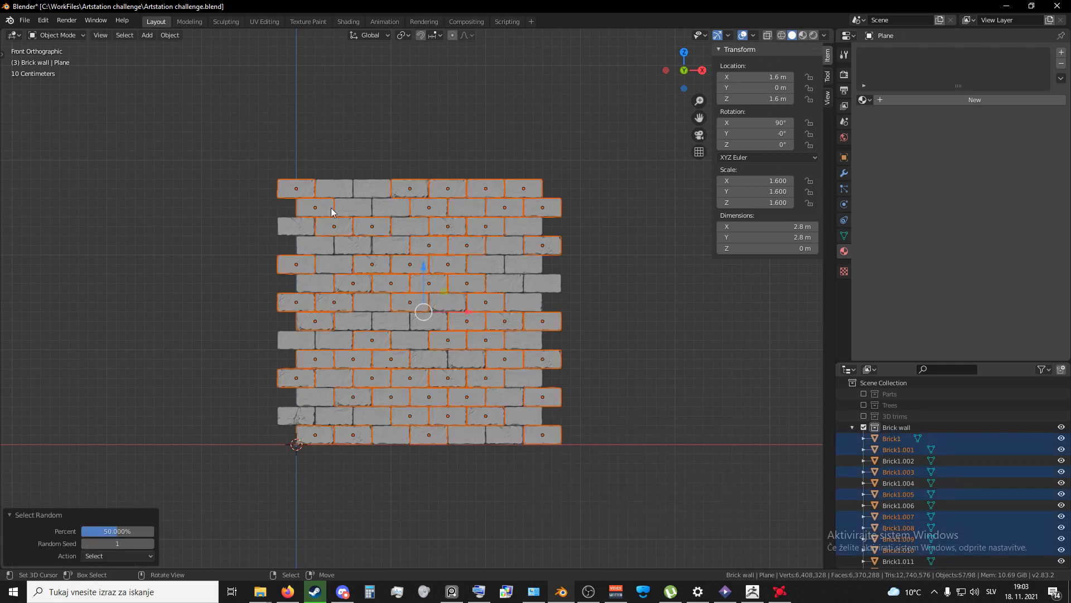
# Step: Try rotating the selected bricks about their individual origins and about the median point to compare the pivot modes
pyautogui.click(400, 35)
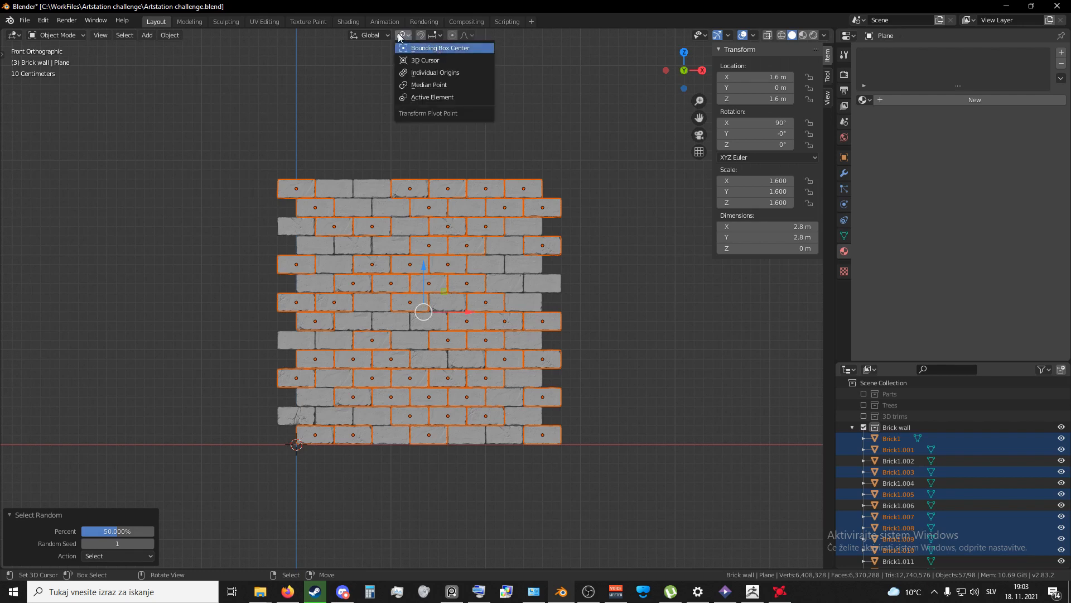
pyautogui.click(452, 96)
pyautogui.click(400, 35)
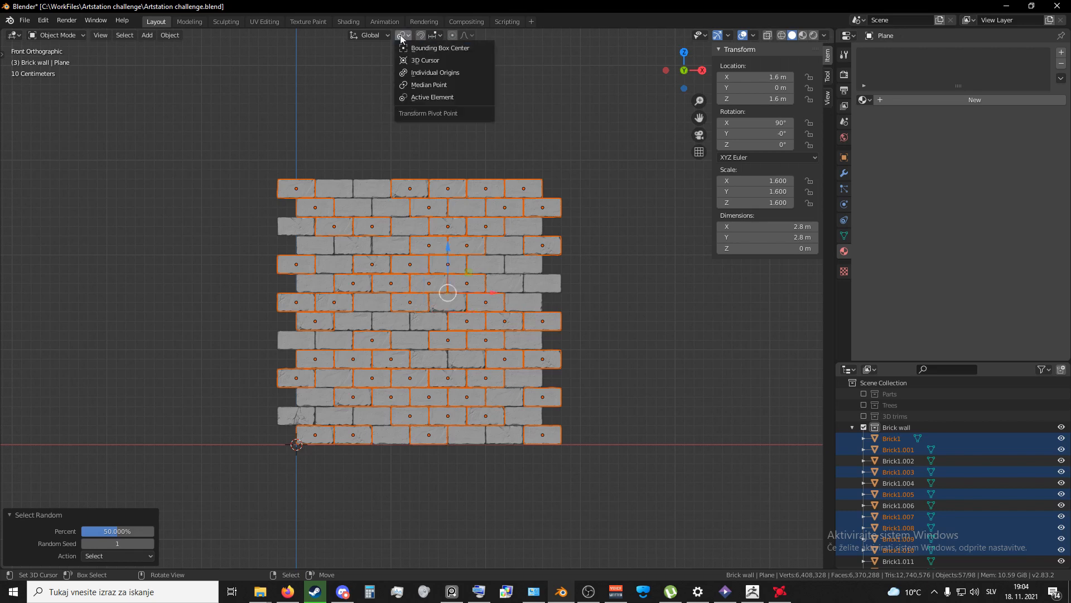
pyautogui.click(441, 73)
pyautogui.press('r')
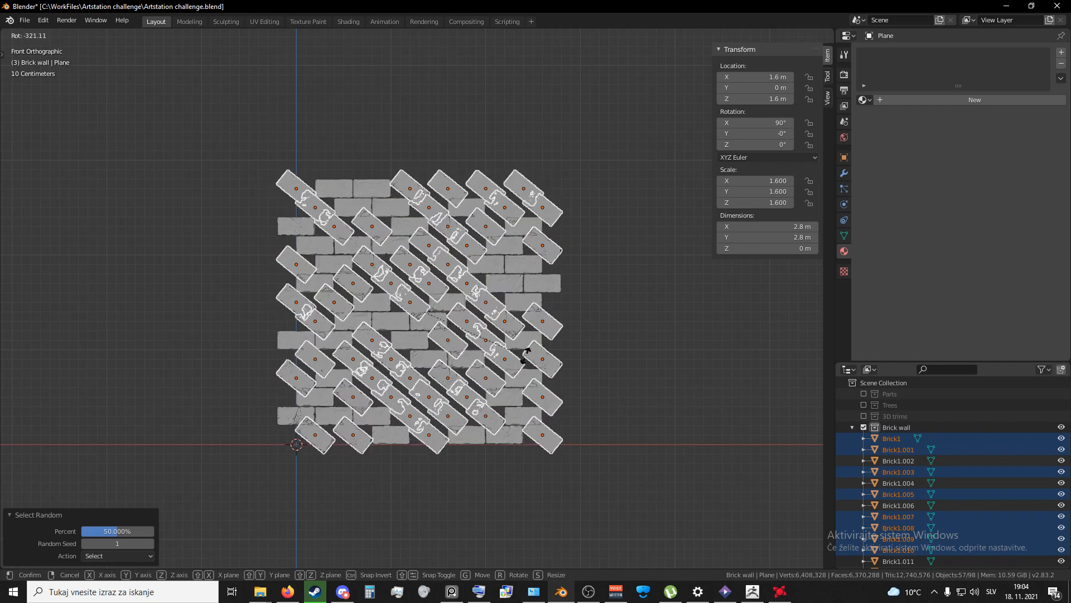
pyautogui.press('Escape')
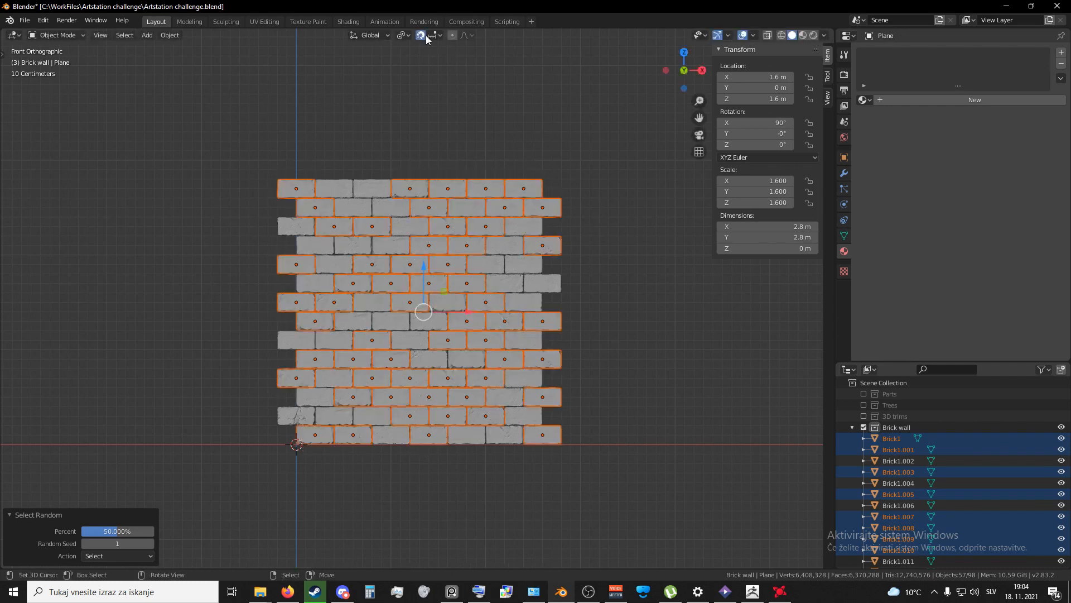
pyautogui.click(404, 36)
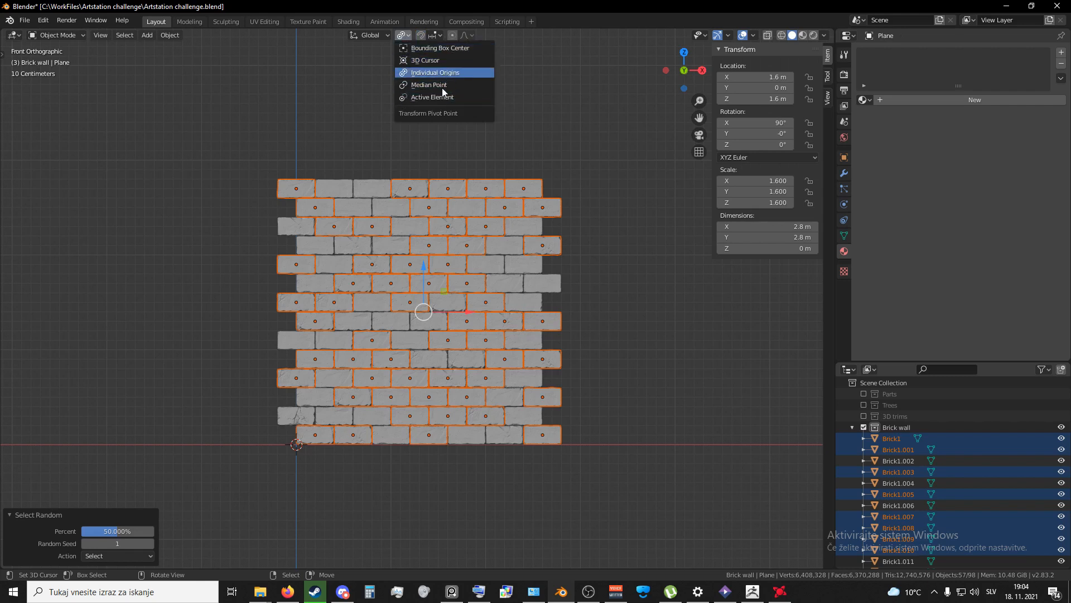
pyautogui.click(446, 73)
pyautogui.press('r')
pyautogui.press('Escape')
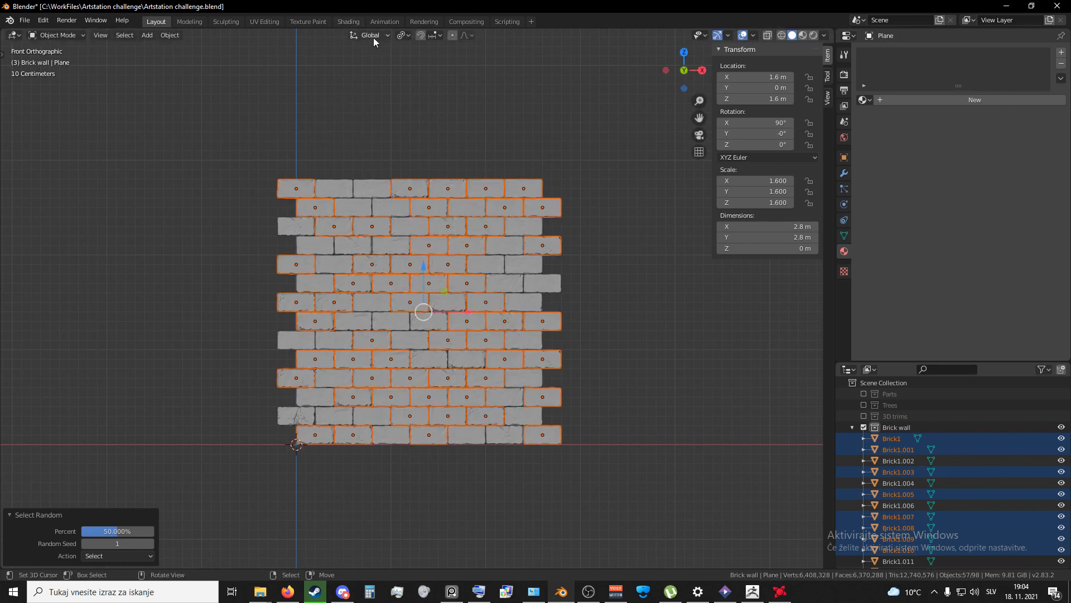
pyautogui.click(404, 35)
pyautogui.click(446, 84)
pyautogui.press('r')
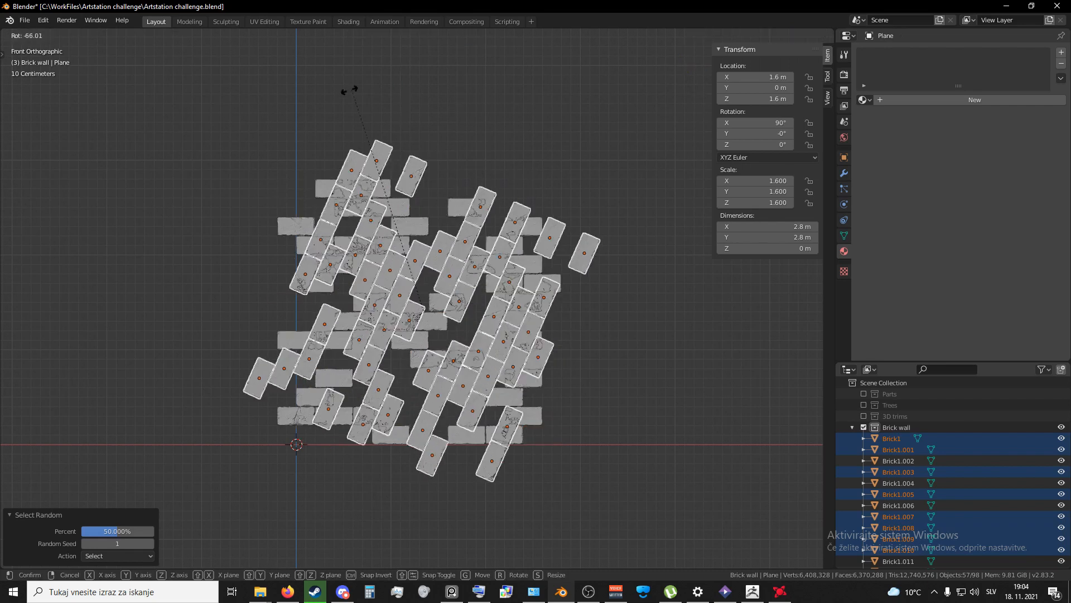
pyautogui.press('Escape')
# Step: Set the transform pivot to Individual Origins and rotate the randomly selected bricks by 180°
pyautogui.click(402, 35)
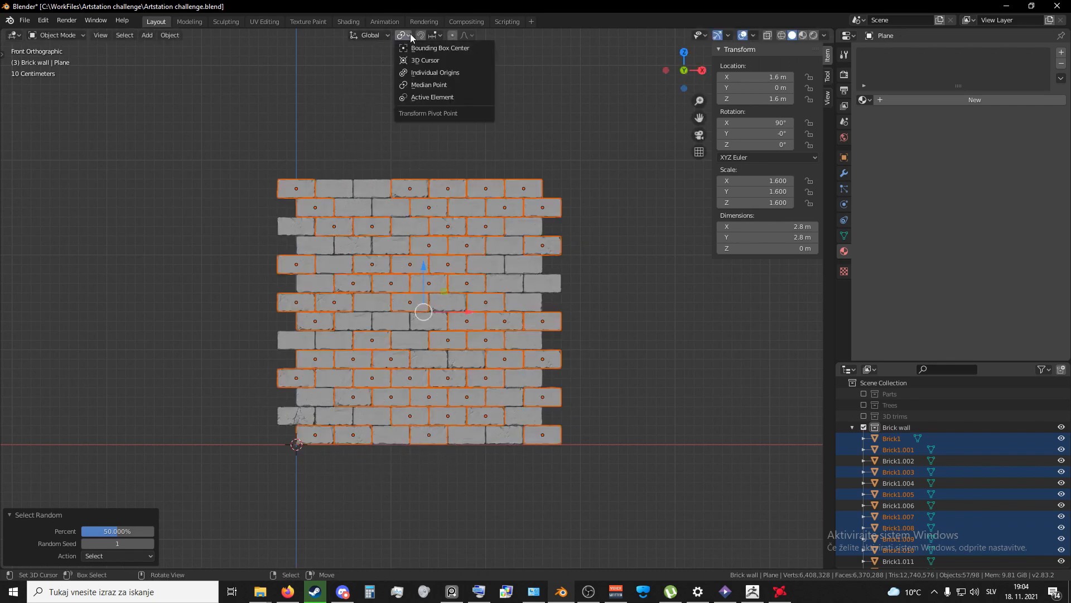
pyautogui.click(428, 73)
pyautogui.press('r')
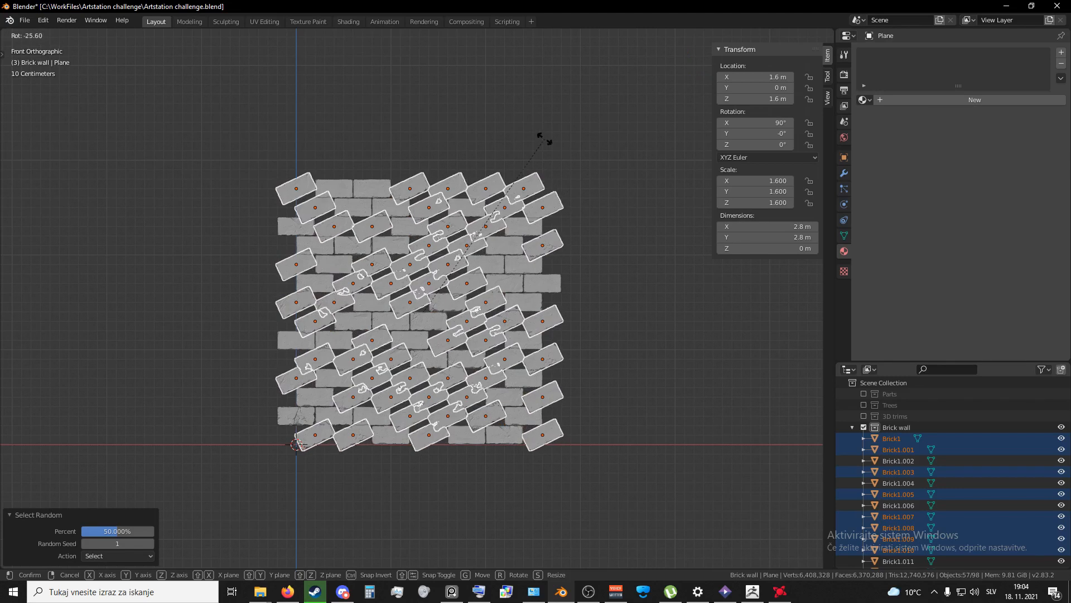
pyautogui.write('180')
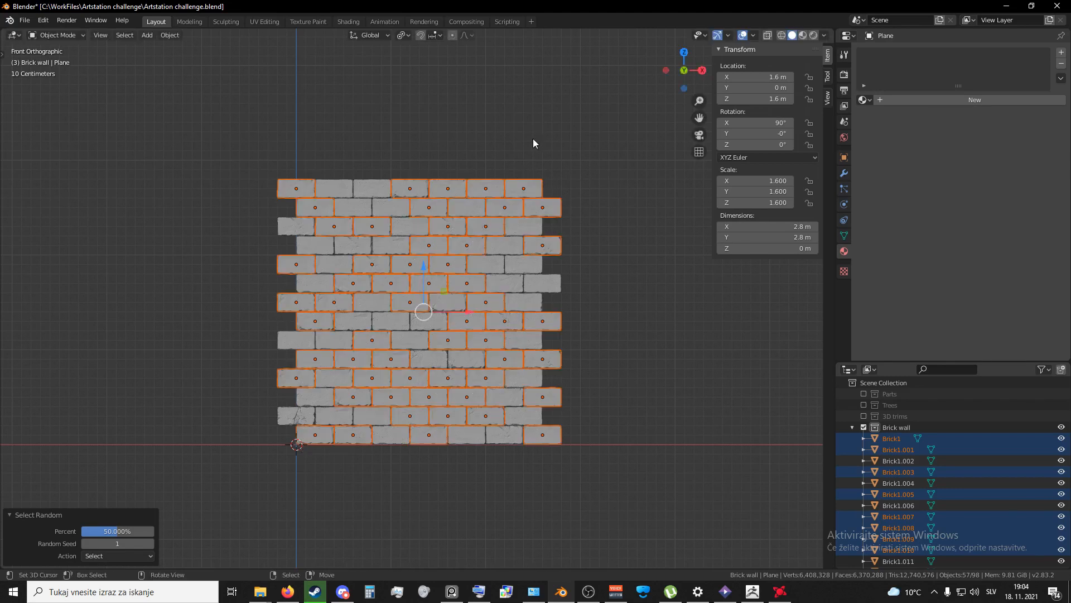
pyautogui.press('Return')
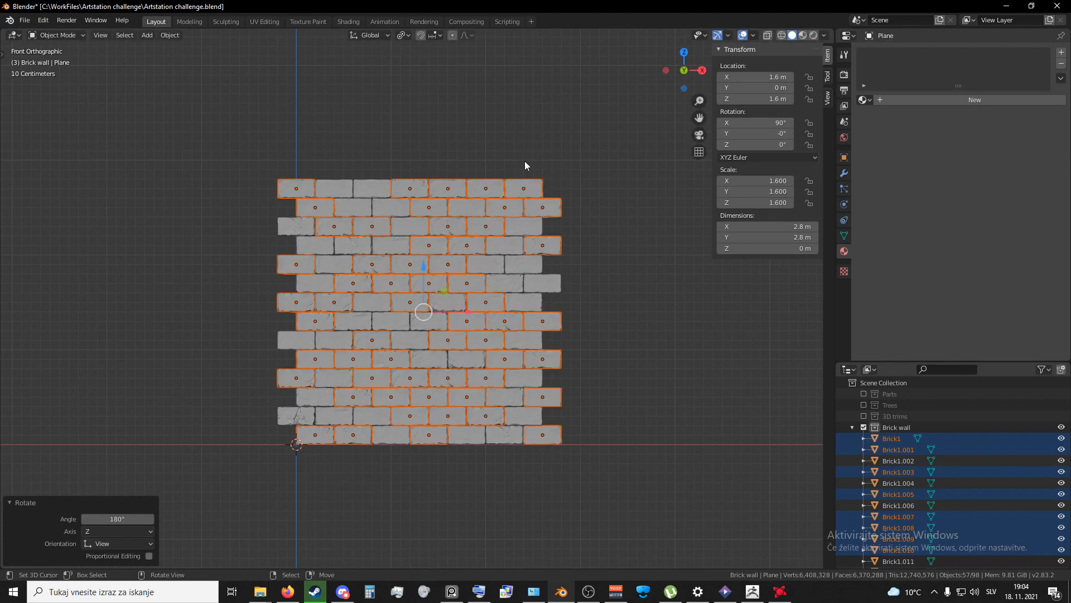
# Step: Mirror the randomly selected bricks in place by scaling them by -1 along the global X axis
pyautogui.scroll(5, 524, 160)
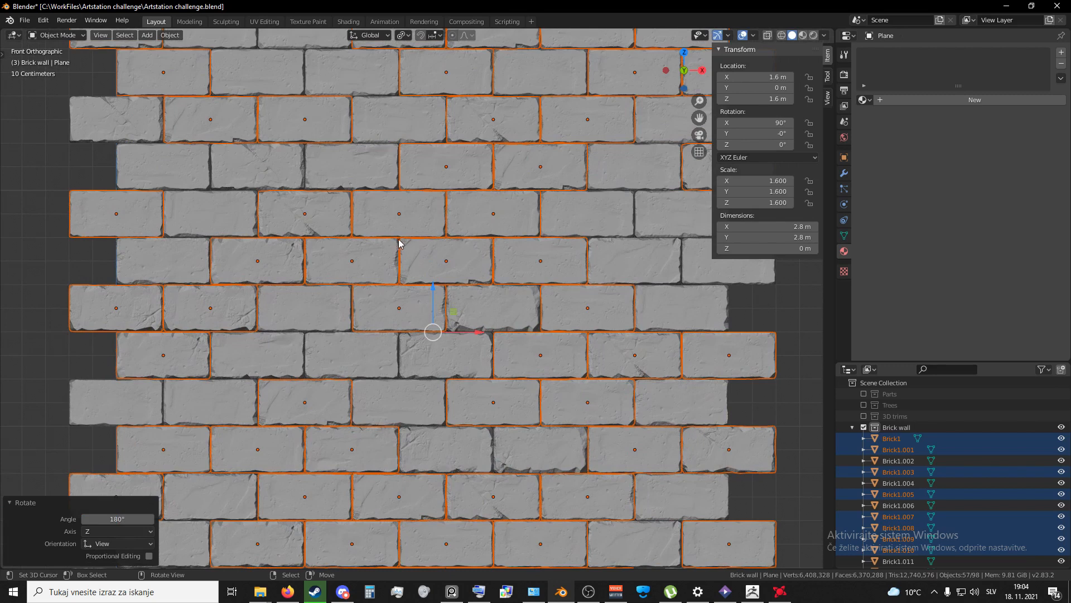
pyautogui.keyDown('shift'); pyautogui.moveTo(473, 268); pyautogui.dragTo(539, 297, button='middle'); pyautogui.keyUp('shift')
pyautogui.scroll(-5, 497, 368)
pyautogui.keyDown('shift'); pyautogui.moveTo(496, 368); pyautogui.dragTo(356, 339, button='middle'); pyautogui.keyUp('shift')
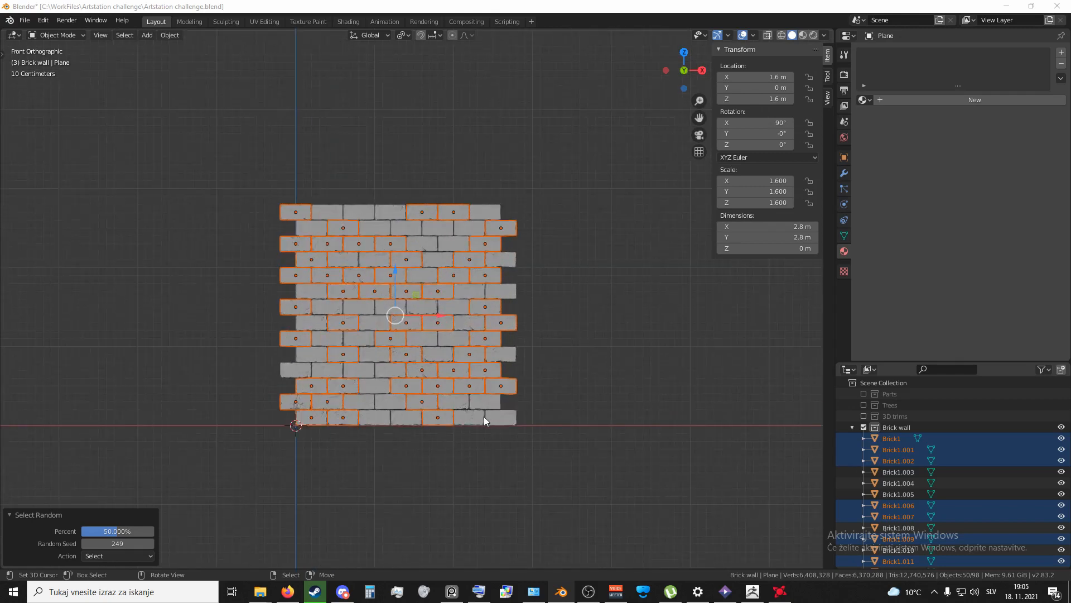
pyautogui.moveTo(483, 416); pyautogui.dragTo(488, 417, button='middle')
pyautogui.press('KP_1')
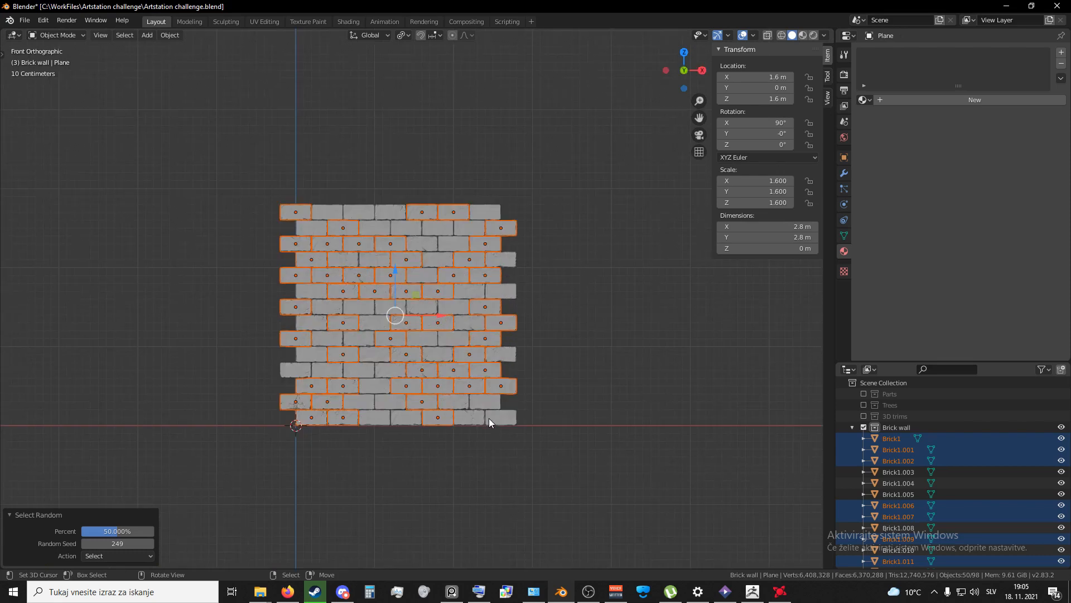
pyautogui.write('sx')
pyautogui.write('-1')
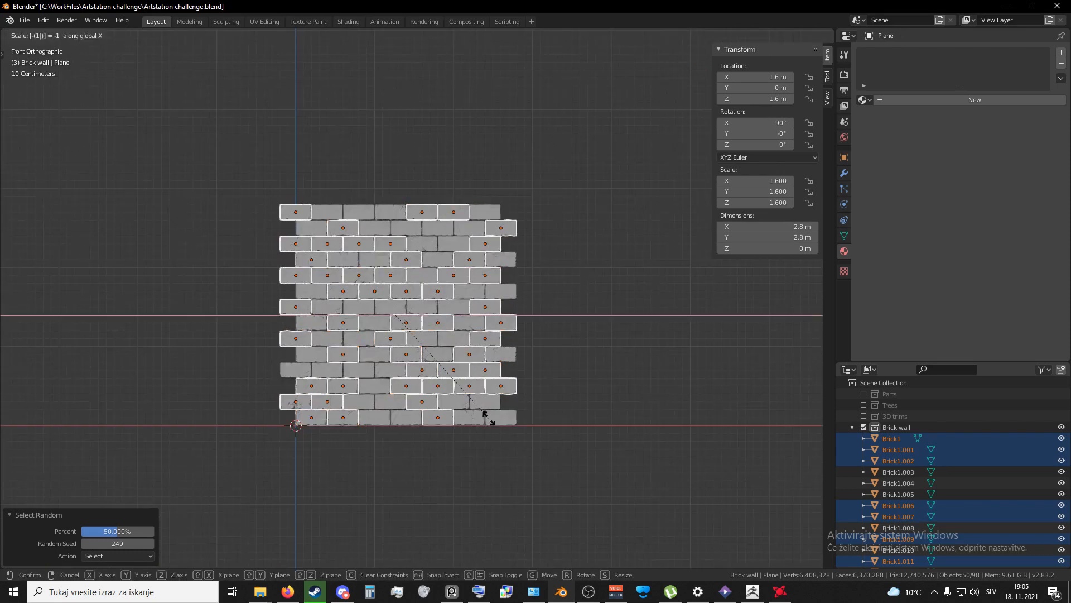
pyautogui.press('Return')
# Step: Examine the variation of the bricks across the whole wall from the front and at an angle
pyautogui.scroll(5, 457, 402)
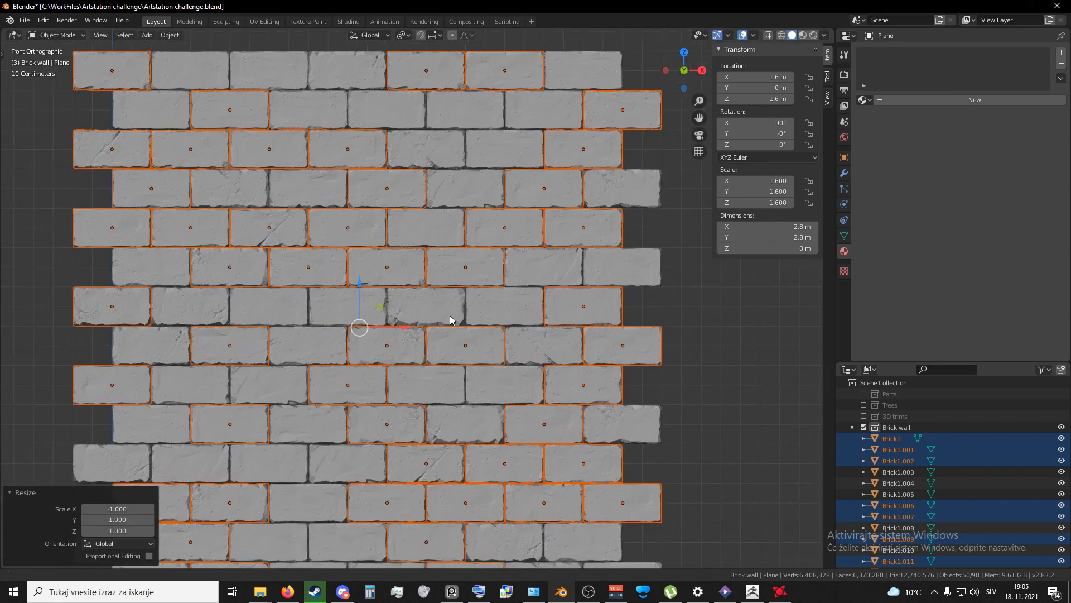
pyautogui.scroll(-3, 420, 353)
pyautogui.keyDown('shift'); pyautogui.moveTo(420, 352); pyautogui.dragTo(376, 386, button='middle'); pyautogui.keyUp('shift')
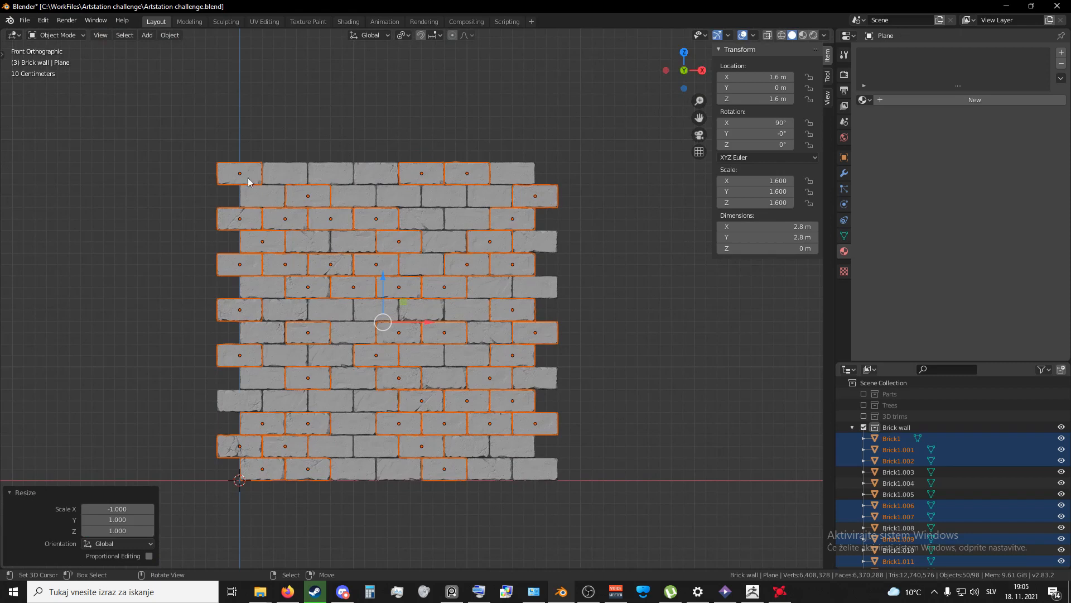
pyautogui.scroll(3, 442, 421)
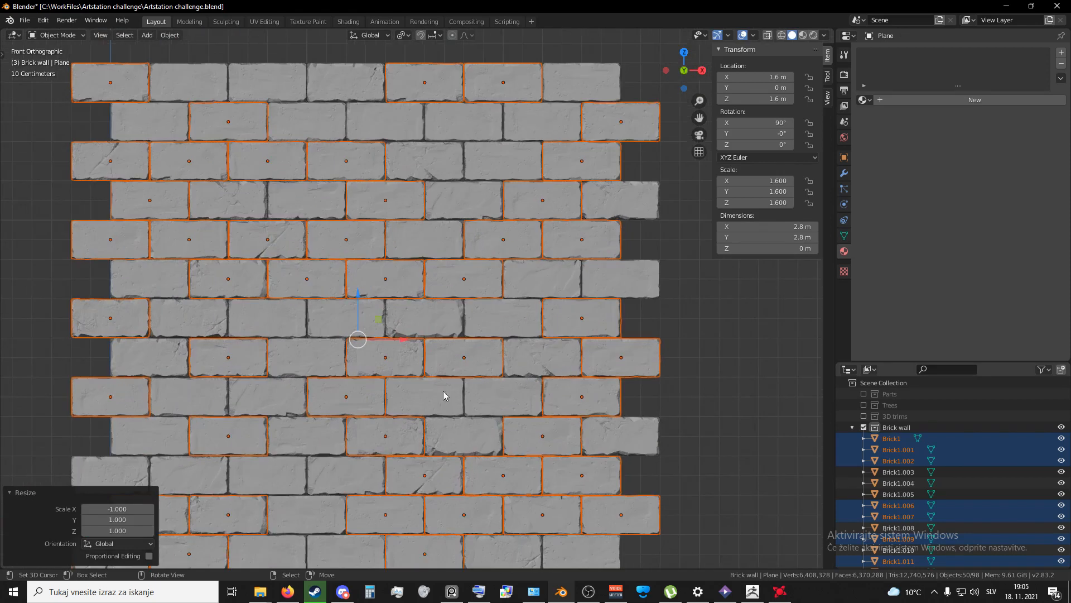
pyautogui.scroll(-3, 403, 326)
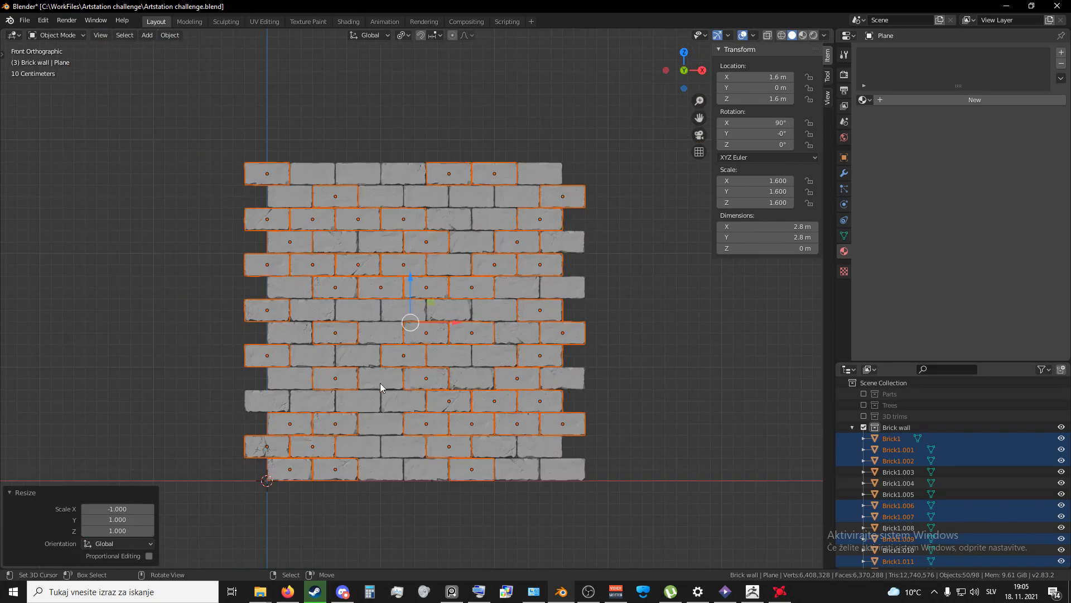
pyautogui.scroll(-1, 382, 383)
pyautogui.moveTo(383, 383); pyautogui.dragTo(409, 337, button='middle')
pyautogui.click(410, 337)
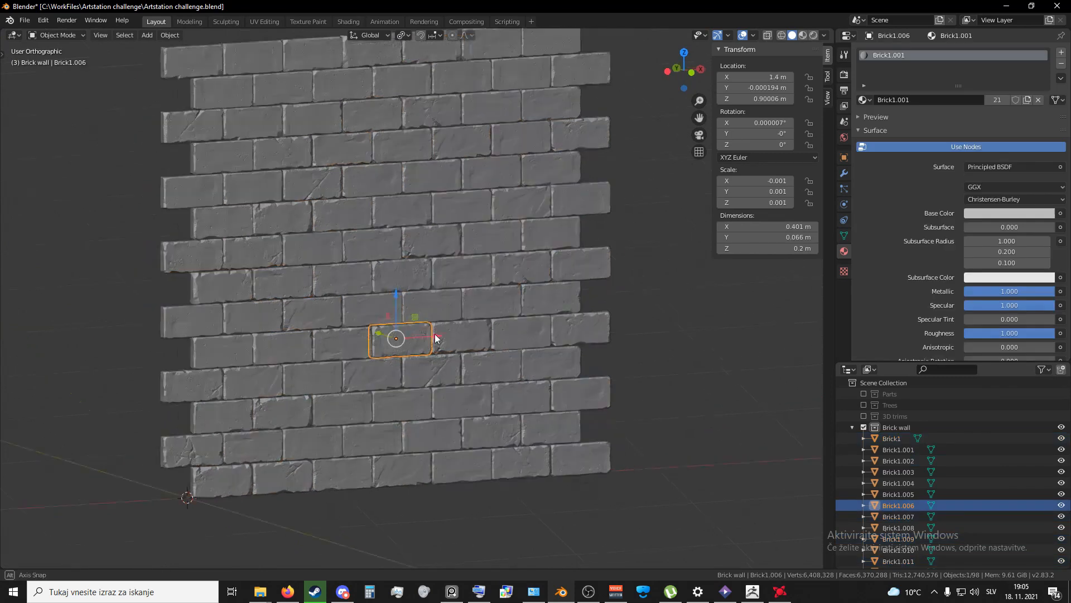
pyautogui.press('a')
pyautogui.moveTo(467, 364); pyautogui.dragTo(482, 323, button='middle')
pyautogui.click(482, 323)
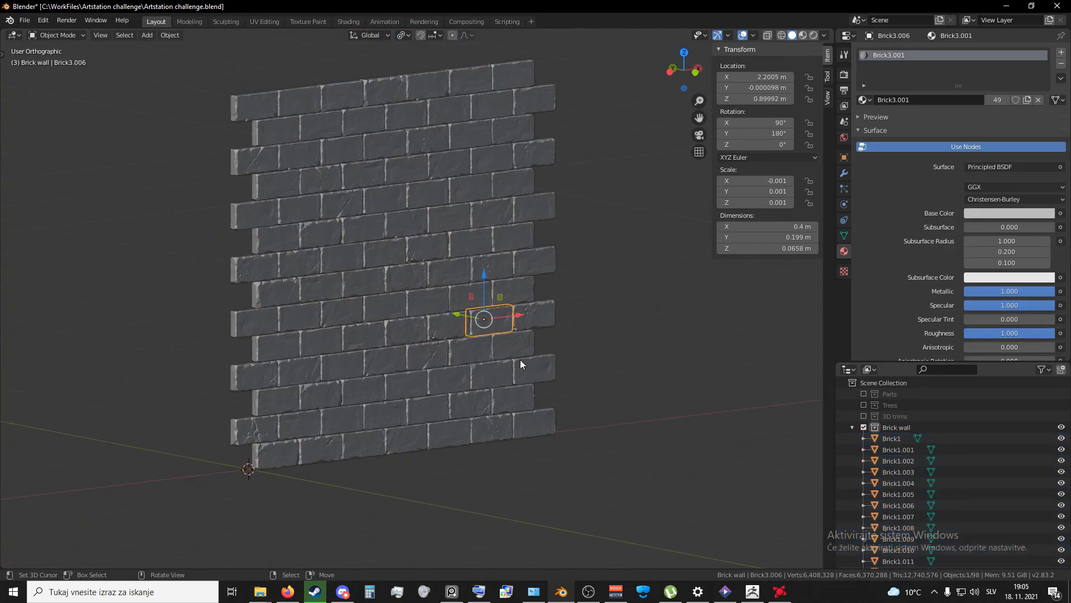
# Step: Clear the selection and run Select Random on the bricks with the percentage set to 25%
pyautogui.press('a')
pyautogui.hotkey('alt', 'a')
pyautogui.moveTo(533, 383); pyautogui.dragTo(533, 384, button='middle')
pyautogui.press('F3')
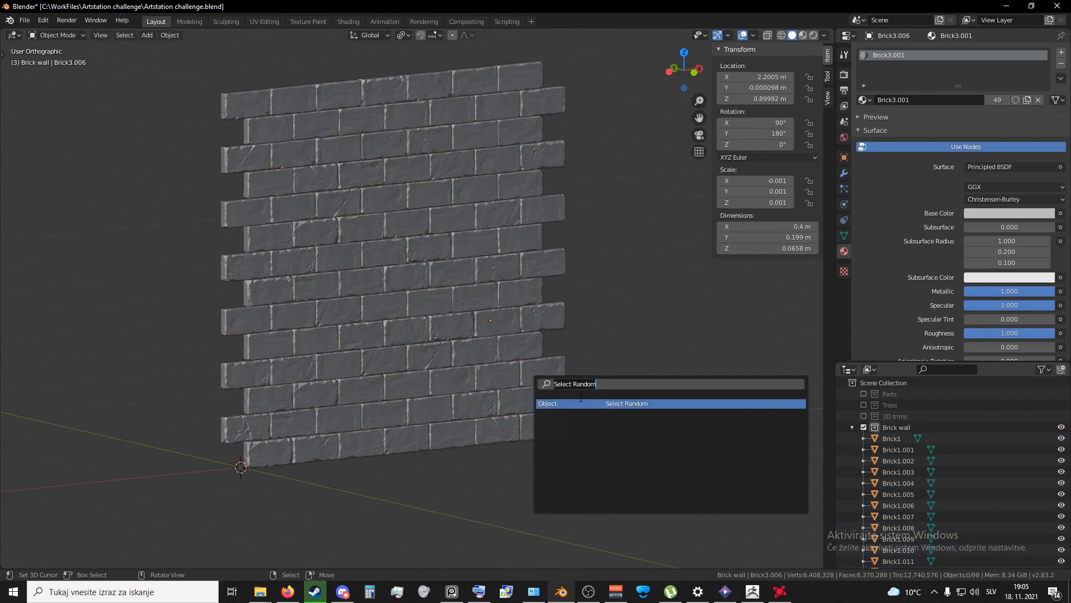
pyautogui.press('Return')
pyautogui.doubleClick(122, 529)
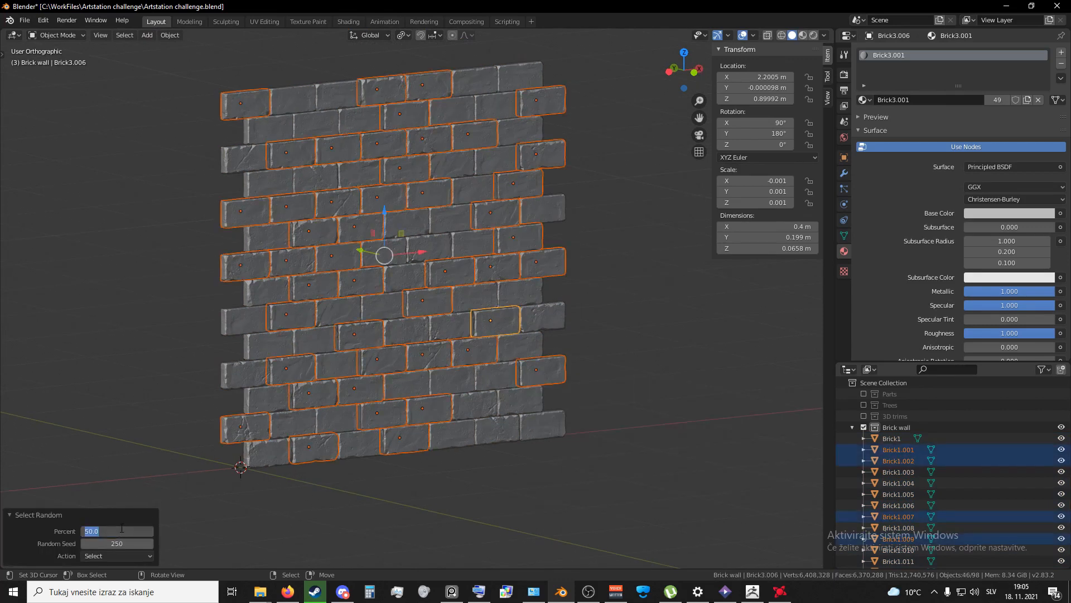
pyautogui.write('25')
pyautogui.press('Return')
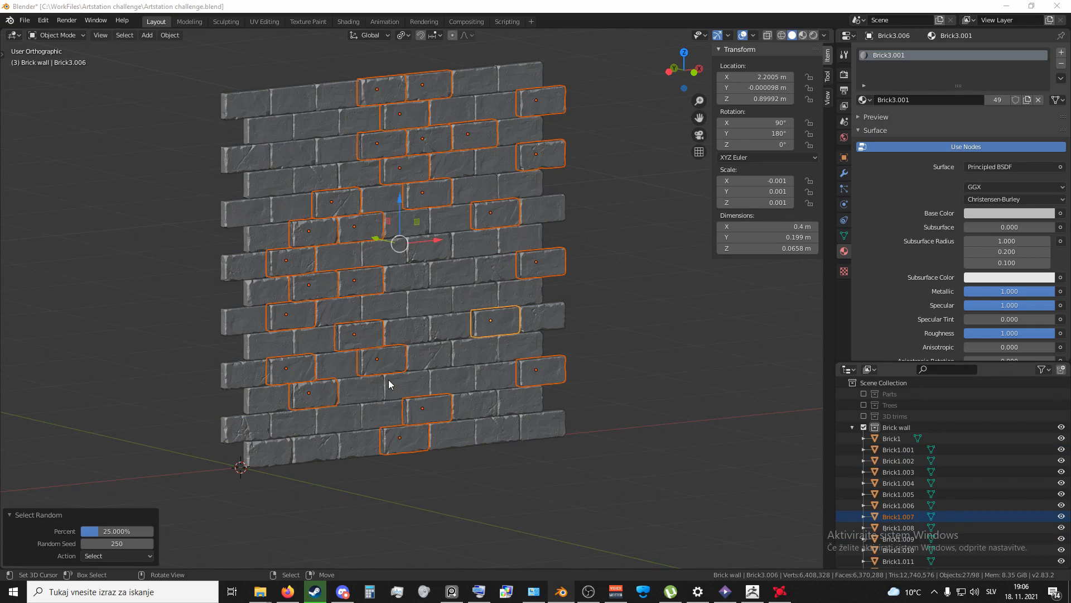
# Step: Move the randomly selected bricks about 0.019 m outward from the wall face along negative Y
pyautogui.scroll(3, 389, 380)
pyautogui.moveTo(388, 380); pyautogui.dragTo(417, 259, button='middle')
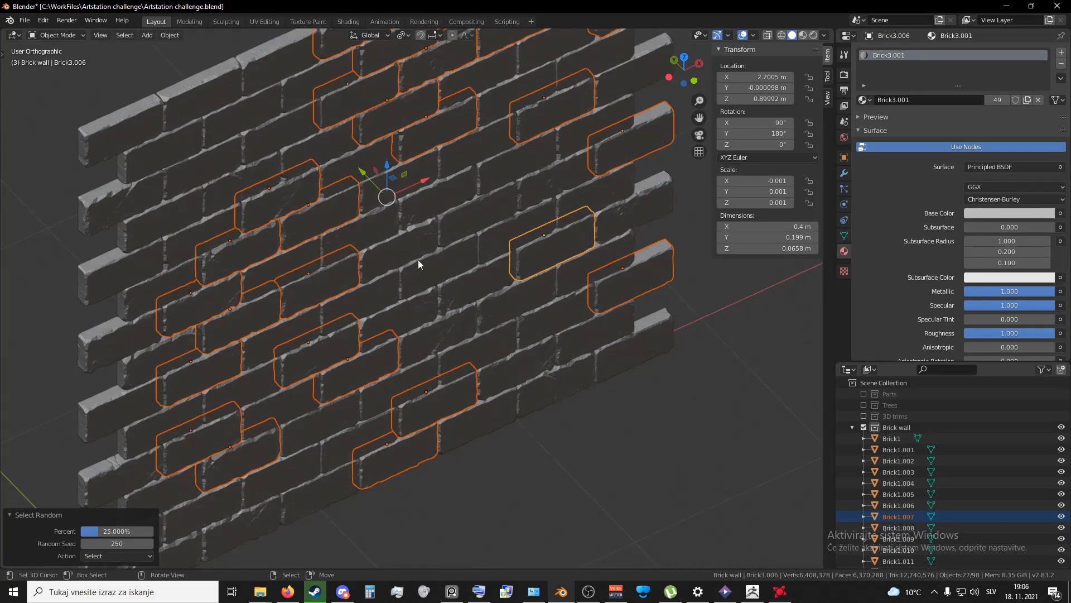
pyautogui.moveTo(363, 179); pyautogui.dragTo(367, 183)
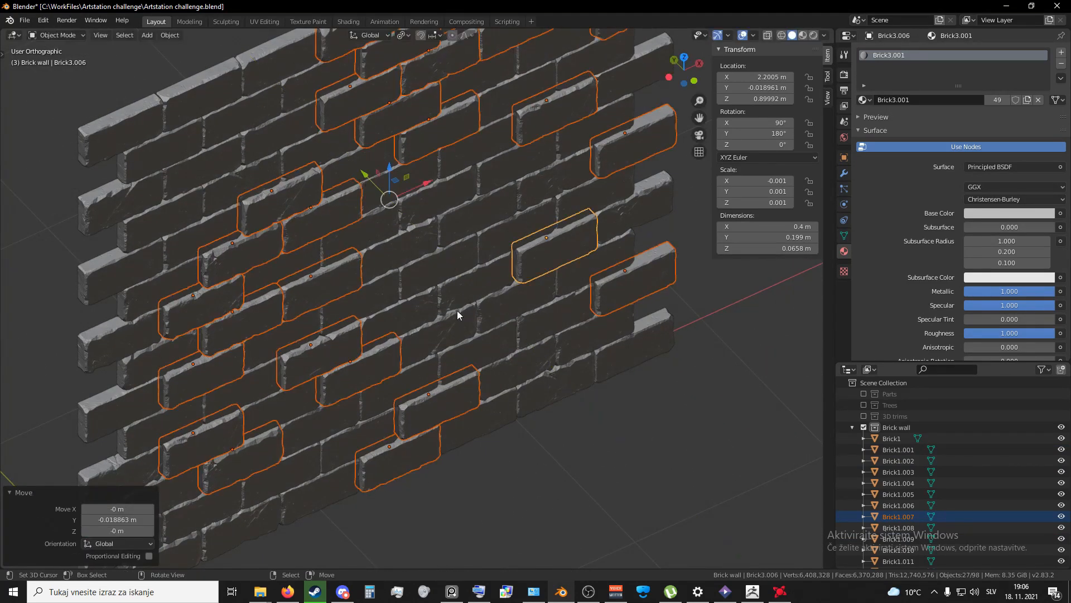
# Step: Move the randomly selected bricks about 0.002 m further outward from the wall face along negative Y
pyautogui.moveTo(457, 310); pyautogui.dragTo(521, 299, button='middle')
pyautogui.press('g')
pyautogui.press('y')
pyautogui.click(440, 288)
pyautogui.scroll(-3, 440, 288)
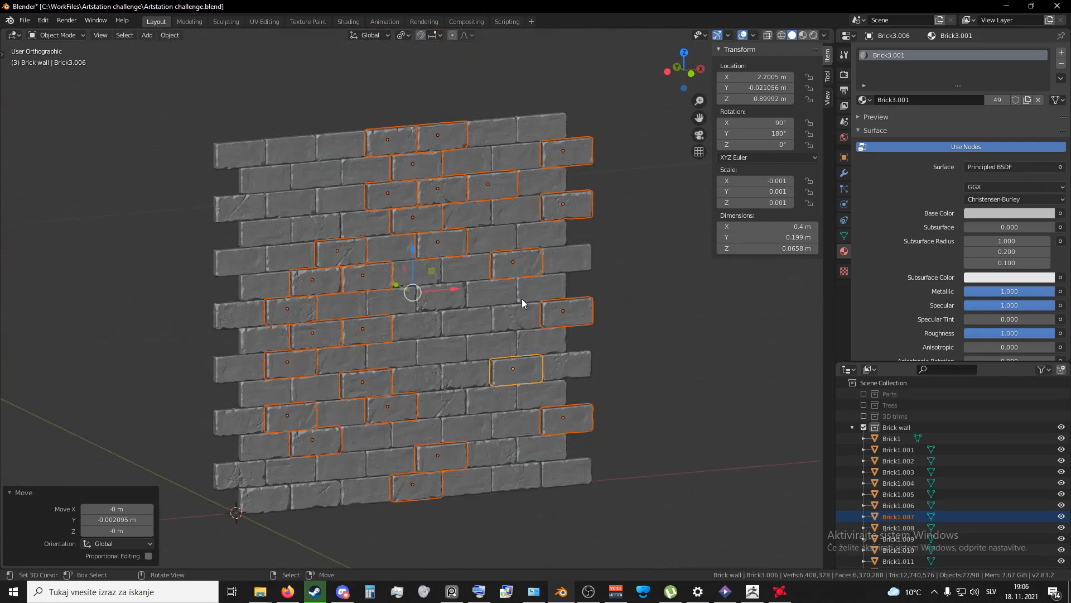
# Step: Examine the depth variation of the bricks across the whole wall, up close and at an angle
pyautogui.rightClick(564, 314)
pyautogui.press('a')
pyautogui.hotkey('ctrl', 'z')
pyautogui.press('a')
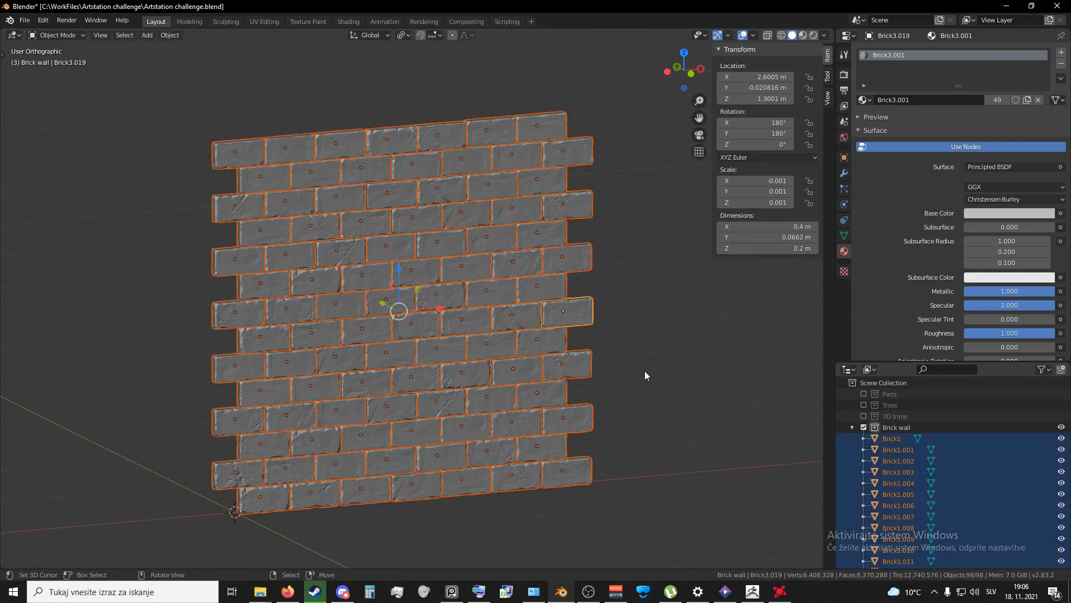
pyautogui.scroll(2, 647, 381)
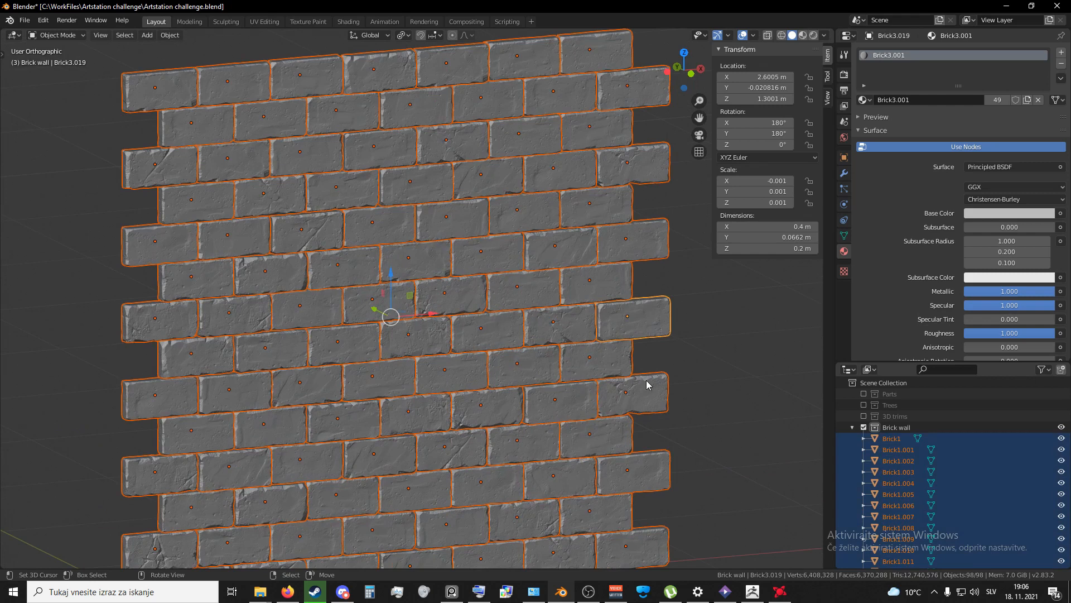
pyautogui.hotkey('alt', 'a')
pyautogui.moveTo(640, 380); pyautogui.dragTo(438, 425, button='middle')
pyautogui.scroll(-3, 554, 364)
pyautogui.scroll(1, 540, 357)
# Step: Select all the bricks in the wall and run Randomize Transform on them
pyautogui.press('a')
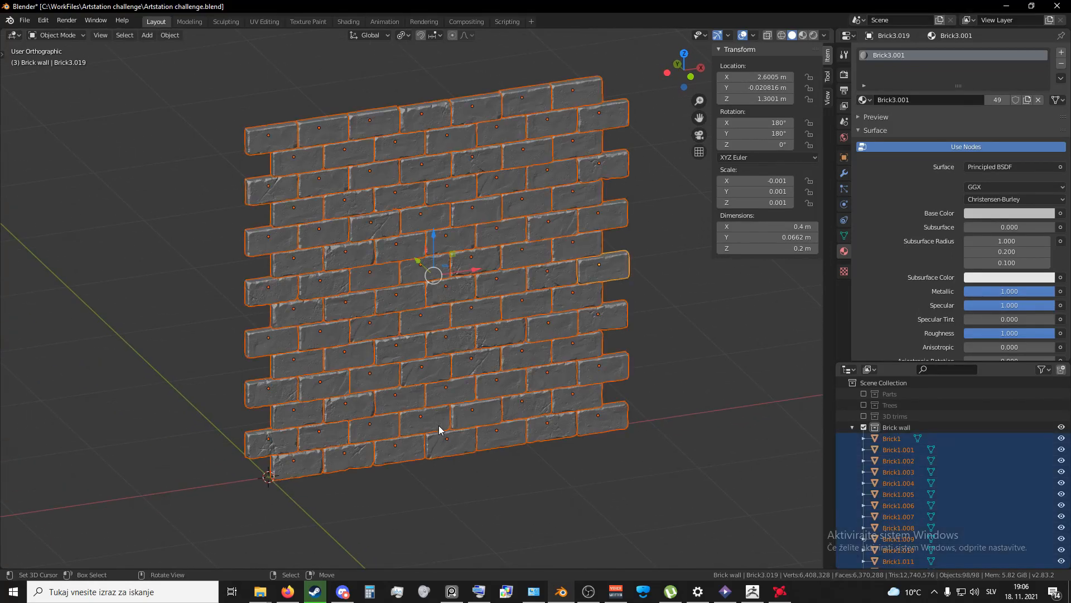
pyautogui.press('F3')
pyautogui.write('Select Randomrandom')
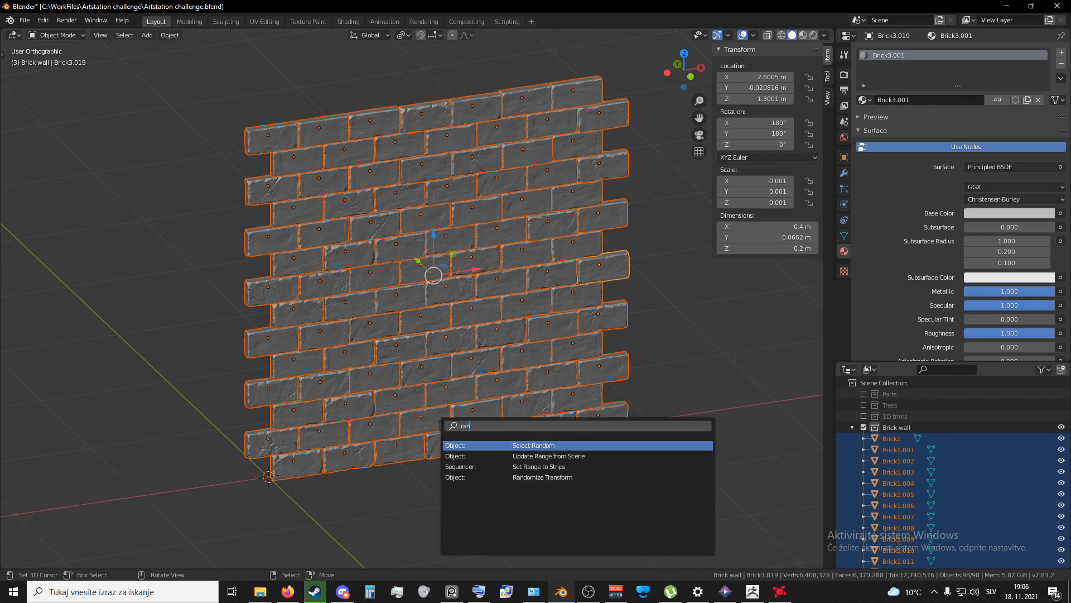
pyautogui.press('Down')
pyautogui.press('Return')
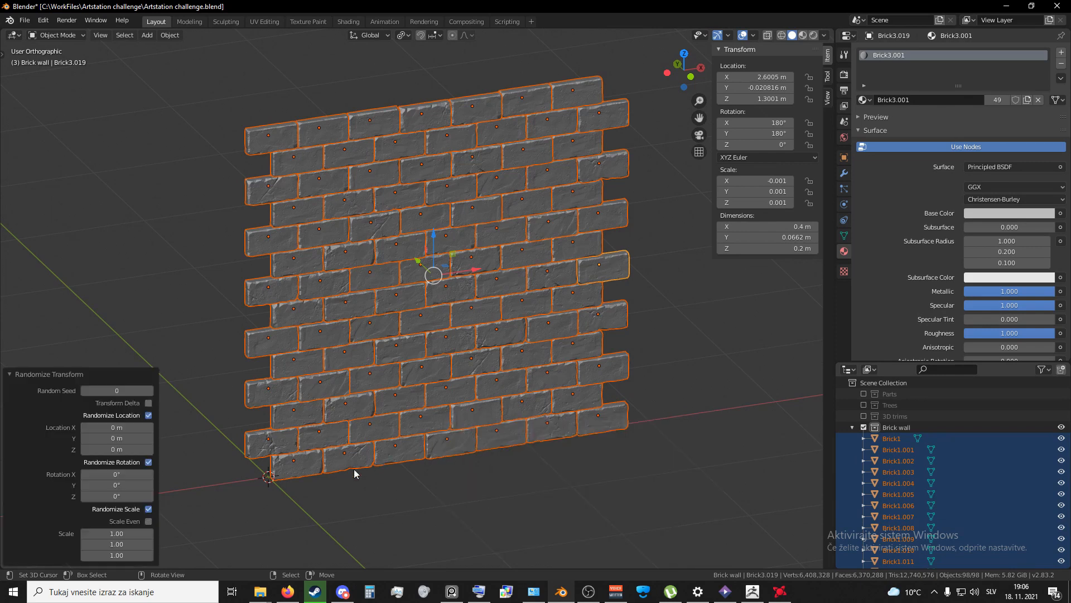
pyautogui.moveTo(434, 439); pyautogui.dragTo(564, 265, button='middle')
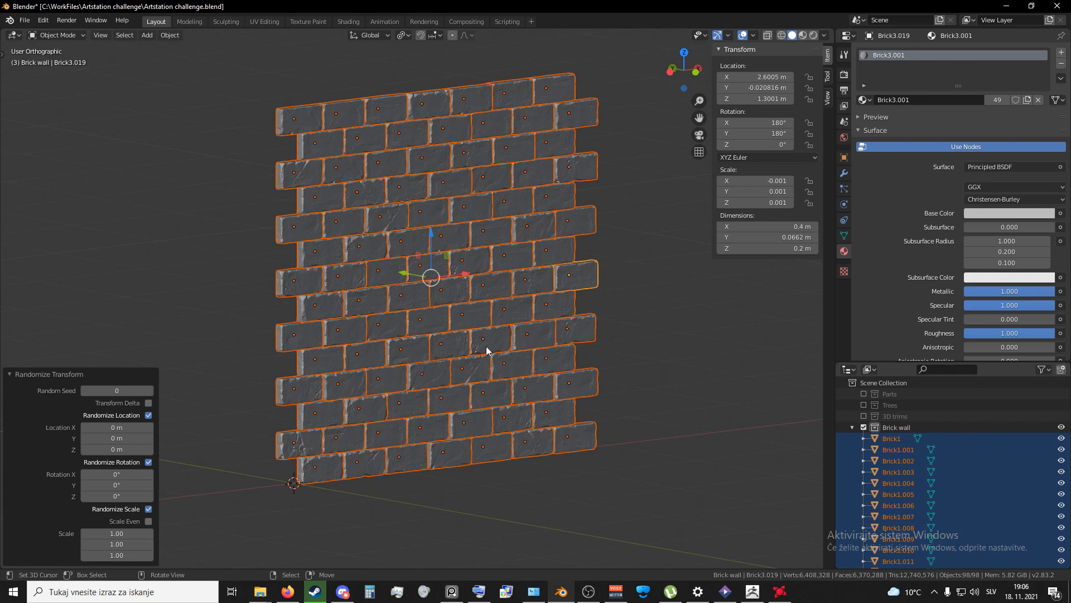
pyautogui.moveTo(464, 355); pyautogui.dragTo(396, 416, button='middle')
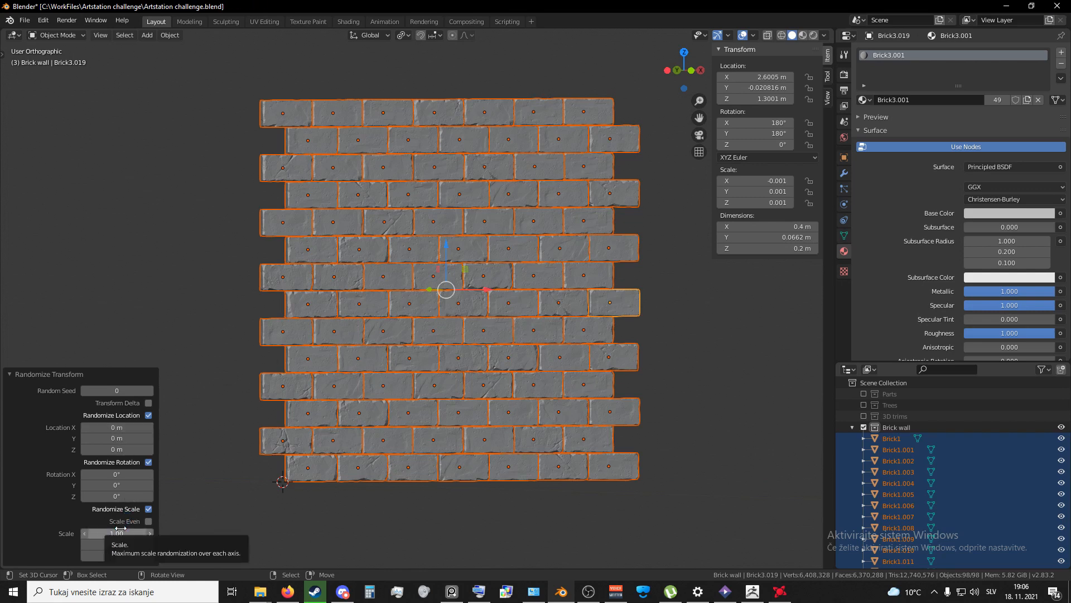
# Step: Set the X value of the Randomize Transform location to 0.1 m
pyautogui.click(123, 422)
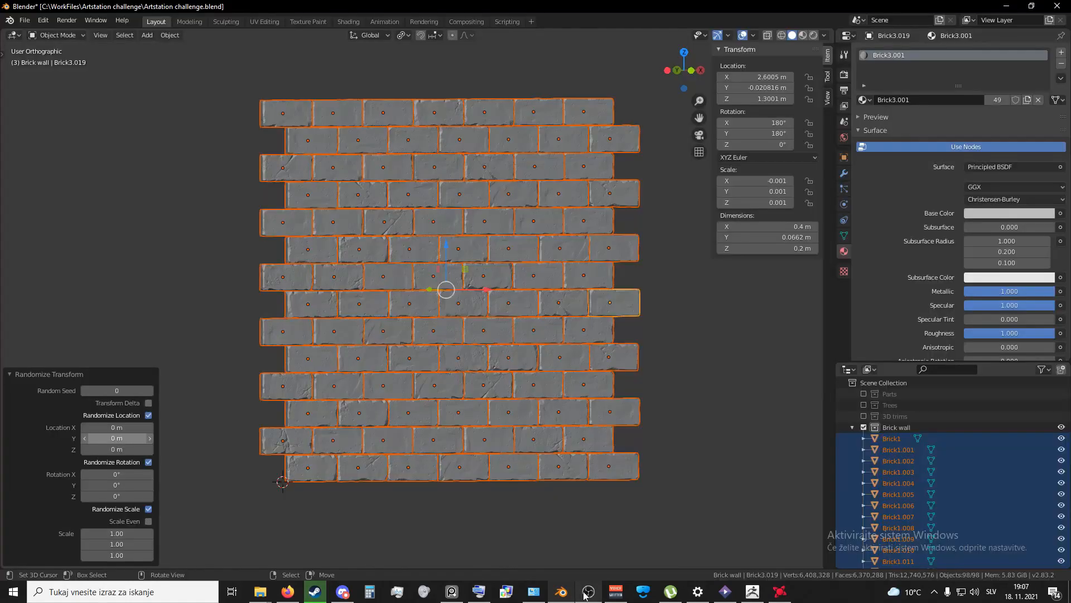
pyautogui.click(593, 596)
pyautogui.click(593, 596)
pyautogui.moveTo(334, 454); pyautogui.dragTo(376, 477, button='middle')
pyautogui.scroll(5, 376, 476)
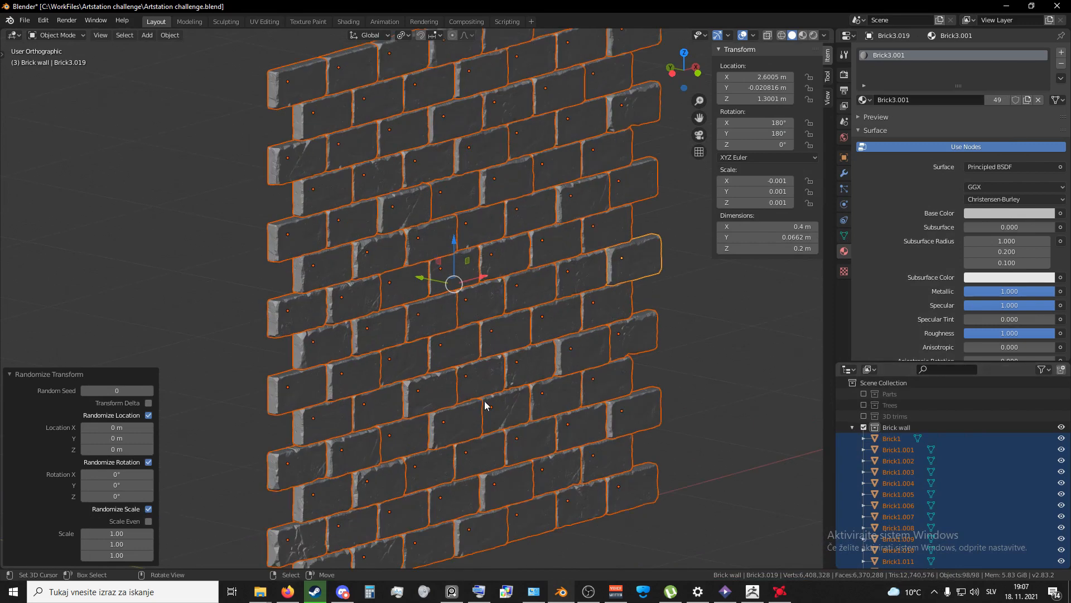
pyautogui.moveTo(485, 401); pyautogui.dragTo(262, 423, button='middle')
pyautogui.scroll(2, 441, 441)
pyautogui.click(116, 427)
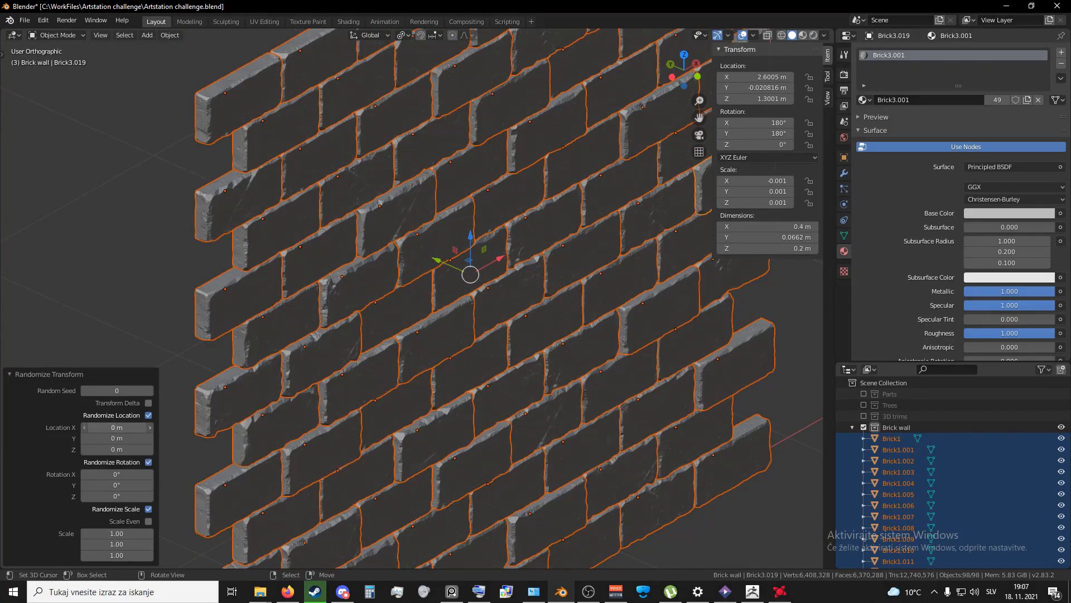
pyautogui.moveTo(90, 427); pyautogui.dragTo(76, 427)
pyautogui.write('0,1')
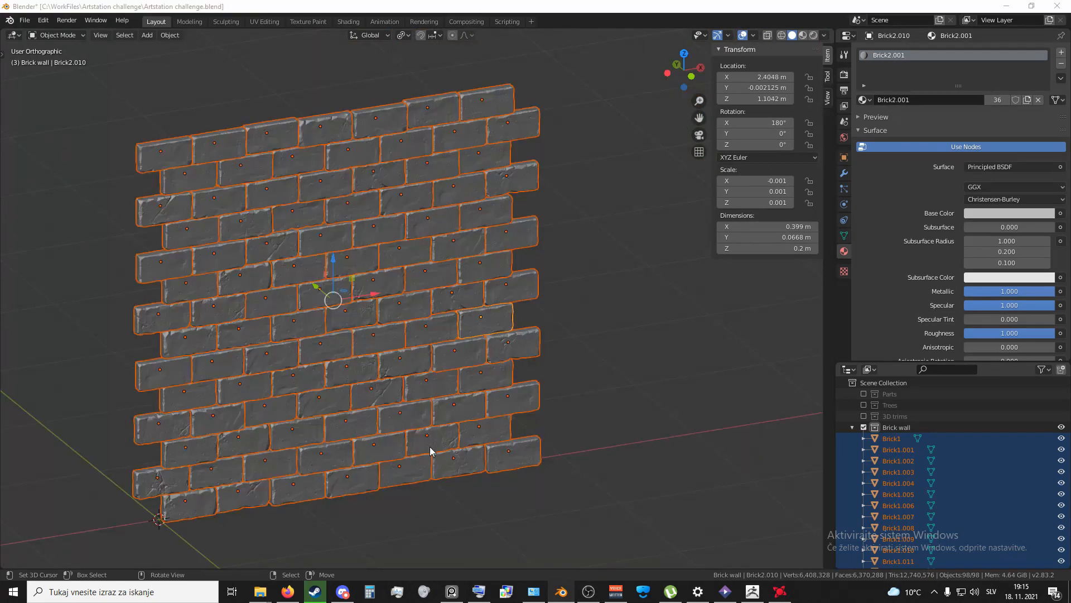
# Step: Examine the randomized bricks across the wall at an angle, from the front and up close
pyautogui.moveTo(430, 447); pyautogui.dragTo(441, 477, button='middle')
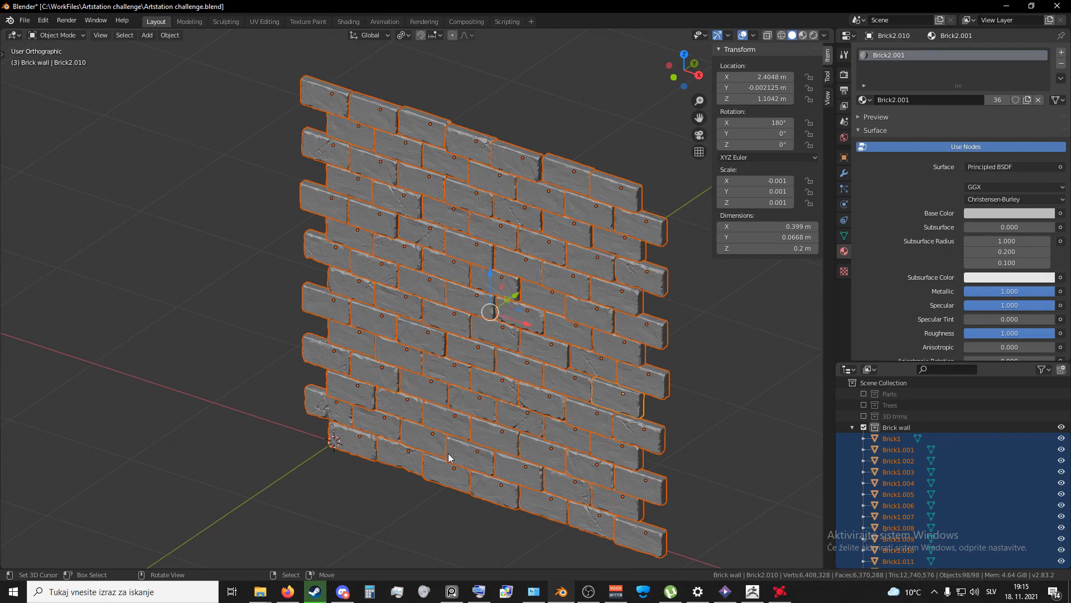
pyautogui.scroll(1, 452, 483)
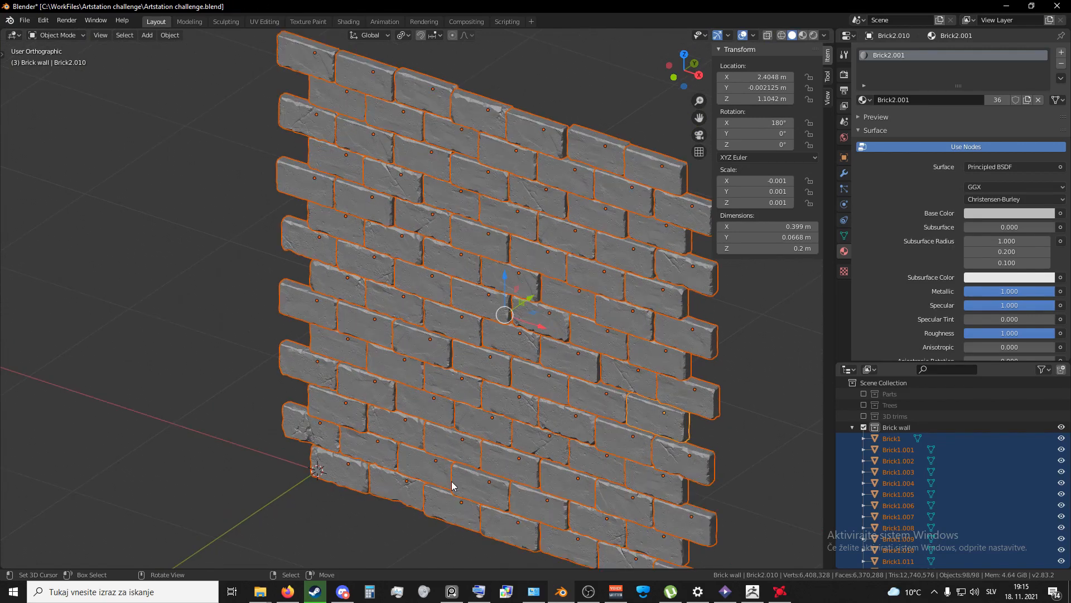
pyautogui.scroll(-1, 377, 481)
pyautogui.moveTo(377, 478); pyautogui.dragTo(406, 474, button='middle')
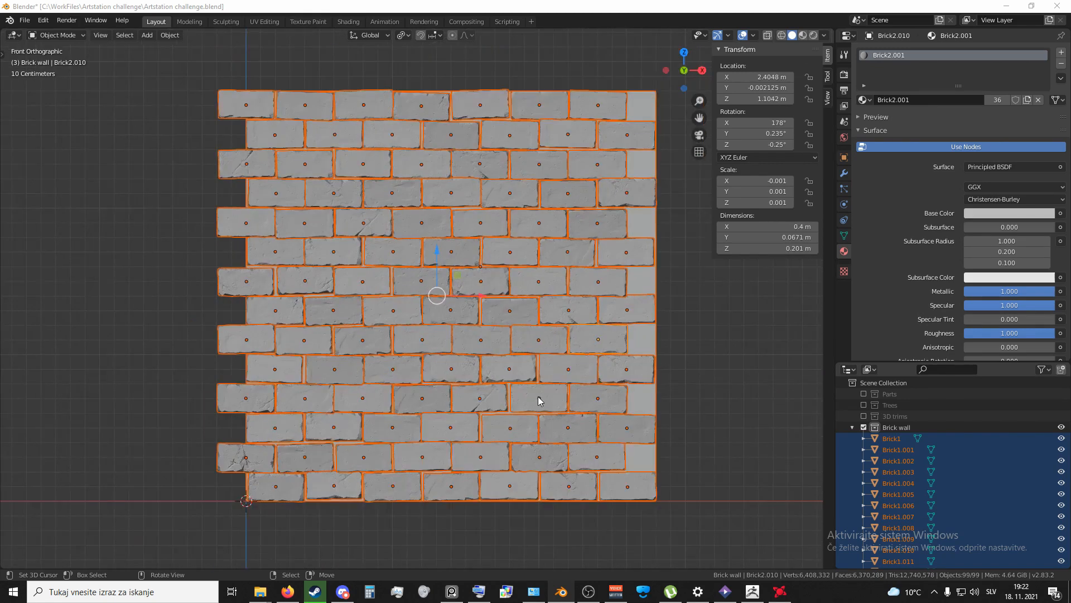
pyautogui.scroll(-2, 538, 396)
pyautogui.scroll(2, 538, 396)
pyautogui.moveTo(538, 396)
pyautogui.mouseDown(button='middle')
pyautogui.moveTo(492, 401)
pyautogui.moveTo(545, 414)
pyautogui.mouseUp(button='middle')
pyautogui.press('KP_1')
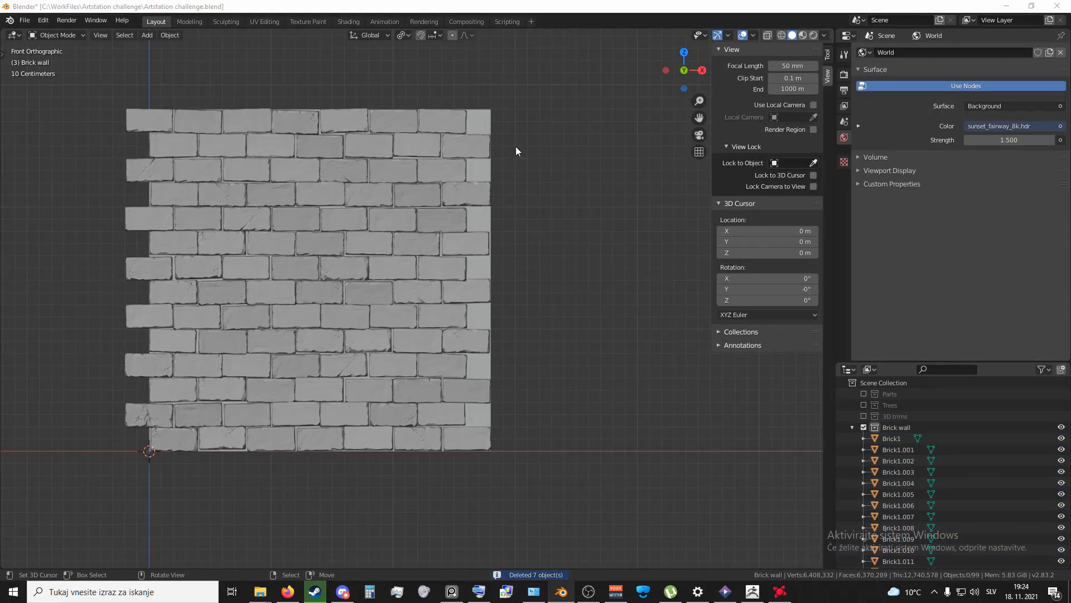
pyautogui.scroll(-5, 441, 275)
pyautogui.scroll(5, 383, 284)
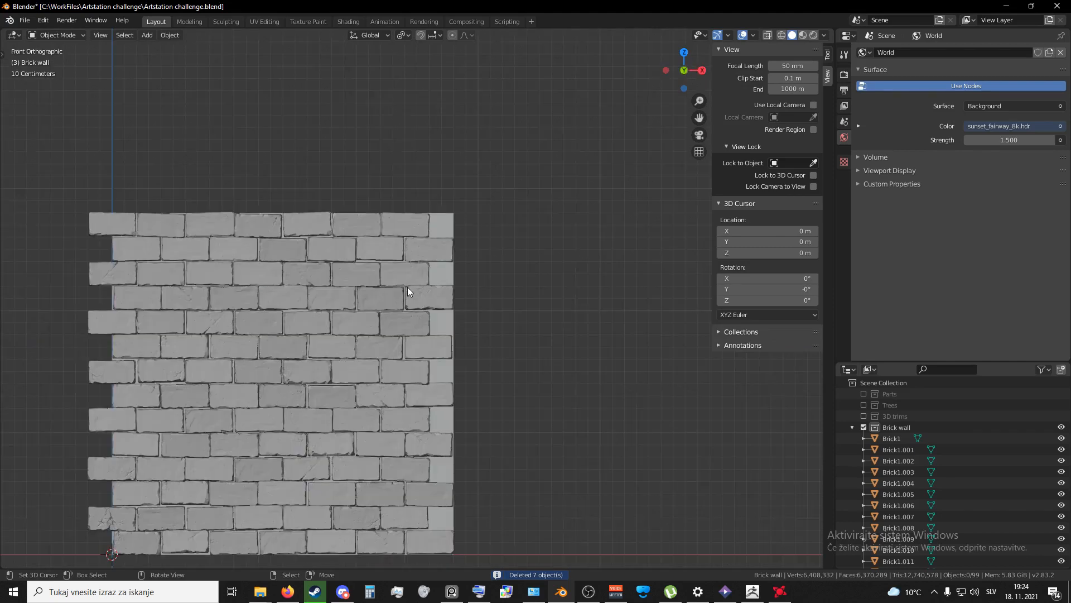
pyautogui.scroll(2, 408, 317)
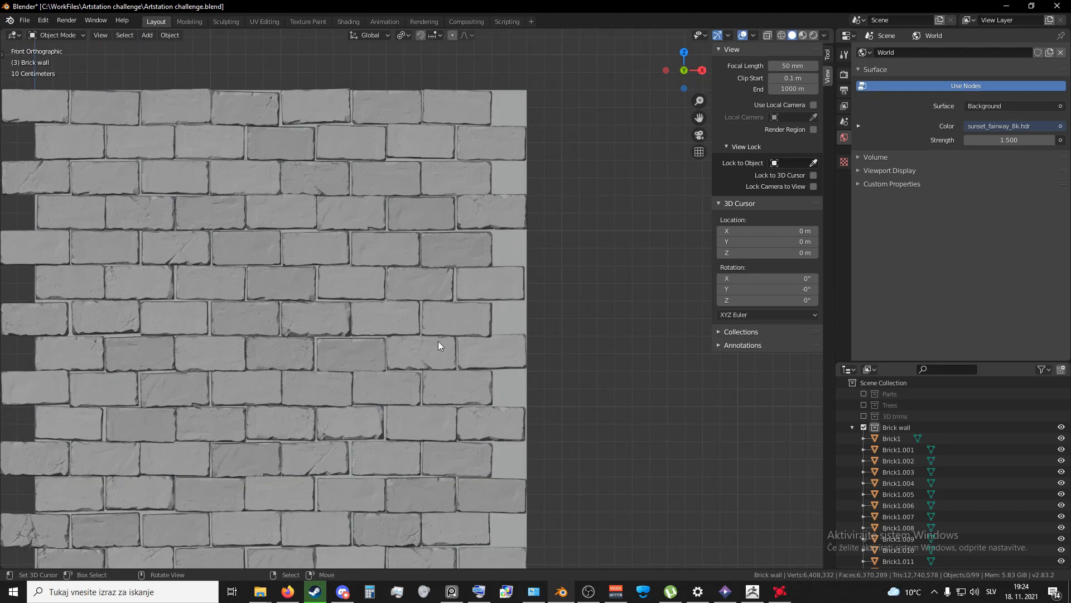
pyautogui.scroll(1, 420, 359)
pyautogui.moveTo(418, 373)
pyautogui.keyDown('shift'); pyautogui.mouseDown(button='middle')
pyautogui.moveTo(416, 332)
pyautogui.moveTo(376, 328)
pyautogui.moveTo(416, 358)
pyautogui.mouseUp(button='middle'); pyautogui.keyUp('shift')
pyautogui.scroll(-1, 391, 364)
# Step: Duplicate the seven bricks overhanging the wall's left edge and move the copies 2.8 m along X to the opposite edge
pyautogui.click(163, 443)
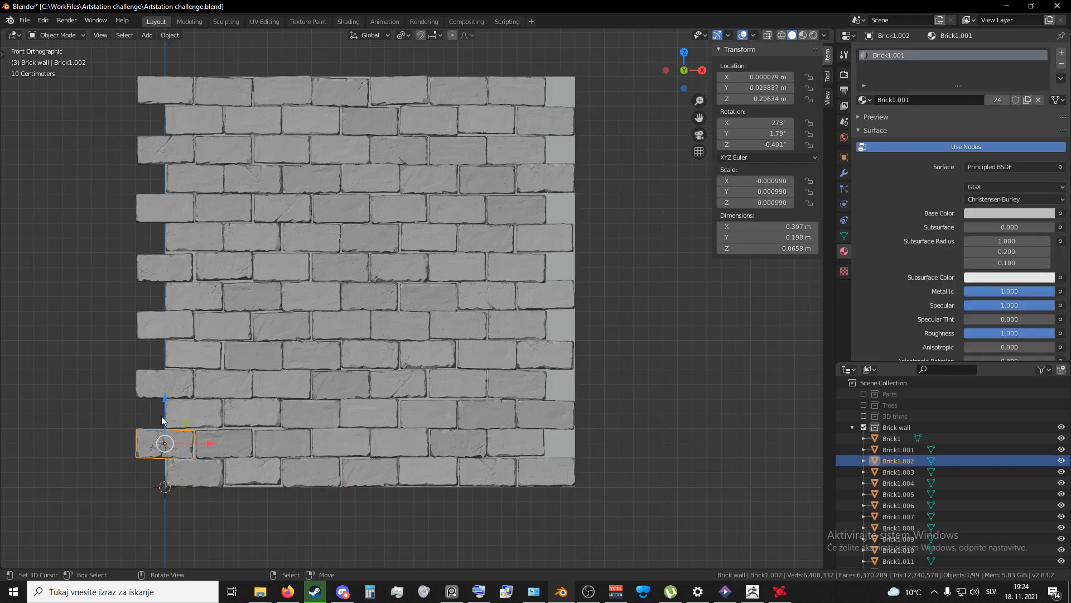
pyautogui.keyDown('shift'); pyautogui.click(140, 393); pyautogui.keyUp('shift')
pyautogui.keyDown('shift'); pyautogui.click(145, 322); pyautogui.keyUp('shift')
pyautogui.keyDown('shift'); pyautogui.click(146, 256); pyautogui.keyUp('shift')
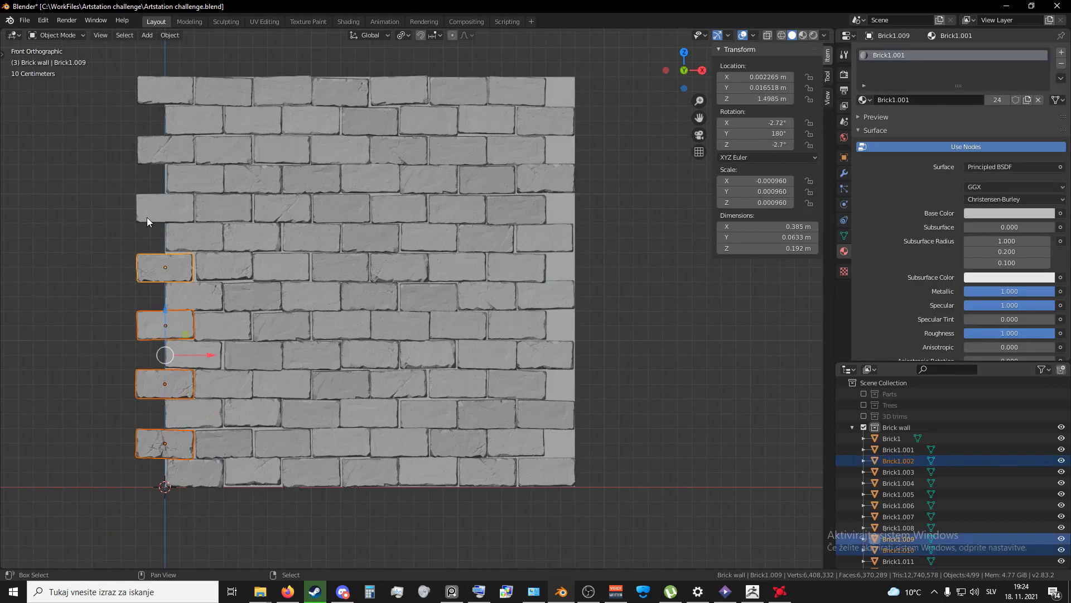
pyautogui.keyDown('shift'); pyautogui.click(146, 216); pyautogui.keyUp('shift')
pyautogui.keyDown('shift'); pyautogui.click(156, 143); pyautogui.keyUp('shift')
pyautogui.keyDown('shift'); pyautogui.click(149, 96); pyautogui.keyUp('shift')
pyautogui.keyDown('shift'); pyautogui.moveTo(265, 300); pyautogui.dragTo(195, 300, button='middle'); pyautogui.keyUp('shift')
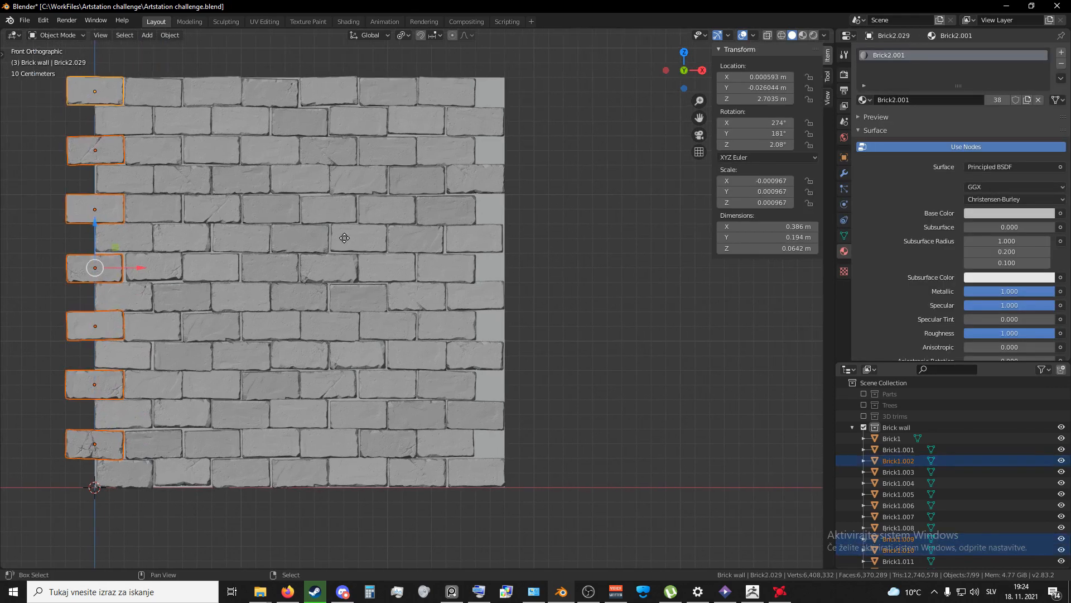
pyautogui.hotkey('shift', 'd')
pyautogui.click(496, 333)
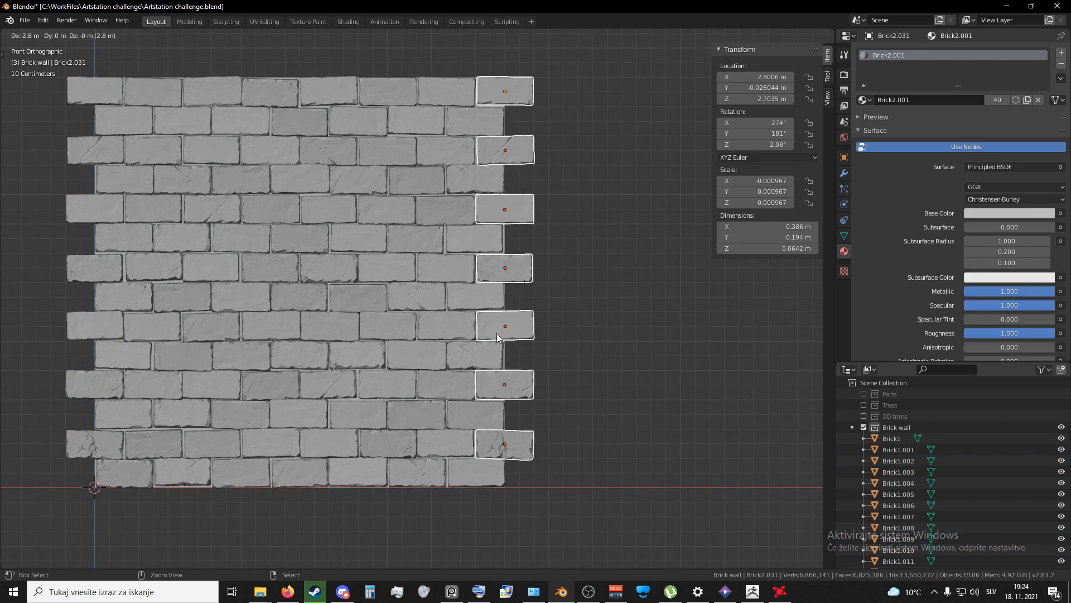
pyautogui.keyDown('shift'); pyautogui.moveTo(330, 292); pyautogui.dragTo(387, 330, button='middle'); pyautogui.keyUp('shift')
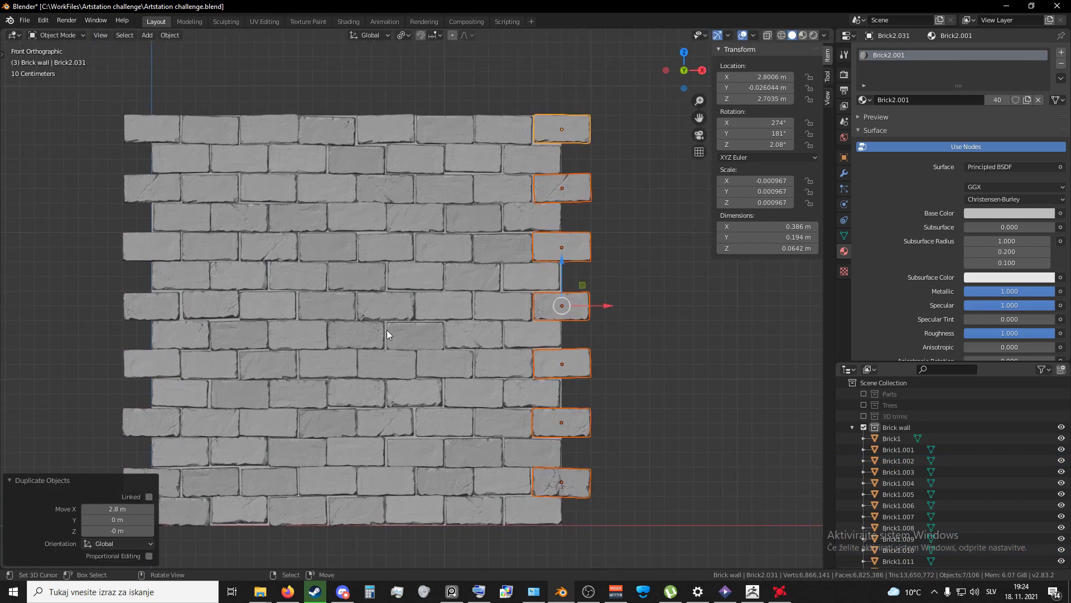
pyautogui.scroll(-2, 374, 329)
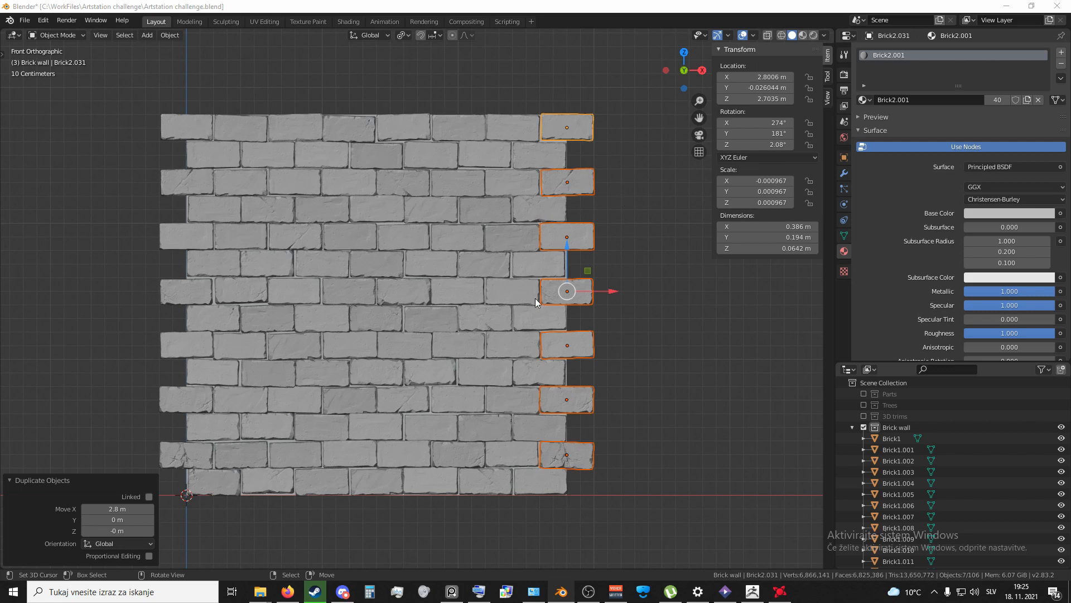
# Step: Examine the wall at an angle, from the side and from the front, checking the upper right bricks
pyautogui.scroll(-6, 534, 298)
pyautogui.moveTo(535, 298); pyautogui.dragTo(551, 422, button='middle')
pyautogui.scroll(6, 433, 244)
pyautogui.press('KP_1')
pyautogui.press('KP_3')
pyautogui.press('KP_1')
pyautogui.scroll(3, 501, 346)
pyautogui.keyDown('shift'); pyautogui.moveTo(639, 274); pyautogui.dragTo(291, 217, button='middle'); pyautogui.keyUp('shift')
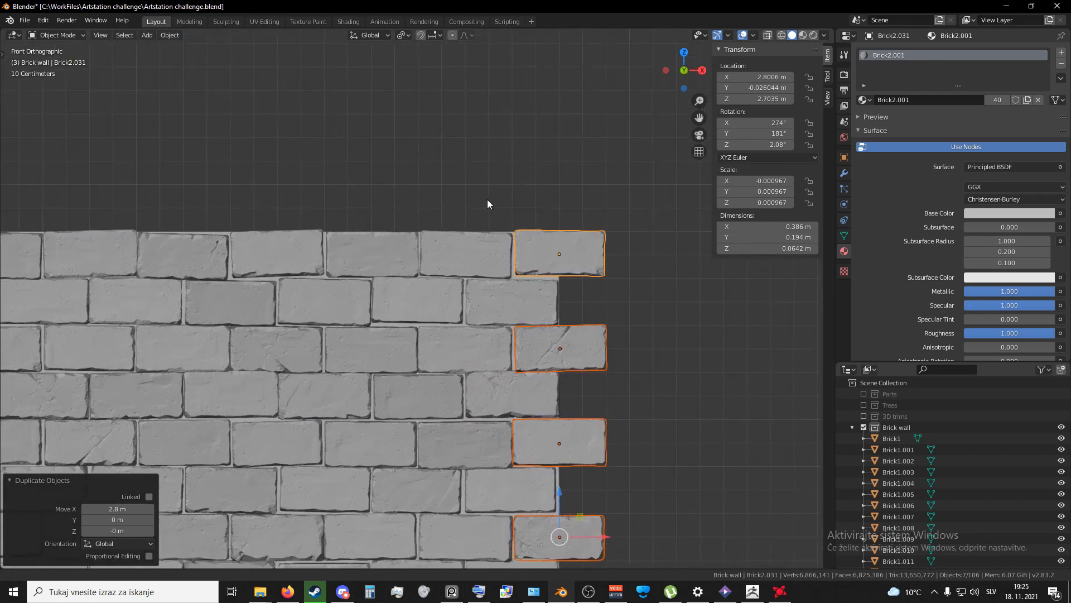
# Step: Straighten the second brick from the right in the top row with a slight rotation and lower it about 0.003 m
pyautogui.keyDown('shift'); pyautogui.moveTo(487, 199); pyautogui.dragTo(467, 173, button='middle'); pyautogui.keyUp('shift')
pyautogui.scroll(2, 471, 235)
pyautogui.keyDown('shift'); pyautogui.moveTo(402, 189); pyautogui.dragTo(426, 225, button='middle'); pyautogui.keyUp('shift')
pyautogui.rightClick(432, 233)
pyautogui.keyDown('shift'); pyautogui.moveTo(518, 233); pyautogui.dragTo(485, 276, button='middle'); pyautogui.keyUp('shift')
pyautogui.scroll(4, 491, 277)
pyautogui.press('r')
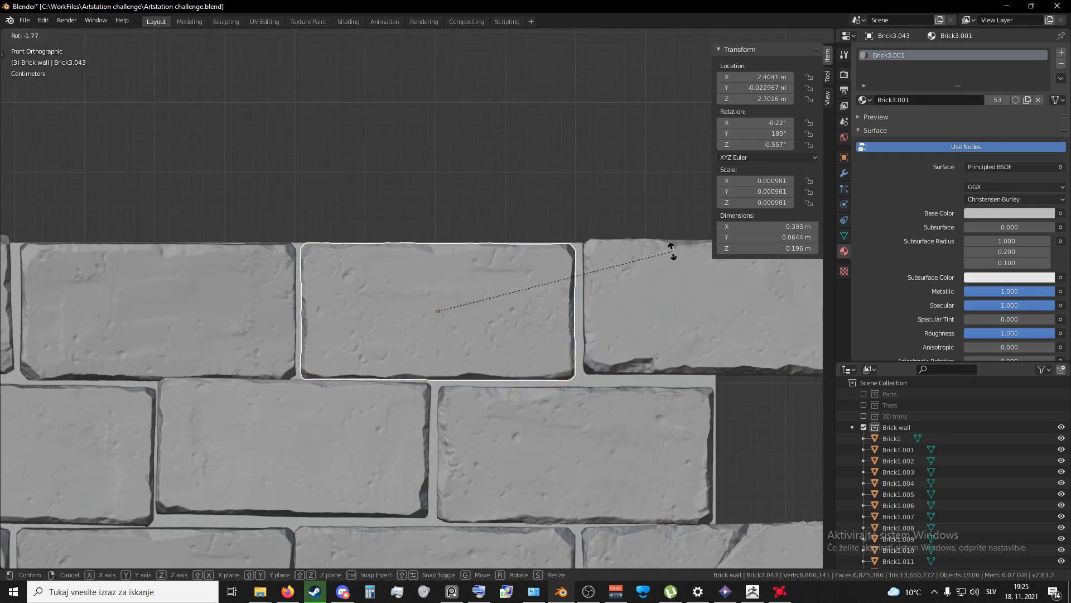
pyautogui.click(671, 253)
pyautogui.press('g')
pyautogui.click(671, 255)
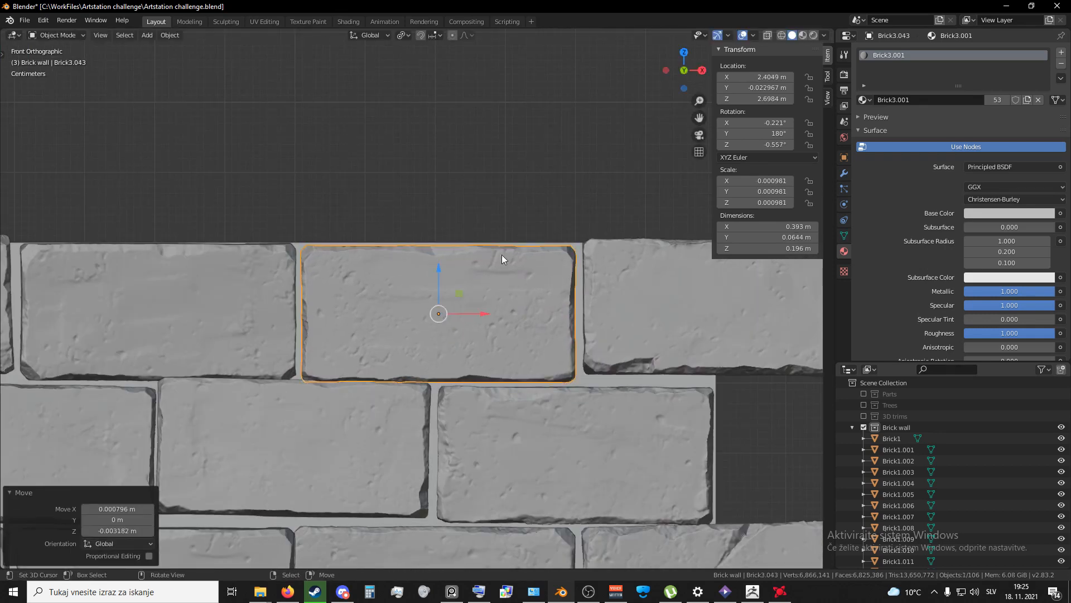
# Step: Straighten the third brick from the right in the top row with a slight rotation and nudge its position
pyautogui.keyDown('shift'); pyautogui.moveTo(339, 240); pyautogui.dragTo(602, 221, button='middle'); pyautogui.keyUp('shift')
pyautogui.rightClick(387, 240)
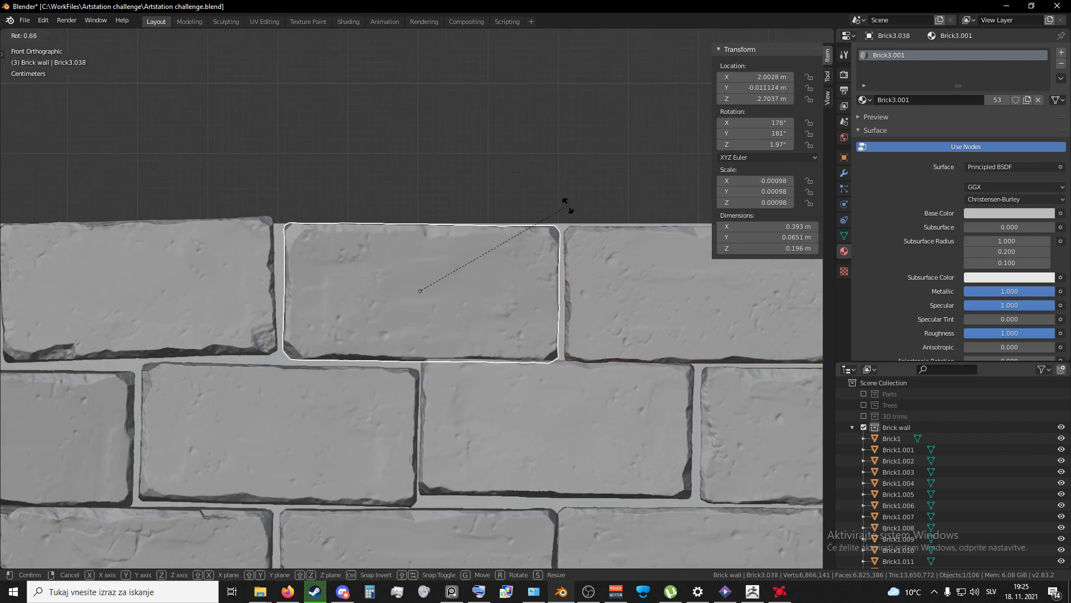
pyautogui.press('g')
pyautogui.click(563, 195)
# Step: Rotate the second brick from the right in the second row down by about -0.645° and lower it about 0.008 m
pyautogui.keyDown('shift'); pyautogui.moveTo(377, 236); pyautogui.dragTo(396, 257, button='middle'); pyautogui.keyUp('shift')
pyautogui.rightClick(601, 404)
pyautogui.press('r')
pyautogui.click(687, 383)
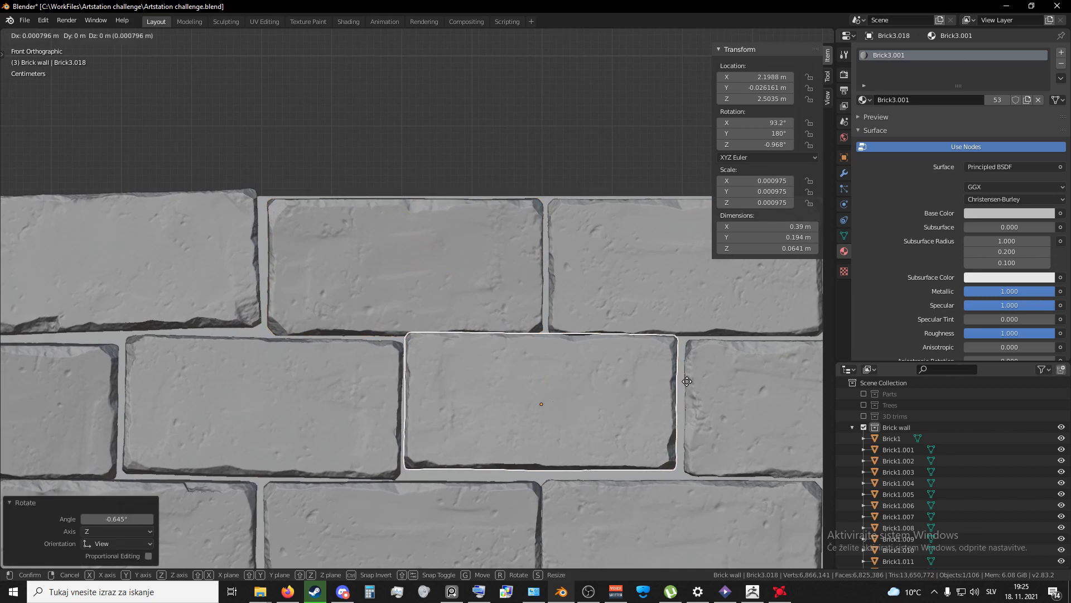
pyautogui.press('g')
pyautogui.click(688, 386)
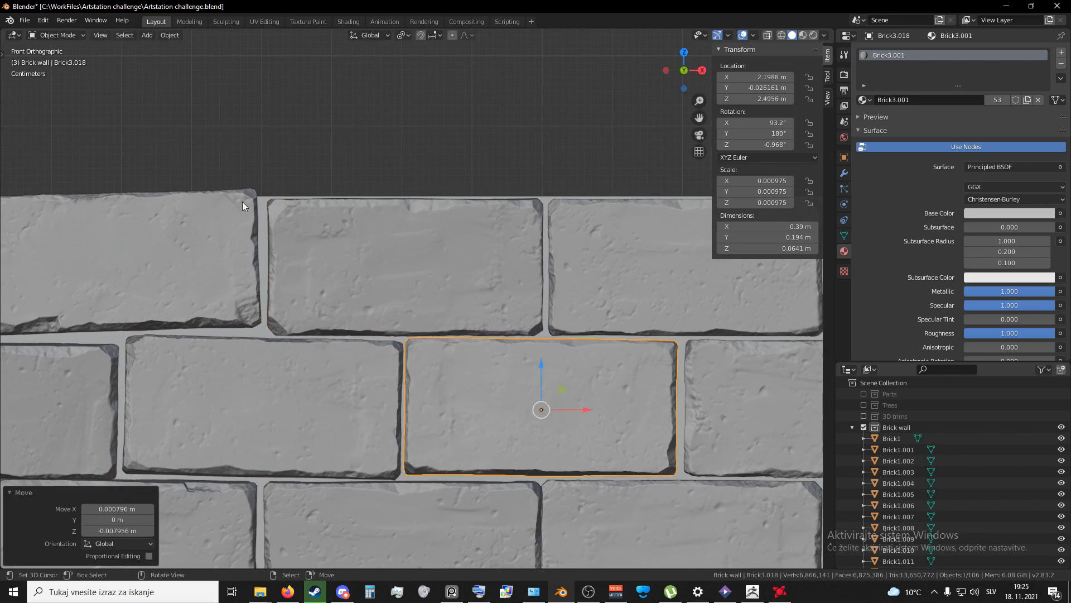
# Step: Rotate the fourth brick from the right in the top row slightly and lower it about 0.011 m
pyautogui.keyDown('shift'); pyautogui.moveTo(436, 249); pyautogui.dragTo(460, 266, button='middle'); pyautogui.keyUp('shift')
pyautogui.rightClick(459, 267)
pyautogui.press('r')
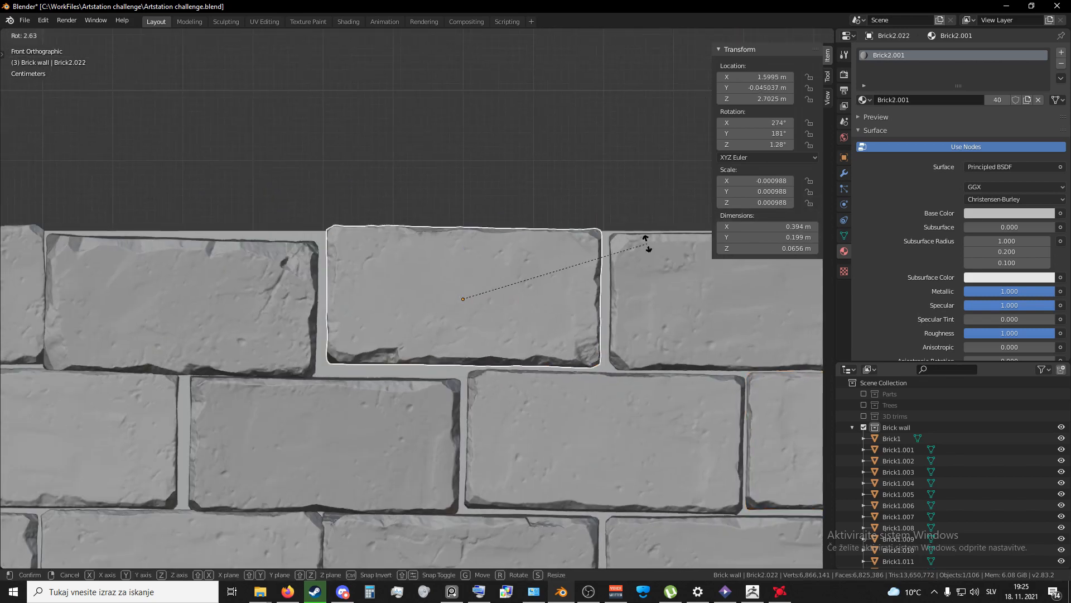
pyautogui.click(647, 246)
pyautogui.press('g')
pyautogui.click(645, 248)
pyautogui.press('g')
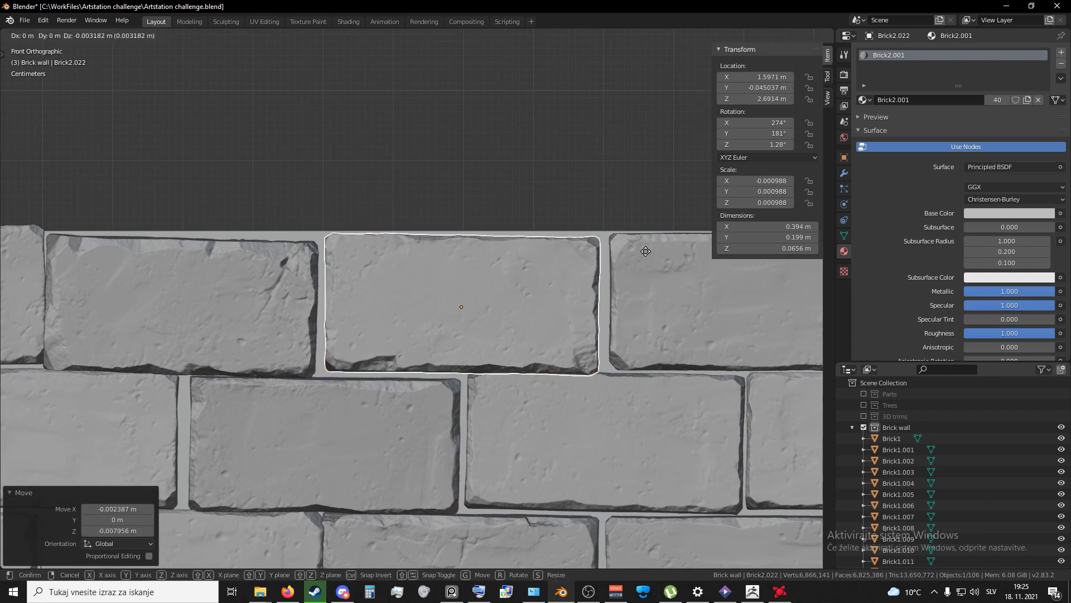
pyautogui.click(645, 251)
# Step: Rotate the fifth brick from the right in the top row about -0.368°, adjust its scale slightly and nudge its position
pyautogui.keyDown('shift'); pyautogui.moveTo(303, 274); pyautogui.dragTo(470, 266, button='middle'); pyautogui.keyUp('shift')
pyautogui.click(545, 248)
pyautogui.press('s')
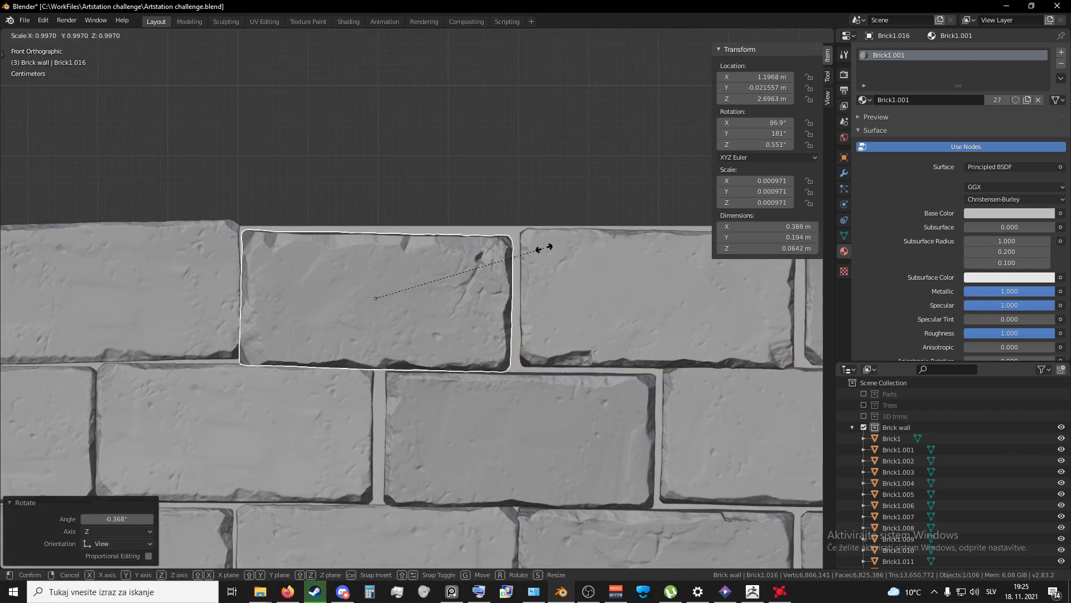
pyautogui.click(544, 248)
pyautogui.press('g')
pyautogui.click(545, 246)
# Step: Straighten the sixth brick from the right in the top row, scale it to about 0.942, and move it about 0.006 m down
pyautogui.keyDown('shift'); pyautogui.moveTo(145, 252); pyautogui.dragTo(474, 247, button='middle'); pyautogui.keyUp('shift')
pyautogui.click(474, 253)
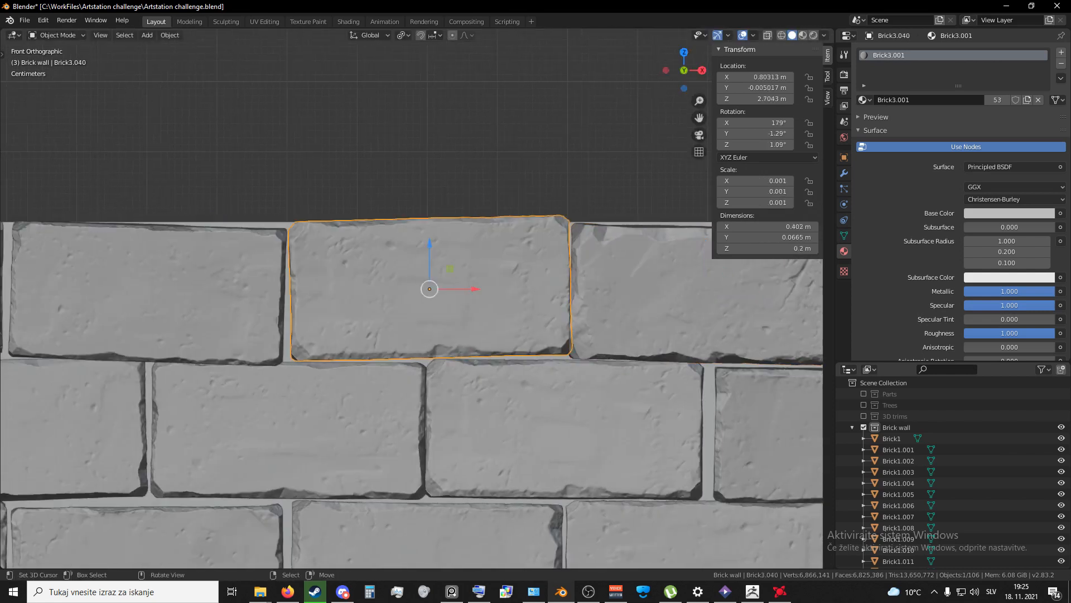
pyautogui.press('s')
pyautogui.click(572, 165)
pyautogui.press('g')
pyautogui.click(565, 174)
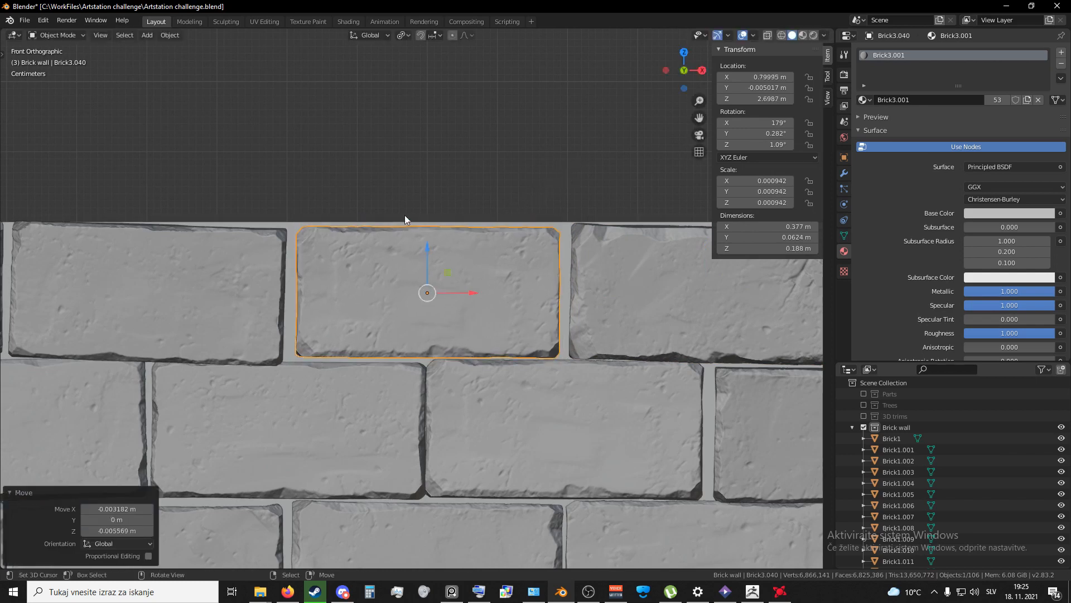
# Step: Rotate the seventh brick from the right in the top row slightly and scale it by 0.985
pyautogui.keyDown('shift'); pyautogui.moveTo(139, 267); pyautogui.dragTo(375, 264, button='middle'); pyautogui.keyUp('shift')
pyautogui.click(374, 265)
pyautogui.press('r')
pyautogui.click(535, 196)
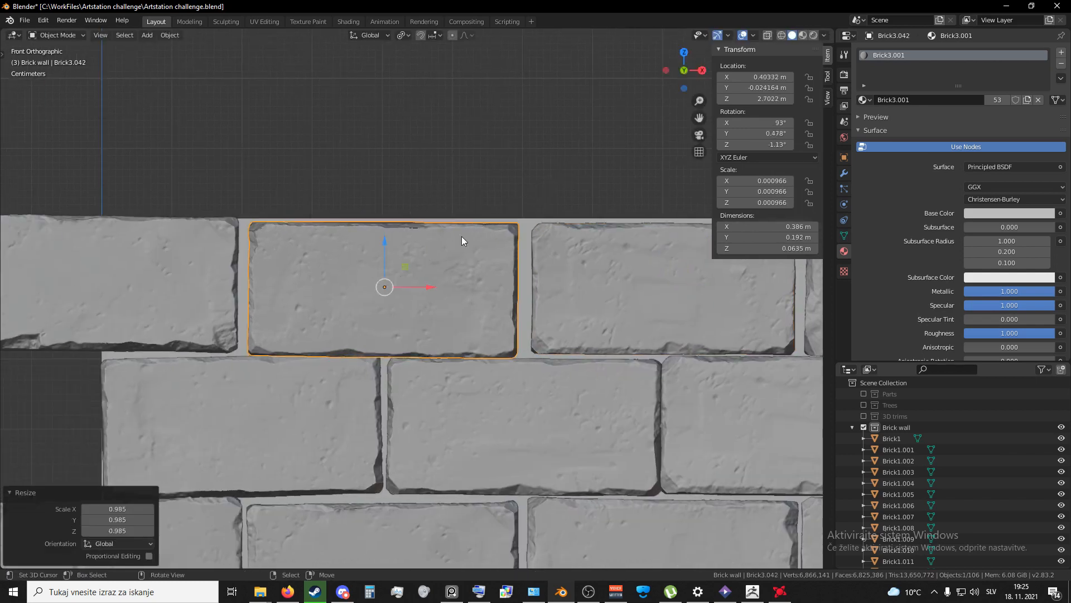
# Step: Rotate the leftmost brick of the top row by about -1.13° and lower it about 0.007 m
pyautogui.scroll(-2, 390, 246)
pyautogui.click(251, 262)
pyautogui.keyDown('shift'); pyautogui.moveTo(297, 260); pyautogui.dragTo(373, 258, button='middle'); pyautogui.keyUp('shift')
pyautogui.scroll(3, 374, 258)
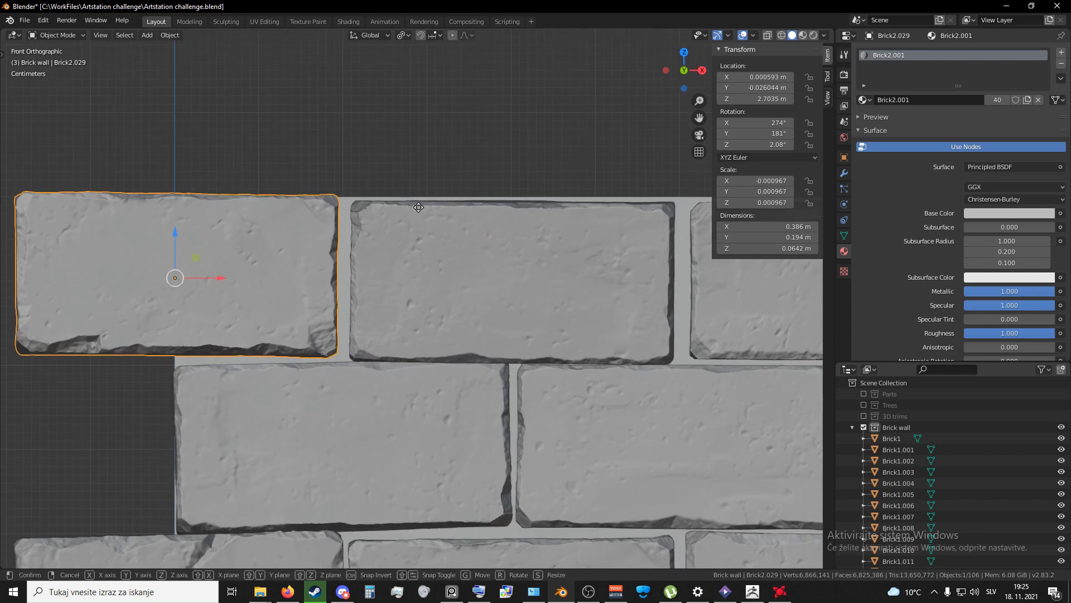
pyautogui.press('g')
pyautogui.click(420, 210)
pyautogui.press('r')
pyautogui.click(423, 205)
pyautogui.press('g')
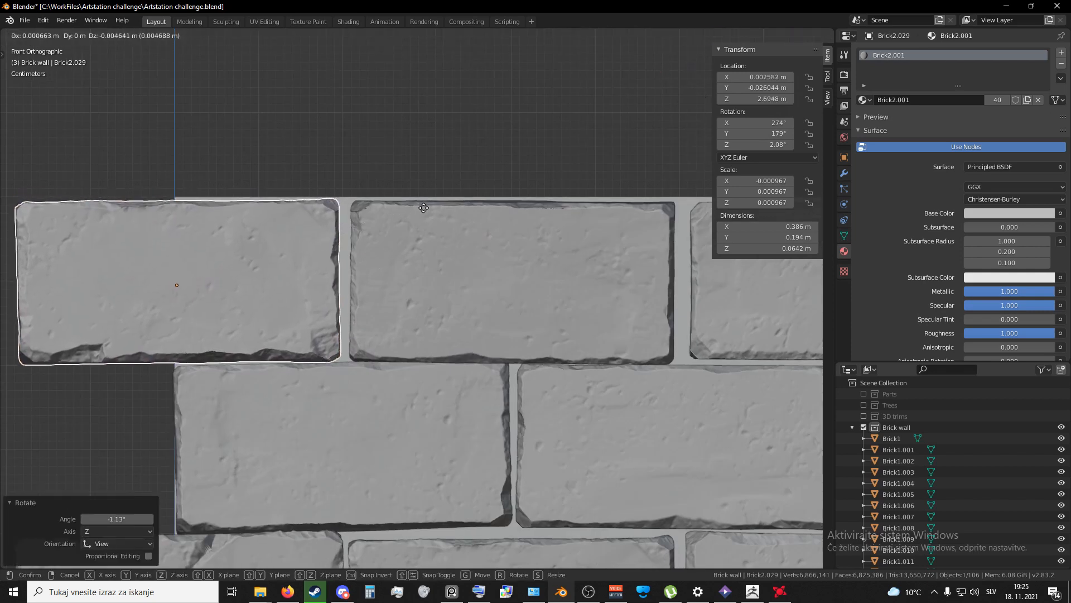
pyautogui.click(424, 207)
pyautogui.scroll(-5, 373, 280)
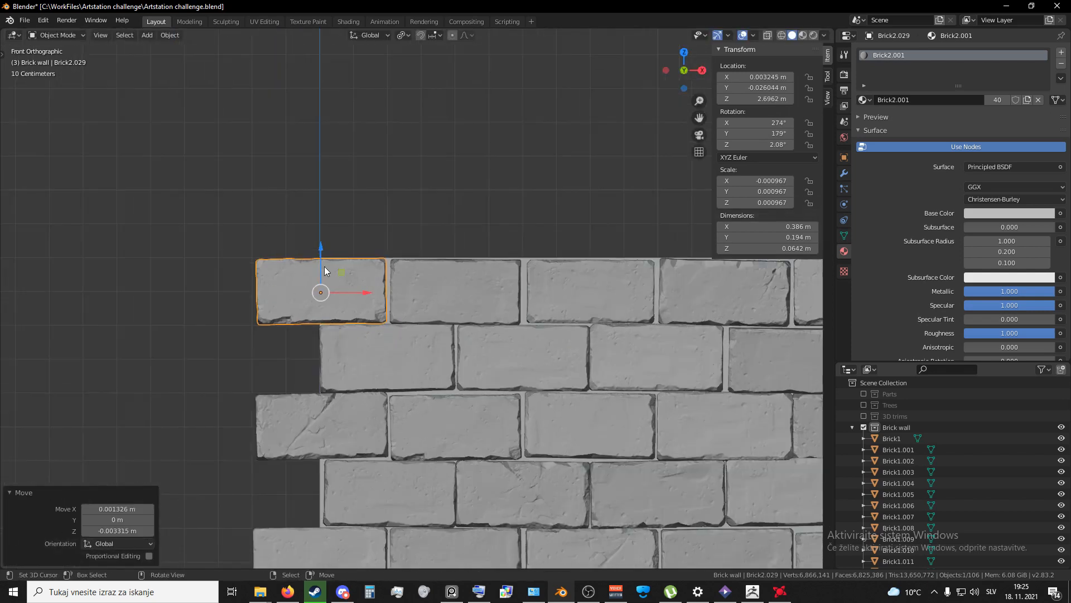
# Step: Delete the outdated rightmost brick of the top row
pyautogui.keyDown('shift'); pyautogui.moveTo(569, 270); pyautogui.dragTo(140, 266, button='middle'); pyautogui.keyUp('shift')
pyautogui.keyDown('shift'); pyautogui.moveTo(539, 276); pyautogui.dragTo(110, 266, button='middle'); pyautogui.keyUp('shift')
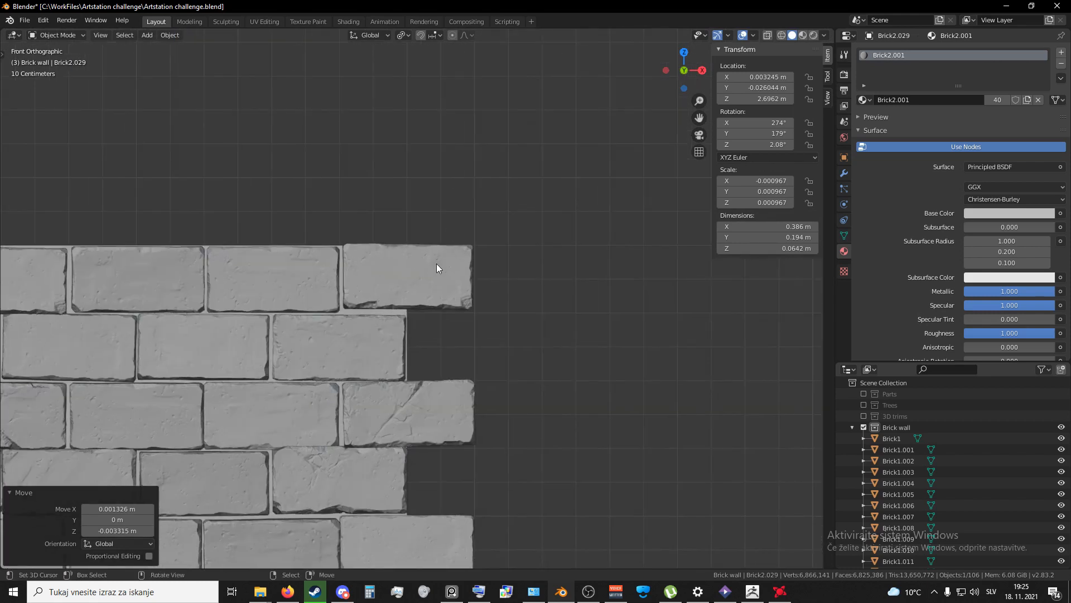
pyautogui.click(436, 265)
pyautogui.press('x')
pyautogui.click(433, 260)
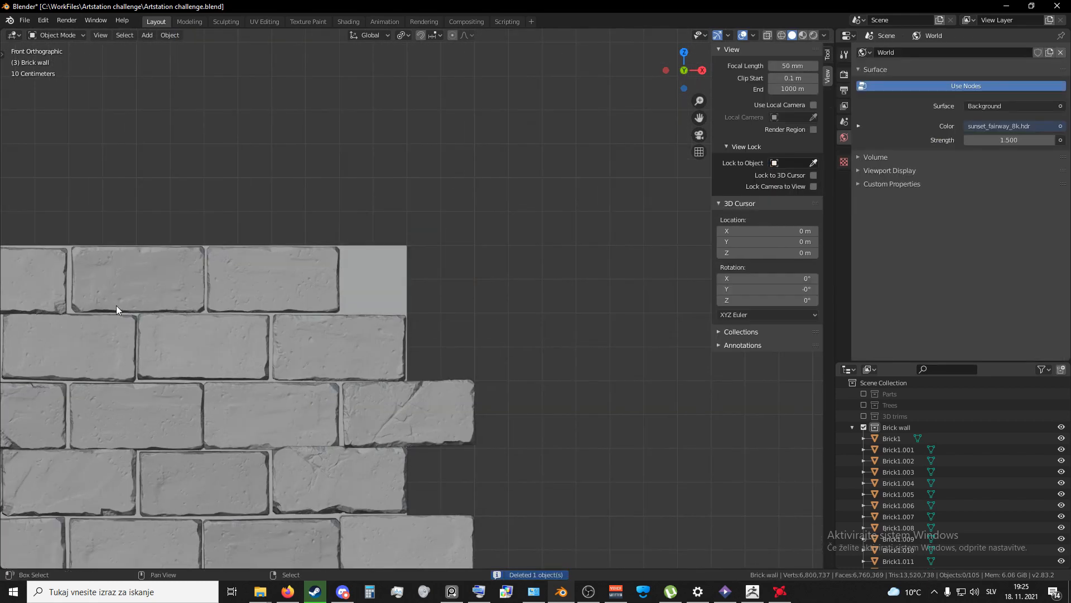
# Step: Duplicate the leftmost brick of the top row and place the copy 2.8 m along X at the row's right end
pyautogui.keyDown('shift'); pyautogui.moveTo(116, 306); pyautogui.dragTo(170, 275, button='middle'); pyautogui.keyUp('shift')
pyautogui.click(170, 276)
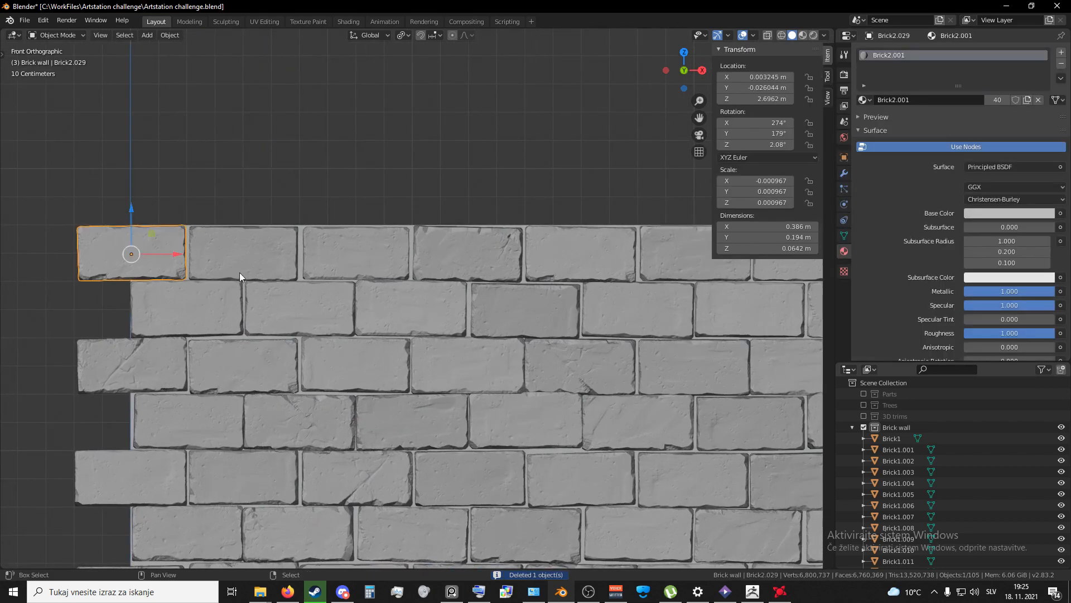
pyautogui.keyDown('shift'); pyautogui.moveTo(239, 272); pyautogui.dragTo(114, 267, button='middle'); pyautogui.keyUp('shift')
pyautogui.scroll(-2, 357, 247)
pyautogui.keyDown('shift'); pyautogui.moveTo(363, 247); pyautogui.dragTo(253, 245, button='middle'); pyautogui.keyUp('shift')
pyautogui.hotkey('shift', 'd')
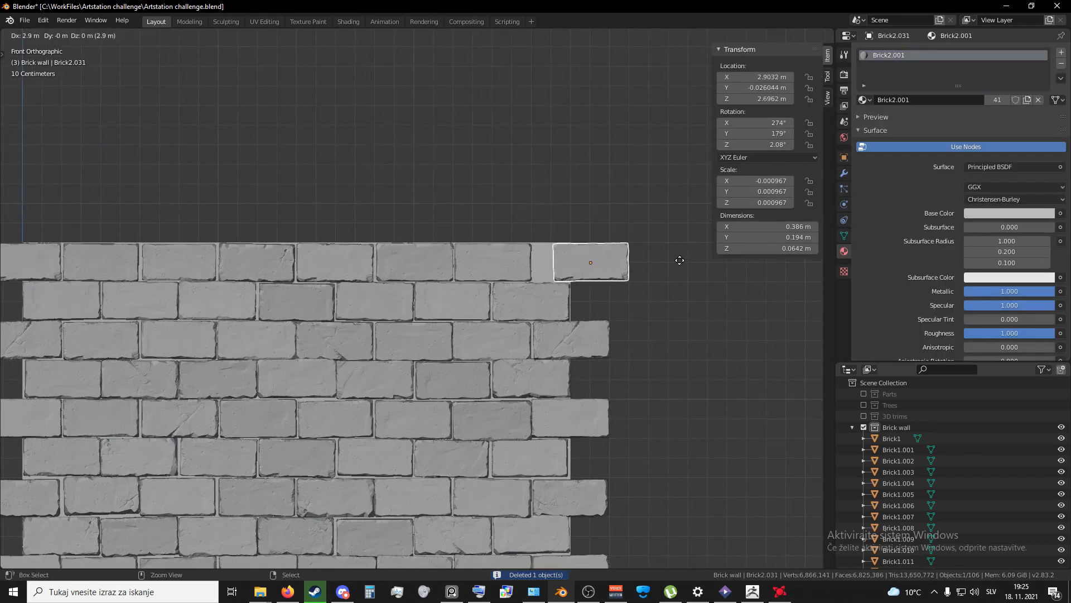
pyautogui.click(675, 263)
# Step: Examine the wall's lower rows and compare the first and last bricks of the bottom row
pyautogui.keyDown('shift'); pyautogui.moveTo(498, 320); pyautogui.dragTo(496, 243, button='middle'); pyautogui.keyUp('shift')
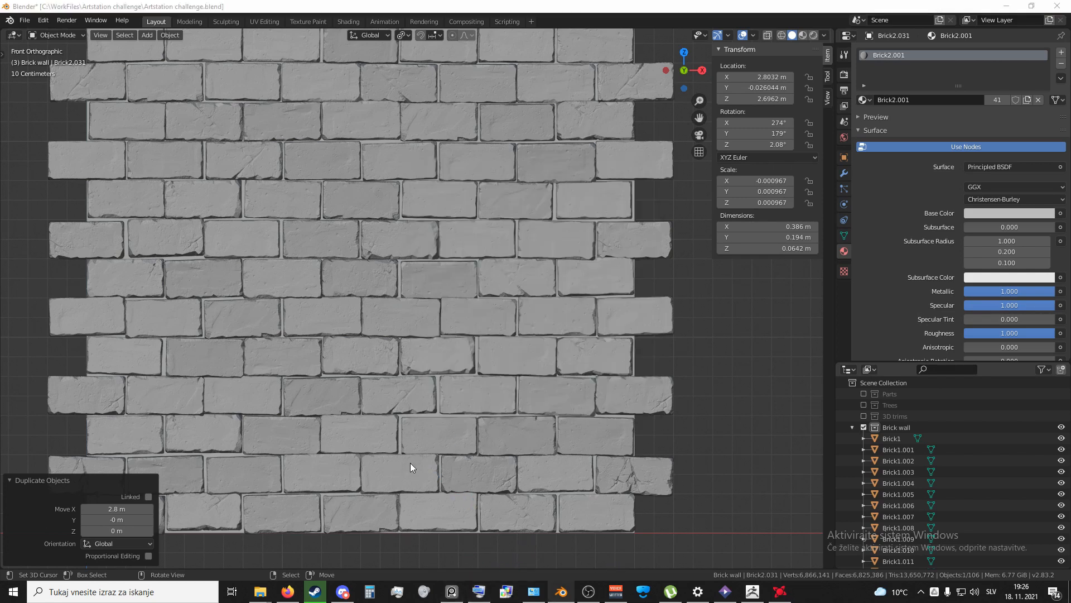
pyautogui.moveTo(411, 463); pyautogui.dragTo(491, 368, button='middle')
pyautogui.press('KP_1')
pyautogui.scroll(-2, 407, 444)
pyautogui.scroll(3, 387, 417)
pyautogui.keyDown('shift'); pyautogui.moveTo(361, 463); pyautogui.dragTo(382, 385, button='middle'); pyautogui.keyUp('shift')
pyautogui.scroll(3, 313, 379)
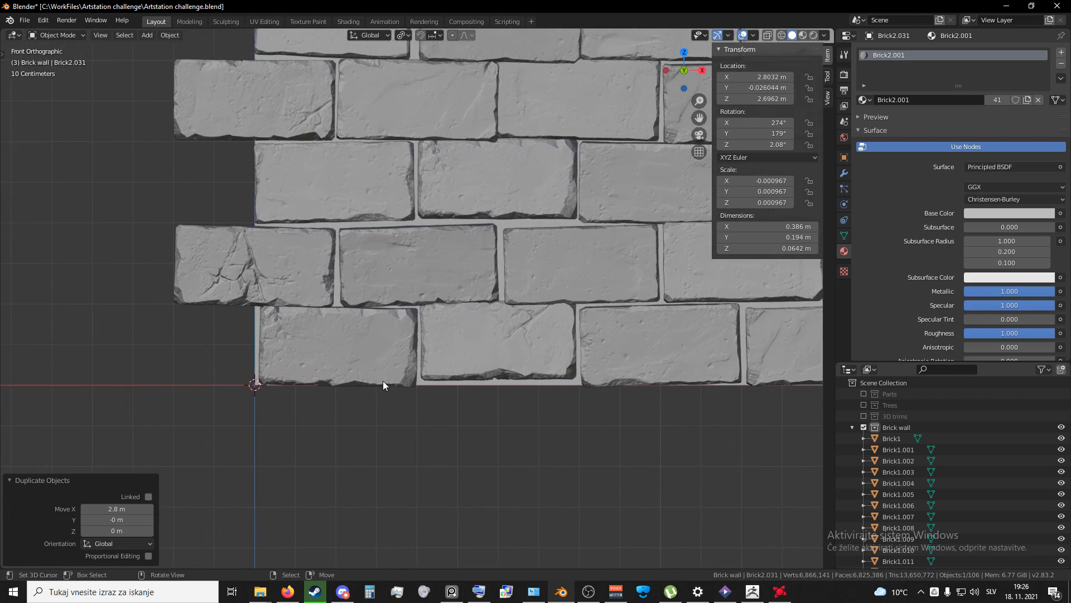
pyautogui.click(383, 380)
pyautogui.scroll(-3, 505, 406)
pyautogui.keyDown('ctrl'); pyautogui.scroll(-5, 457, 327); pyautogui.keyUp('ctrl')
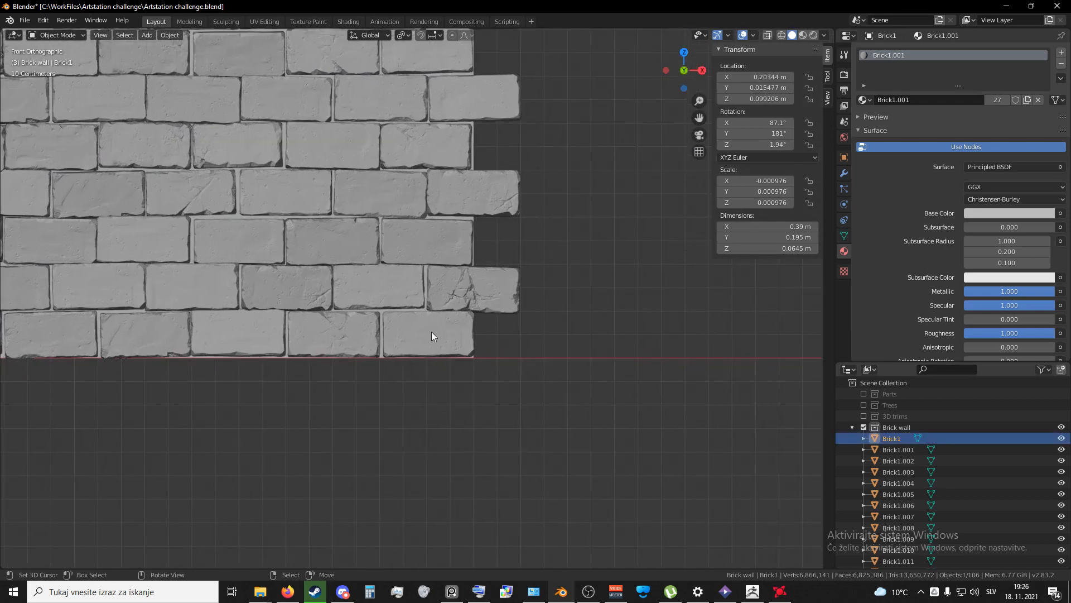
pyautogui.click(431, 332)
pyautogui.keyDown('ctrl'); pyautogui.scroll(-4, 279, 337); pyautogui.keyUp('ctrl')
pyautogui.keyDown('ctrl'); pyautogui.scroll(1, 316, 303); pyautogui.keyUp('ctrl')
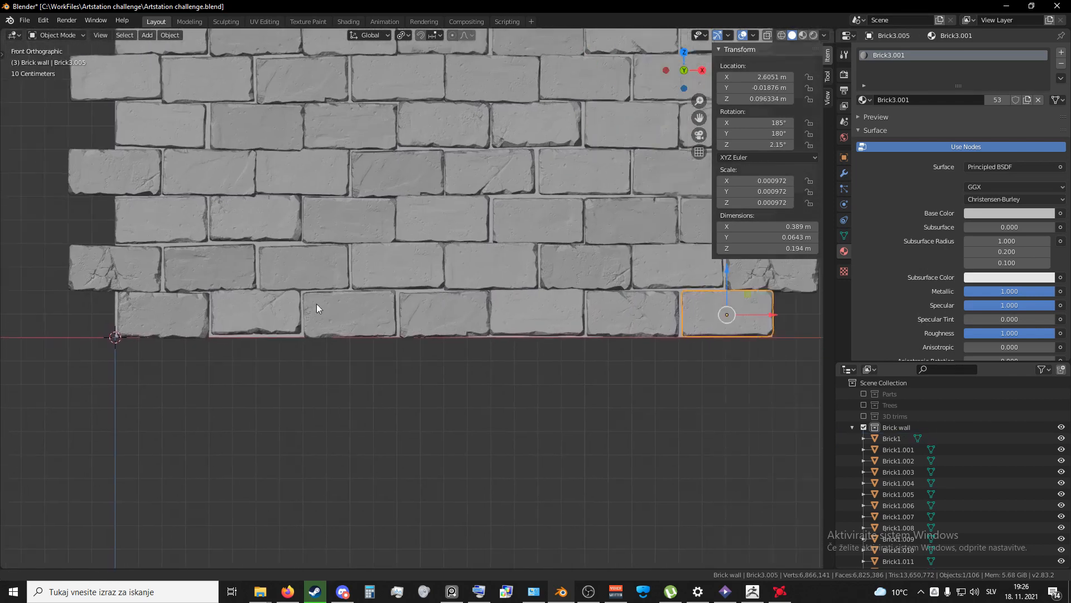
pyautogui.keyDown('ctrl'); pyautogui.scroll(2, 316, 304); pyautogui.keyUp('ctrl')
pyautogui.keyDown('ctrl'); pyautogui.scroll(-3, 277, 335); pyautogui.keyUp('ctrl')
pyautogui.scroll(5, 278, 334)
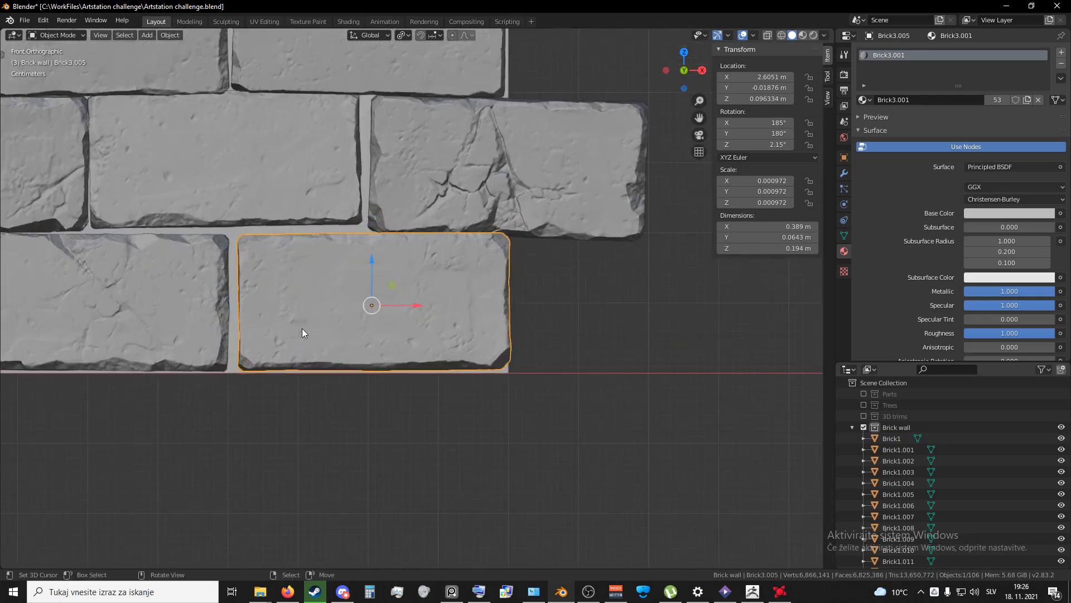
# Step: Examine the bottom row brick by brick for edges that reach below the wall's lower boundary
pyautogui.scroll(-5, 303, 333)
pyautogui.keyDown('shift'); pyautogui.moveTo(285, 310); pyautogui.dragTo(507, 317, button='middle'); pyautogui.keyUp('shift')
pyautogui.scroll(4, 678, 361)
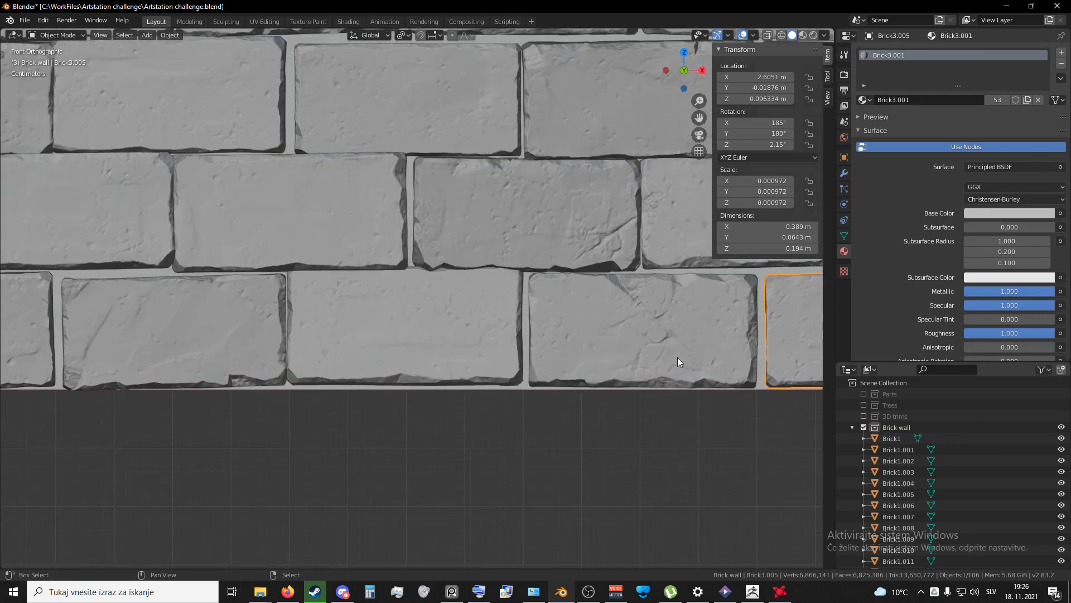
pyautogui.keyDown('shift'); pyautogui.moveTo(678, 357); pyautogui.dragTo(422, 293, button='middle'); pyautogui.keyUp('shift')
pyautogui.keyDown('shift'); pyautogui.moveTo(237, 301); pyautogui.dragTo(502, 301, button='middle'); pyautogui.keyUp('shift')
pyautogui.keyDown('shift'); pyautogui.moveTo(252, 299); pyautogui.dragTo(549, 304, button='middle'); pyautogui.keyUp('shift')
pyautogui.keyDown('shift'); pyautogui.moveTo(416, 295); pyautogui.dragTo(501, 301, button='middle'); pyautogui.keyUp('shift')
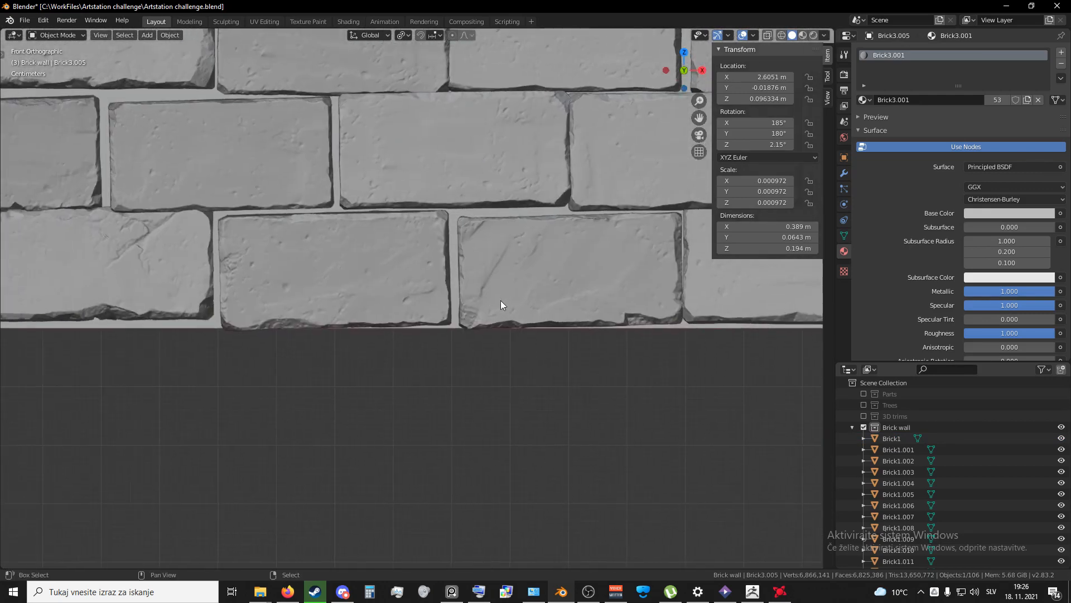
pyautogui.moveTo(265, 302)
pyautogui.keyDown('shift'); pyautogui.mouseDown(button='middle')
pyautogui.moveTo(631, 294)
pyautogui.moveTo(253, 297)
pyautogui.mouseUp(button='middle'); pyautogui.keyUp('shift')
pyautogui.scroll(-1, 307, 291)
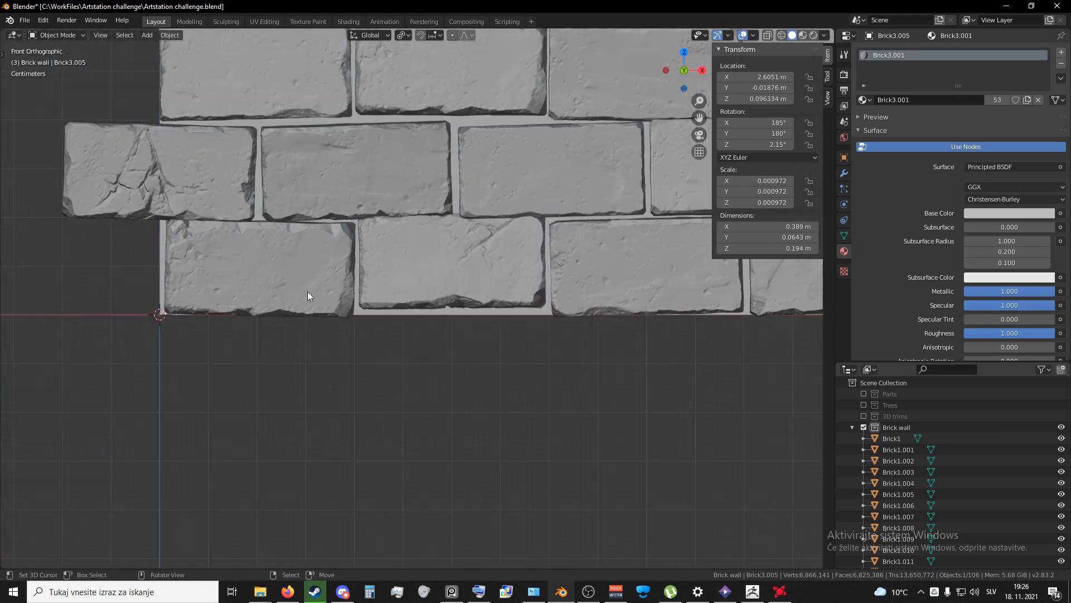
pyautogui.scroll(-3, 307, 291)
pyautogui.keyDown('shift'); pyautogui.moveTo(658, 335); pyautogui.dragTo(290, 324, button='middle'); pyautogui.keyUp('shift')
pyautogui.scroll(3, 475, 324)
pyautogui.keyDown('shift'); pyautogui.moveTo(618, 310); pyautogui.dragTo(372, 302, button='middle'); pyautogui.keyUp('shift')
# Step: Rotate the second brick from the right in the bottom row by -2.03° and lower it about 0.001 m
pyautogui.rightClick(377, 253)
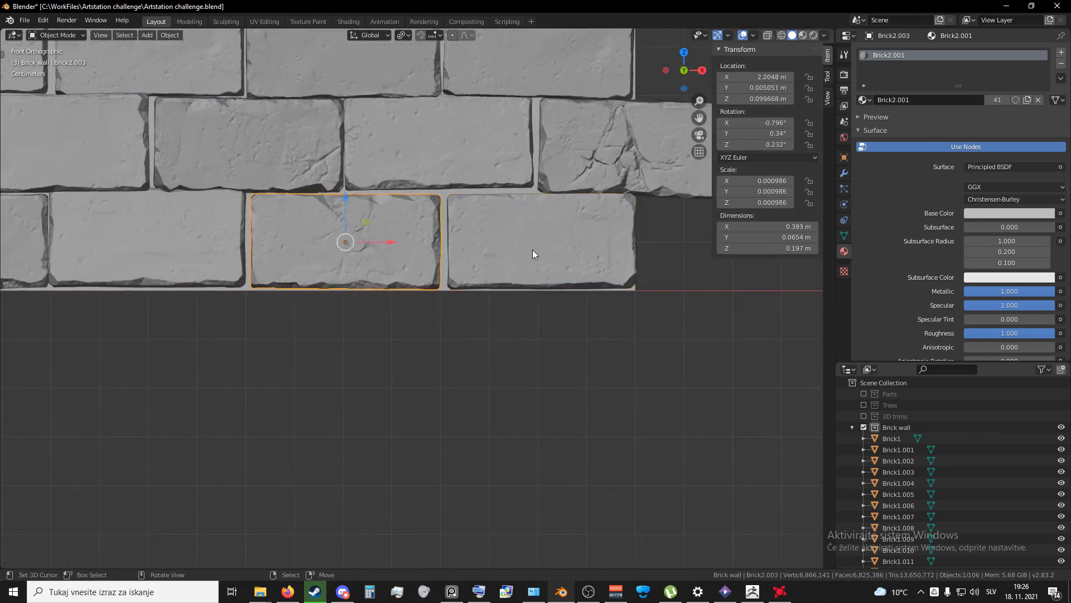
pyautogui.press('r')
pyautogui.click(535, 240)
pyautogui.press('g')
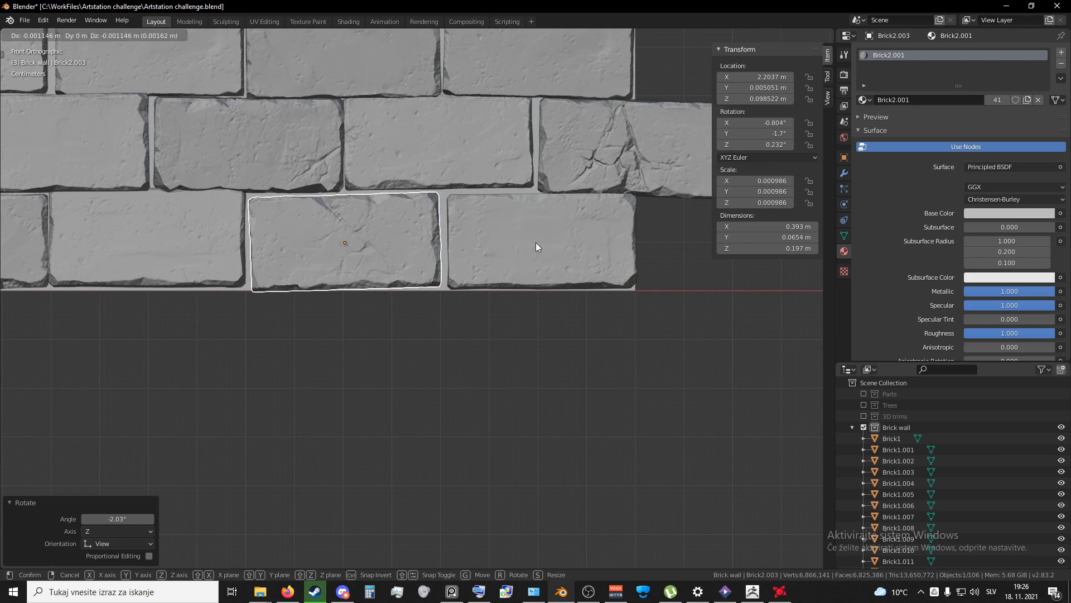
pyautogui.click(536, 242)
pyautogui.scroll(-4, 310, 239)
pyautogui.keyDown('shift'); pyautogui.rightClick(444, 296); pyautogui.keyUp('shift')
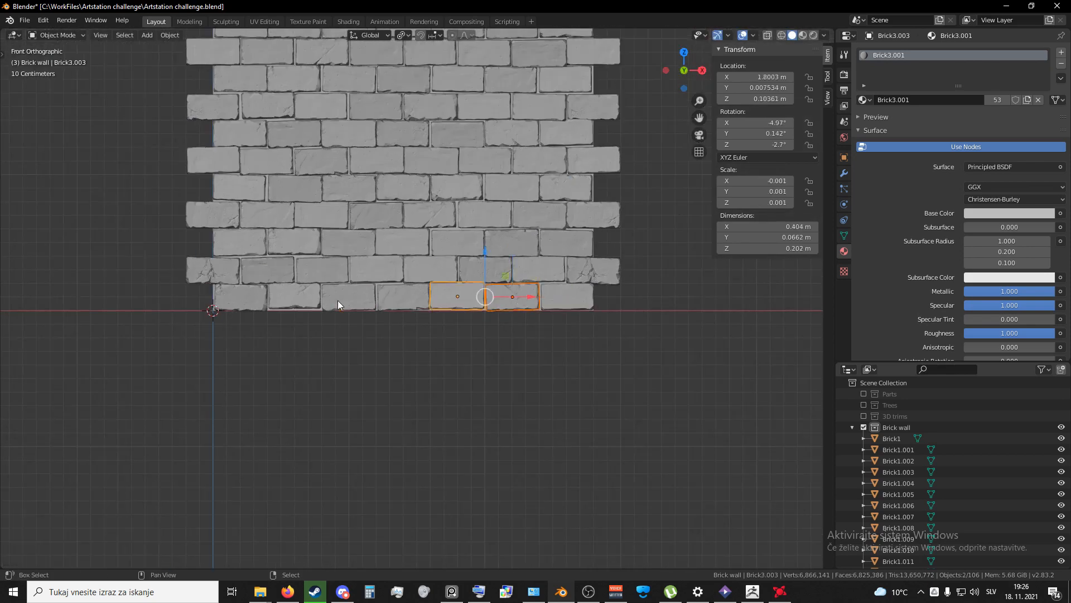
pyautogui.keyDown('shift'); pyautogui.rightClick(338, 304); pyautogui.keyUp('shift')
pyautogui.scroll(5, 401, 299)
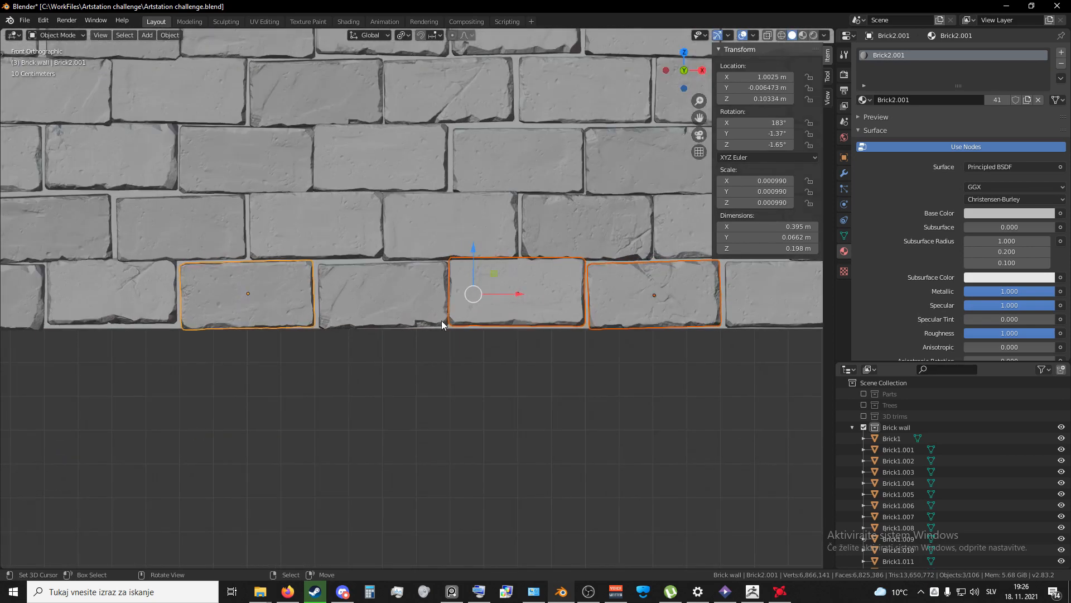
pyautogui.keyDown('shift'); pyautogui.rightClick(484, 303); pyautogui.keyUp('shift')
pyautogui.scroll(-1, 516, 317)
# Step: Duplicate the first, third and sixth bricks from the left in the bottom row and move the copies 2.8 m up along Z
pyautogui.rightClick(574, 300)
pyautogui.scroll(2, 536, 307)
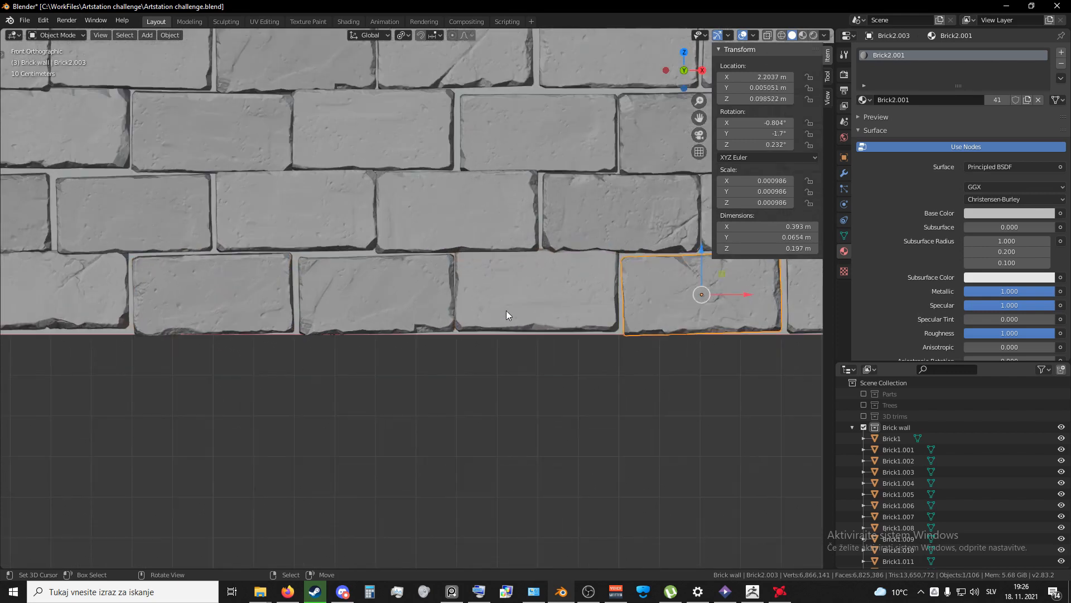
pyautogui.keyDown('shift'); pyautogui.moveTo(234, 294); pyautogui.dragTo(494, 315, button='middle'); pyautogui.keyUp('shift')
pyautogui.keyDown('shift'); pyautogui.rightClick(494, 315); pyautogui.keyUp('shift')
pyautogui.keyDown('shift'); pyautogui.rightClick(262, 310); pyautogui.keyUp('shift')
pyautogui.scroll(-7, 533, 277)
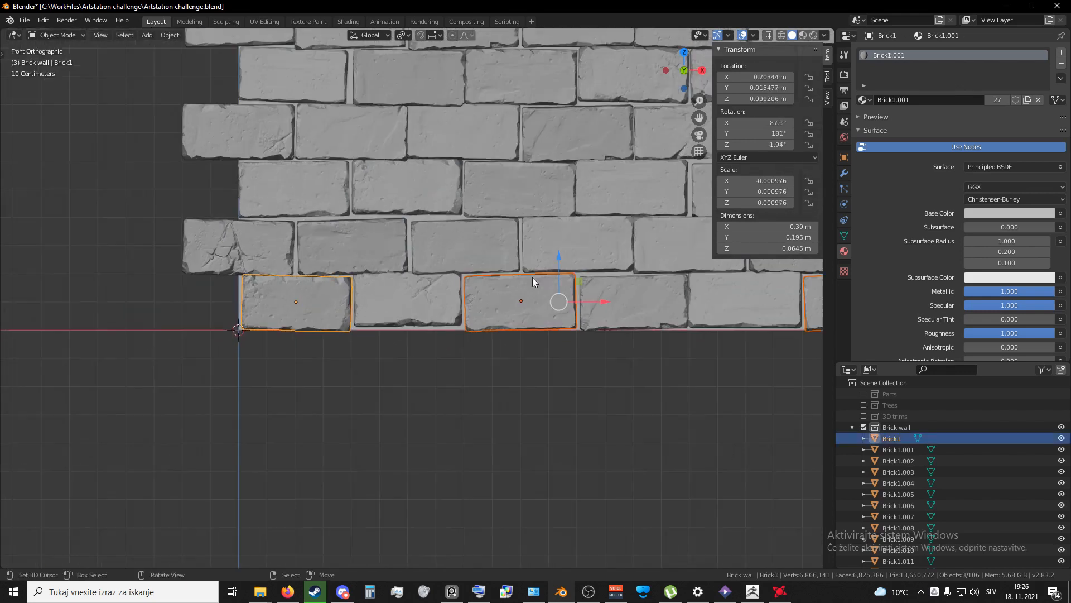
pyautogui.keyDown('shift'); pyautogui.moveTo(405, 271); pyautogui.dragTo(371, 391, button='middle'); pyautogui.keyUp('shift')
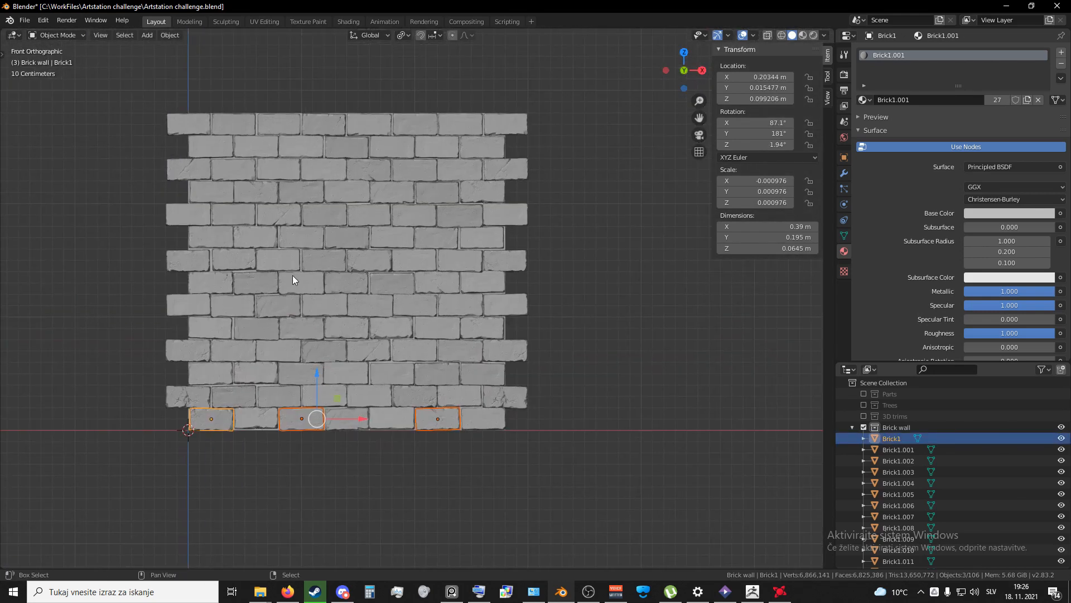
pyautogui.hotkey('shift', 'd')
pyautogui.rightClick(321, 350)
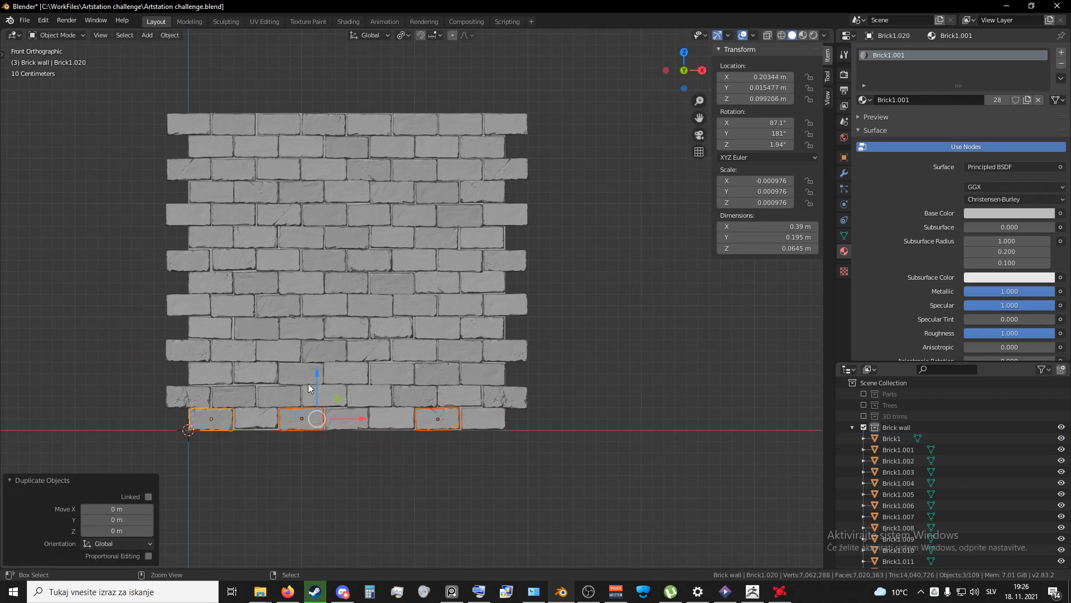
pyautogui.press('g')
pyautogui.press('z')
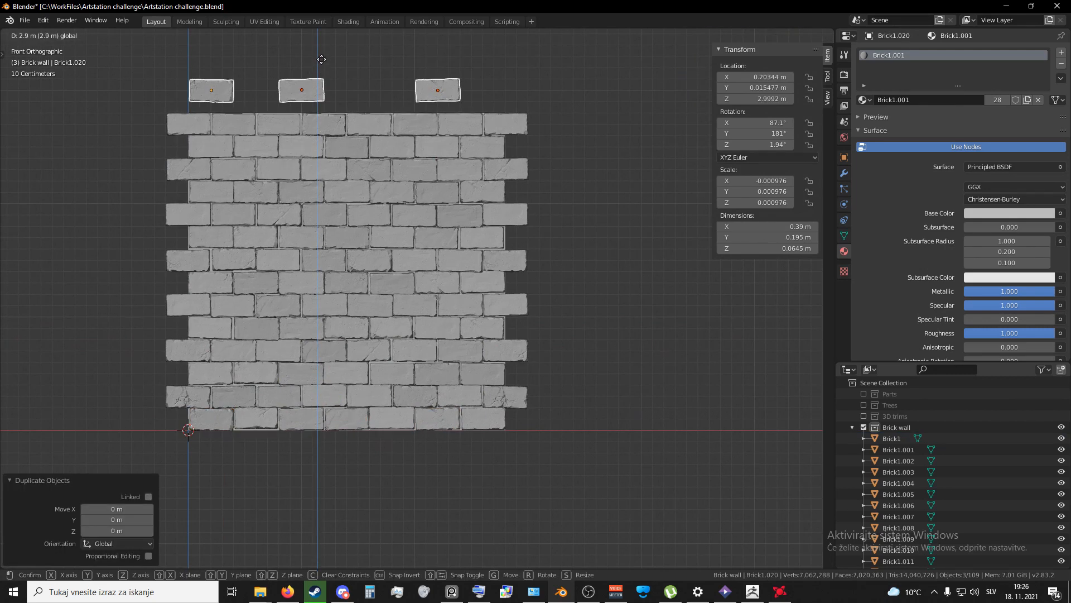
pyautogui.click(321, 64)
# Step: Examine how the three copied bricks above the wall meet the top row's upper edge
pyautogui.scroll(8, 358, 246)
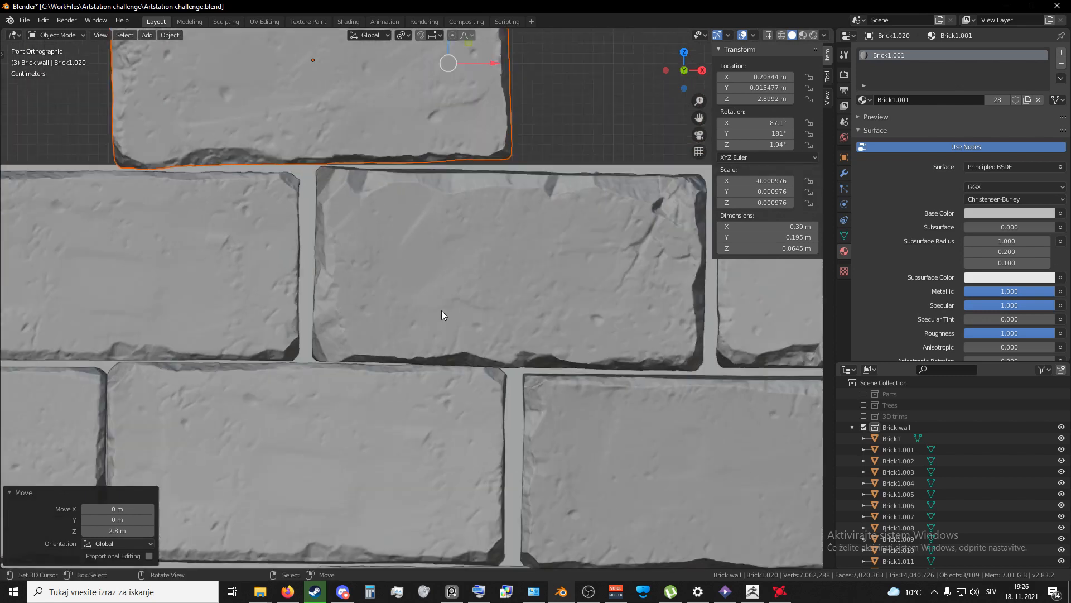
pyautogui.keyDown('shift'); pyautogui.moveTo(445, 313); pyautogui.dragTo(537, 346, button='middle'); pyautogui.keyUp('shift')
pyautogui.scroll(-12, 519, 394)
pyautogui.keyDown('shift'); pyautogui.moveTo(518, 394); pyautogui.dragTo(446, 253, button='middle'); pyautogui.keyUp('shift')
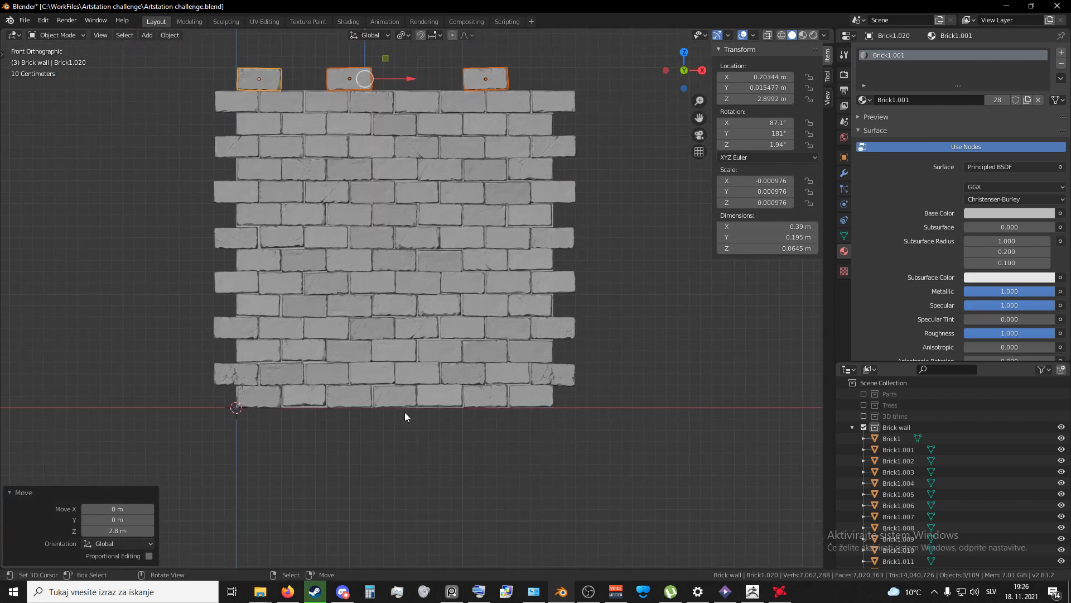
pyautogui.keyDown('shift'); pyautogui.moveTo(444, 113); pyautogui.dragTo(462, 380, button='middle'); pyautogui.keyUp('shift')
pyautogui.scroll(7, 390, 355)
pyautogui.keyDown('shift'); pyautogui.moveTo(343, 313); pyautogui.dragTo(435, 189, button='middle'); pyautogui.keyUp('shift')
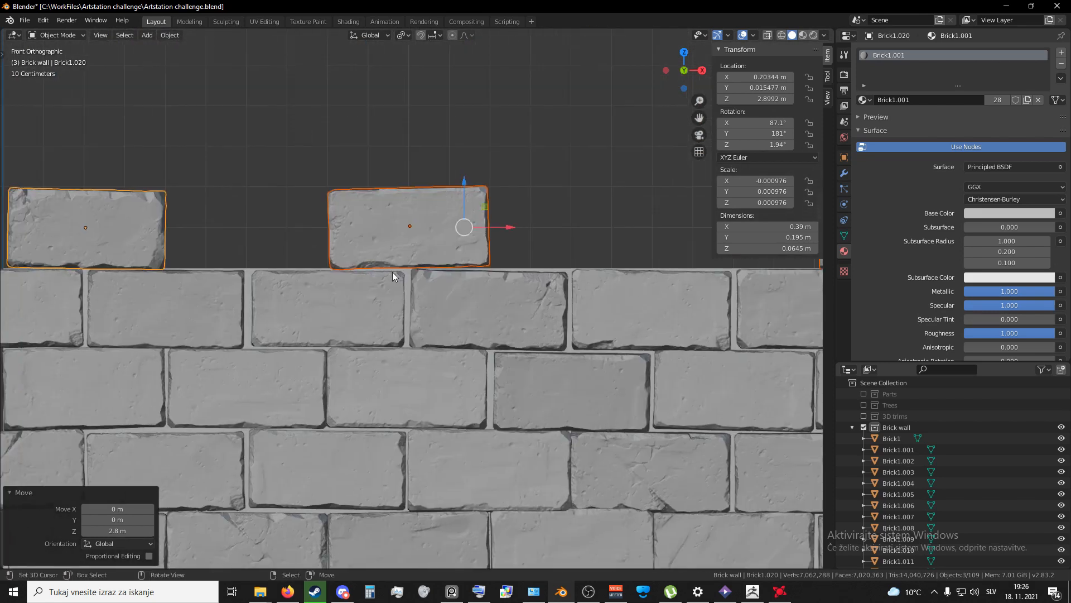
pyautogui.scroll(6, 379, 316)
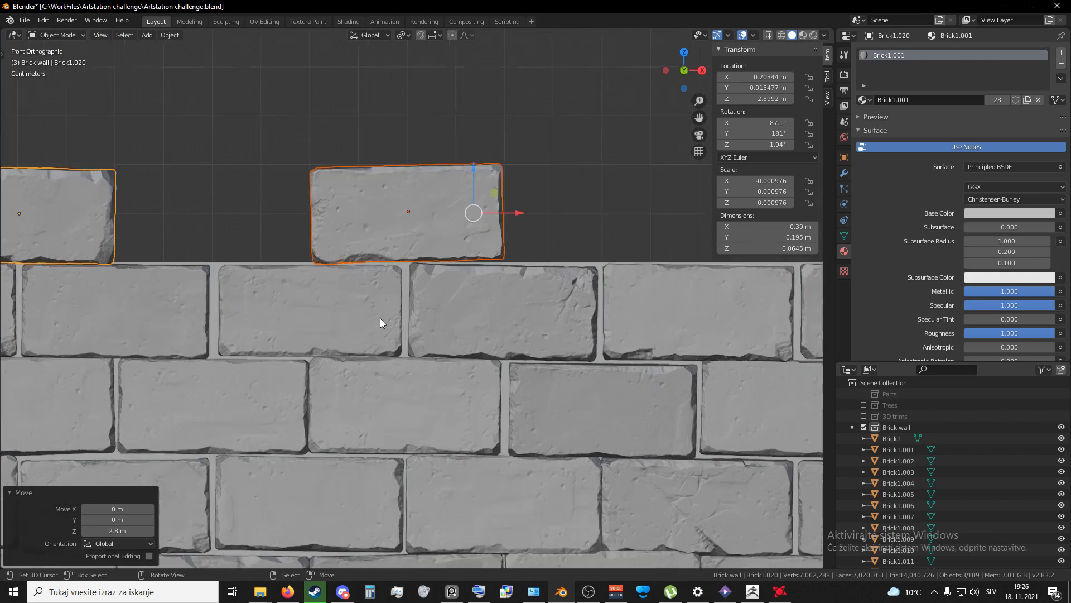
pyautogui.click(226, 195)
pyautogui.scroll(-3, 353, 316)
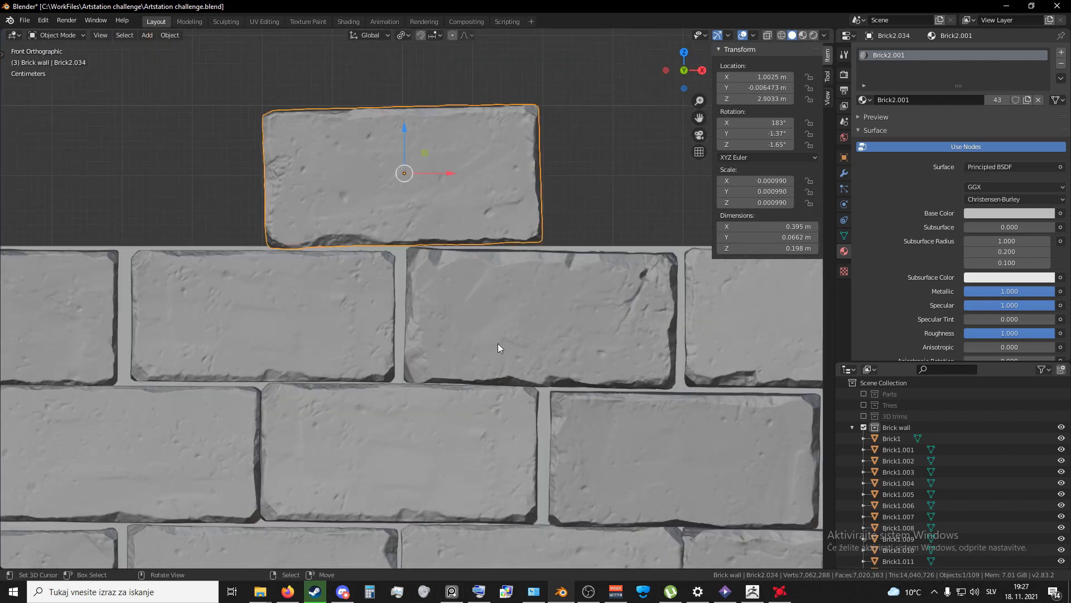
pyautogui.scroll(-4, 497, 343)
# Step: Try rotating the leftmost copied brick above the top row
pyautogui.keyDown('shift'); pyautogui.moveTo(193, 264); pyautogui.dragTo(209, 229, button='middle'); pyautogui.keyUp('shift')
pyautogui.click(209, 228)
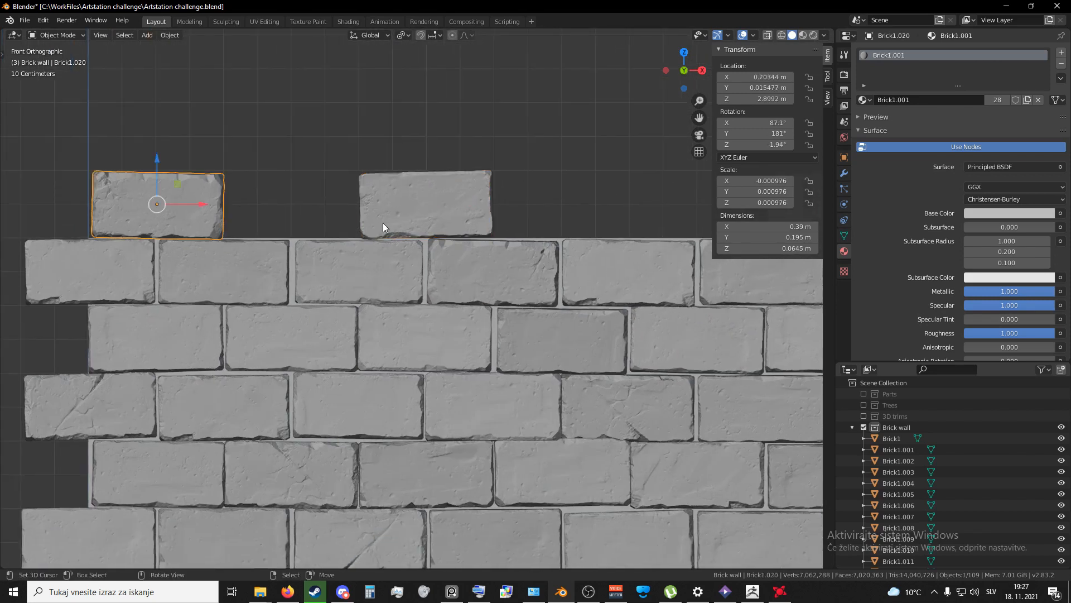
pyautogui.press('r')
pyautogui.click(387, 219)
pyautogui.press('r')
pyautogui.click(313, 200)
pyautogui.scroll(-1, 285, 275)
pyautogui.scroll(-1, 285, 274)
pyautogui.keyDown('shift'); pyautogui.moveTo(370, 304); pyautogui.dragTo(260, 233, button='middle'); pyautogui.keyUp('shift')
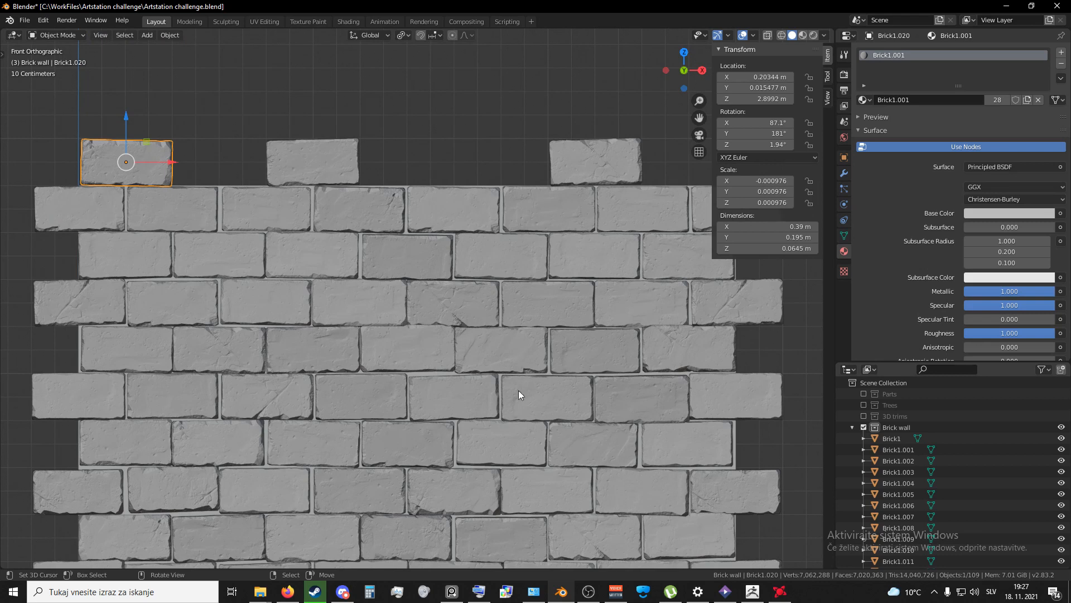
pyautogui.click(371, 395)
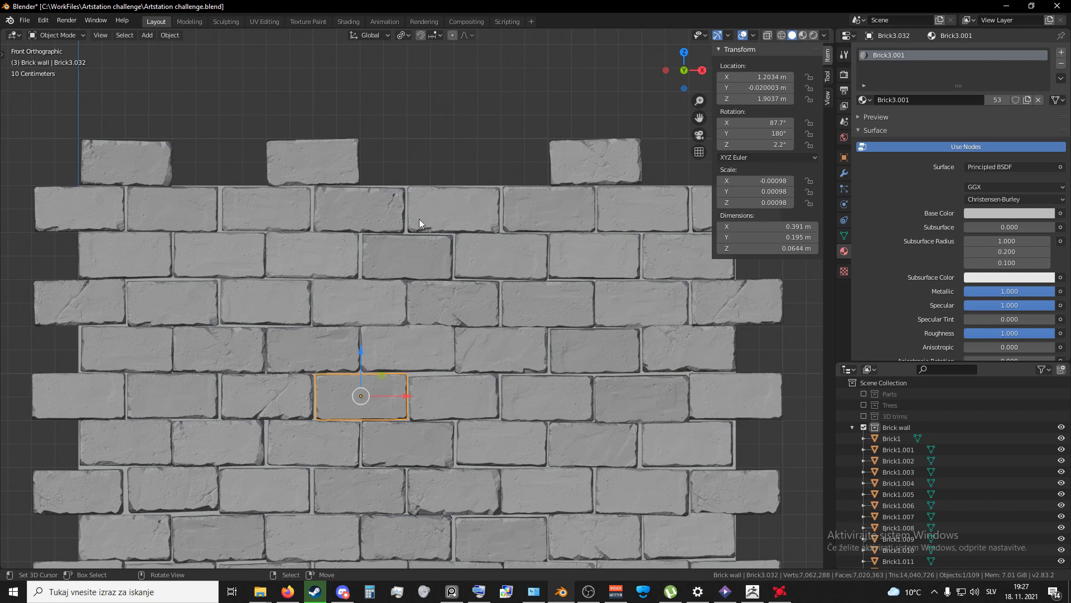
pyautogui.click(306, 157)
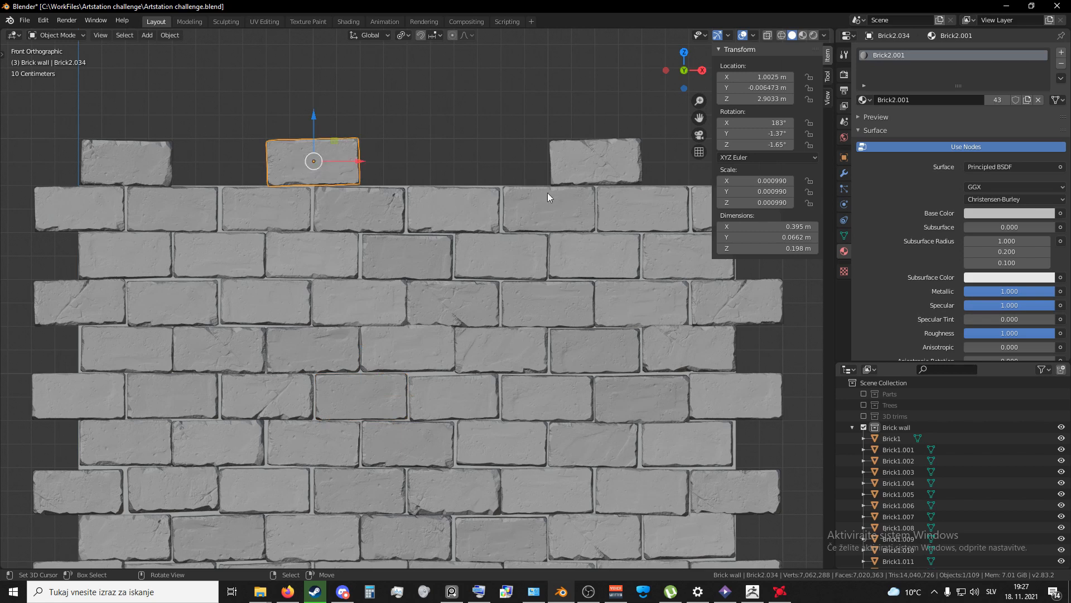
pyautogui.scroll(-5, 389, 296)
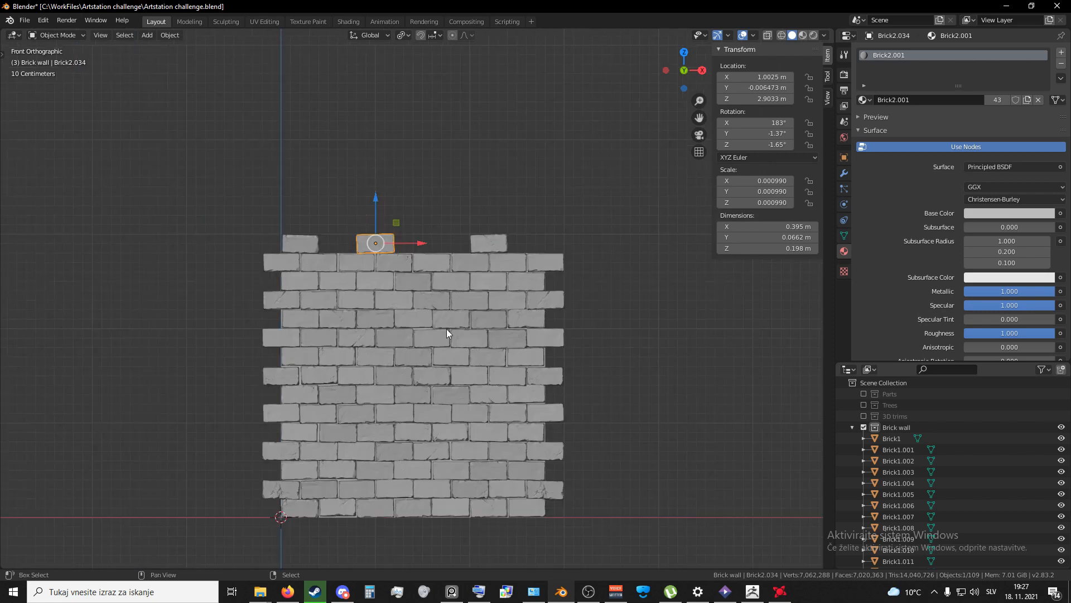
pyautogui.keyDown('shift'); pyautogui.moveTo(446, 329); pyautogui.dragTo(448, 268, button='middle'); pyautogui.keyUp('shift')
pyautogui.scroll(3, 448, 273)
pyautogui.keyDown('shift'); pyautogui.moveTo(364, 313); pyautogui.dragTo(351, 332, button='middle'); pyautogui.keyUp('shift')
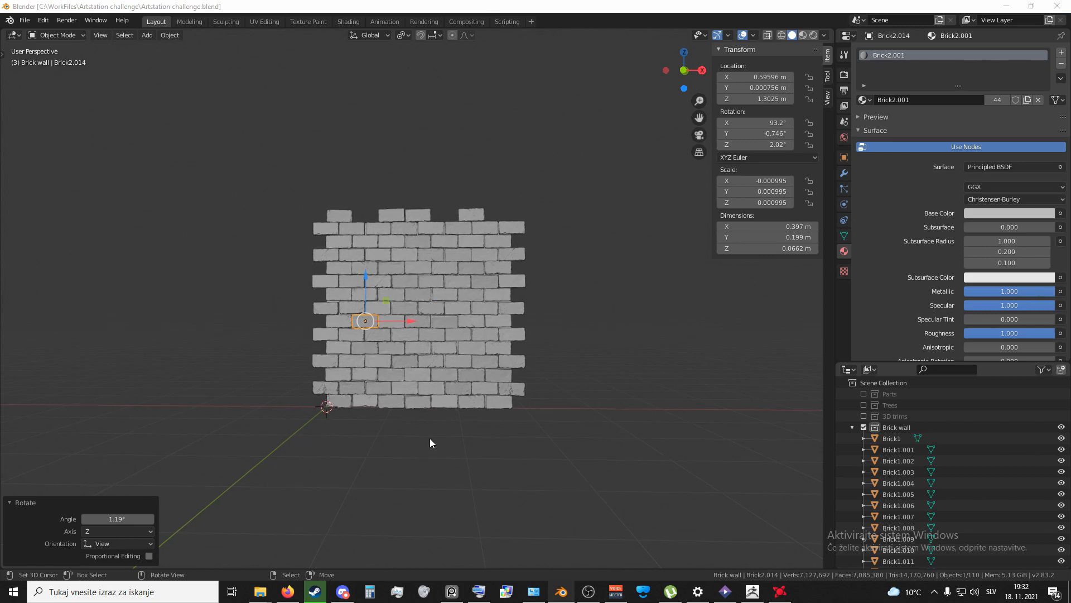
# Step: Delete the 2.8 m square reference plane behind the brick wall
pyautogui.moveTo(461, 371); pyautogui.dragTo(432, 383, button='middle')
pyautogui.scroll(-15, 424, 438)
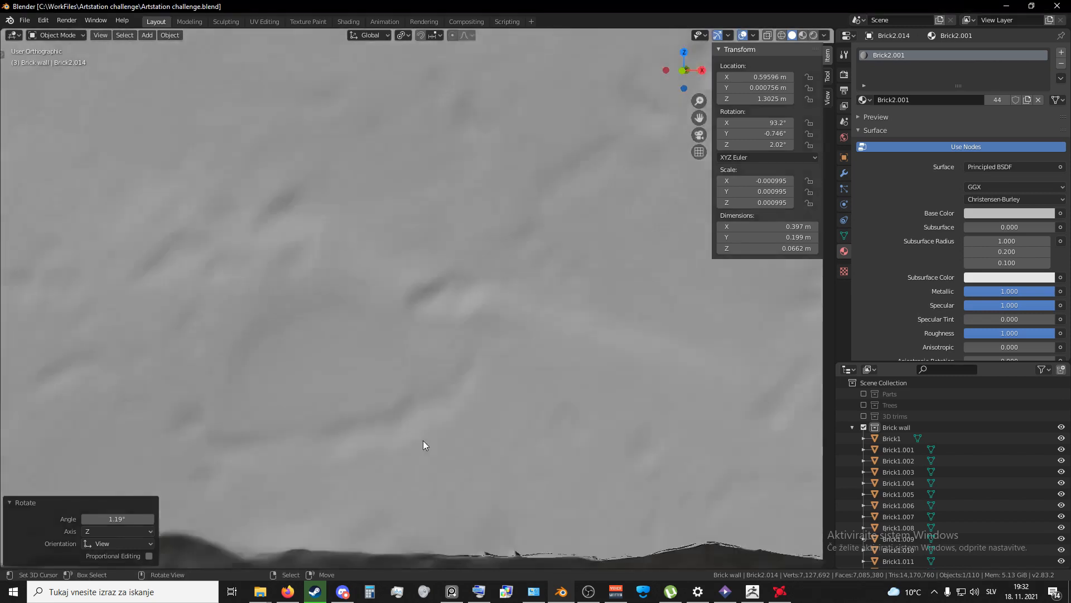
pyautogui.scroll(4, 419, 412)
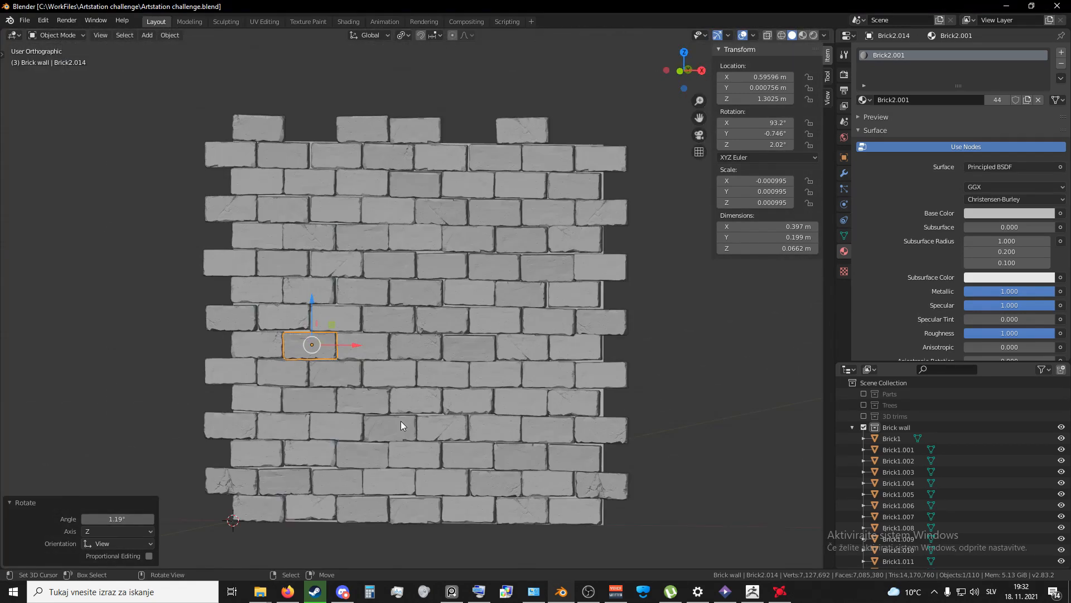
pyautogui.click(604, 400)
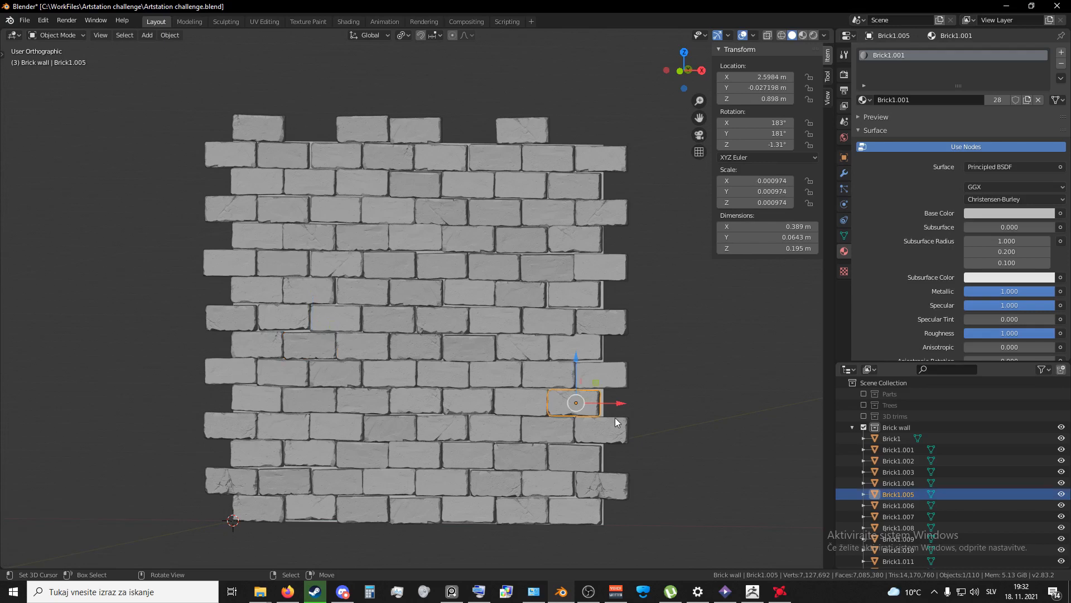
pyautogui.click(603, 406)
pyautogui.keyDown('shift'); pyautogui.moveTo(578, 396); pyautogui.dragTo(540, 380, button='middle'); pyautogui.keyUp('shift')
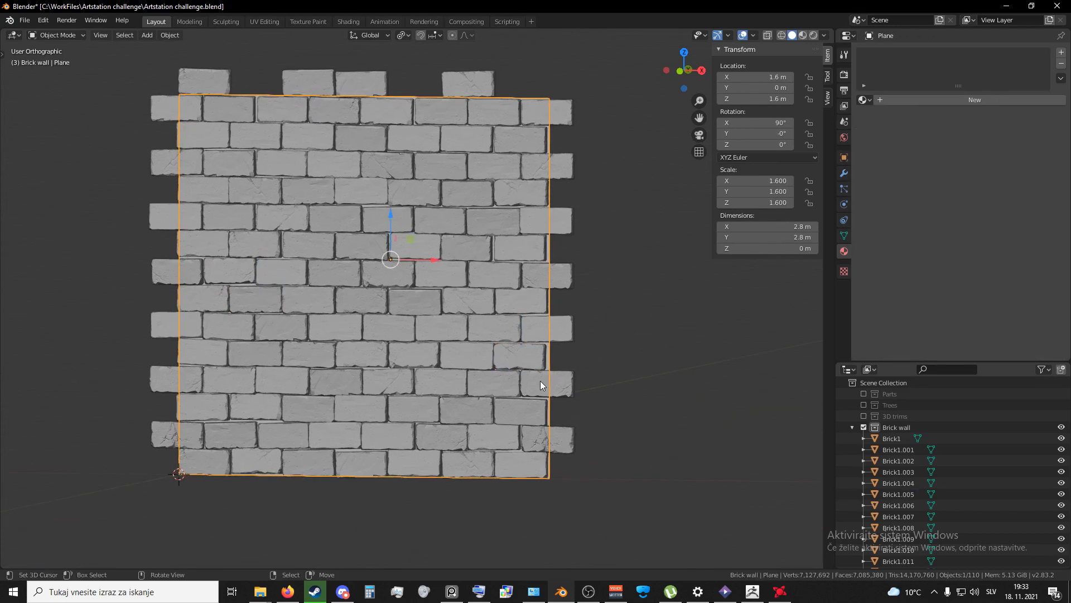
pyautogui.press('Delete')
pyautogui.scroll(-1, 368, 404)
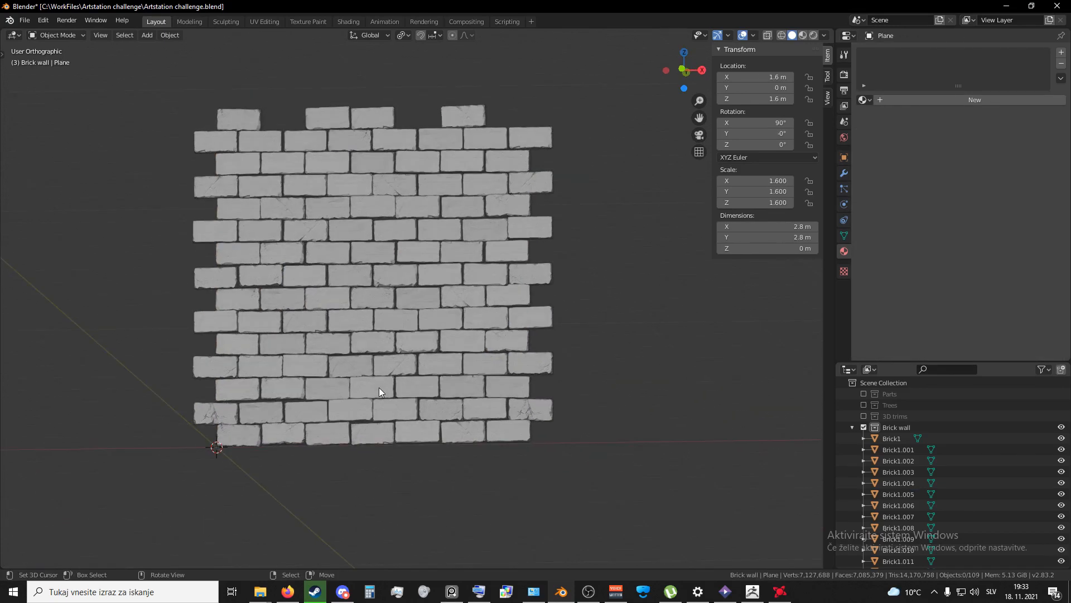
# Step: Randomly select 20% of the bricks with Select Random
pyautogui.press('F3')
pyautogui.write('Randomize Transform')
pyautogui.write('select rand')
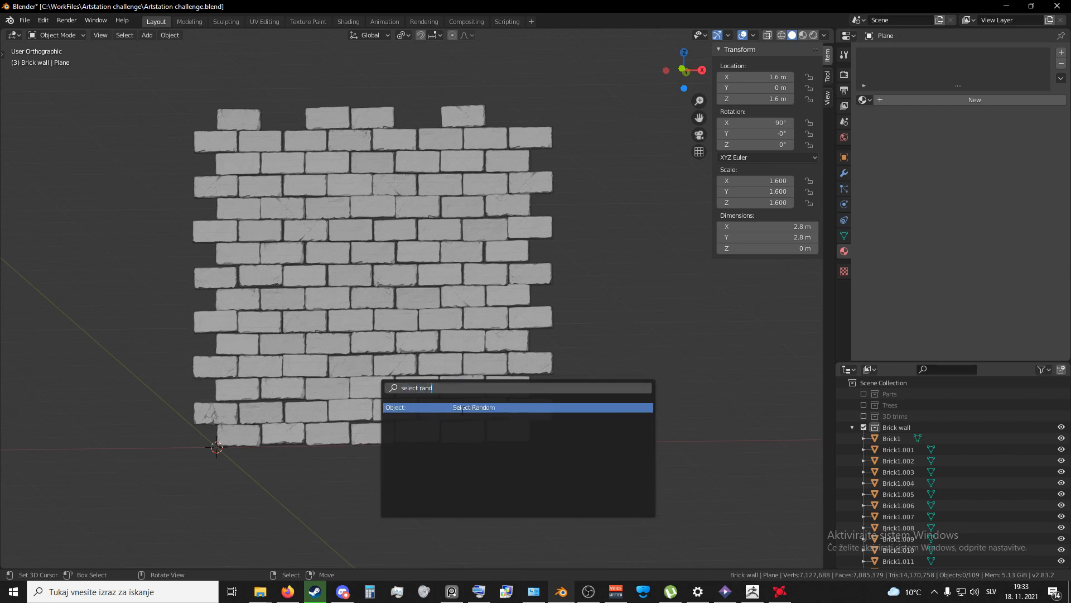
pyautogui.click(457, 409)
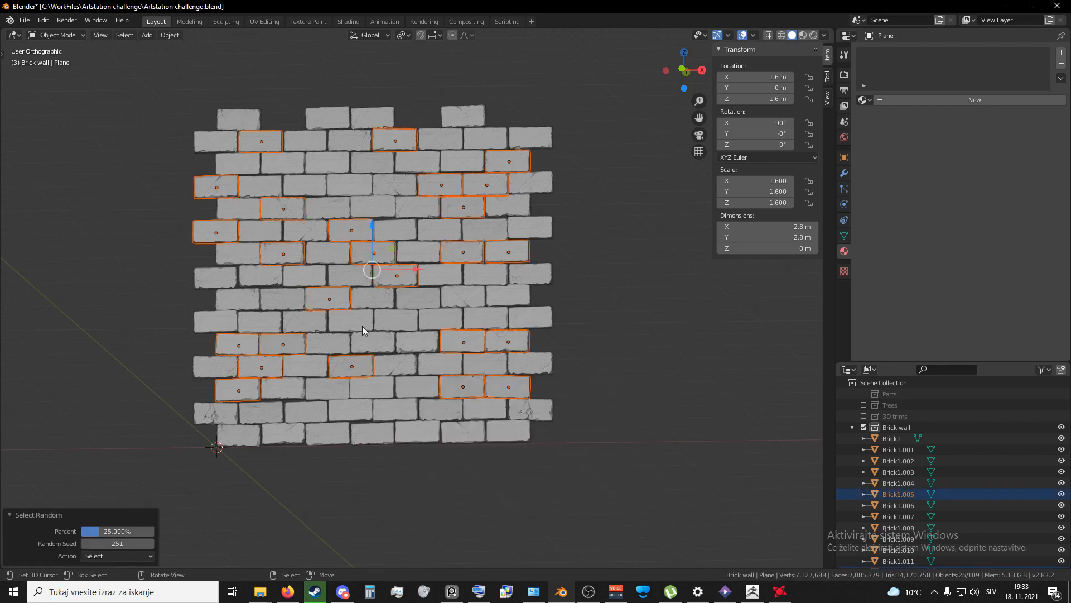
pyautogui.doubleClick(115, 531)
pyautogui.write('20')
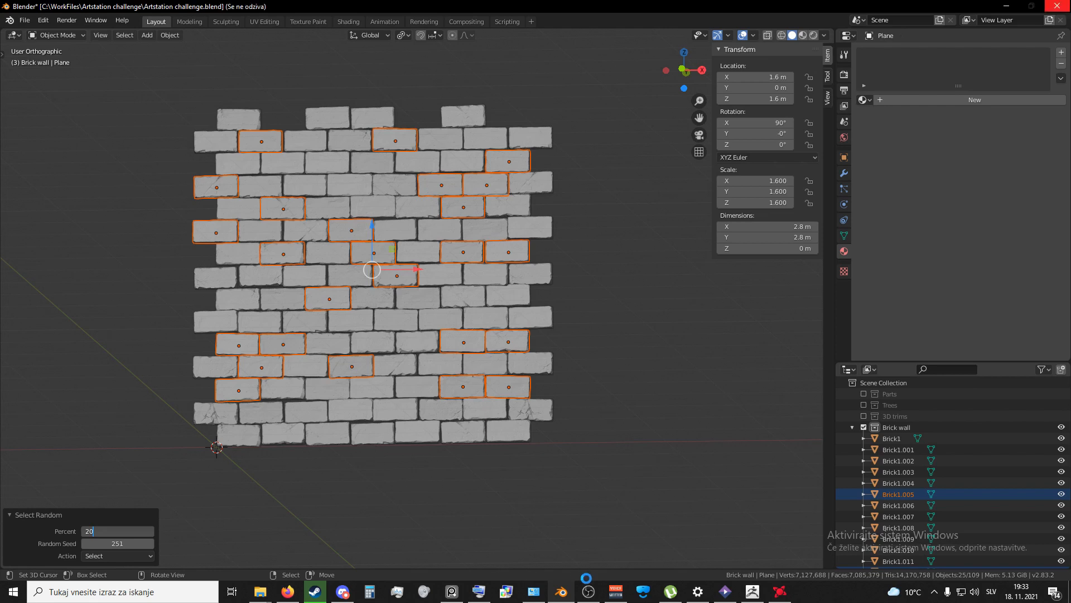
pyautogui.moveTo(587, 593)
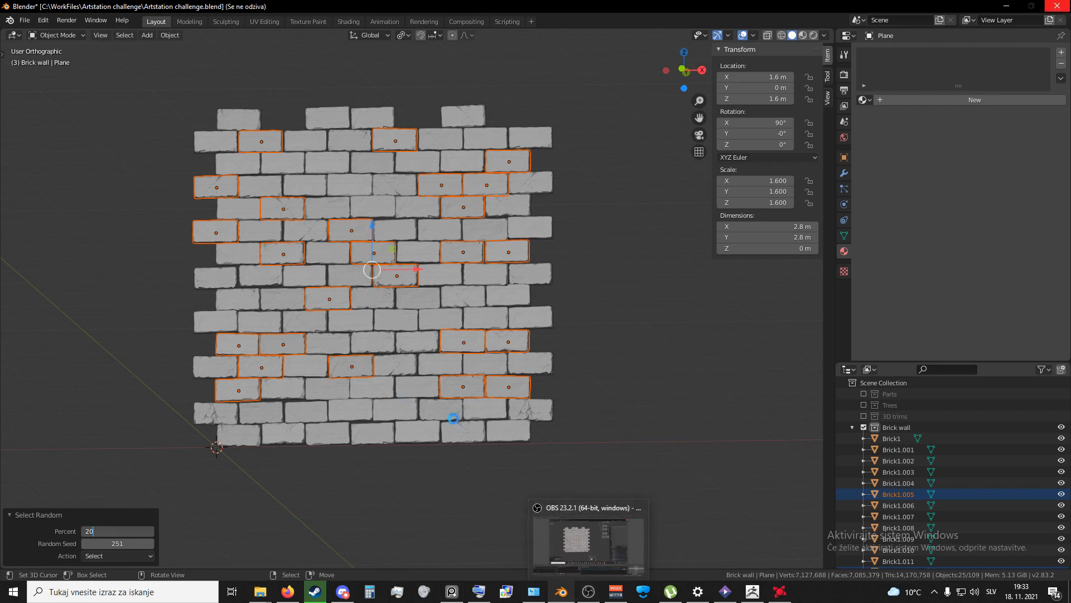
# Step: Join the randomly selected bricks into one object, using the rightmost brick of the fifth row from the bottom as the active one
pyautogui.moveTo(436, 434); pyautogui.dragTo(440, 450, button='middle')
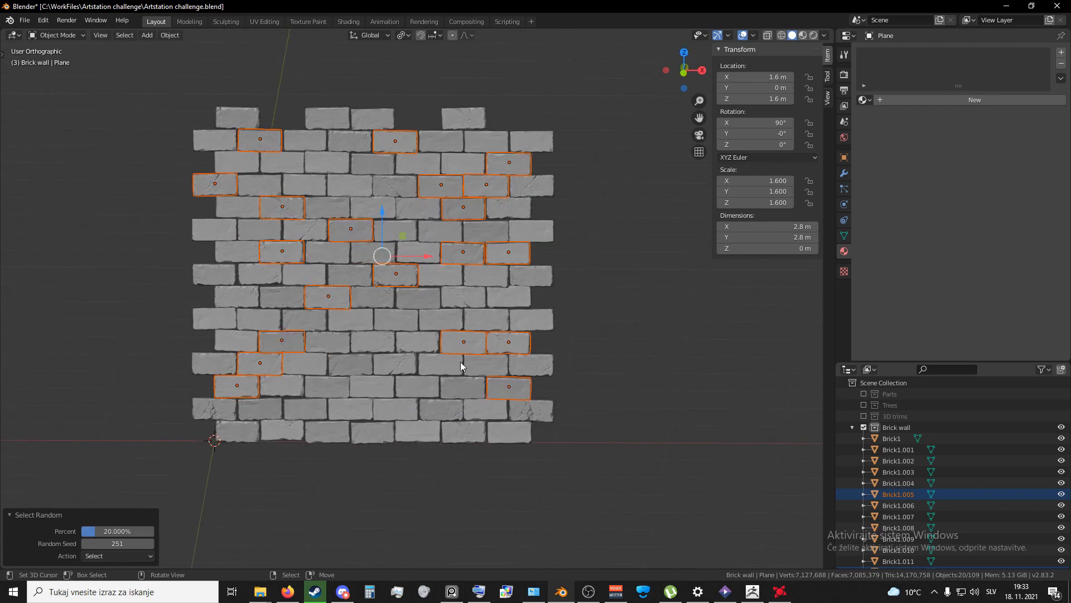
pyautogui.keyDown('shift'); pyautogui.click(505, 342); pyautogui.keyUp('shift')
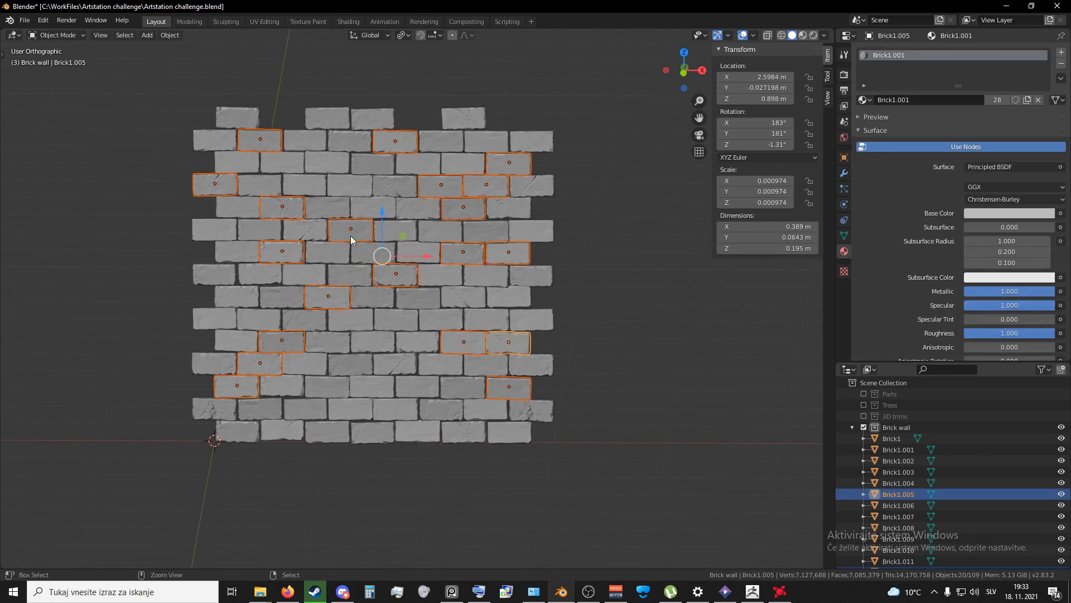
pyautogui.hotkey('ctrl', 'j')
pyautogui.moveTo(448, 411)
pyautogui.mouseDown(button='middle')
pyautogui.moveTo(417, 407)
pyautogui.moveTo(445, 421)
pyautogui.moveTo(463, 462)
pyautogui.moveTo(437, 429)
pyautogui.mouseUp(button='middle')
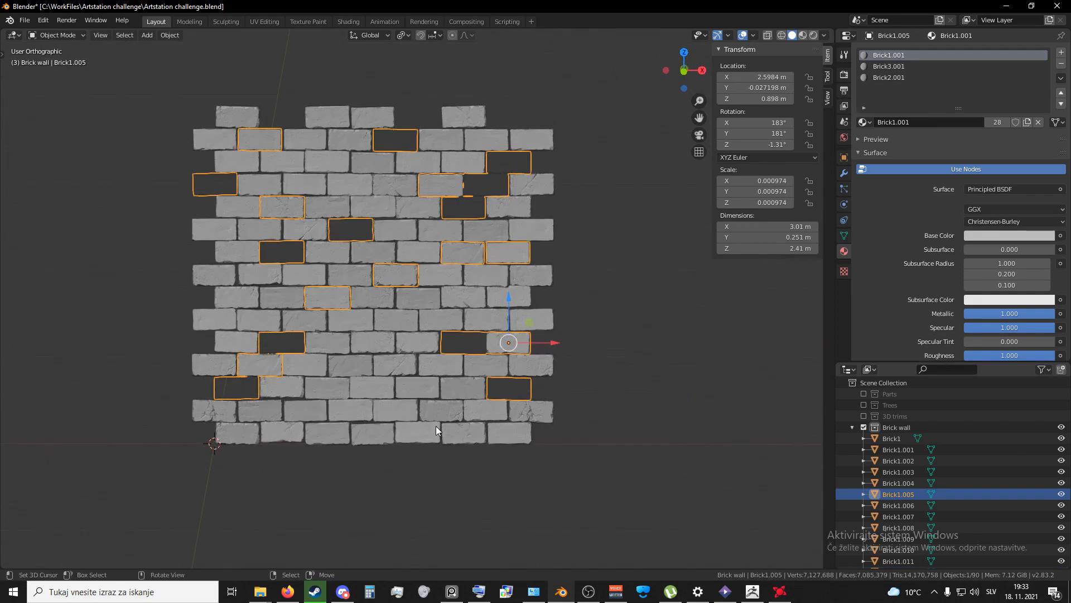
pyautogui.moveTo(358, 447)
pyautogui.mouseDown(button='middle')
pyautogui.moveTo(354, 454)
pyautogui.moveTo(352, 435)
pyautogui.mouseUp(button='middle')
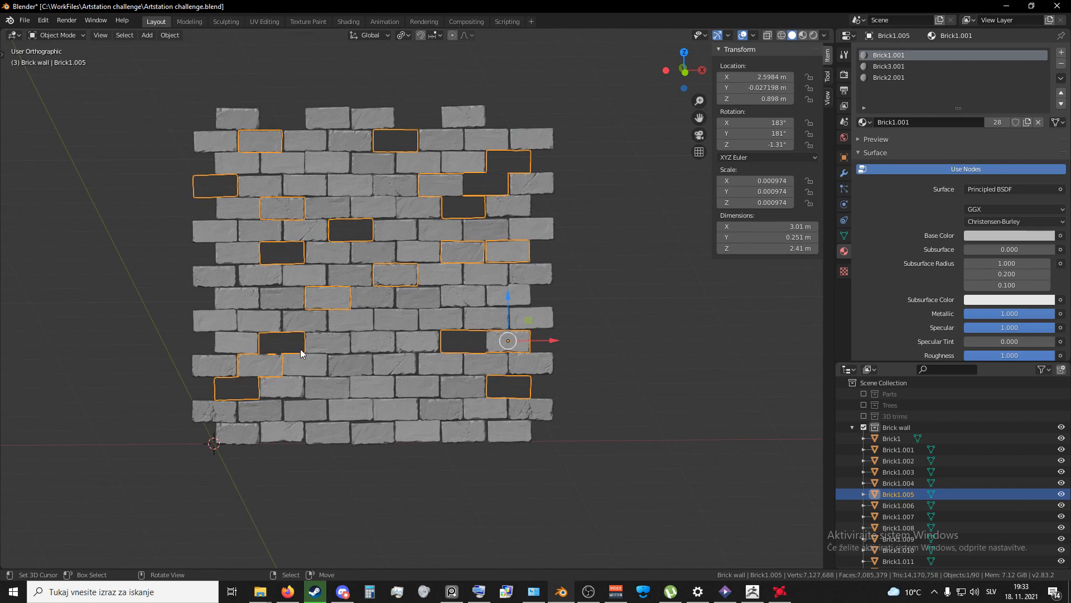
# Step: Check the joined bricks from front and back for inverted faces and recalculate the normals of their whole mesh
pyautogui.scroll(3, 478, 374)
pyautogui.moveTo(506, 385)
pyautogui.mouseDown(button='middle')
pyautogui.moveTo(465, 377)
pyautogui.moveTo(518, 389)
pyautogui.mouseUp(button='middle')
pyautogui.moveTo(502, 428)
pyautogui.mouseDown(button='middle')
pyautogui.moveTo(493, 426)
pyautogui.moveTo(504, 408)
pyautogui.mouseUp(button='middle')
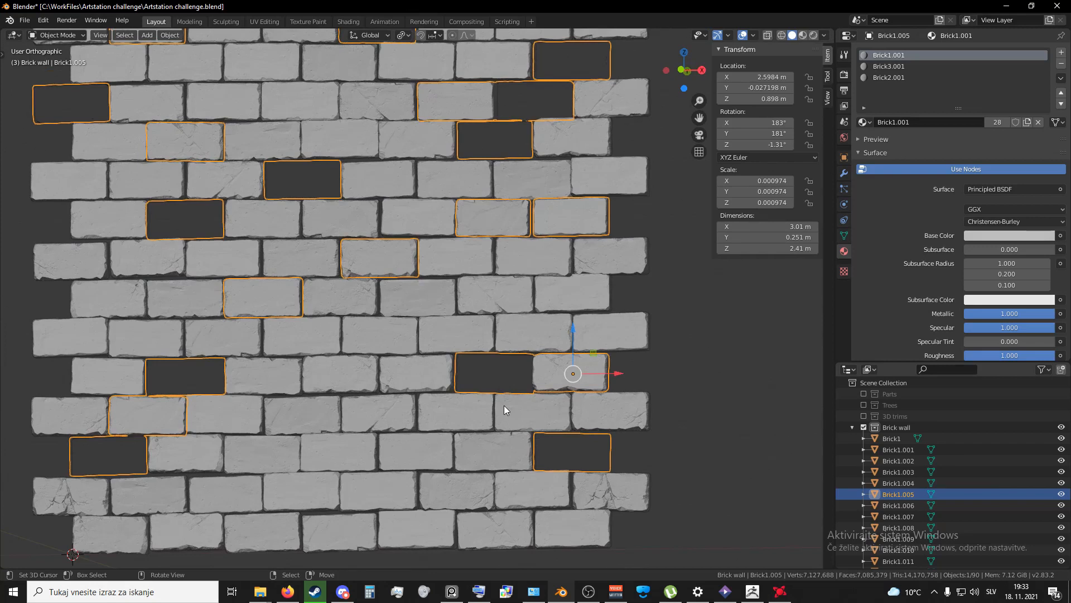
pyautogui.moveTo(505, 366); pyautogui.dragTo(206, 368, button='middle')
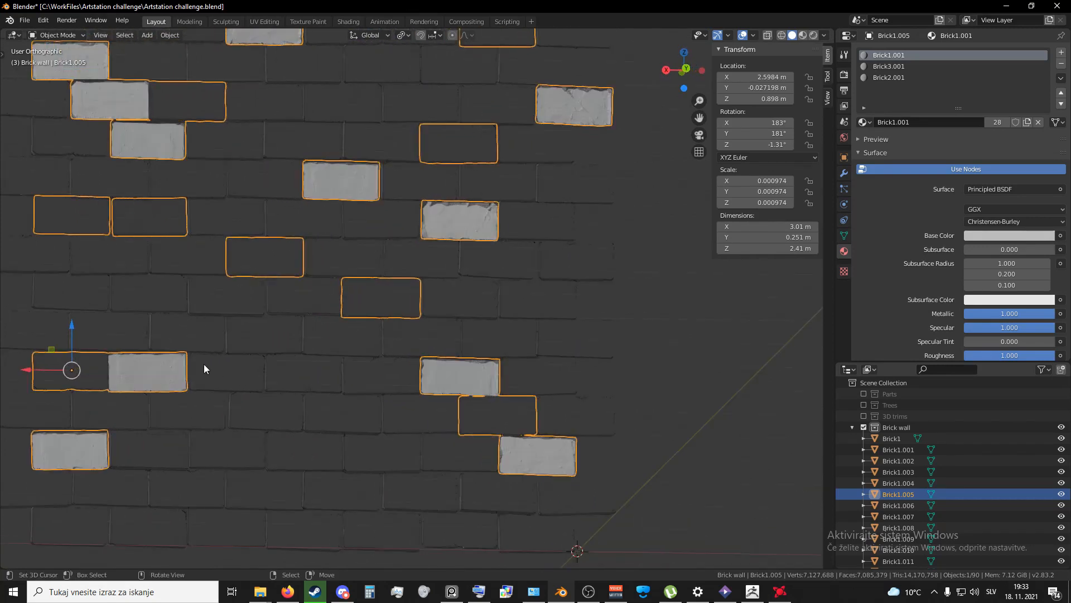
pyautogui.moveTo(403, 236); pyautogui.dragTo(407, 353, button='middle')
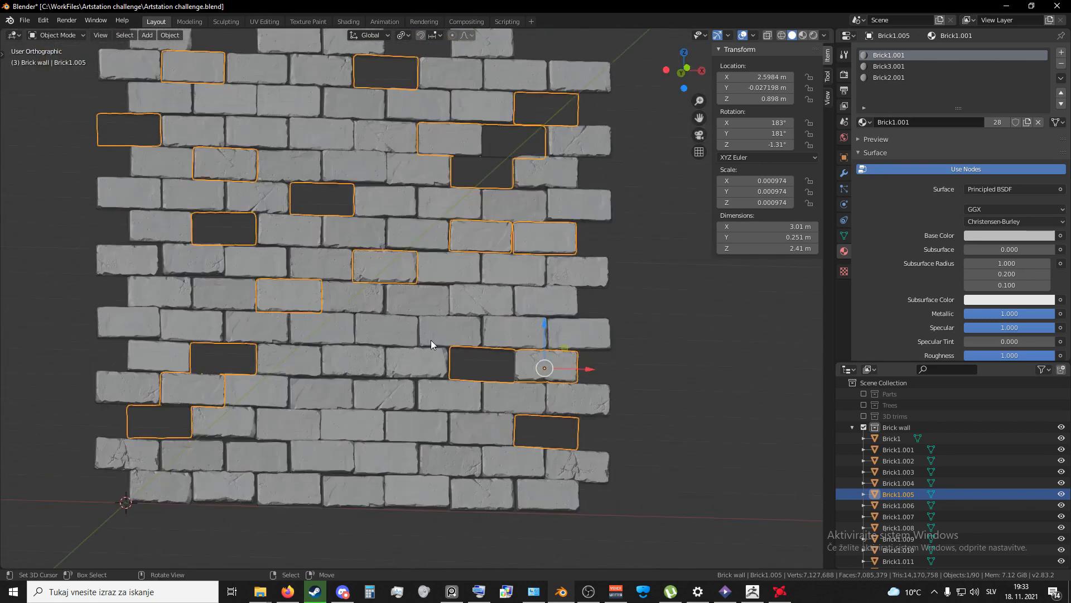
pyautogui.press('Tab')
pyautogui.hotkey('shift', 'n')
pyautogui.scroll(1, 431, 340)
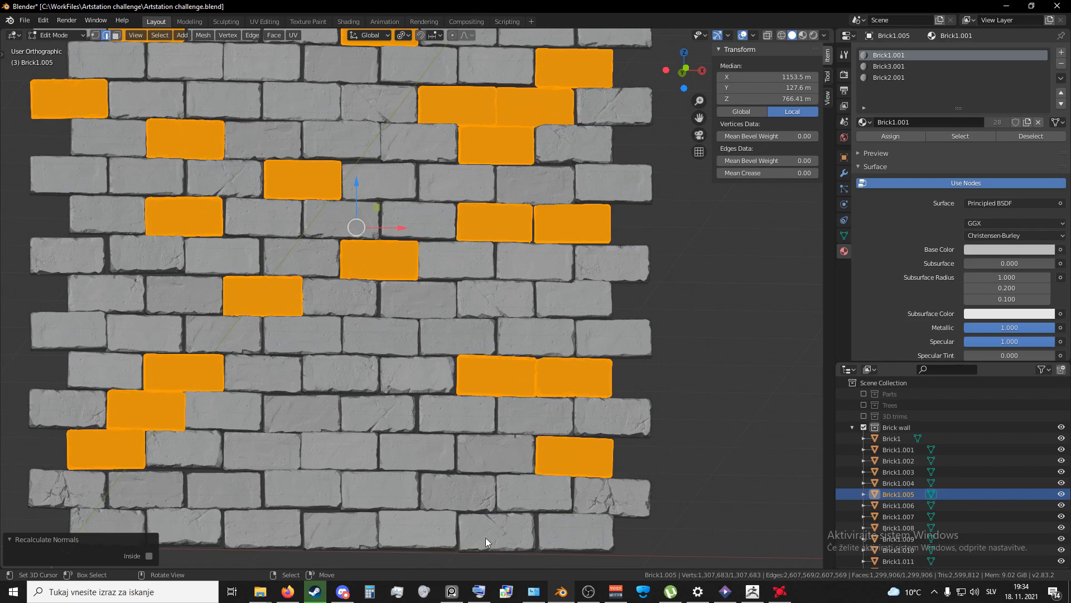
pyautogui.click(588, 591)
pyautogui.click(589, 591)
pyautogui.moveTo(458, 404); pyautogui.dragTo(424, 402, button='middle')
pyautogui.press('F3')
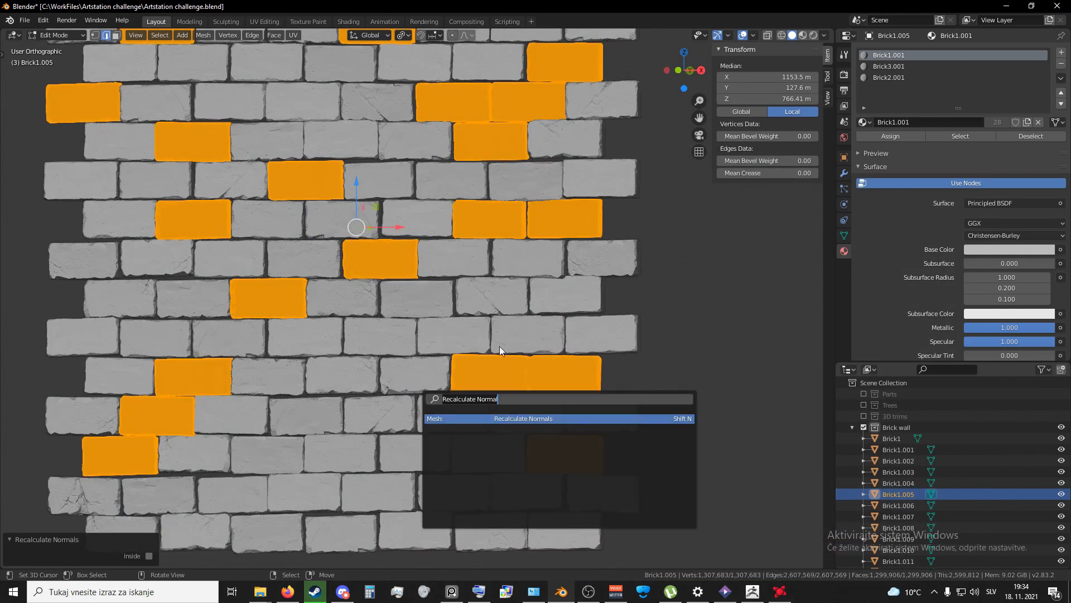
pyautogui.click(588, 592)
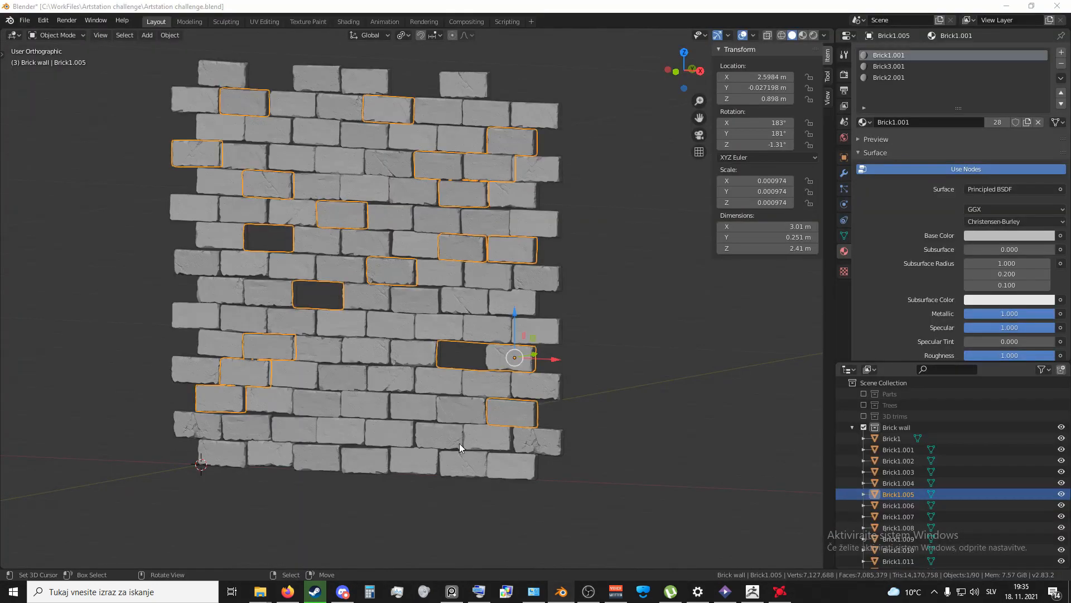
# Step: In face selection mode, select all linked faces of the three joined bricks whose normals are still inverted
pyautogui.scroll(1, 456, 450)
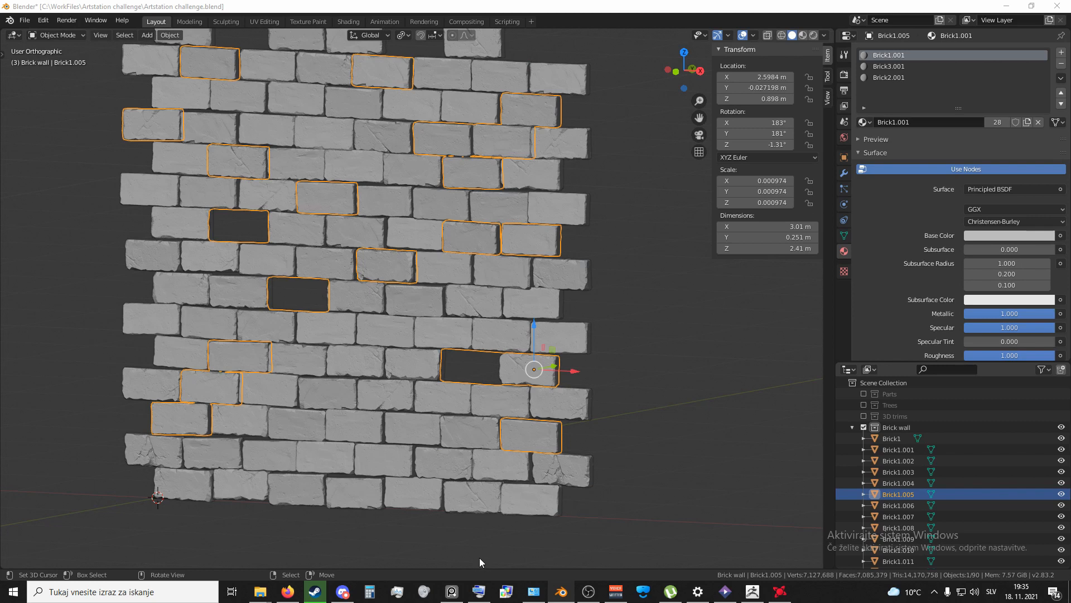
pyautogui.click(588, 592)
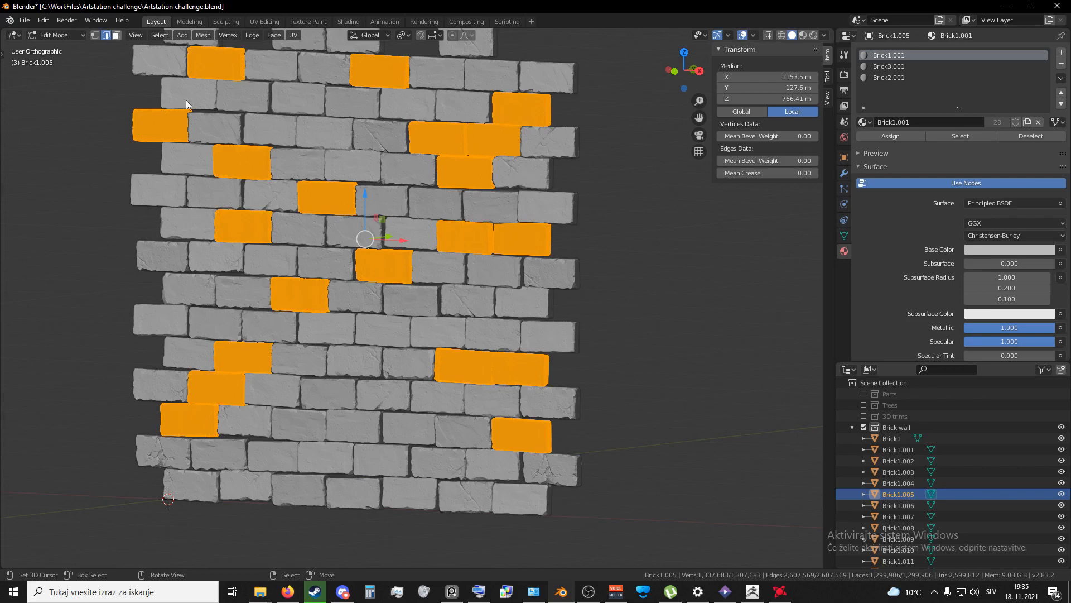
pyautogui.press('3')
pyautogui.moveTo(279, 239); pyautogui.dragTo(323, 290, button='middle')
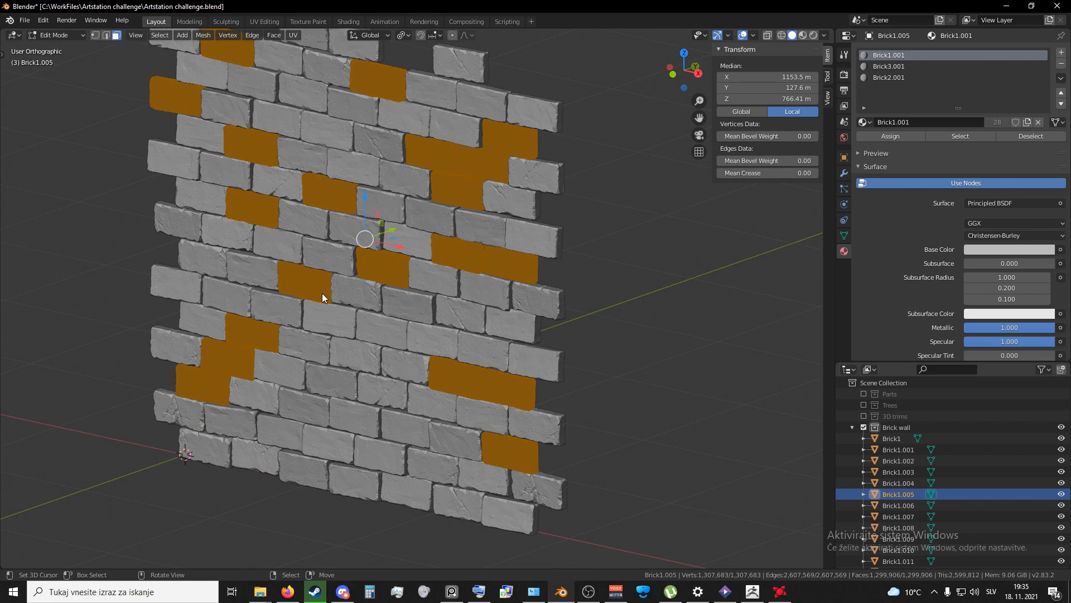
pyautogui.hotkey('alt', 'Tab')
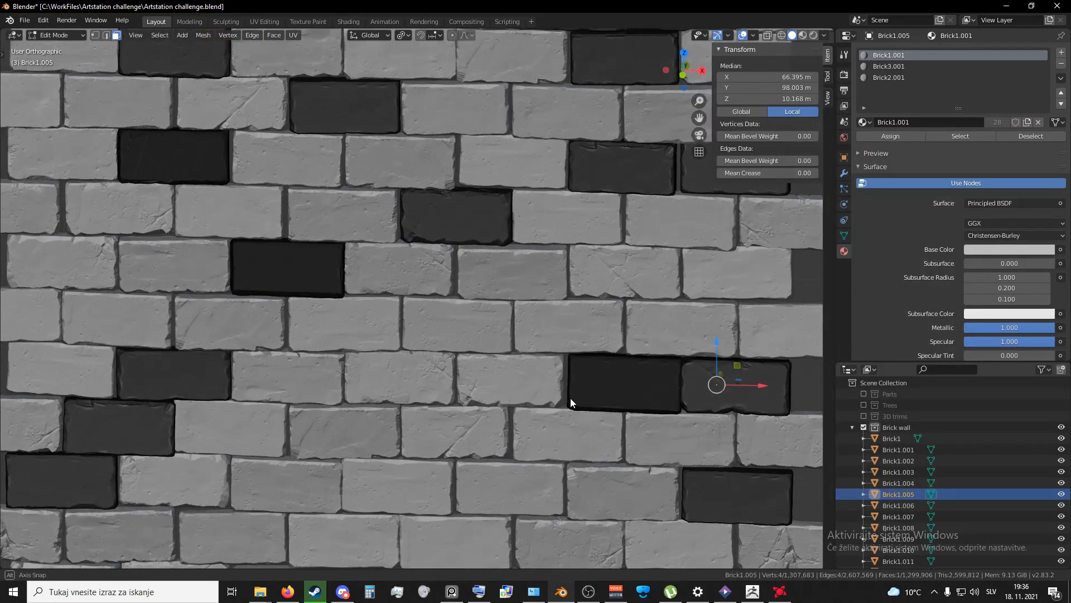
pyautogui.moveTo(570, 402); pyautogui.dragTo(612, 402, button='middle')
pyautogui.click(614, 399)
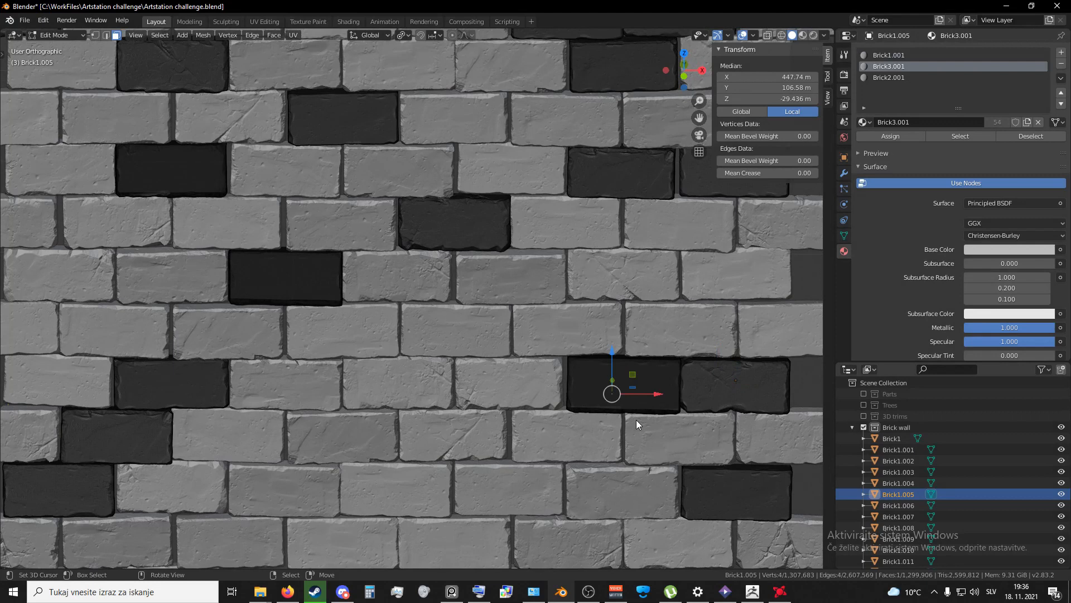
pyautogui.keyDown('shift'); pyautogui.click(290, 286); pyautogui.keyUp('shift')
pyautogui.keyDown('shift'); pyautogui.click(181, 175); pyautogui.keyUp('shift')
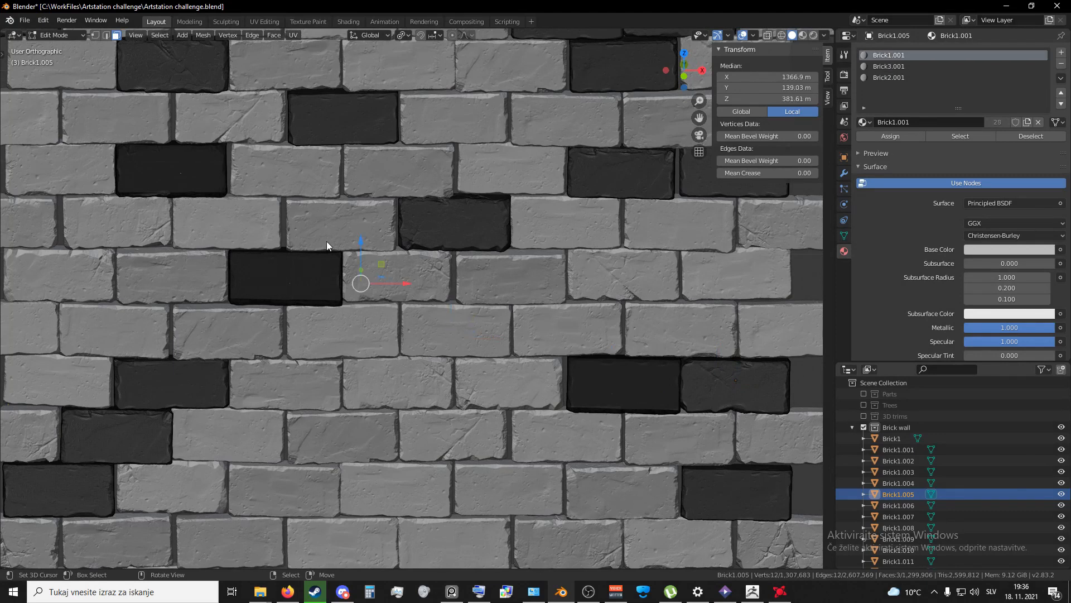
pyautogui.press('ctrl')
pyautogui.hotkey('ctrl', 'l')
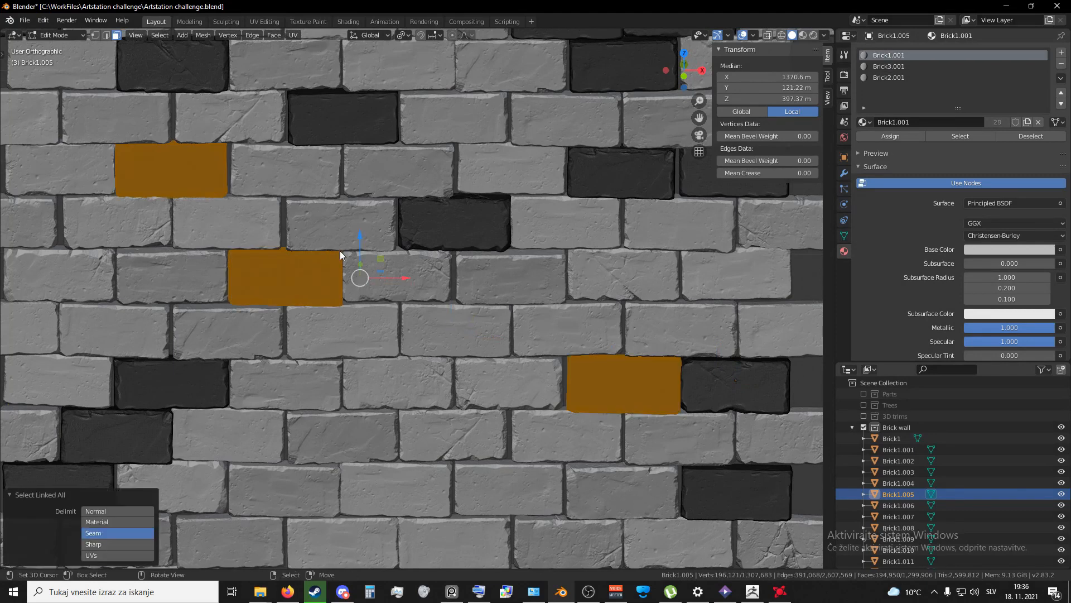
# Step: Flip the normals of the three selected bricks and return to Object Mode
pyautogui.press('F3')
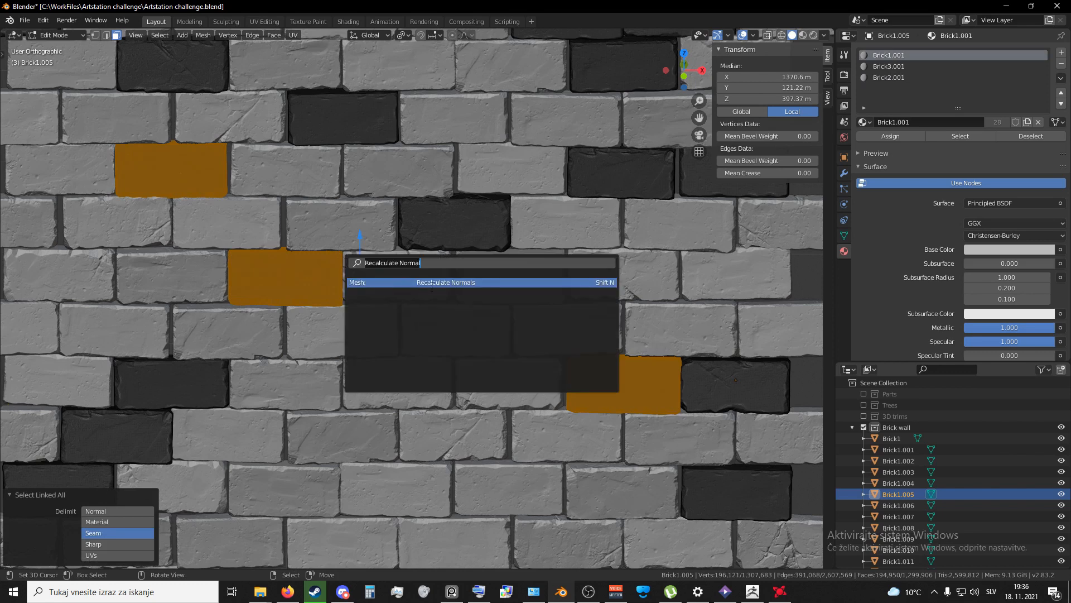
pyautogui.moveTo(437, 263); pyautogui.dragTo(296, 263)
pyautogui.write('flip normals')
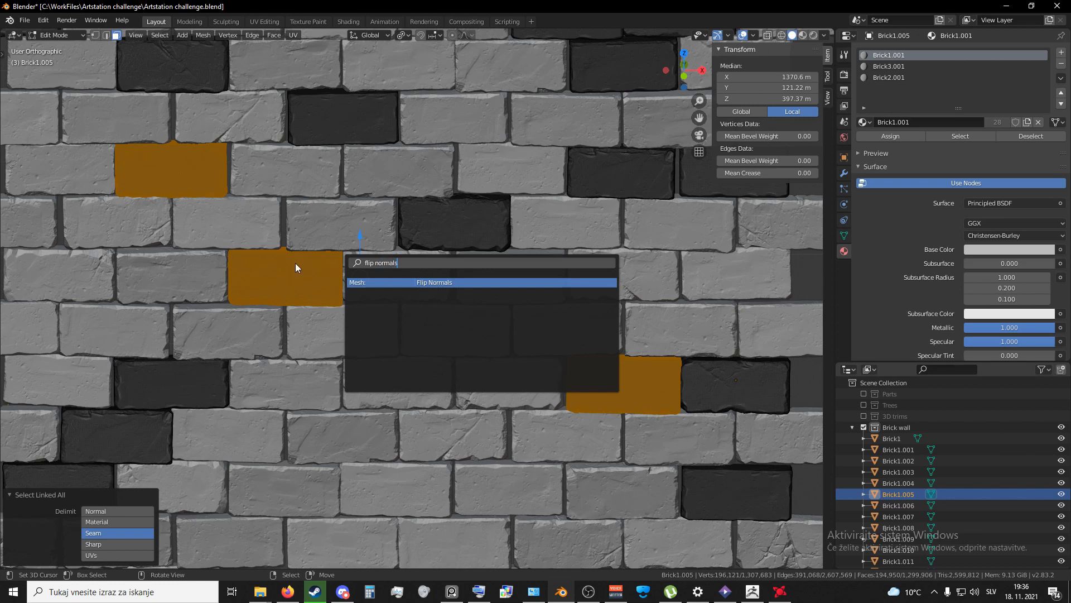
pyautogui.press('Return')
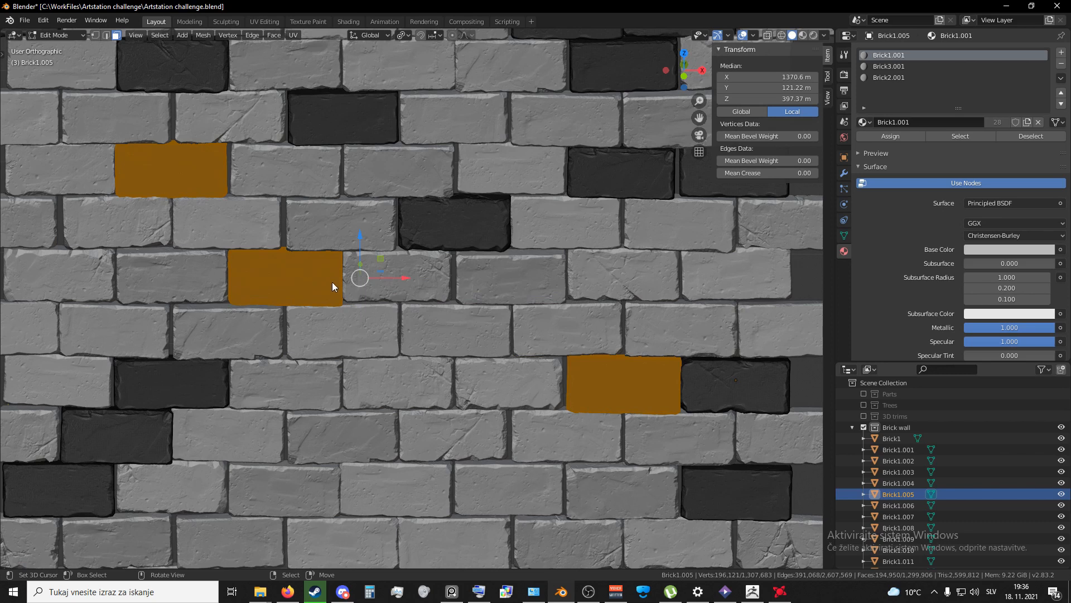
pyautogui.scroll(-3, 335, 287)
pyautogui.moveTo(427, 285); pyautogui.dragTo(416, 267, button='middle')
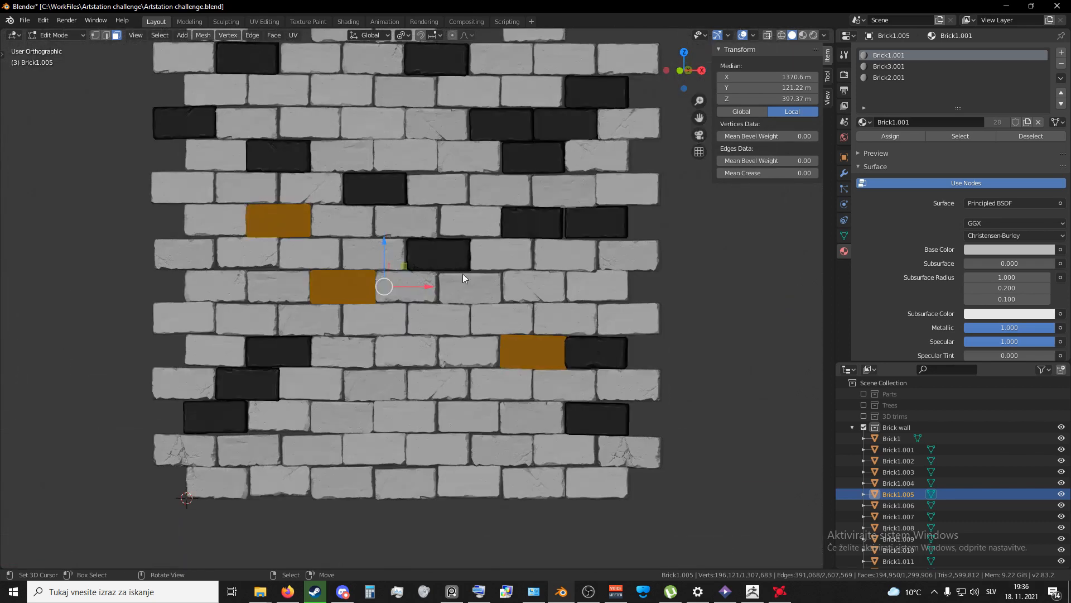
pyautogui.press('Tab')
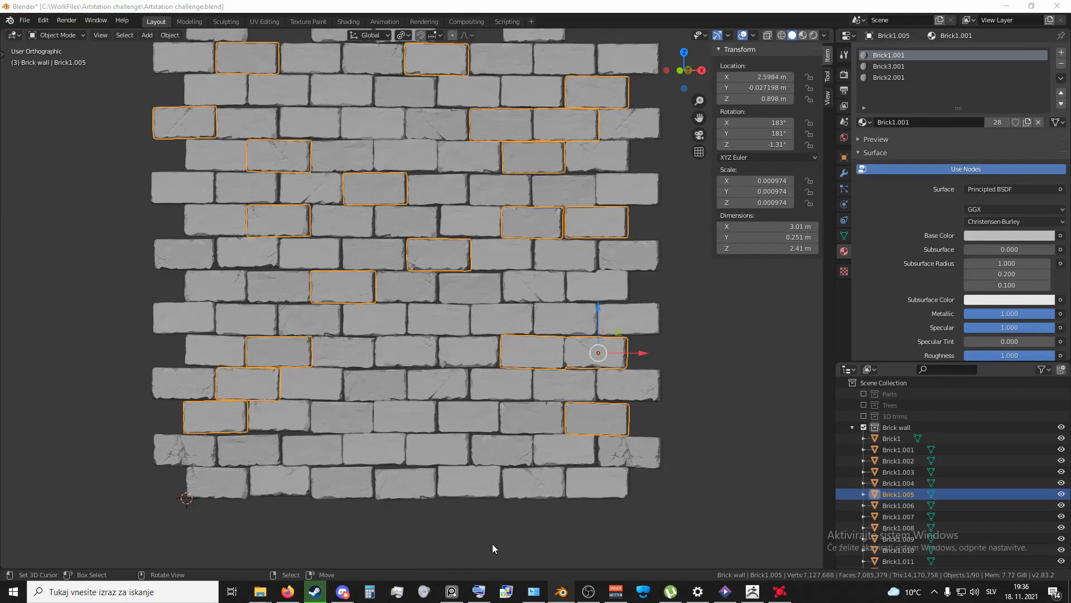
# Step: Switch the joined bricks to Vertex Paint mode and show the Draw brush's settings
pyautogui.moveTo(462, 327); pyautogui.dragTo(428, 347, button='middle')
pyautogui.click(62, 35)
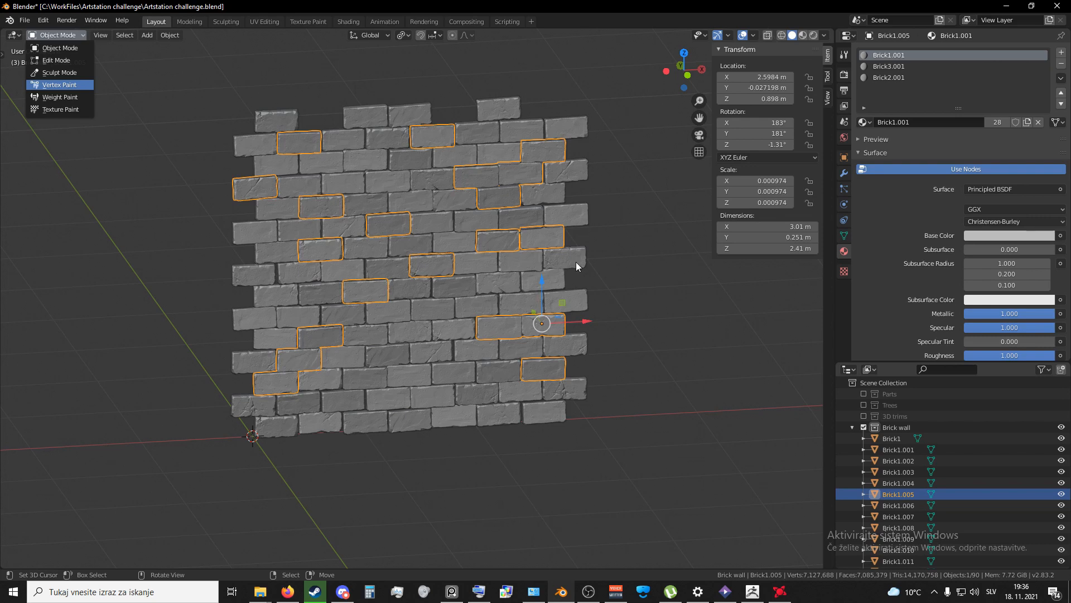
pyautogui.press('Return')
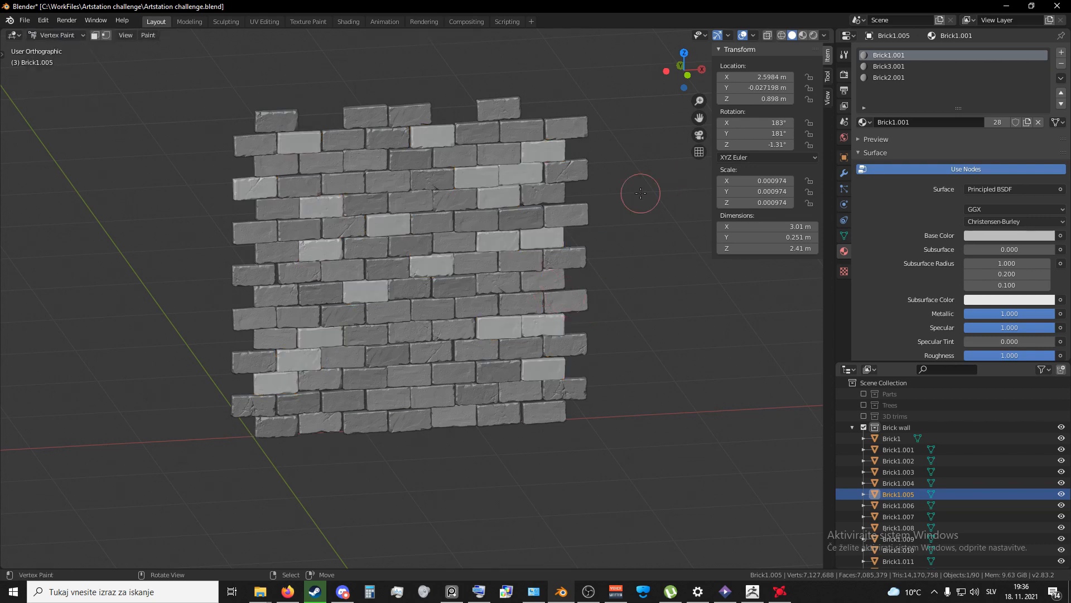
pyautogui.click(844, 54)
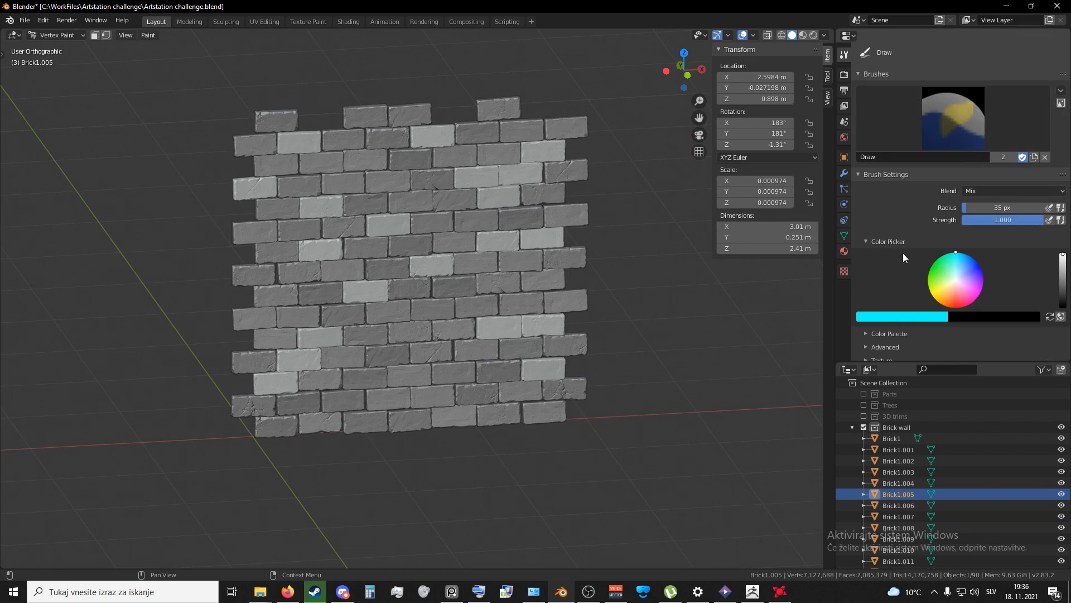
# Step: Set the Draw brush's colour to pure red using RGB values, removing the green and blue components
pyautogui.click(954, 289)
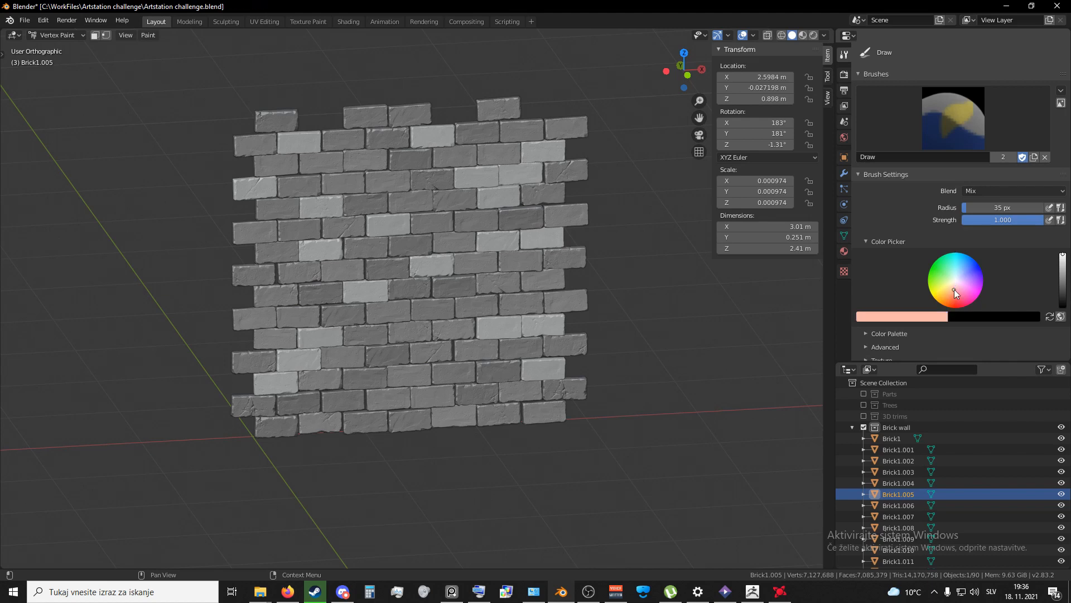
pyautogui.click(920, 315)
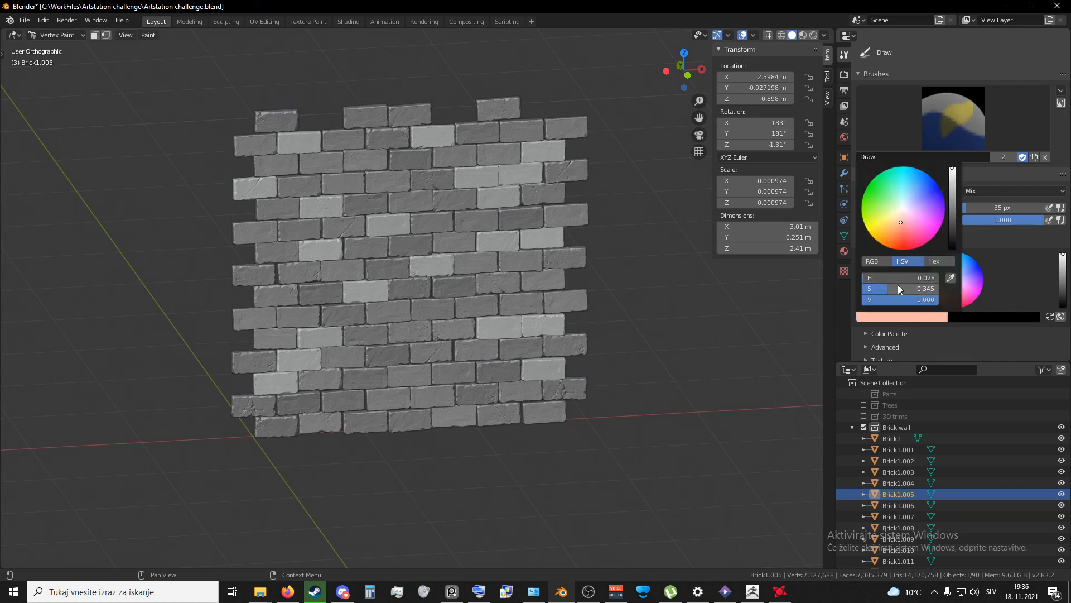
pyautogui.click(872, 260)
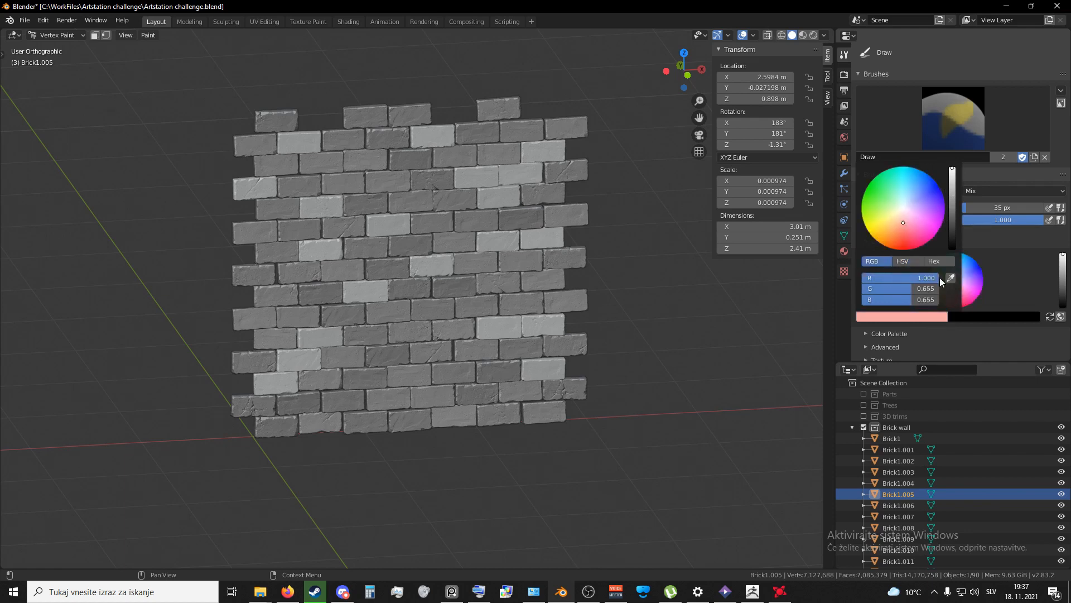
pyautogui.moveTo(893, 288); pyautogui.dragTo(861, 300)
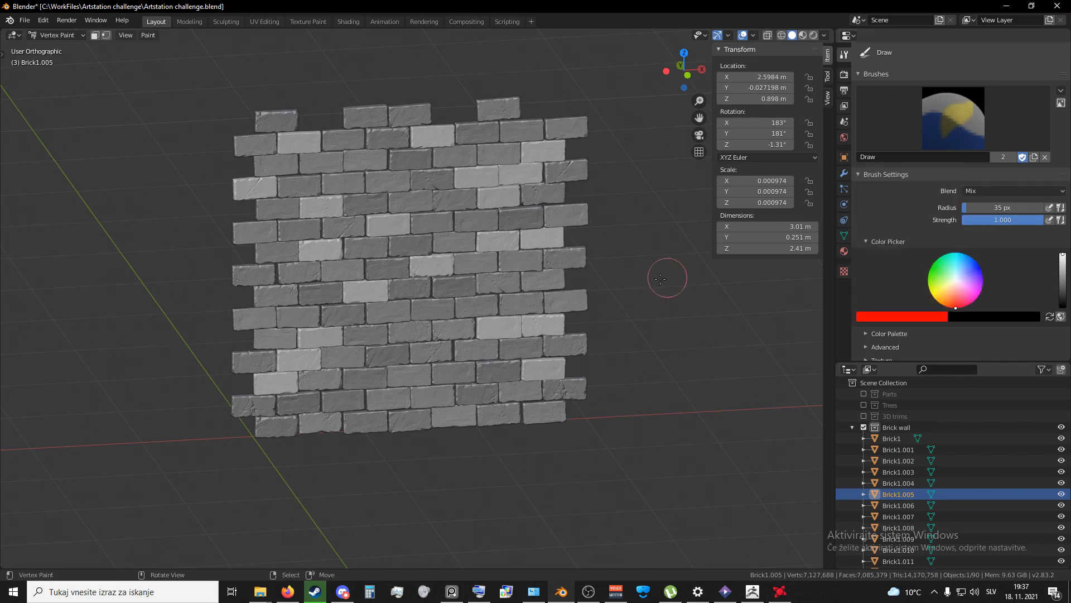
# Step: Fill the joined bricks with the red vertex colour and return to Object Mode
pyautogui.moveTo(660, 279); pyautogui.dragTo(585, 282, button='middle')
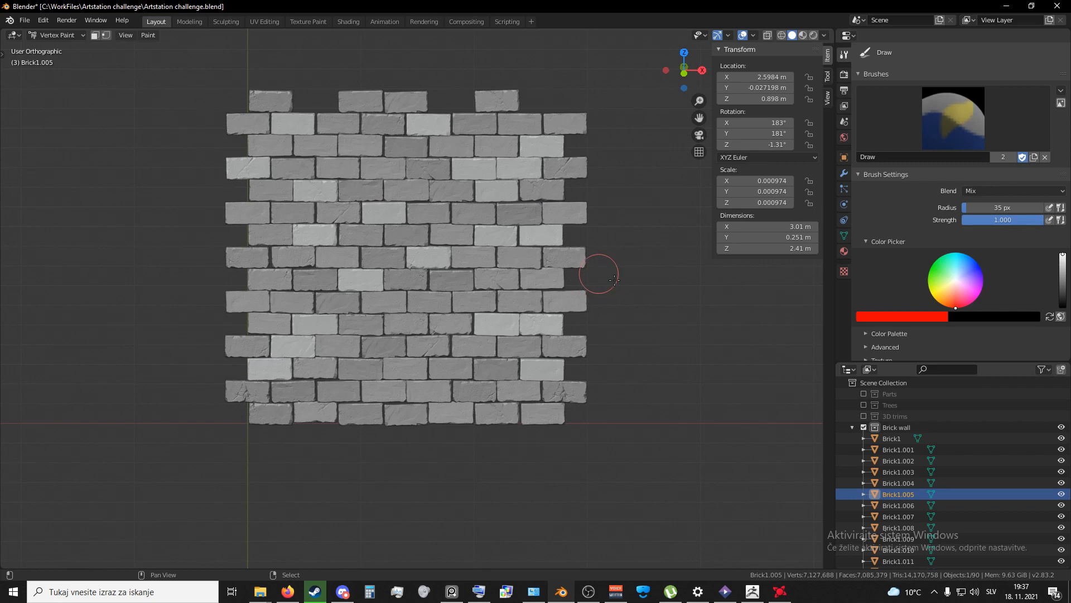
pyautogui.hotkey('shift', 'k')
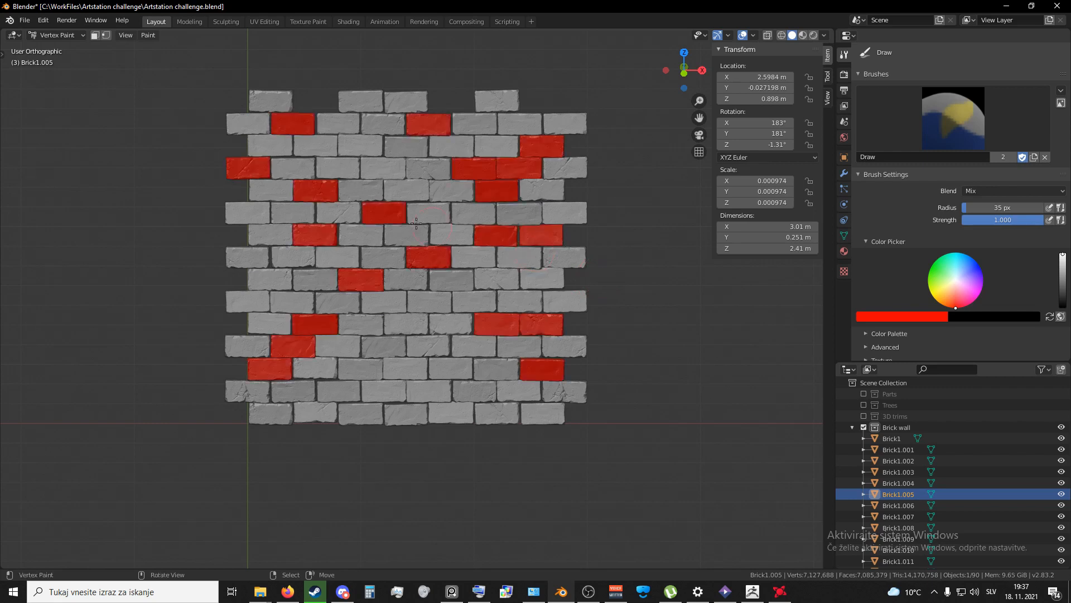
pyautogui.click(71, 36)
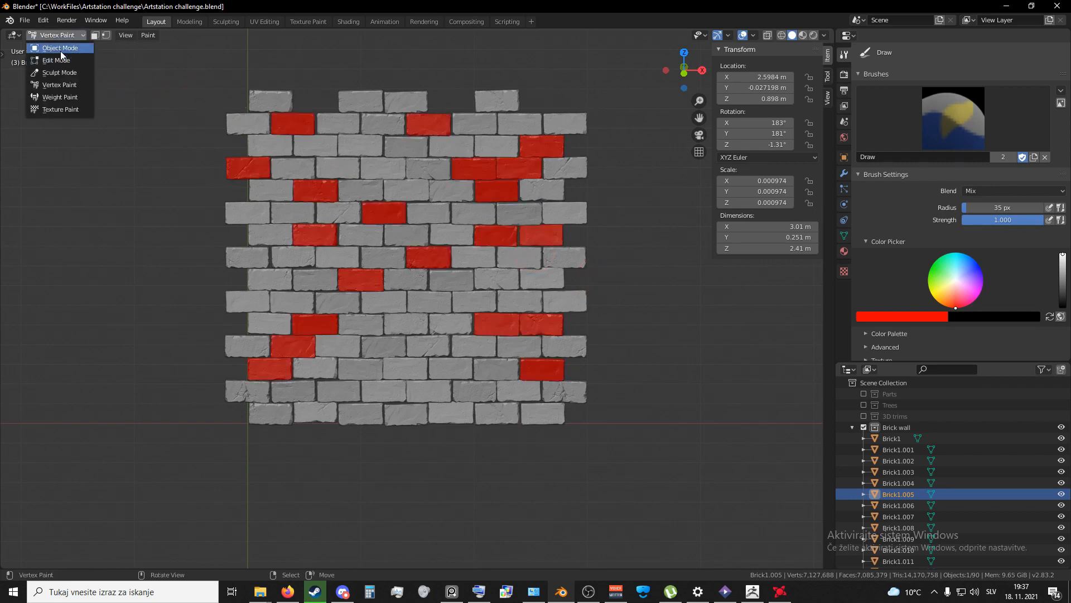
pyautogui.press('Return')
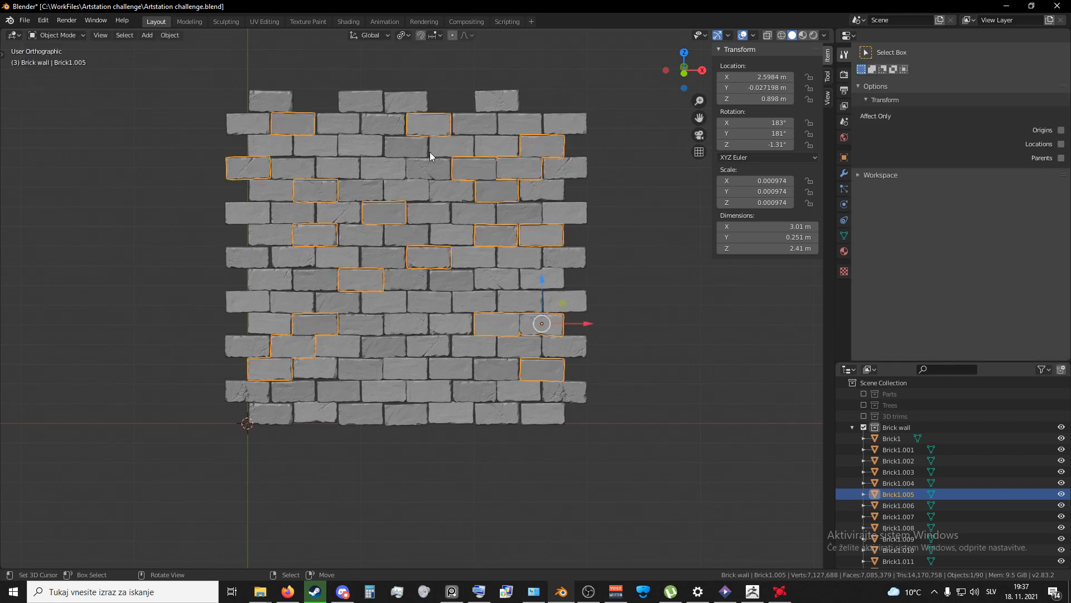
# Step: Hide the joined bricks painted red so only the remaining bricks of the wall are shown
pyautogui.moveTo(501, 233); pyautogui.dragTo(541, 234, button='middle')
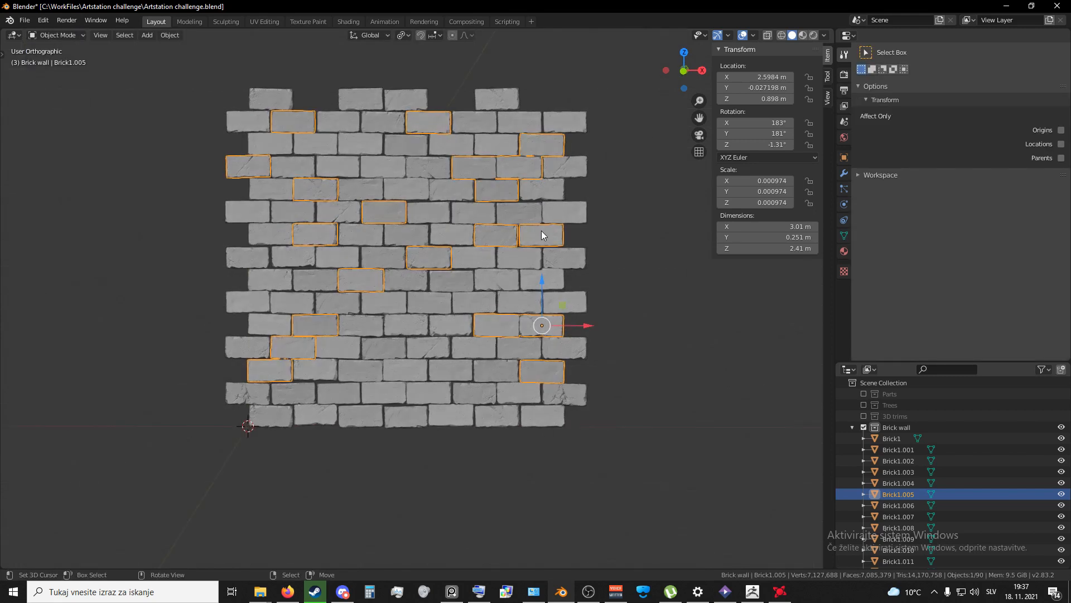
pyautogui.moveTo(554, 276); pyautogui.dragTo(447, 297, button='middle')
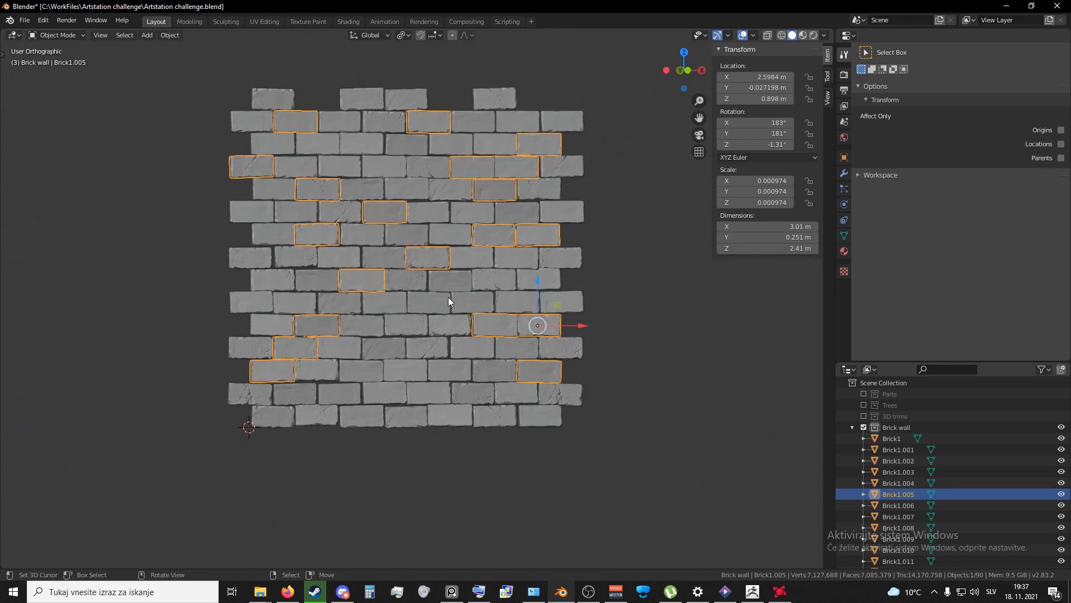
pyautogui.press('h')
pyautogui.moveTo(511, 319); pyautogui.dragTo(483, 306, button='middle')
# Step: Run Select Random on the remaining visible bricks with the percentage set to 25
pyautogui.press('F3')
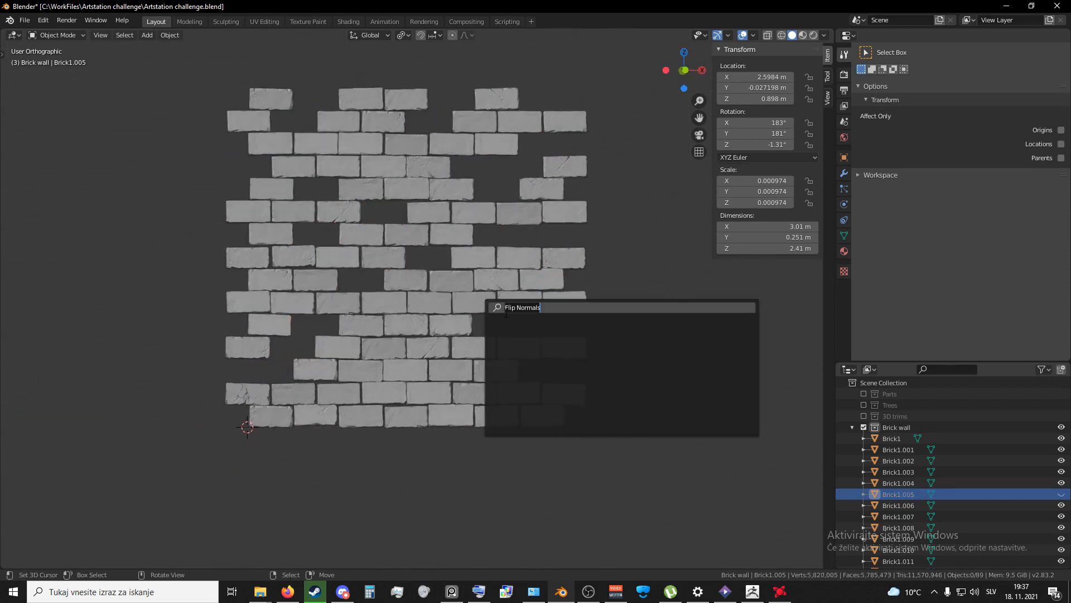
pyautogui.write('select ')
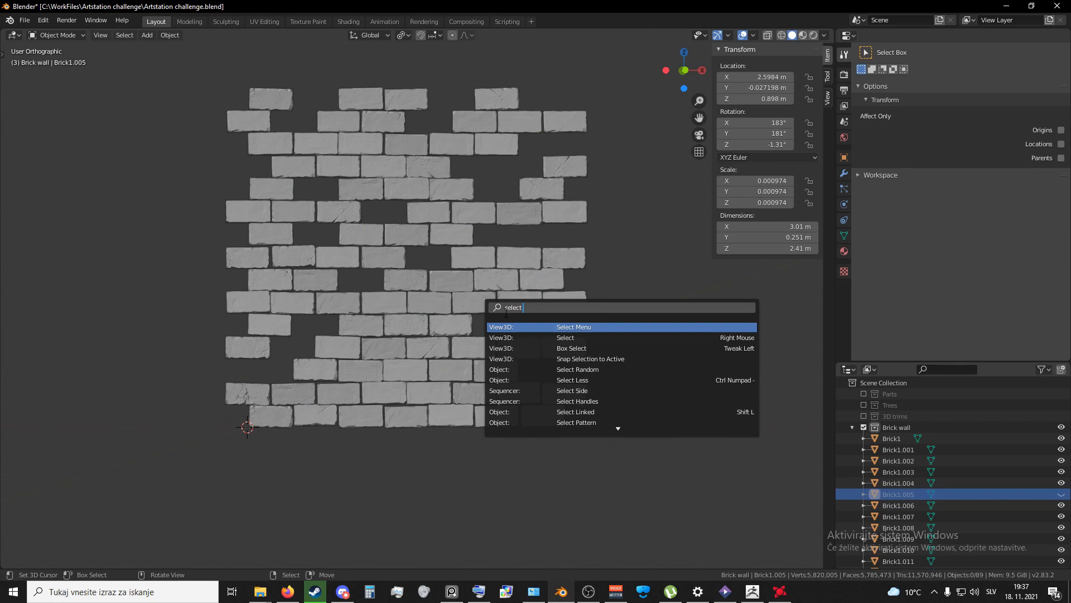
pyautogui.write('ra')
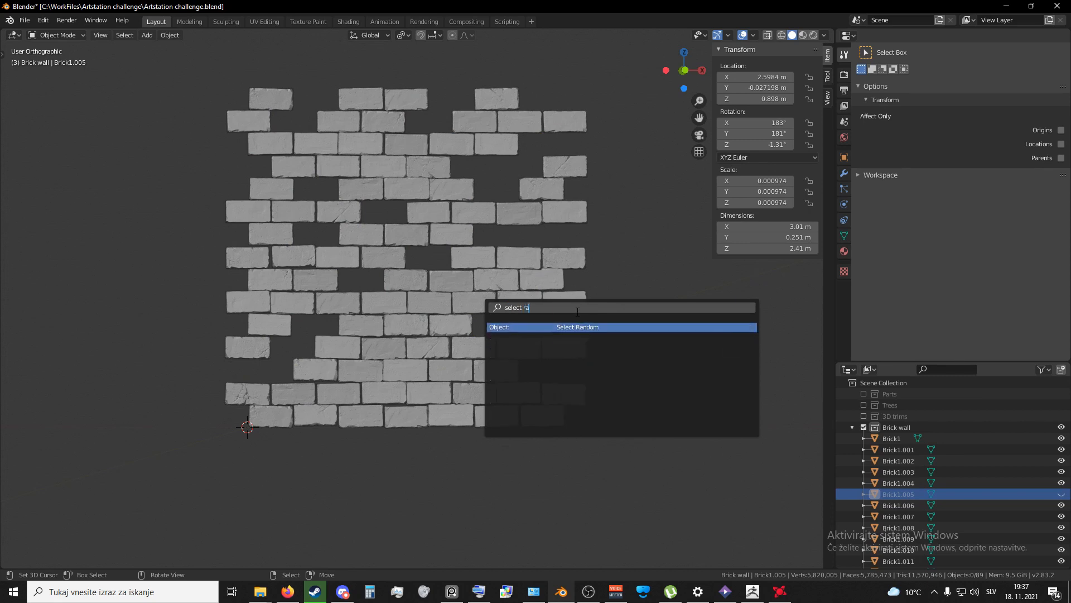
pyautogui.press('Return')
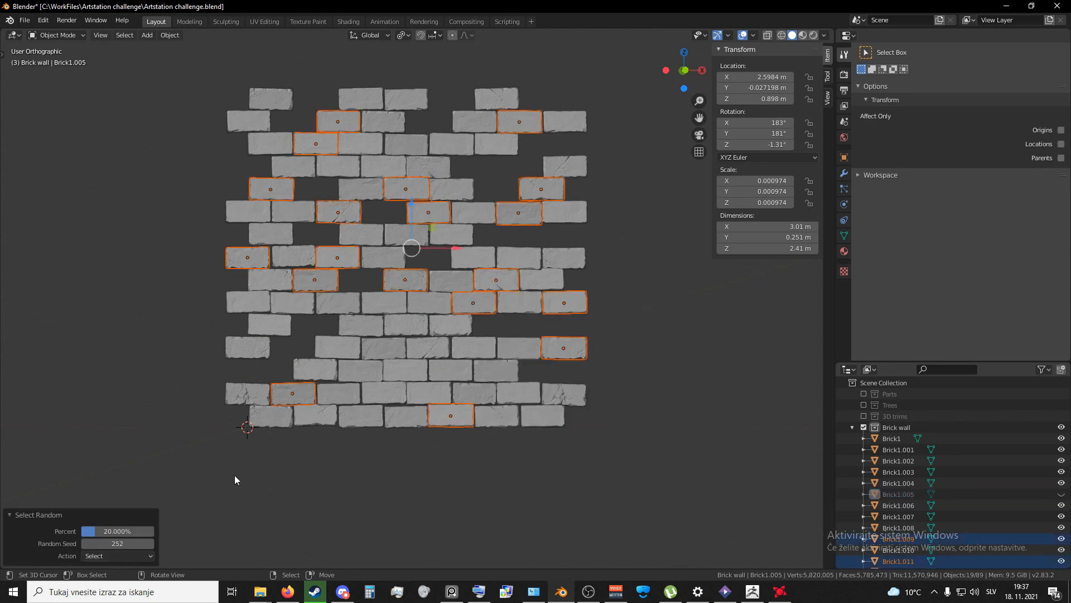
pyautogui.click(117, 530)
pyautogui.write('25')
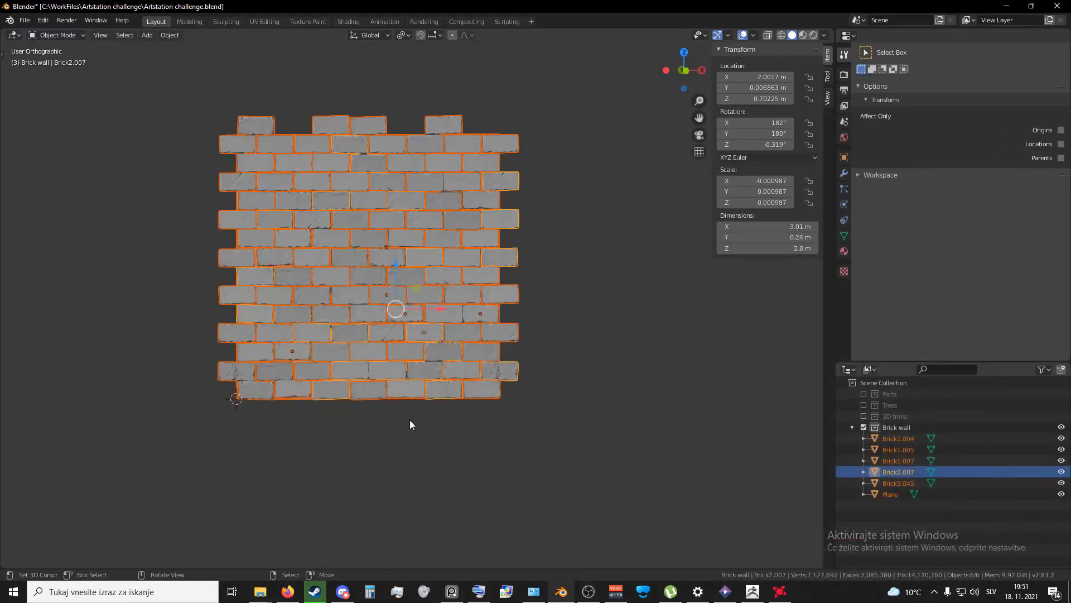
# Step: Select only the plane behind the bricks and move it about -0.06 m along the Y axis
pyautogui.moveTo(441, 430); pyautogui.dragTo(414, 429, button='middle')
pyautogui.keyDown('shift'); pyautogui.moveTo(375, 400); pyautogui.dragTo(488, 379, button='middle'); pyautogui.keyUp('shift')
pyautogui.scroll(2, 403, 405)
pyautogui.scroll(1, 492, 429)
pyautogui.keyDown('shift'); pyautogui.moveTo(492, 429); pyautogui.dragTo(416, 403, button='middle'); pyautogui.keyUp('shift')
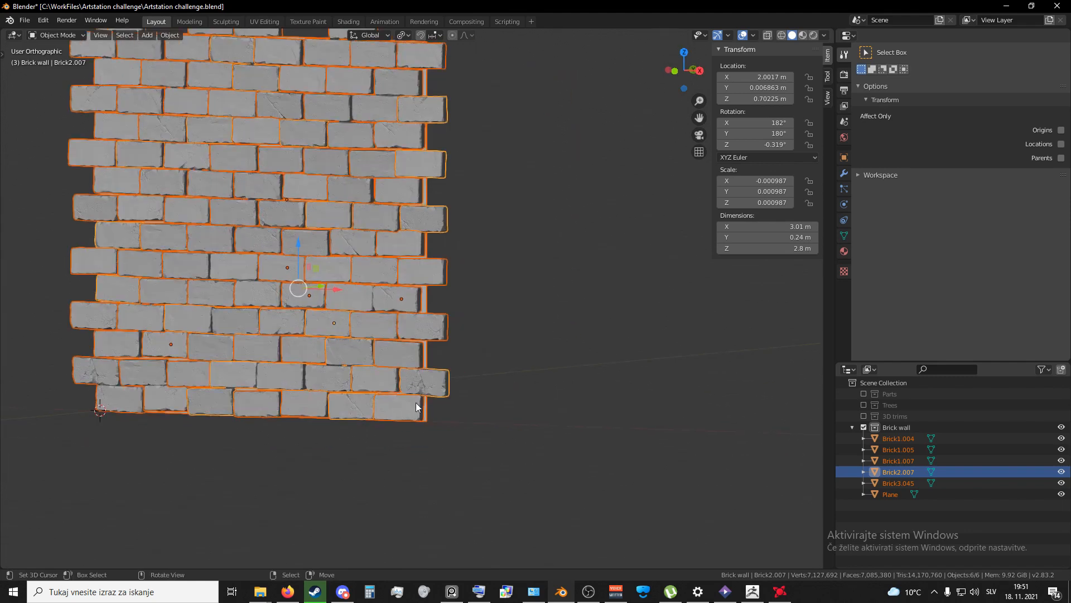
pyautogui.scroll(3, 433, 296)
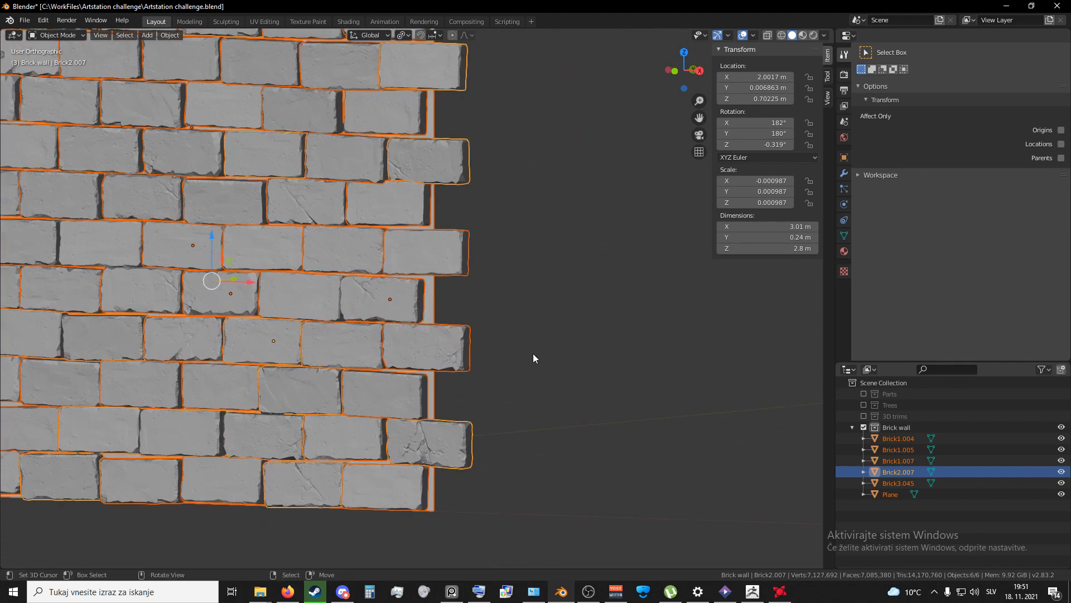
pyautogui.rightClick(431, 126)
pyautogui.scroll(-3, 447, 140)
pyautogui.moveTo(478, 260); pyautogui.dragTo(471, 278, button='middle')
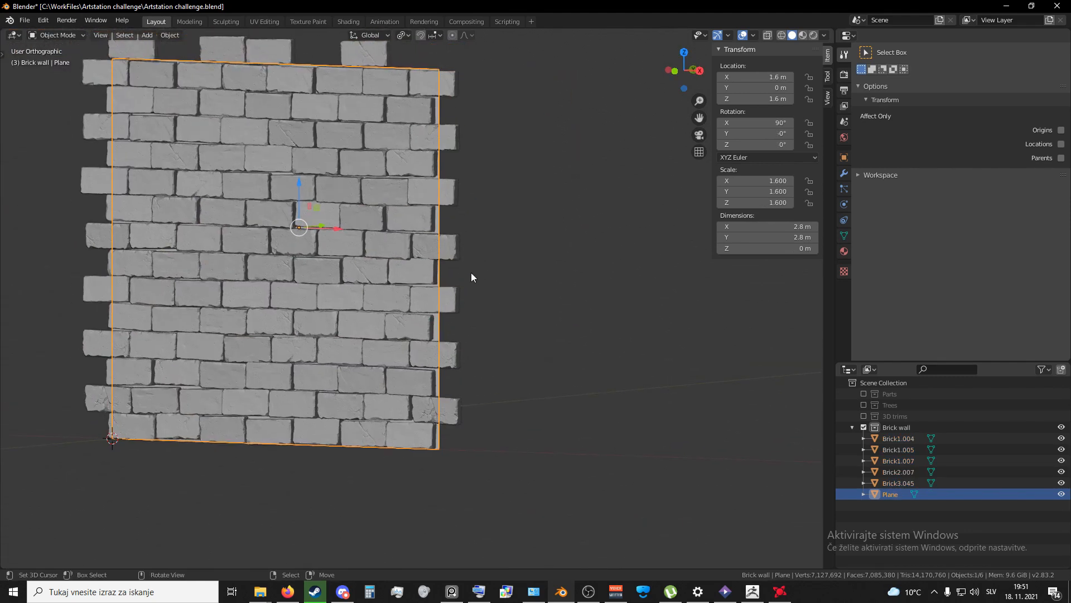
pyautogui.scroll(2, 404, 299)
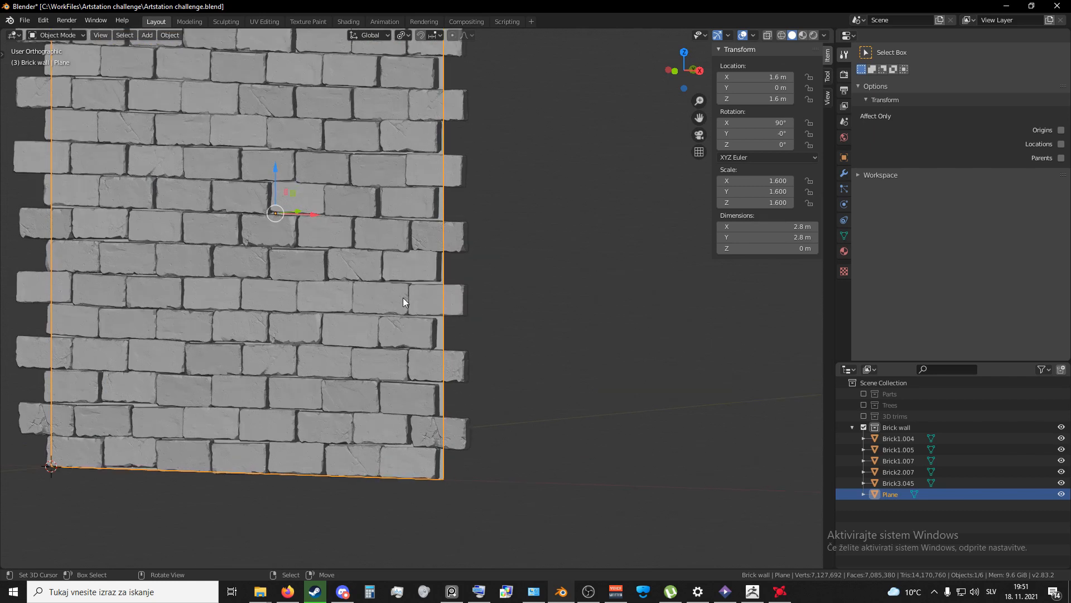
pyautogui.moveTo(428, 292); pyautogui.dragTo(266, 127, button='middle')
pyautogui.press('g')
pyautogui.press('y')
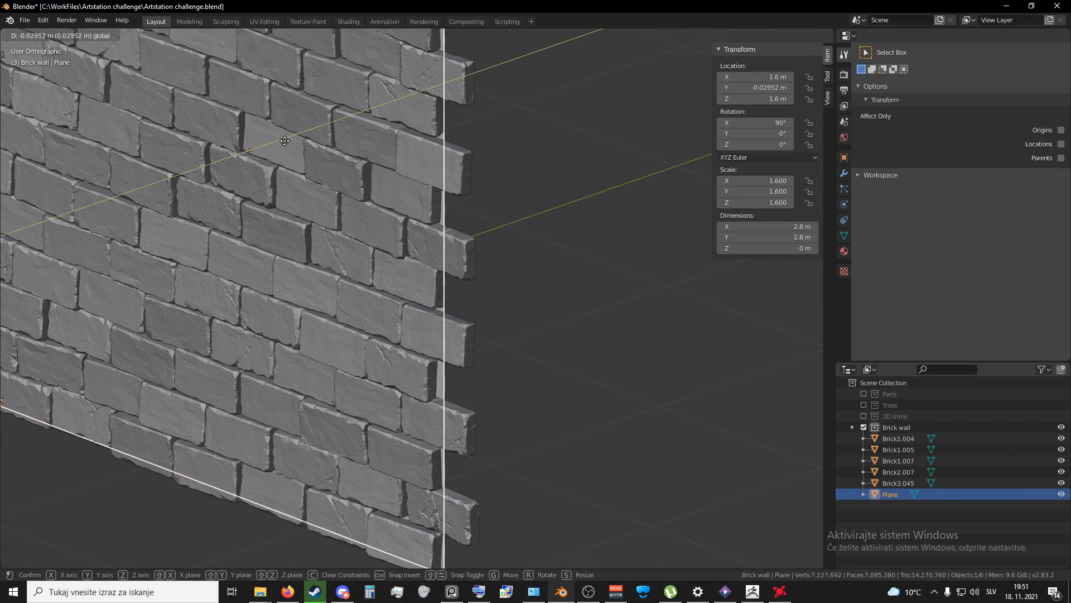
pyautogui.click(279, 202)
# Step: Fine-tune the plane's depth along Y by about 0.0047 m, to a Y location of -0.055297 m
pyautogui.moveTo(280, 202); pyautogui.dragTo(429, 230, button='middle')
pyautogui.press('g')
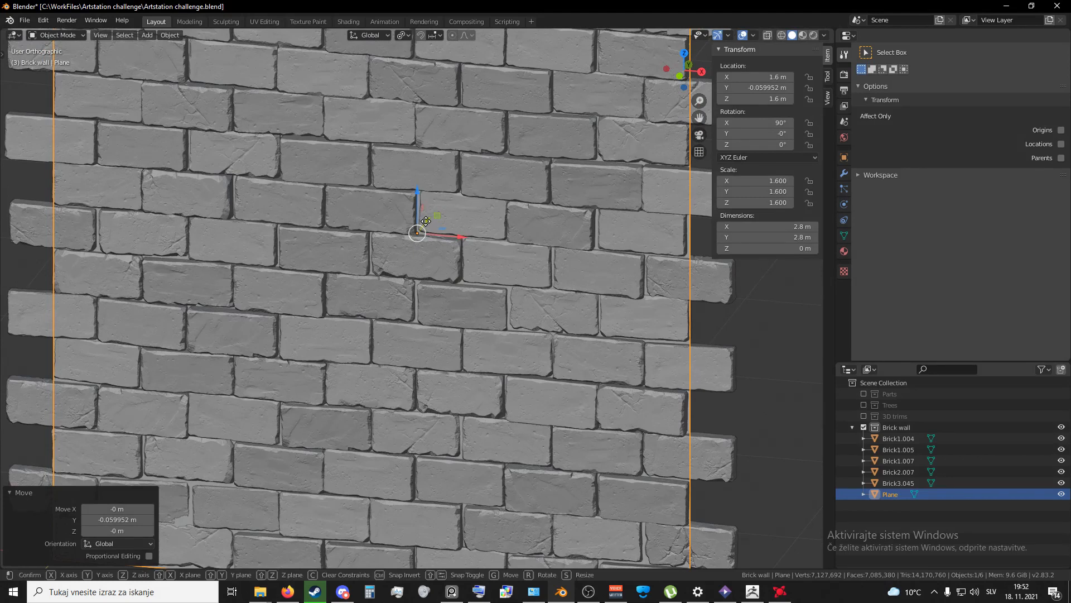
pyautogui.press('y')
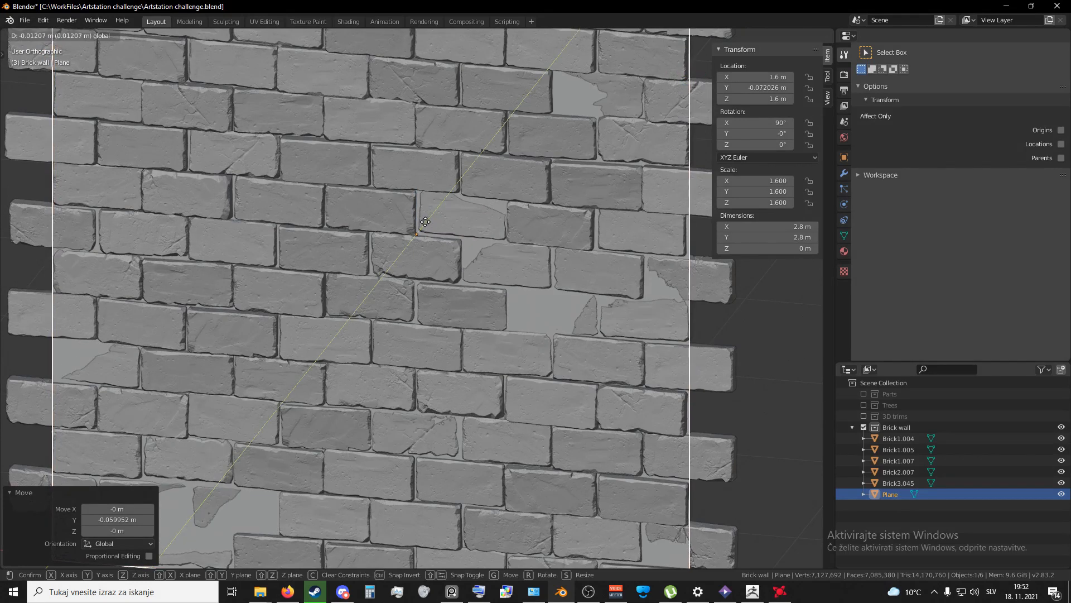
pyautogui.click(426, 221)
pyautogui.moveTo(399, 277); pyautogui.dragTo(507, 274, button='middle')
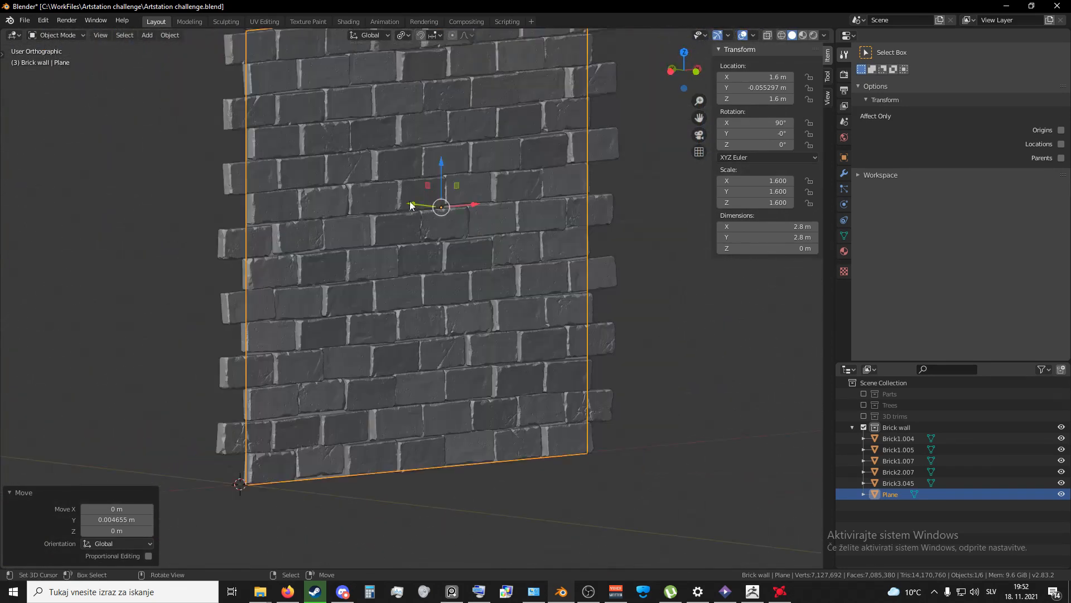
pyautogui.moveTo(410, 203); pyautogui.dragTo(210, 196)
pyautogui.rightClick(209, 196)
pyautogui.moveTo(475, 308); pyautogui.dragTo(447, 312, button='middle')
pyautogui.scroll(1, 451, 312)
pyautogui.keyDown('shift'); pyautogui.moveTo(454, 313); pyautogui.dragTo(454, 385, button='middle'); pyautogui.keyUp('shift')
pyautogui.scroll(2, 423, 322)
pyautogui.scroll(-3, 441, 296)
pyautogui.keyDown('shift'); pyautogui.moveTo(445, 291); pyautogui.dragTo(436, 273, button='middle'); pyautogui.keyUp('shift')
pyautogui.moveTo(417, 244); pyautogui.dragTo(417, 245)
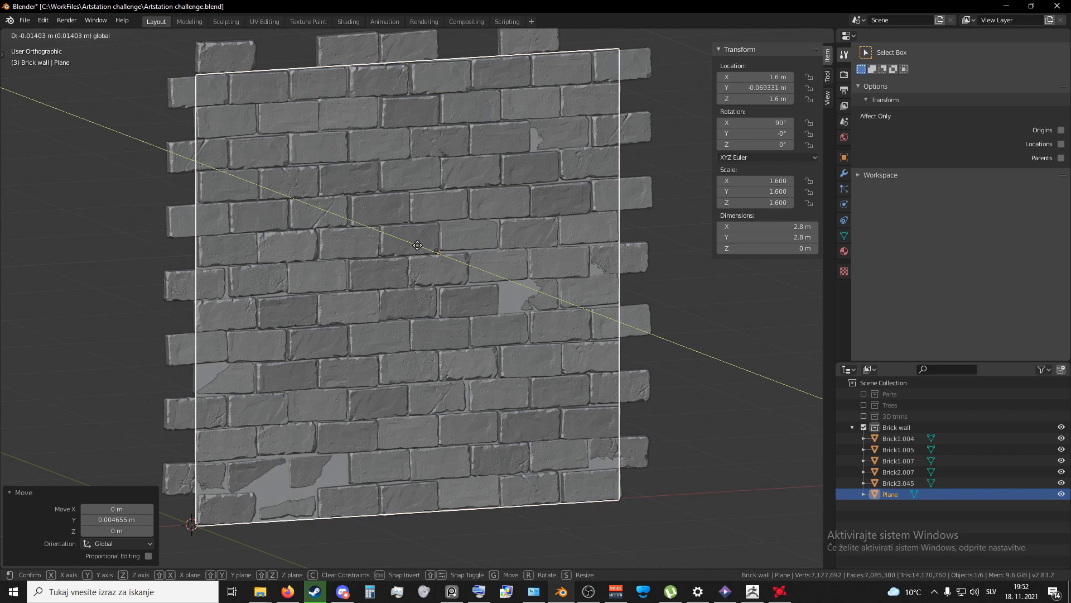
pyautogui.moveTo(418, 245); pyautogui.dragTo(422, 246)
pyautogui.press('Escape')
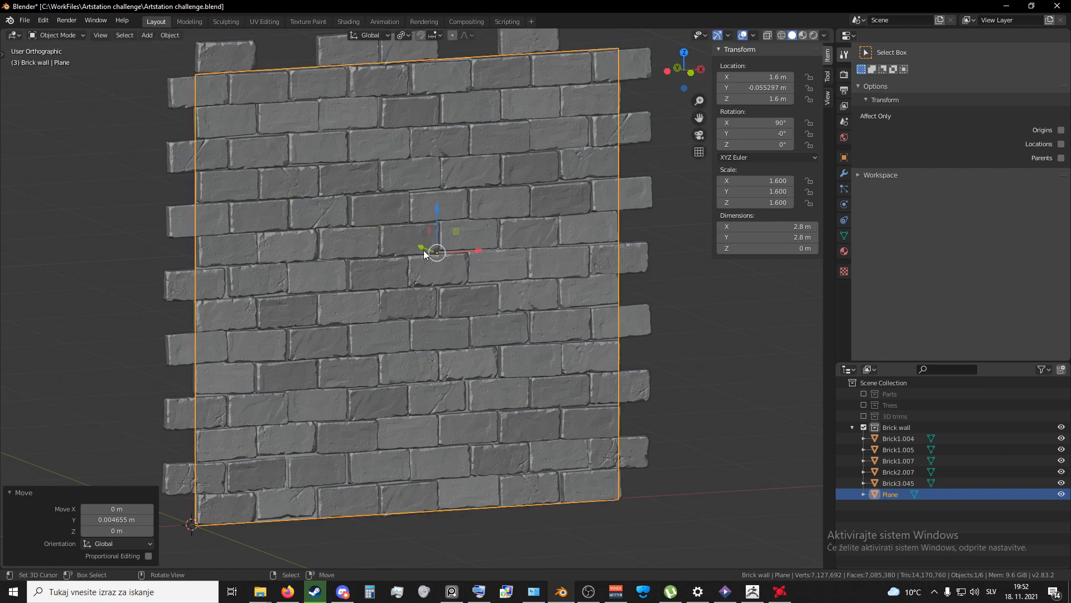
pyautogui.scroll(6, 547, 337)
pyautogui.scroll(-6, 558, 344)
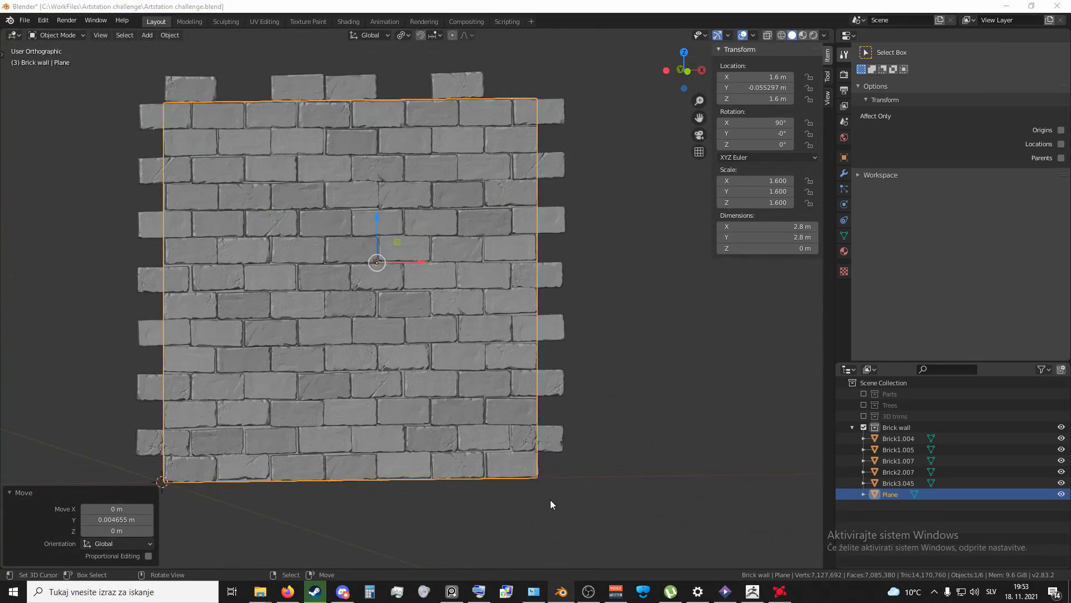
# Step: Duplicate the plane in place and rename the copy Brick_low
pyautogui.moveTo(550, 500); pyautogui.dragTo(473, 457, button='middle')
pyautogui.hotkey('shift', 'd')
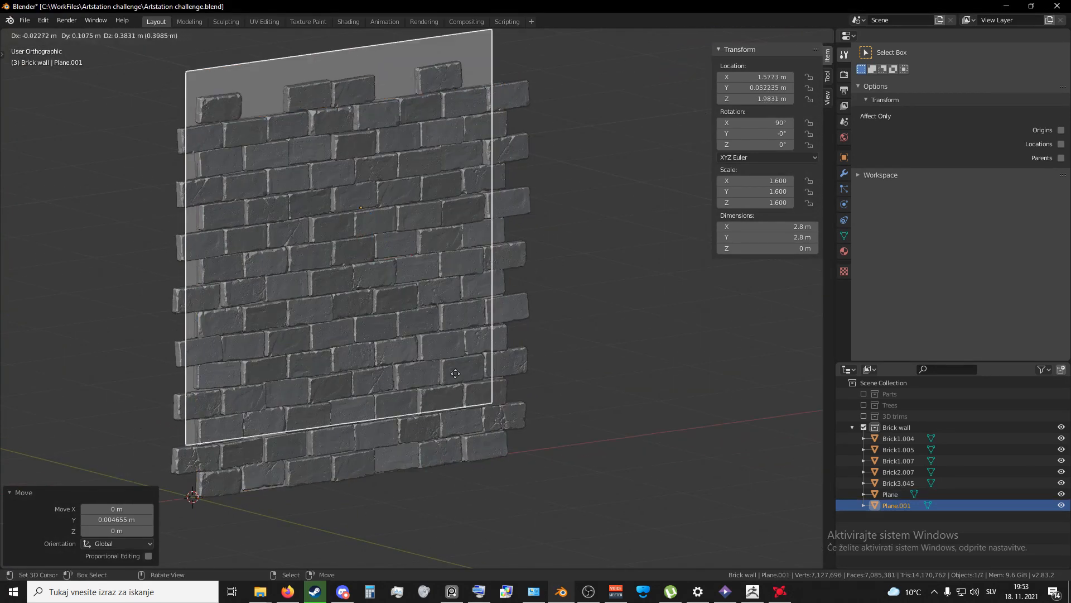
pyautogui.press('Escape')
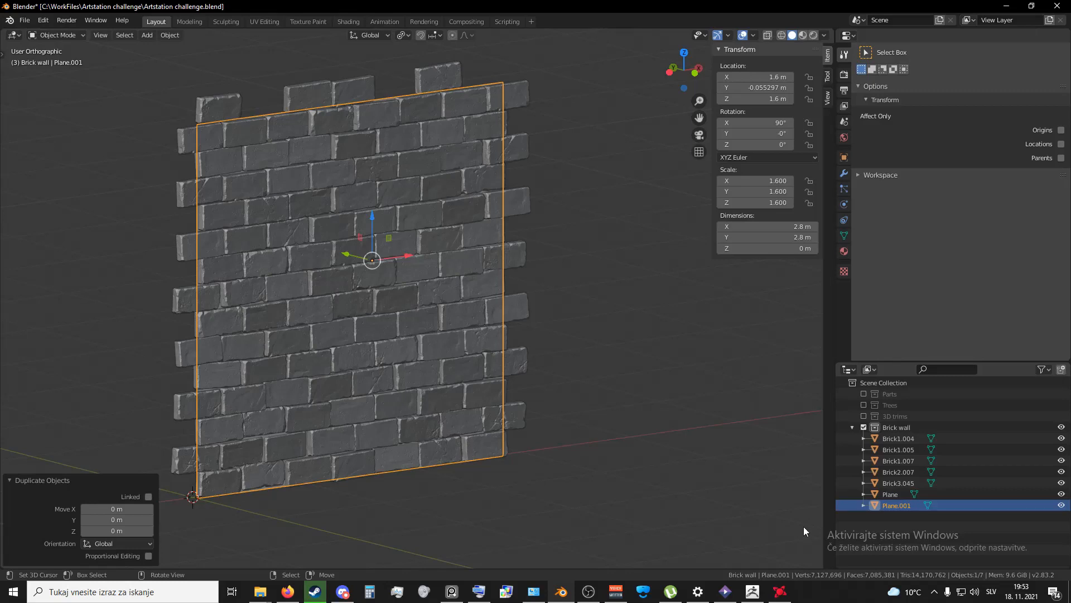
pyautogui.doubleClick(895, 505)
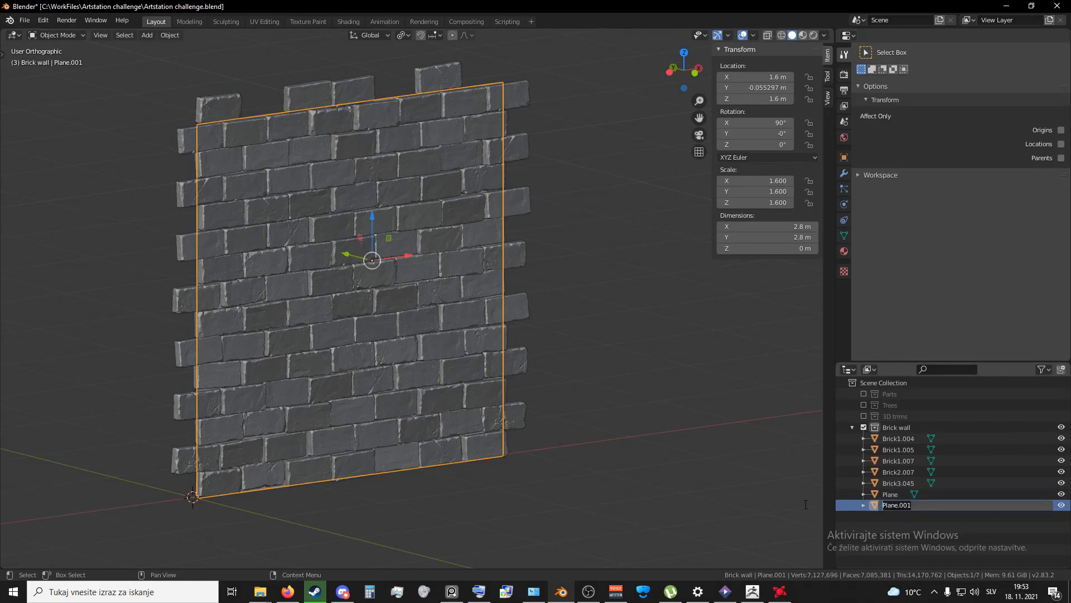
pyautogui.write('Bri')
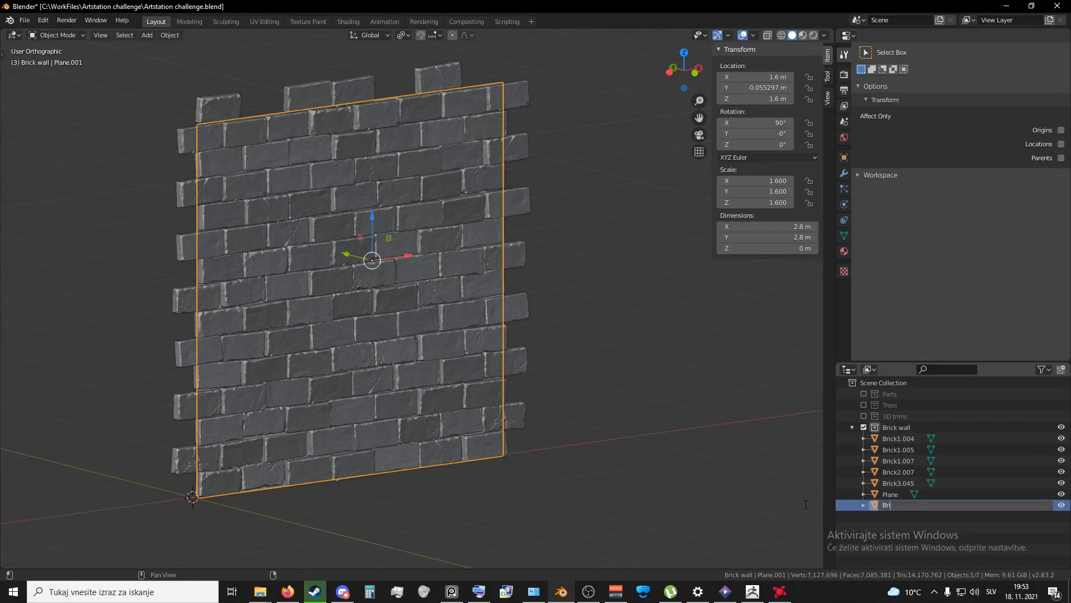
pyautogui.write('ck_low')
pyautogui.press('Return')
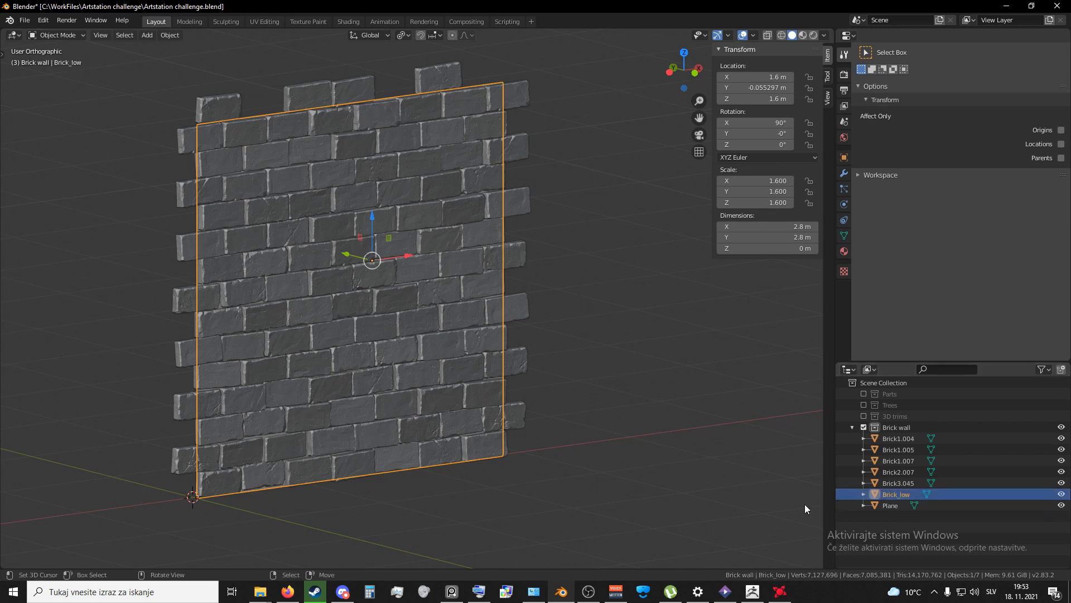
# Step: Hide the Brick_low plane and keep the original plane and bricks shown
pyautogui.press('h')
pyautogui.moveTo(422, 331); pyautogui.dragTo(455, 359, button='middle')
pyautogui.moveTo(595, 393); pyautogui.dragTo(598, 415, button='middle')
pyautogui.scroll(6, 461, 306)
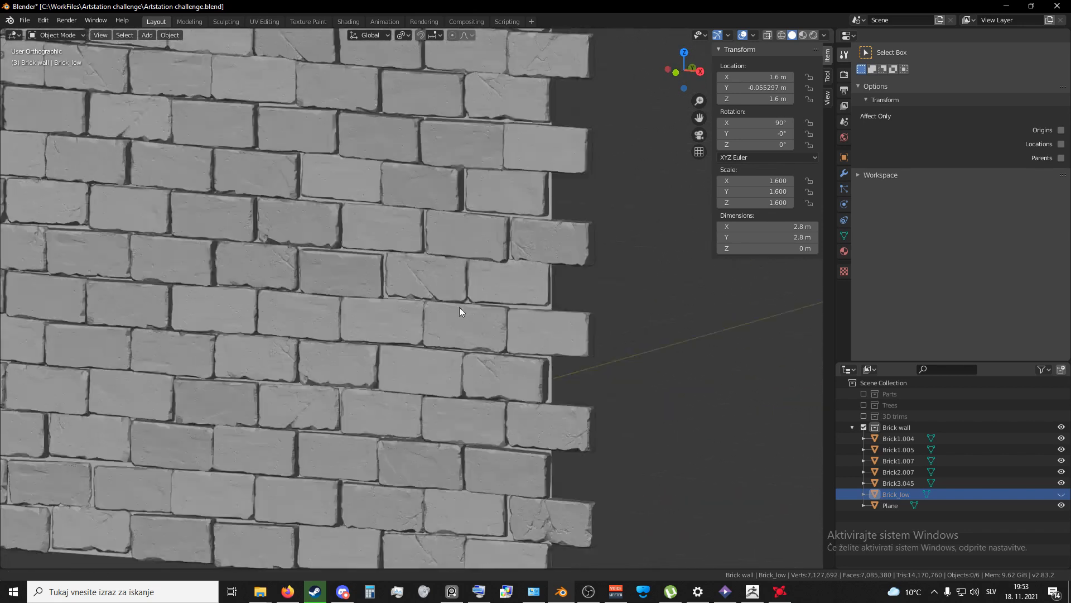
# Step: Select the original plane behind the bricks and switch it to Vertex Paint mode
pyautogui.click(504, 336)
pyautogui.scroll(-5, 511, 346)
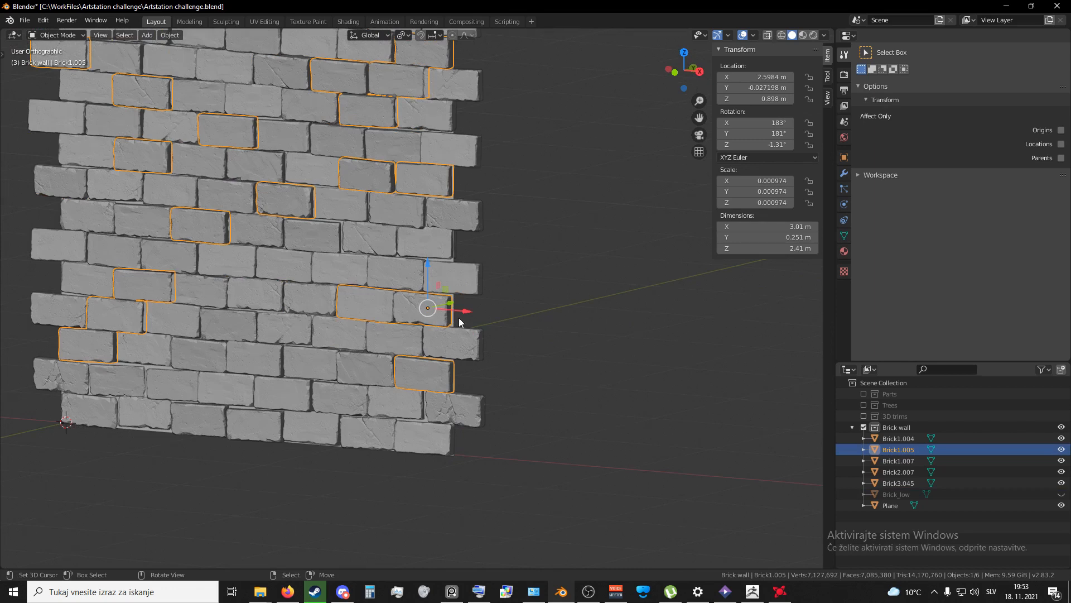
pyautogui.click(458, 317)
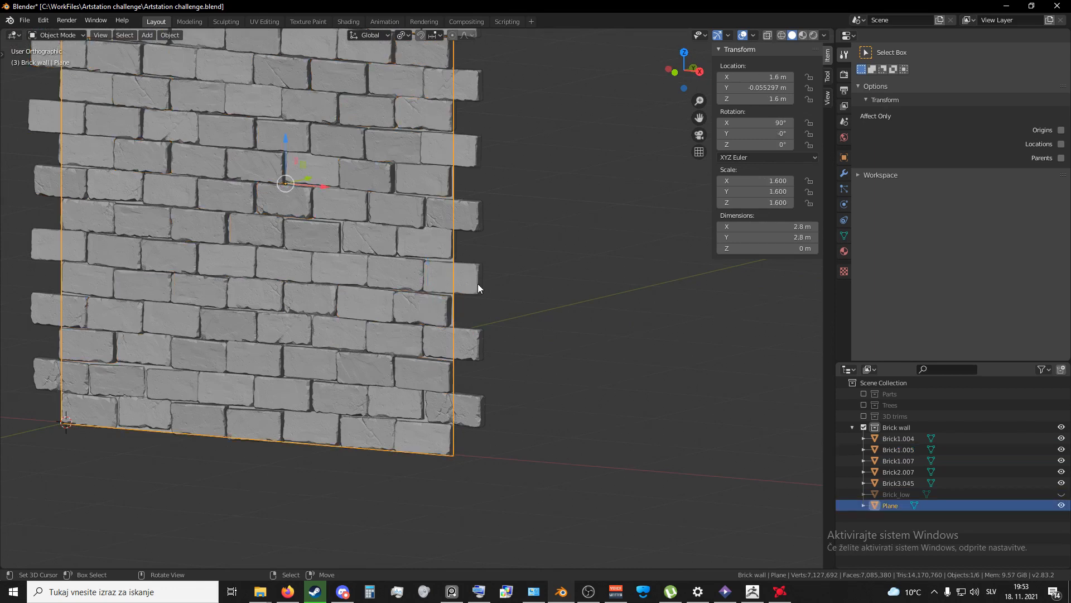
pyautogui.click(24, 20)
pyautogui.click(64, 34)
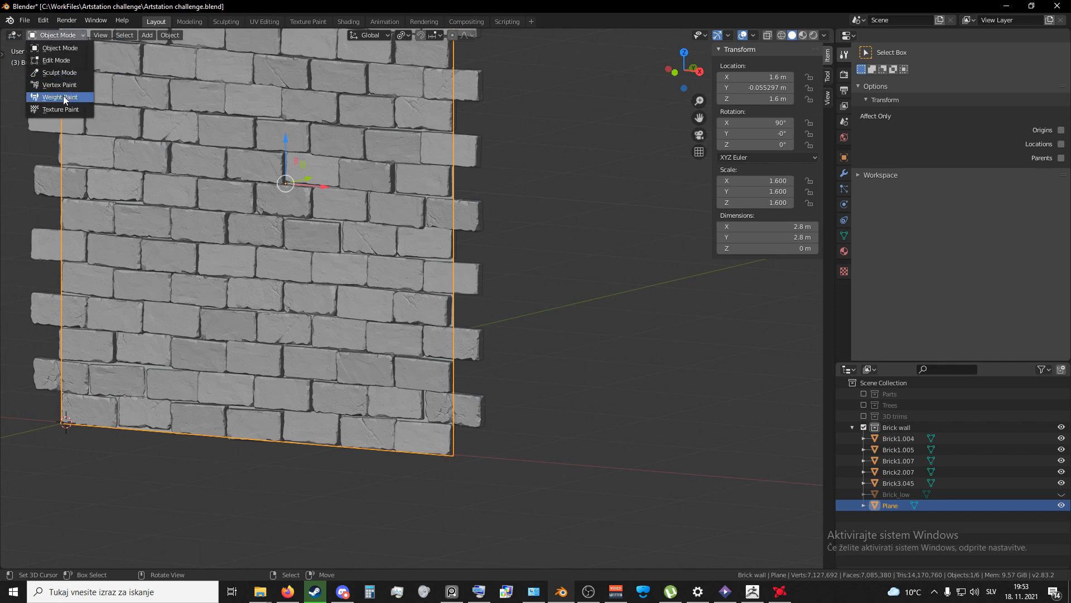
pyautogui.press('Return')
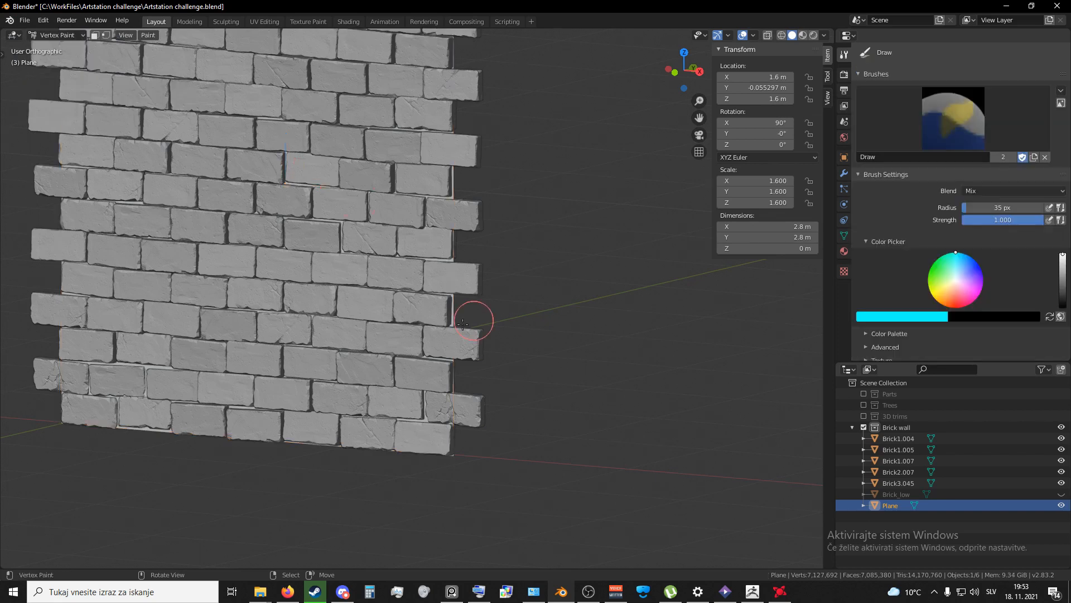
# Step: Swap the brush colours so that black is the active painting colour for the backing plane
pyautogui.scroll(-6, 491, 335)
pyautogui.moveTo(525, 365); pyautogui.dragTo(478, 239, button='middle')
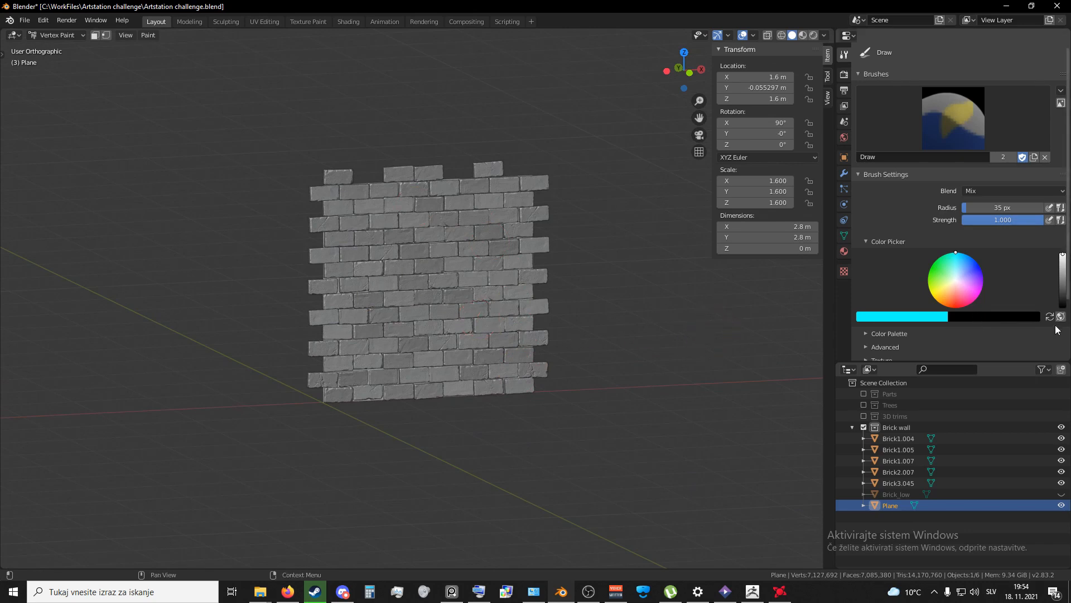
pyautogui.press('x')
pyautogui.moveTo(664, 323); pyautogui.dragTo(655, 311, button='middle')
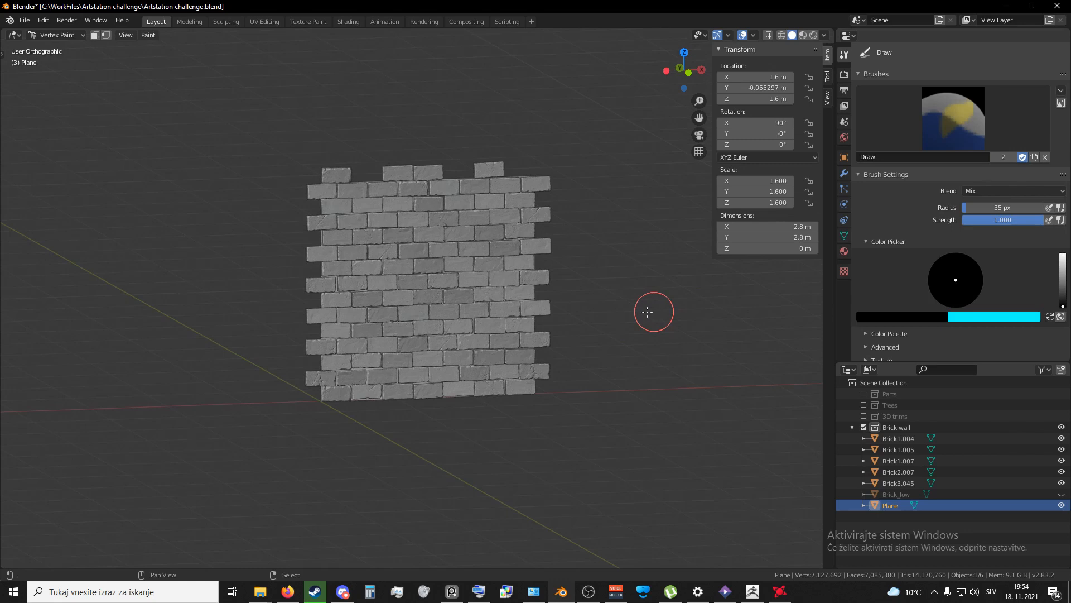
pyautogui.scroll(6, 614, 328)
pyautogui.scroll(-7, 522, 366)
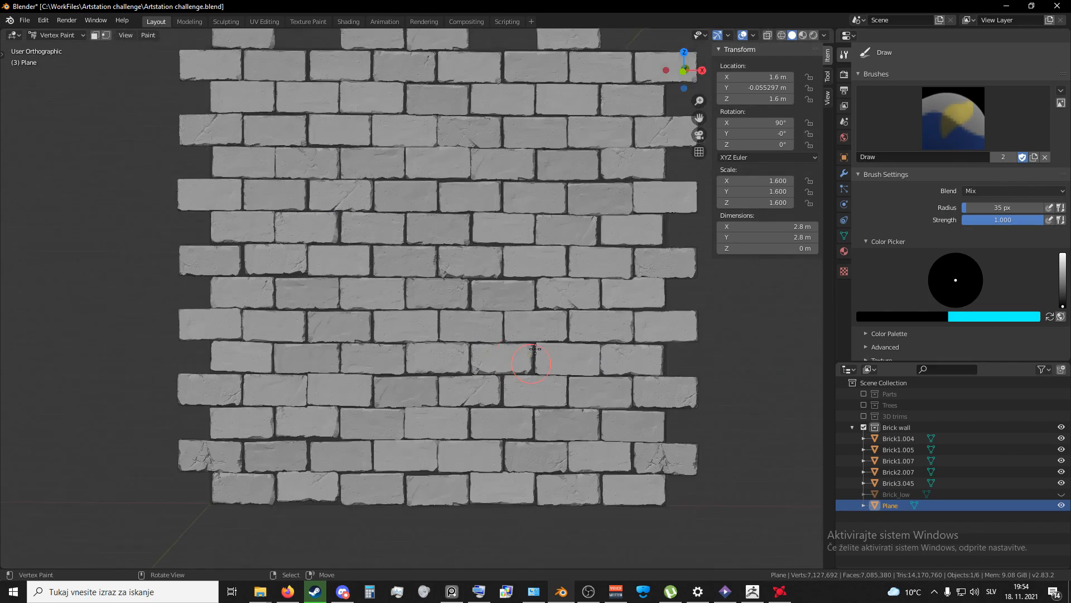
# Step: Return to Object Mode and select all the brick objects together with the backing plane, keeping the plane as the active object
pyautogui.click(68, 35)
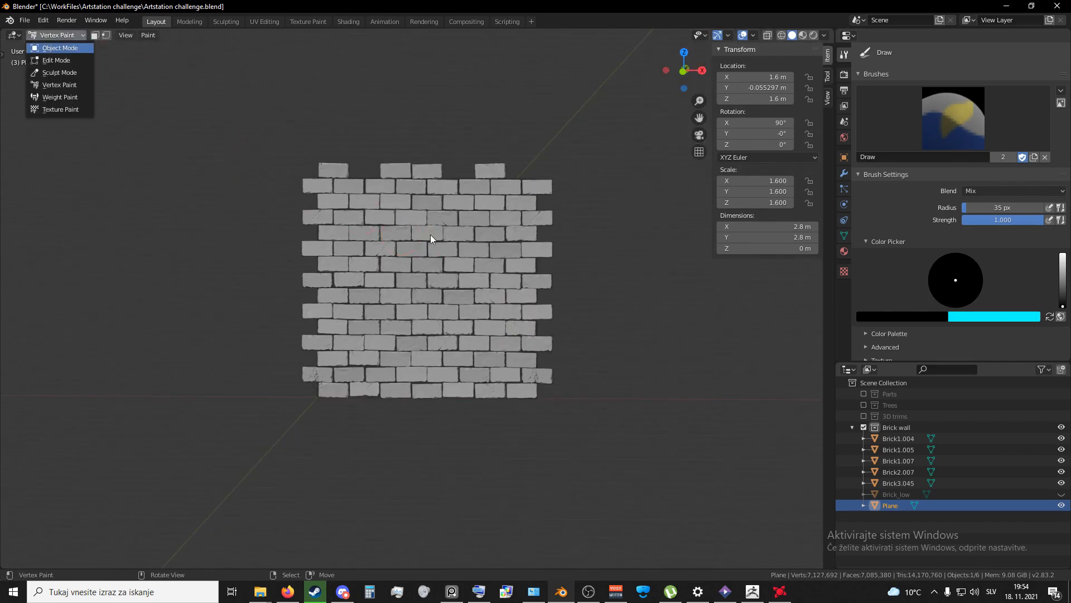
pyautogui.press('Return')
pyautogui.press('a')
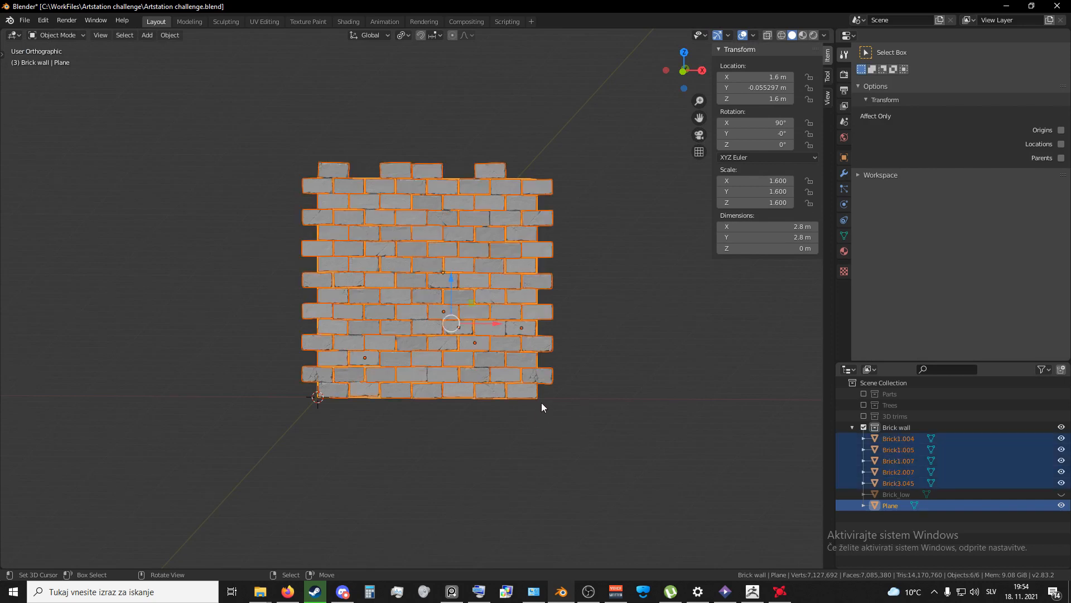
pyautogui.click(888, 506)
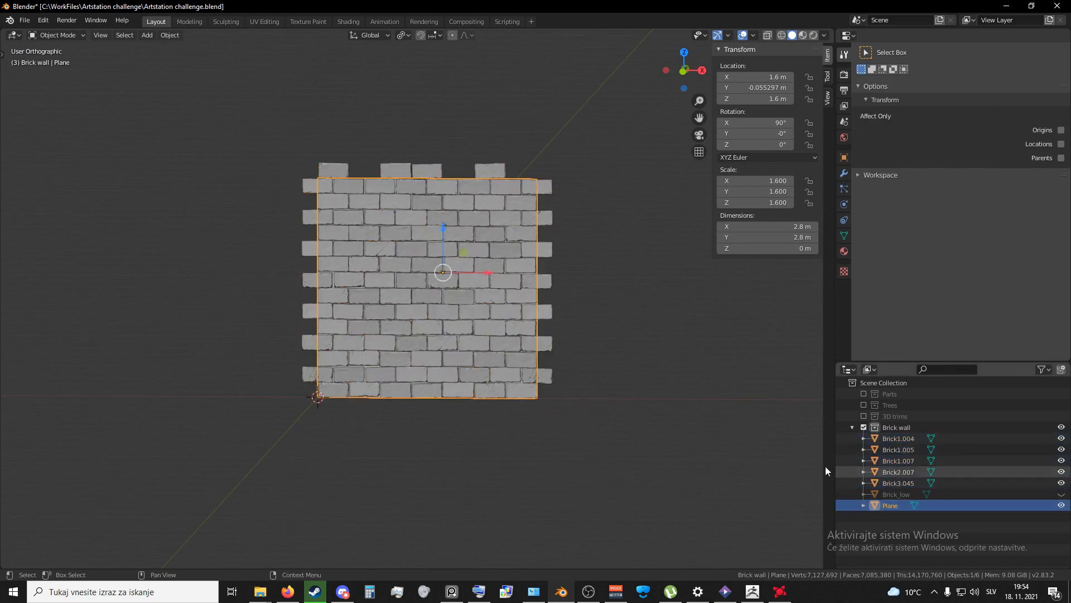
pyautogui.press('a')
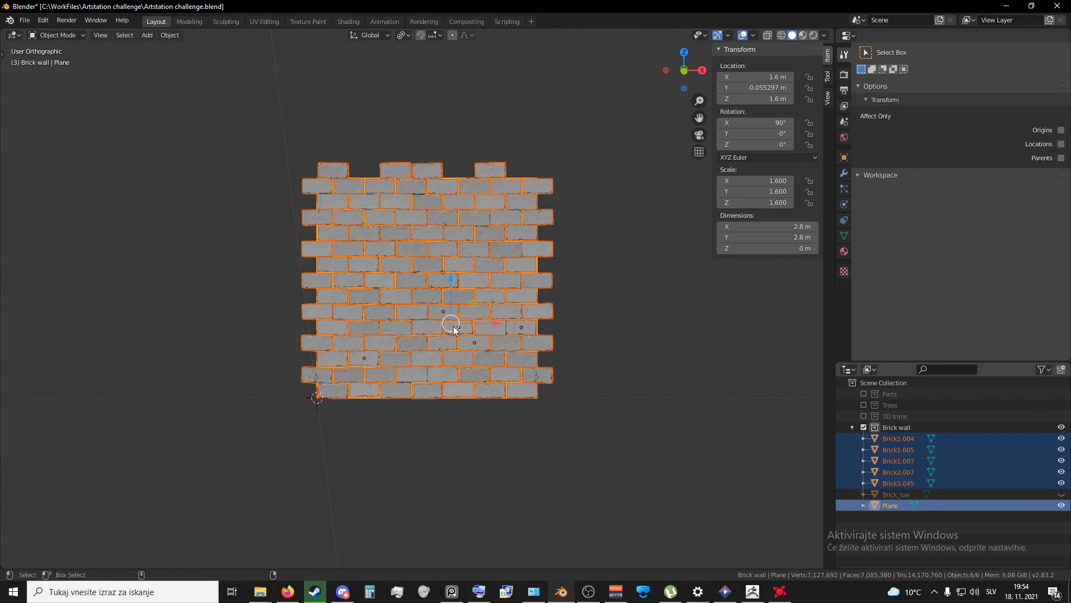
pyautogui.keyDown('shift'); pyautogui.click(485, 368); pyautogui.keyUp('shift')
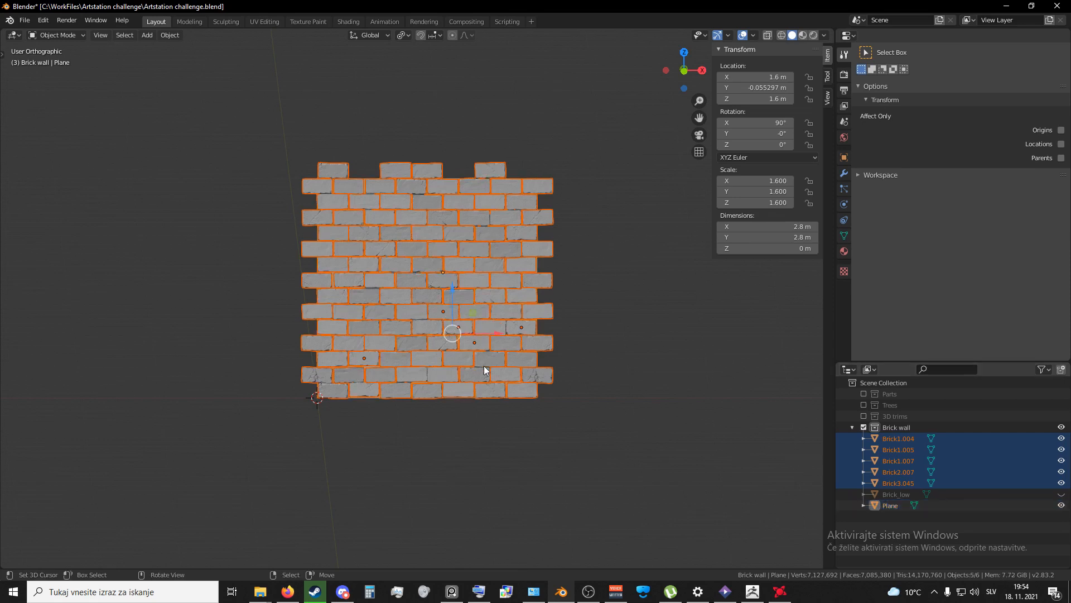
pyautogui.moveTo(486, 368); pyautogui.dragTo(477, 371, button='middle')
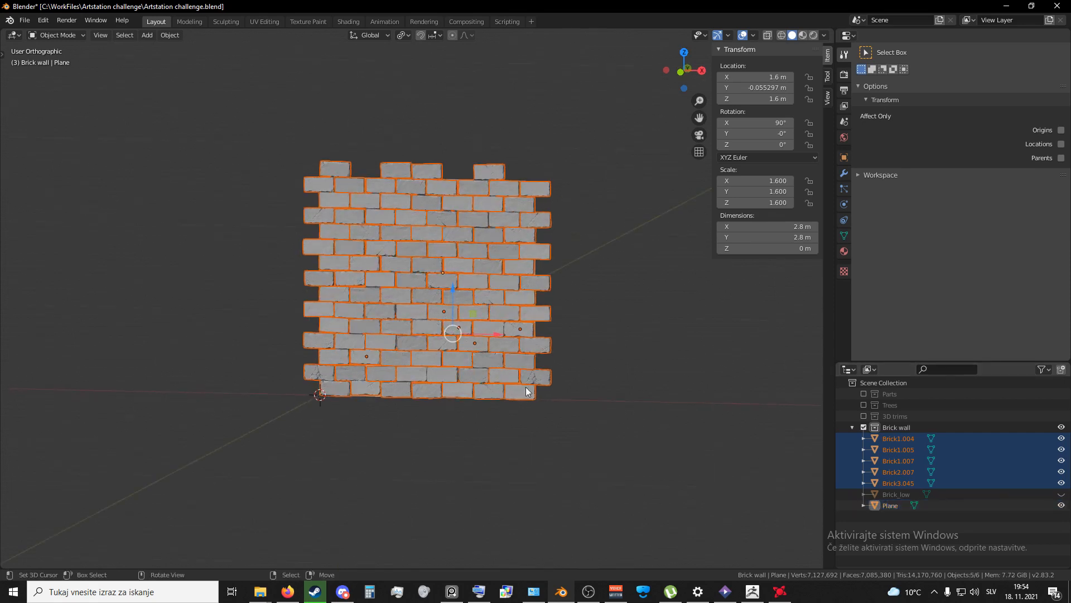
pyautogui.keyDown('ctrl'); pyautogui.click(900, 507); pyautogui.keyUp('ctrl')
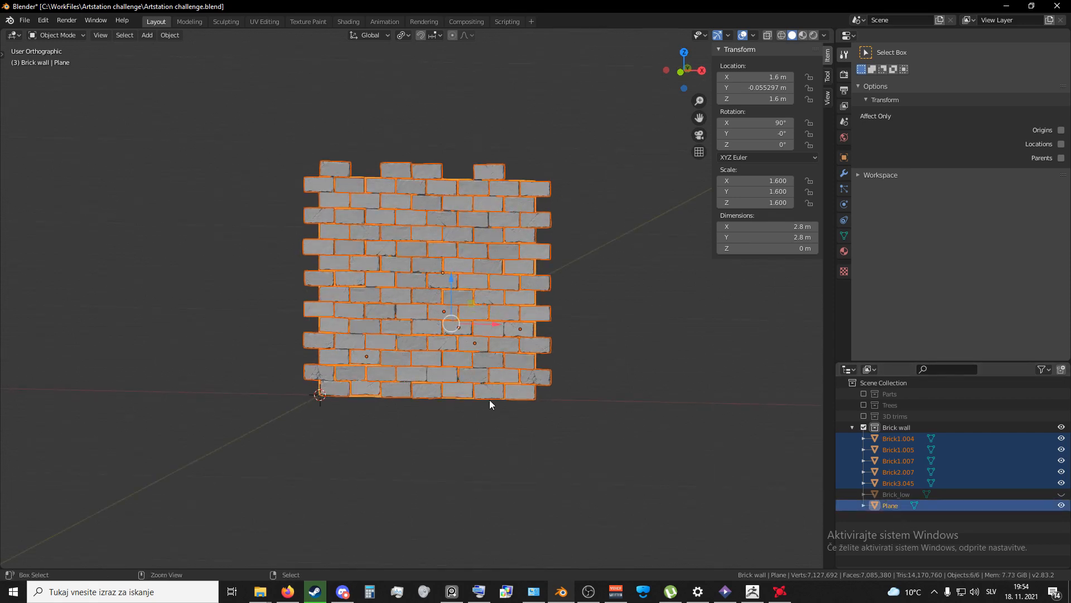
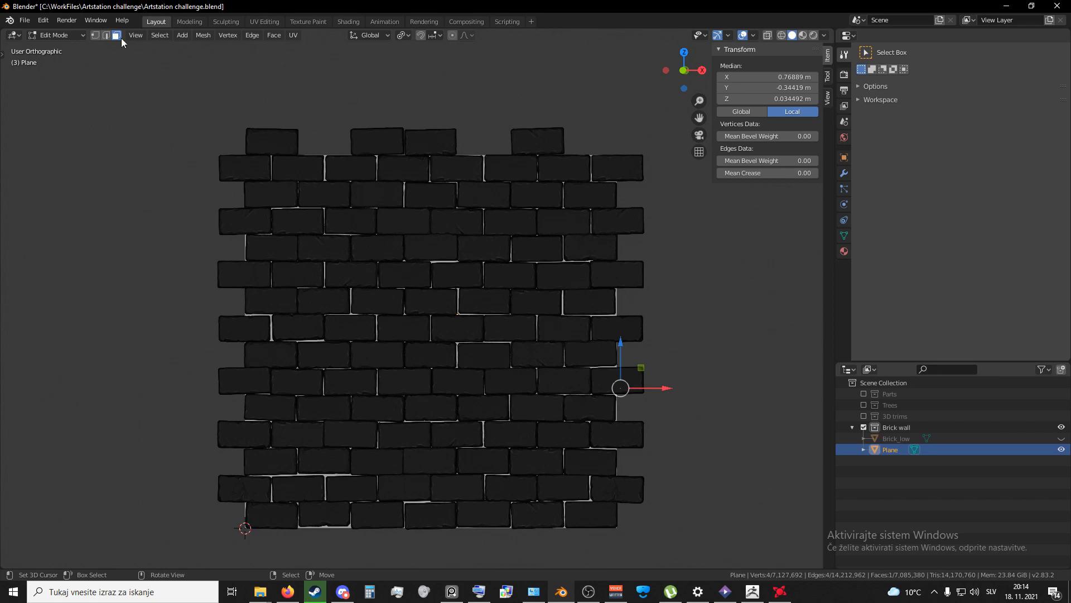
# Step: Select one face on each of two separate bricks in the joined wall mesh
pyautogui.click(656, 392)
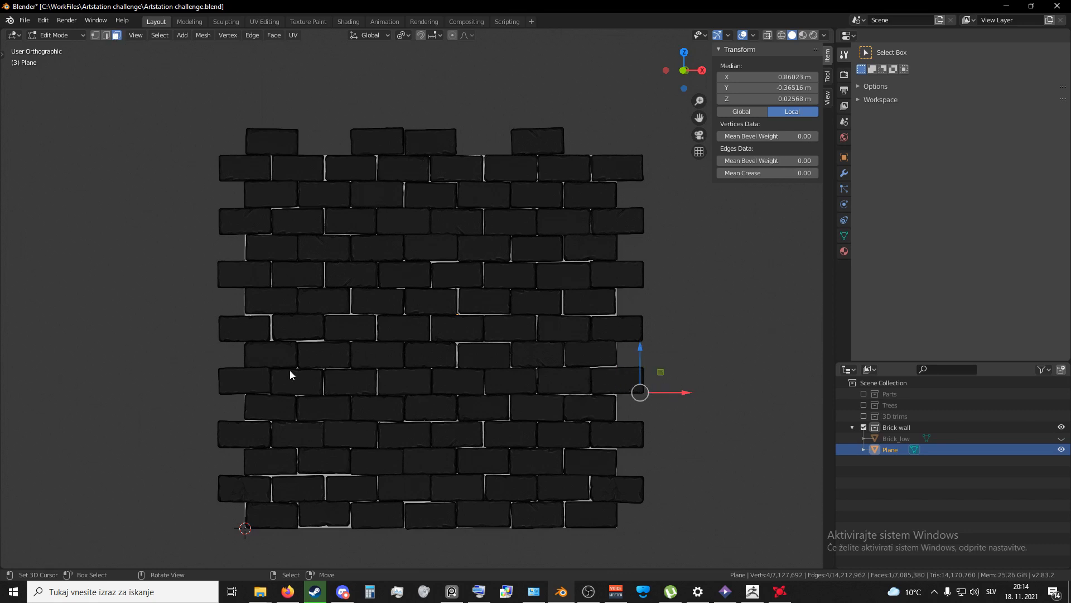
pyautogui.click(456, 426)
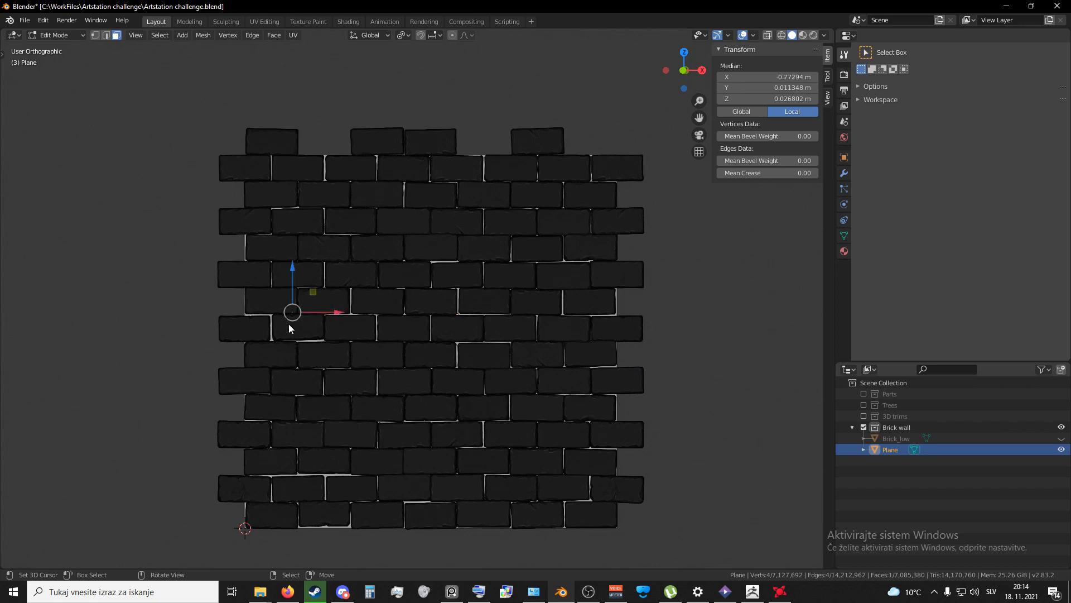
pyautogui.keyDown('shift'); pyautogui.click(227, 379); pyautogui.keyUp('shift')
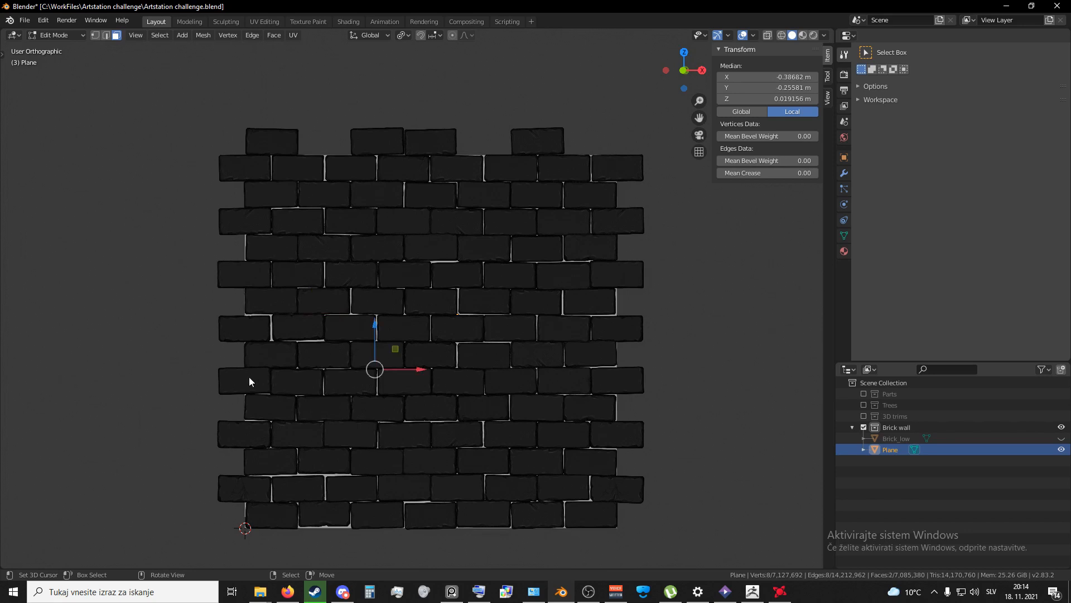
# Step: Select the bricks along the wall's outer edges and open the vertex paint brush's primary colour
pyautogui.click(234, 381)
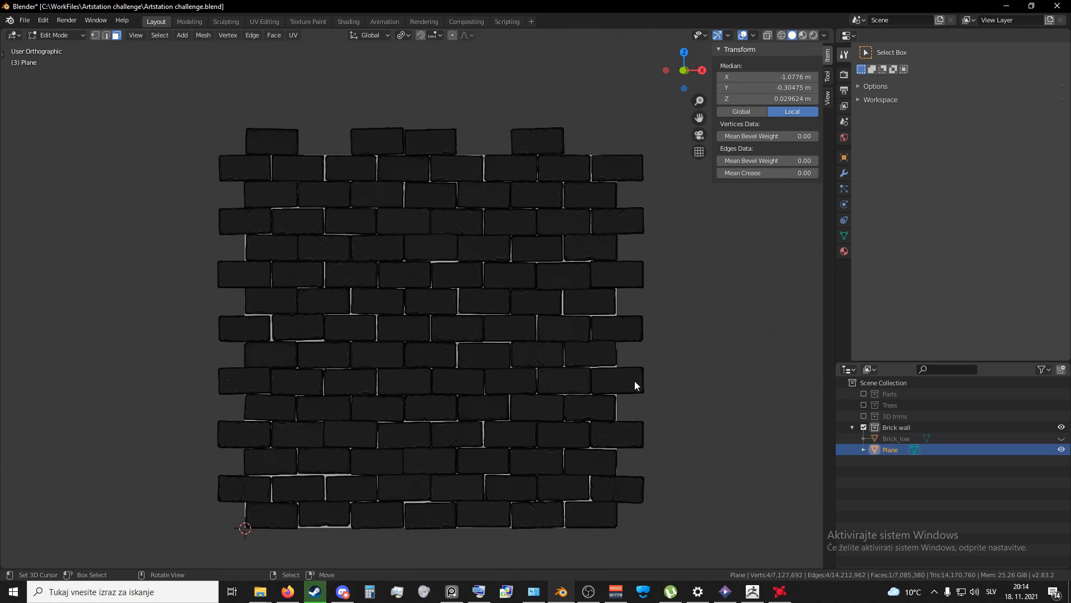
pyautogui.hotkey('ctrl', 'z')
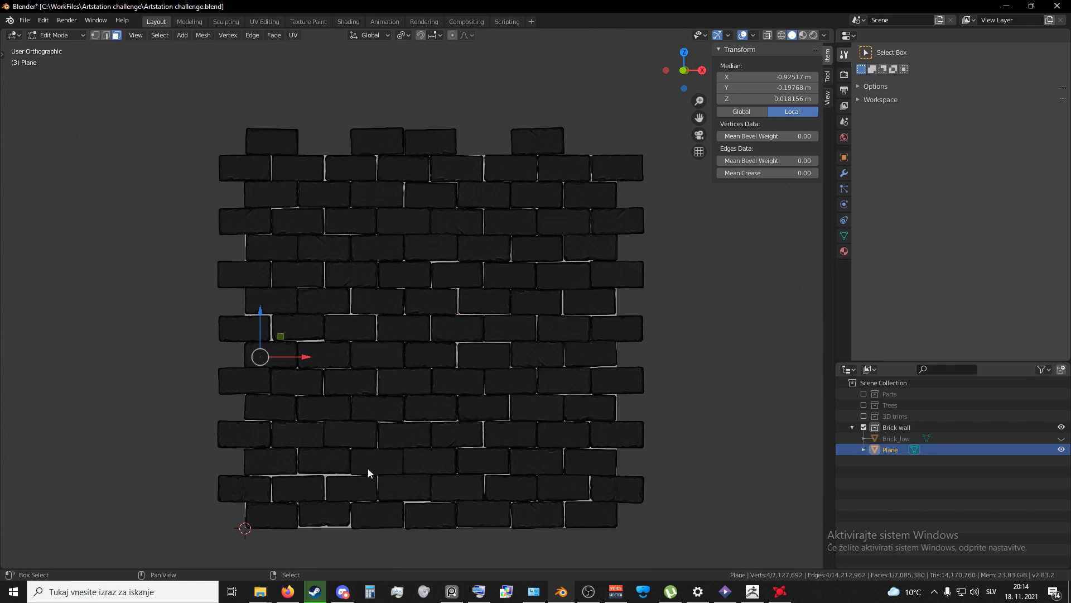
pyautogui.keyDown('shift'); pyautogui.click(504, 393); pyautogui.keyUp('shift')
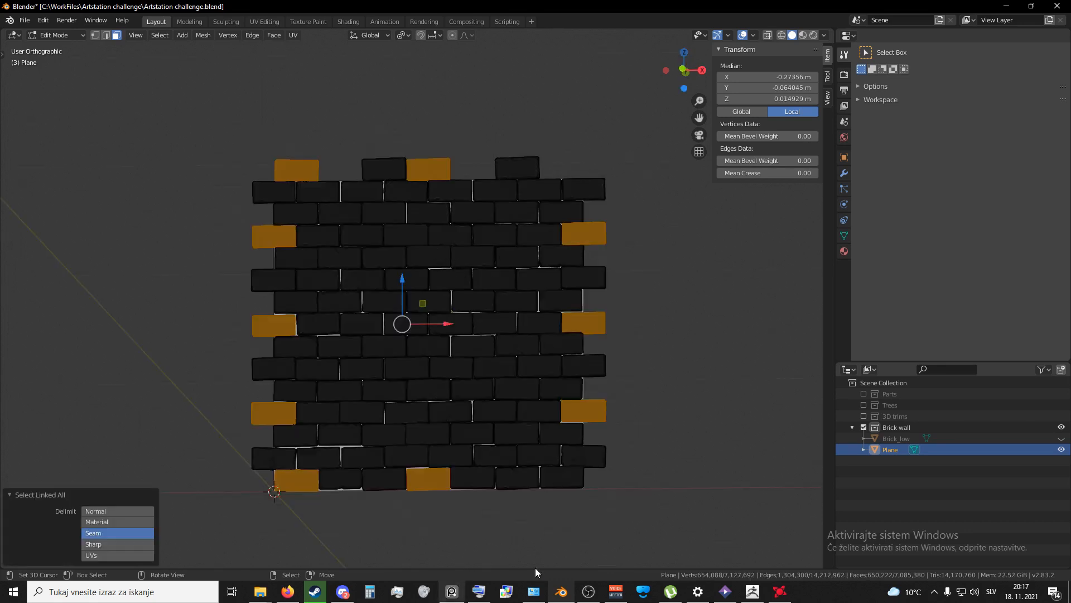
pyautogui.click(588, 592)
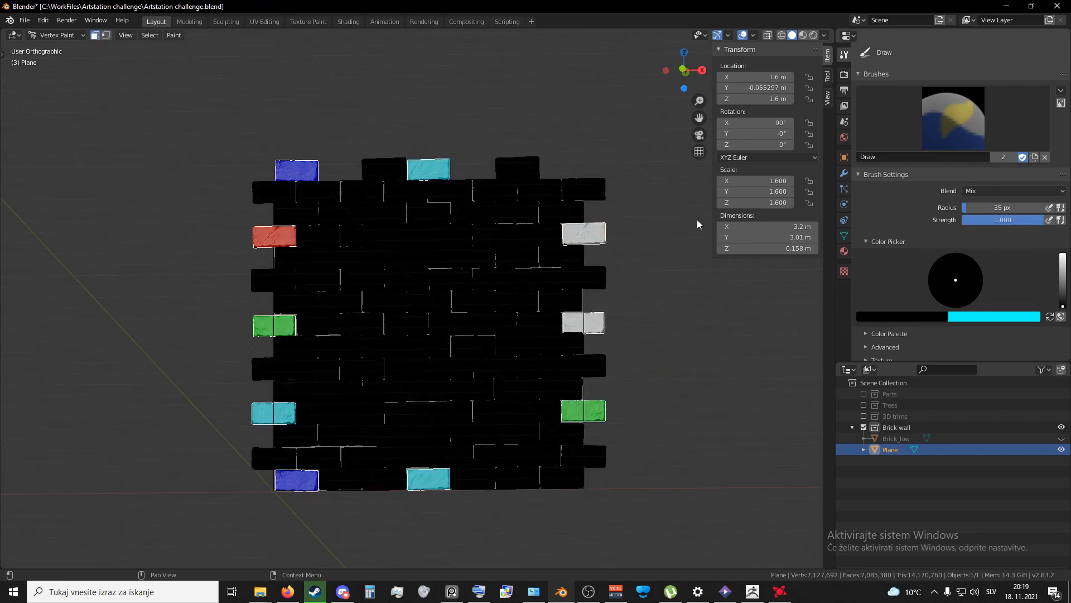
pyautogui.click(915, 317)
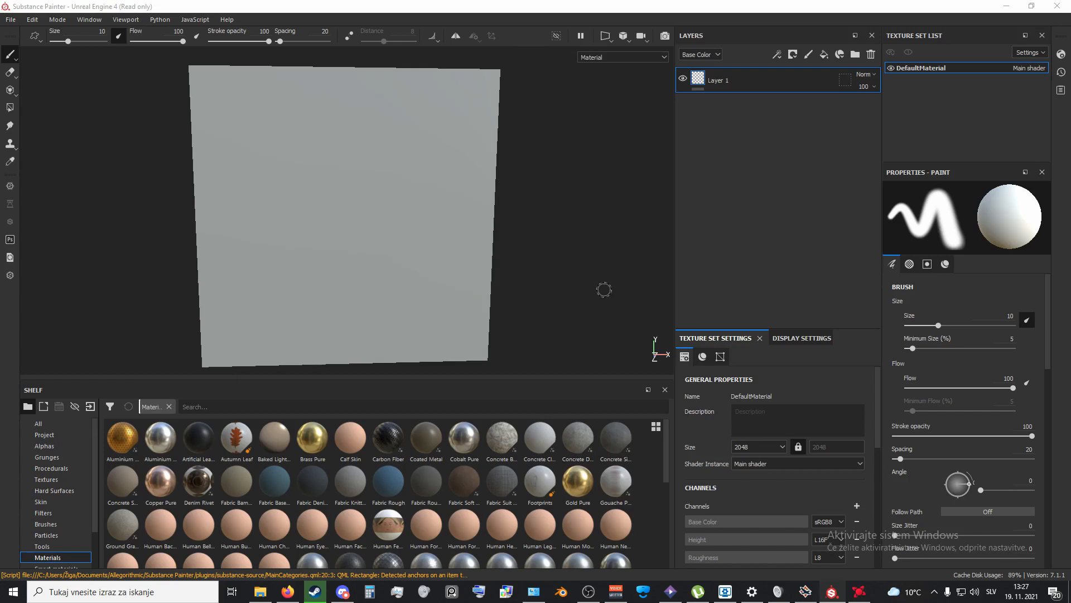
# Step: In Substance Painter, open the mesh map baking settings and disable every map except Normal
pyautogui.scroll(-2, 470, 350)
pyautogui.scroll(1, 479, 365)
pyautogui.moveTo(386, 344); pyautogui.dragTo(410, 316, button='middle')
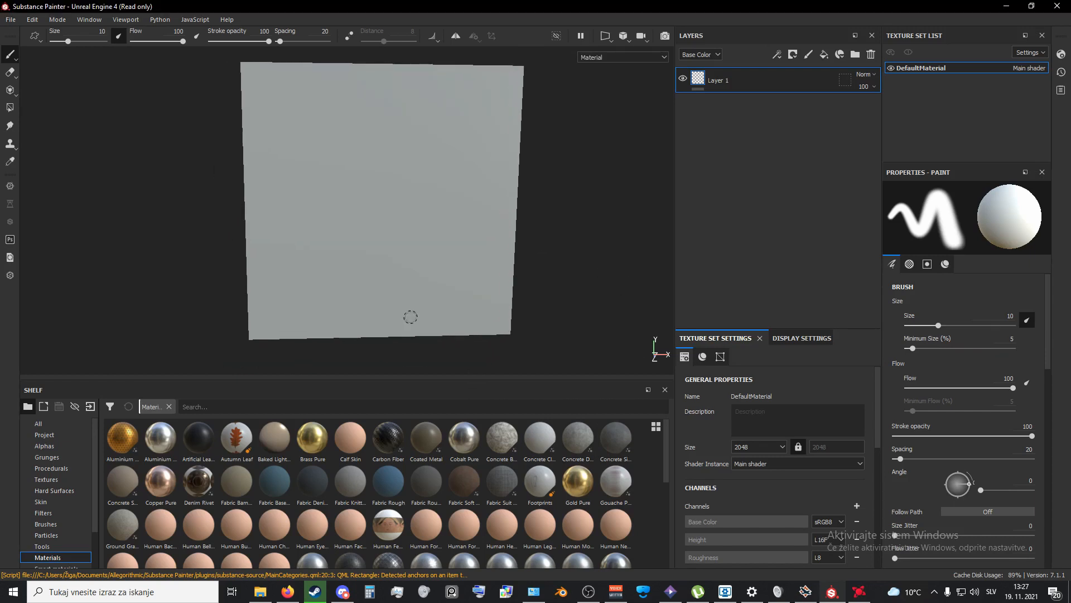
pyautogui.scroll(-3, 771, 431)
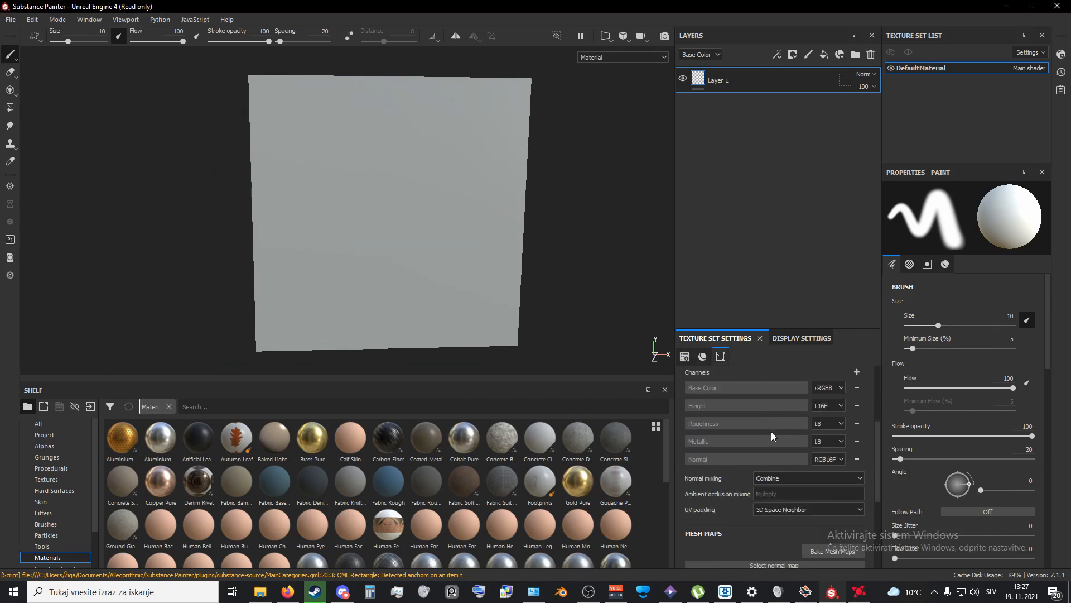
pyautogui.scroll(-3, 771, 430)
pyautogui.click(831, 450)
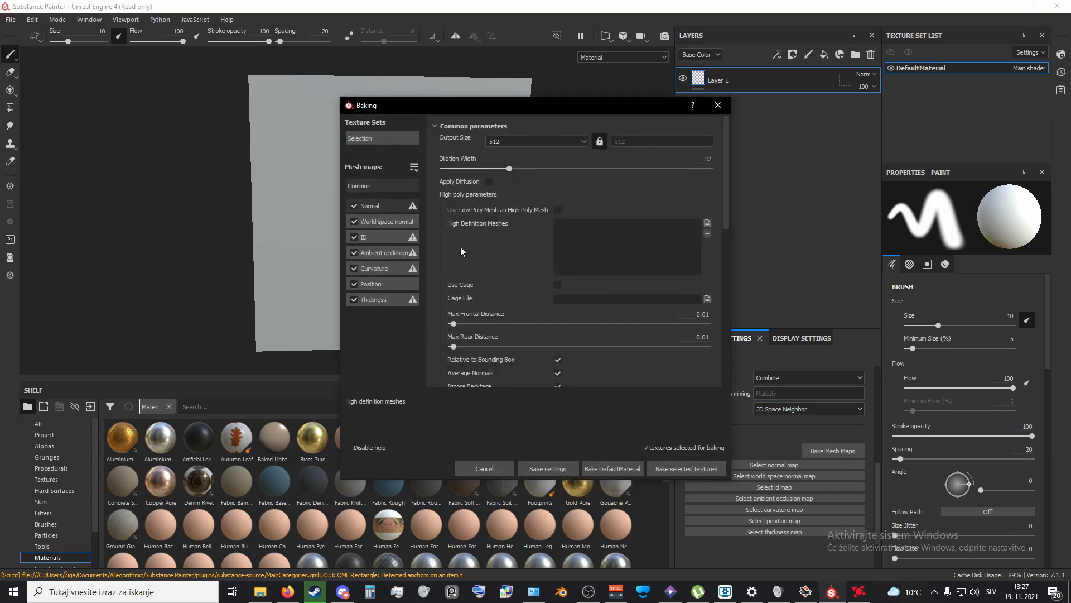
pyautogui.click(354, 237)
pyautogui.click(354, 252)
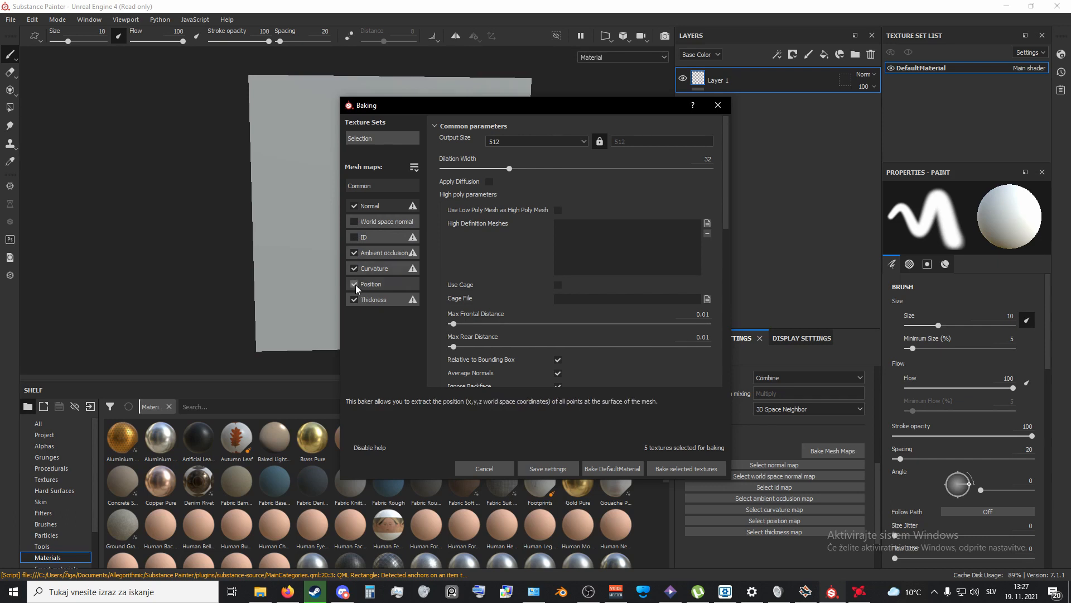
pyautogui.click(354, 268)
pyautogui.click(354, 284)
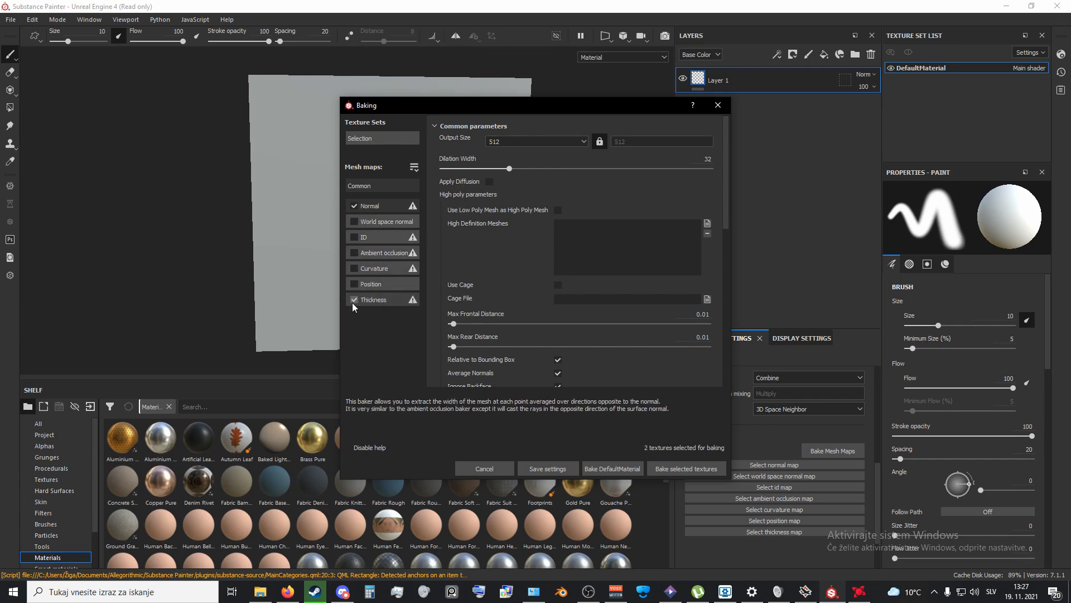
pyautogui.click(354, 299)
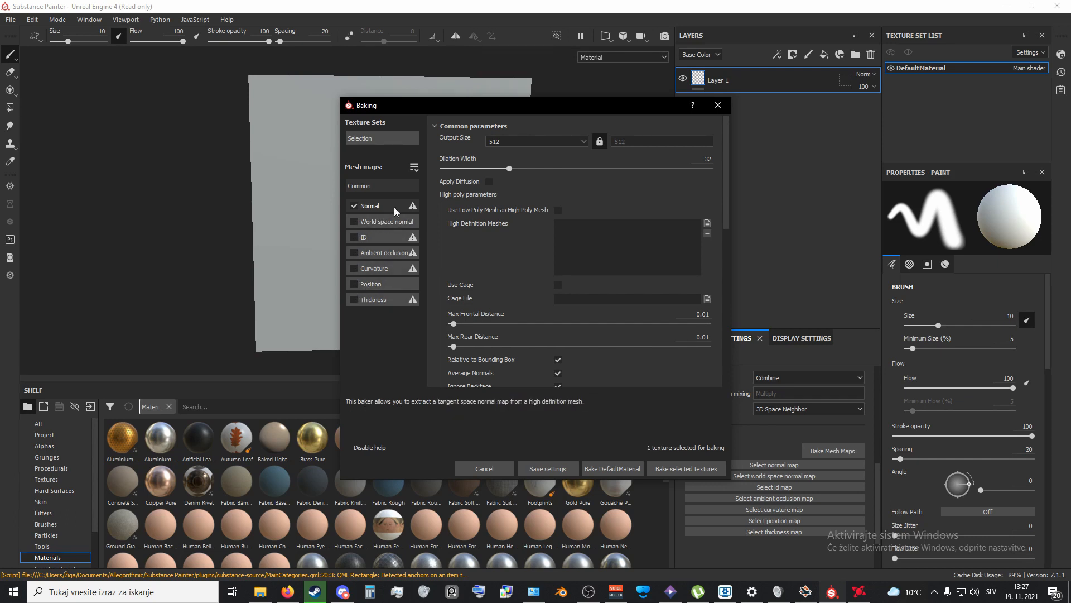
# Step: Load the Brick_high file as the high definition mesh and review the remaining baking parameters
pyautogui.click(707, 223)
pyautogui.click(484, 208)
pyautogui.doubleClick(484, 208)
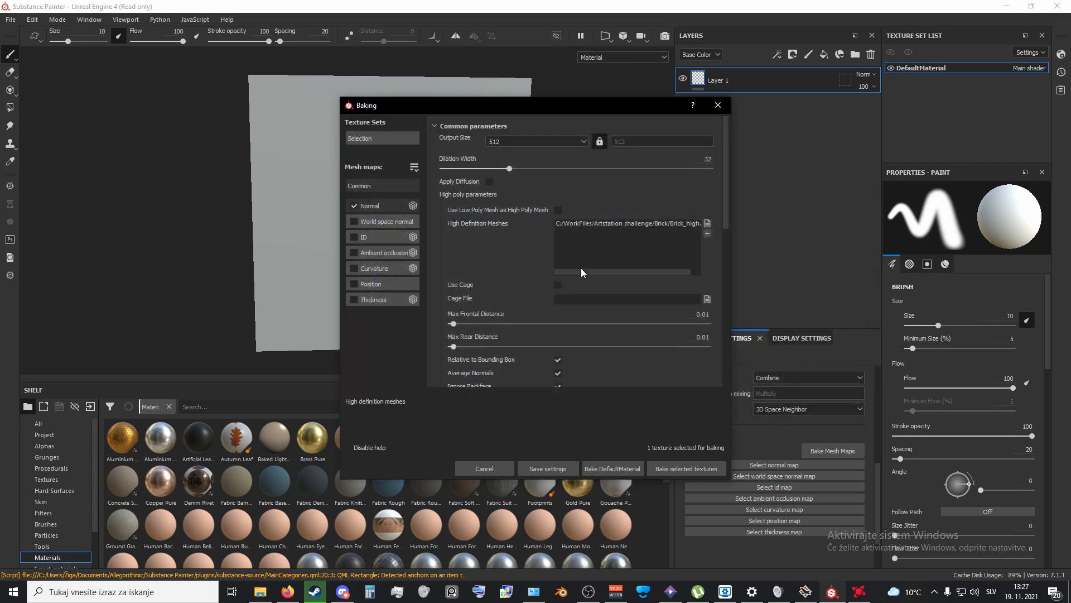
pyautogui.scroll(-5, 579, 277)
pyautogui.scroll(-2, 579, 289)
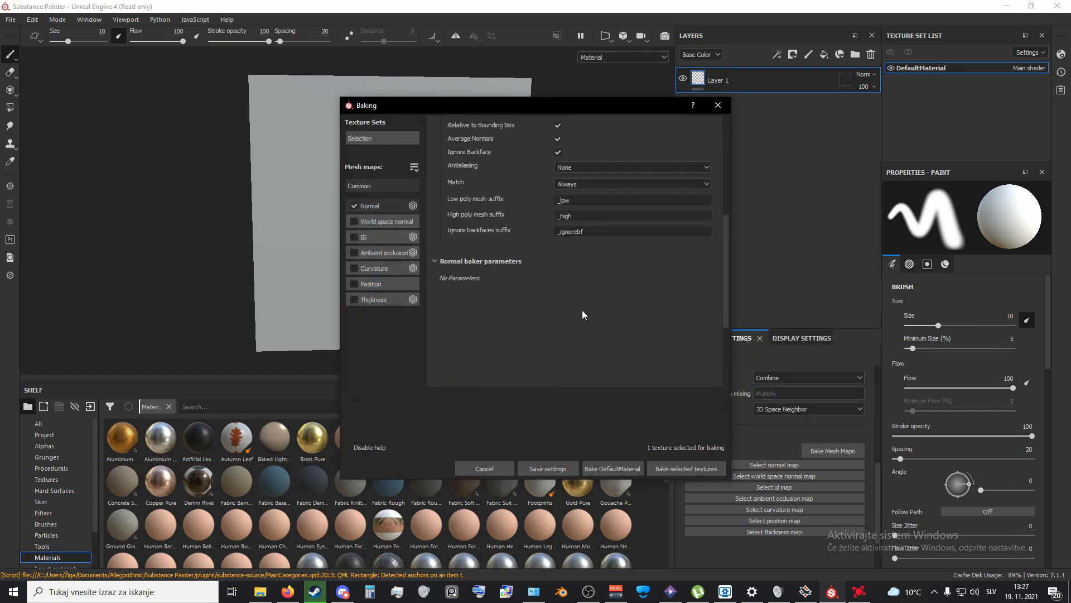
pyautogui.scroll(8, 581, 309)
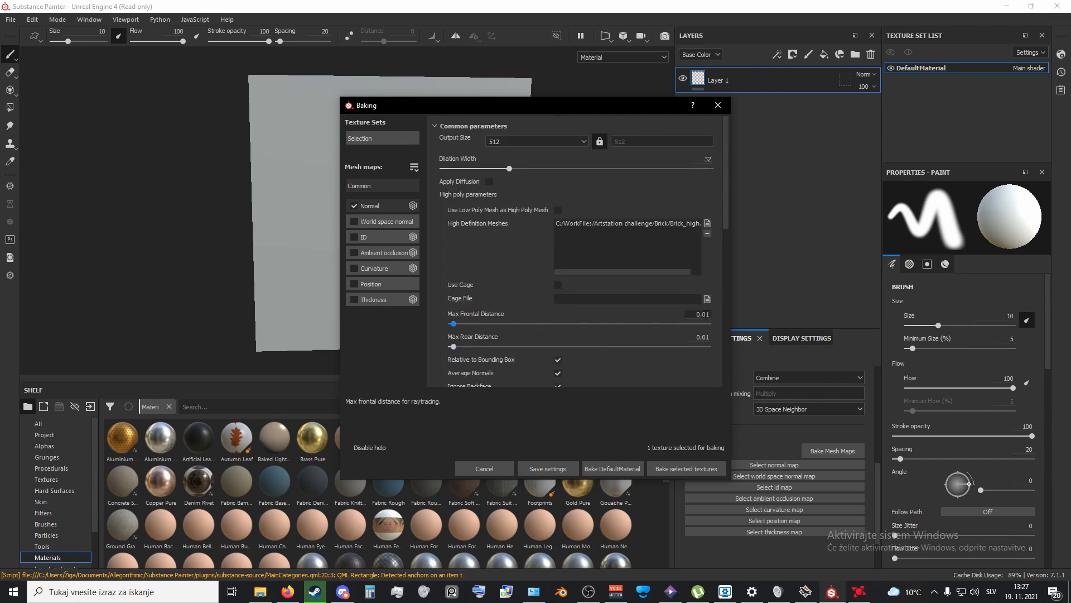
# Step: Set both the max frontal and max rear distance to 0.03 and bake the normal map
pyautogui.moveTo(694, 315); pyautogui.dragTo(719, 319)
pyautogui.write('0.01')
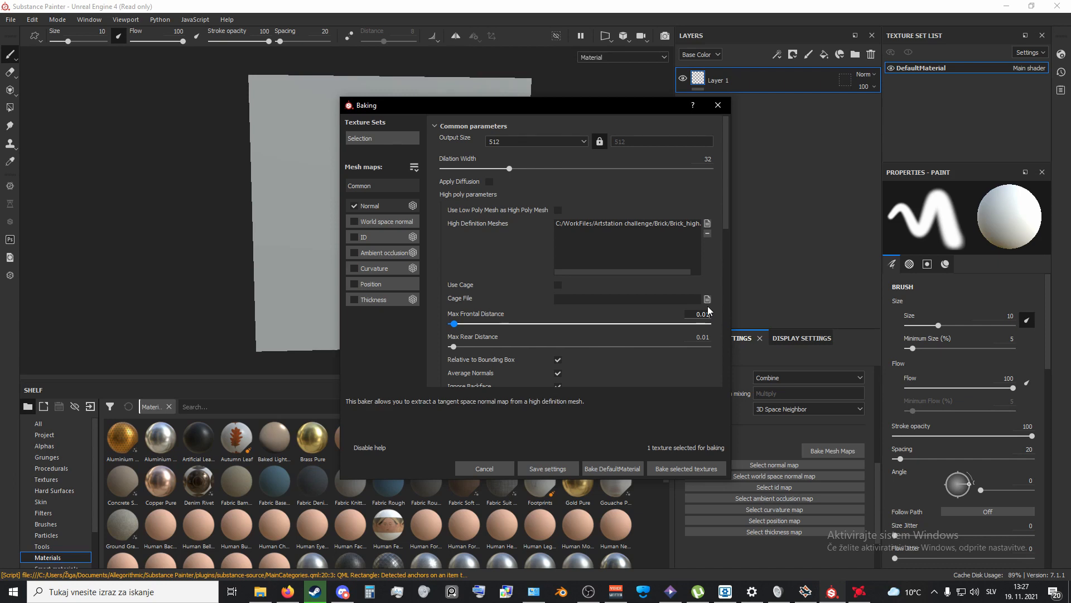
pyautogui.press('BackSpace')
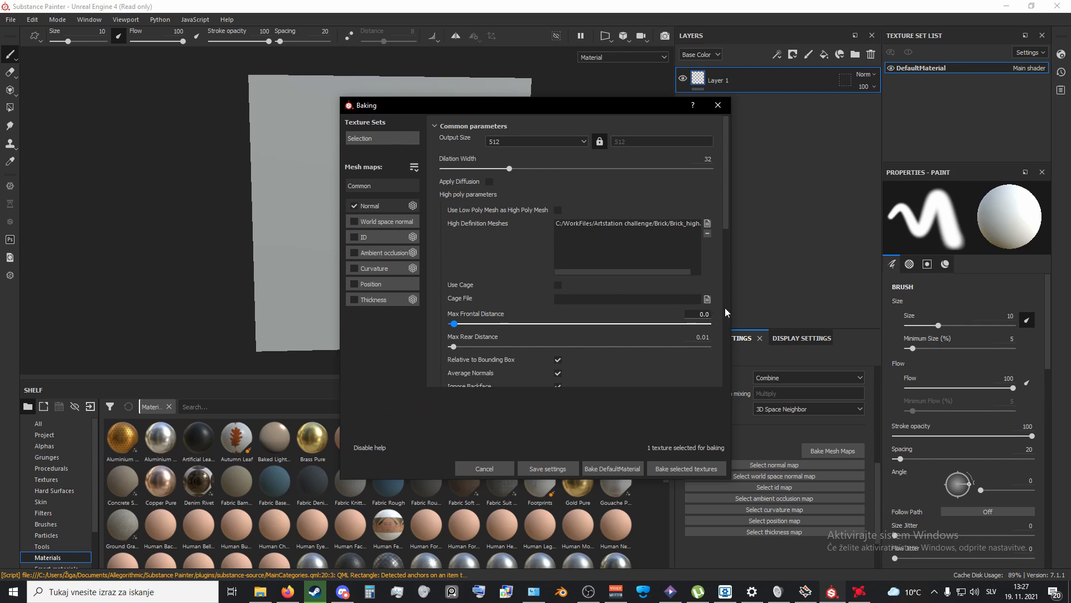
pyautogui.write('3')
pyautogui.press('Tab')
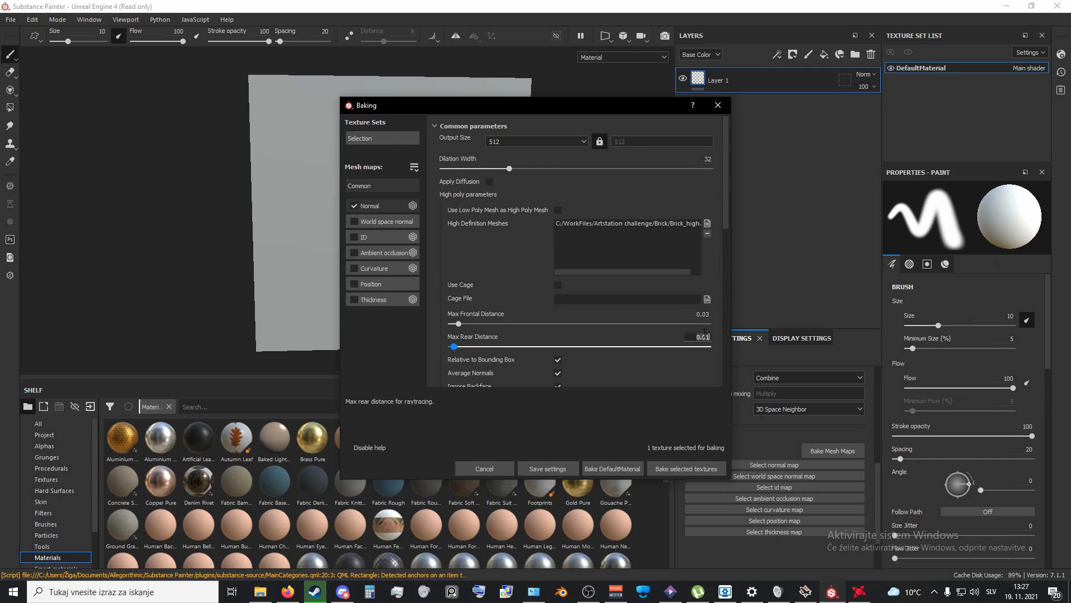
pyautogui.press('BackSpace')
pyautogui.write('3')
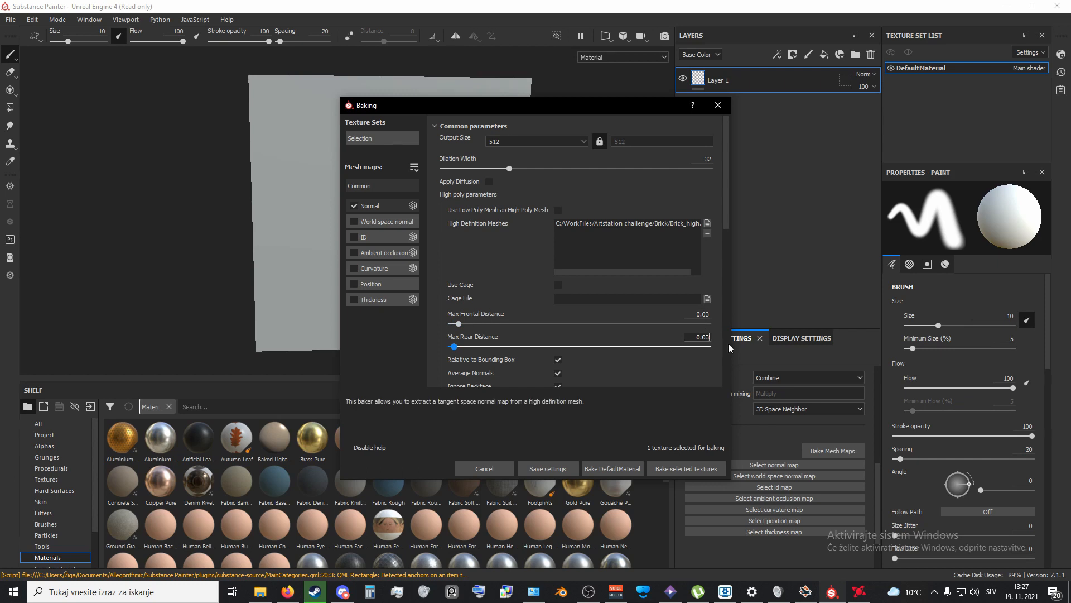
pyautogui.click(691, 469)
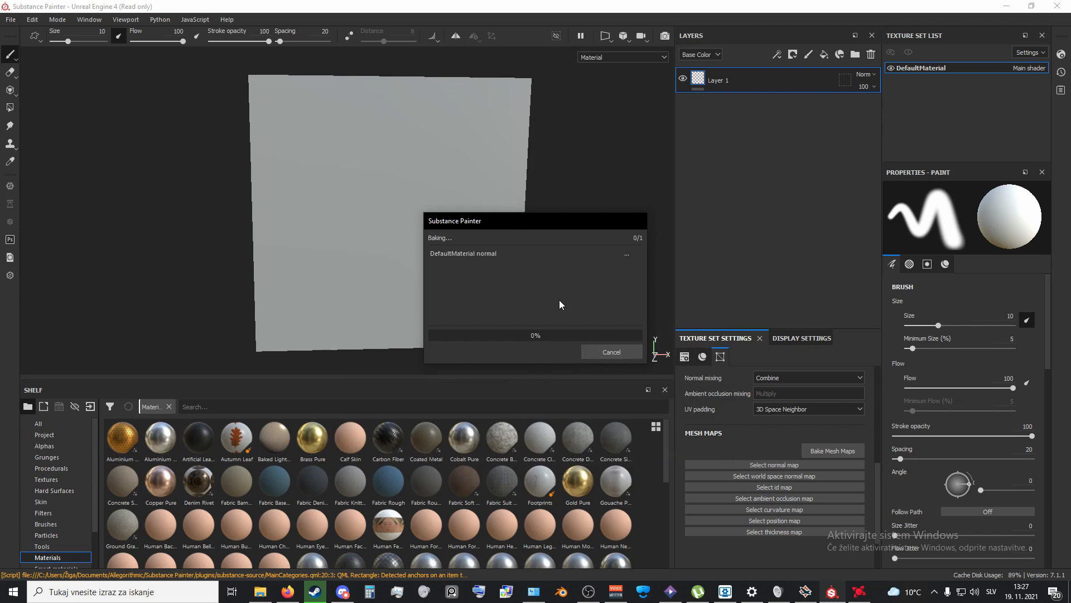
pyautogui.click(611, 352)
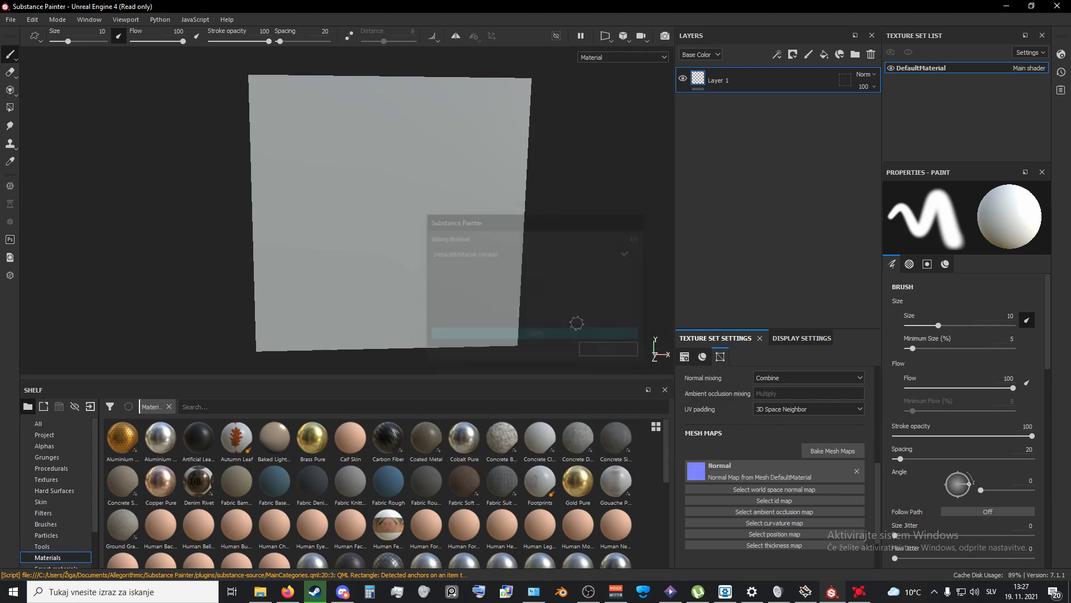
# Step: Examine the baked brick normals across the whole plane
pyautogui.scroll(3, 471, 263)
pyautogui.keyDown('alt'); pyautogui.moveTo(471, 263); pyautogui.dragTo(442, 234); pyautogui.keyUp('alt')
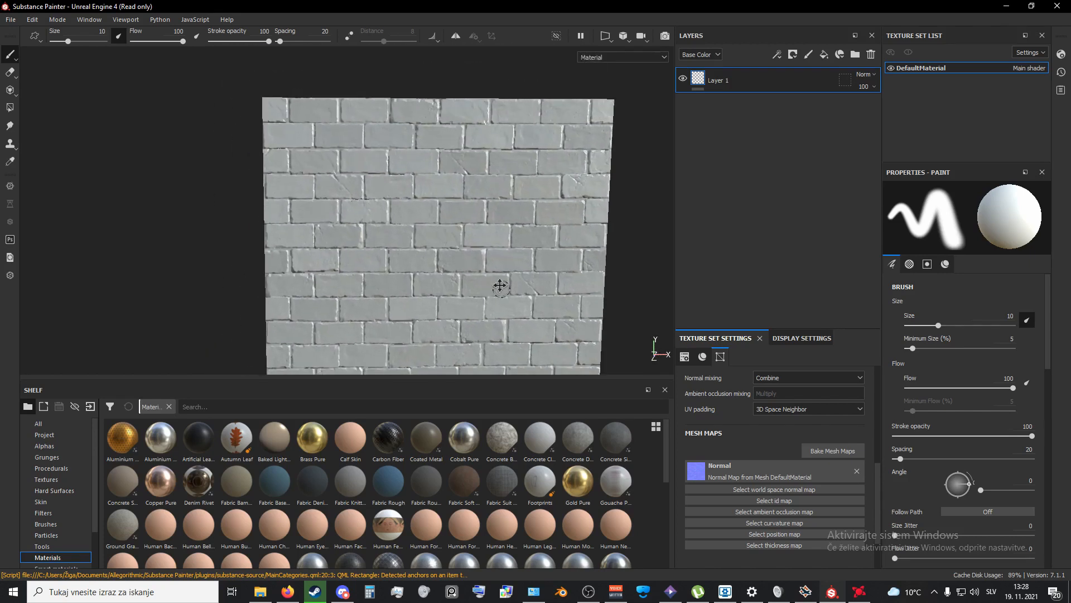
pyautogui.moveTo(500, 286)
pyautogui.keyDown('alt'); pyautogui.mouseDown(button='middle')
pyautogui.moveTo(486, 268)
pyautogui.moveTo(476, 313)
pyautogui.mouseUp(button='middle'); pyautogui.keyUp('alt')
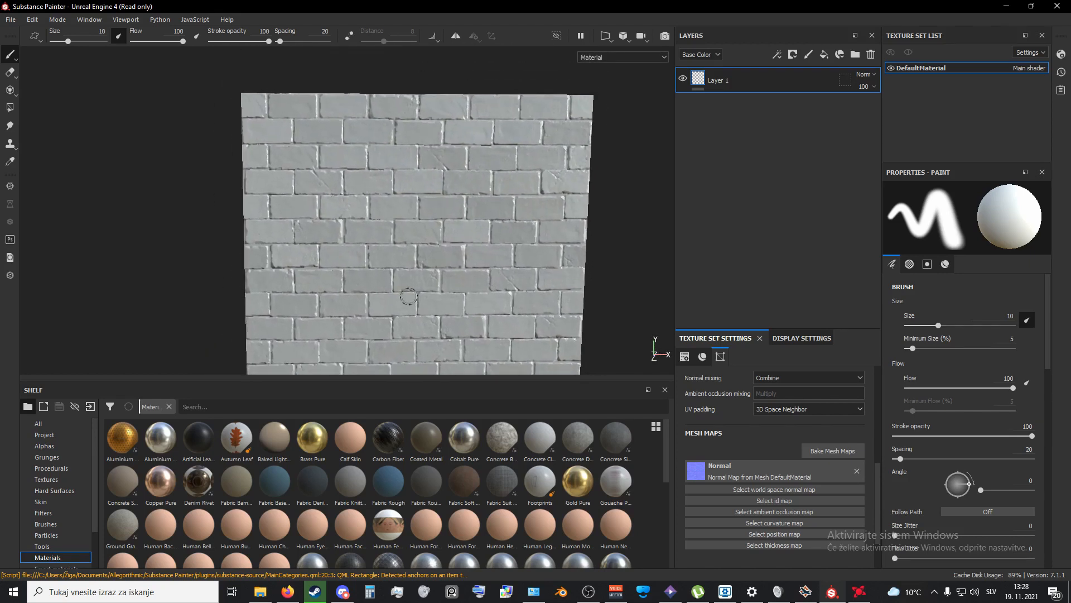
pyautogui.keyDown('alt'); pyautogui.moveTo(409, 297); pyautogui.dragTo(390, 273, button='middle'); pyautogui.keyUp('alt')
pyautogui.scroll(-1, 403, 249)
pyautogui.scroll(-2, 413, 282)
pyautogui.scroll(1, 390, 273)
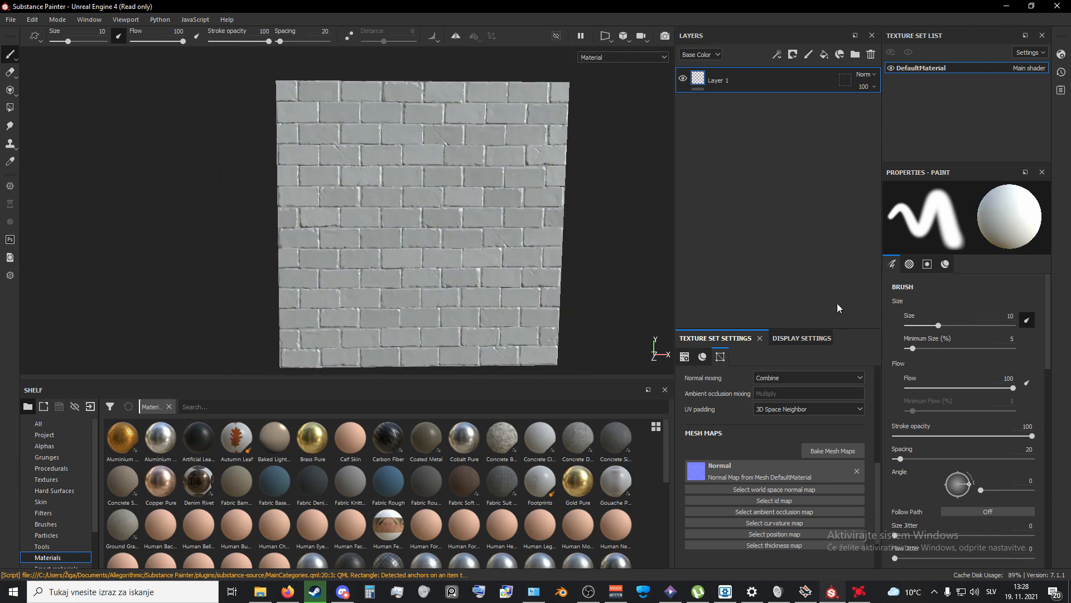
# Step: Set both the max frontal and max rear distance to 0.02 and rebake the normal map
pyautogui.click(840, 452)
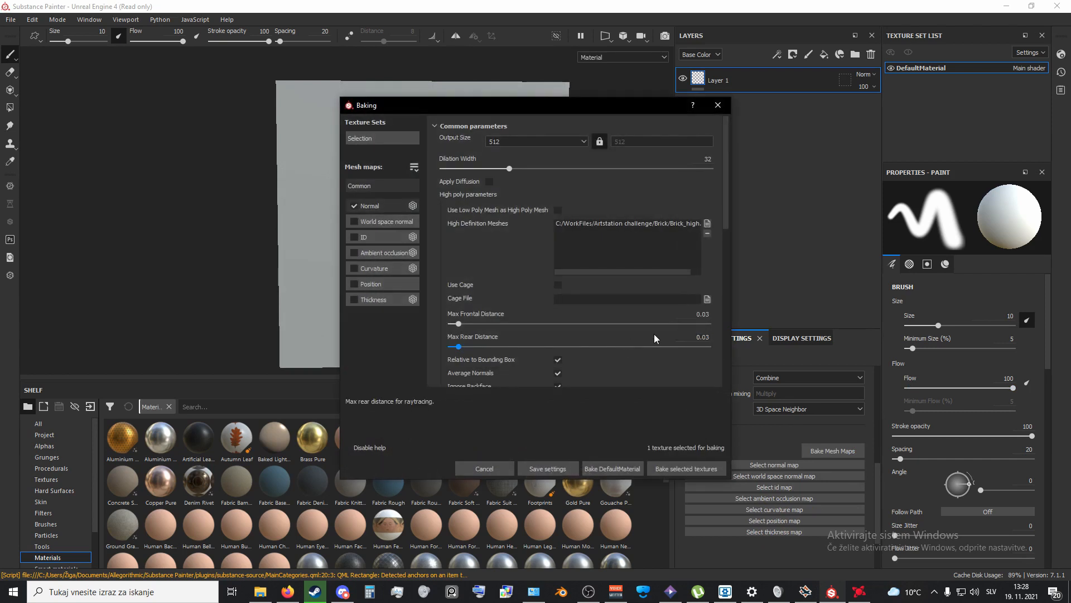
pyautogui.click(709, 315)
pyautogui.press('BackSpace')
pyautogui.write('2')
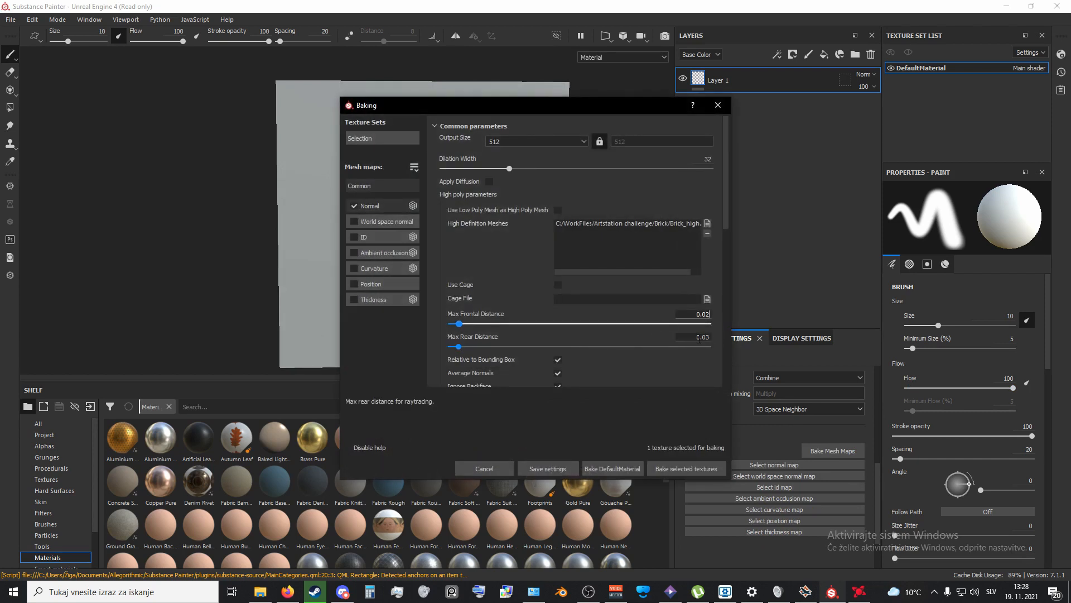
pyautogui.click(700, 337)
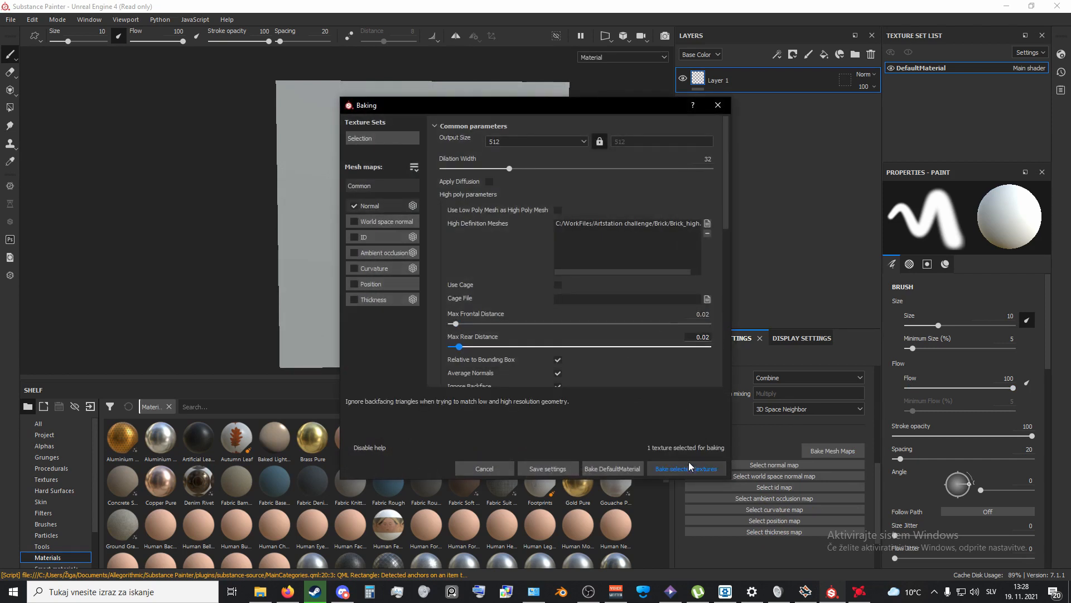
pyautogui.click(689, 464)
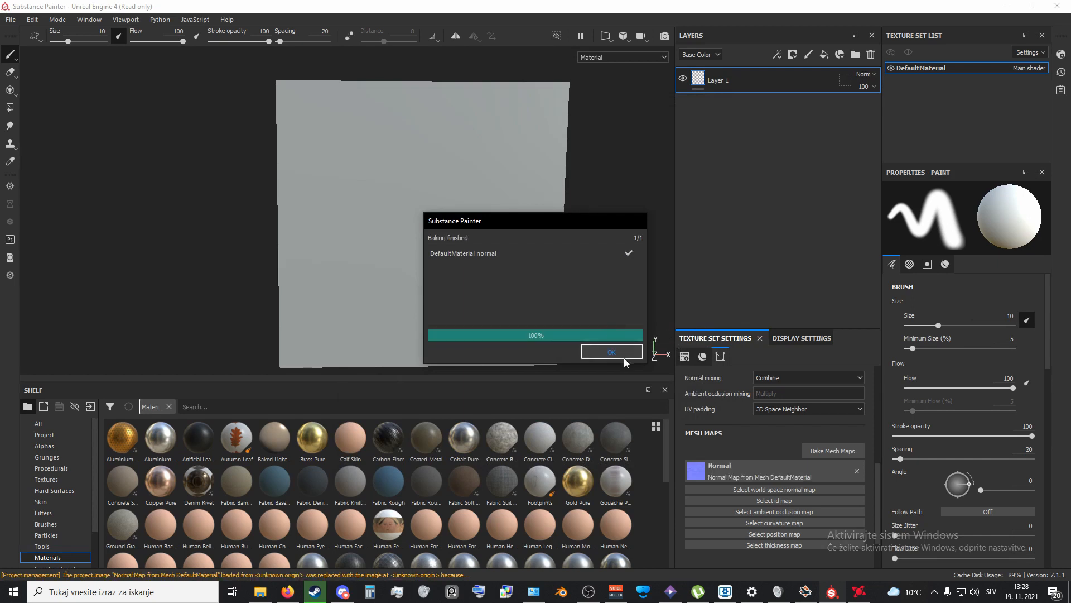
pyautogui.click(611, 352)
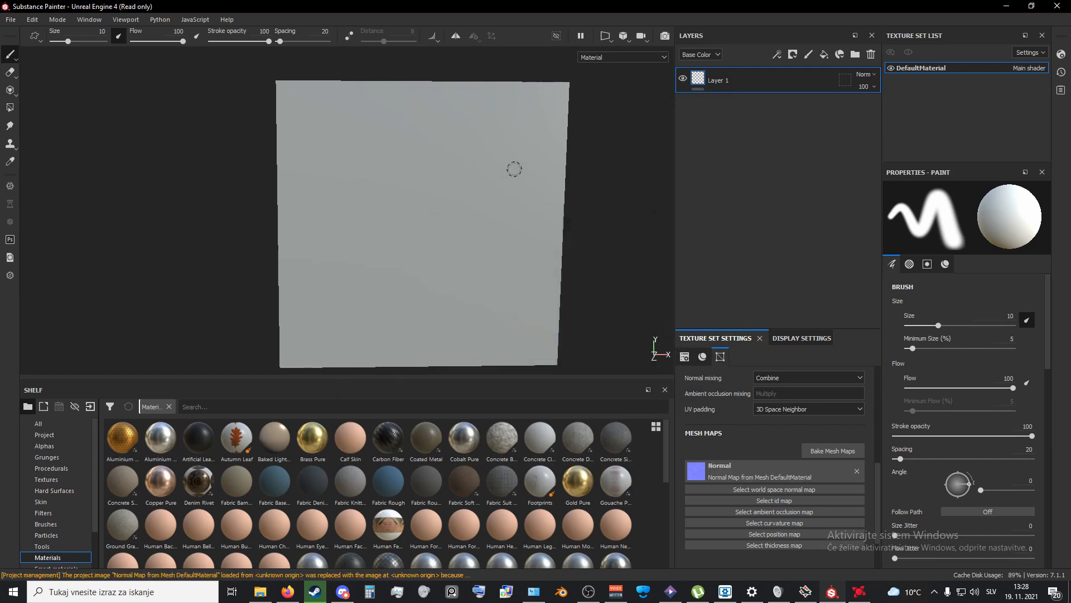
# Step: Examine the rebaked brick edges and surface detail up close and across the full wall
pyautogui.keyDown('alt'); pyautogui.moveTo(547, 166); pyautogui.dragTo(573, 237, button='middle'); pyautogui.keyUp('alt')
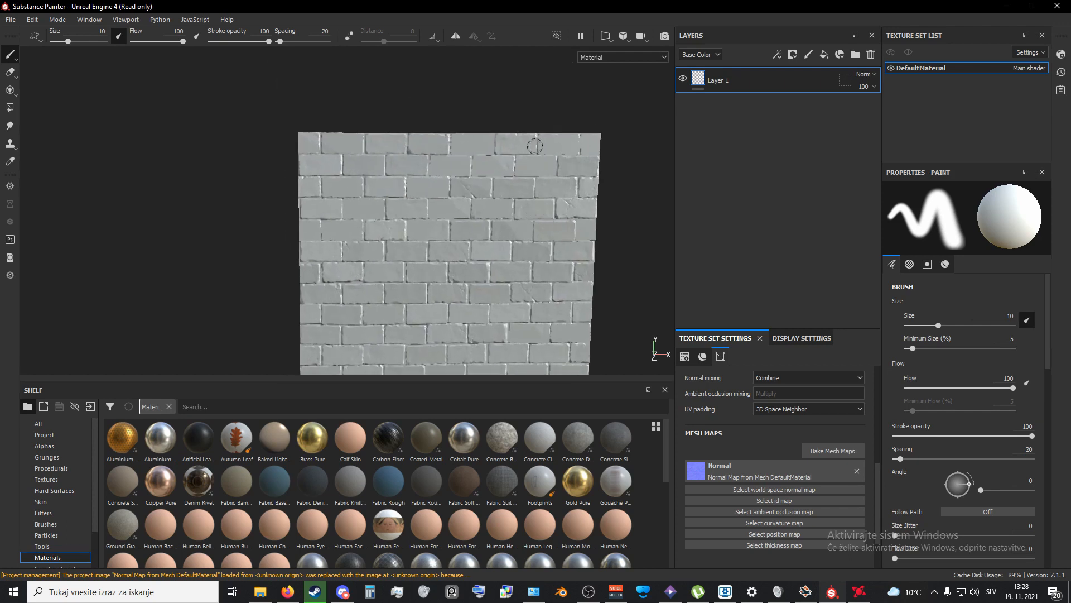
pyautogui.keyDown('alt'); pyautogui.moveTo(526, 255); pyautogui.dragTo(511, 239, button='middle'); pyautogui.keyUp('alt')
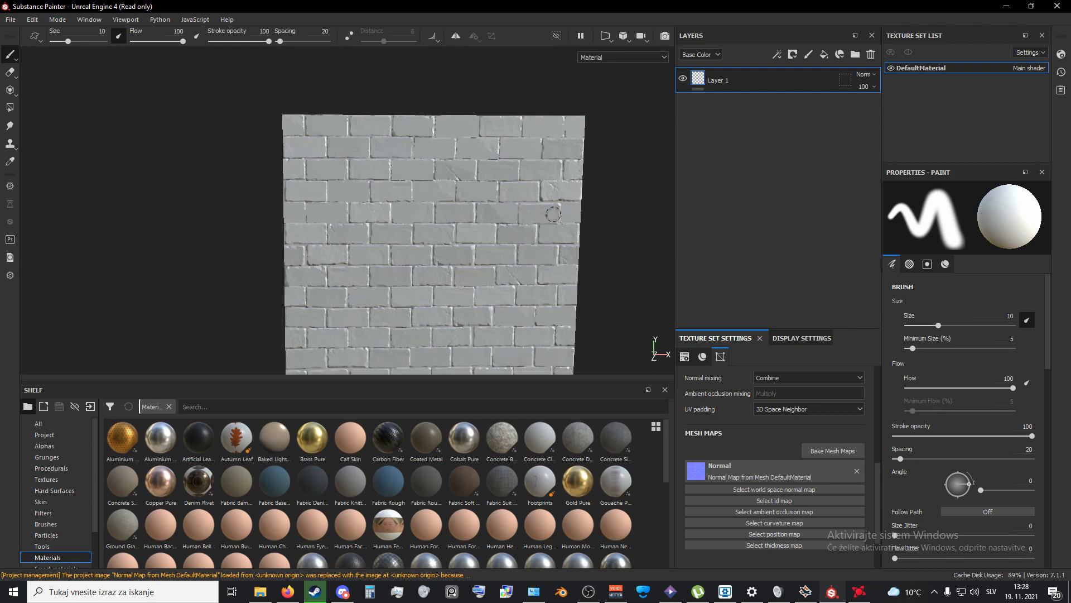
pyautogui.scroll(4, 554, 212)
pyautogui.scroll(5, 479, 223)
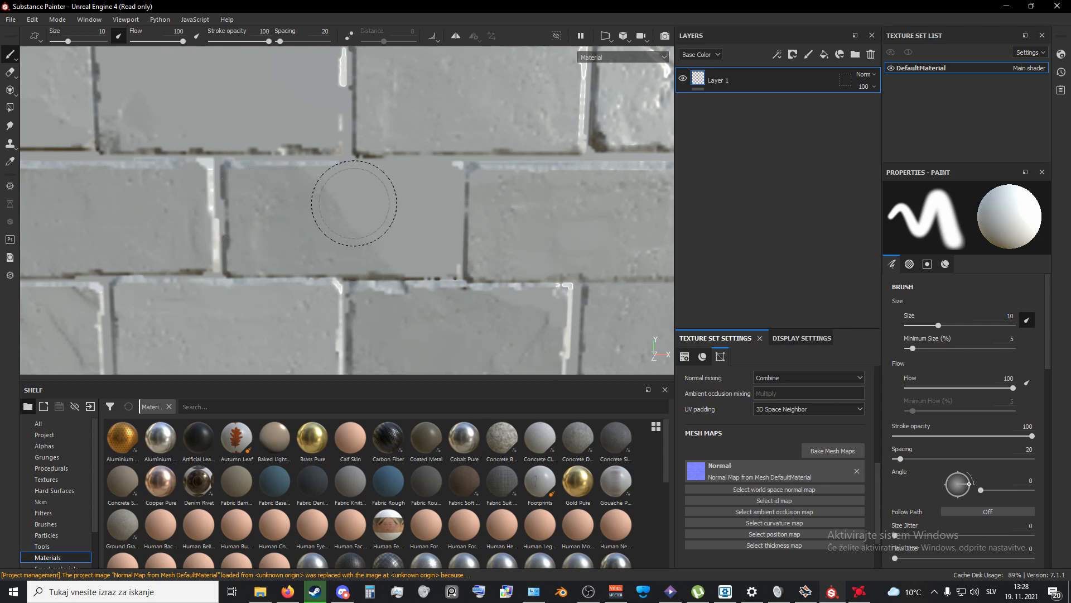
pyautogui.scroll(-6, 474, 240)
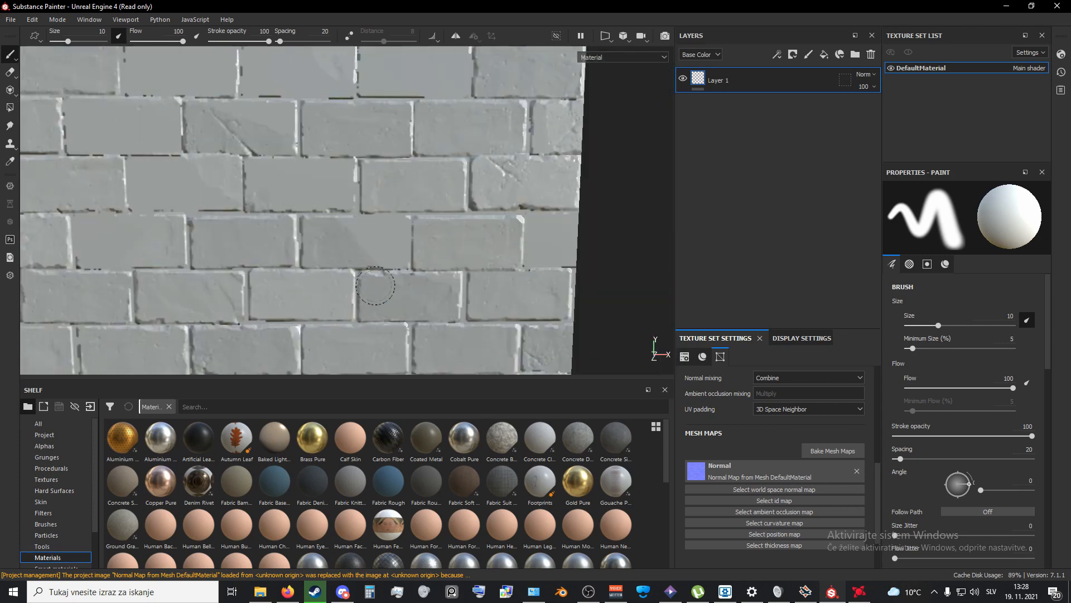
pyautogui.keyDown('alt'); pyautogui.moveTo(208, 362); pyautogui.dragTo(310, 258, button='middle'); pyautogui.keyUp('alt')
pyautogui.scroll(-2, 368, 279)
pyautogui.keyDown('alt'); pyautogui.moveTo(368, 280); pyautogui.dragTo(359, 246, button='middle'); pyautogui.keyUp('alt')
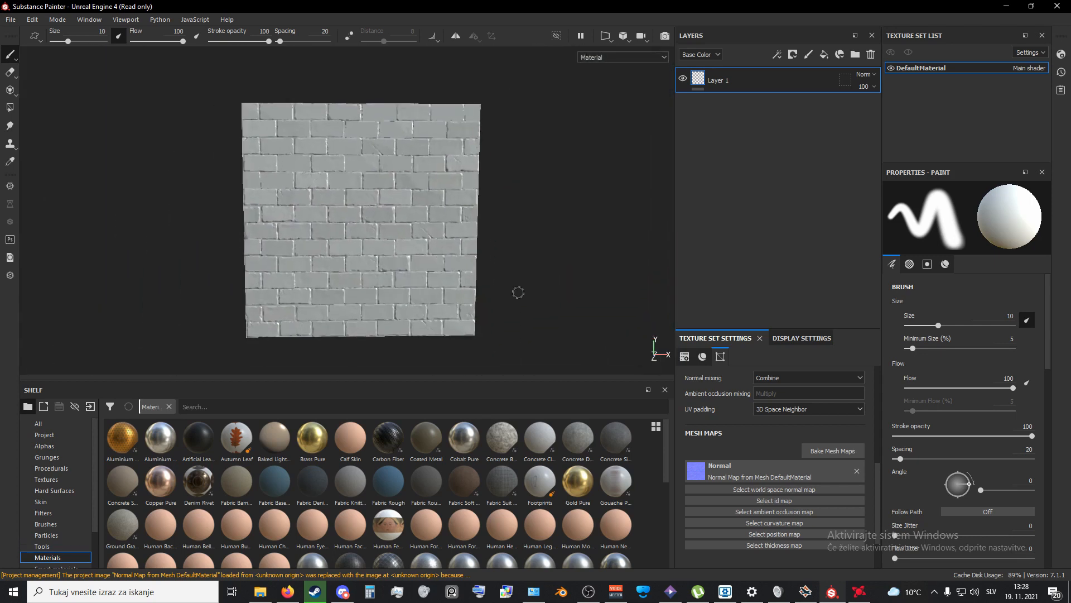
# Step: Set both the max frontal and max rear distance to 0.03, rebake the normal map, and check the brick wall
pyautogui.click(833, 450)
pyautogui.click(709, 323)
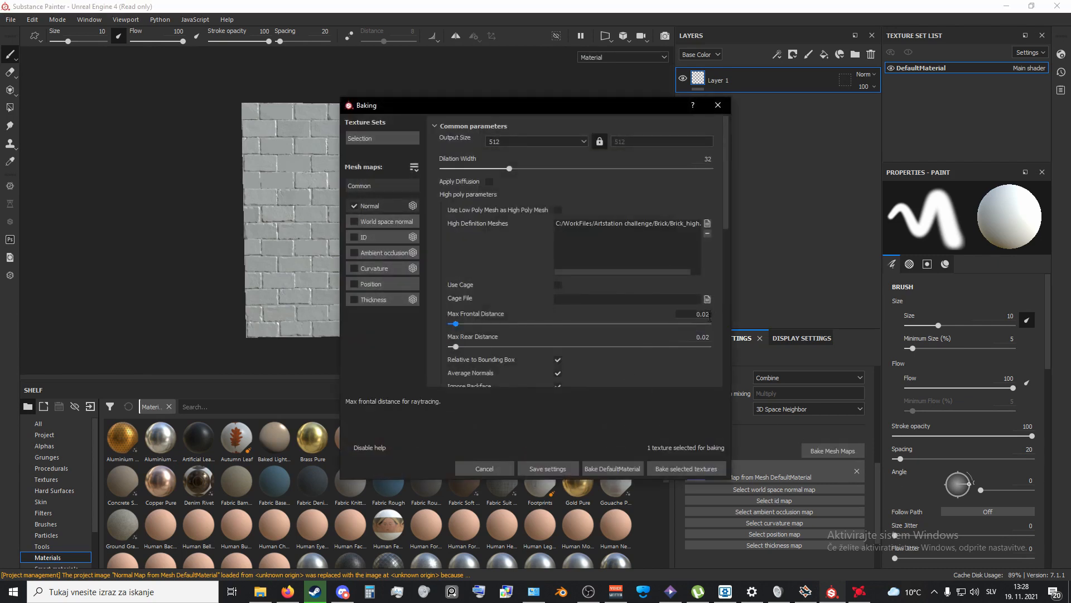
pyautogui.click(708, 315)
pyautogui.write('0.0')
pyautogui.click(706, 337)
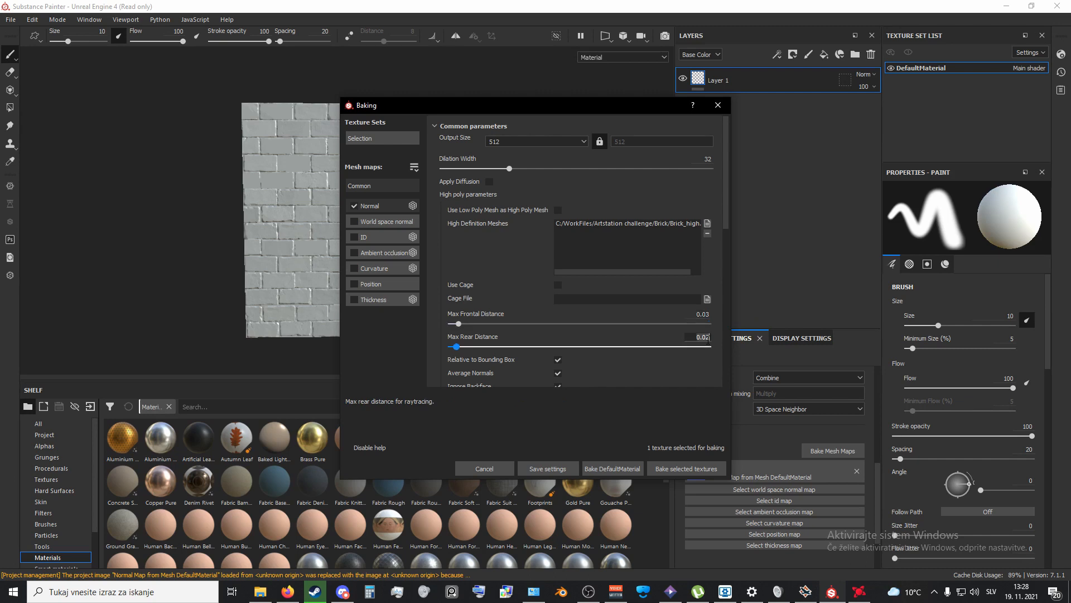
pyautogui.click(686, 468)
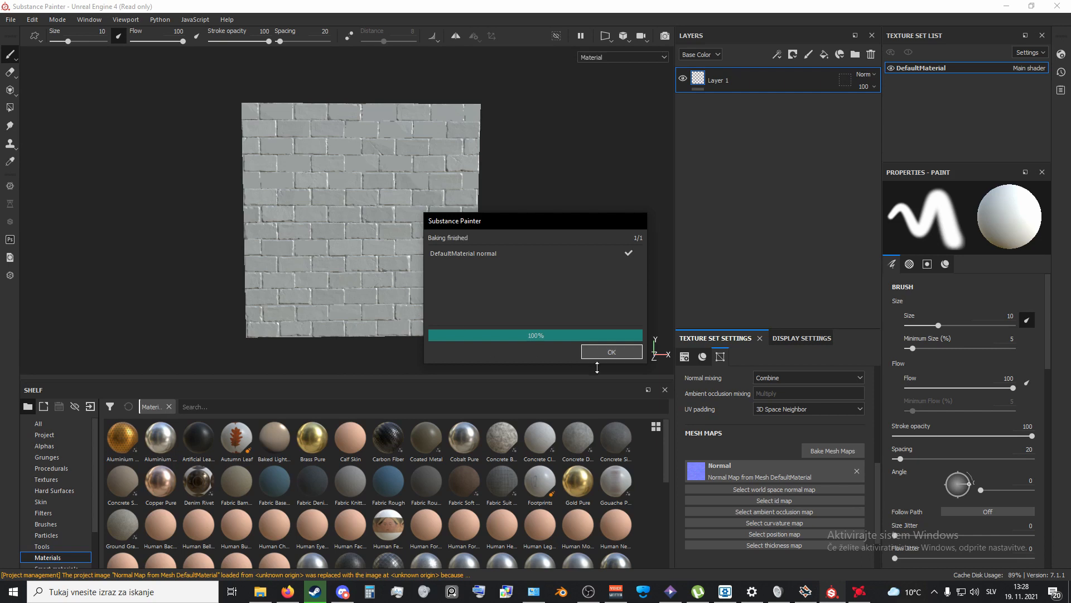
pyautogui.click(614, 353)
pyautogui.scroll(2, 341, 268)
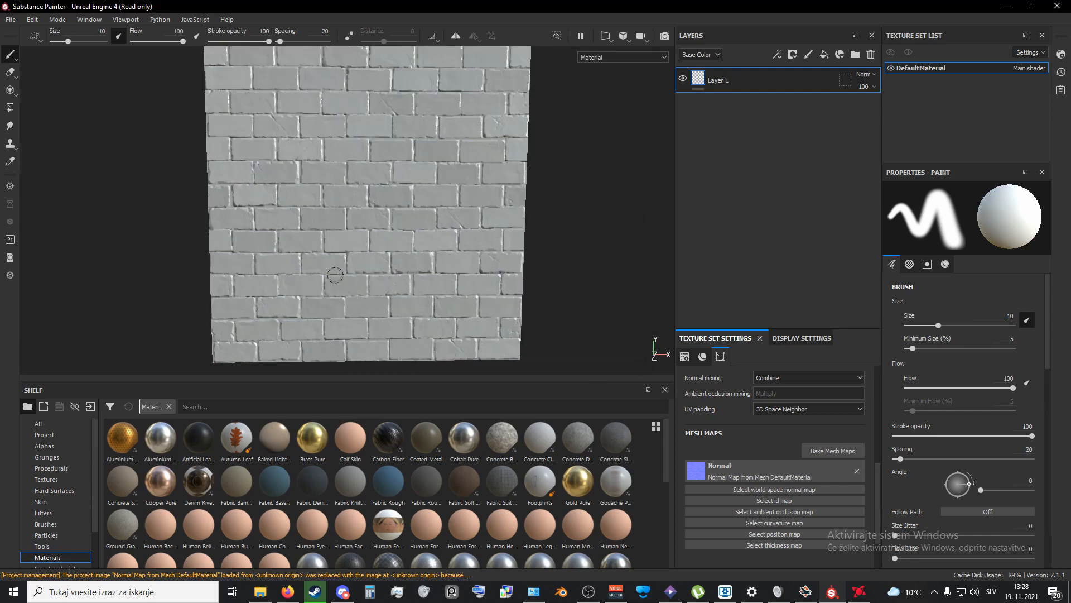
pyautogui.keyDown('alt'); pyautogui.moveTo(388, 180); pyautogui.dragTo(403, 232, button='middle'); pyautogui.keyUp('alt')
pyautogui.keyDown('alt'); pyautogui.moveTo(390, 327); pyautogui.dragTo(404, 272, button='middle'); pyautogui.keyUp('alt')
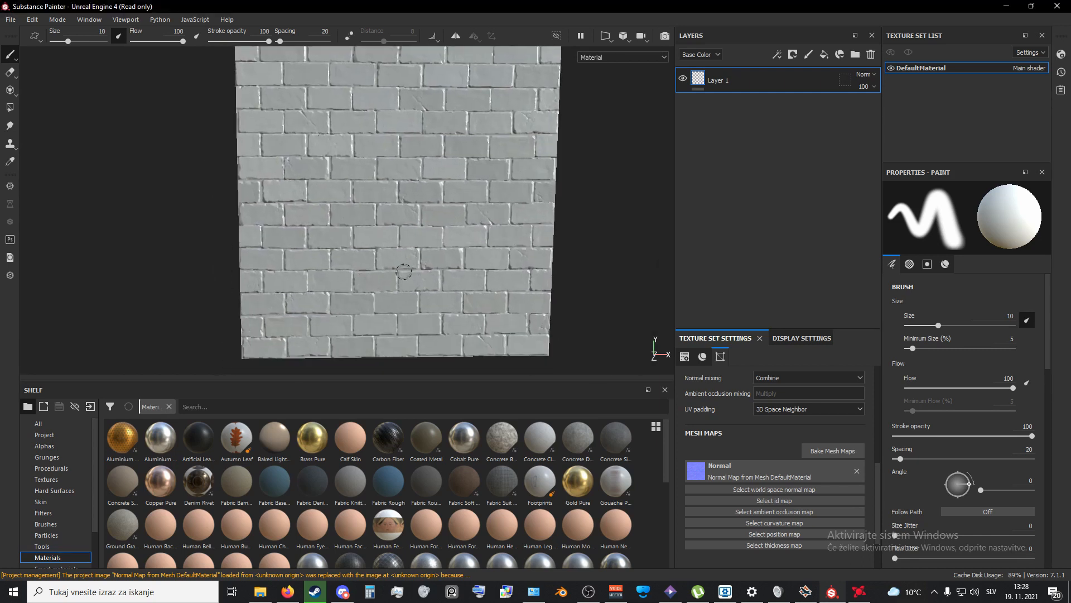
# Step: Set the mesh map baking output size to 2048
pyautogui.click(834, 446)
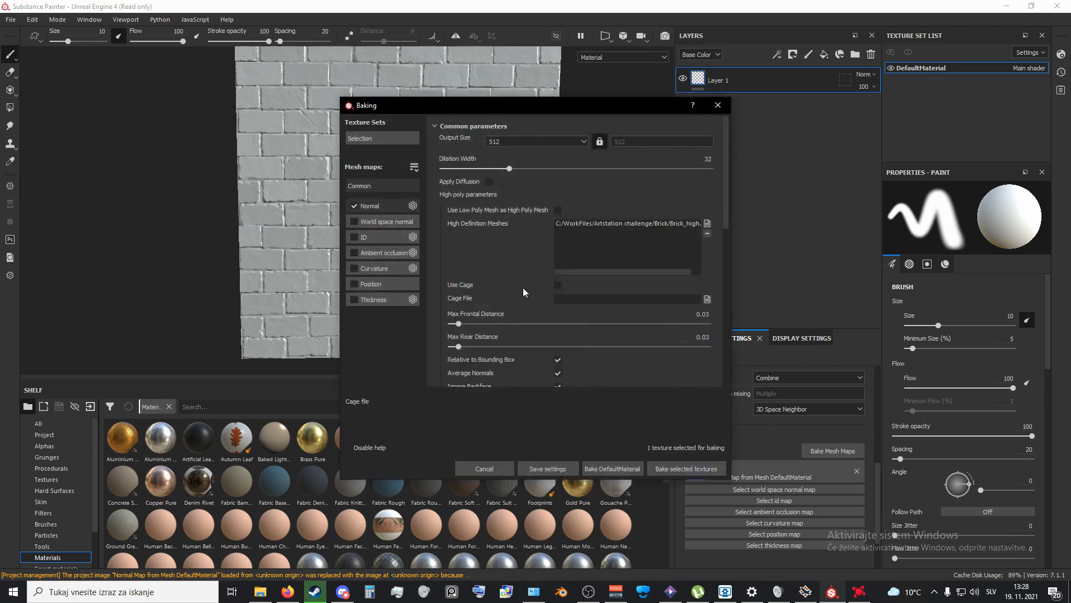
pyautogui.moveTo(497, 106); pyautogui.dragTo(431, 126)
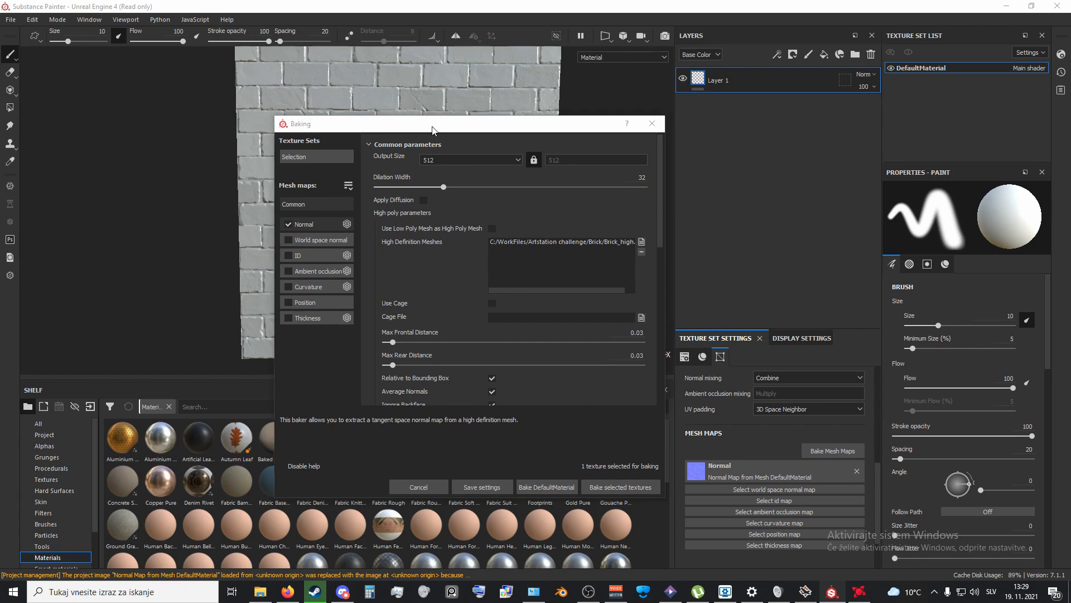
pyautogui.moveTo(416, 127); pyautogui.dragTo(751, 135)
pyautogui.click(792, 167)
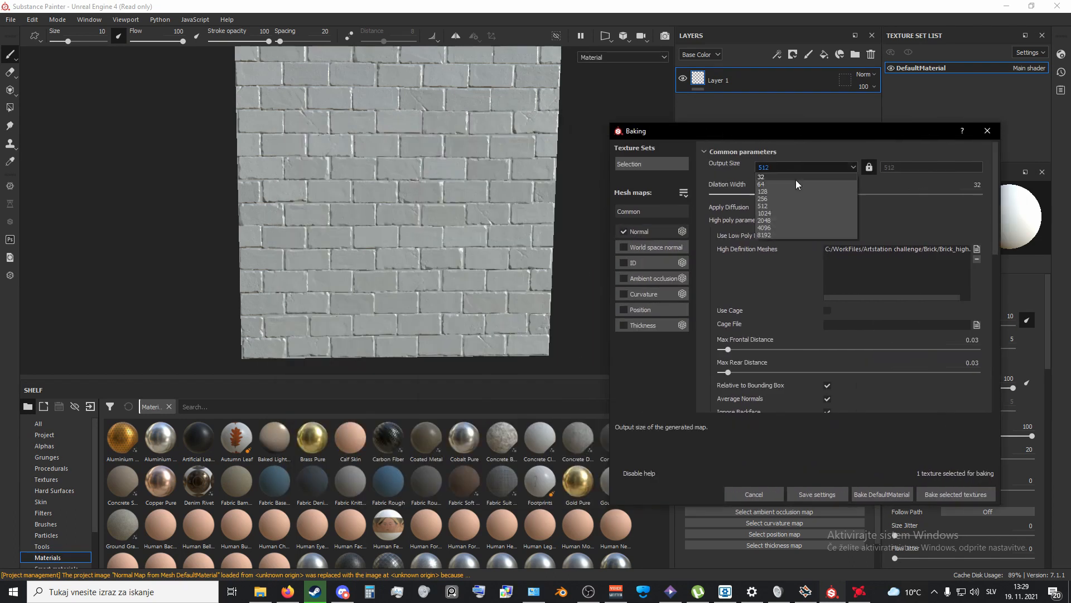
pyautogui.click(775, 220)
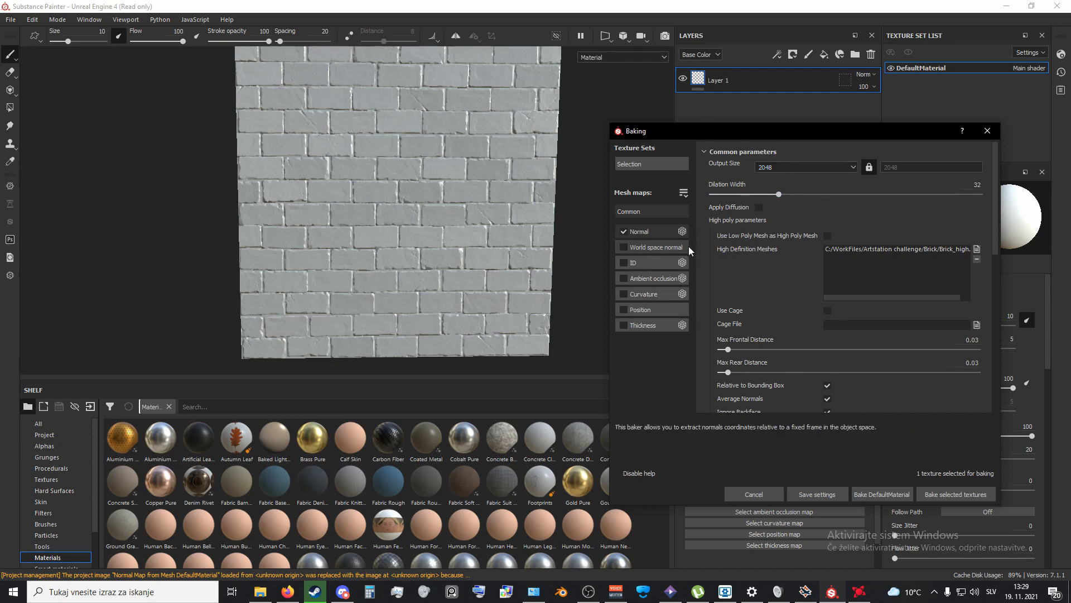
# Step: Add ID, ambient occlusion and curvature maps to the bake, with Vertex Color as the ID color source
pyautogui.click(645, 263)
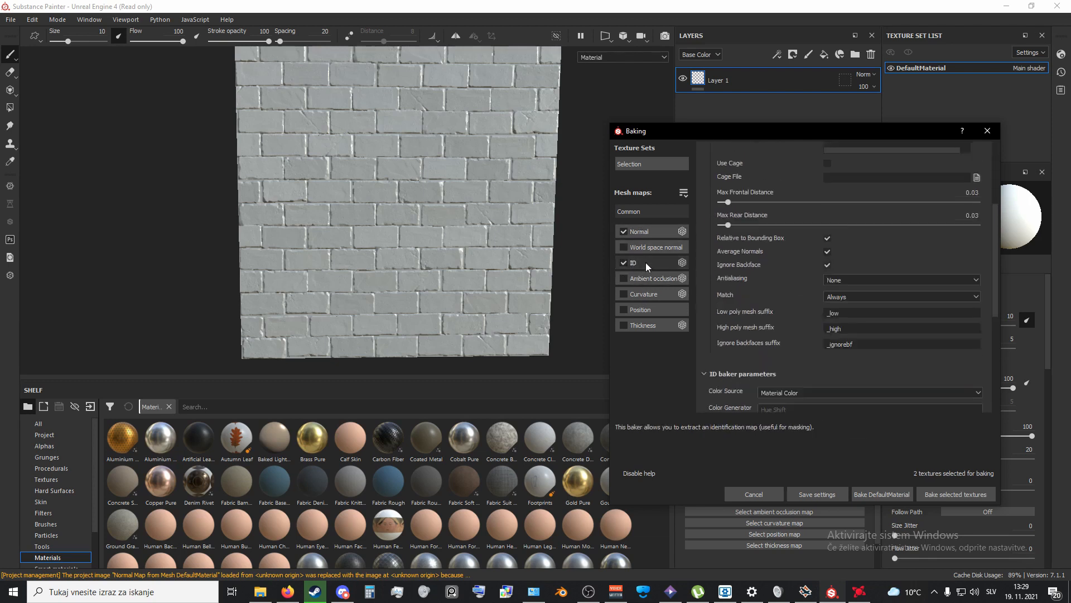
pyautogui.click(819, 169)
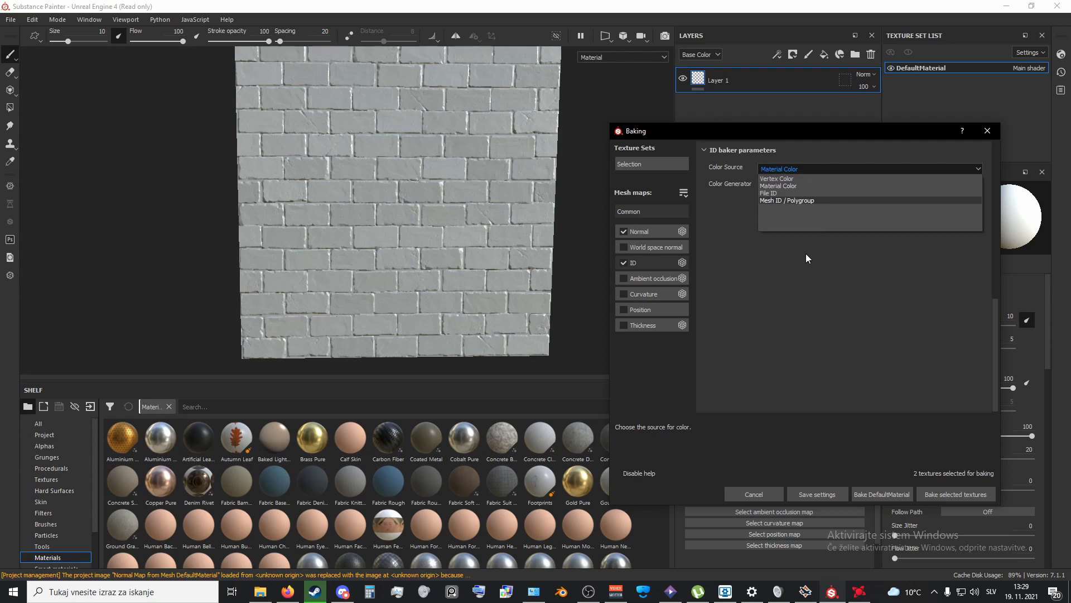
pyautogui.click(788, 179)
pyautogui.click(623, 277)
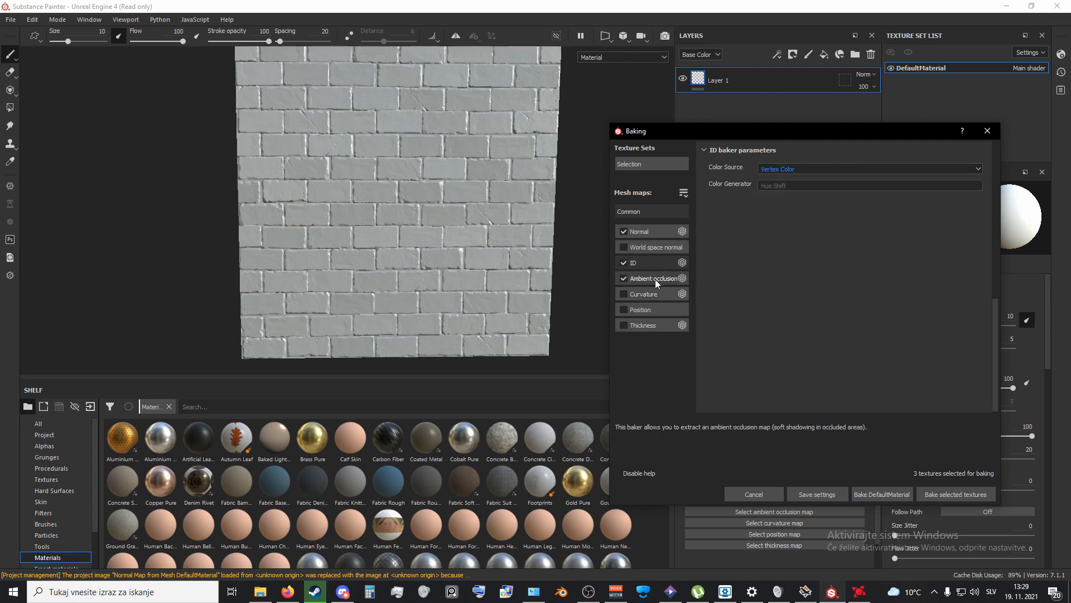
pyautogui.click(625, 294)
pyautogui.click(647, 230)
# Step: Set the dilation width to 0 in the common baking parameters
pyautogui.click(641, 163)
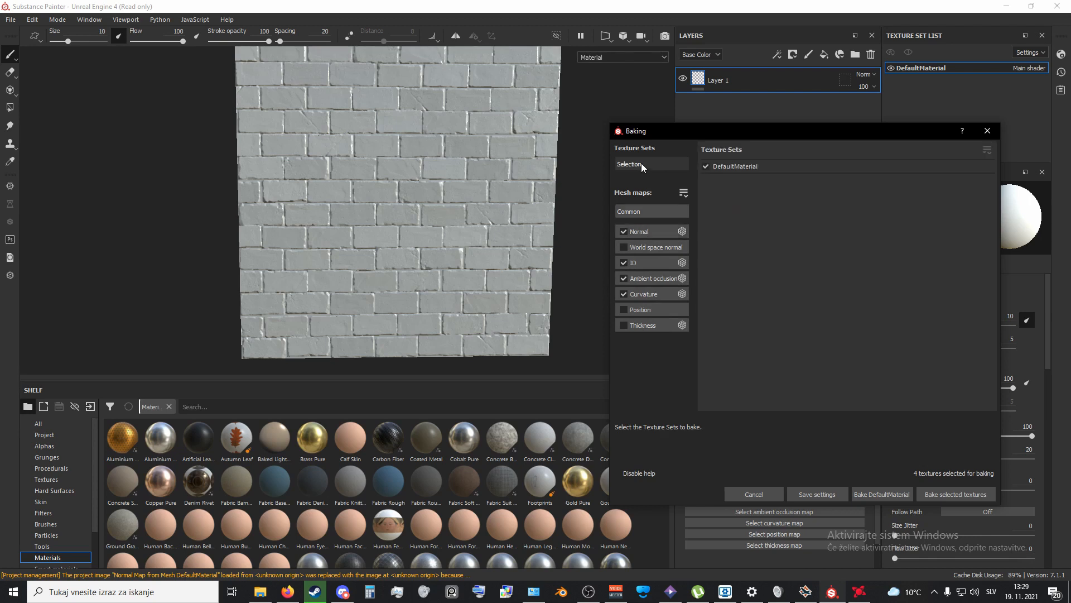
pyautogui.click(648, 215)
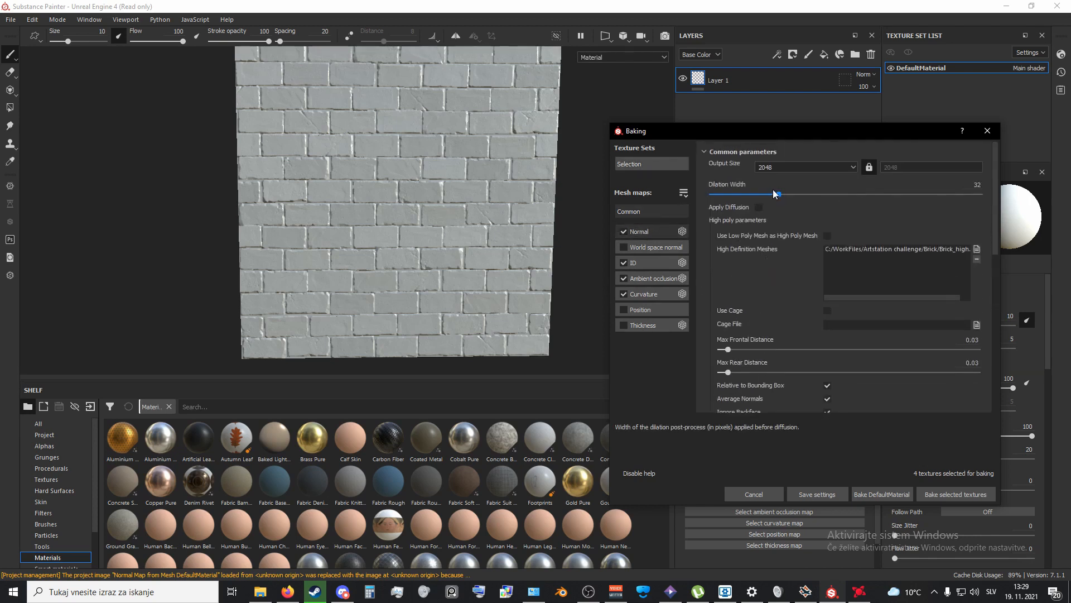
pyautogui.moveTo(778, 193); pyautogui.dragTo(621, 196)
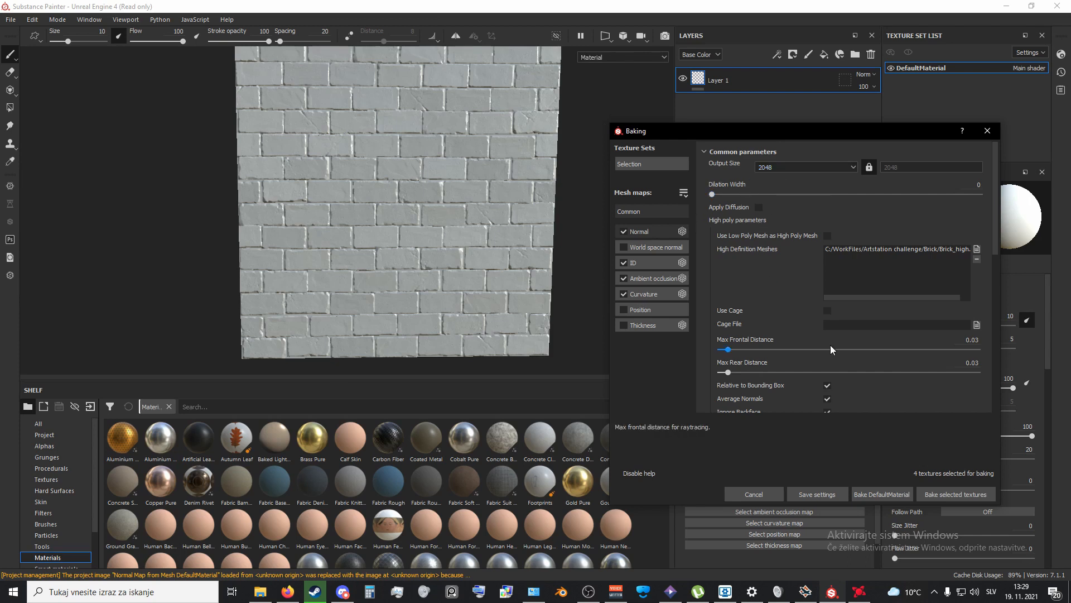
# Step: Set the antialiasing to Subsampling 2x2 and bake the selected mesh maps
pyautogui.scroll(-4, 831, 345)
pyautogui.scroll(-1, 815, 381)
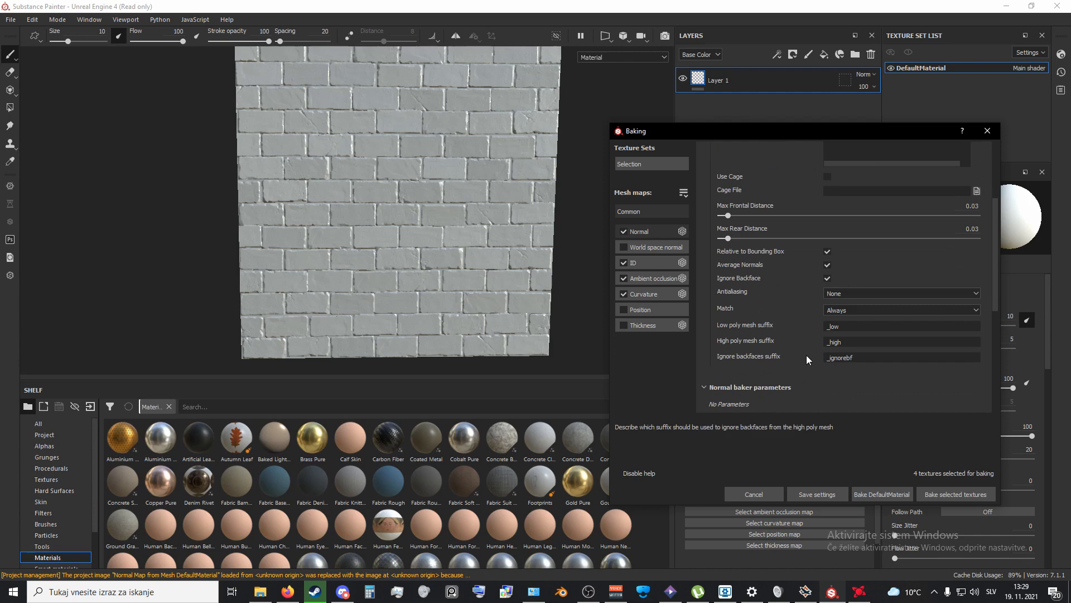
pyautogui.click(863, 295)
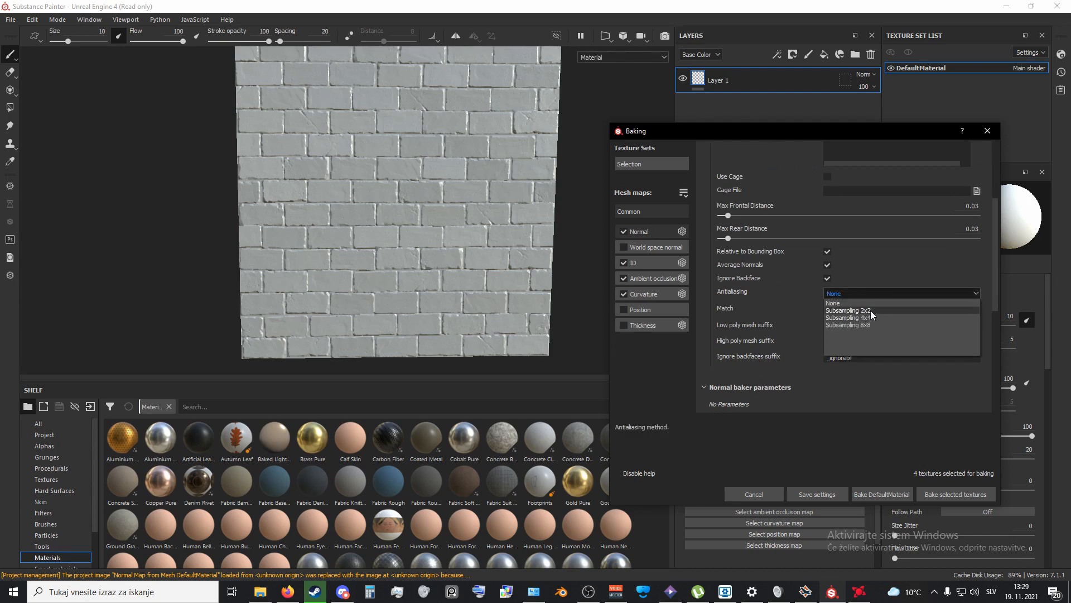
pyautogui.click(871, 310)
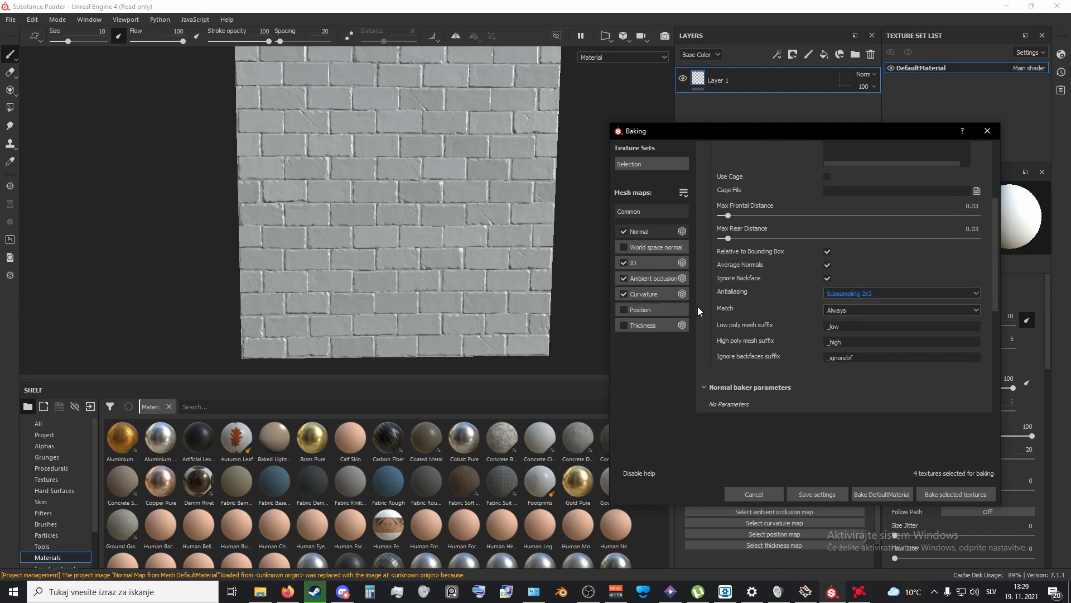
pyautogui.scroll(4, 803, 335)
pyautogui.scroll(-4, 803, 338)
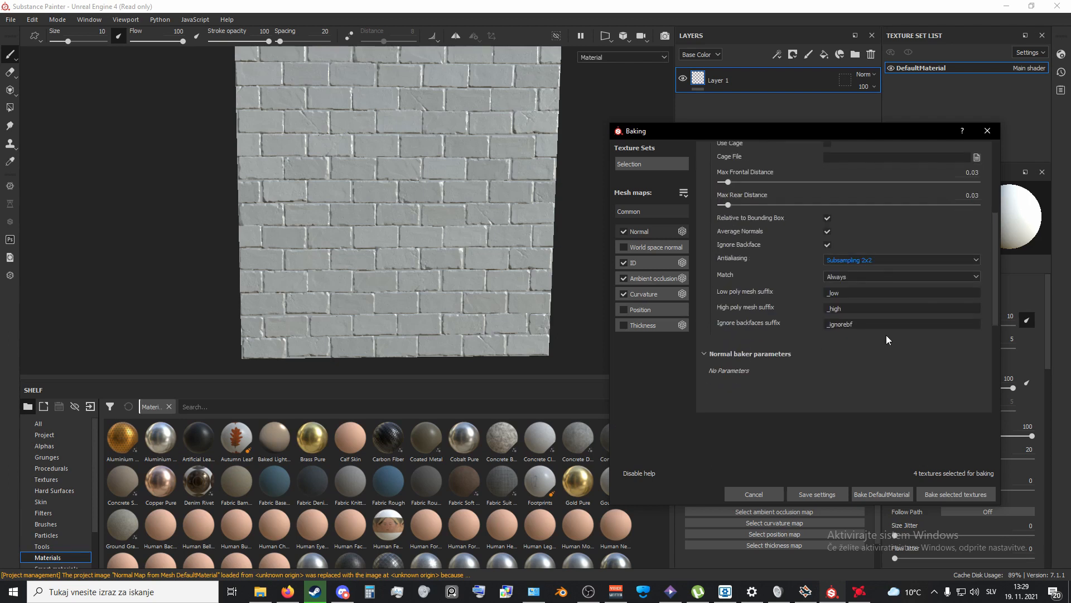
pyautogui.click(868, 259)
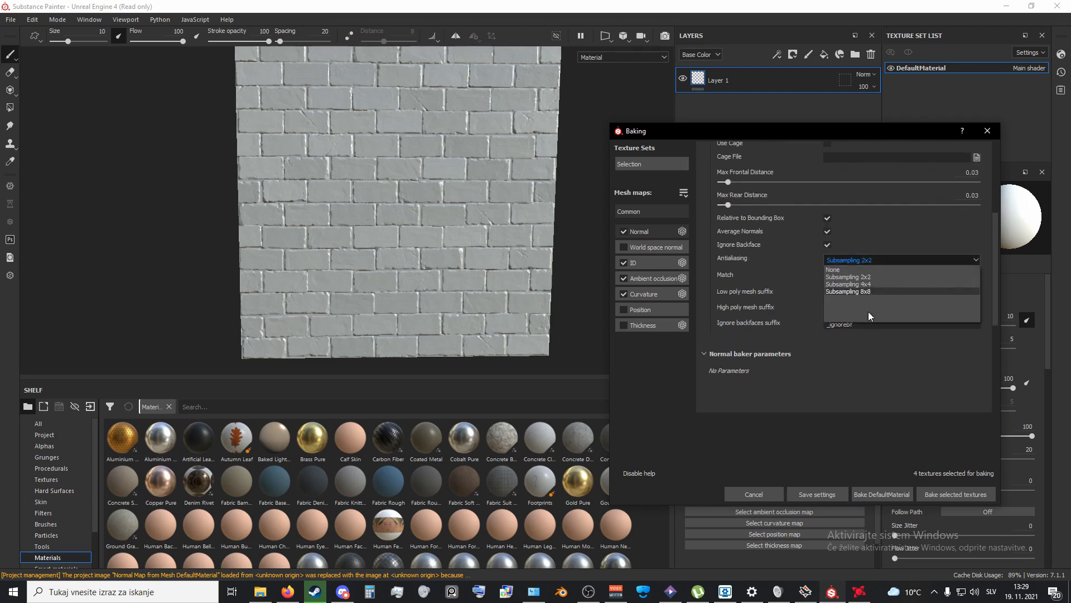
pyautogui.click(868, 257)
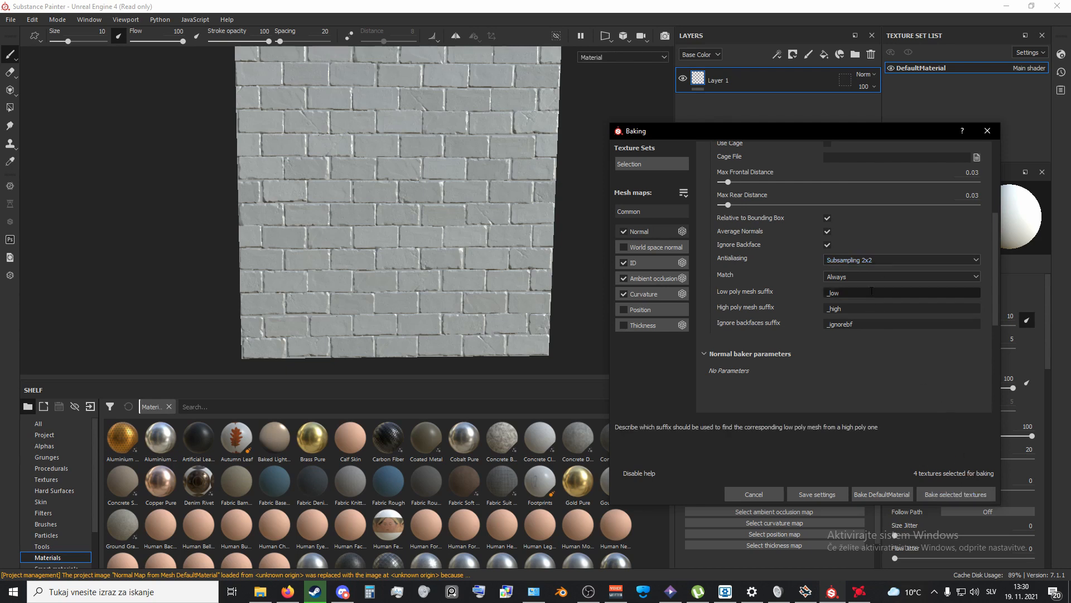
pyautogui.click(953, 496)
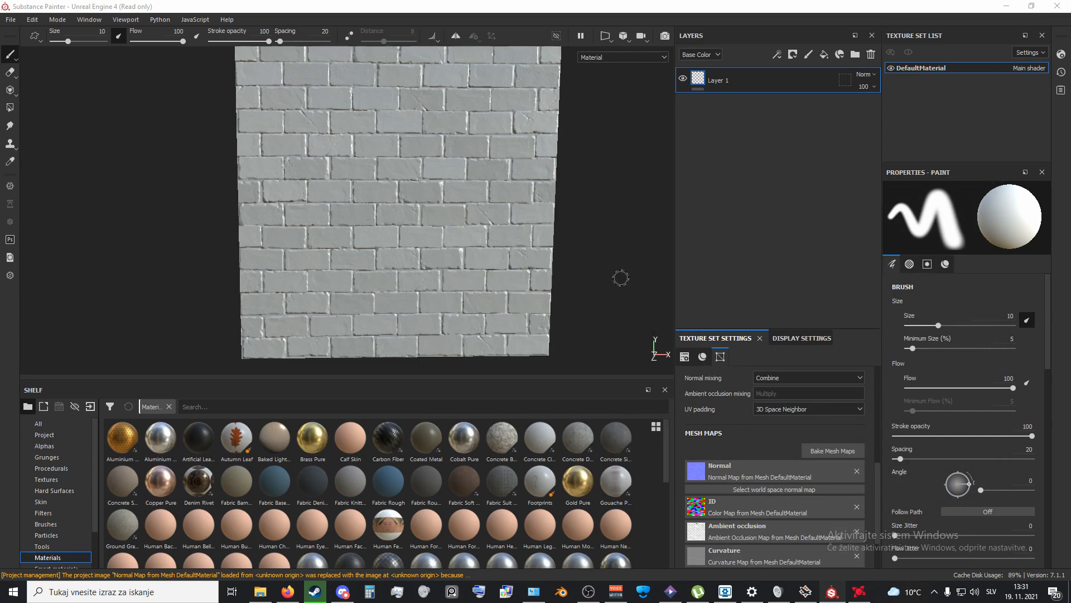
# Step: Search the smart materials for "Stone" and try to apply Stone_White to the brick wall
pyautogui.scroll(-2, 71, 516)
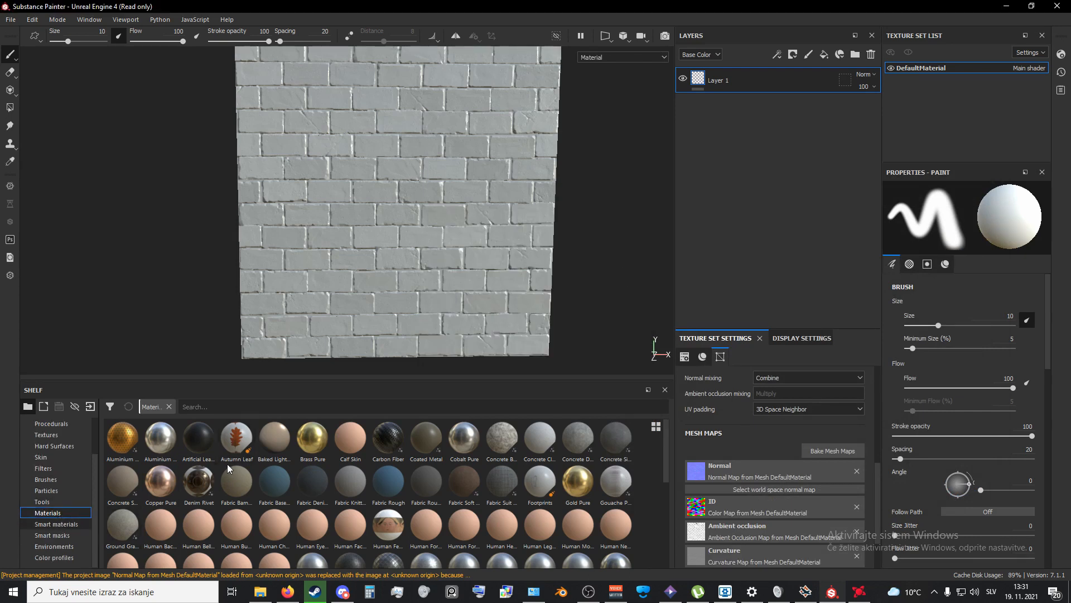
pyautogui.click(213, 401)
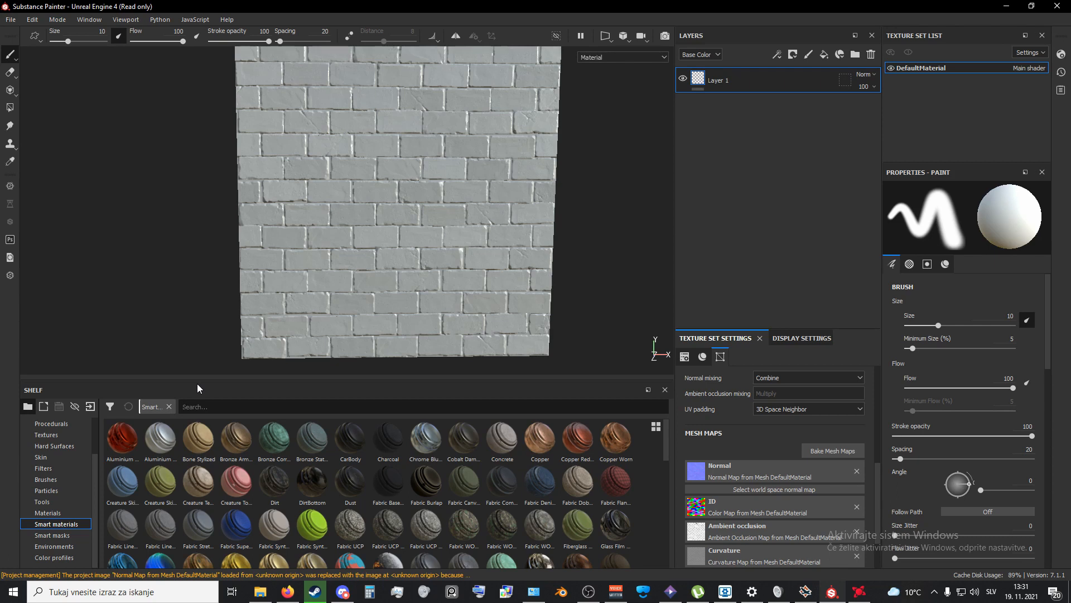
pyautogui.write('Stone')
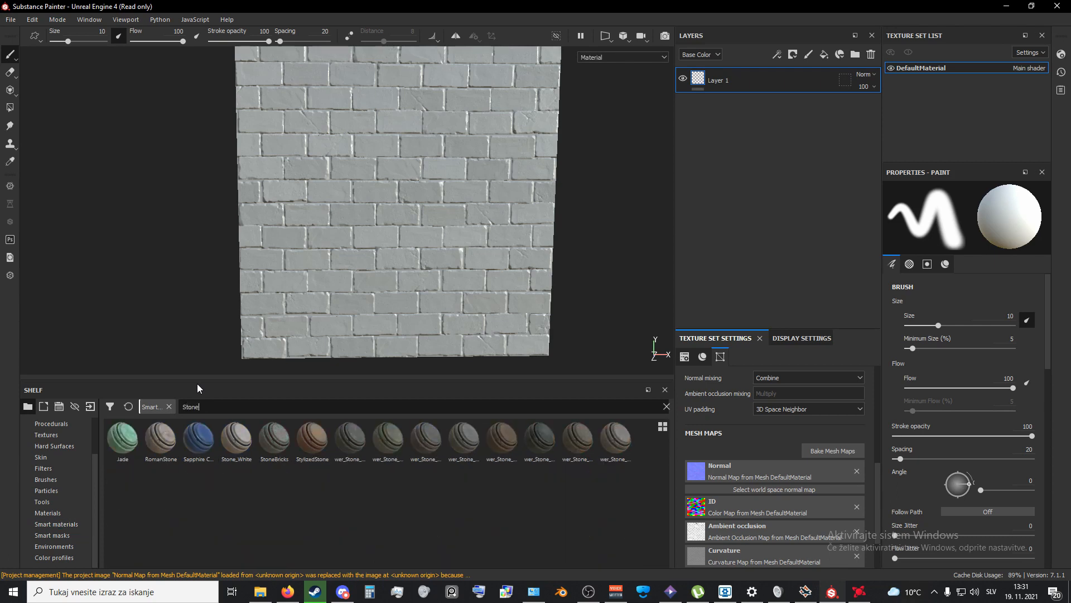
pyautogui.moveTo(235, 437); pyautogui.dragTo(297, 95)
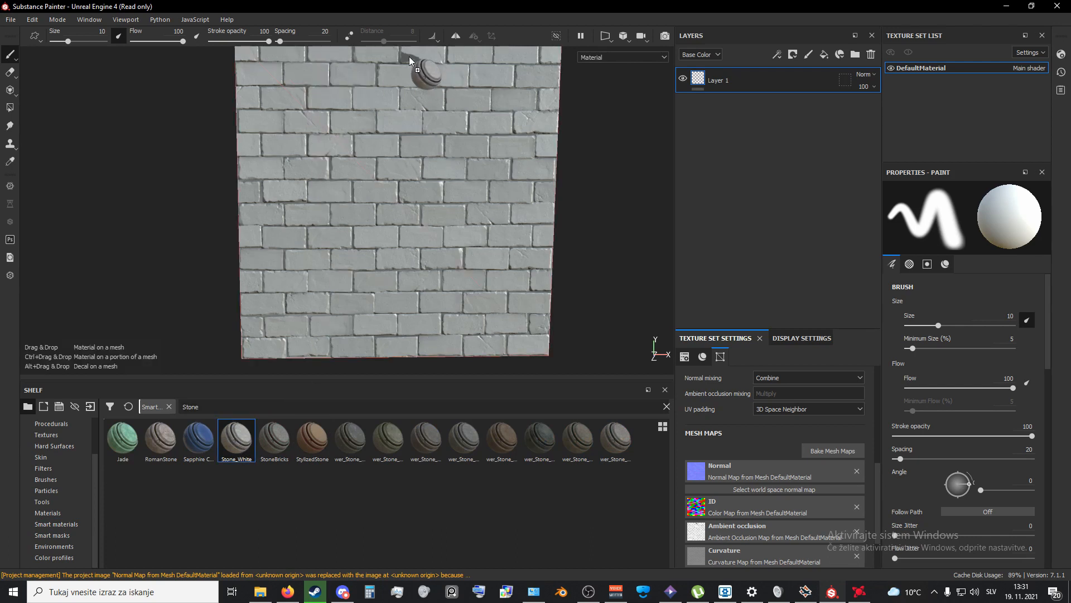
pyautogui.moveTo(407, 58); pyautogui.dragTo(408, 58)
# Step: Examine the shading of the top row of bricks up close and at an angle
pyautogui.keyDown('alt'); pyautogui.moveTo(398, 89); pyautogui.dragTo(396, 192, button='middle'); pyautogui.keyUp('alt')
pyautogui.scroll(10, 397, 181)
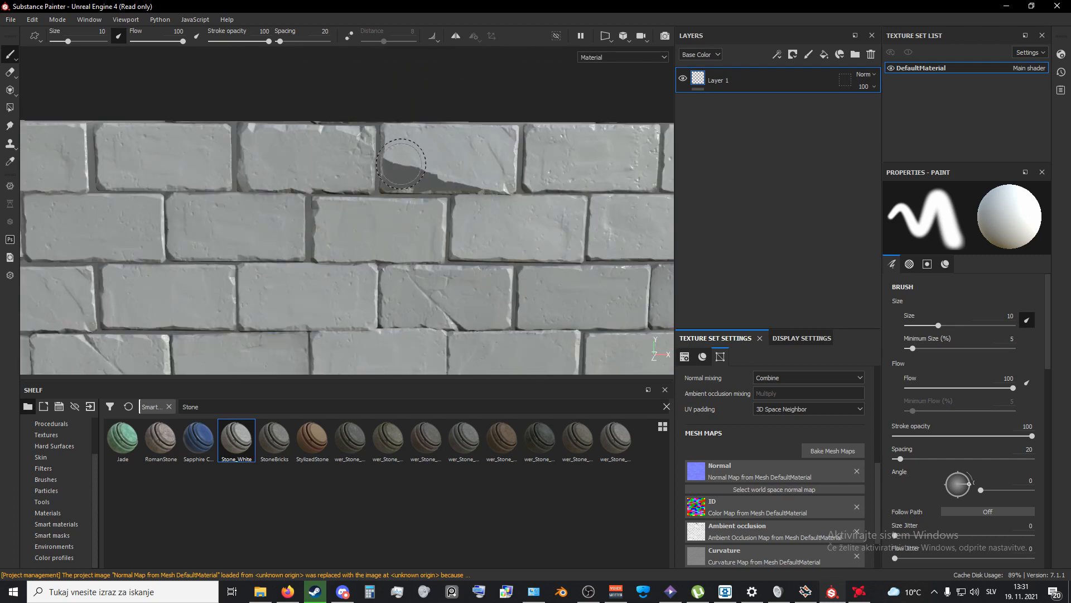
pyautogui.moveTo(396, 210)
pyautogui.keyDown('alt'); pyautogui.mouseDown()
pyautogui.moveTo(361, 215)
pyautogui.moveTo(426, 232)
pyautogui.moveTo(417, 251)
pyautogui.mouseUp(); pyautogui.keyUp('alt')
pyautogui.scroll(-5, 444, 283)
pyautogui.scroll(-3, 444, 284)
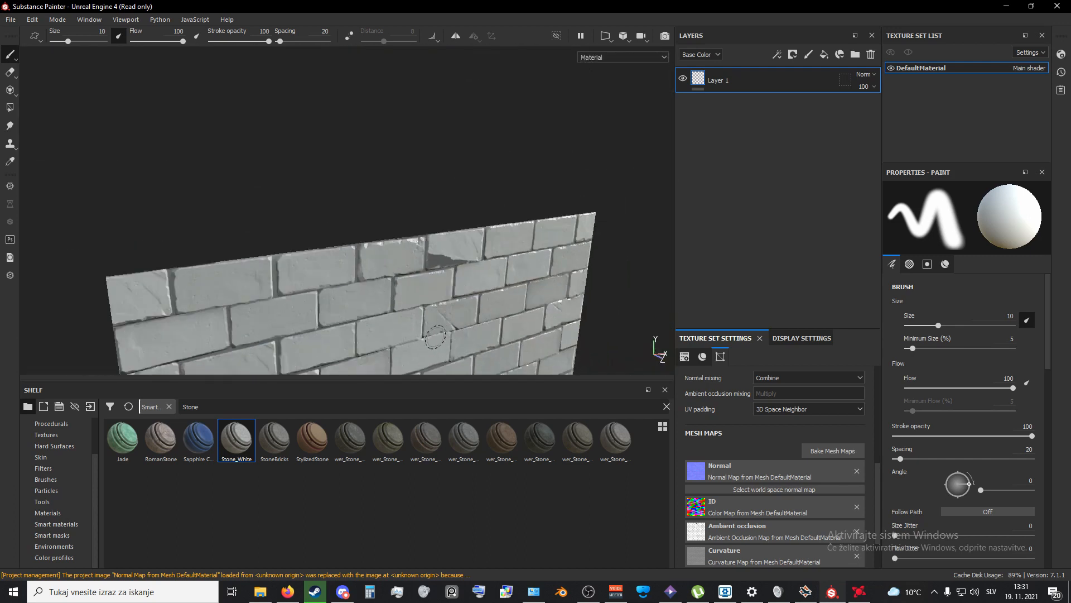
# Step: Remove the baked normal, ID, ambient occlusion and curvature maps from the texture set
pyautogui.click(845, 450)
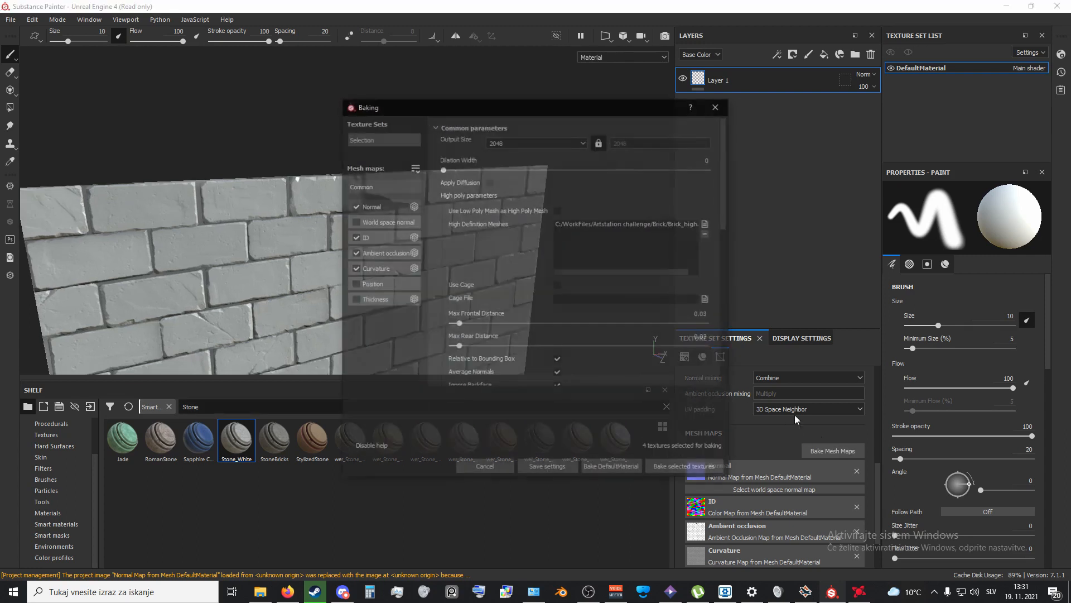
pyautogui.click(726, 109)
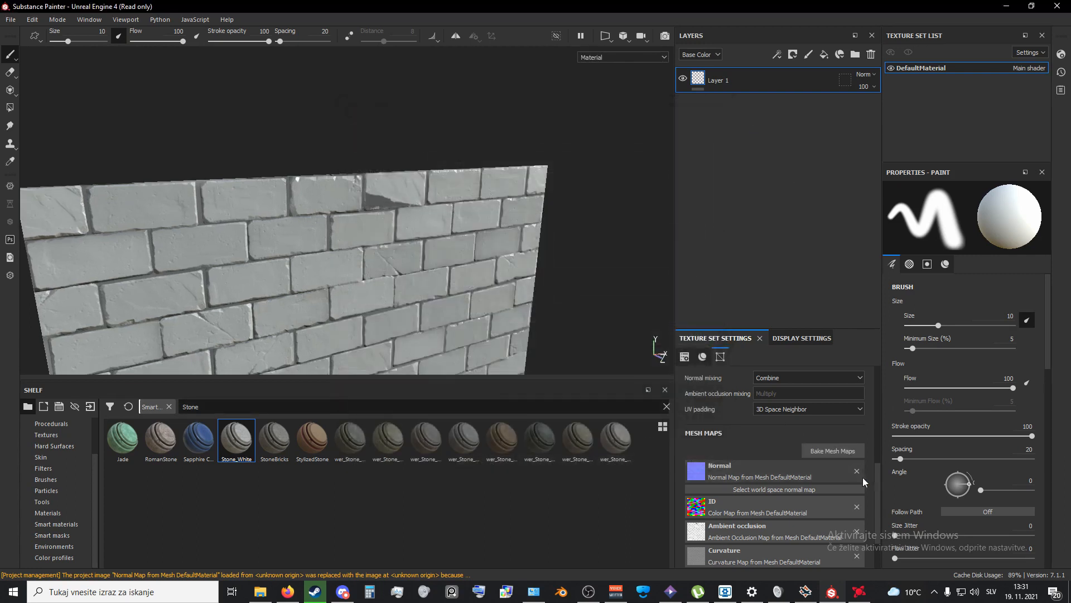
pyautogui.click(856, 471)
pyautogui.click(857, 494)
pyautogui.click(859, 506)
pyautogui.click(853, 526)
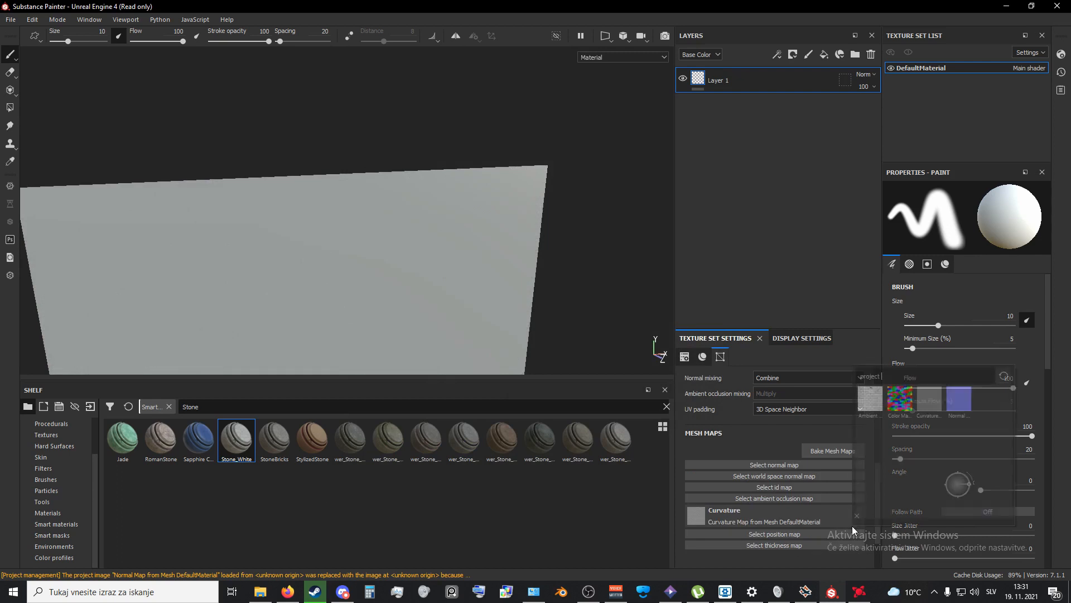
pyautogui.click(826, 513)
pyautogui.click(857, 517)
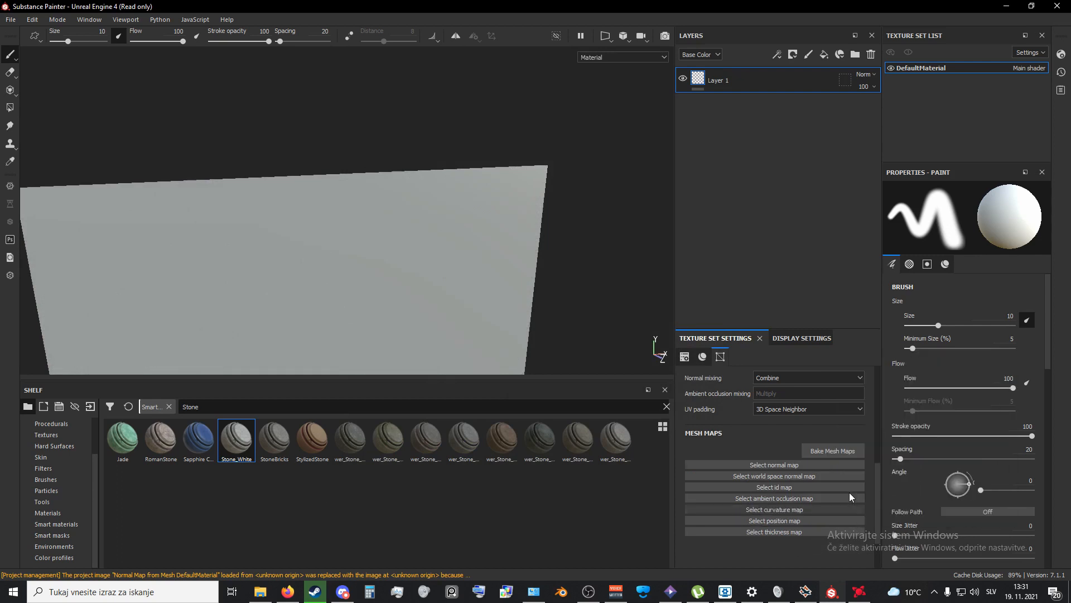
# Step: Exclude ID, ambient occlusion and curvature from the bake, leaving only Normal, and set the output size to 512
pyautogui.click(839, 453)
pyautogui.click(355, 238)
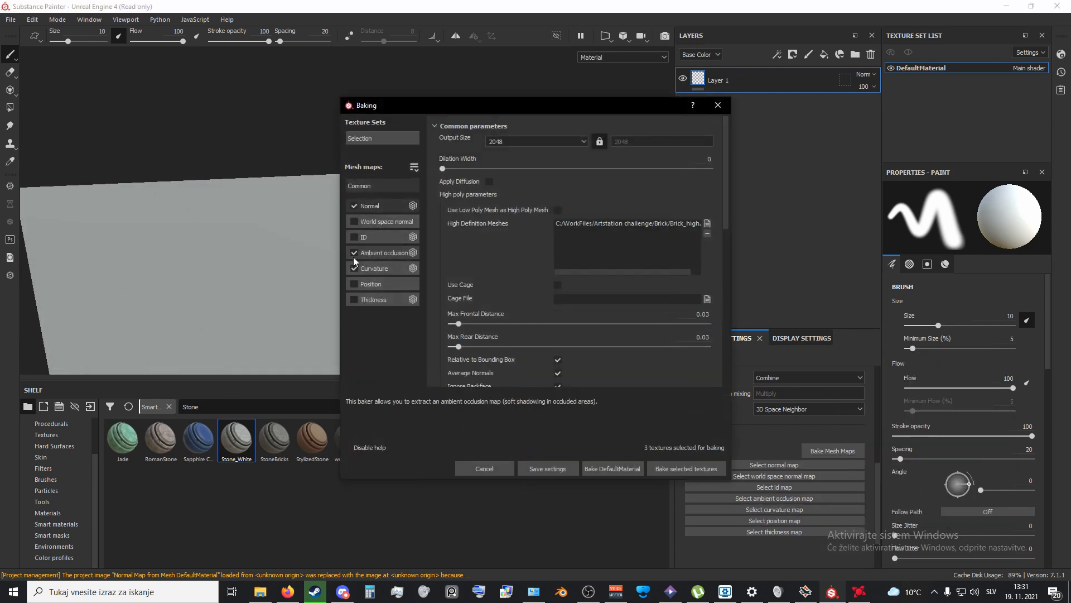
pyautogui.click(354, 253)
pyautogui.click(355, 267)
pyautogui.click(505, 143)
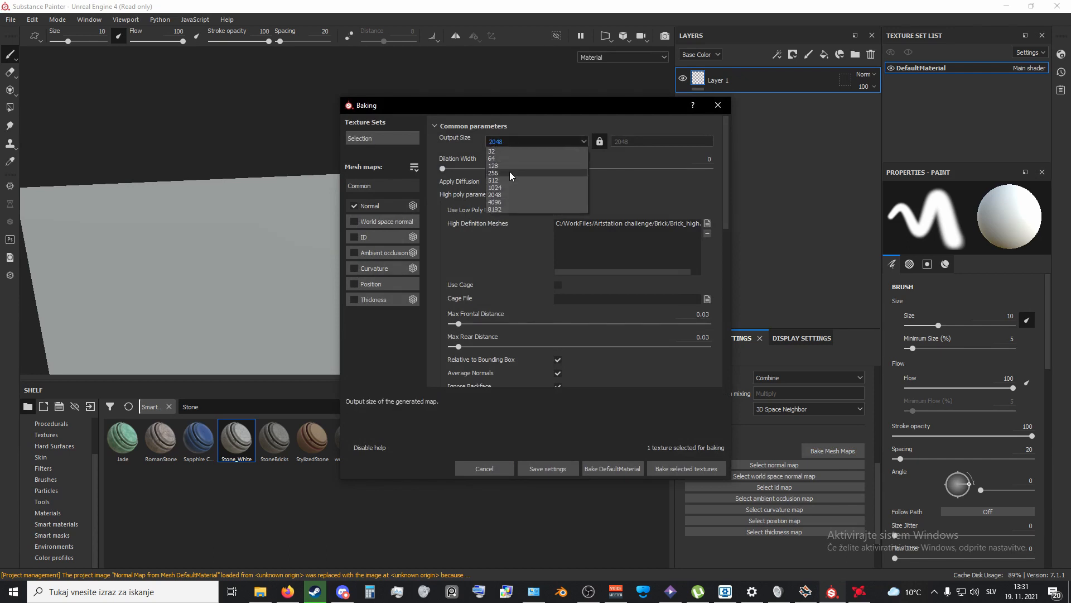
pyautogui.click(509, 174)
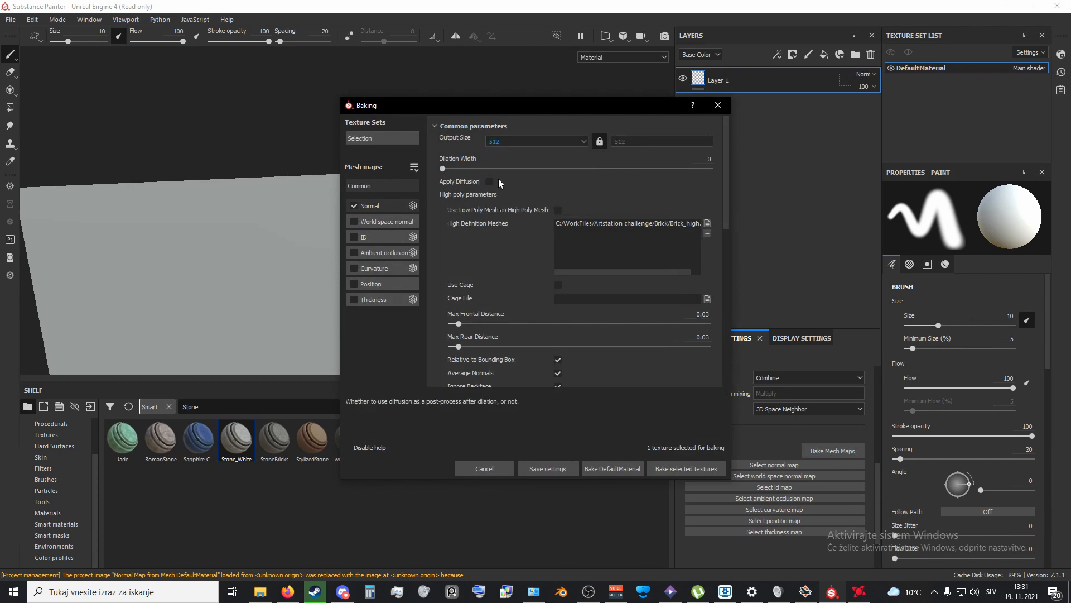
# Step: Set the max frontal and max rear distances to 0.035 and bake the normal map
pyautogui.click(371, 206)
pyautogui.scroll(10, 608, 312)
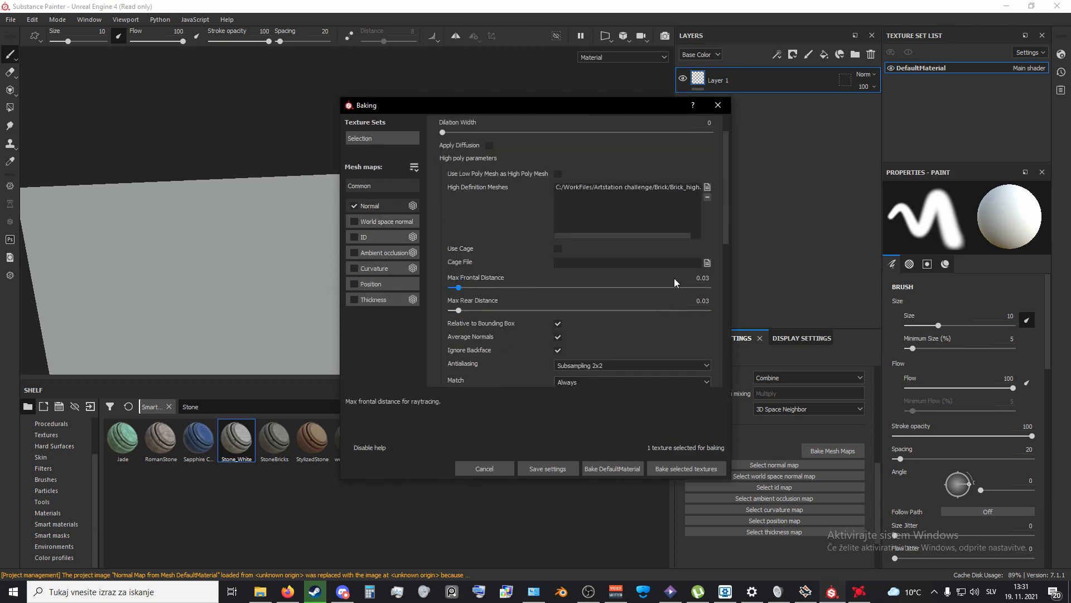
pyautogui.press('Tab')
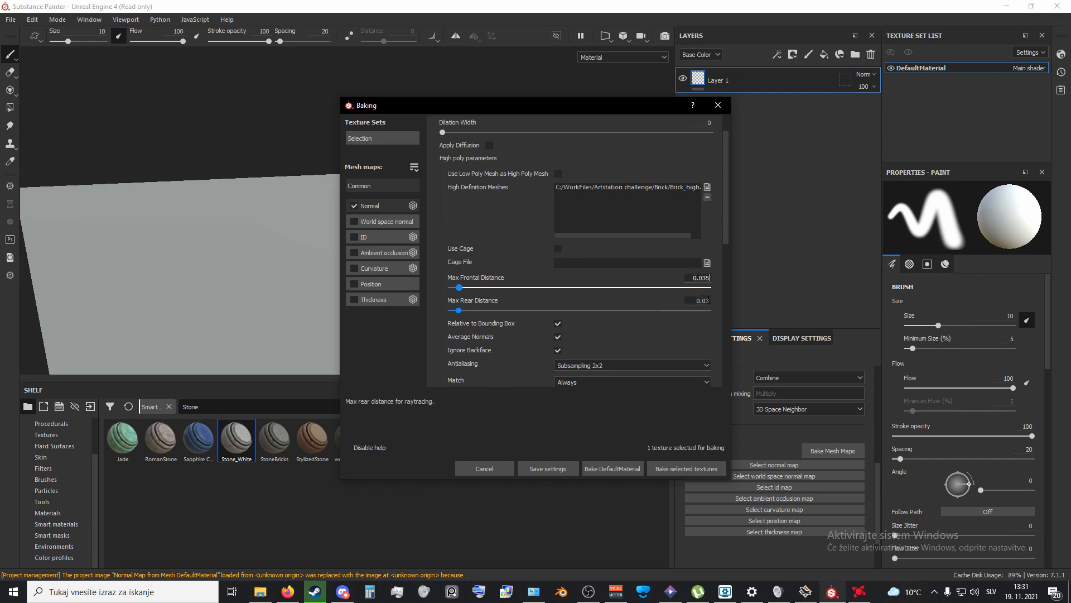
pyautogui.write('0.005')
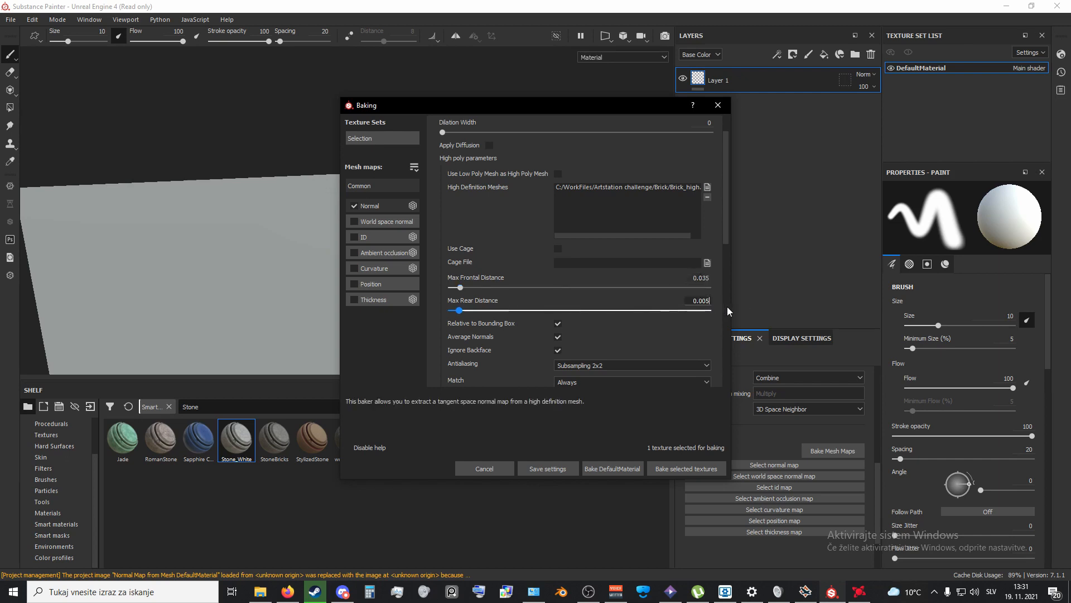
pyautogui.press('Return')
pyautogui.write('35')
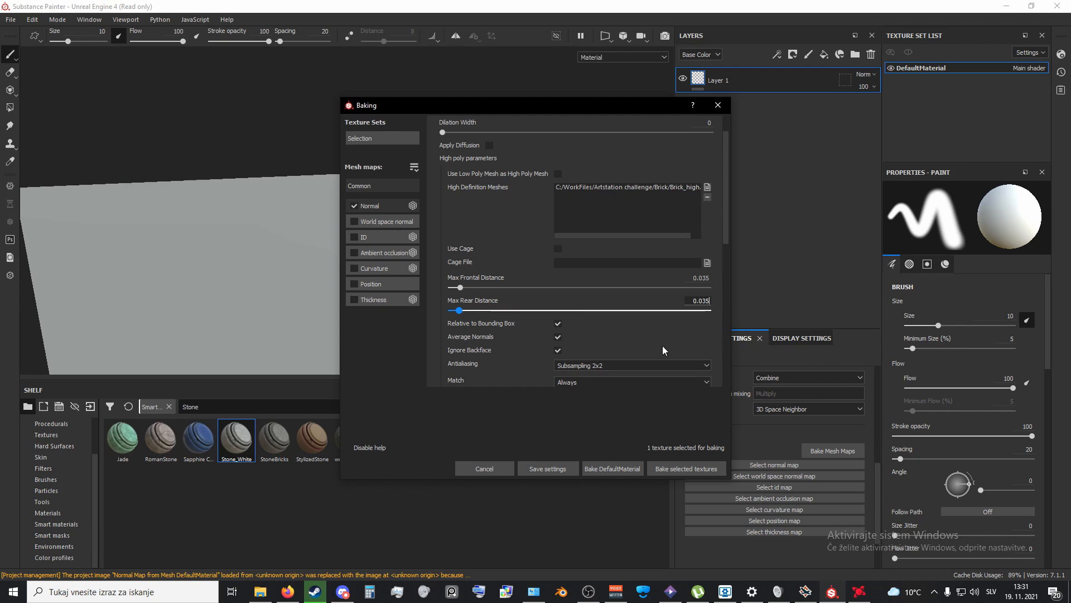
pyautogui.click(698, 470)
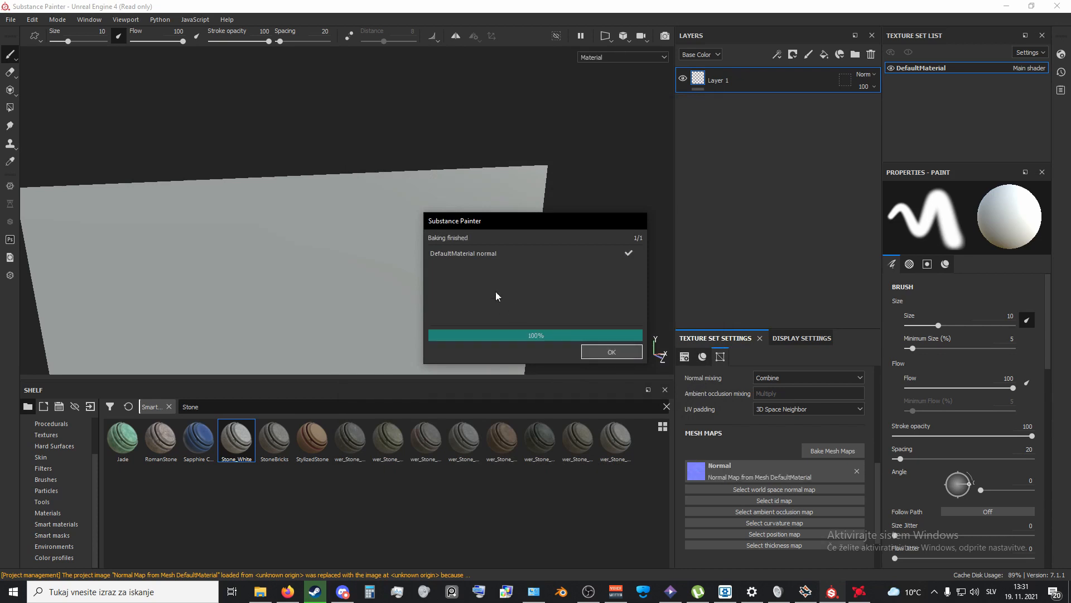
pyautogui.click(611, 352)
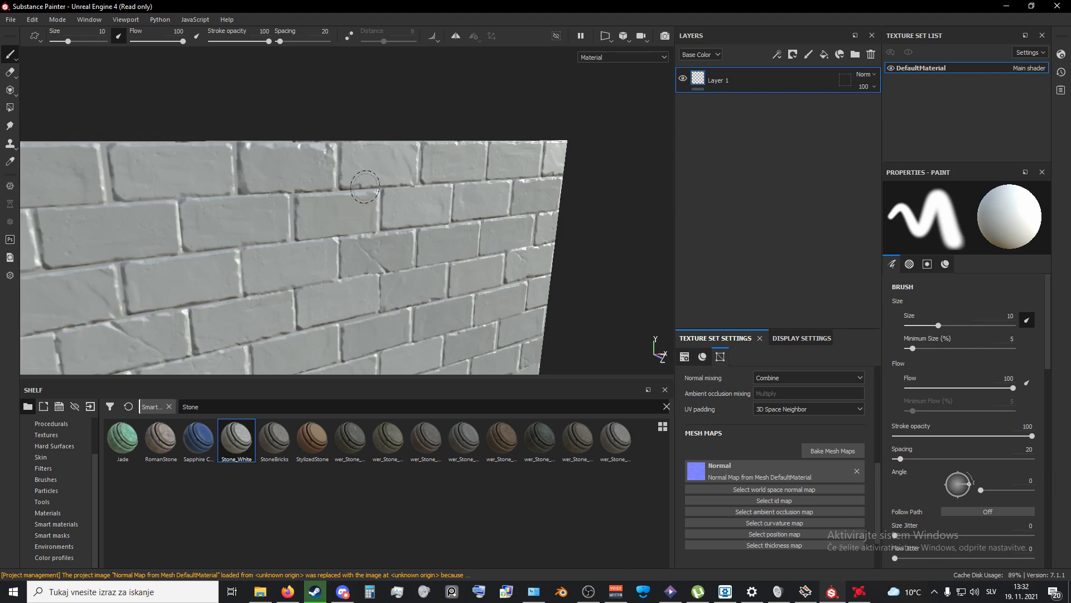
# Step: Examine the baked brick normals on the wall up close, at several angles and as a whole
pyautogui.keyDown('alt'); pyautogui.moveTo(360, 180); pyautogui.dragTo(402, 266); pyautogui.keyUp('alt')
pyautogui.scroll(-3, 392, 289)
pyautogui.scroll(5, 377, 302)
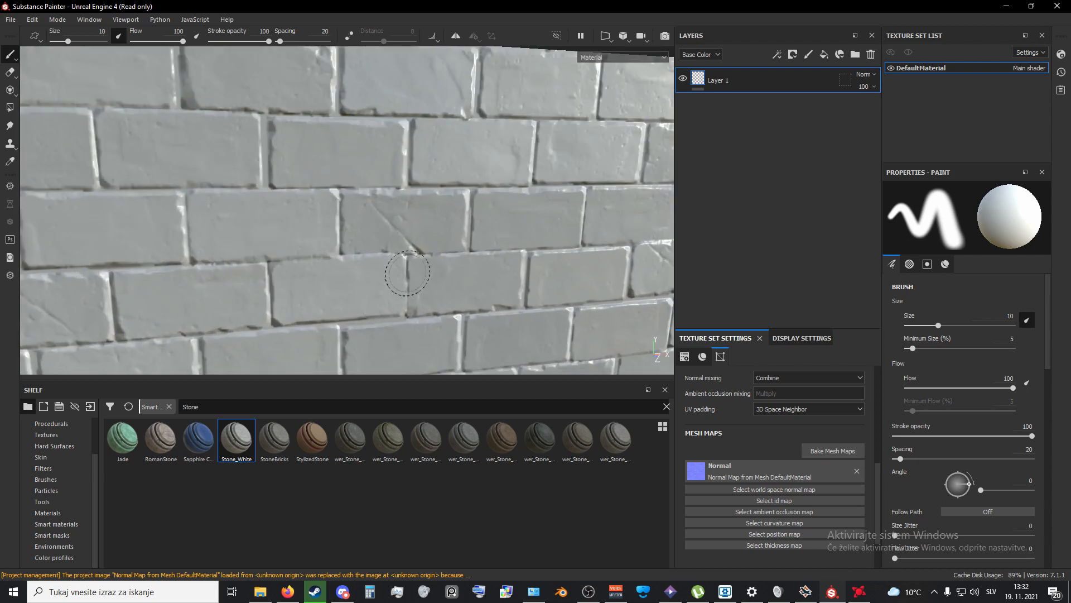
pyautogui.keyDown('alt'); pyautogui.moveTo(407, 275); pyautogui.dragTo(381, 311, button='middle'); pyautogui.keyUp('alt')
pyautogui.keyDown('alt'); pyautogui.moveTo(381, 310); pyautogui.dragTo(263, 246); pyautogui.keyUp('alt')
pyautogui.keyDown('alt'); pyautogui.moveTo(252, 253); pyautogui.dragTo(306, 214, button='middle'); pyautogui.keyUp('alt')
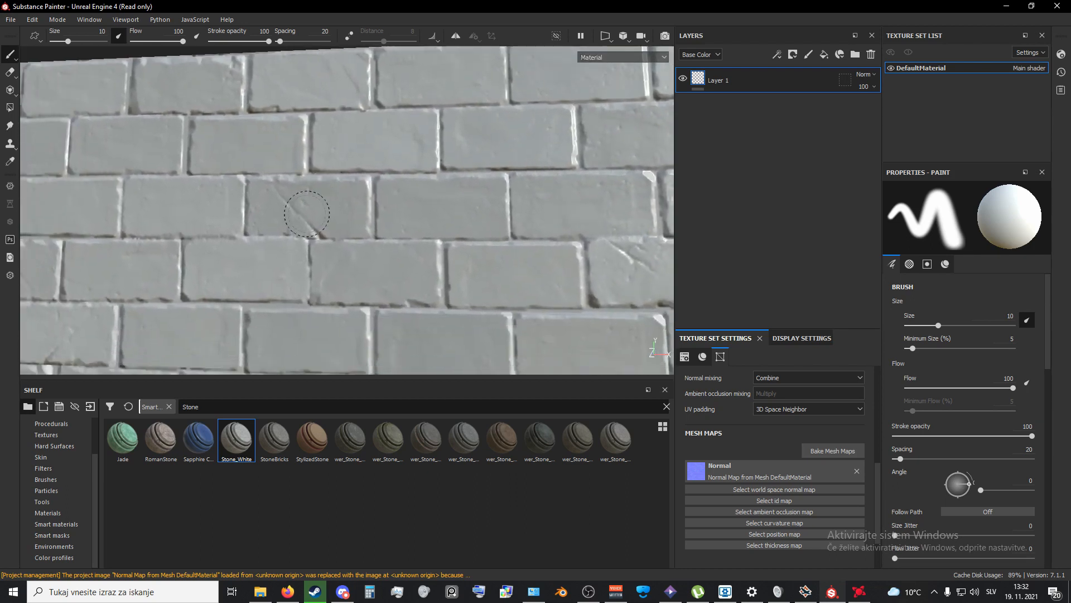
pyautogui.scroll(-3, 285, 249)
pyautogui.keyDown('alt'); pyautogui.moveTo(262, 275); pyautogui.dragTo(282, 273); pyautogui.keyUp('alt')
pyautogui.keyDown('alt'); pyautogui.moveTo(295, 270); pyautogui.dragTo(337, 265, button='middle'); pyautogui.keyUp('alt')
pyautogui.scroll(3, 357, 261)
pyautogui.scroll(2, 337, 265)
pyautogui.moveTo(350, 224)
pyautogui.keyDown('alt'); pyautogui.mouseDown()
pyautogui.moveTo(371, 246)
pyautogui.moveTo(366, 259)
pyautogui.moveTo(351, 251)
pyautogui.moveTo(353, 232)
pyautogui.mouseUp(); pyautogui.keyUp('alt')
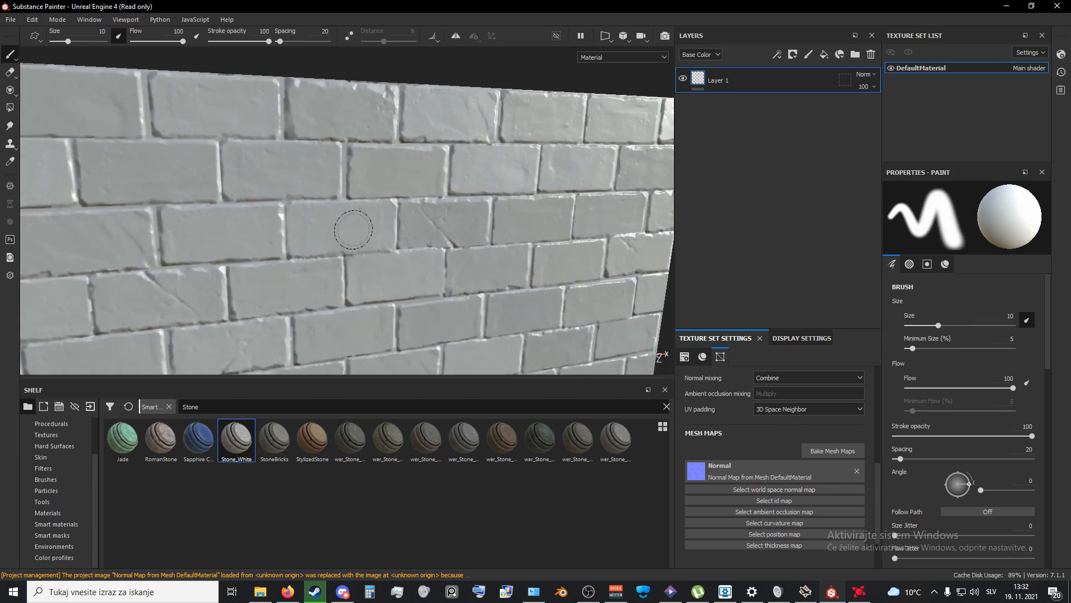
pyautogui.scroll(-2, 304, 253)
pyautogui.scroll(-2, 304, 253)
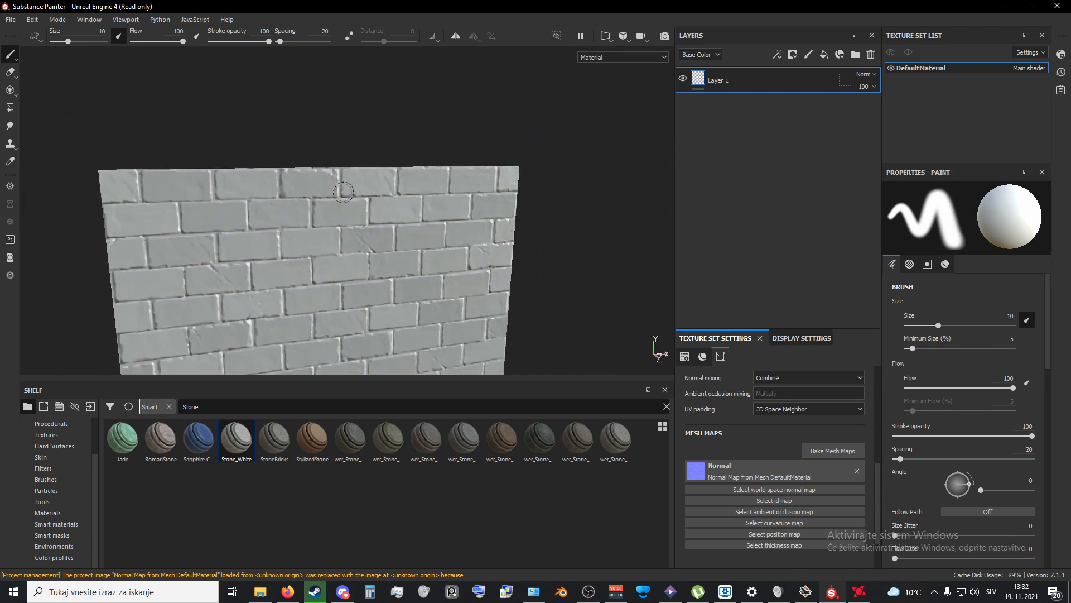
pyautogui.moveTo(343, 192)
pyautogui.keyDown('alt'); pyautogui.mouseDown()
pyautogui.moveTo(390, 270)
pyautogui.moveTo(401, 249)
pyautogui.moveTo(398, 160)
pyautogui.mouseUp(); pyautogui.keyUp('alt')
pyautogui.scroll(-2, 398, 160)
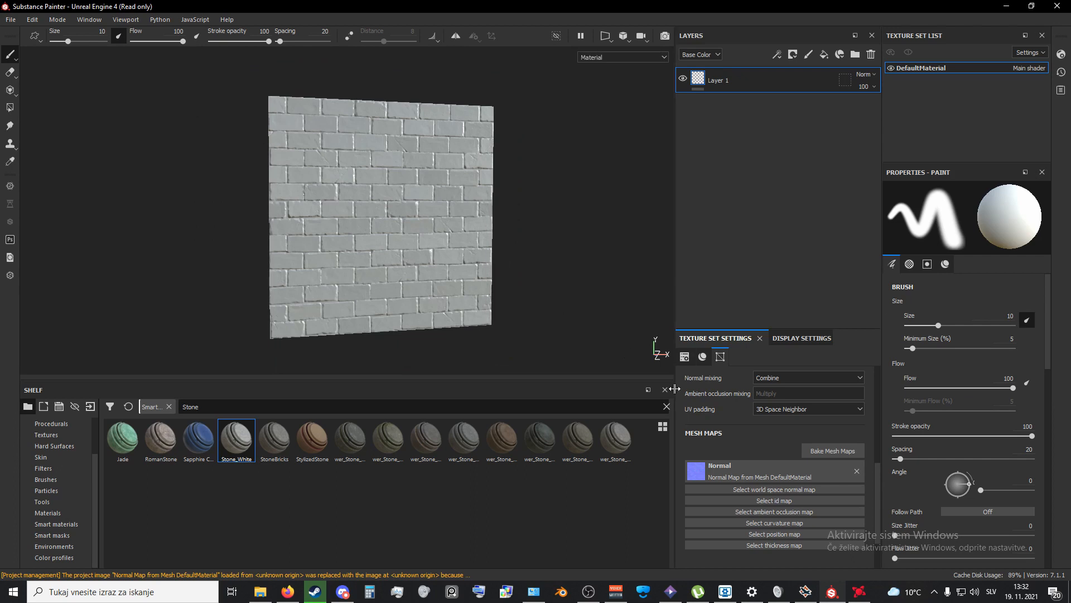
# Step: Add ID, ambient occlusion and curvature to the bake, set the output size to 2048, and bake the selected maps
pyautogui.click(843, 451)
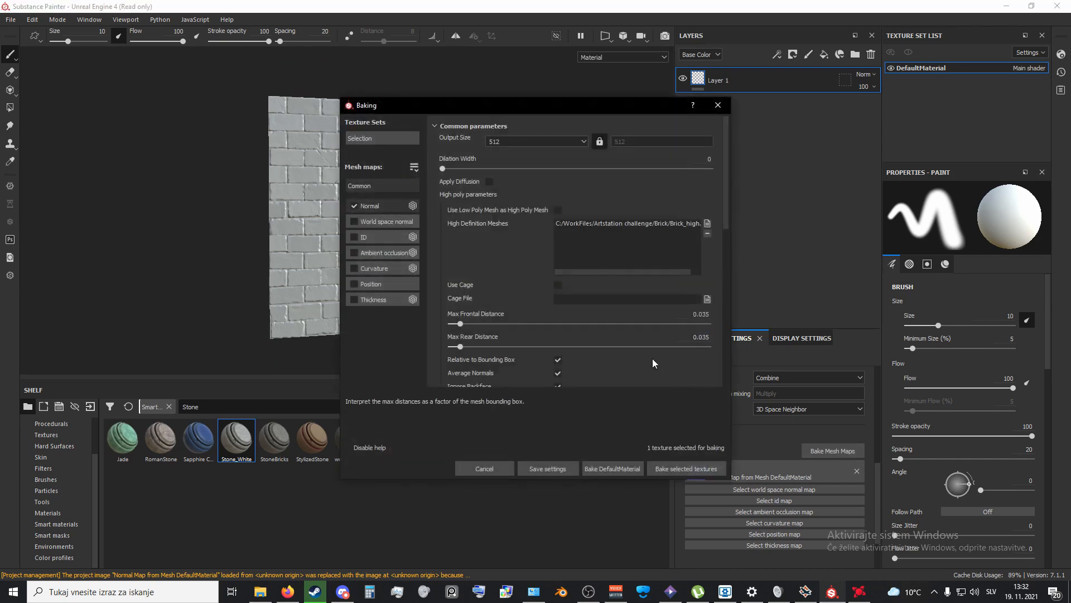
pyautogui.click(357, 252)
pyautogui.click(354, 267)
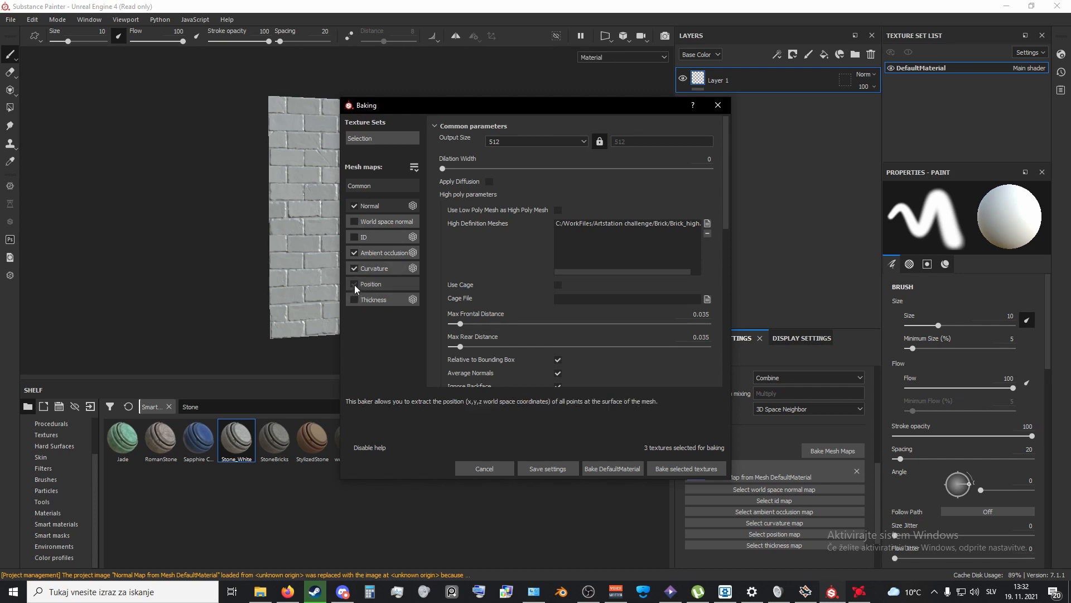
pyautogui.click(354, 236)
pyautogui.click(509, 136)
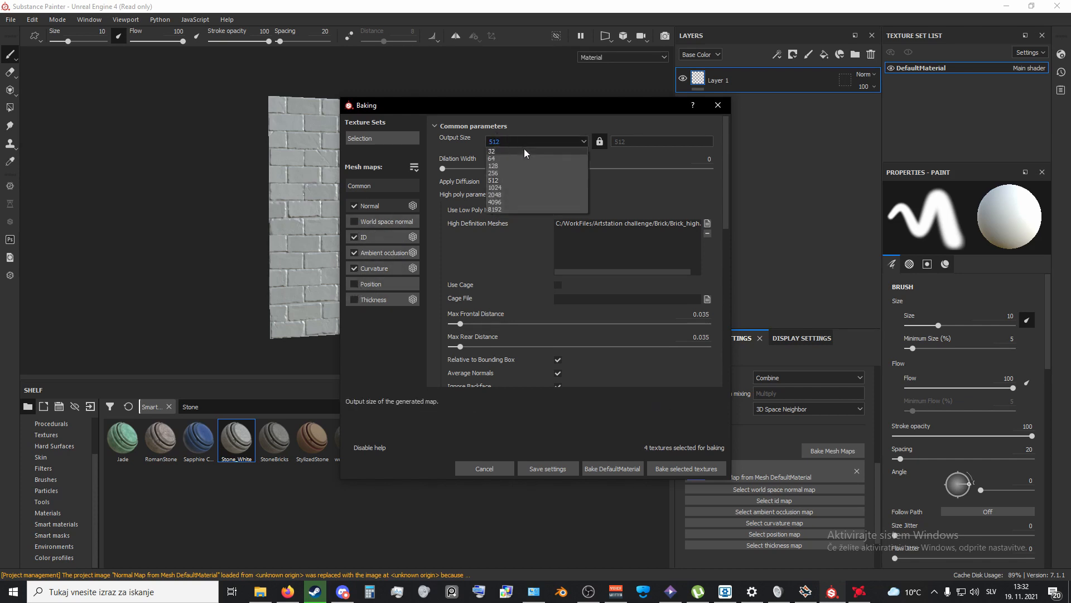
pyautogui.click(516, 200)
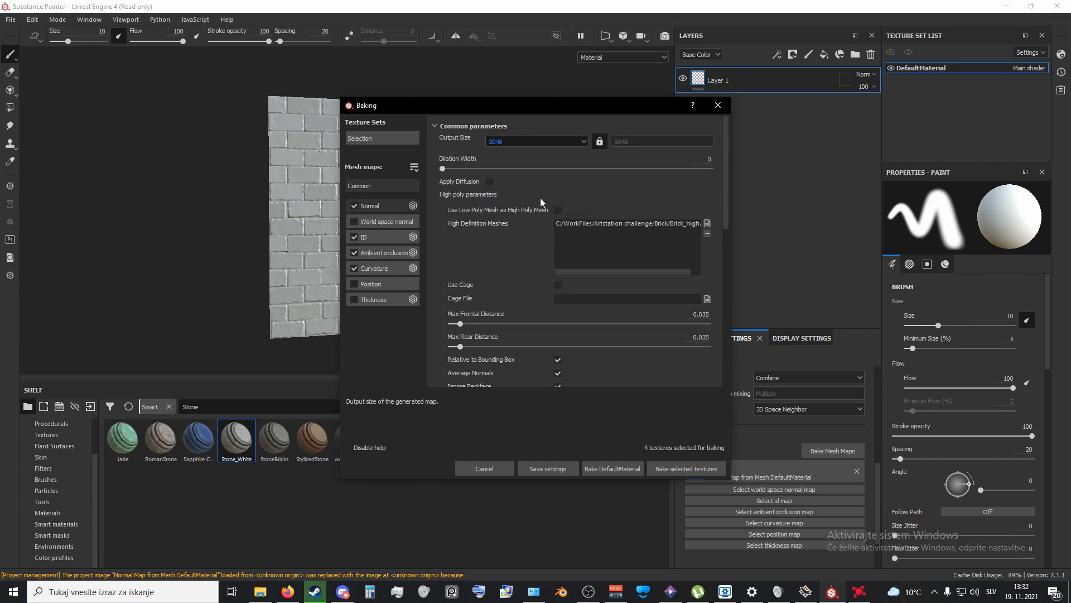
pyautogui.click(671, 468)
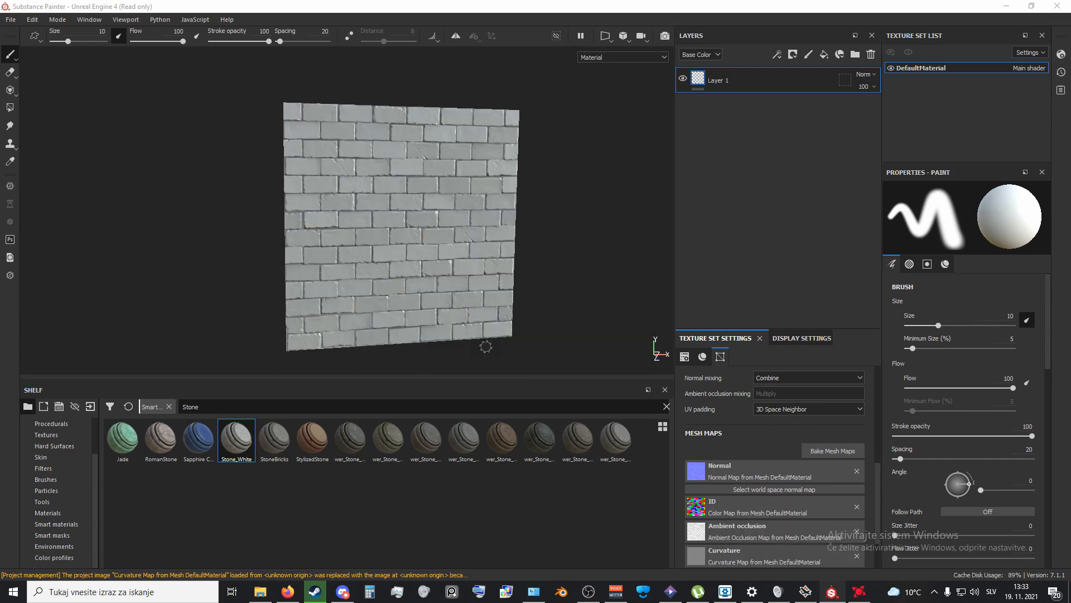
# Step: Inspect the rebaked bricks and apply the Stone_White smart material only to the yellow ID-coloured bricks
pyautogui.scroll(5, 491, 342)
pyautogui.scroll(-5, 493, 271)
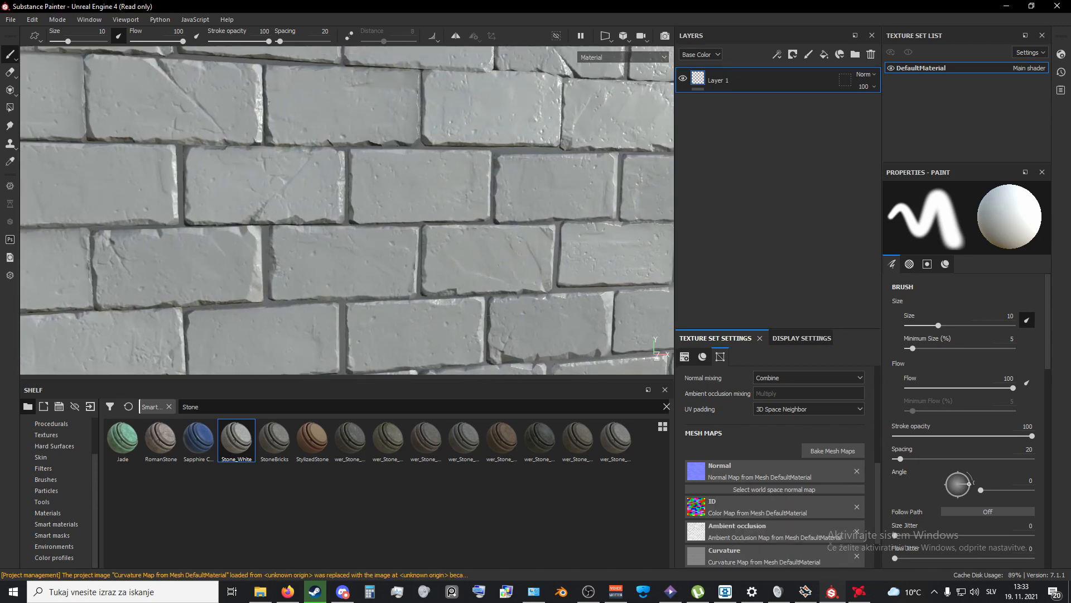
pyautogui.scroll(6, 413, 257)
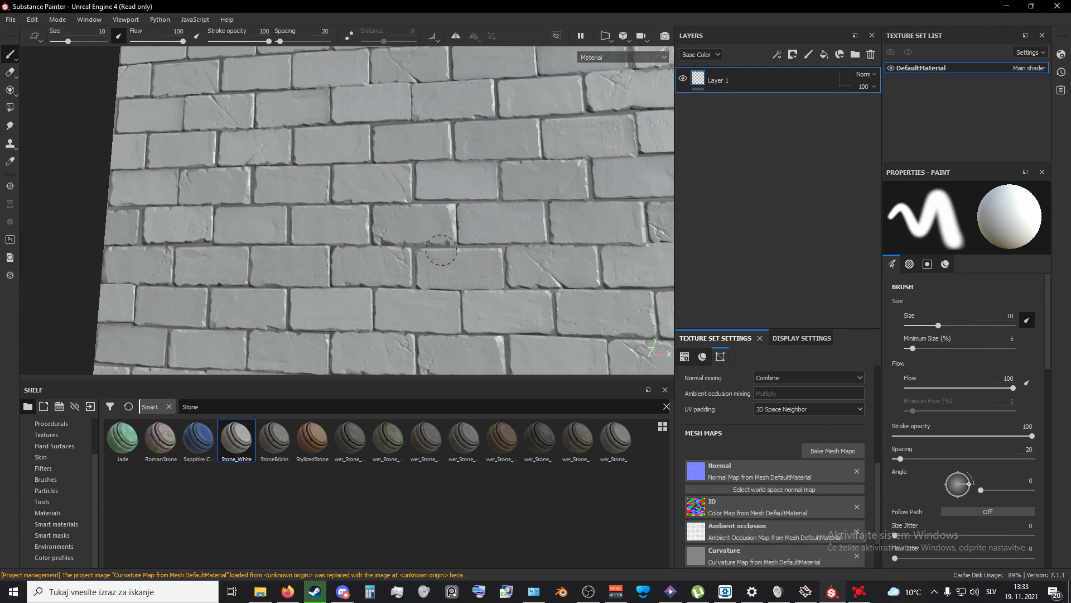
pyautogui.scroll(-6, 424, 290)
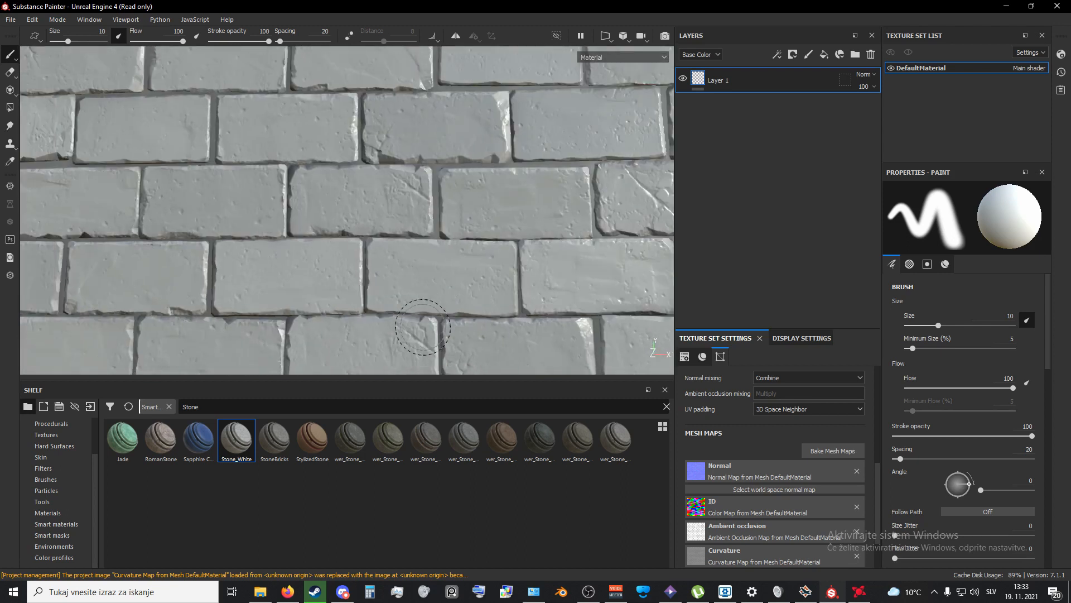
pyautogui.keyDown('alt'); pyautogui.moveTo(386, 256); pyautogui.dragTo(326, 262); pyautogui.keyUp('alt')
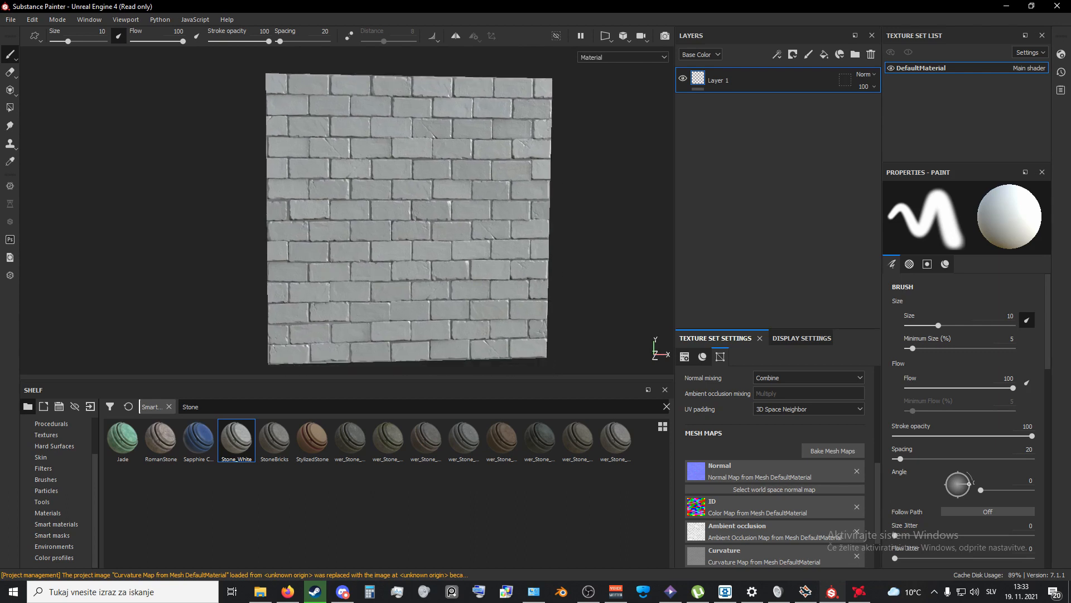
pyautogui.moveTo(246, 443); pyautogui.dragTo(276, 87)
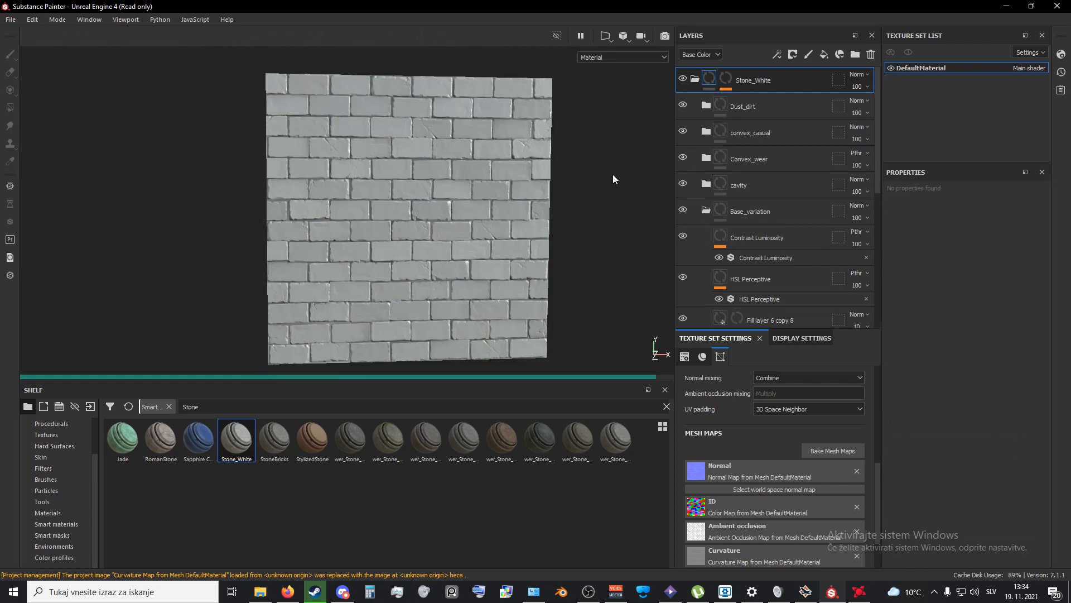
# Step: Colour-tag the Stone_White folder red and rename it Stone_White1
pyautogui.click(695, 80)
pyautogui.rightClick(778, 81)
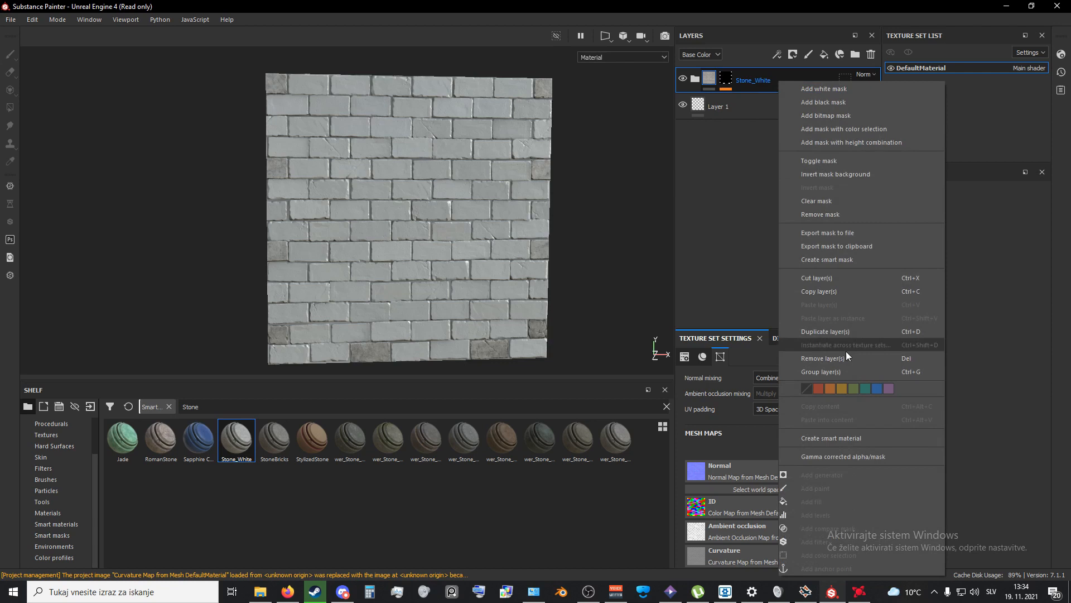
pyautogui.click(820, 389)
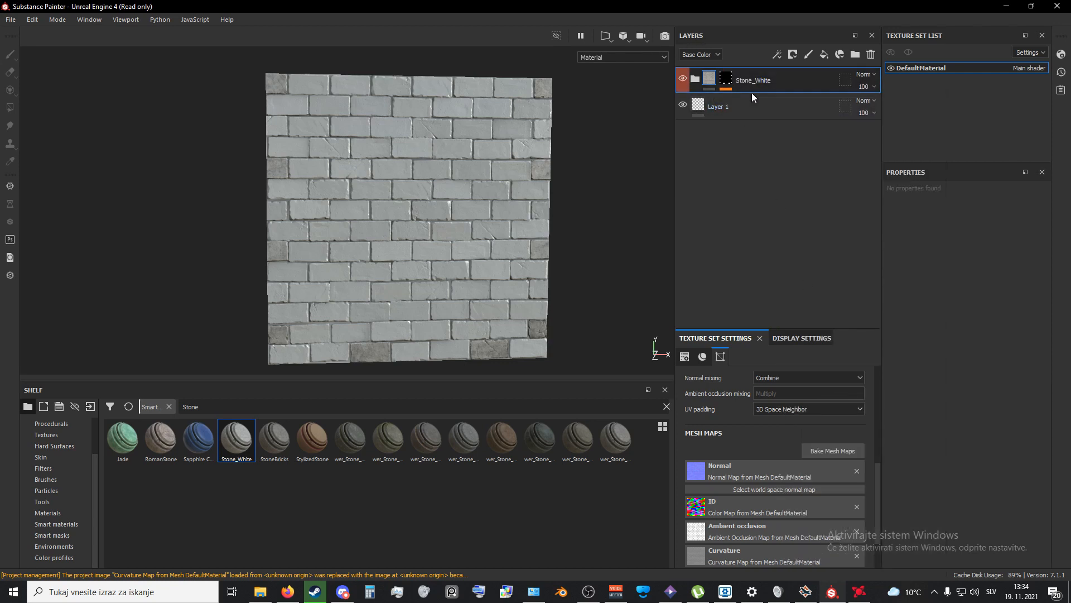
pyautogui.doubleClick(788, 80)
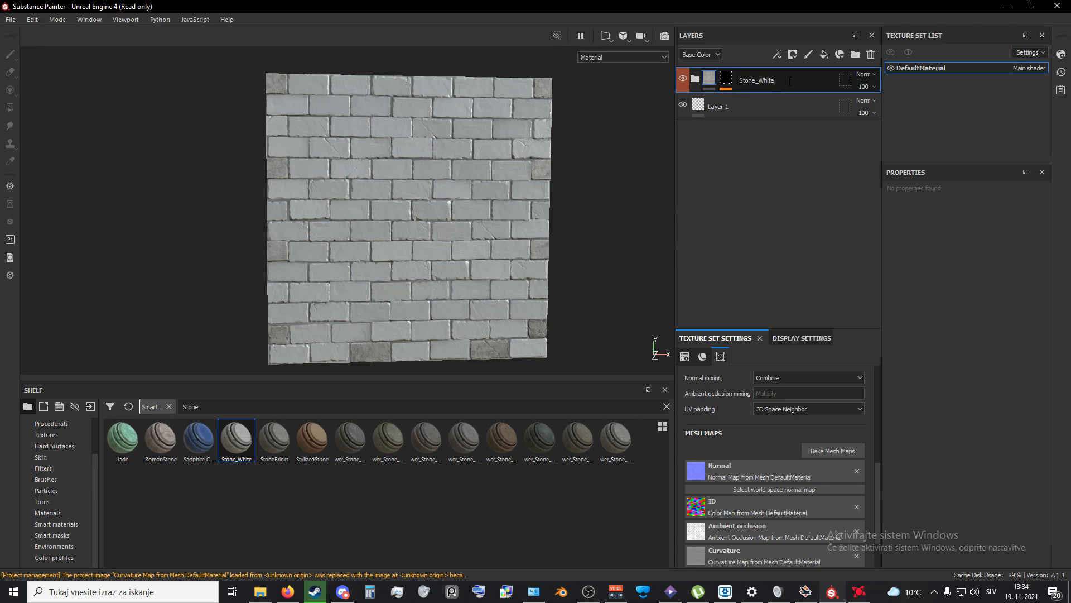
pyautogui.click(694, 79)
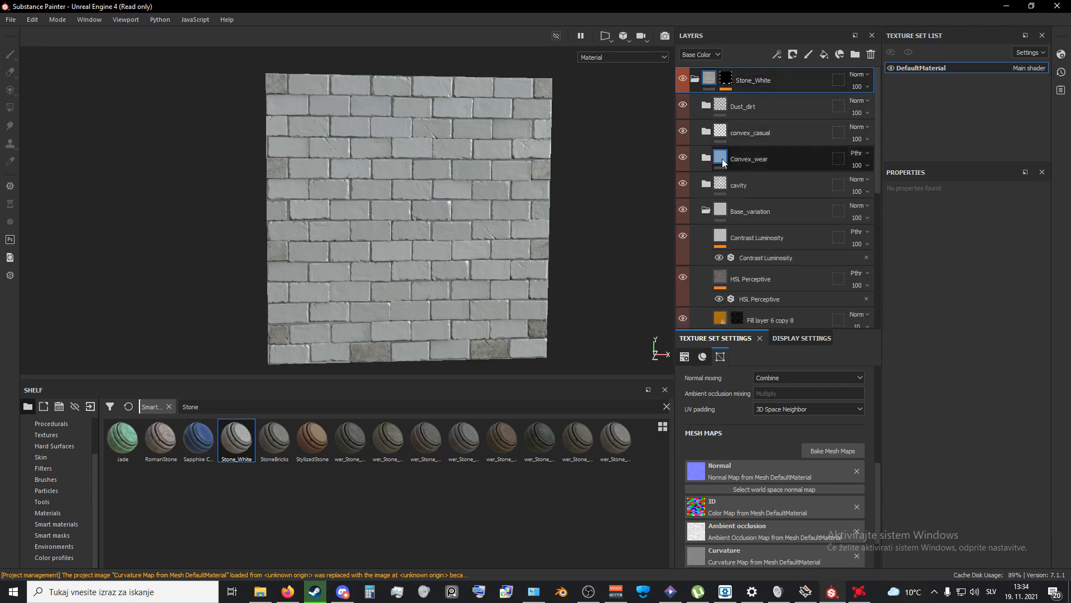
pyautogui.click(697, 78)
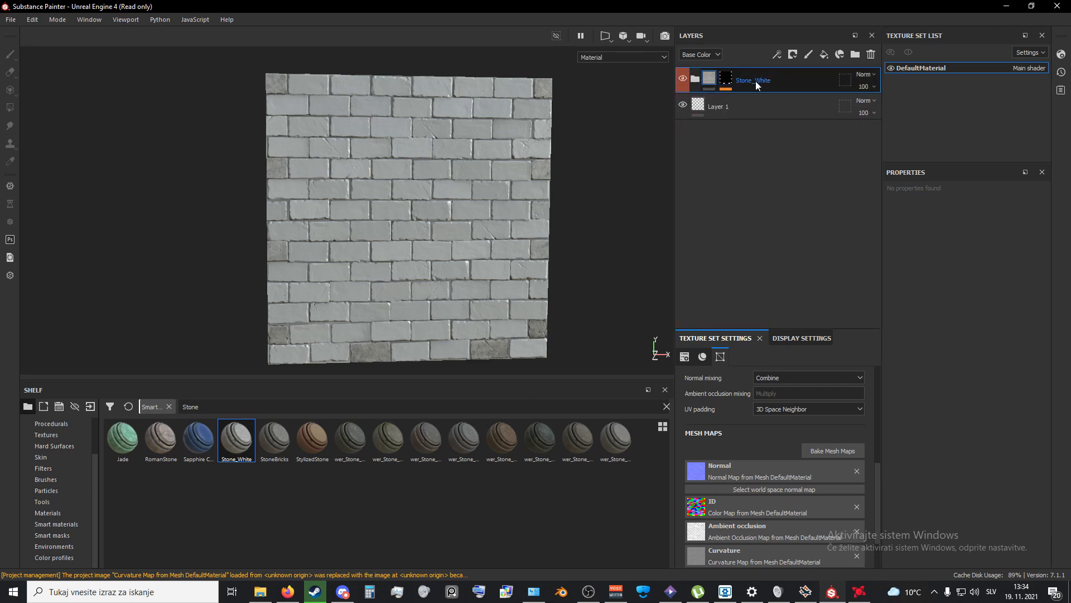
pyautogui.press('Return')
pyautogui.press('Return')
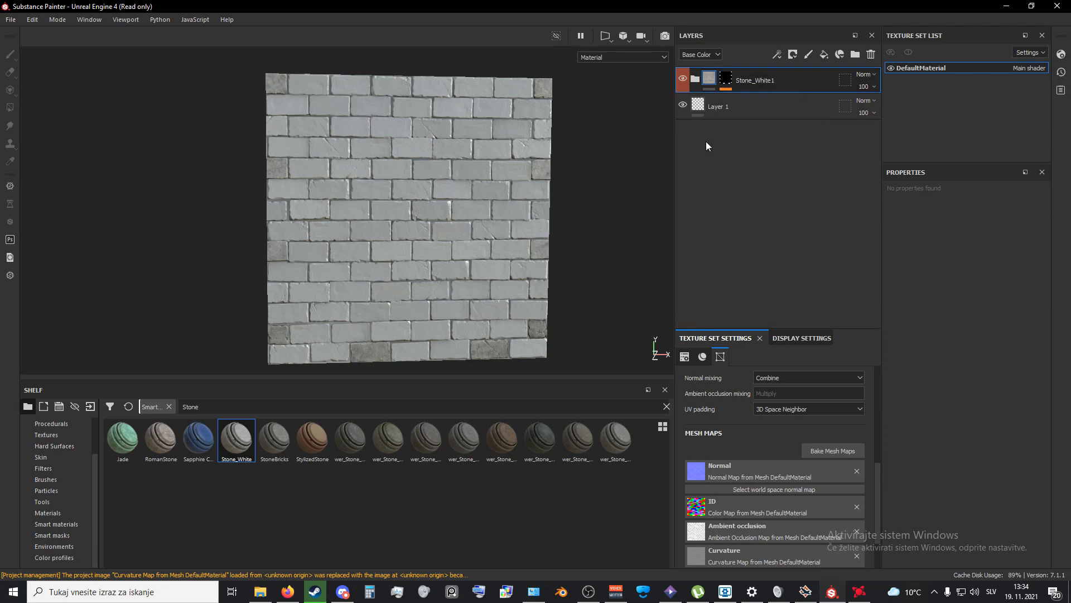
# Step: Apply Stone_White to the red ID-coloured bricks and change the Stone_White1 folder's colour tag to yellow
pyautogui.moveTo(161, 438); pyautogui.dragTo(313, 85)
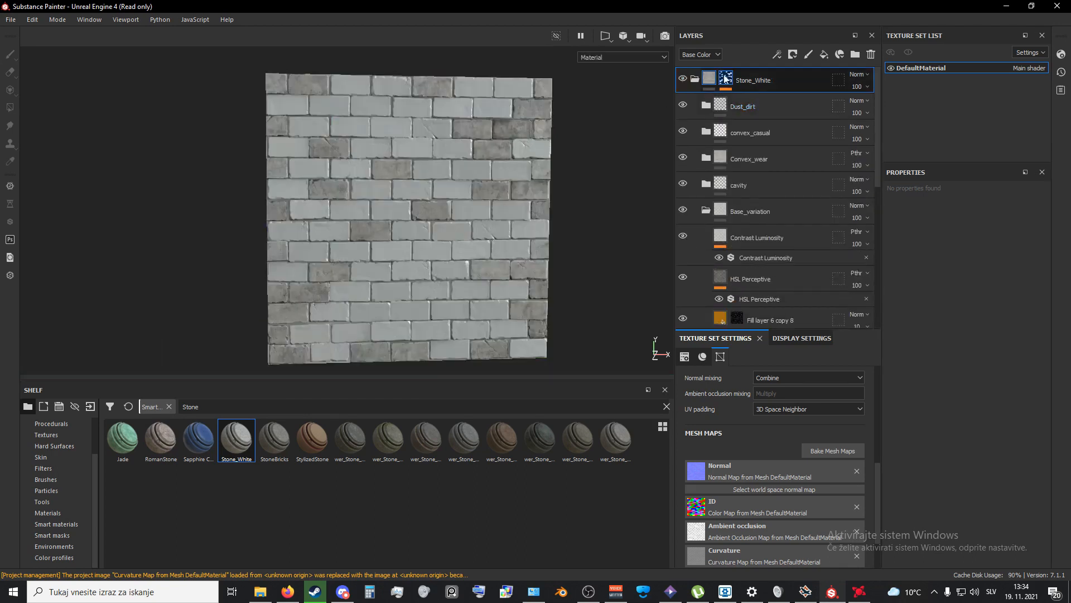
pyautogui.click(695, 79)
pyautogui.rightClick(774, 105)
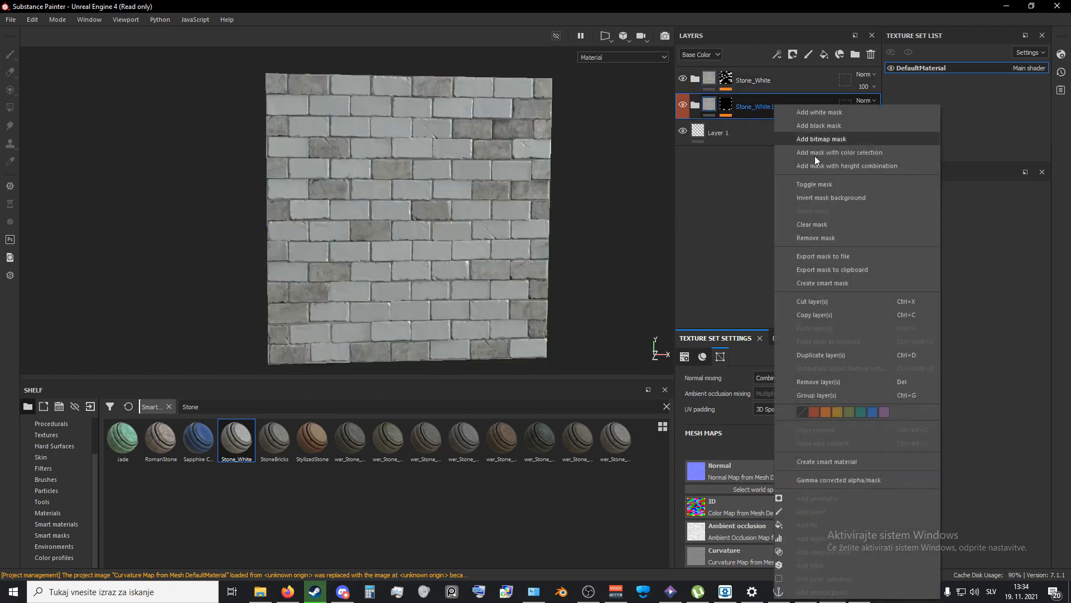
pyautogui.click(840, 412)
# Step: Colour-tag the newest Stone_White folder red and rename it Stone_White2
pyautogui.click(755, 82)
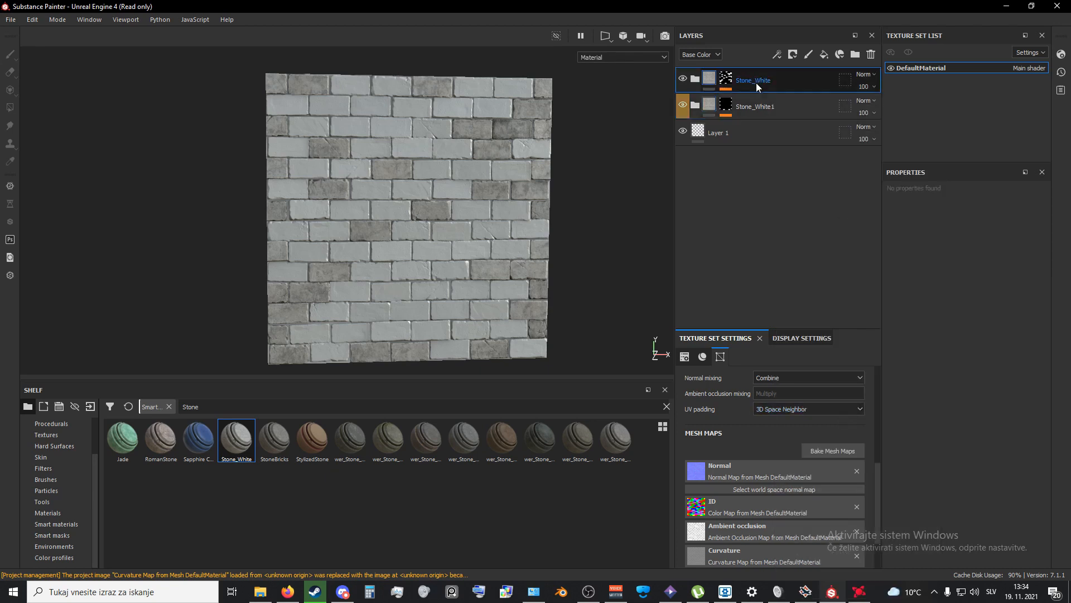
pyautogui.rightClick(756, 83)
pyautogui.click(796, 387)
pyautogui.press('Return')
# Step: Apply the Stone_White smart material only to the green ID-coloured bricks
pyautogui.moveTo(237, 438); pyautogui.dragTo(347, 122)
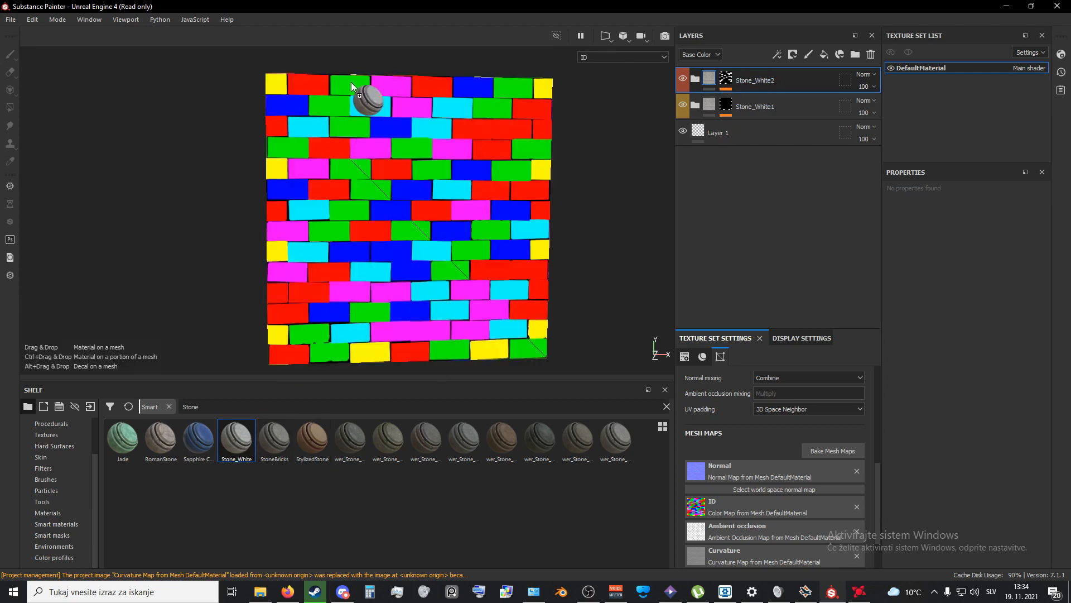
pyautogui.moveTo(350, 82); pyautogui.dragTo(351, 82)
pyautogui.scroll(1, 502, 190)
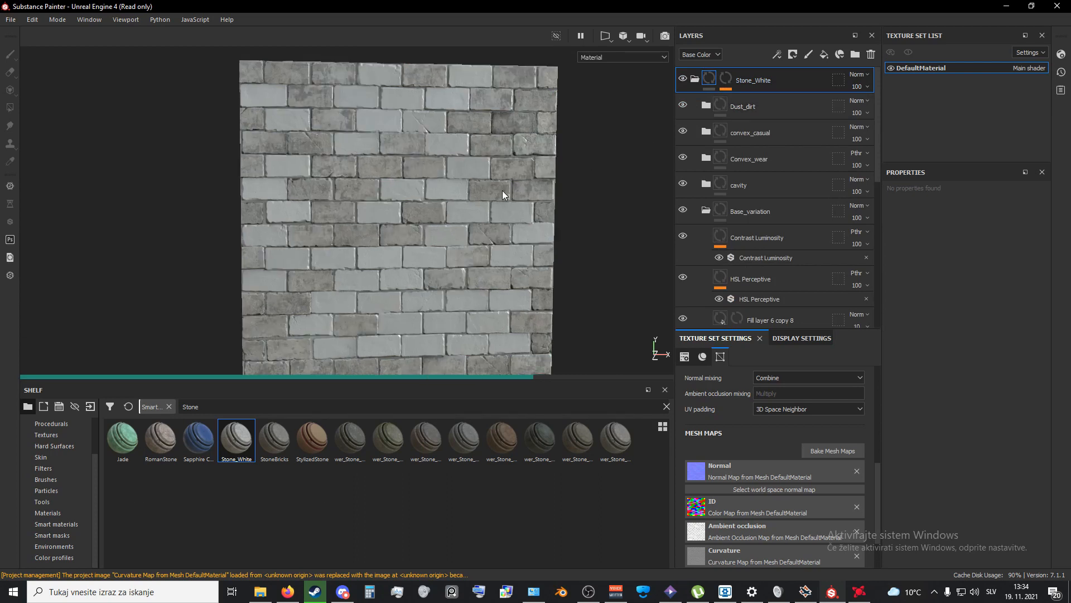
pyautogui.scroll(-2, 519, 196)
# Step: Rename the newest Stone_White folder to Stone_White3 and colour-tag it teal
pyautogui.doubleClick(782, 78)
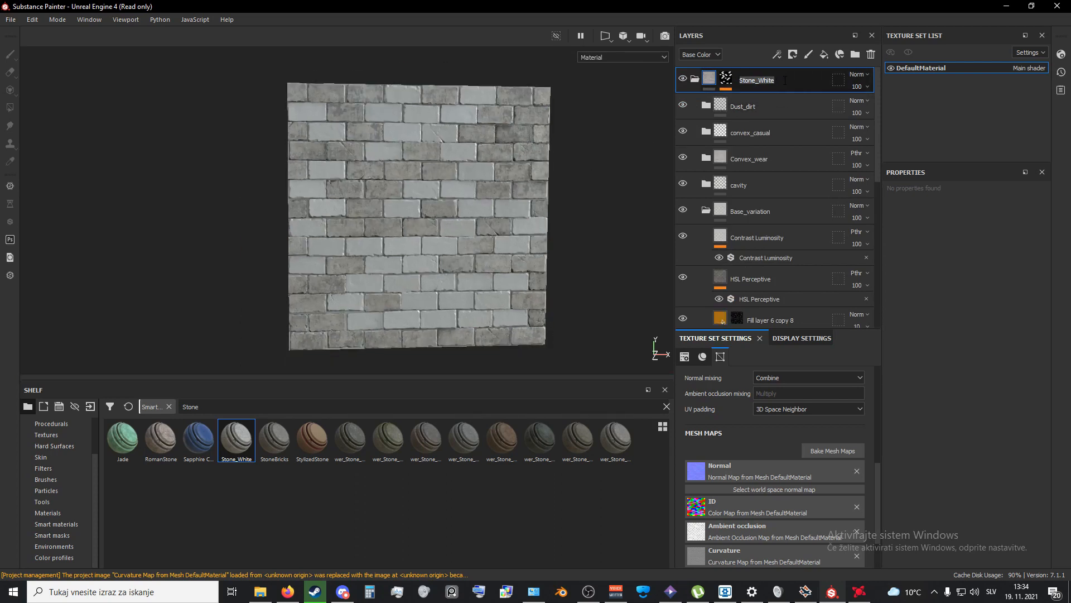
pyautogui.click(784, 80)
pyautogui.click(696, 80)
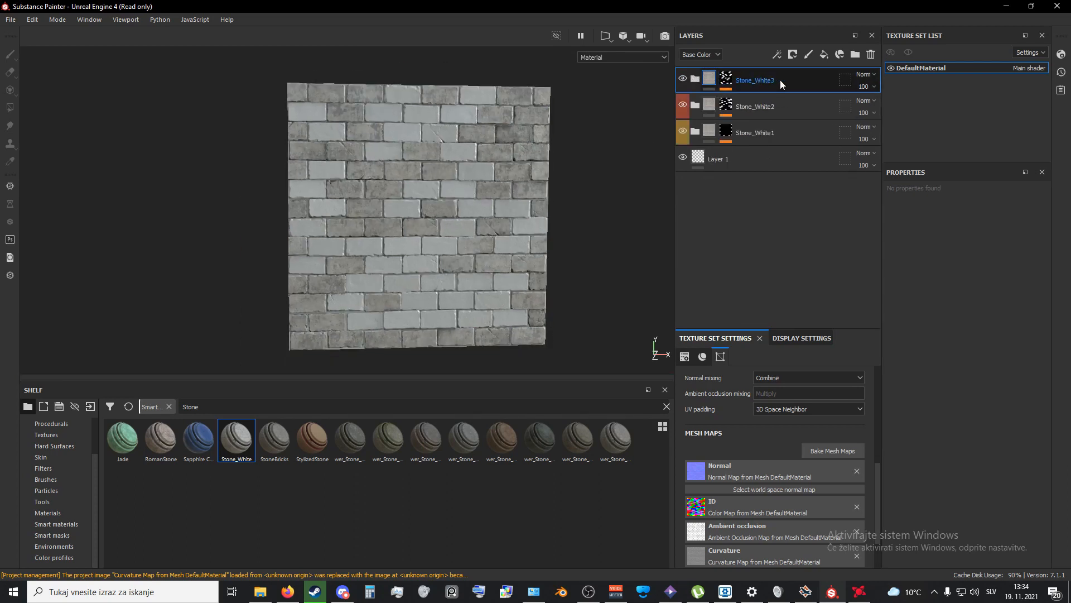
pyautogui.rightClick(780, 80)
pyautogui.click(865, 388)
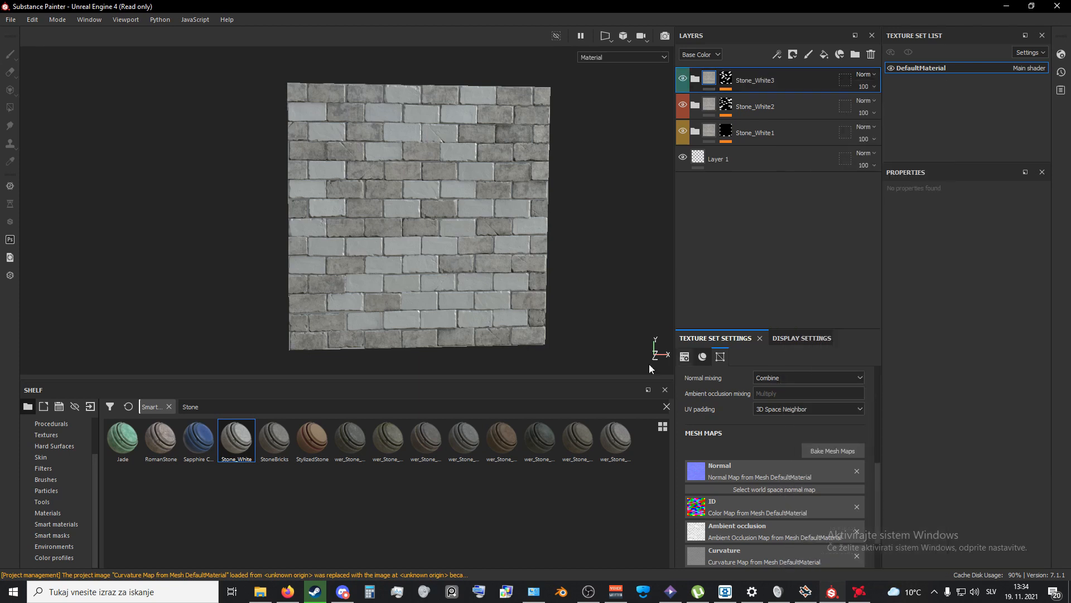
# Step: Apply Stone_White only to the magenta ID-coloured bricks, rename the new folder Stone_White4 and colour-tag it purple
pyautogui.moveTo(273, 438); pyautogui.dragTo(407, 93)
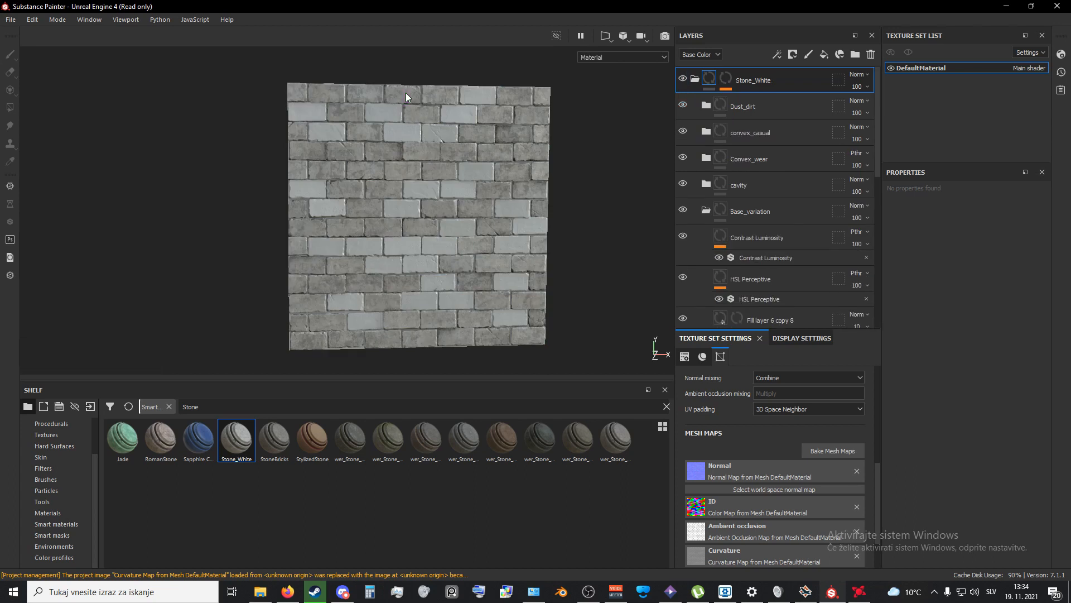
pyautogui.click(791, 84)
pyautogui.rightClick(785, 83)
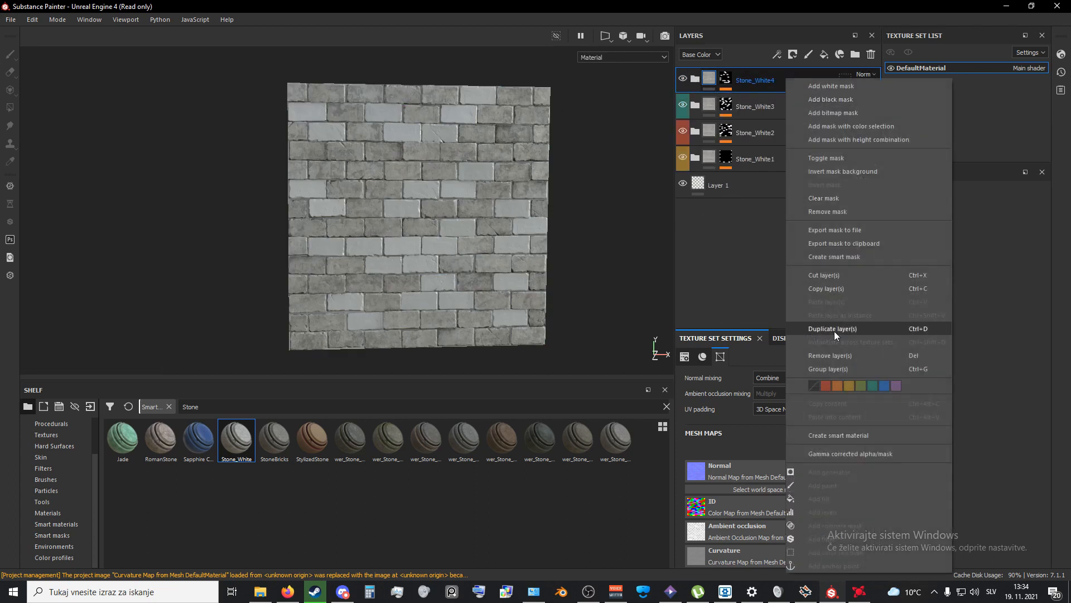
pyautogui.click(903, 387)
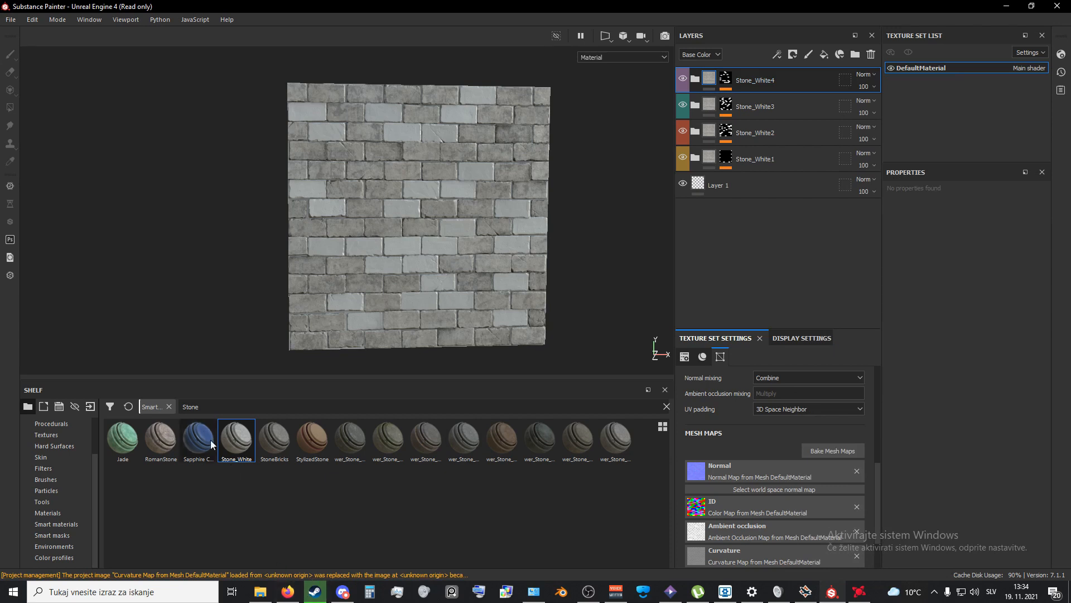
# Step: Apply Stone_White only to the blue ID-coloured bricks, rename the new folder Stone_White5 and colour-tag it blue
pyautogui.keyDown('ctrl'); pyautogui.moveTo(311, 347); pyautogui.dragTo(397, 128); pyautogui.keyUp('ctrl')
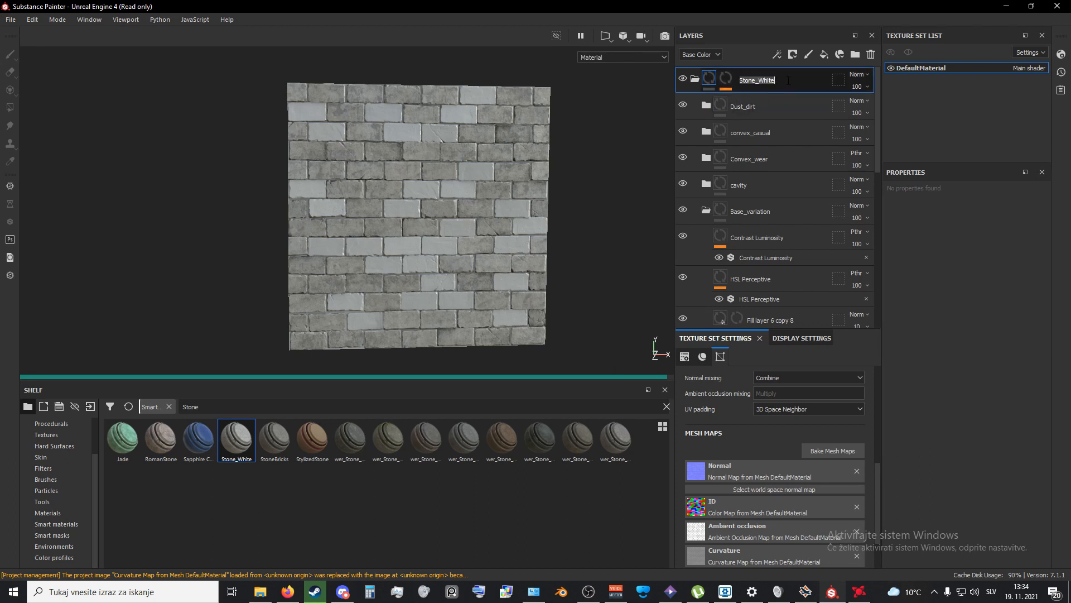
pyautogui.write('6')
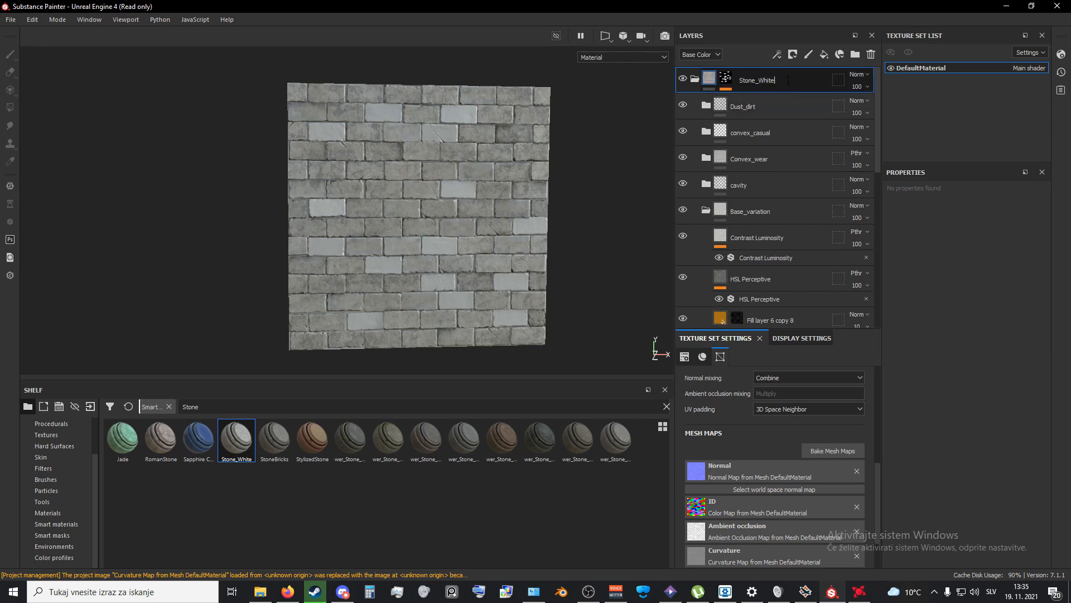
pyautogui.rightClick(767, 84)
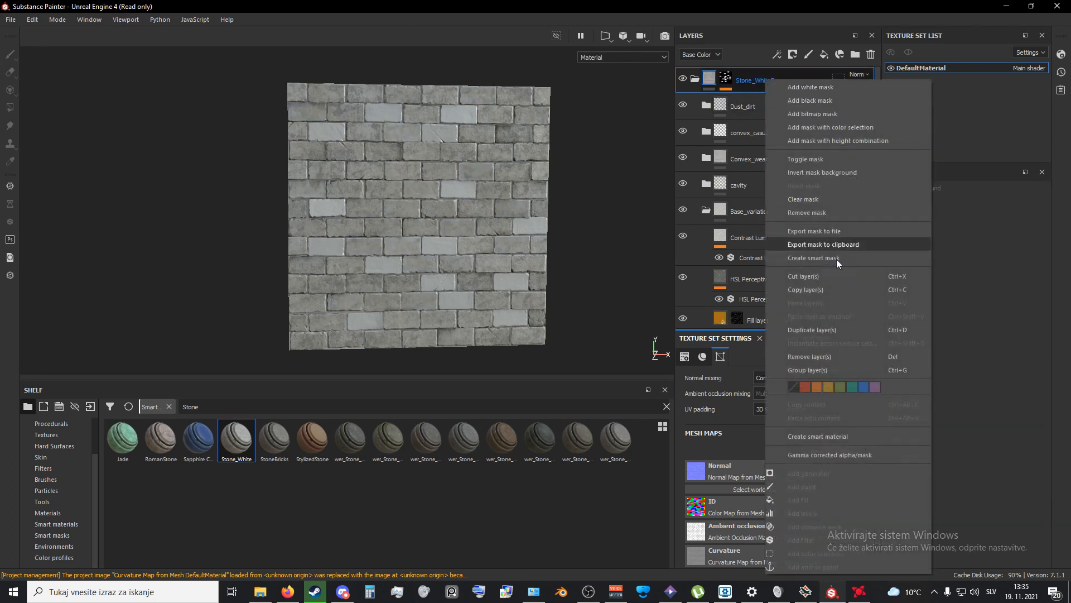
pyautogui.click(859, 386)
# Step: Apply Stone_White only to the cyan ID-coloured bricks, rename the new folder Stone_White6 and collapse the expanded material folders
pyautogui.moveTo(275, 437); pyautogui.dragTo(440, 249)
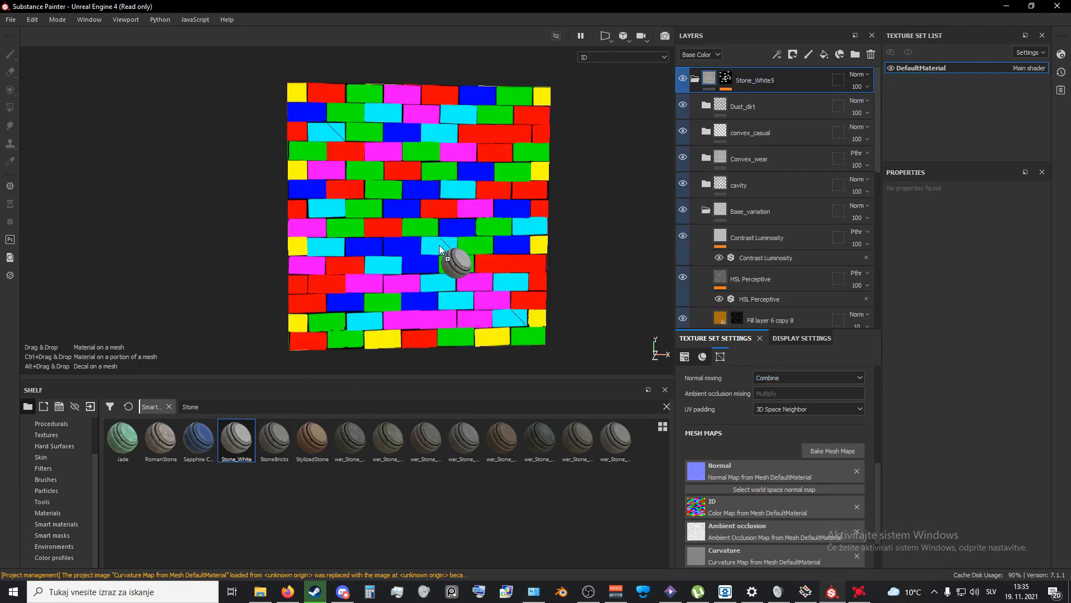
pyautogui.moveTo(440, 245); pyautogui.dragTo(440, 245)
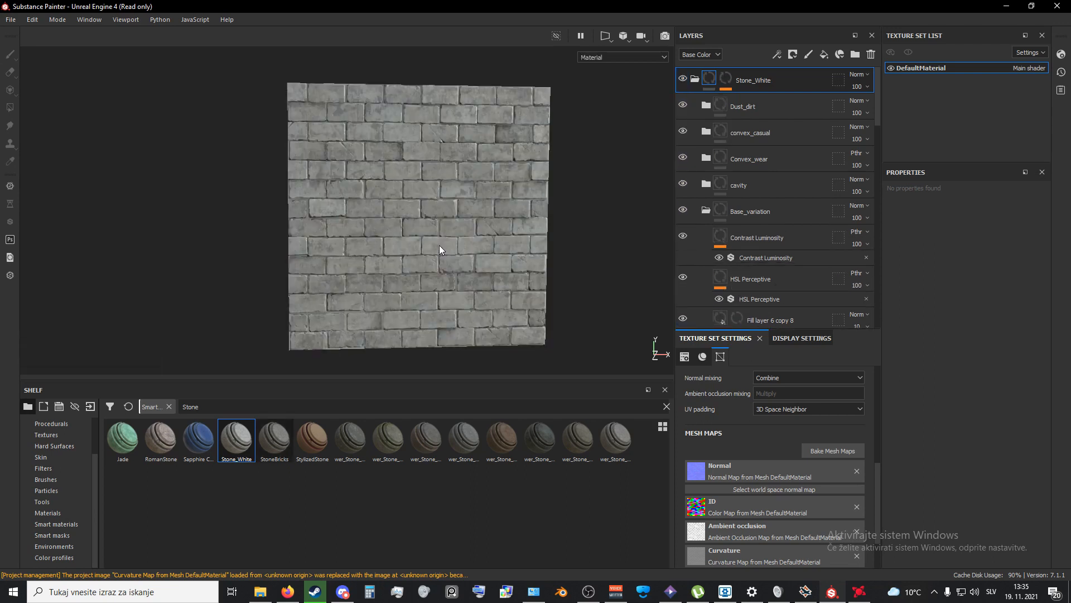
pyautogui.doubleClick(798, 84)
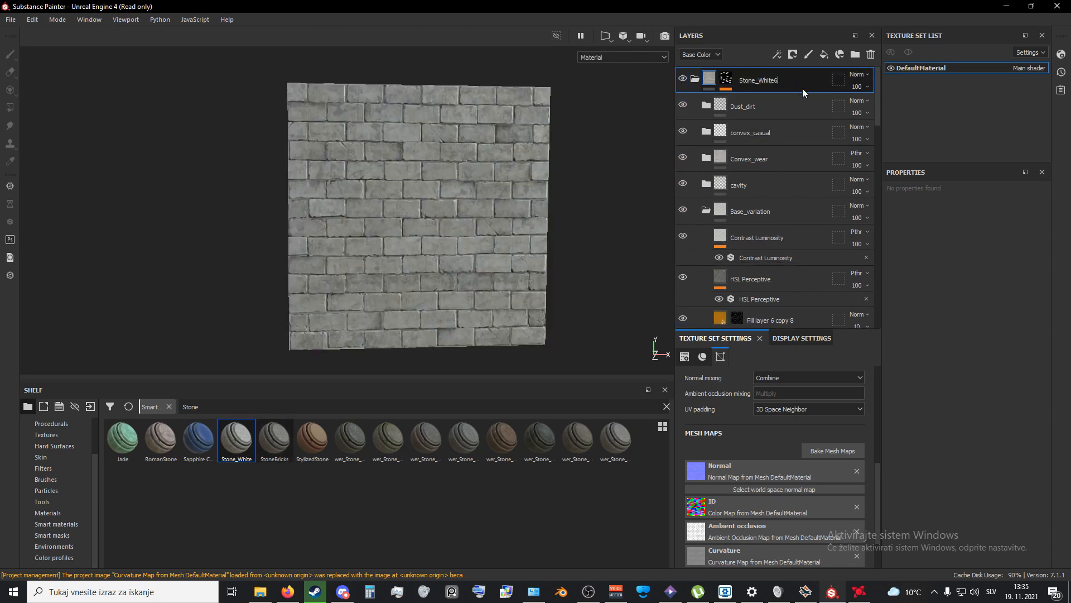
pyautogui.press('Return')
pyautogui.click(695, 79)
pyautogui.rightClick(792, 81)
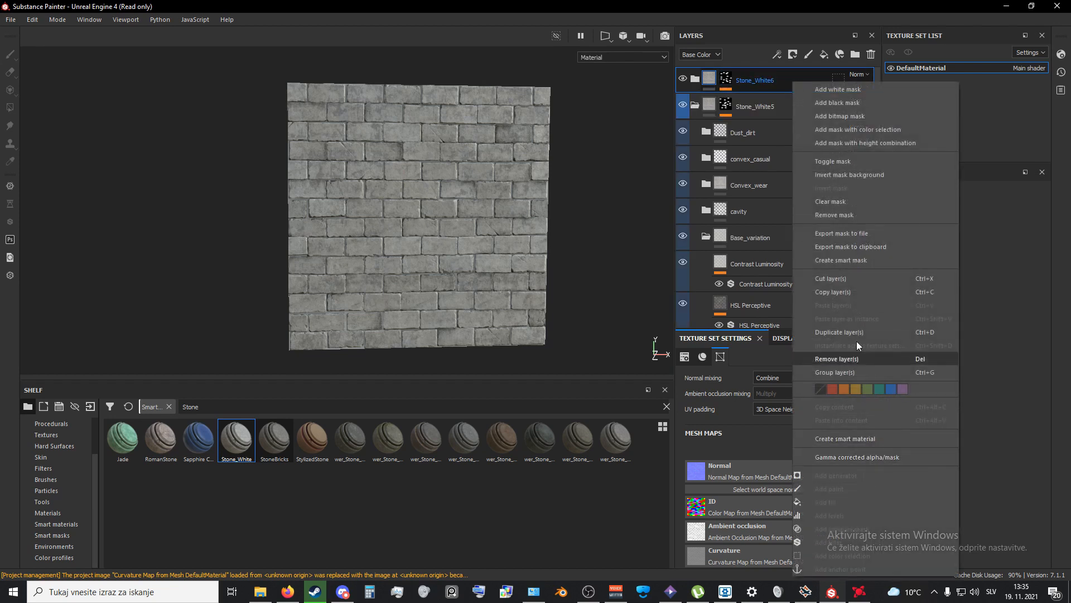
pyautogui.click(695, 104)
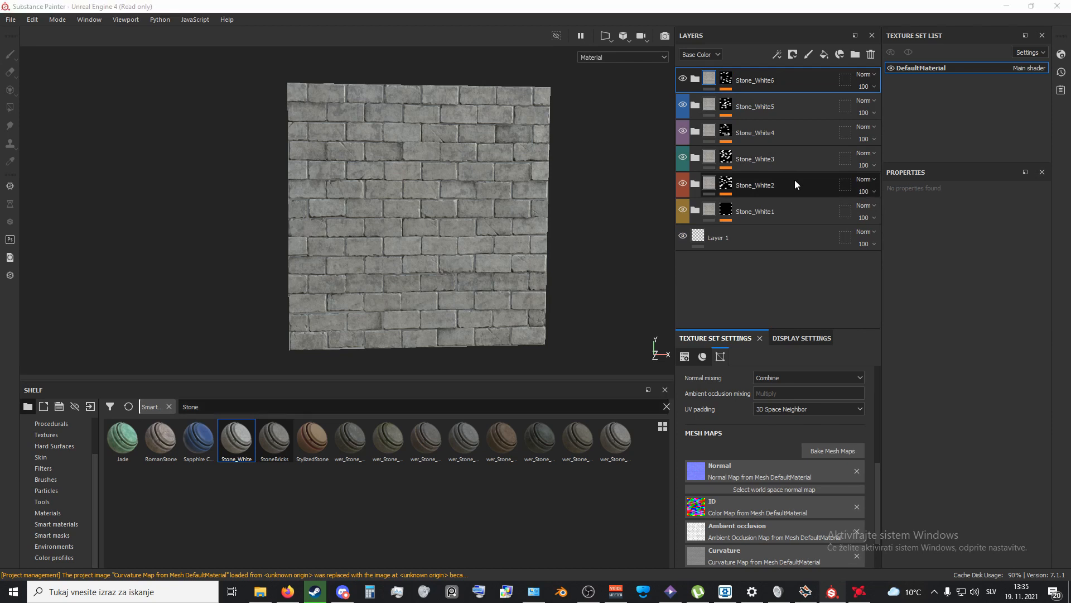
# Step: Examine the brick wall's surface detail and colour variation up close and from several angles
pyautogui.scroll(3, 437, 329)
pyautogui.scroll(3, 437, 326)
pyautogui.keyDown('alt'); pyautogui.moveTo(417, 282); pyautogui.dragTo(433, 240, button='middle'); pyautogui.keyUp('alt')
pyautogui.scroll(2, 463, 242)
pyautogui.scroll(2, 463, 242)
pyautogui.keyDown('alt'); pyautogui.moveTo(433, 240); pyautogui.dragTo(502, 312); pyautogui.keyUp('alt')
pyautogui.scroll(-5, 502, 312)
pyautogui.keyDown('alt'); pyautogui.moveTo(502, 313); pyautogui.dragTo(545, 273, button='middle'); pyautogui.keyUp('alt')
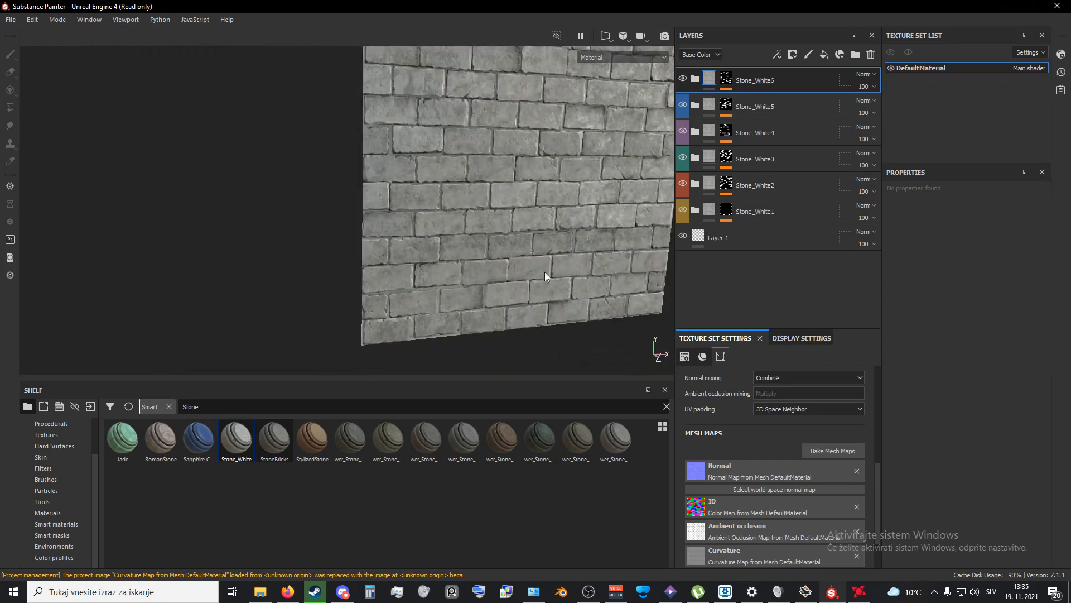
pyautogui.keyDown('alt'); pyautogui.moveTo(545, 273); pyautogui.dragTo(517, 181); pyautogui.keyUp('alt')
pyautogui.keyDown('alt'); pyautogui.moveTo(518, 181); pyautogui.dragTo(460, 243, button='middle'); pyautogui.keyUp('alt')
pyautogui.scroll(-2, 474, 273)
pyautogui.scroll(3, 487, 303)
pyautogui.keyDown('alt'); pyautogui.moveTo(486, 303); pyautogui.dragTo(464, 279); pyautogui.keyUp('alt')
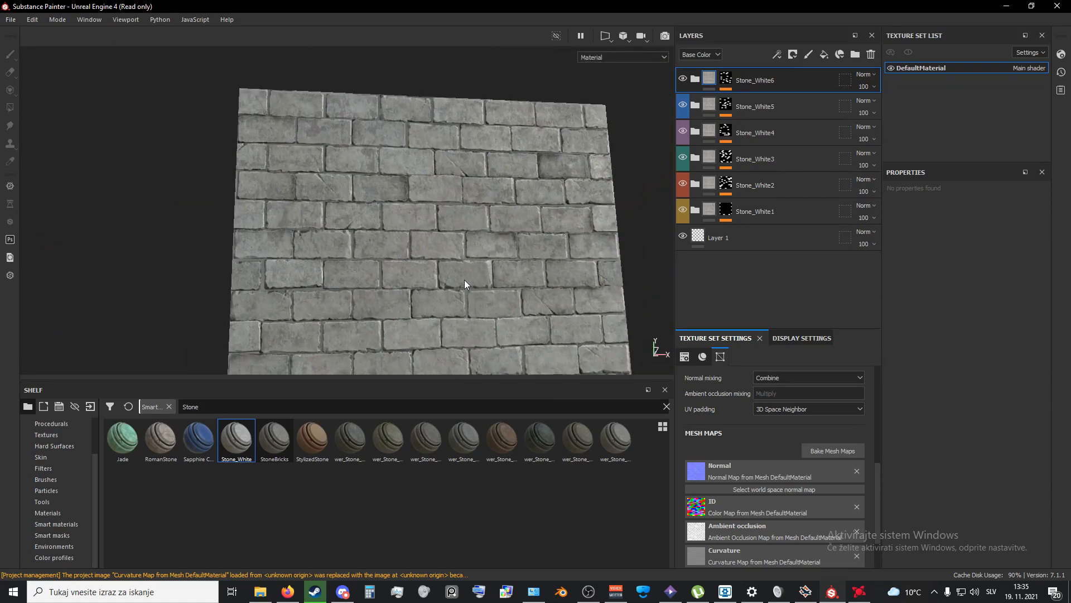
pyautogui.keyDown('alt'); pyautogui.moveTo(463, 323); pyautogui.dragTo(447, 289, button='middle'); pyautogui.keyUp('alt')
pyautogui.keyDown('alt'); pyautogui.moveTo(447, 290); pyautogui.dragTo(508, 279); pyautogui.keyUp('alt')
# Step: Set the Lightness of the HSL Perceptive filter inside Stone_White6 to 1 and collapse the folder
pyautogui.click(696, 80)
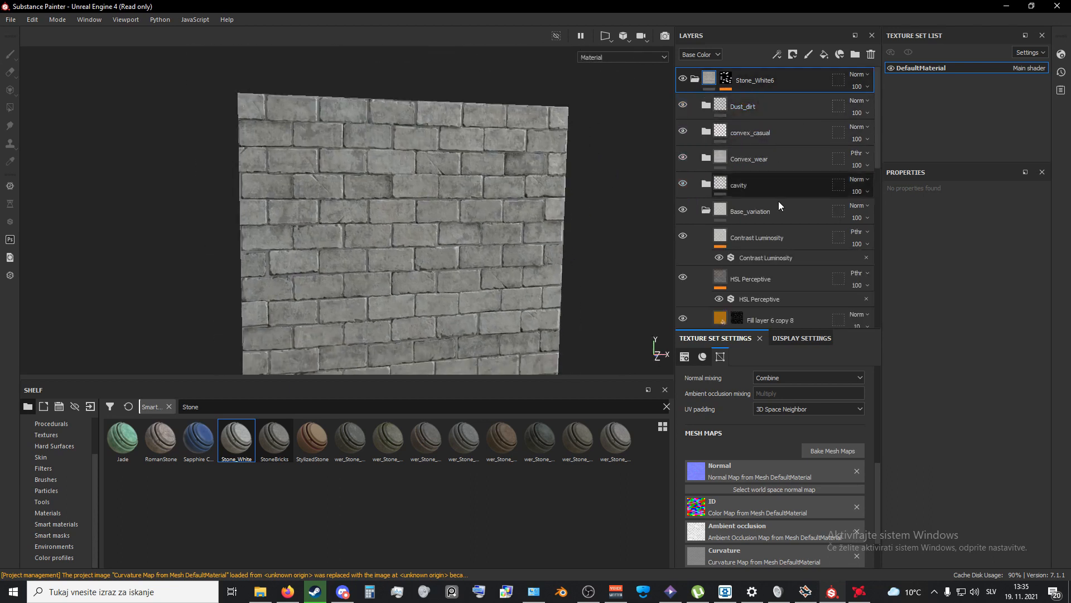
pyautogui.scroll(-2, 769, 302)
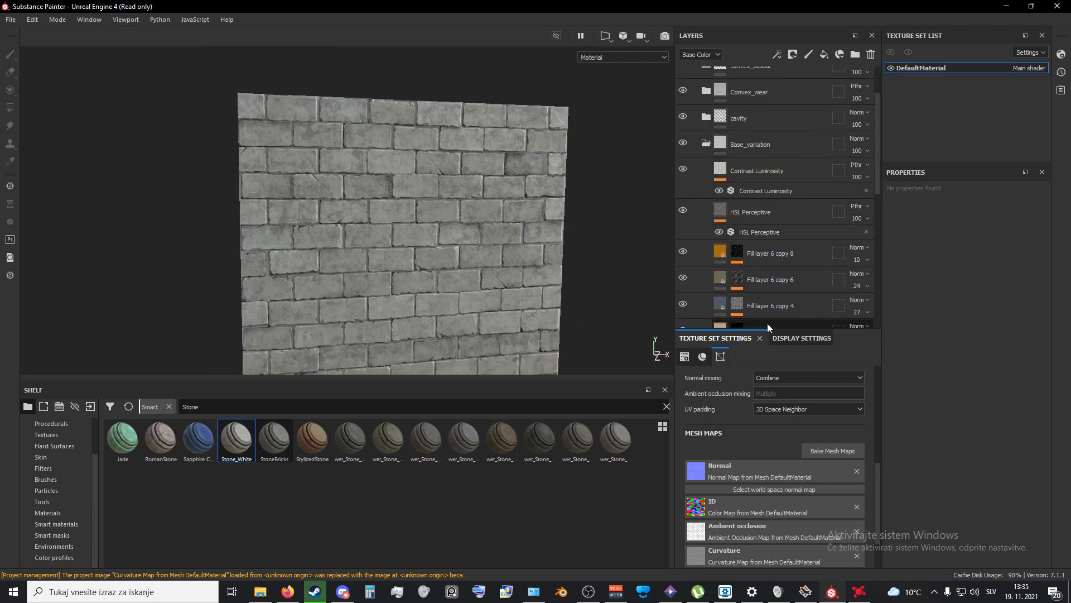
pyautogui.click(768, 230)
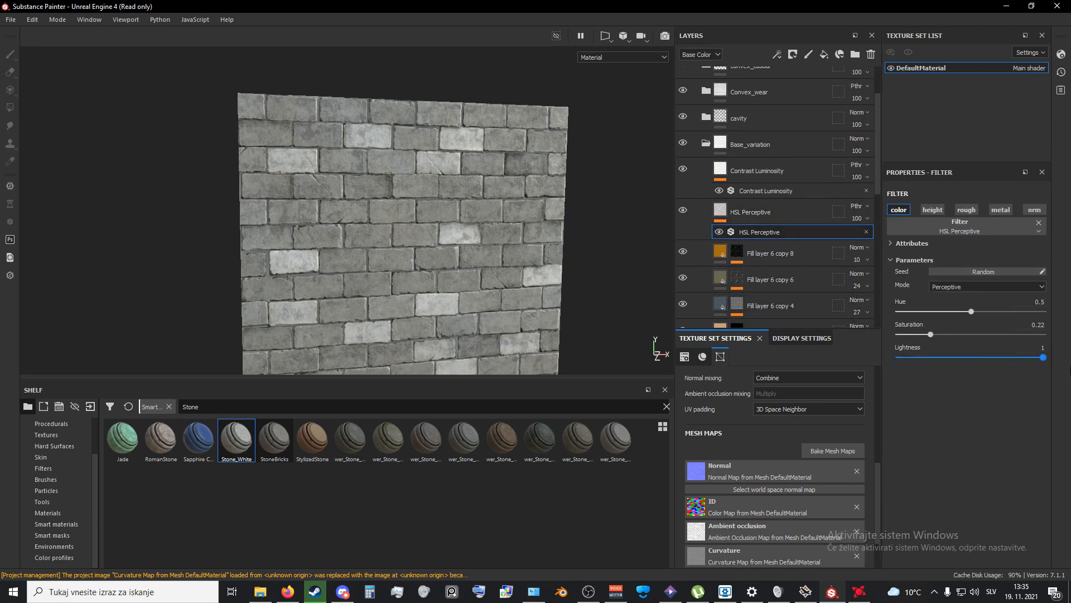
pyautogui.moveTo(1043, 357); pyautogui.dragTo(1014, 360)
pyautogui.moveTo(1012, 356); pyautogui.dragTo(1048, 357)
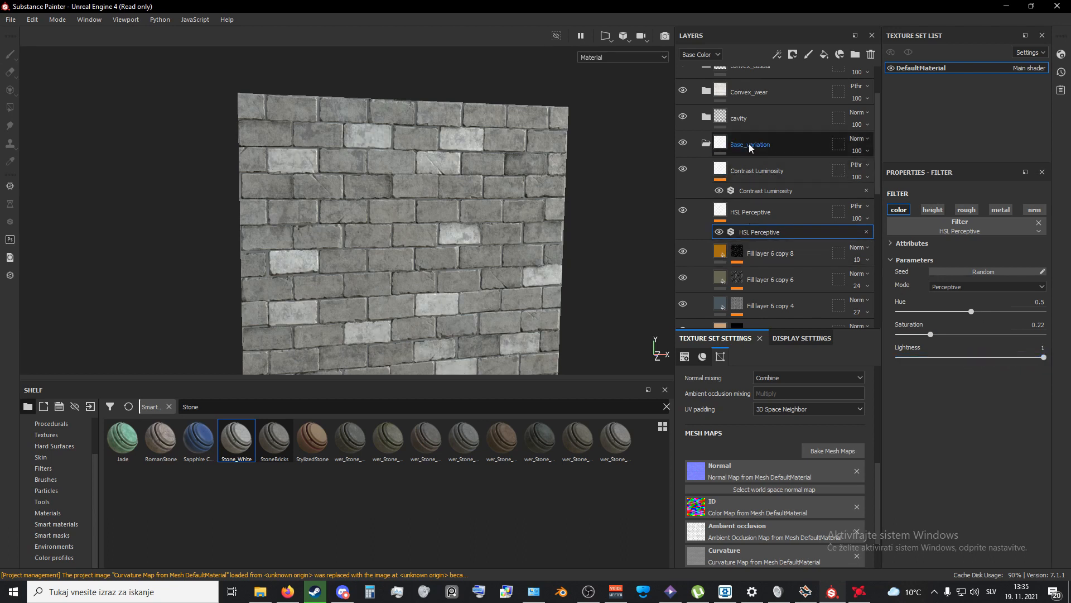
pyautogui.scroll(2, 750, 148)
pyautogui.click(695, 80)
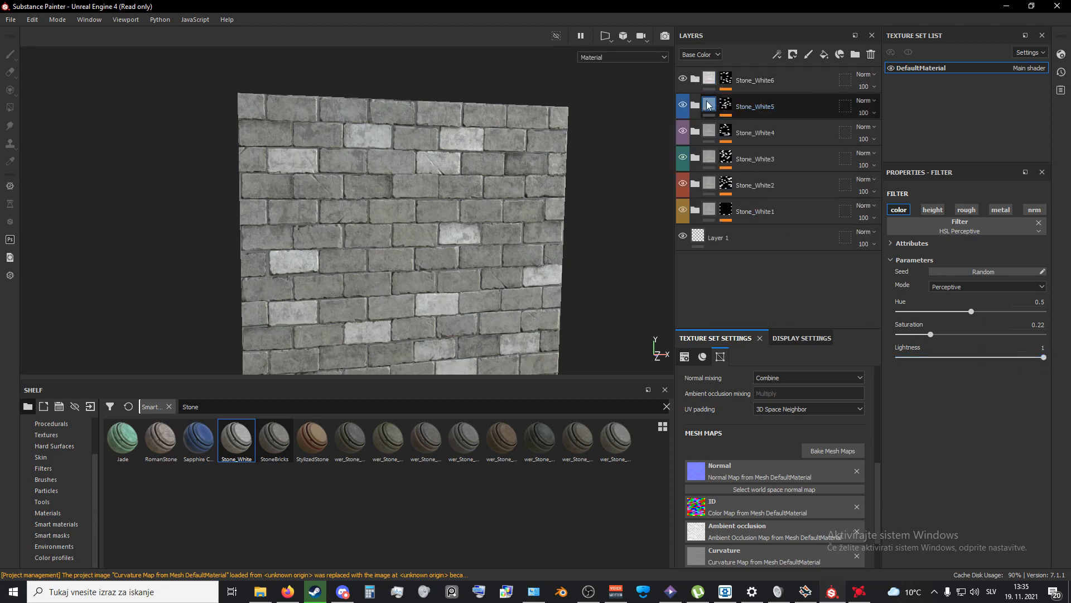
# Step: Open the settings of the HSL Perceptive filter in Stone_White5's Base_variation folder
pyautogui.click(695, 105)
pyautogui.scroll(-5, 777, 215)
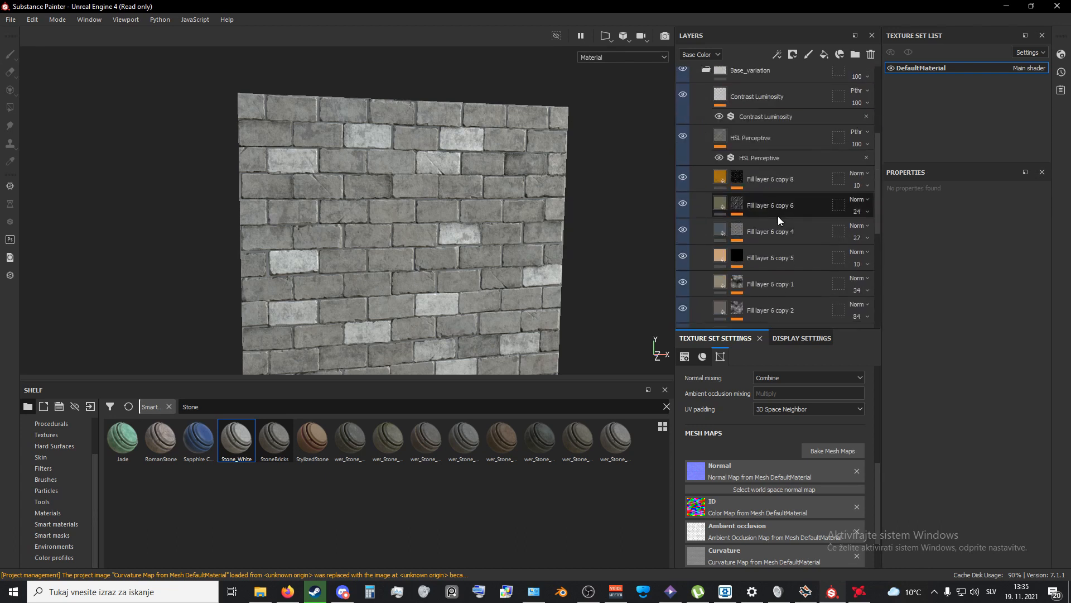
pyautogui.scroll(4, 775, 288)
pyautogui.click(770, 237)
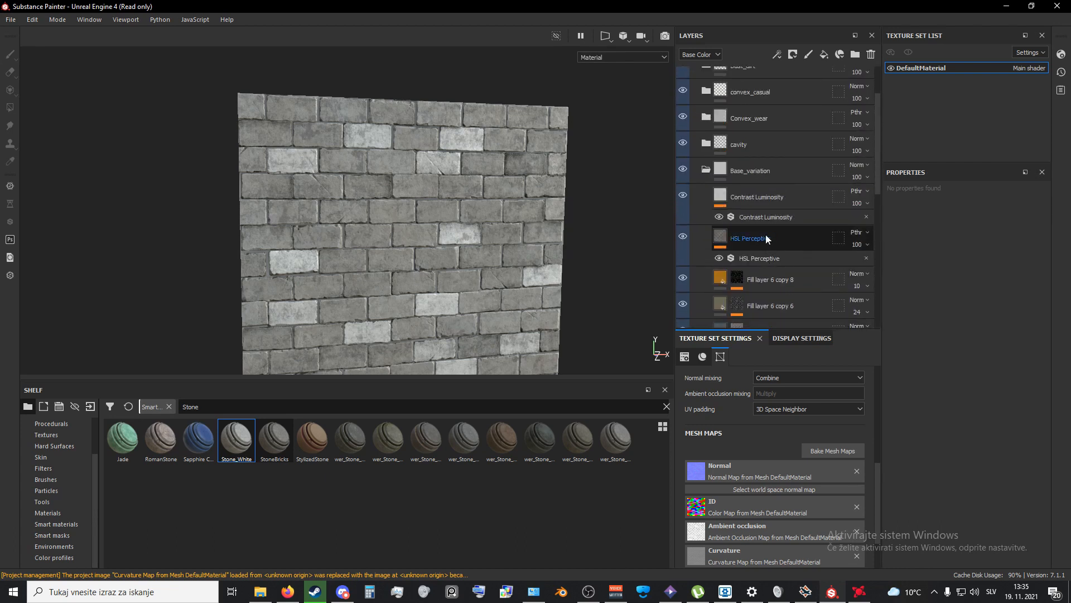
pyautogui.click(766, 257)
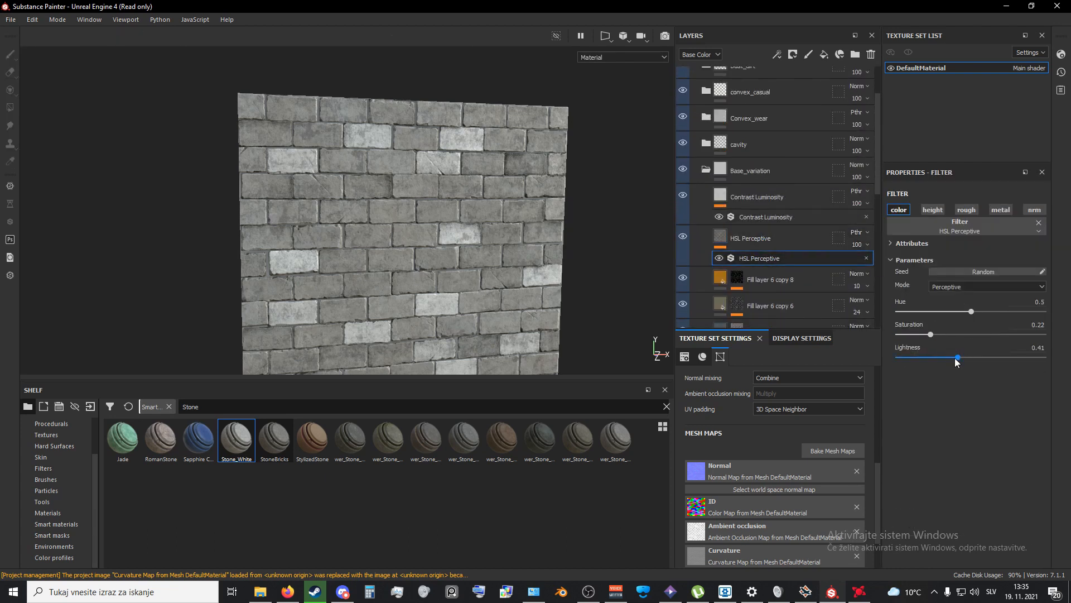
# Step: Try Lightness 1, Saturation 1 and shifted Hue values on Stone_White5's HSL Perceptive filter, and undo the Hue and Saturation changes
pyautogui.moveTo(1030, 356); pyautogui.dragTo(1047, 357)
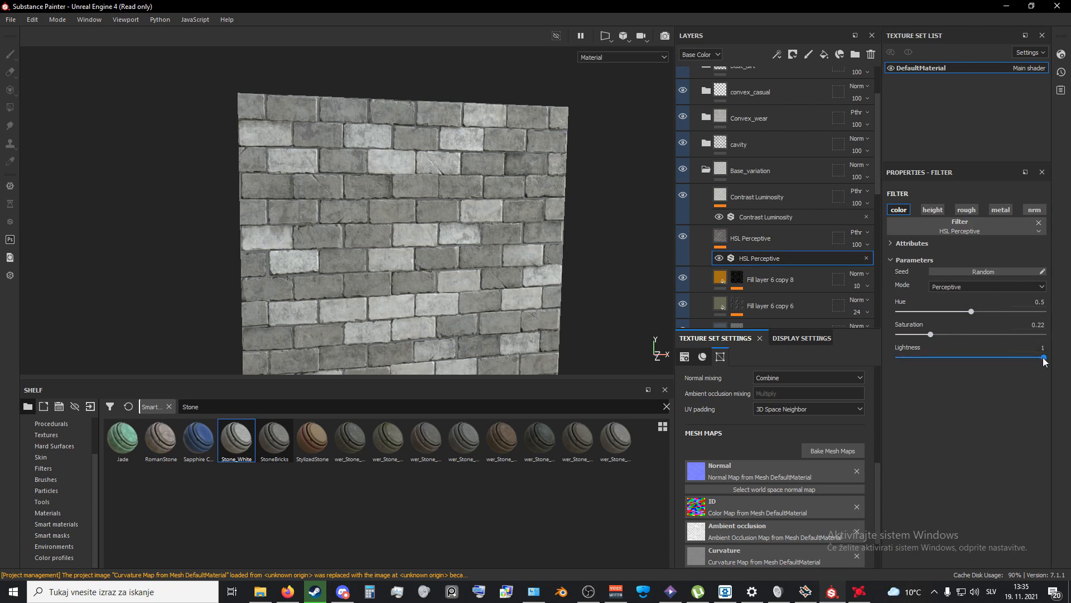
pyautogui.moveTo(930, 334); pyautogui.dragTo(1063, 338)
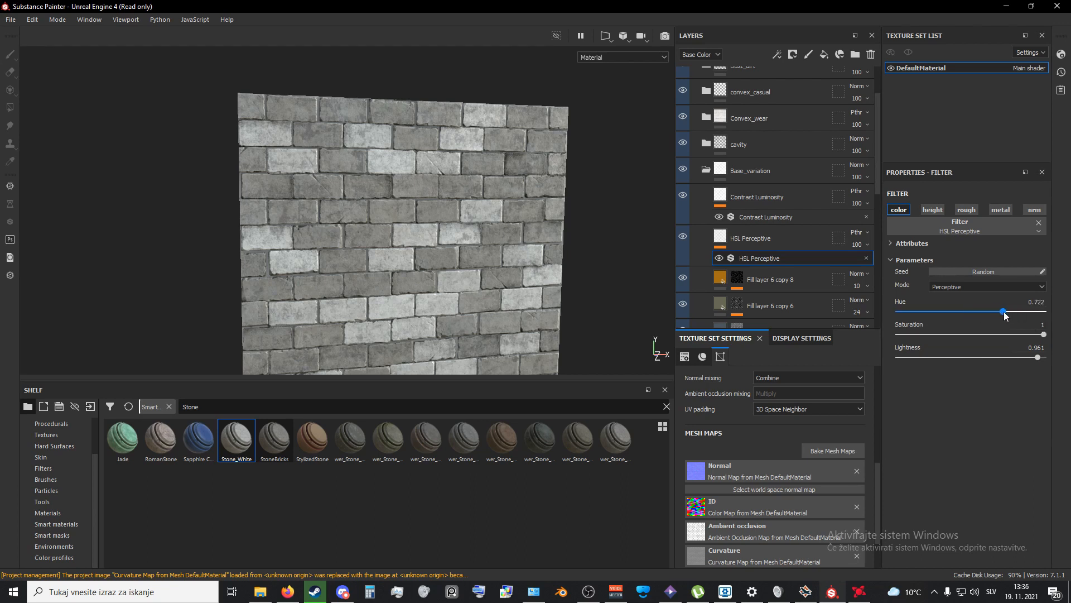
pyautogui.moveTo(965, 313); pyautogui.dragTo(900, 313)
pyautogui.moveTo(1043, 311); pyautogui.dragTo(1059, 333)
pyautogui.hotkey('ctrl', 'z')
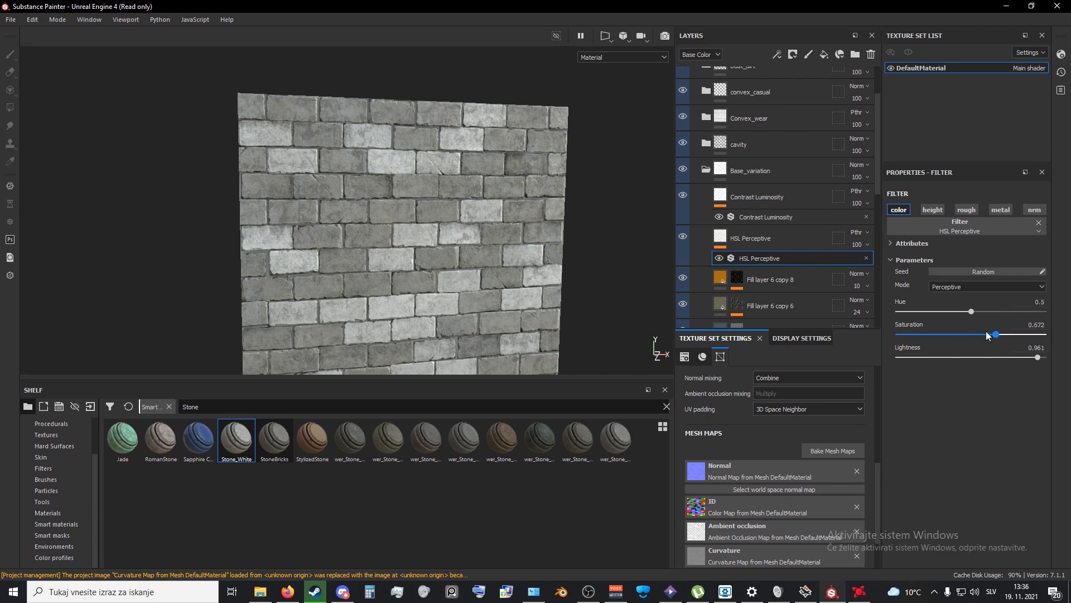
pyautogui.hotkey('ctrl', 'z')
# Step: Set the Lightness of Stone_White5's HSL Perceptive filter to 0.714 and collapse the folder
pyautogui.scroll(2, 666, 168)
pyautogui.scroll(1, 679, 177)
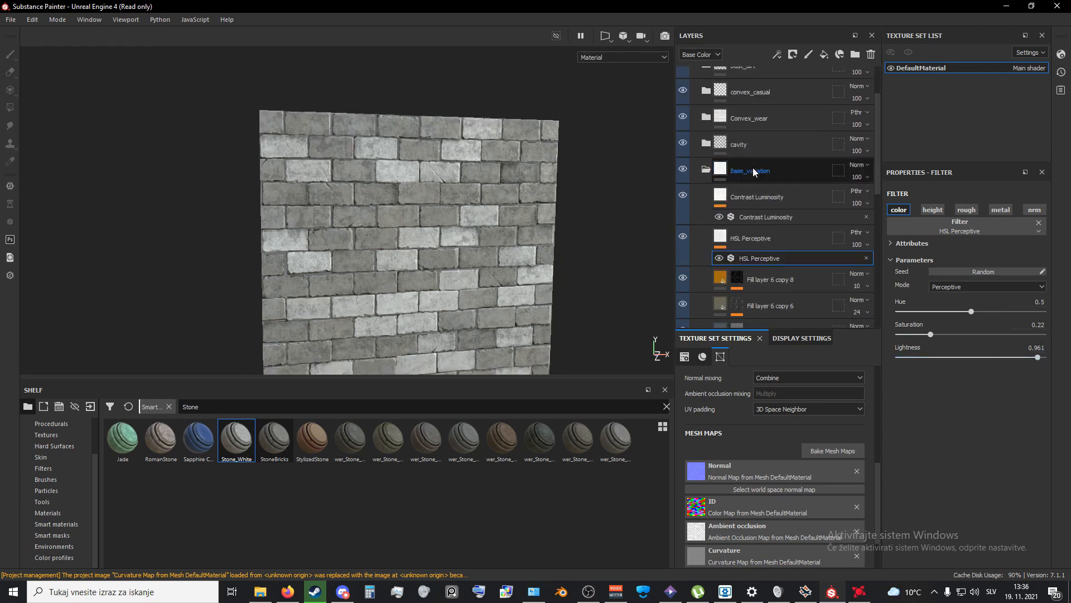
pyautogui.scroll(5, 440, 215)
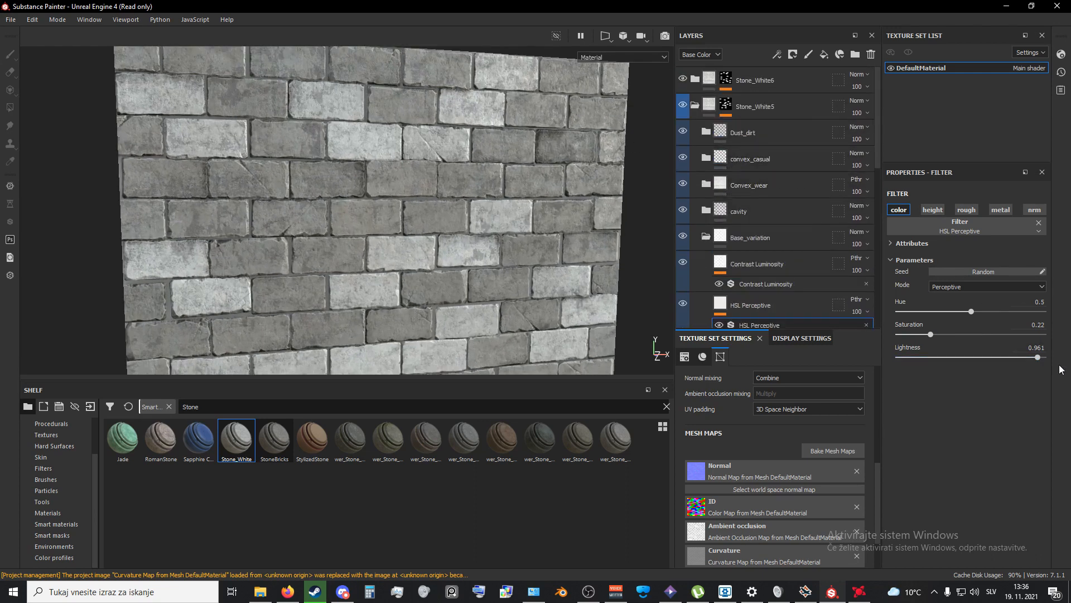
pyautogui.moveTo(1032, 360); pyautogui.dragTo(1002, 361)
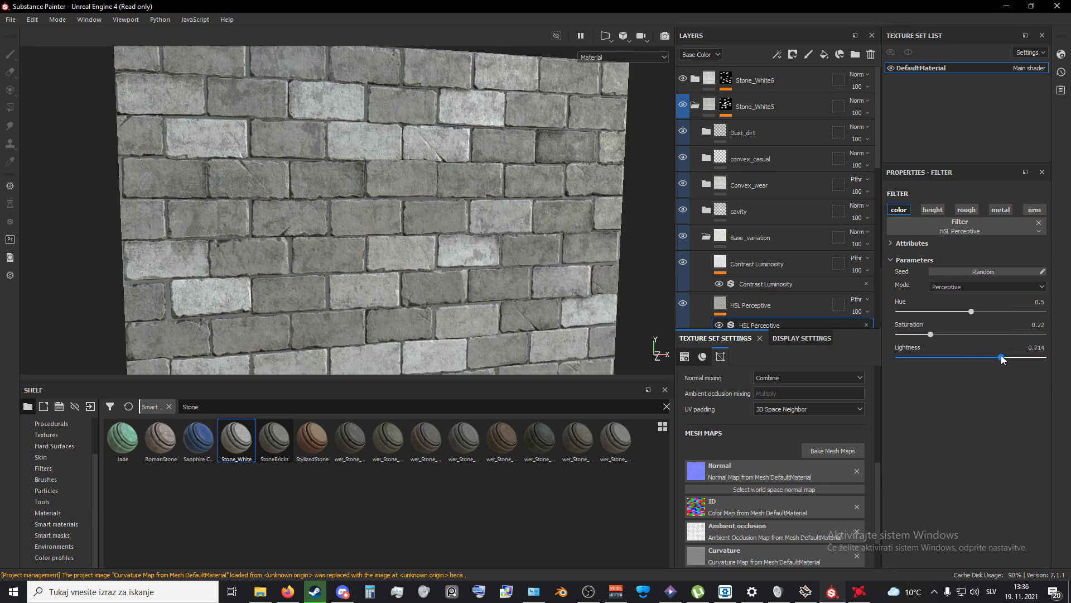
pyautogui.click(695, 105)
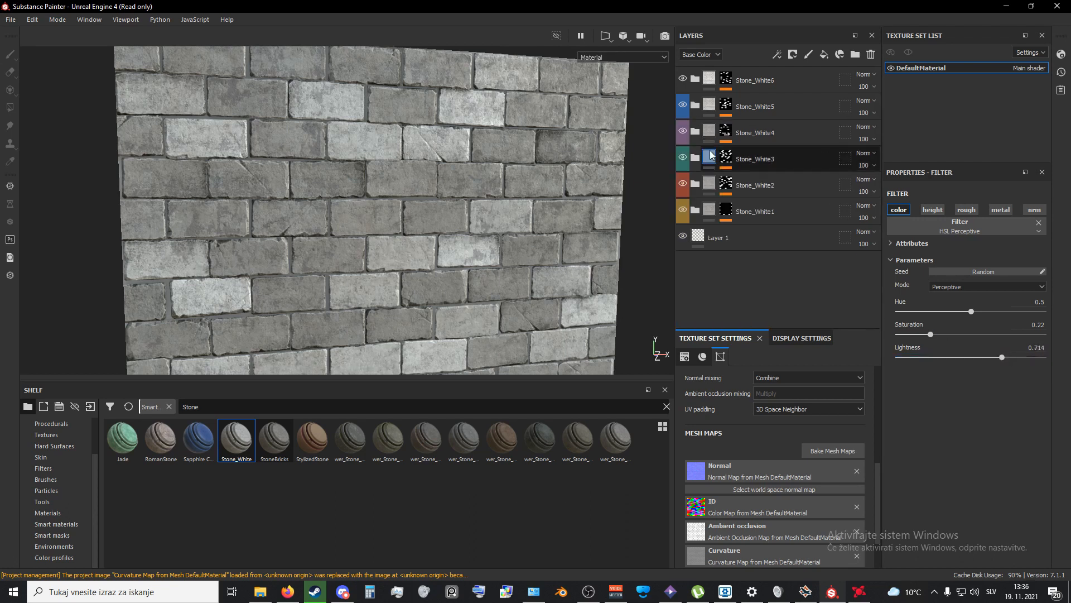
# Step: Set the Lightness of the HSL Perceptive filter inside Stone_White4 to 0.776 and collapse the folder
pyautogui.click(695, 133)
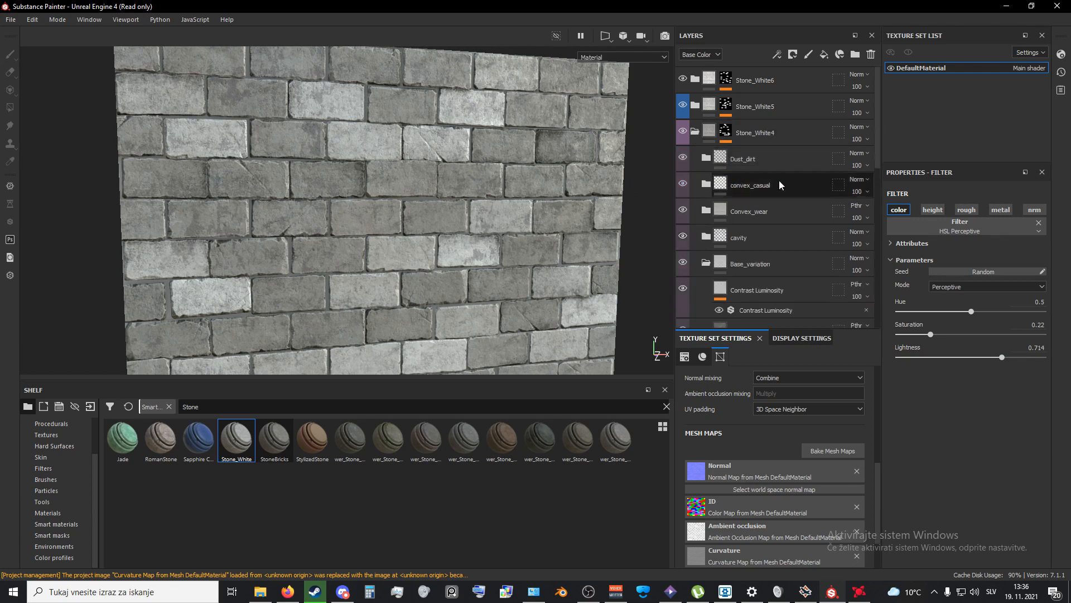
pyautogui.scroll(-5, 777, 224)
pyautogui.scroll(5, 775, 269)
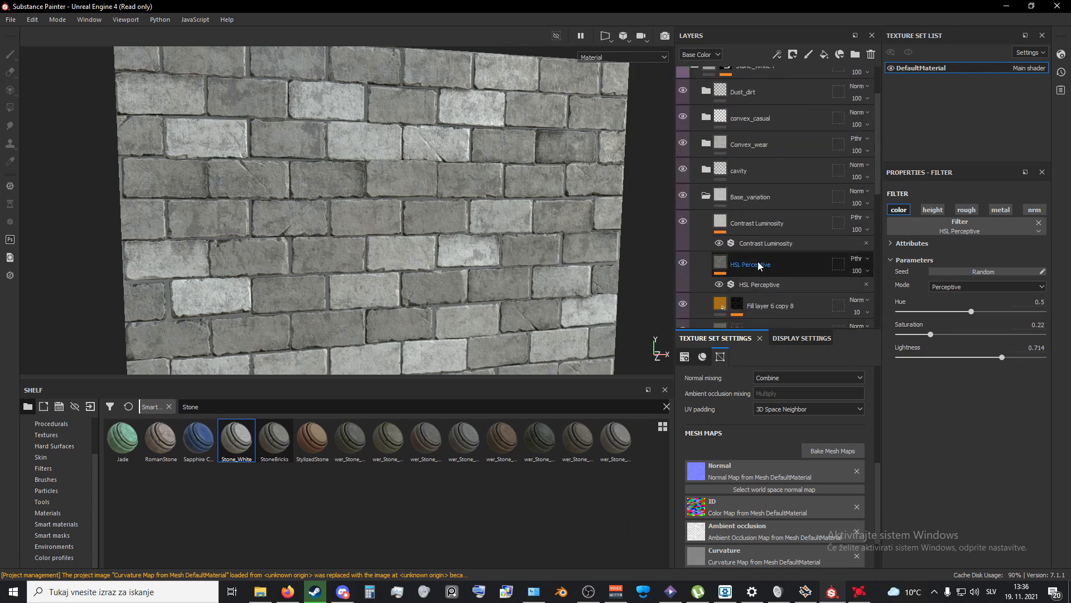
pyautogui.click(758, 246)
pyautogui.click(758, 284)
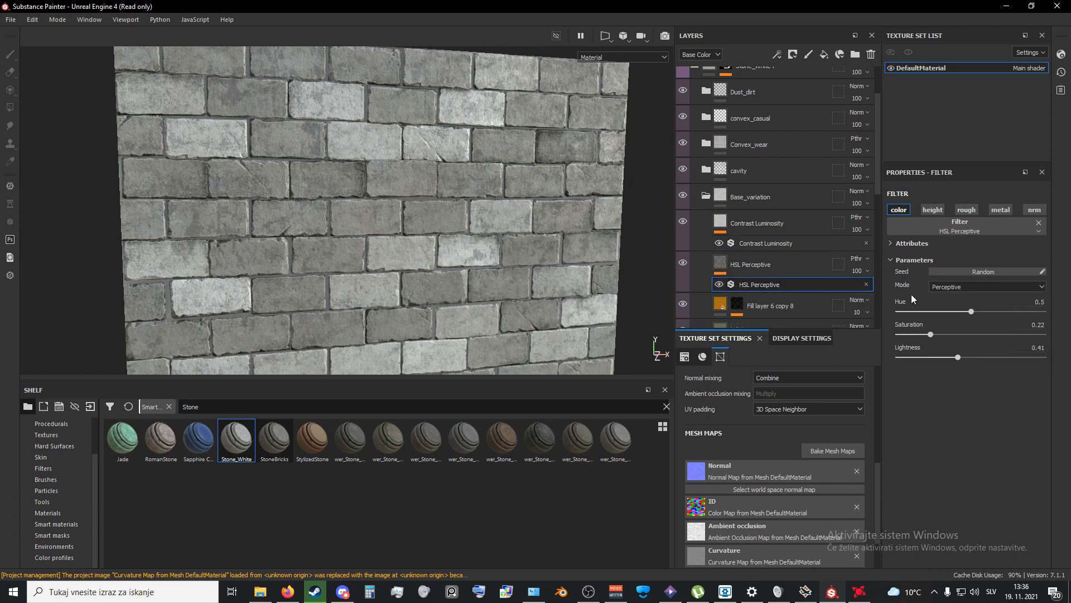
pyautogui.moveTo(999, 361)
pyautogui.mouseDown()
pyautogui.moveTo(1023, 361)
pyautogui.moveTo(1001, 360)
pyautogui.moveTo(1010, 354)
pyautogui.mouseUp()
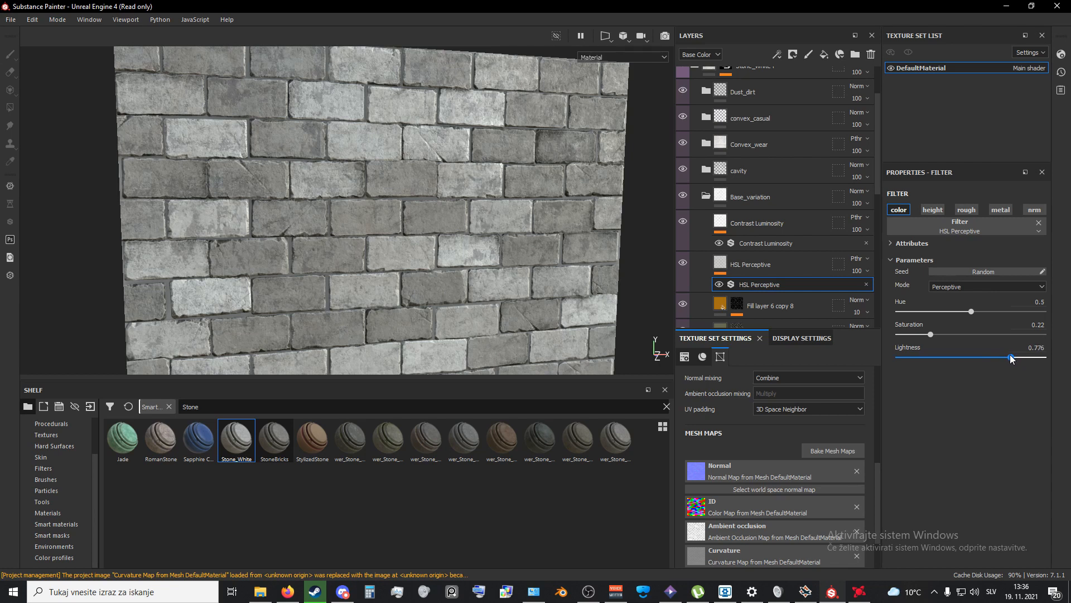
pyautogui.scroll(2, 742, 254)
pyautogui.click(696, 134)
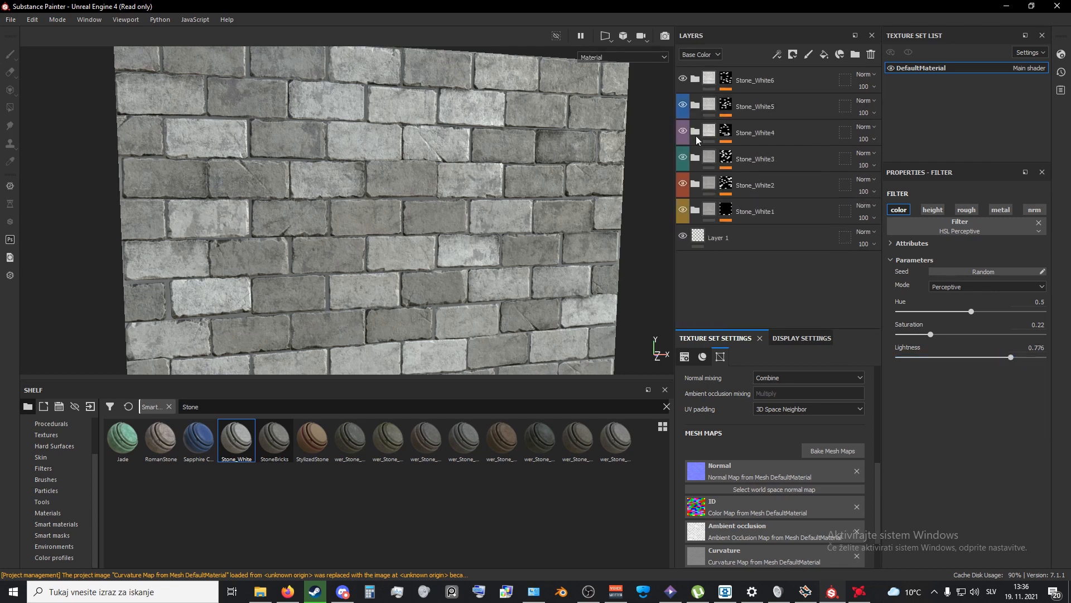
# Step: Set the Lightness of the HSL Perceptive filter inside Stone_White3 to 0.606 and collapse the folder
pyautogui.click(694, 150)
pyautogui.scroll(-5, 792, 257)
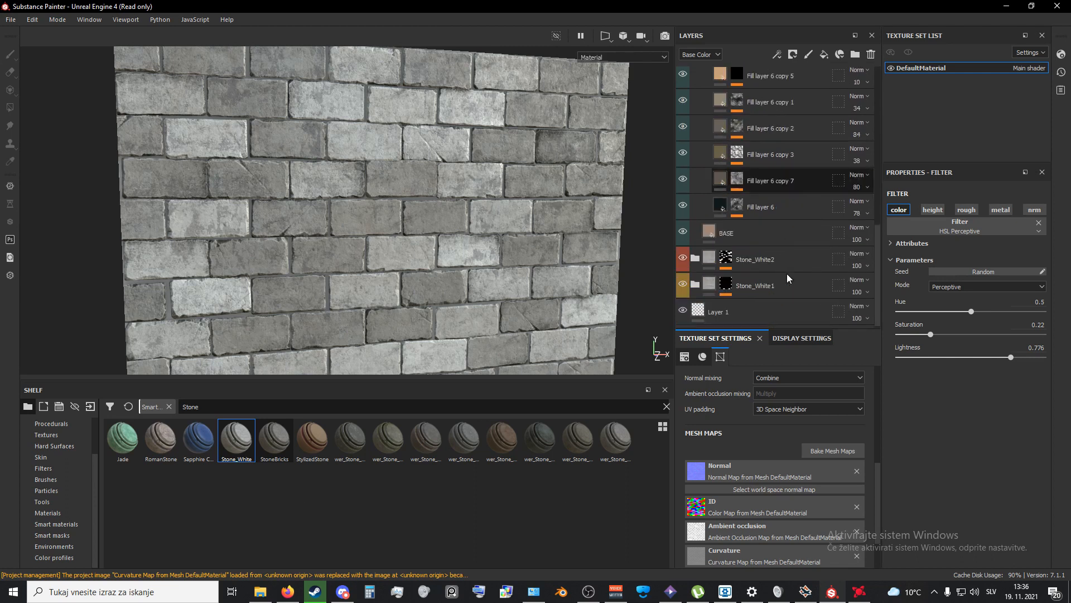
pyautogui.scroll(5, 787, 274)
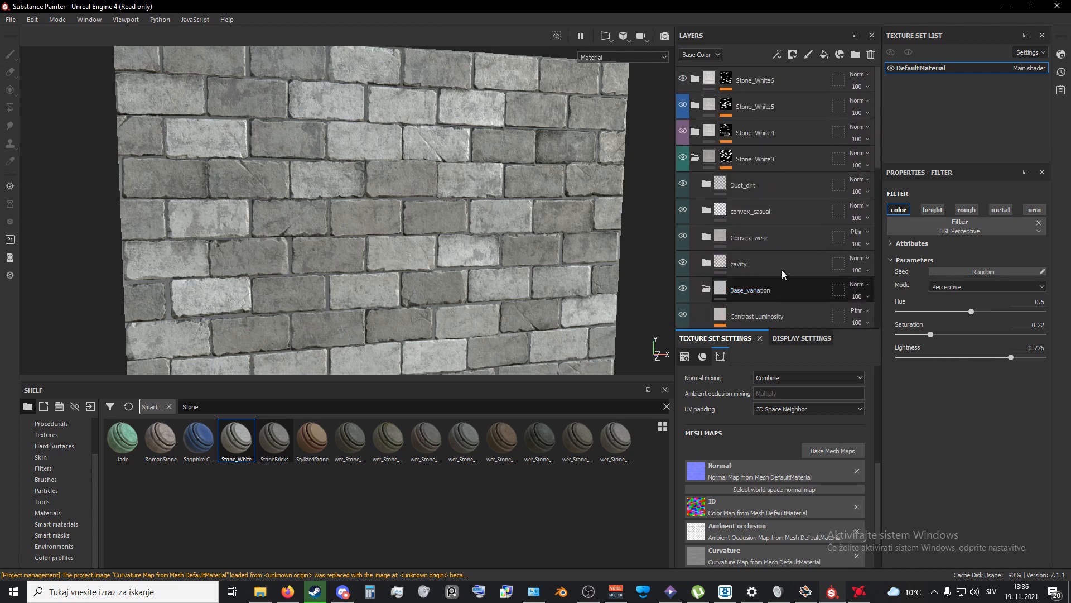
pyautogui.scroll(-3, 798, 271)
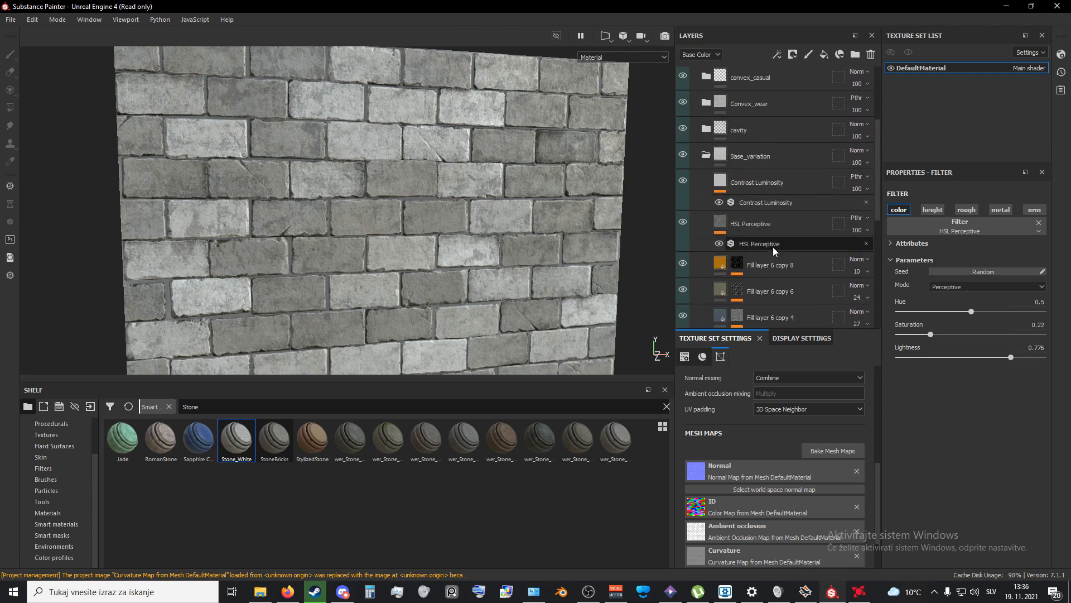
pyautogui.click(772, 246)
pyautogui.moveTo(1010, 358); pyautogui.dragTo(980, 357)
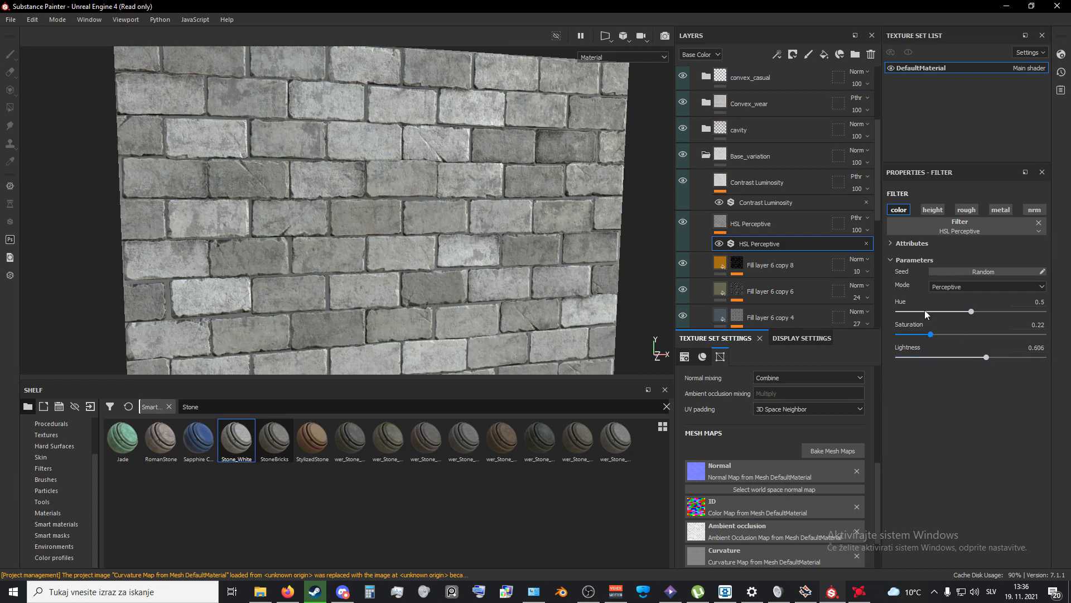
pyautogui.scroll(3, 698, 279)
pyautogui.click(695, 157)
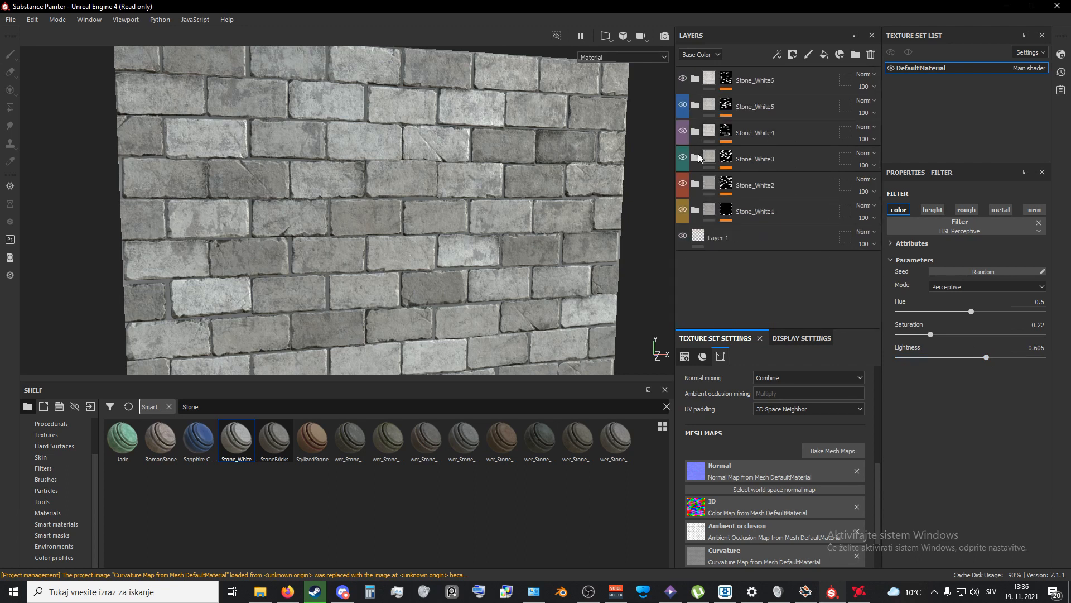
# Step: Add a fill layer above Dust_dirt in the Stone_White2 folder and leave only its color channel enabled
pyautogui.click(697, 195)
pyautogui.scroll(-1, 735, 273)
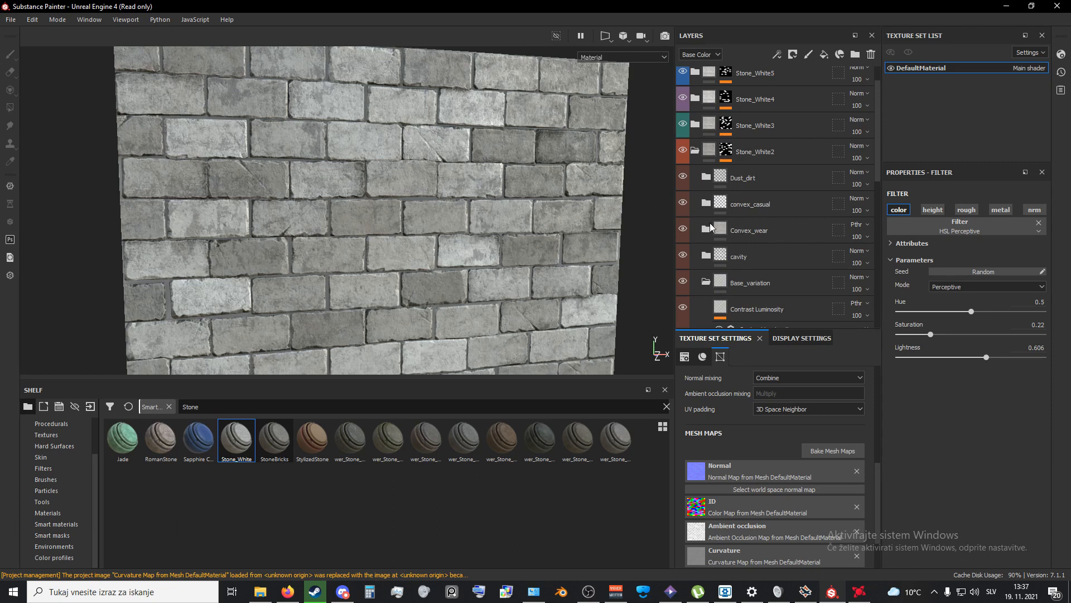
pyautogui.click(776, 177)
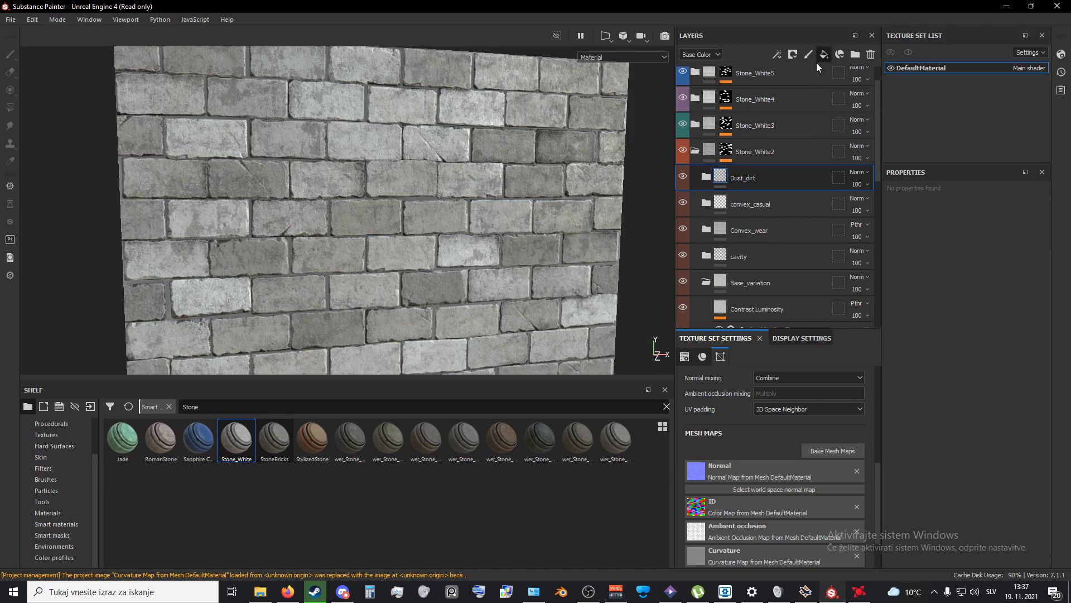
pyautogui.scroll(-3, 983, 347)
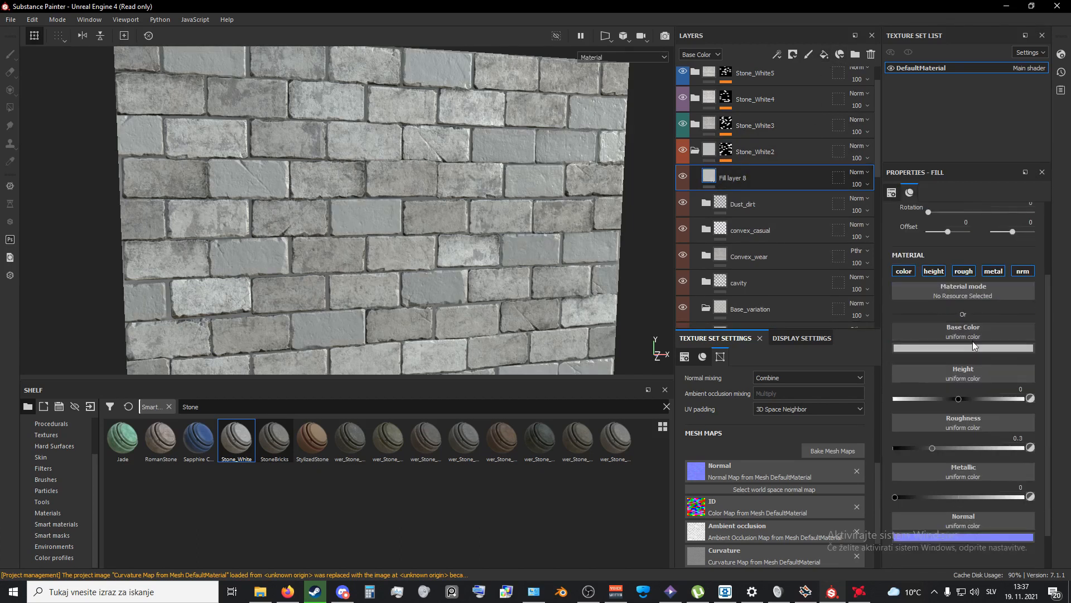
pyautogui.scroll(1, 972, 340)
pyautogui.click(933, 338)
pyautogui.click(963, 338)
pyautogui.click(1022, 338)
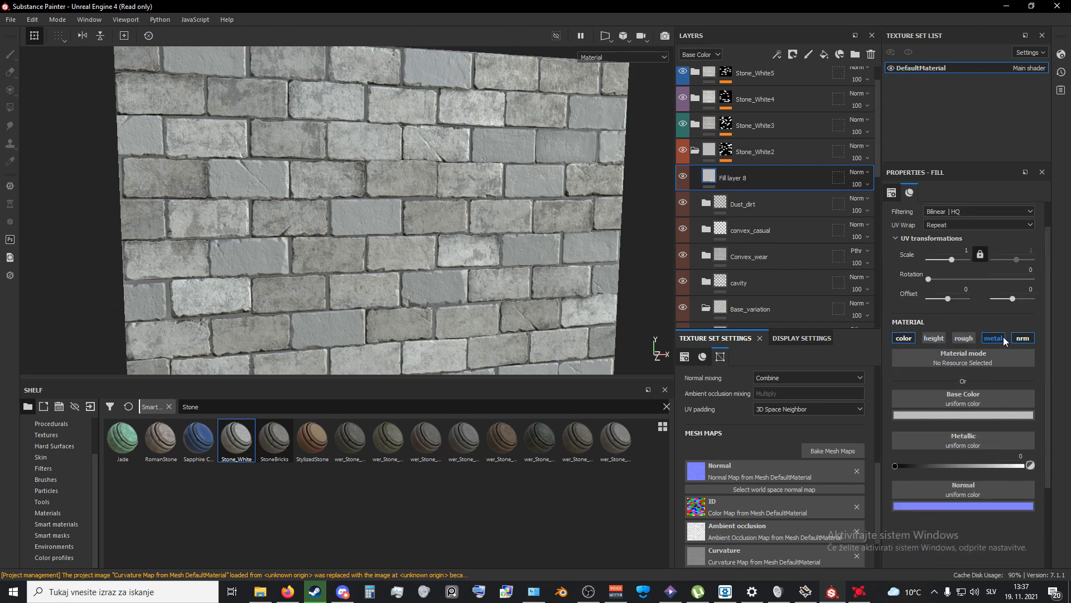
pyautogui.click(993, 338)
# Step: Give the new fill layer in Stone_White2 a bright red base color (ea3434) and set its opacity to 0
pyautogui.click(960, 414)
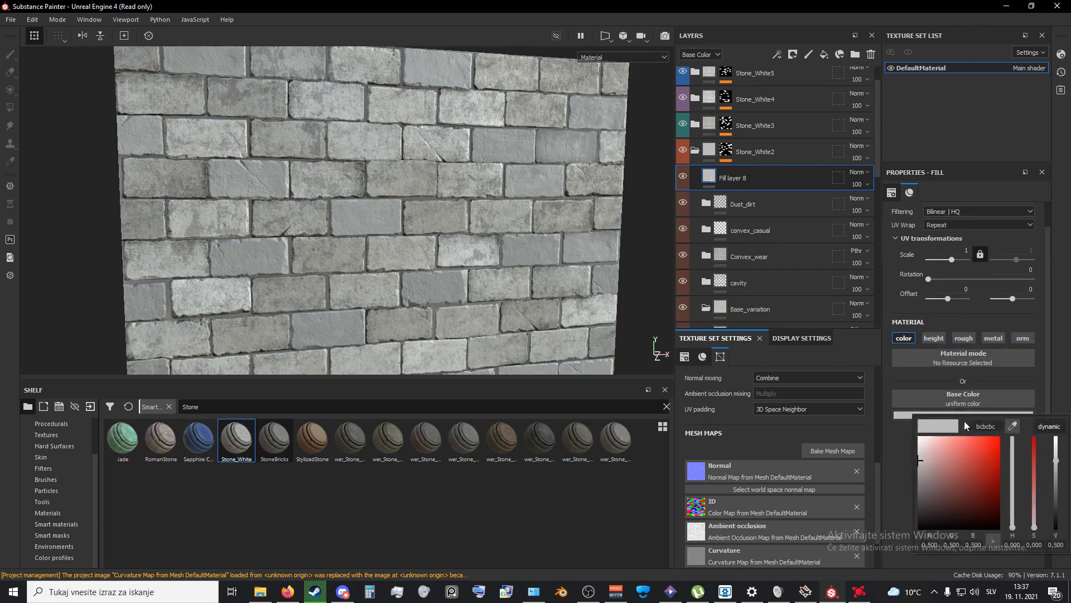
pyautogui.moveTo(970, 481); pyautogui.dragTo(982, 443)
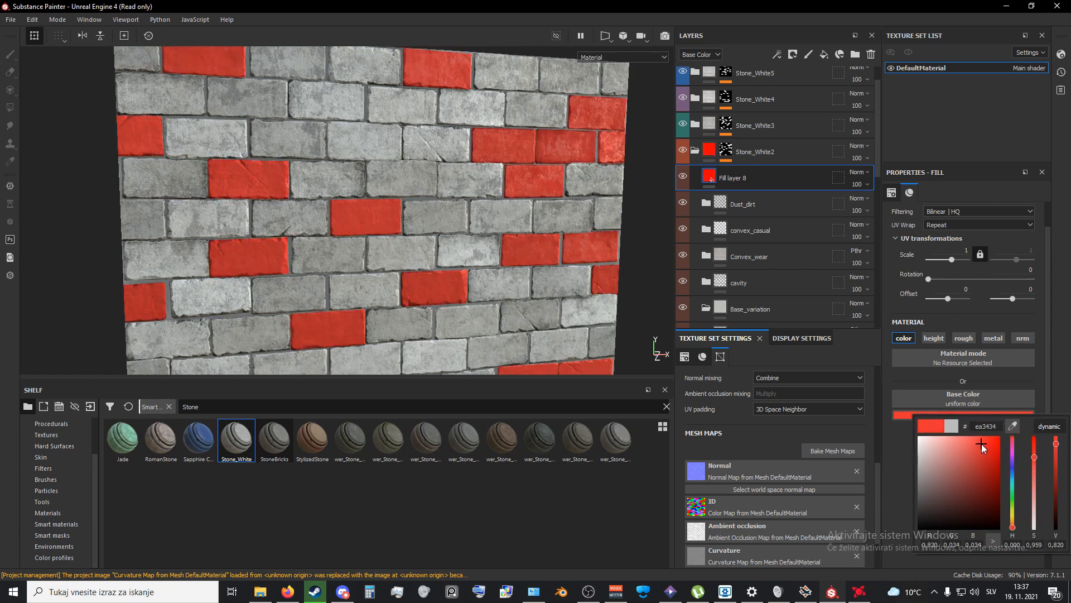
pyautogui.click(867, 185)
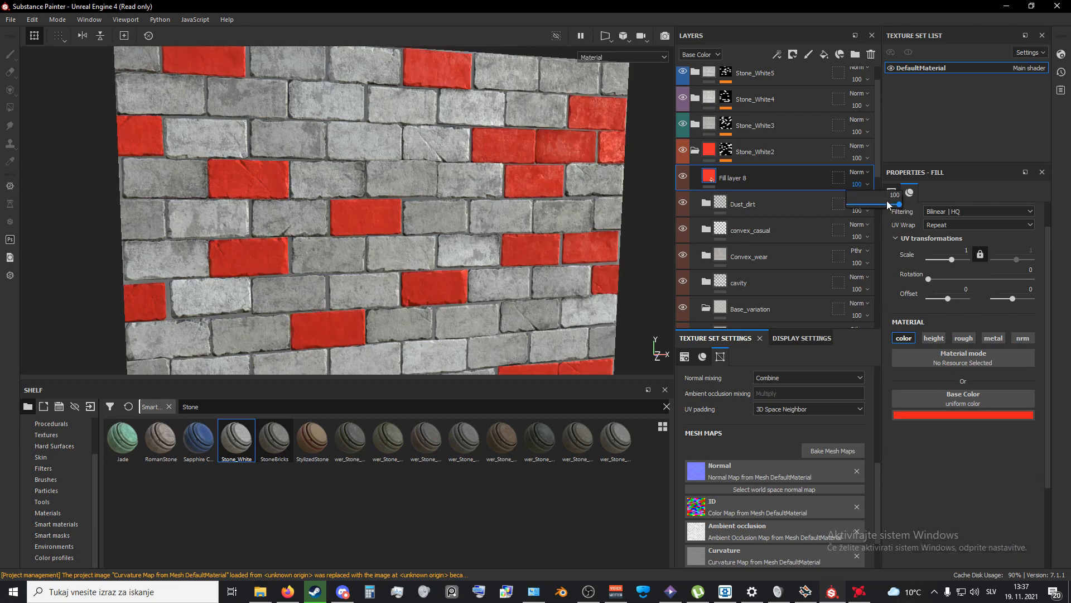
pyautogui.moveTo(902, 209); pyautogui.dragTo(802, 206)
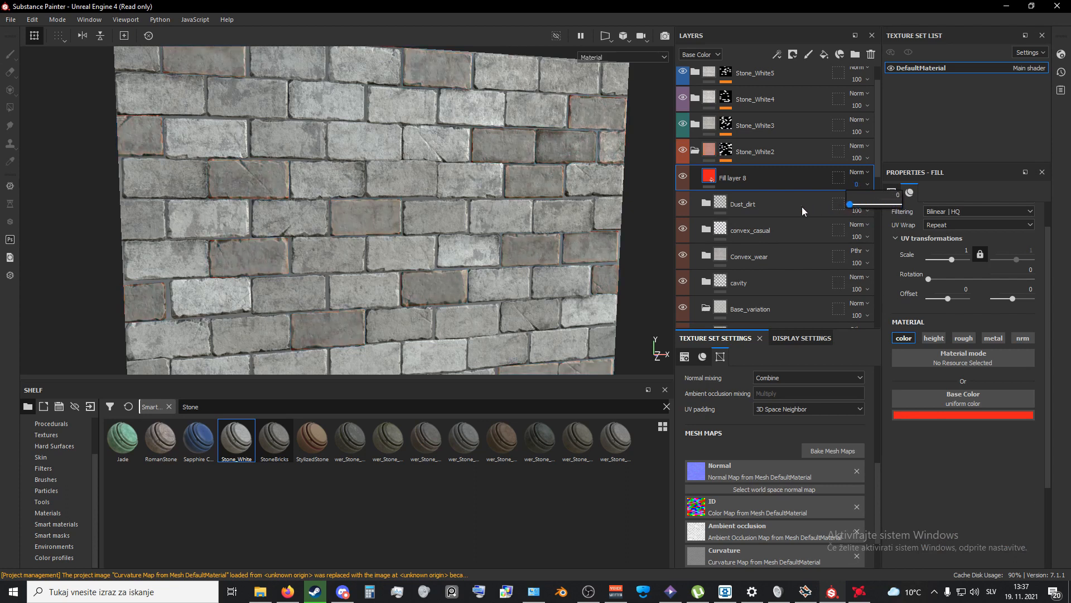
# Step: Set the Lightness of the HSL Perceptive filter in Stone_White2's Base_variation folder to 0.668
pyautogui.scroll(-4, 736, 184)
pyautogui.click(766, 263)
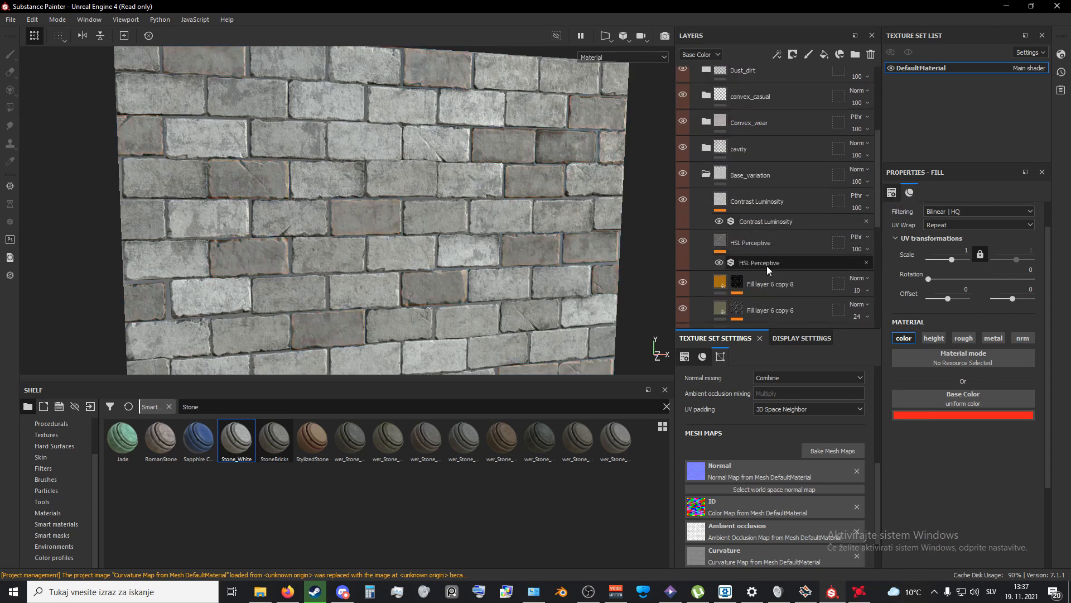
pyautogui.moveTo(958, 358); pyautogui.dragTo(995, 358)
pyautogui.scroll(5, 725, 262)
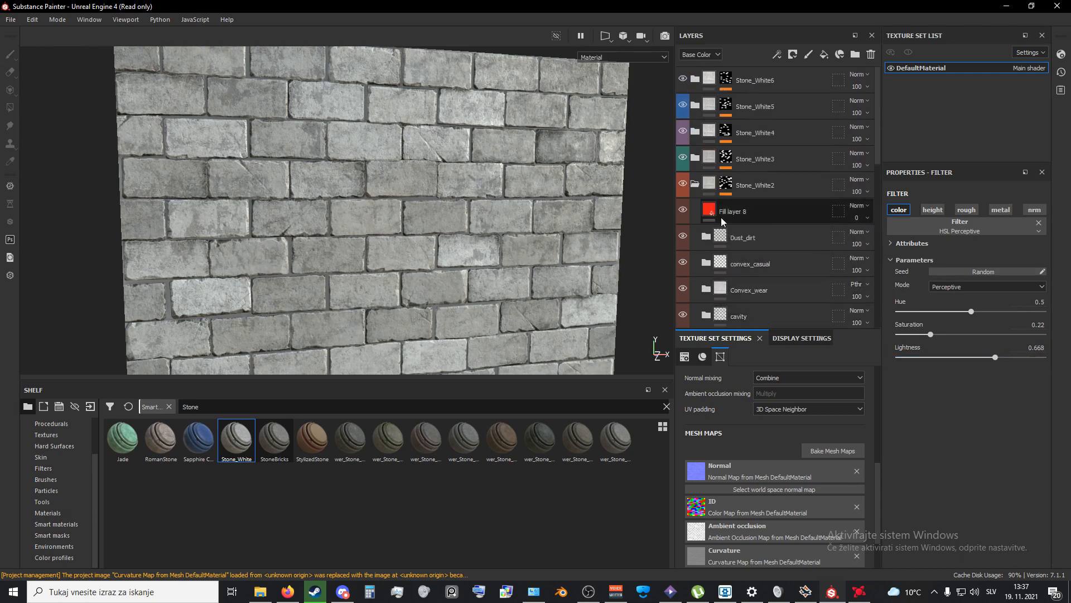
# Step: Set the opacity of the red fill layer in Stone_White2 to 3
pyautogui.click(748, 212)
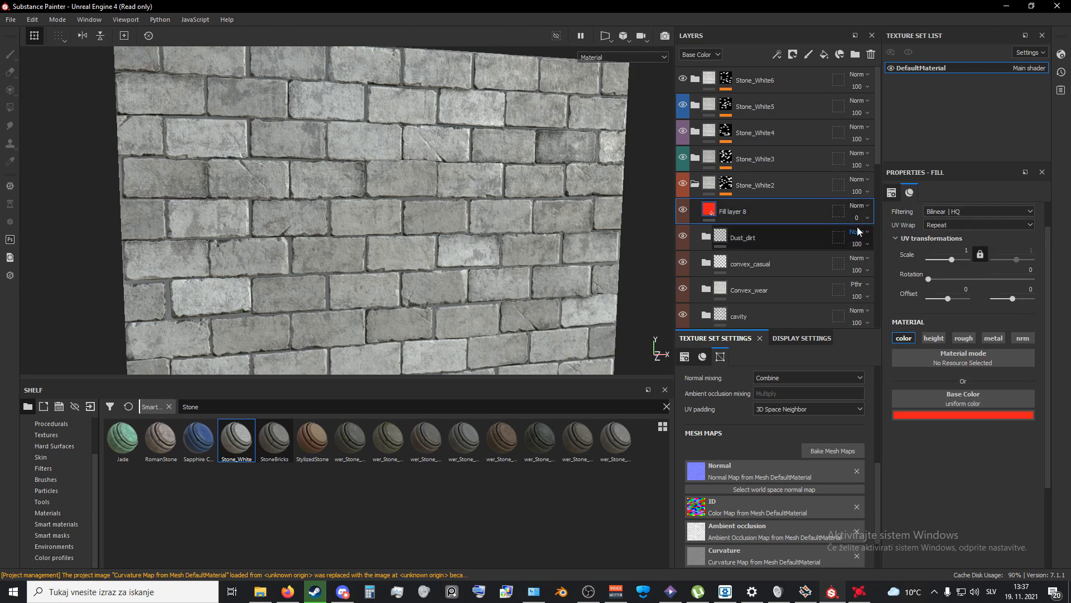
pyautogui.click(857, 218)
pyautogui.click(850, 236)
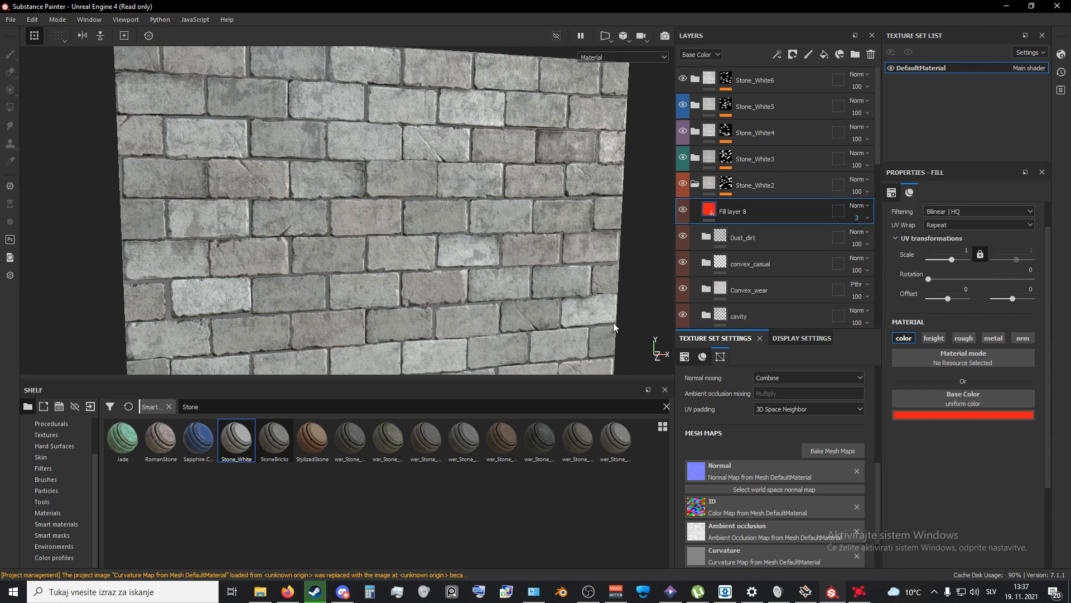
# Step: Examine the brick wall from a distance and several angles to judge the colour variation between bricks
pyautogui.keyDown('alt'); pyautogui.moveTo(613, 323); pyautogui.dragTo(551, 295); pyautogui.keyUp('alt')
pyautogui.scroll(-5, 551, 296)
pyautogui.keyDown('alt'); pyautogui.moveTo(520, 319); pyautogui.dragTo(486, 261, button='middle'); pyautogui.keyUp('alt')
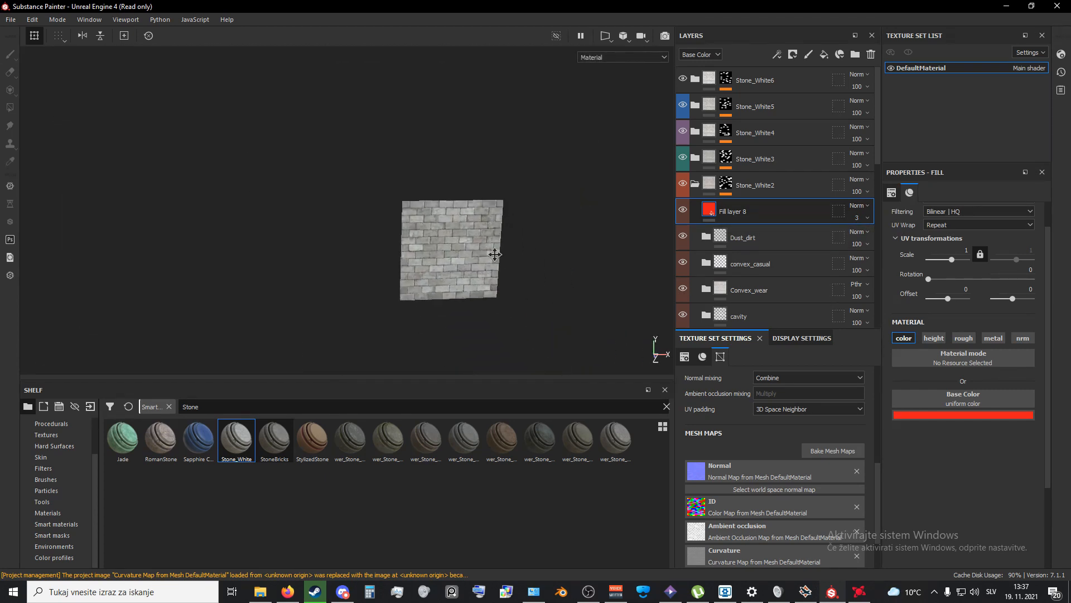
pyautogui.keyDown('alt'); pyautogui.moveTo(558, 303); pyautogui.dragTo(576, 211); pyautogui.keyUp('alt')
pyautogui.scroll(-3, 518, 297)
pyautogui.keyDown('alt'); pyautogui.moveTo(576, 210); pyautogui.dragTo(526, 208, button='middle'); pyautogui.keyUp('alt')
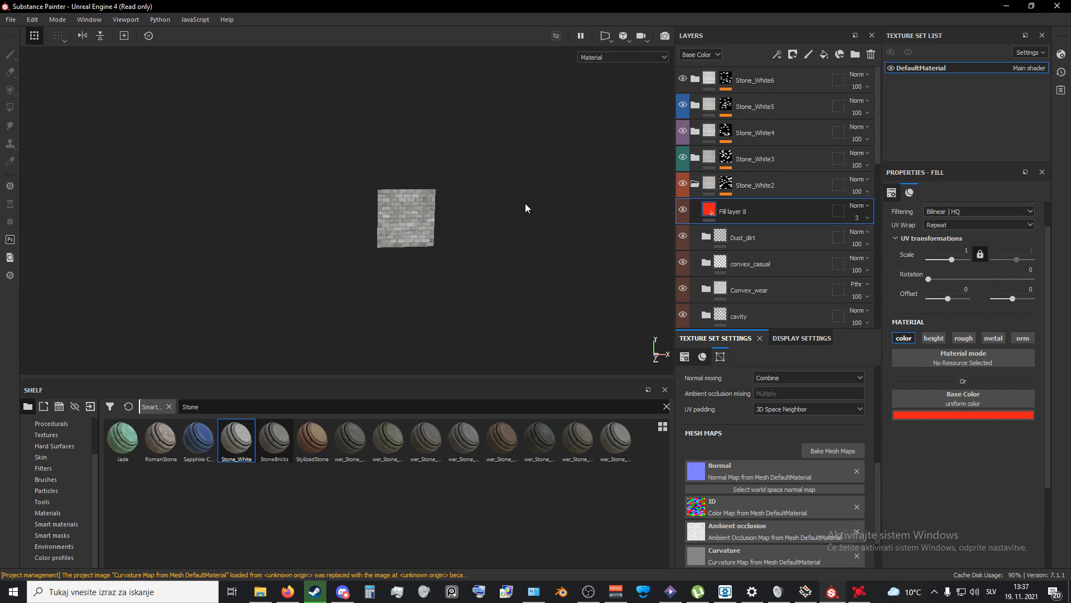
pyautogui.scroll(3, 438, 269)
pyautogui.keyDown('alt'); pyautogui.moveTo(437, 269); pyautogui.dragTo(460, 270); pyautogui.keyUp('alt')
pyautogui.keyDown('alt'); pyautogui.moveTo(460, 270); pyautogui.dragTo(508, 268, button='middle'); pyautogui.keyUp('alt')
pyautogui.scroll(-3, 507, 281)
pyautogui.keyDown('alt'); pyautogui.moveTo(507, 280); pyautogui.dragTo(564, 253); pyautogui.keyUp('alt')
pyautogui.keyDown('alt'); pyautogui.moveTo(564, 253); pyautogui.dragTo(516, 244, button='middle'); pyautogui.keyUp('alt')
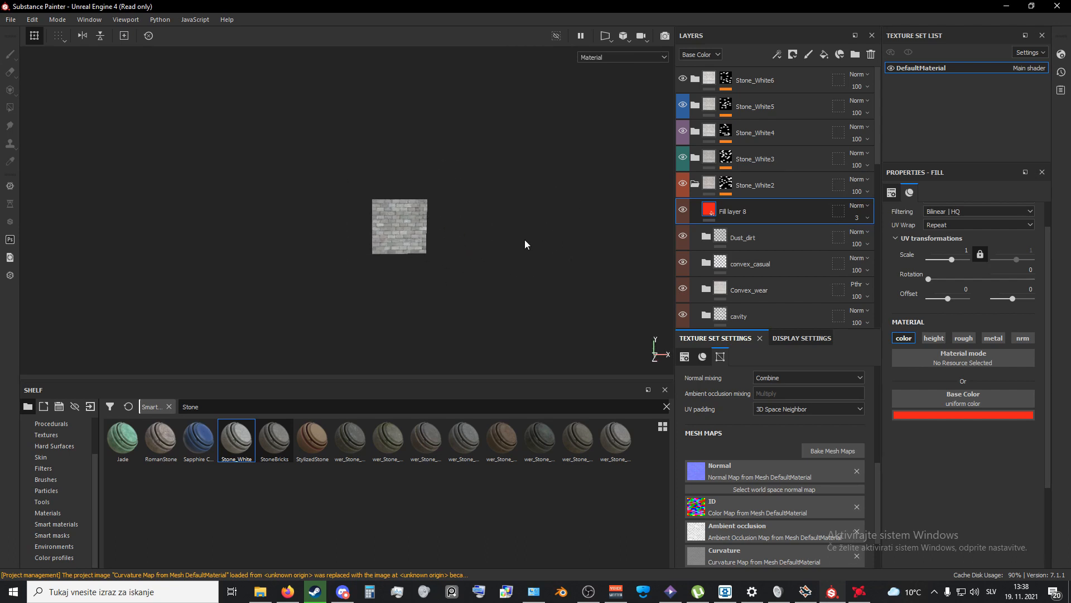
pyautogui.moveTo(497, 259)
pyautogui.keyDown('alt'); pyautogui.mouseDown()
pyautogui.moveTo(569, 275)
pyautogui.moveTo(439, 256)
pyautogui.moveTo(509, 306)
pyautogui.moveTo(483, 163)
pyautogui.moveTo(498, 249)
pyautogui.mouseUp(); pyautogui.keyUp('alt')
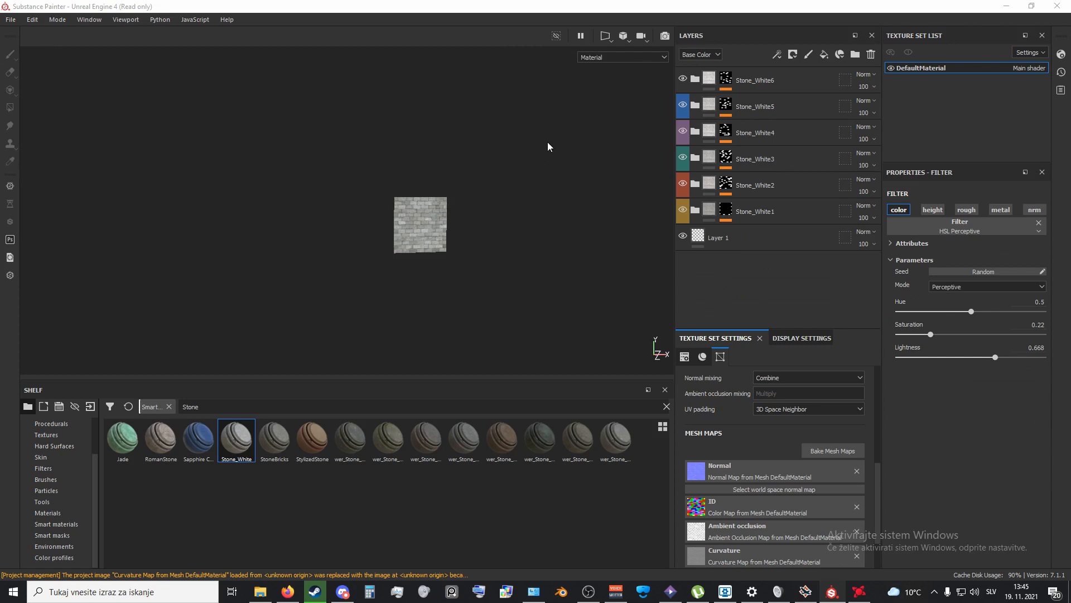
# Step: Expand the Stone_White2 folder and set its red fill layer's opacity to 9
pyautogui.click(694, 185)
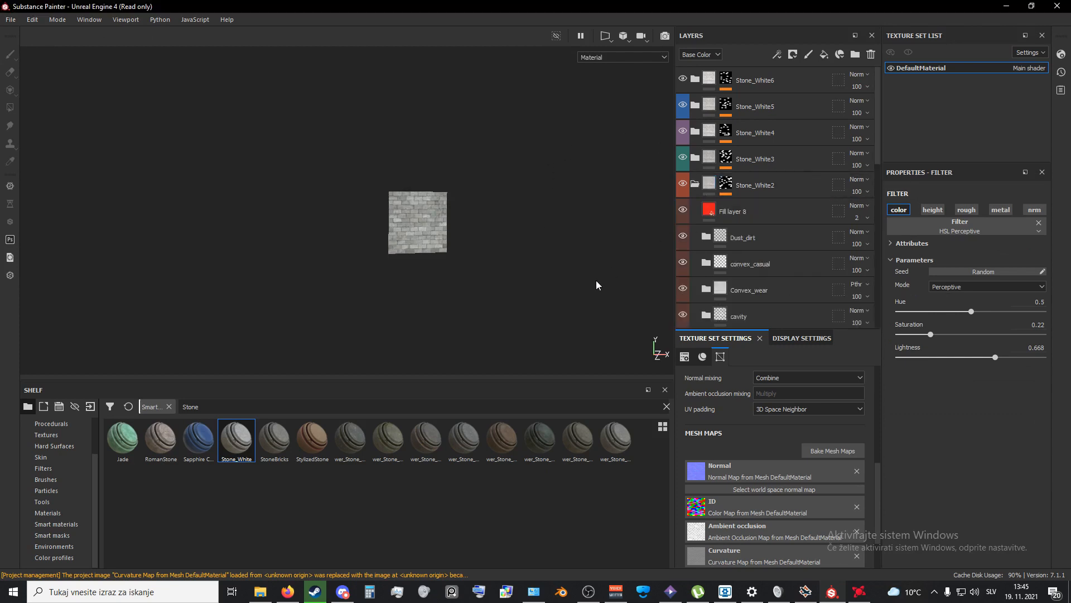
pyautogui.scroll(-5, 731, 235)
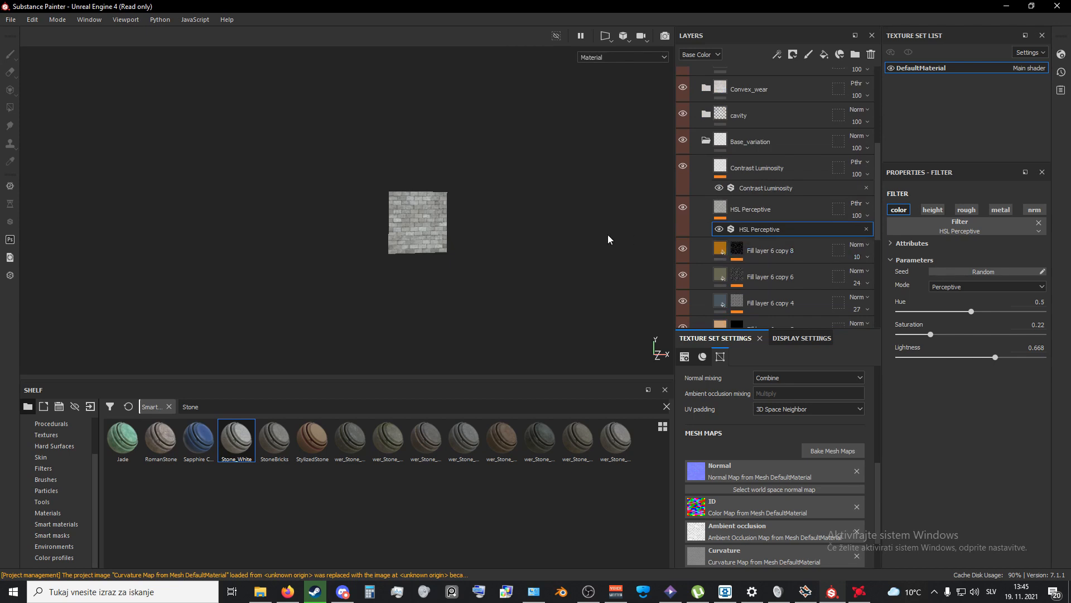
pyautogui.scroll(2, 798, 192)
pyautogui.scroll(2, 795, 225)
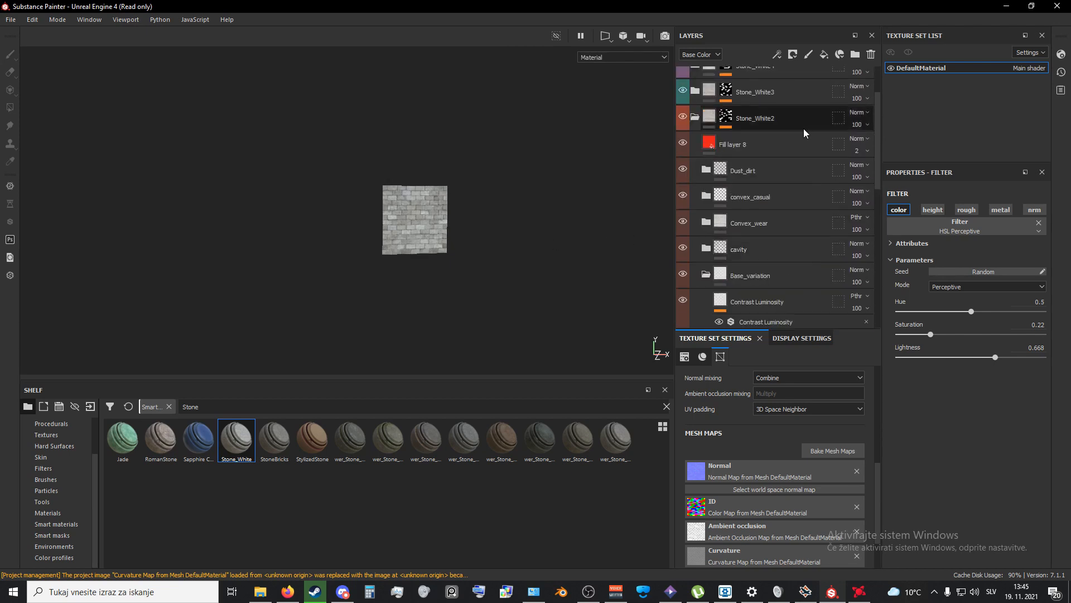
pyautogui.click(858, 151)
pyautogui.moveTo(850, 171); pyautogui.dragTo(854, 173)
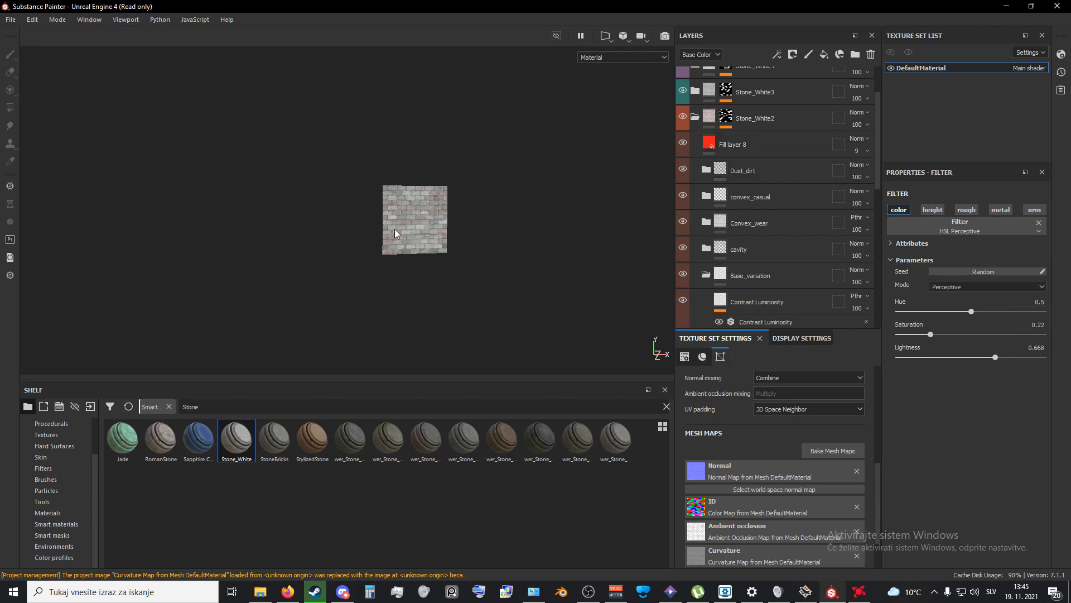
# Step: Inspect the tinted bricks up close and set the red fill layer's opacity to 6
pyautogui.scroll(10, 401, 212)
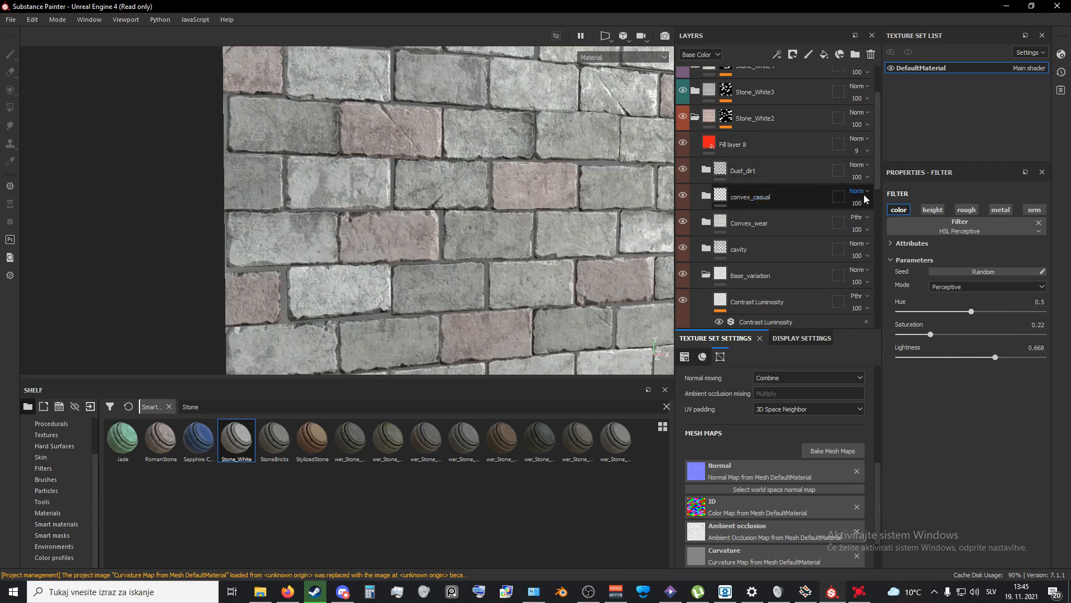
pyautogui.click(858, 150)
pyautogui.moveTo(854, 172); pyautogui.dragTo(852, 172)
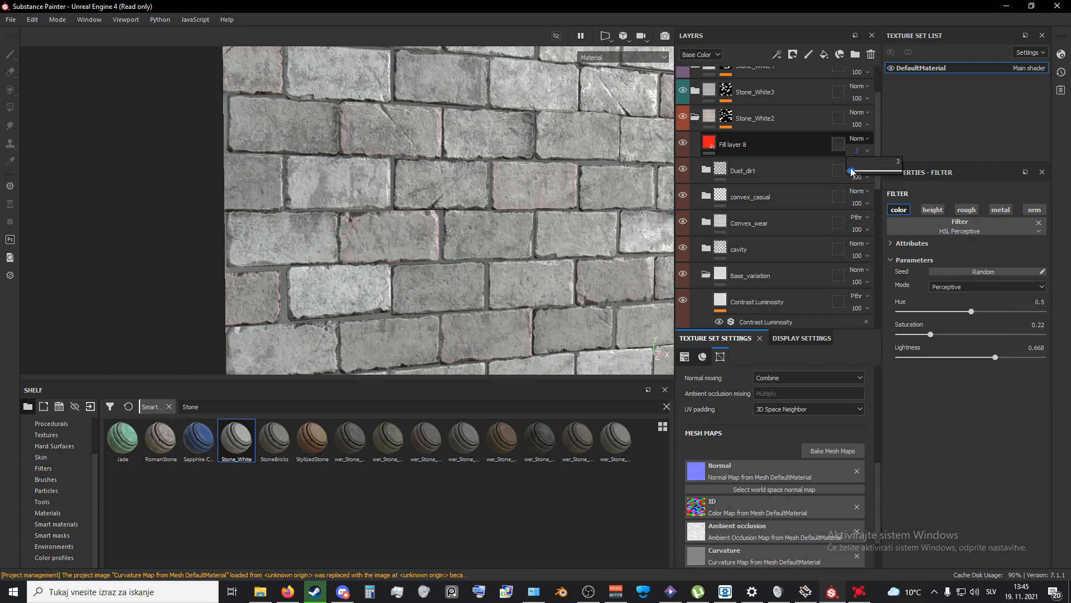
# Step: Examine the whole wall from near and far to judge how strongly the reddish bricks stand out
pyautogui.scroll(-10, 517, 260)
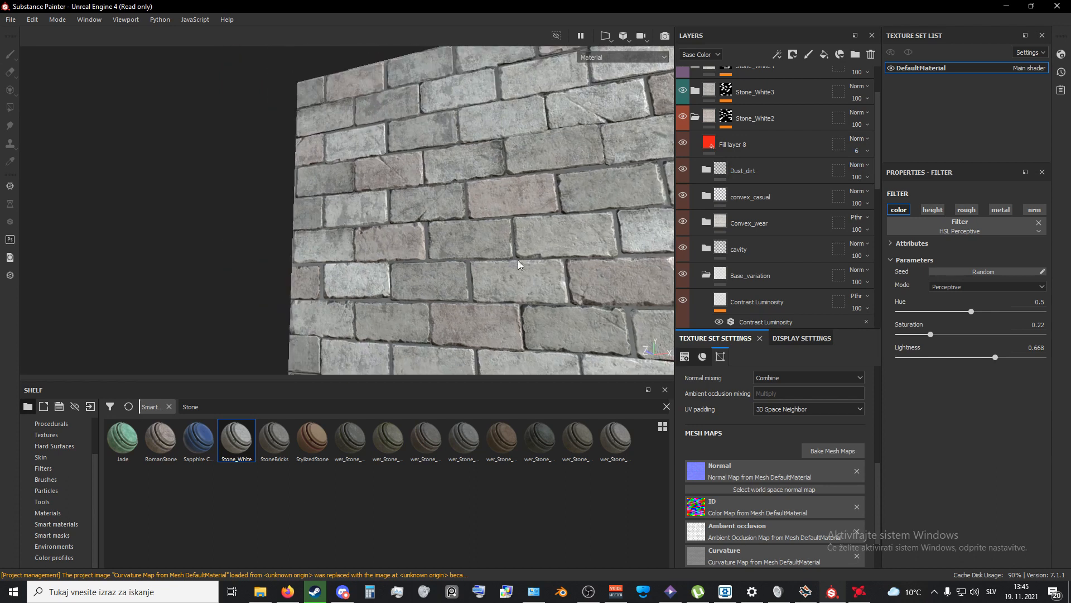
pyautogui.scroll(-5, 498, 326)
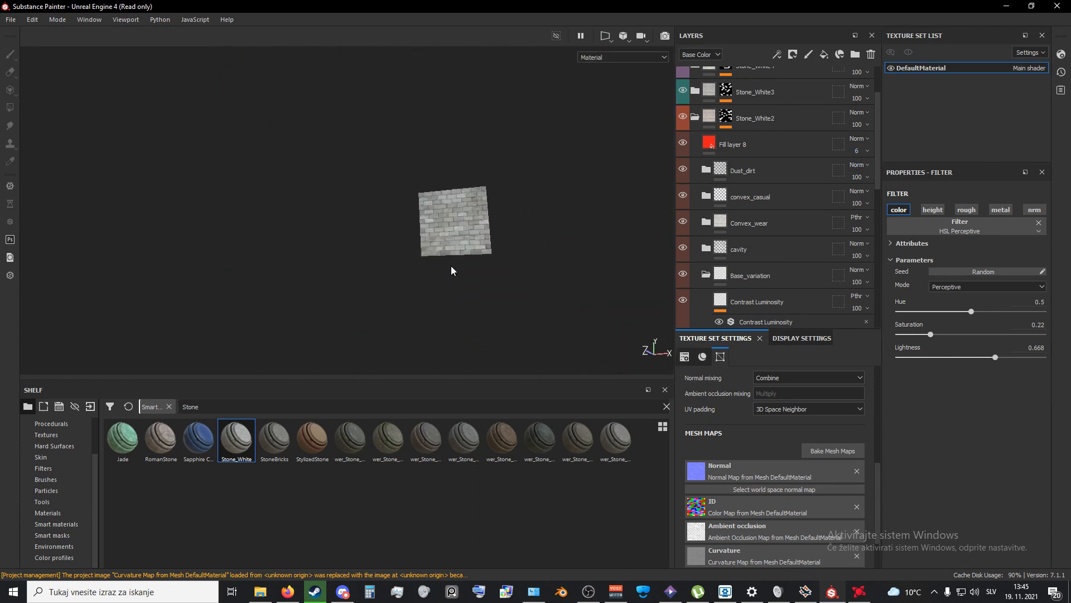
pyautogui.keyDown('alt'); pyautogui.moveTo(451, 266); pyautogui.dragTo(410, 195); pyautogui.keyUp('alt')
pyautogui.keyDown('alt'); pyautogui.moveTo(527, 231); pyautogui.dragTo(510, 262); pyautogui.keyUp('alt')
pyautogui.scroll(5, 493, 308)
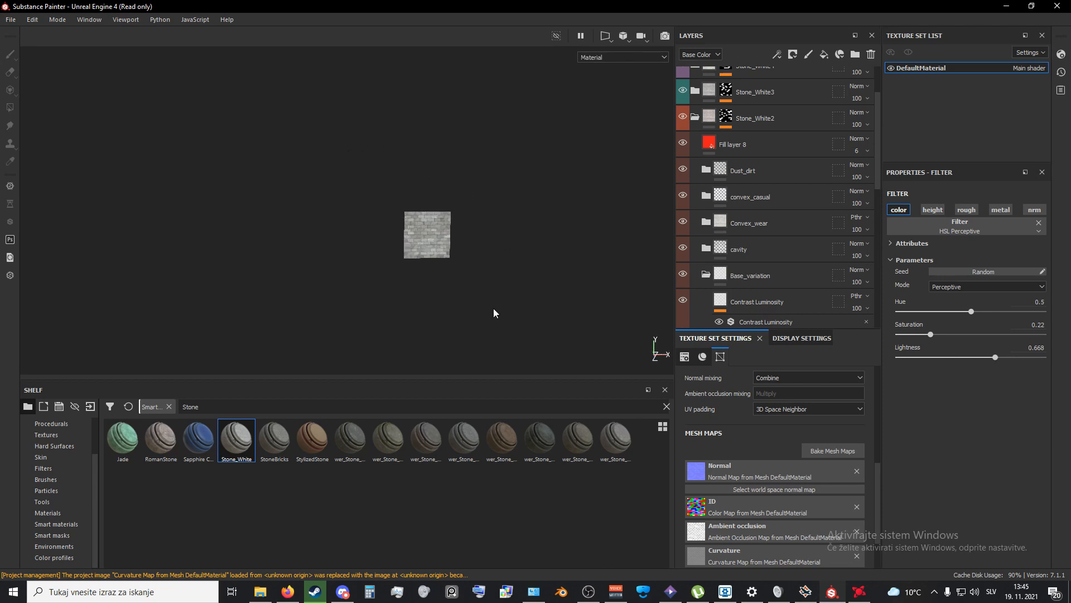
pyautogui.keyDown('alt'); pyautogui.moveTo(534, 203); pyautogui.dragTo(507, 235, button='middle'); pyautogui.keyUp('alt')
pyautogui.scroll(2, 500, 271)
pyautogui.scroll(-4, 485, 317)
pyautogui.scroll(-3, 481, 307)
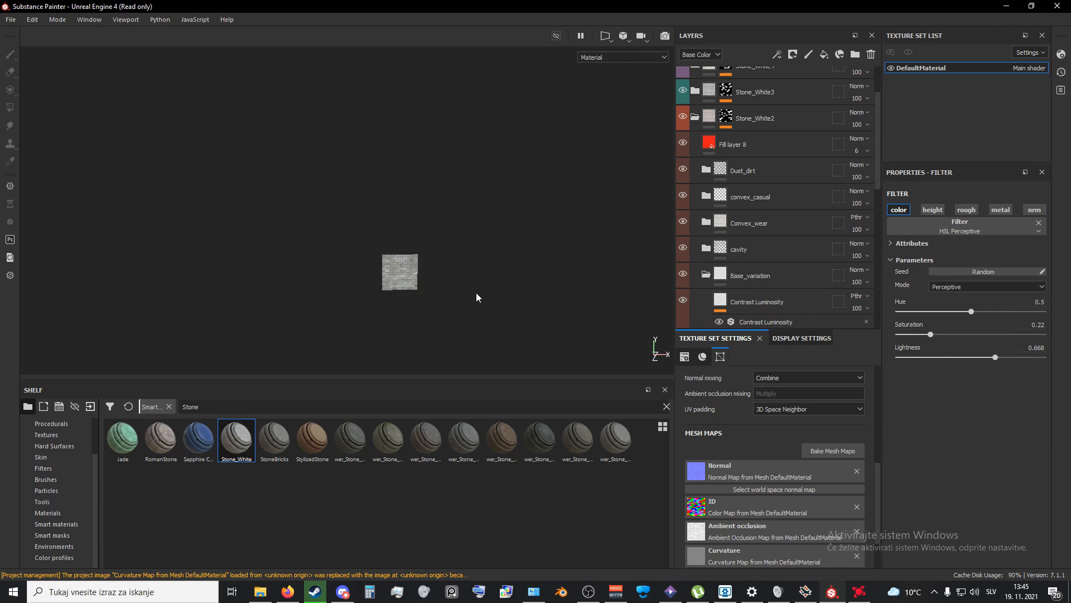
pyautogui.keyDown('alt'); pyautogui.moveTo(479, 296); pyautogui.dragTo(475, 257, button='middle'); pyautogui.keyUp('alt')
pyautogui.keyDown('alt'); pyautogui.moveTo(493, 192); pyautogui.dragTo(479, 207, button='middle'); pyautogui.keyUp('alt')
pyautogui.scroll(2, 450, 282)
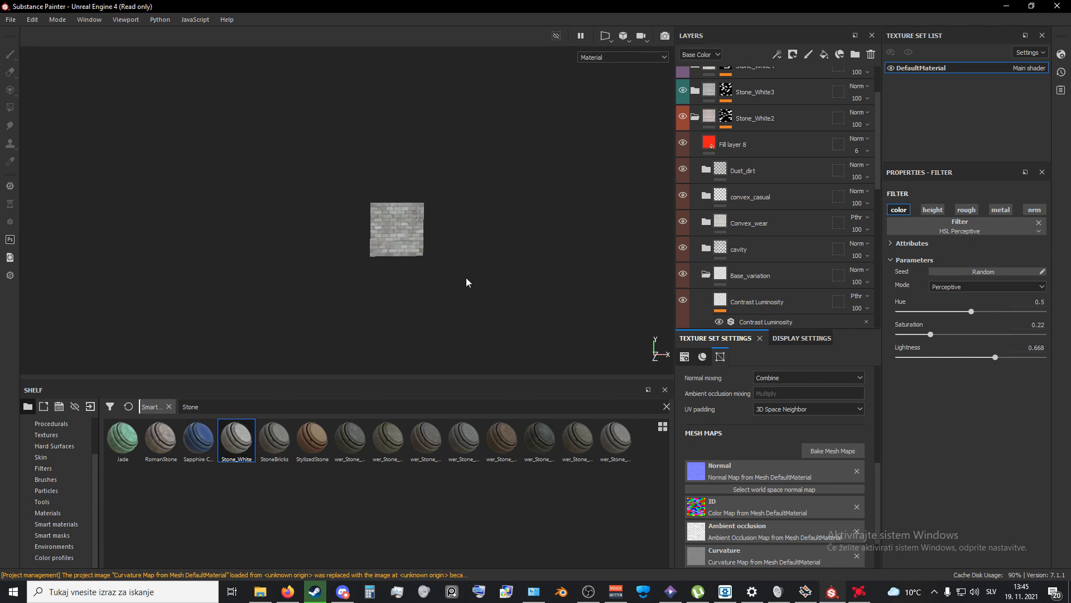
pyautogui.scroll(-5, 468, 305)
pyautogui.scroll(4, 471, 290)
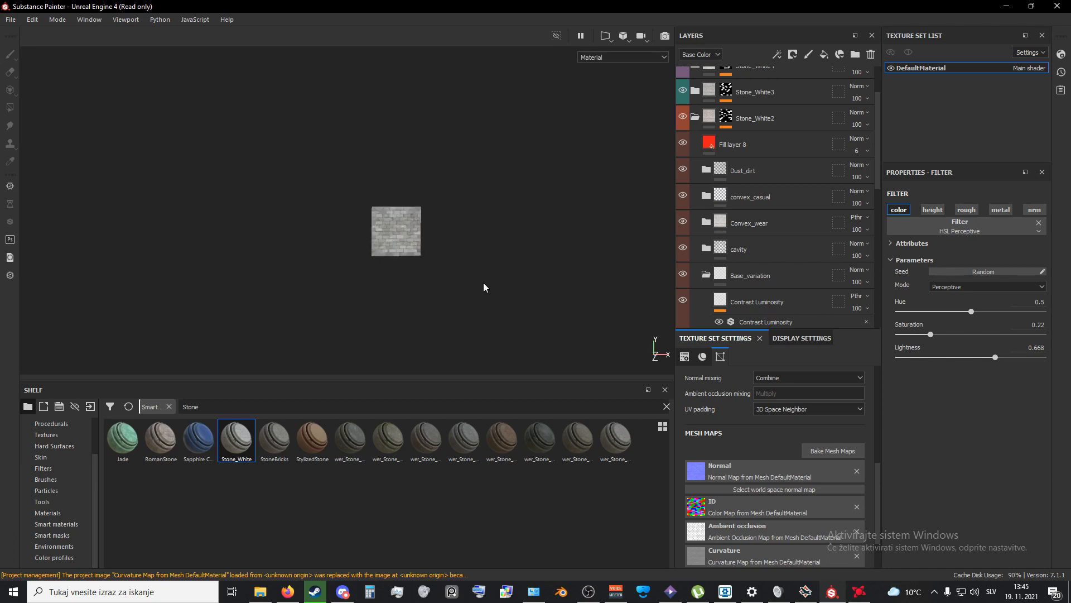
pyautogui.scroll(6, 413, 301)
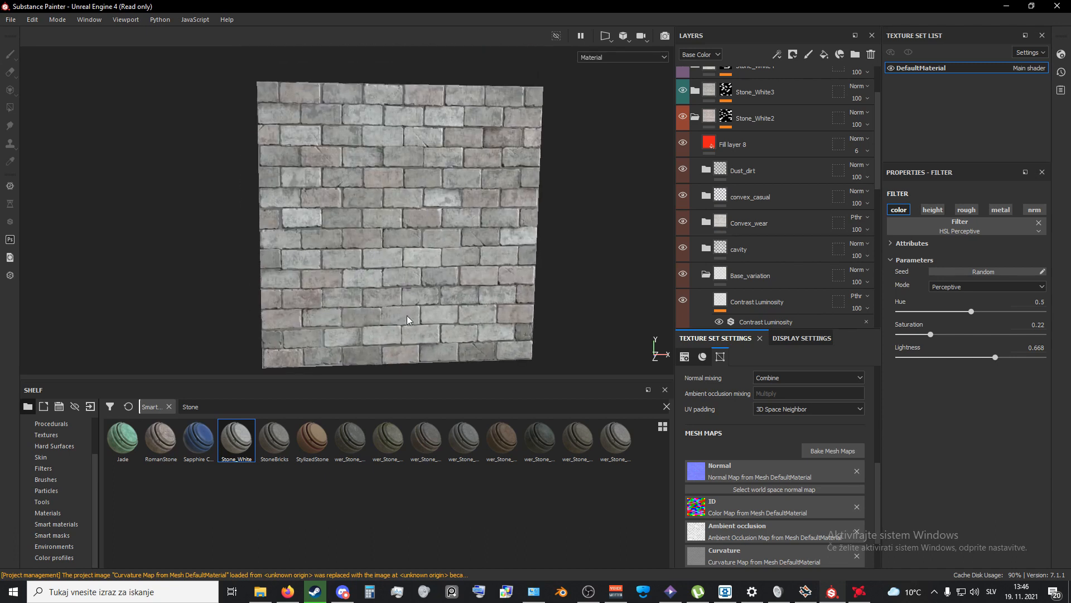
# Step: Set the opacity of the red fill layer in the Stone_White2 folder to 3
pyautogui.click(840, 150)
pyautogui.click(856, 151)
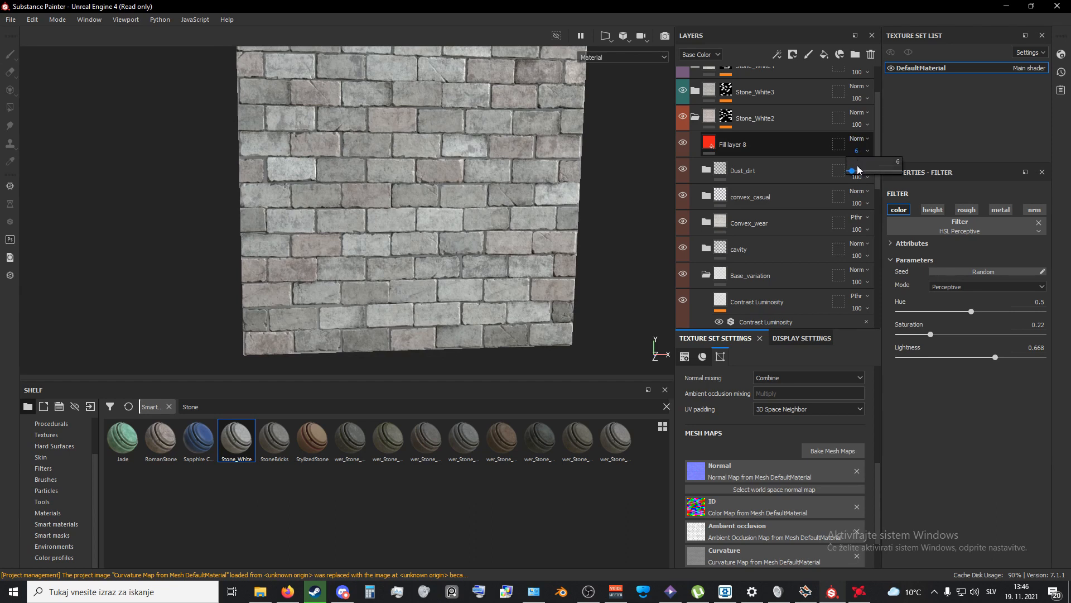
pyautogui.moveTo(852, 174); pyautogui.dragTo(850, 173)
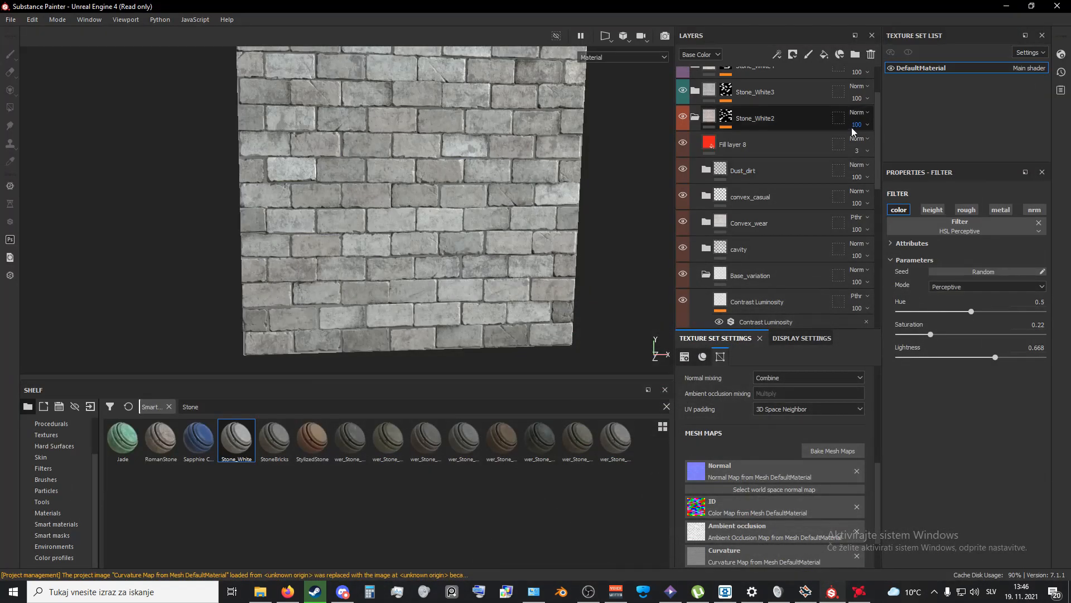
pyautogui.click(858, 149)
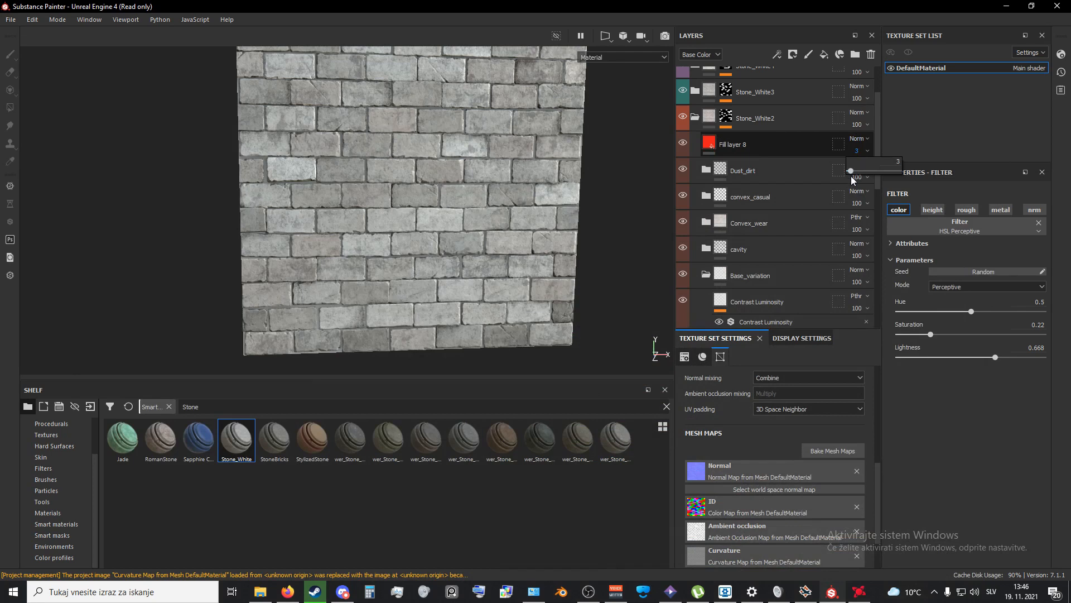
pyautogui.moveTo(851, 173); pyautogui.dragTo(850, 170)
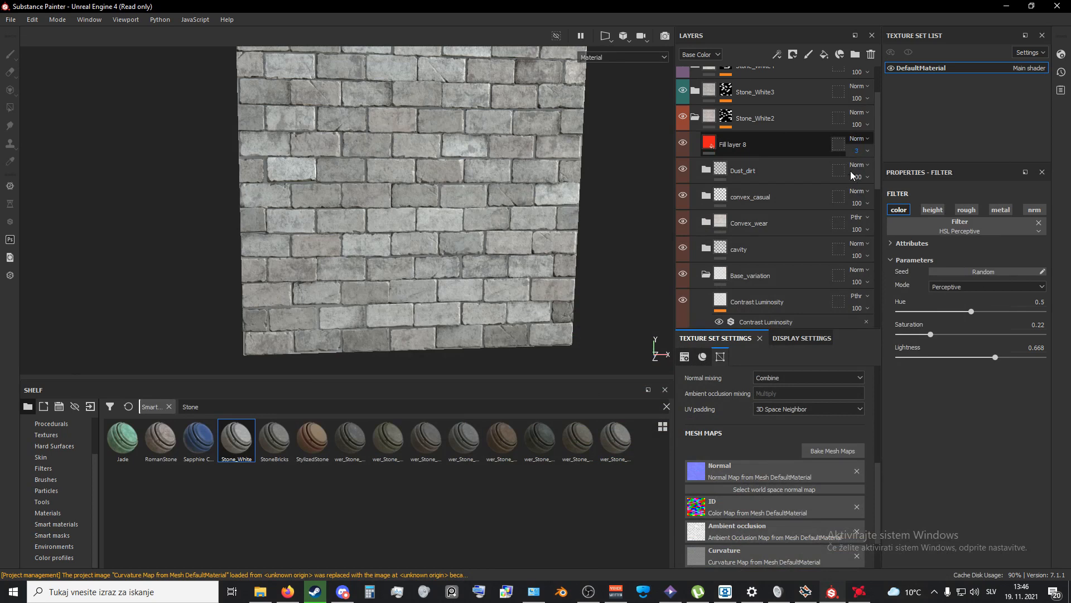
# Step: Examine the wall from far and near to judge the strength of the red tint, and collapse the Stone_White2 folder
pyautogui.scroll(-5, 500, 317)
pyautogui.scroll(-4, 524, 323)
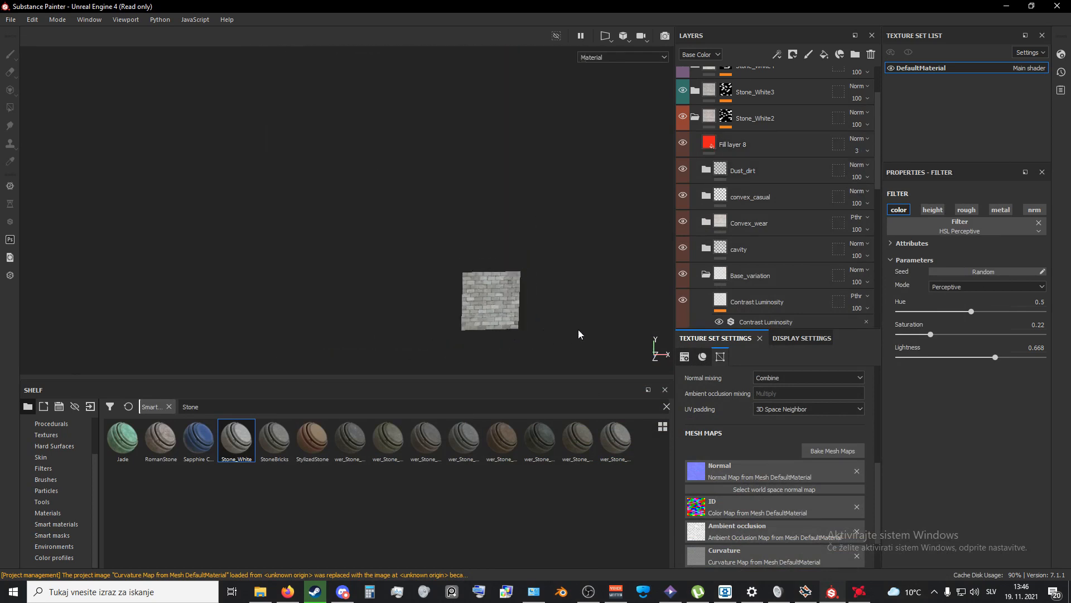
pyautogui.keyDown('alt'); pyautogui.moveTo(578, 329); pyautogui.dragTo(508, 294, button='middle'); pyautogui.keyUp('alt')
pyautogui.scroll(4, 489, 319)
pyautogui.scroll(-3, 488, 319)
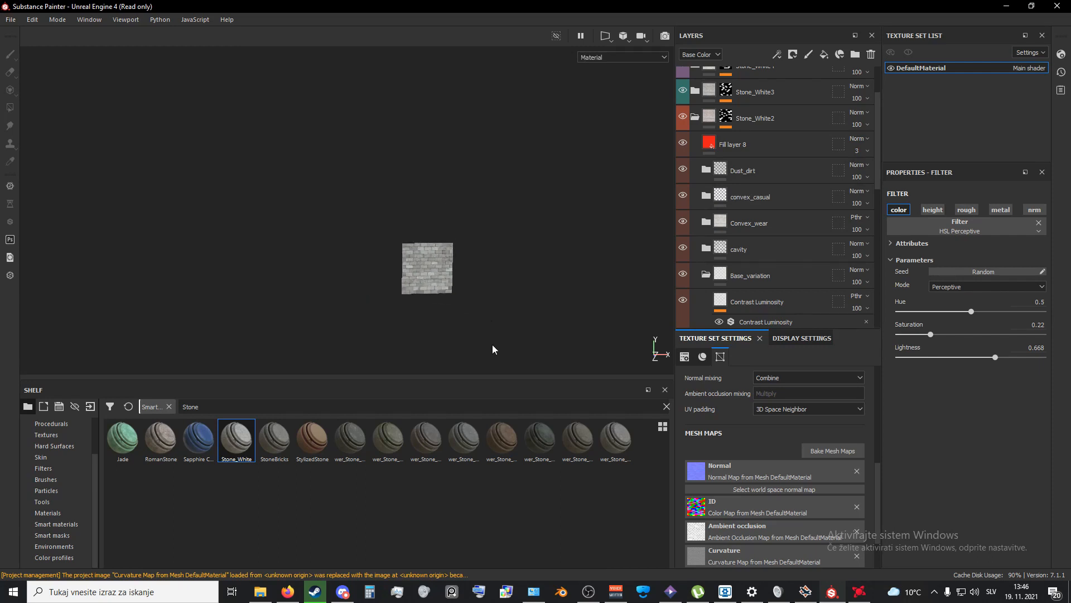
pyautogui.moveTo(492, 344)
pyautogui.keyDown('alt'); pyautogui.mouseDown()
pyautogui.moveTo(473, 350)
pyautogui.moveTo(502, 354)
pyautogui.moveTo(490, 335)
pyautogui.mouseUp(); pyautogui.keyUp('alt')
pyautogui.scroll(4, 483, 347)
pyautogui.scroll(3, 501, 283)
pyautogui.moveTo(472, 234)
pyautogui.keyDown('alt'); pyautogui.mouseDown(button='middle')
pyautogui.moveTo(441, 220)
pyautogui.moveTo(479, 246)
pyautogui.mouseUp(button='middle'); pyautogui.keyUp('alt')
pyautogui.moveTo(857, 151); pyautogui.dragTo(671, 151)
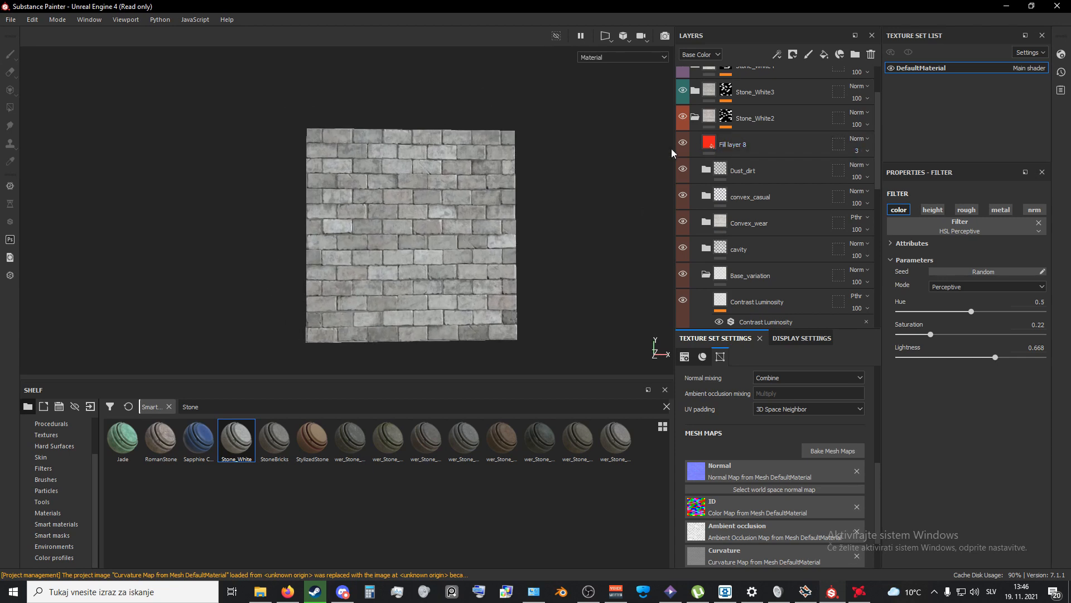
pyautogui.click(695, 117)
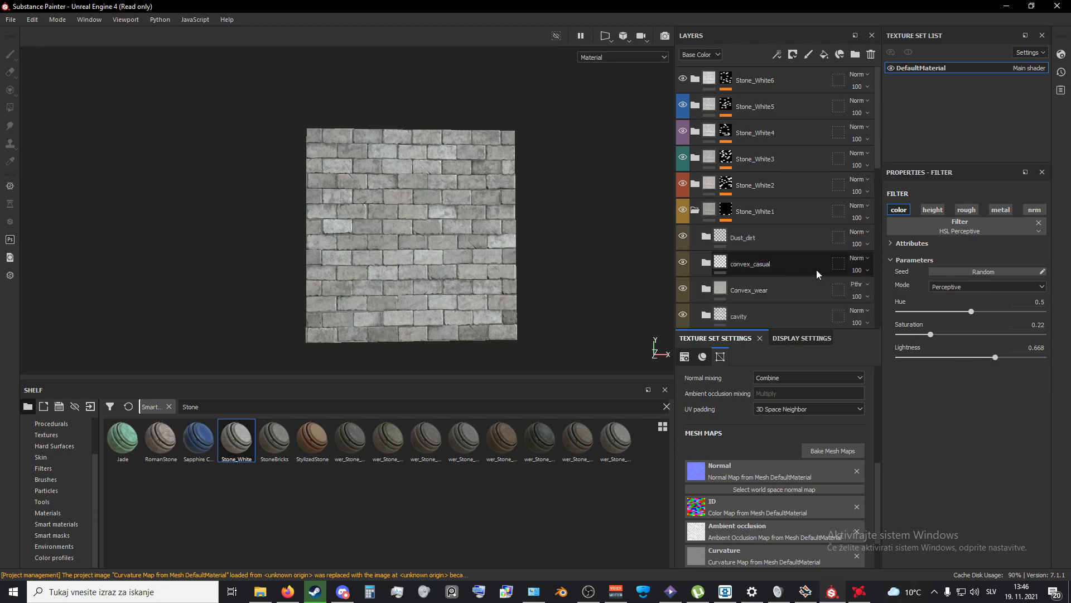
# Step: Add a fill layer above Dust_dirt in the Stone_White1 folder and keep only its color channel enabled
pyautogui.click(785, 239)
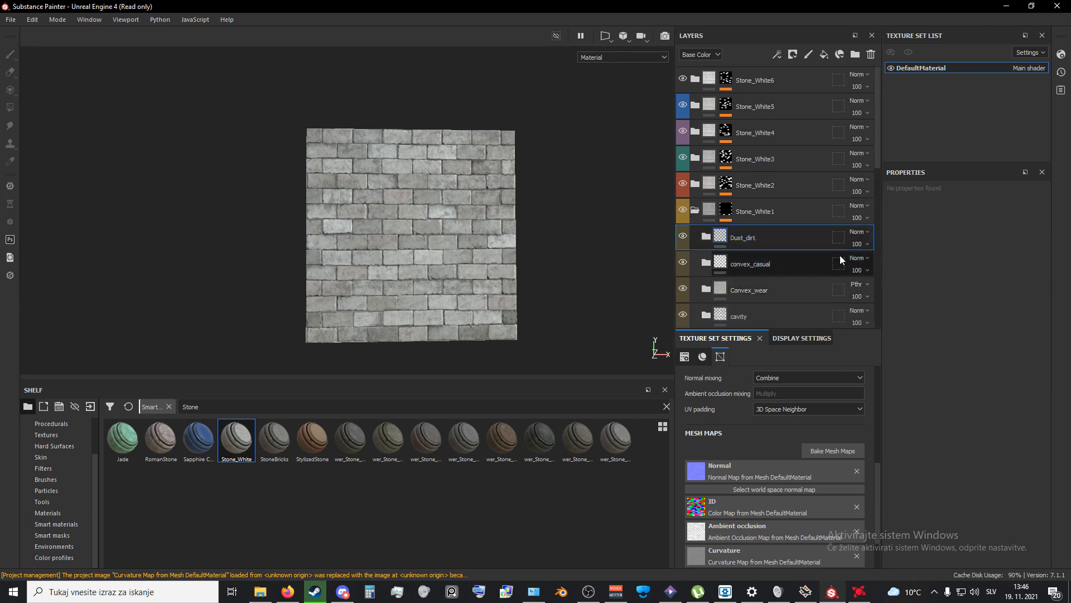
pyautogui.click(824, 54)
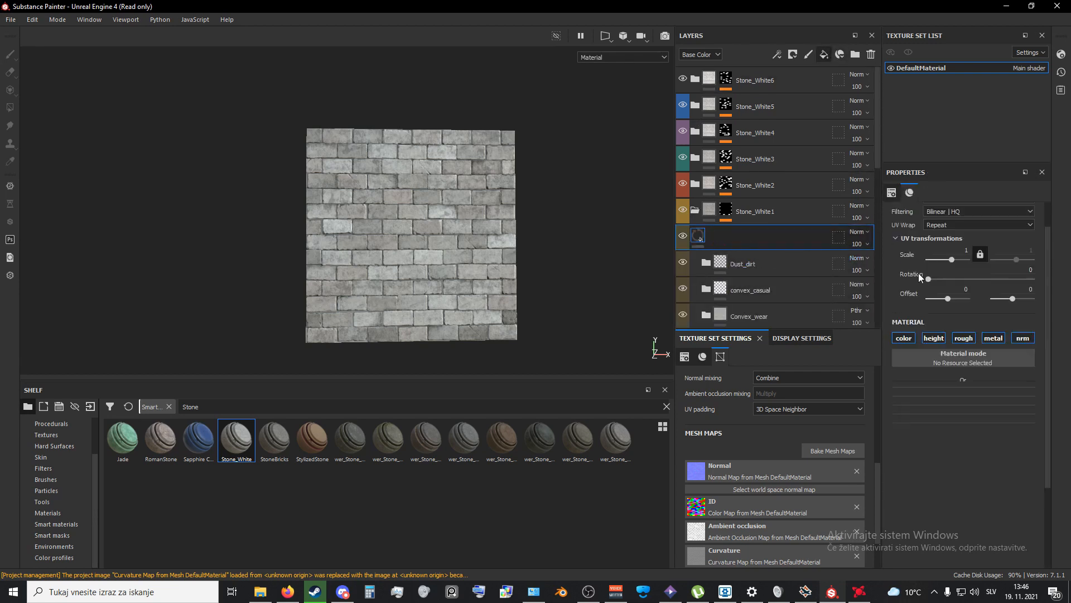
pyautogui.click(936, 338)
pyautogui.click(970, 338)
pyautogui.click(993, 338)
pyautogui.click(1023, 338)
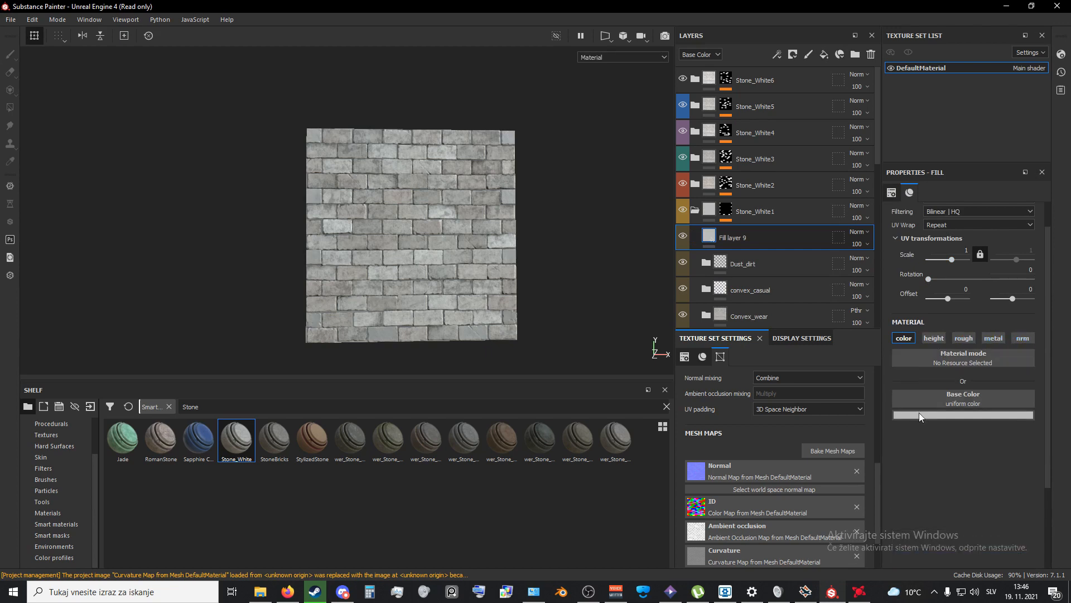
# Step: Set the base color of the Stone_White1 fill layer to saturated yellow, hex ffe105
pyautogui.click(916, 416)
pyautogui.moveTo(964, 467); pyautogui.dragTo(1000, 440)
pyautogui.click(1012, 522)
pyautogui.click(968, 467)
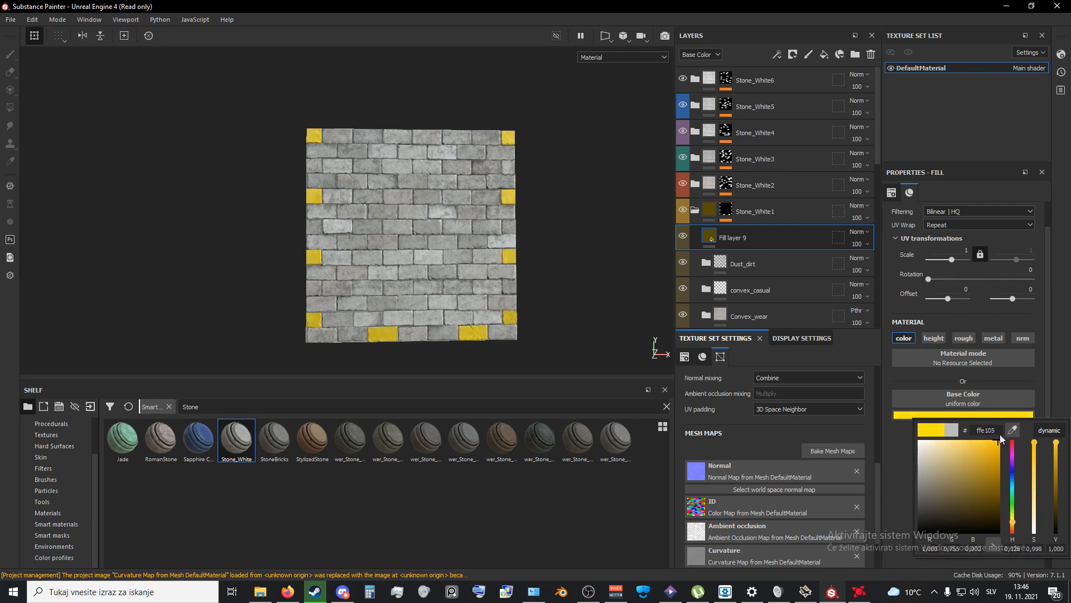
pyautogui.click(534, 290)
# Step: Examine the wall from several angles and distances to see where the yellow Stone_White1 bricks are located
pyautogui.scroll(3, 514, 276)
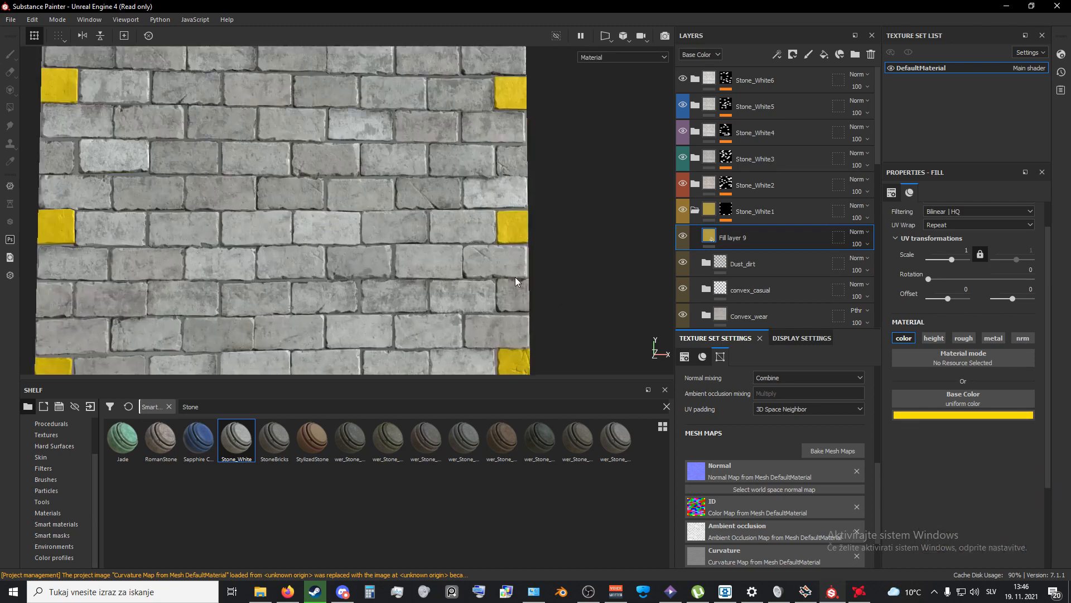
pyautogui.keyDown('alt'); pyautogui.scroll(-2, 484, 313); pyautogui.keyUp('alt')
pyautogui.keyDown('alt'); pyautogui.moveTo(480, 316); pyautogui.dragTo(531, 264, button='middle'); pyautogui.keyUp('alt')
pyautogui.keyDown('alt'); pyautogui.moveTo(532, 266); pyautogui.dragTo(555, 285); pyautogui.keyUp('alt')
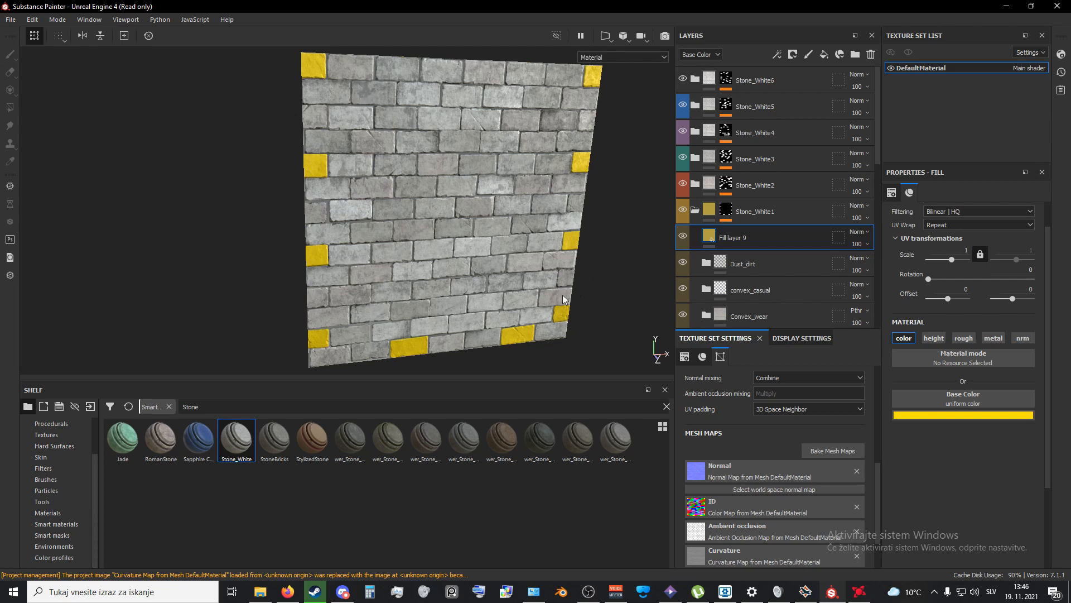
pyautogui.keyDown('alt'); pyautogui.moveTo(562, 295); pyautogui.dragTo(491, 269); pyautogui.keyUp('alt')
pyautogui.scroll(-6, 420, 335)
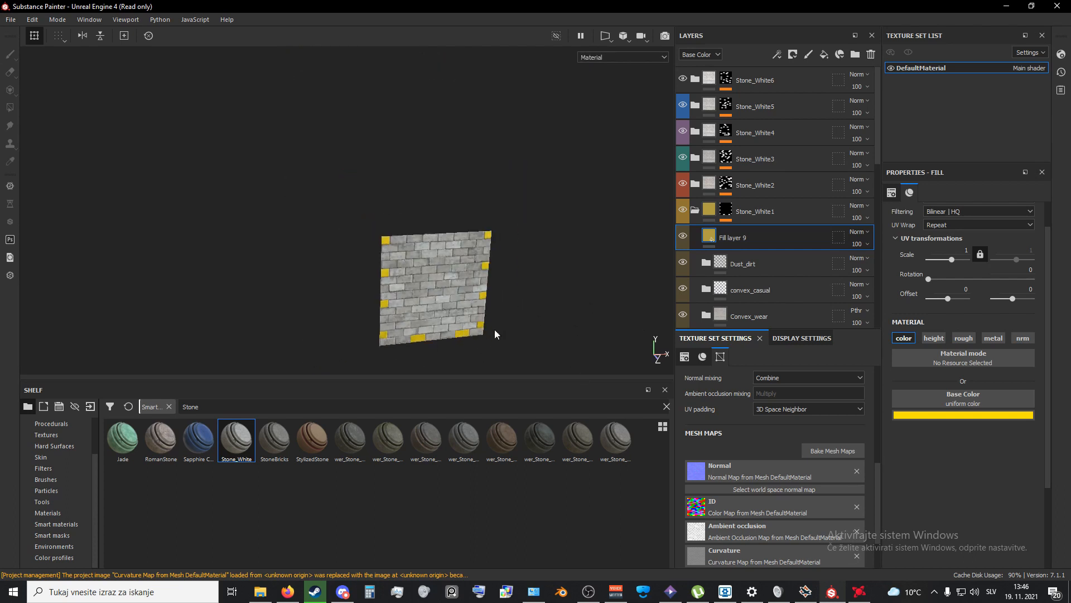
pyautogui.keyDown('alt'); pyautogui.moveTo(494, 330); pyautogui.dragTo(464, 239, button='middle'); pyautogui.keyUp('alt')
pyautogui.keyDown('alt'); pyautogui.moveTo(464, 238); pyautogui.dragTo(423, 262); pyautogui.keyUp('alt')
pyautogui.scroll(3, 433, 218)
pyautogui.keyDown('alt'); pyautogui.moveTo(436, 215); pyautogui.dragTo(539, 216, button='middle'); pyautogui.keyUp('alt')
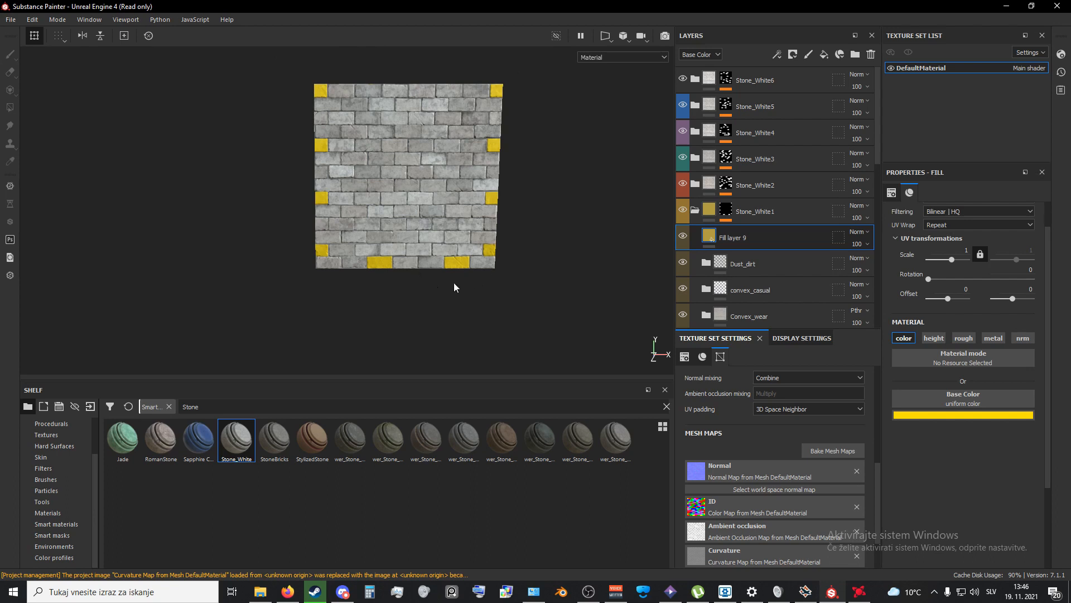
pyautogui.scroll(-3, 534, 294)
pyautogui.scroll(3, 542, 287)
pyautogui.keyDown('alt'); pyautogui.moveTo(545, 247); pyautogui.dragTo(430, 232, button='middle'); pyautogui.keyUp('alt')
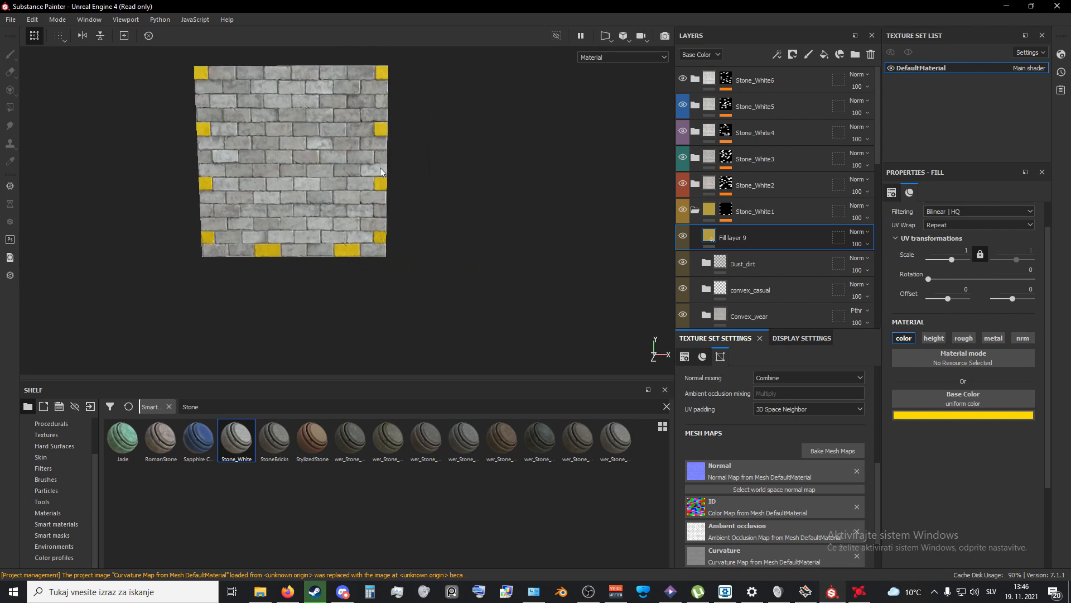
pyautogui.keyDown('alt'); pyautogui.moveTo(511, 230); pyautogui.dragTo(476, 222, button='middle'); pyautogui.keyUp('alt')
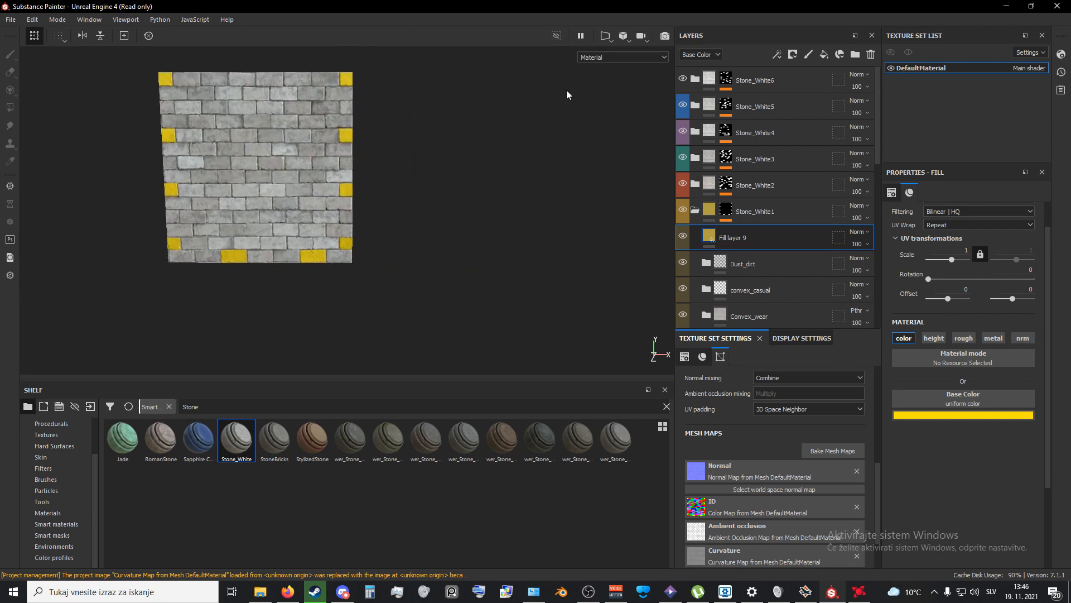
pyautogui.keyDown('alt'); pyautogui.moveTo(333, 200); pyautogui.dragTo(514, 235, button='middle'); pyautogui.keyUp('alt')
pyautogui.scroll(4, 514, 236)
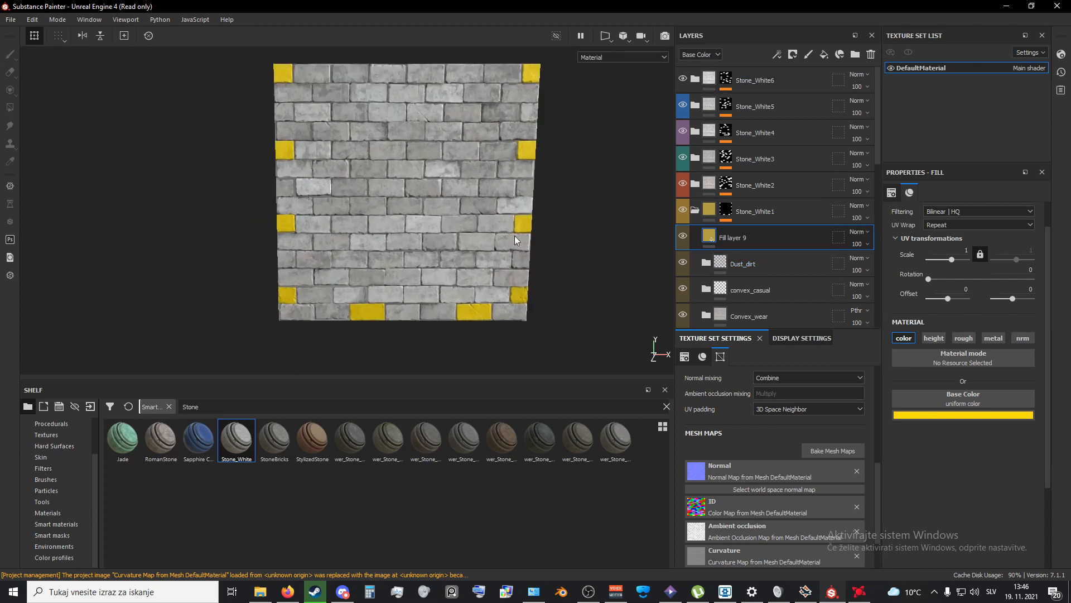
# Step: Undo the yellow fill, delete its fill layer from Stone_White1 and collapse the folder
pyautogui.hotkey('ctrl', 'z')
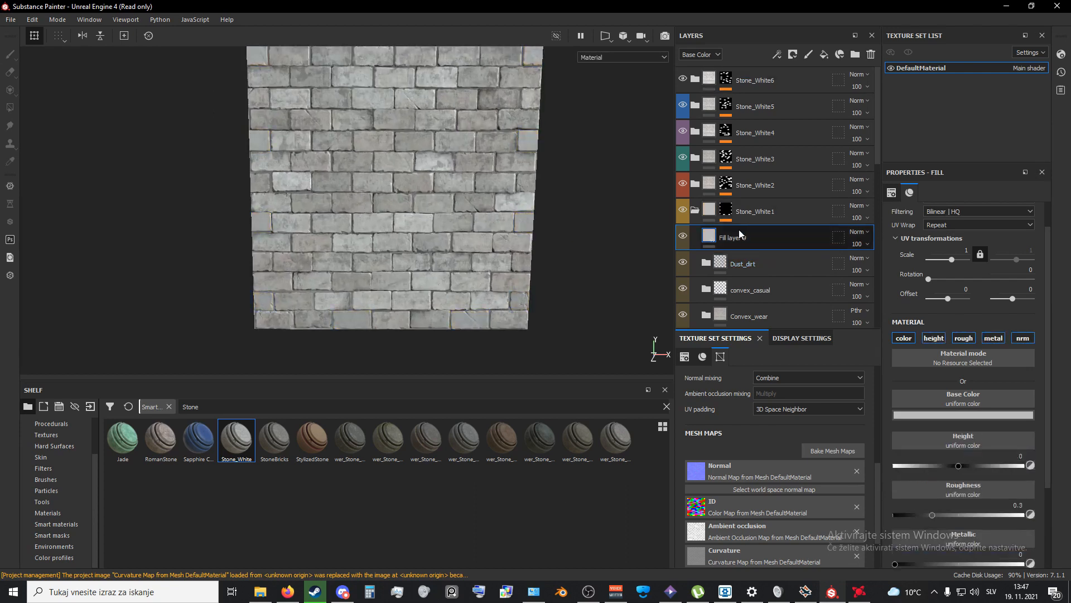
pyautogui.press('Delete')
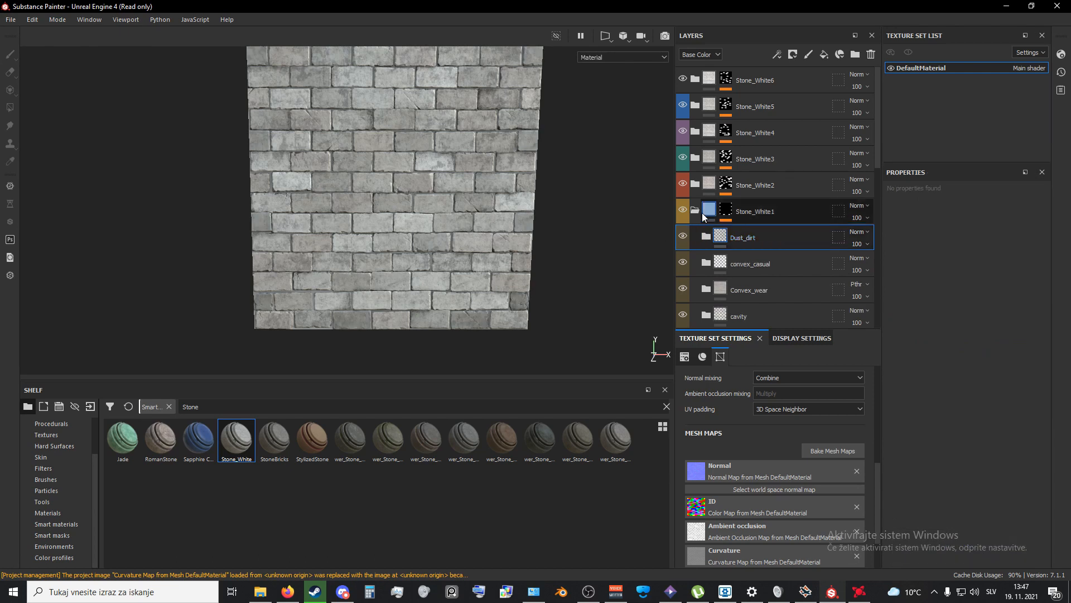
pyautogui.click(697, 212)
# Step: Toggle the visibility of the Stone_White5 and Stone_White4 folders to check which bricks each one covers
pyautogui.scroll(-3, 450, 215)
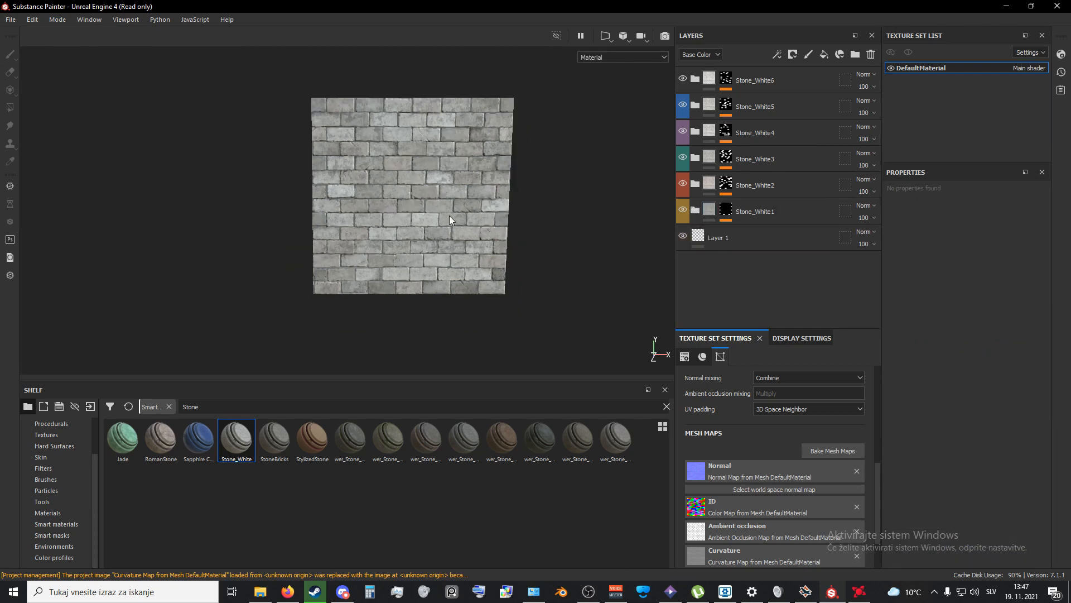
pyautogui.click(683, 105)
pyautogui.click(683, 106)
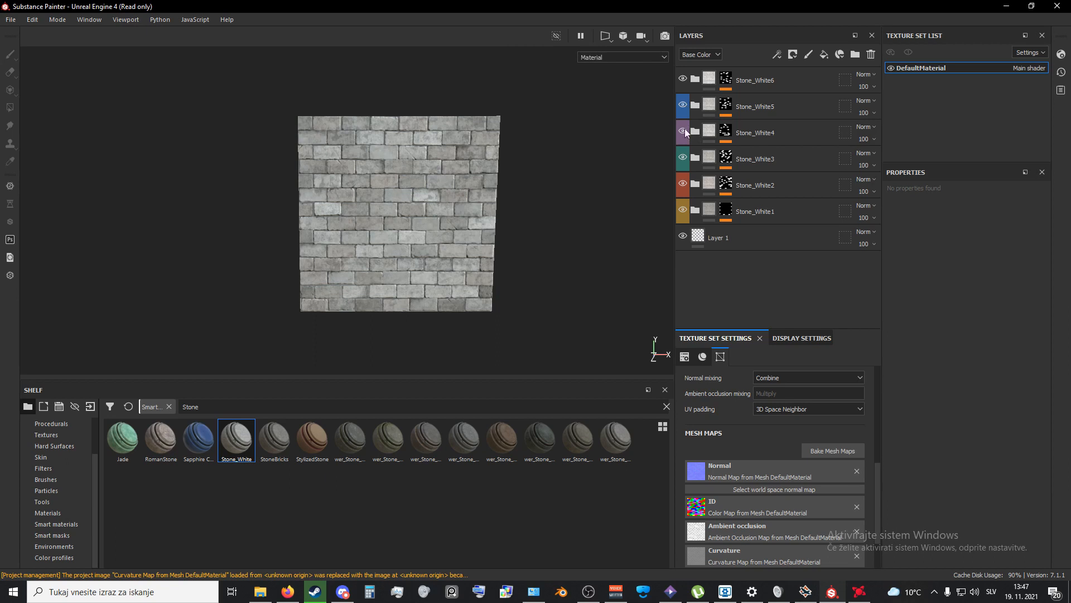
pyautogui.click(683, 131)
pyautogui.click(683, 132)
# Step: Add a fill layer above Dust_dirt in the Stone_White5 folder and keep only its color channel enabled
pyautogui.click(695, 106)
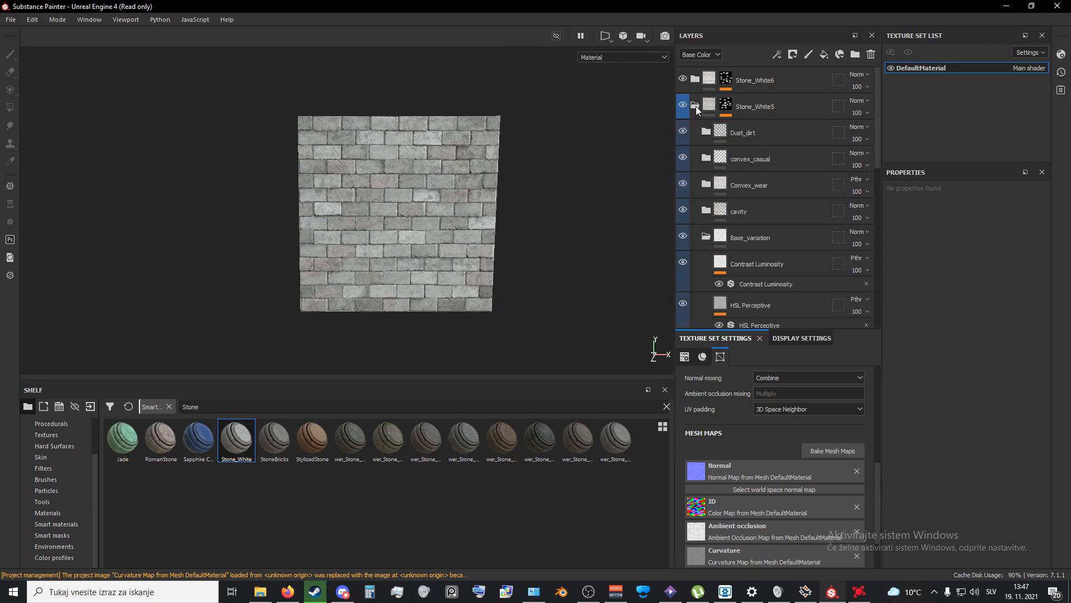
pyautogui.click(790, 139)
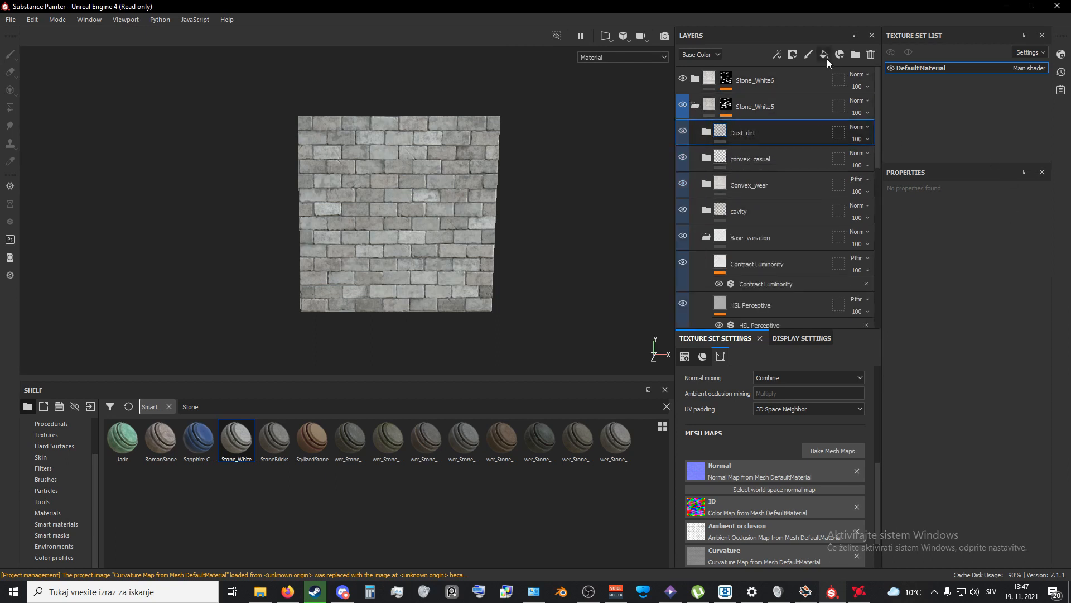
pyautogui.scroll(-1, 965, 364)
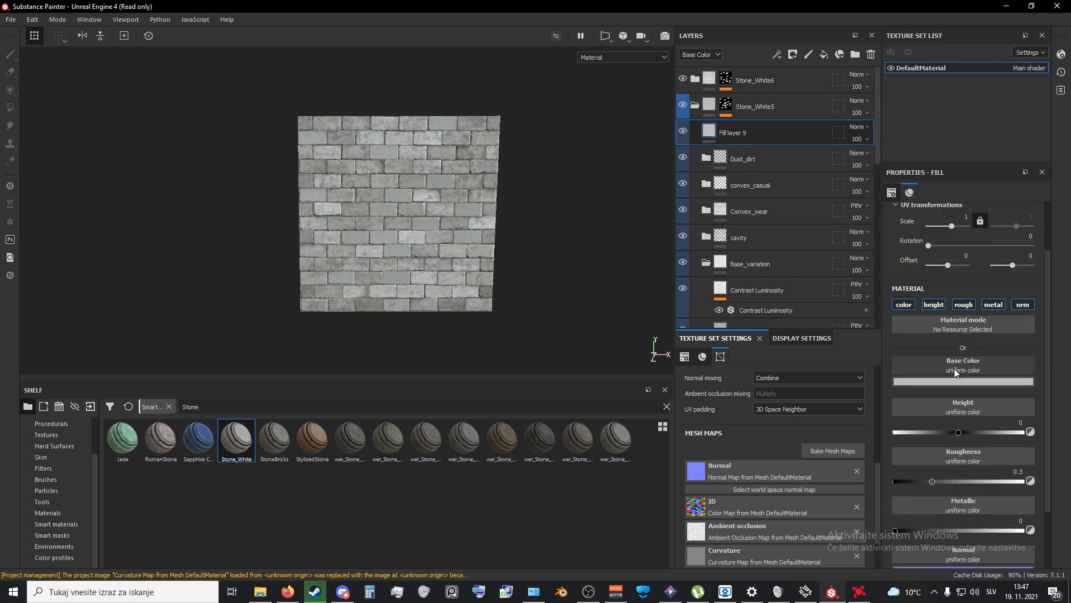
pyautogui.click(947, 306)
pyautogui.click(963, 304)
pyautogui.click(993, 305)
pyautogui.click(1023, 305)
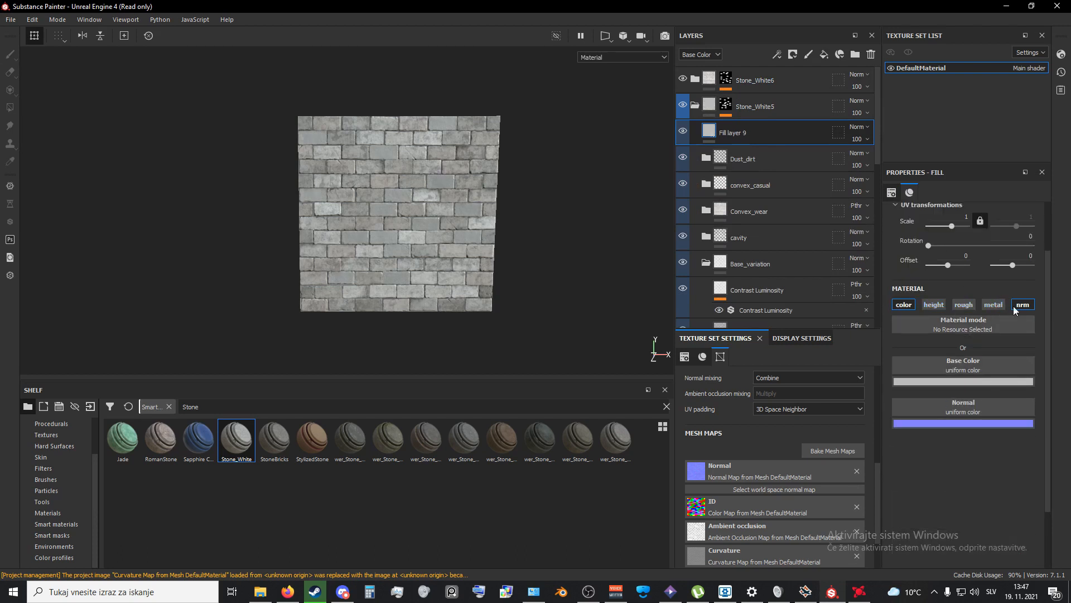
# Step: Set the base color of the Stone_White5 fill layer to a fully saturated yellow and inspect the affected bricks
pyautogui.click(954, 382)
pyautogui.moveTo(1010, 489); pyautogui.dragTo(1020, 482)
pyautogui.moveTo(966, 420); pyautogui.dragTo(1001, 400)
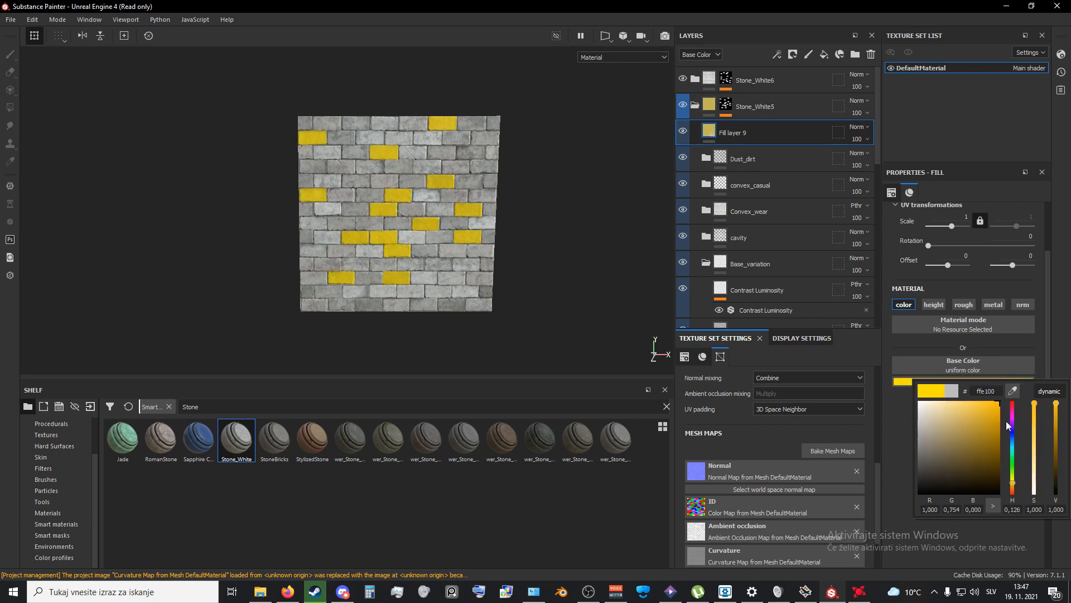
pyautogui.moveTo(1015, 486); pyautogui.dragTo(1016, 483)
pyautogui.click(561, 228)
pyautogui.scroll(3, 504, 253)
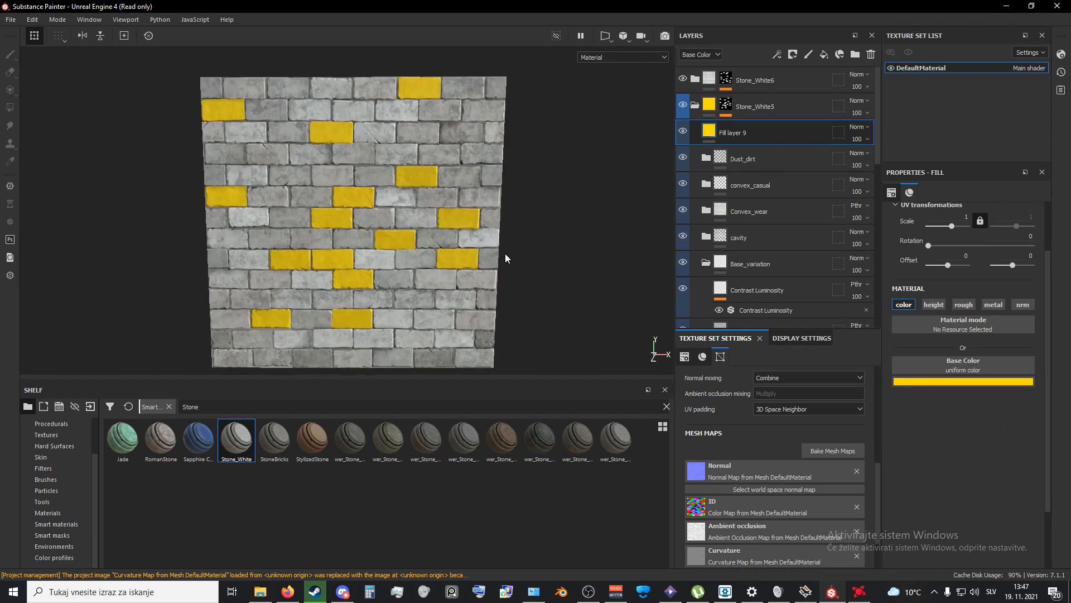
pyautogui.keyDown('alt'); pyautogui.moveTo(505, 253); pyautogui.dragTo(562, 239, button='middle'); pyautogui.keyUp('alt')
pyautogui.keyDown('alt'); pyautogui.moveTo(562, 240); pyautogui.dragTo(576, 236); pyautogui.keyUp('alt')
pyautogui.keyDown('alt'); pyautogui.moveTo(575, 236); pyautogui.dragTo(547, 241, button='middle'); pyautogui.keyUp('alt')
pyautogui.scroll(-1, 547, 242)
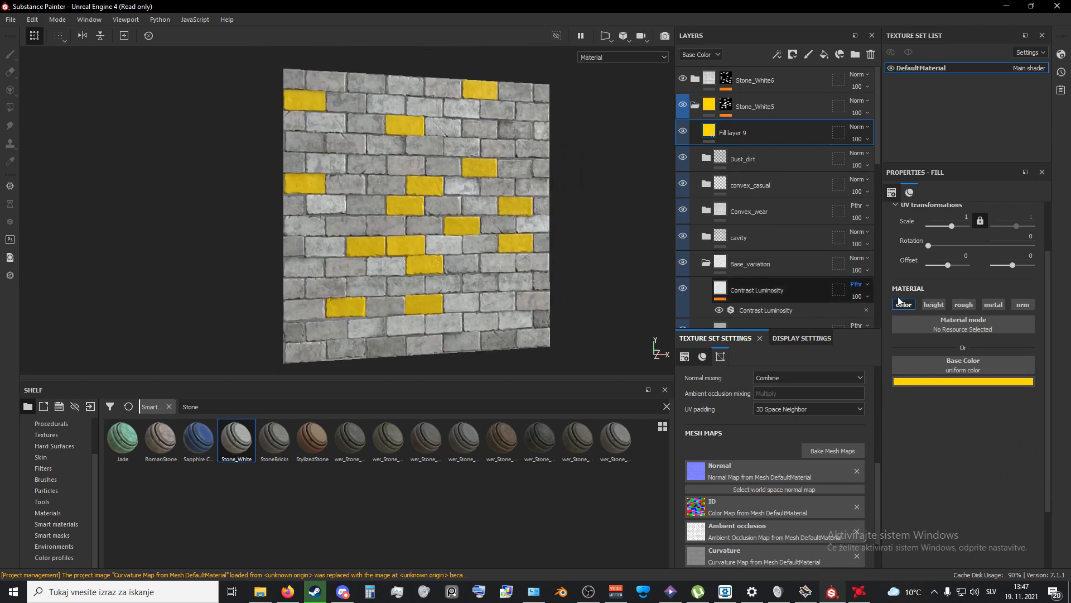
# Step: Shift the hue of the Stone_White5 fill layer's base color to an orange-yellow, about ffc800
pyautogui.click(972, 383)
pyautogui.moveTo(1011, 490); pyautogui.dragTo(1015, 493)
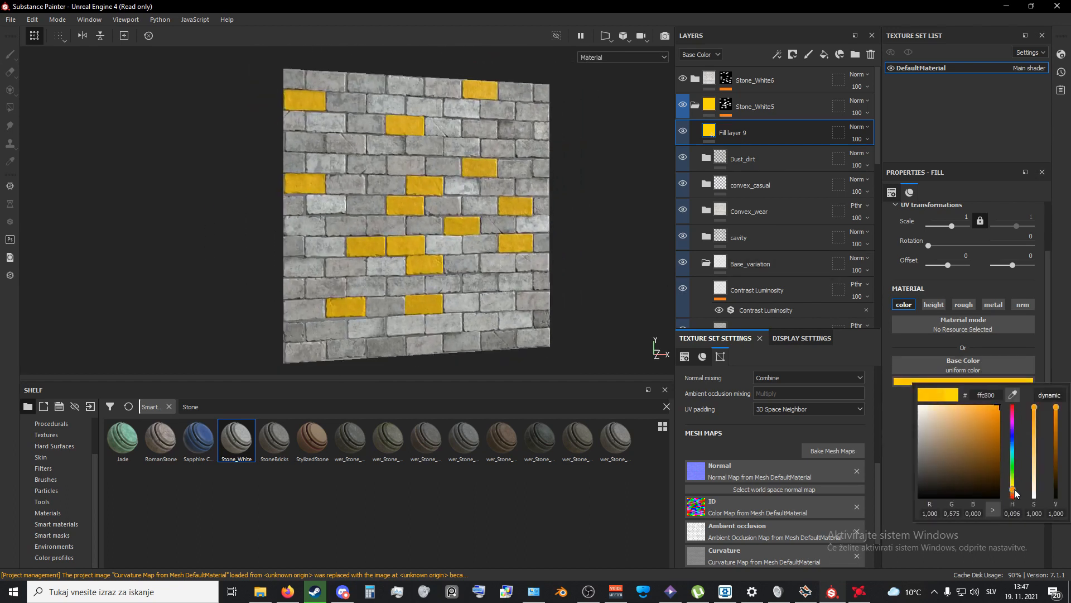
pyautogui.keyDown('alt'); pyautogui.moveTo(567, 263); pyautogui.dragTo(548, 263); pyautogui.keyUp('alt')
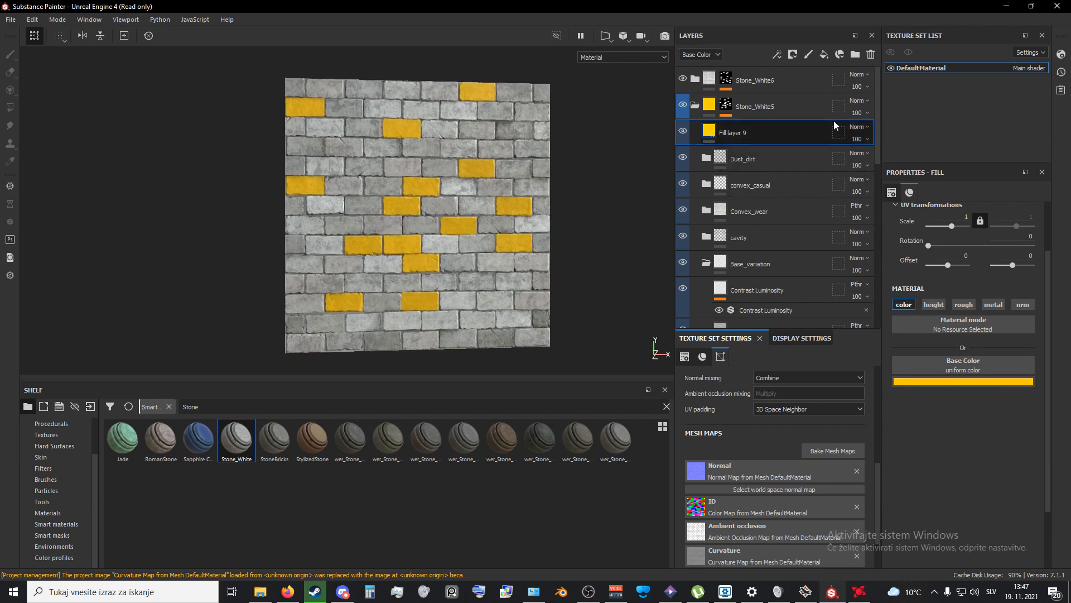
# Step: Set the opacity of the orange-yellow fill layer in Stone_White5 to 3
pyautogui.click(855, 142)
pyautogui.moveTo(899, 162); pyautogui.dragTo(854, 172)
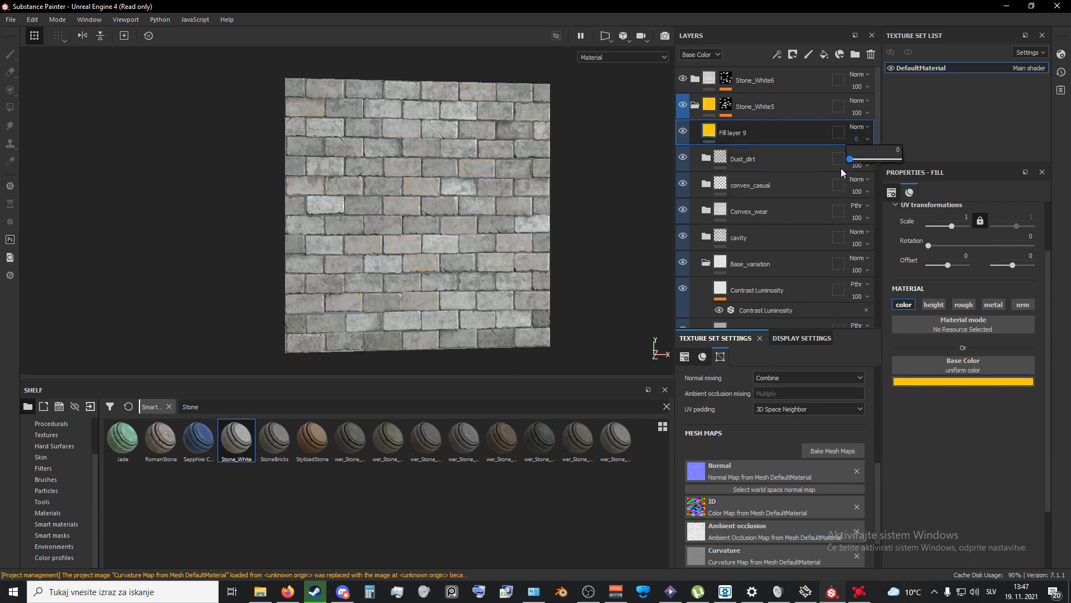
pyautogui.moveTo(843, 167); pyautogui.dragTo(852, 162)
pyautogui.moveTo(851, 164); pyautogui.dragTo(853, 164)
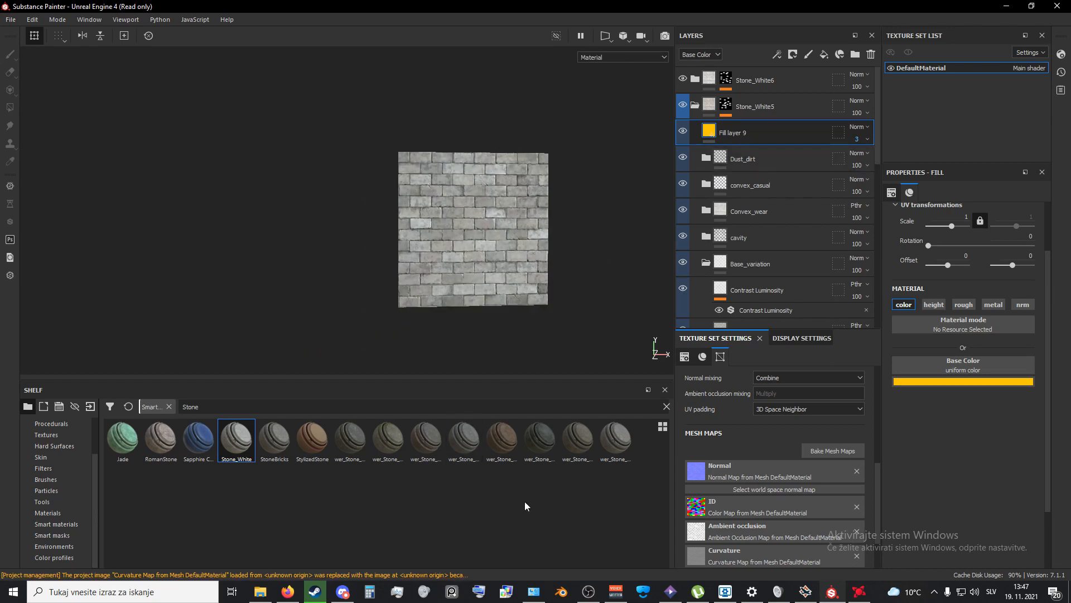
# Step: Switch to the PureRef reference board, dismiss the update notice and frame the painted pale stone plaza scene for comparison with the bricks
pyautogui.click(454, 589)
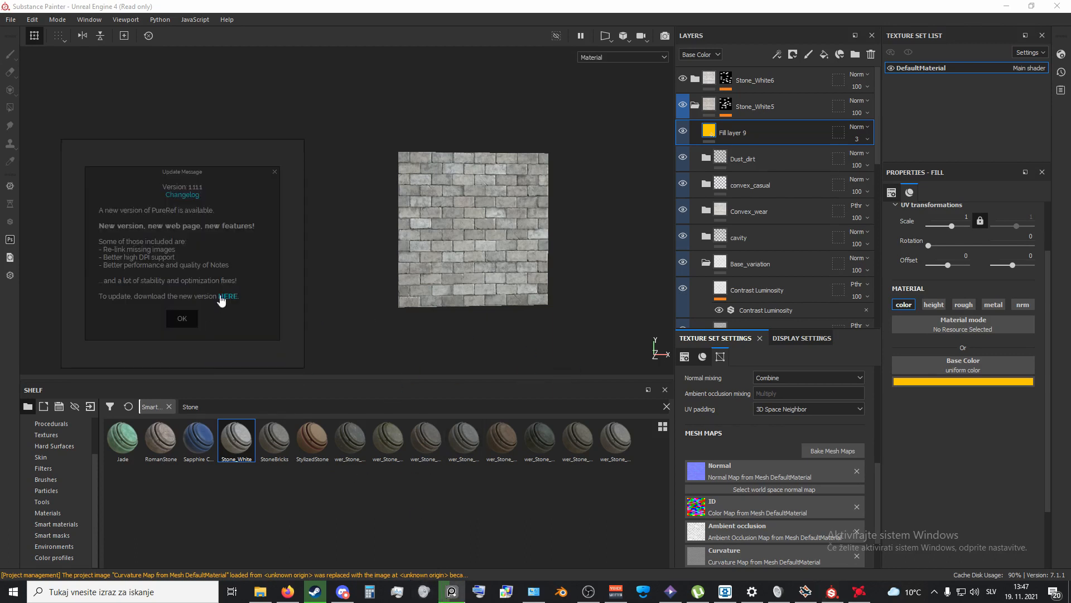
pyautogui.click(180, 310)
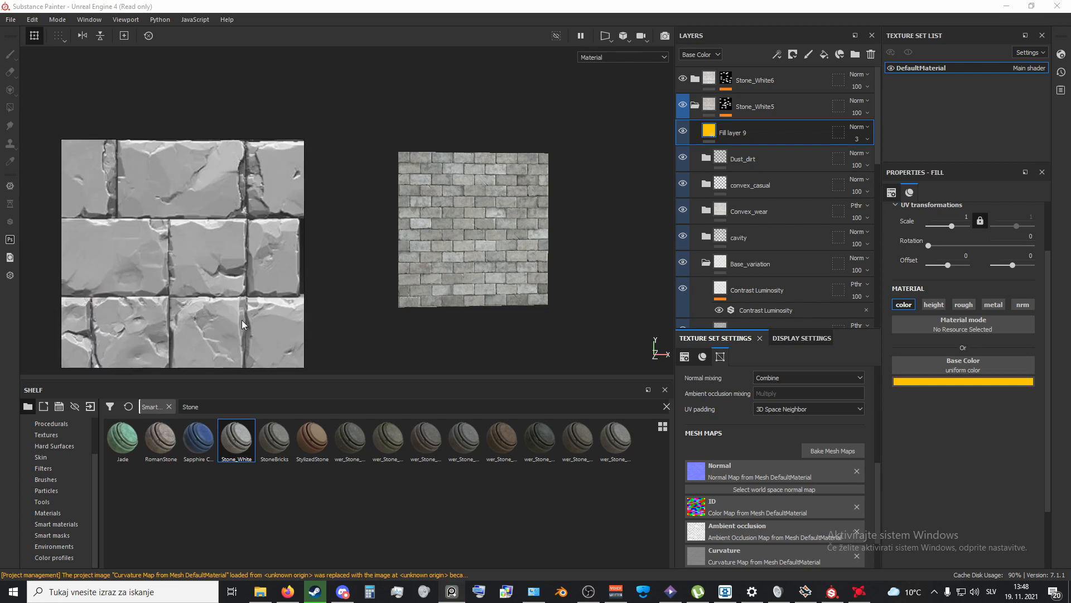
pyautogui.scroll(-5, 223, 294)
pyautogui.moveTo(218, 177); pyautogui.dragTo(194, 82, button='middle')
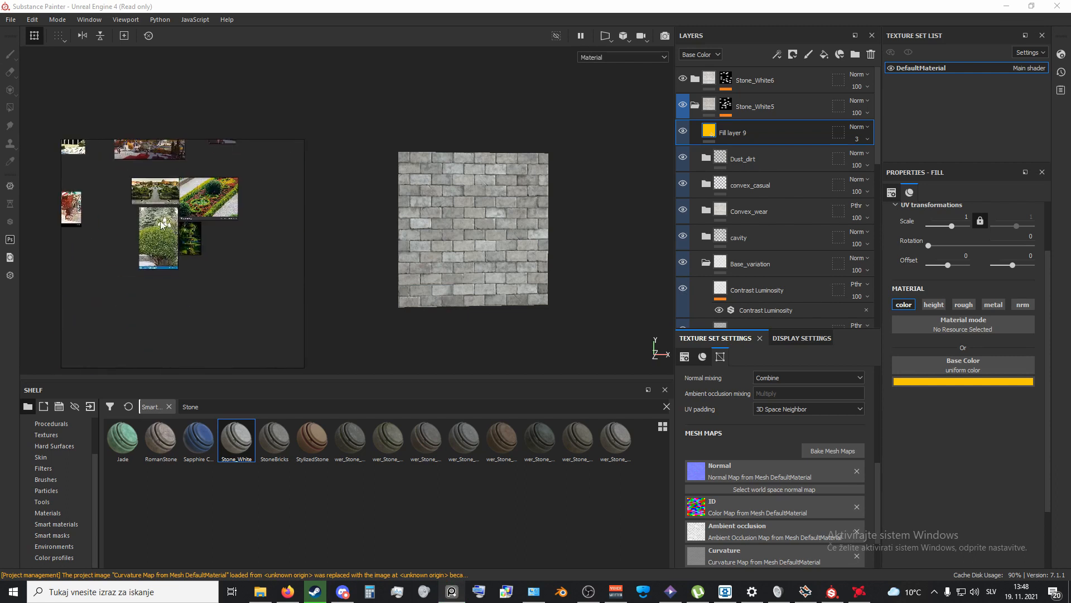
pyautogui.moveTo(145, 245); pyautogui.dragTo(291, 273, button='middle')
pyautogui.scroll(10, 239, 245)
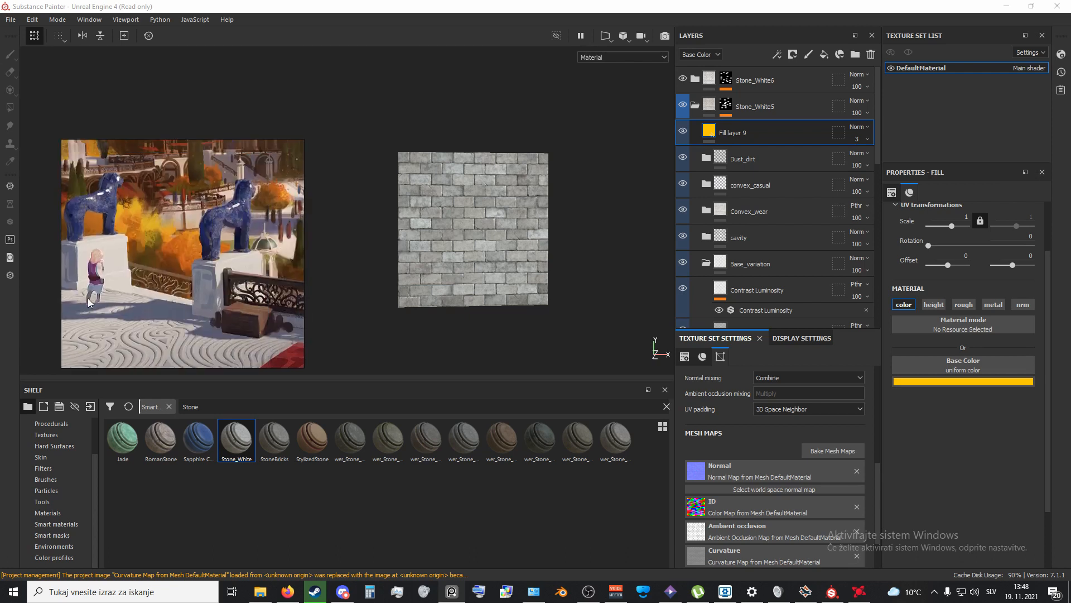
pyautogui.scroll(6, 220, 243)
pyautogui.moveTo(219, 243)
pyautogui.mouseDown()
pyautogui.moveTo(259, 233)
pyautogui.moveTo(297, 269)
pyautogui.moveTo(202, 250)
pyautogui.mouseUp()
pyautogui.scroll(-2, 522, 260)
pyautogui.scroll(3, 522, 260)
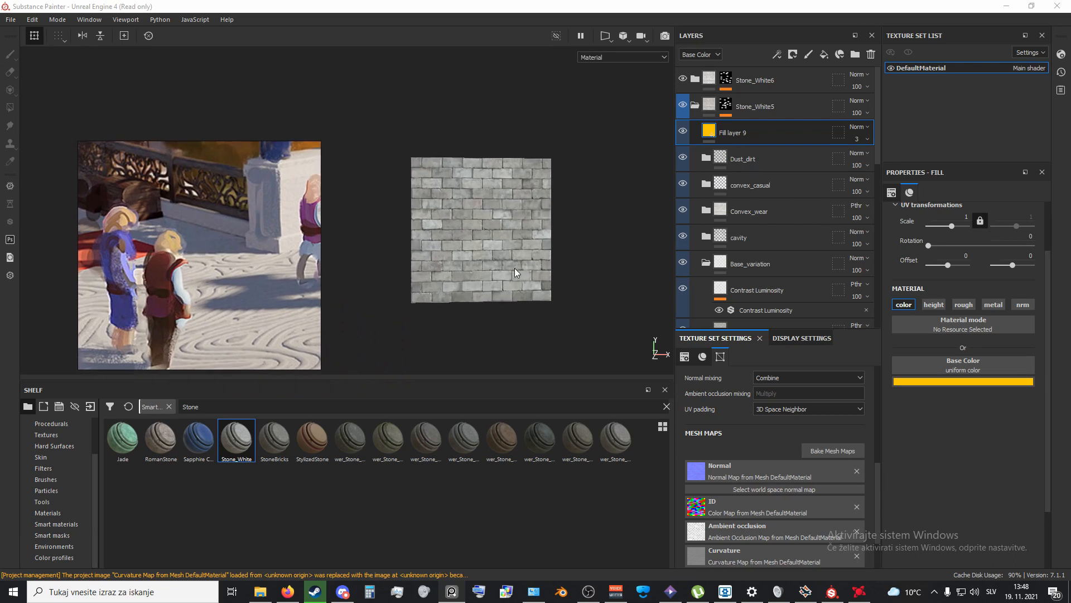
# Step: Set the Lightness of the HSL Perceptive filter in the Stone_White1 folder to 1 and collapse the folder
pyautogui.click(696, 106)
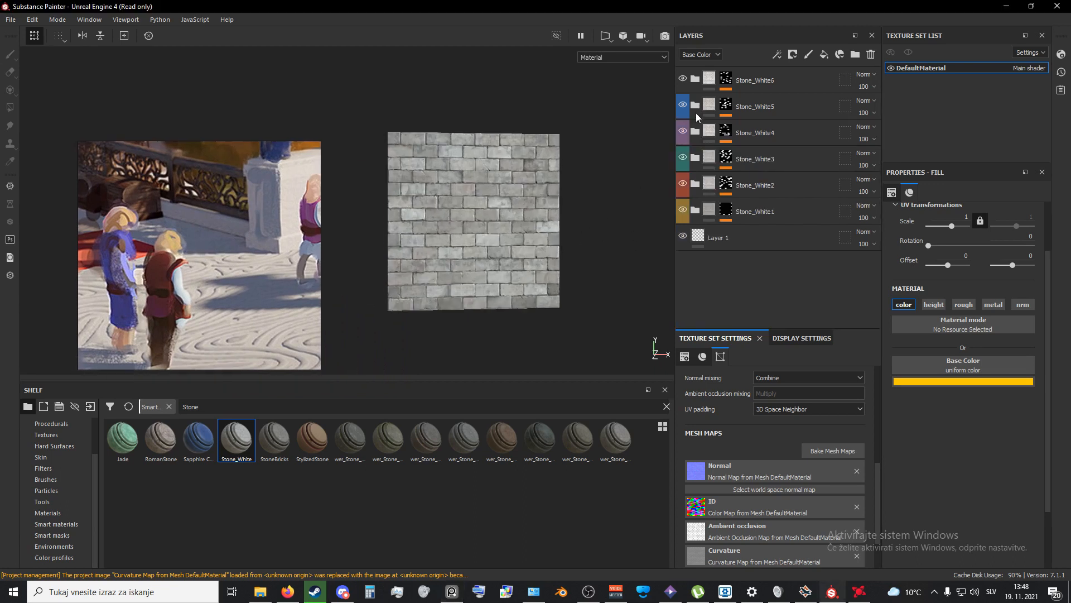
pyautogui.click(698, 210)
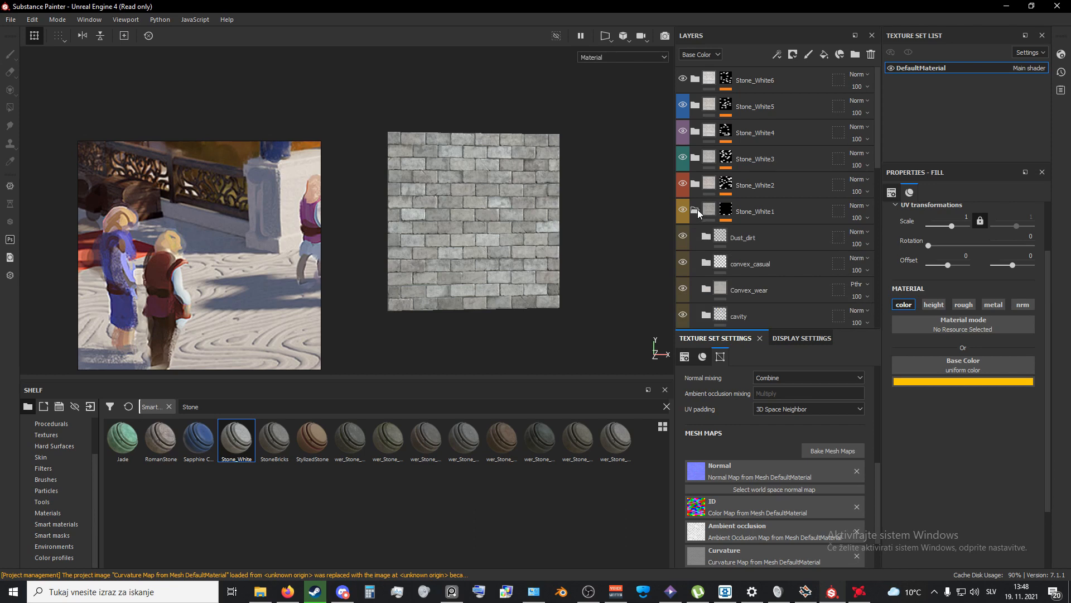
pyautogui.click(698, 210)
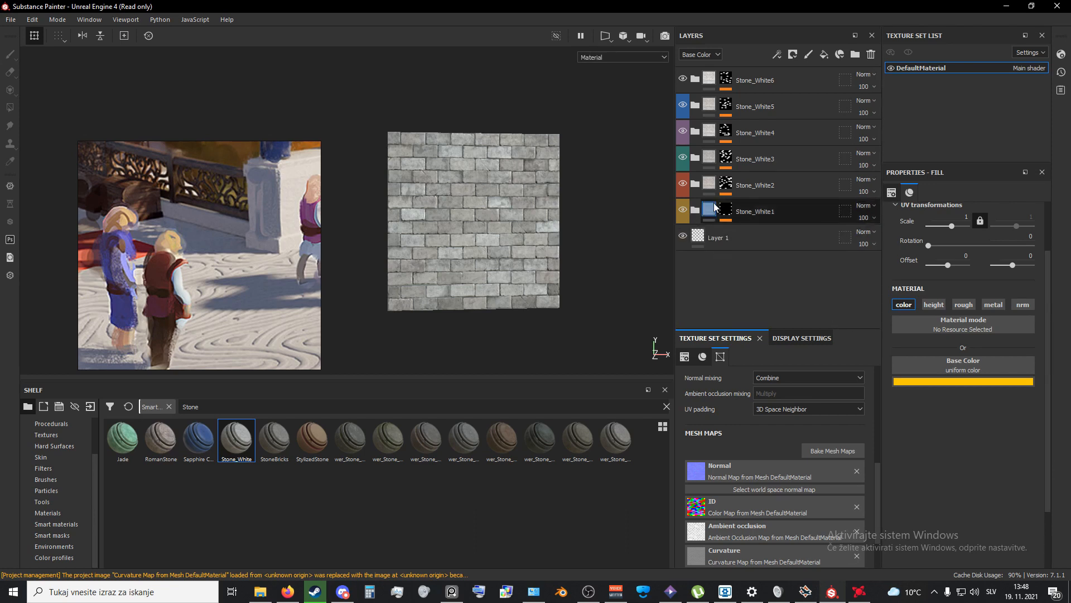
pyautogui.click(694, 210)
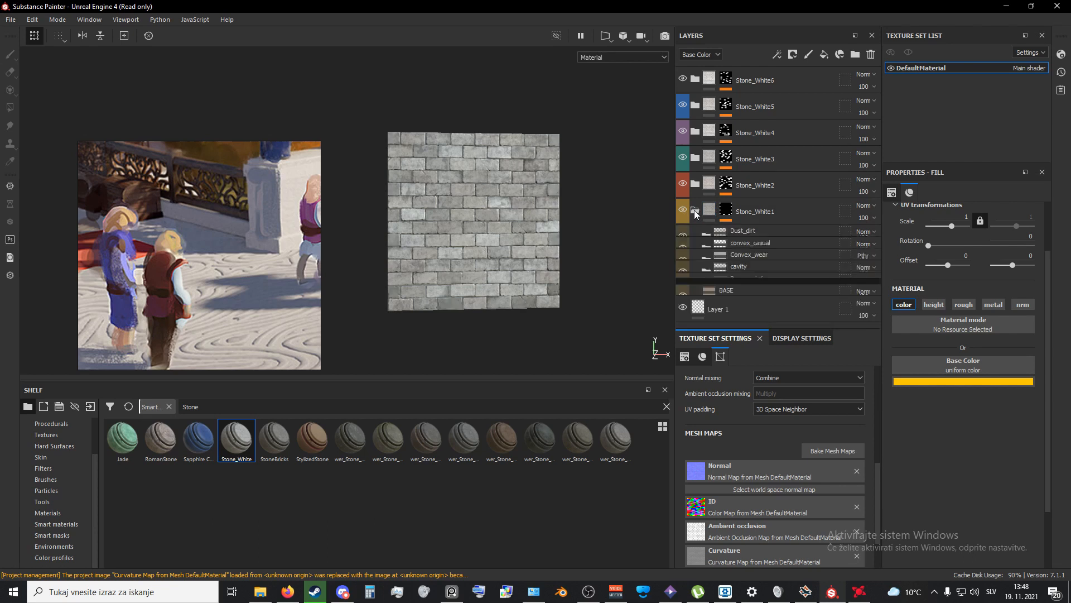
pyautogui.scroll(-5, 740, 279)
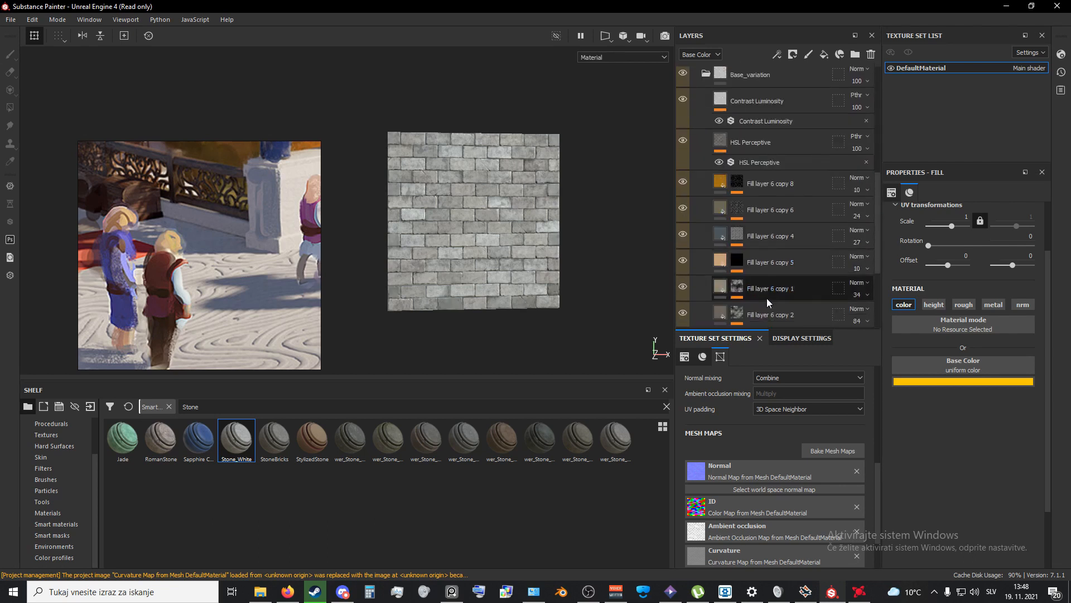
pyautogui.scroll(4, 766, 298)
pyautogui.click(764, 297)
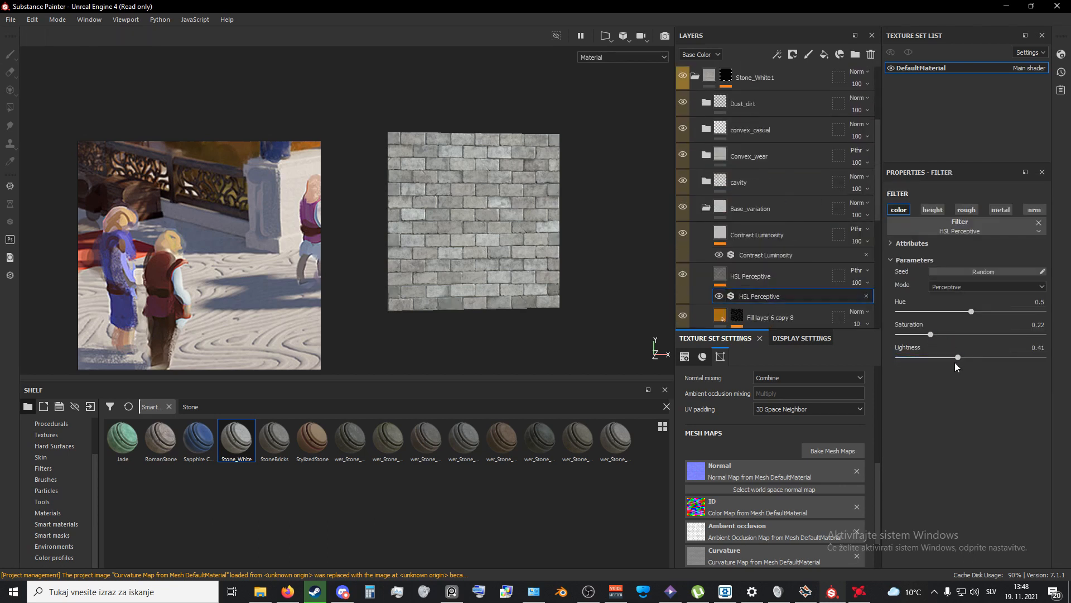
pyautogui.moveTo(994, 359); pyautogui.dragTo(1045, 361)
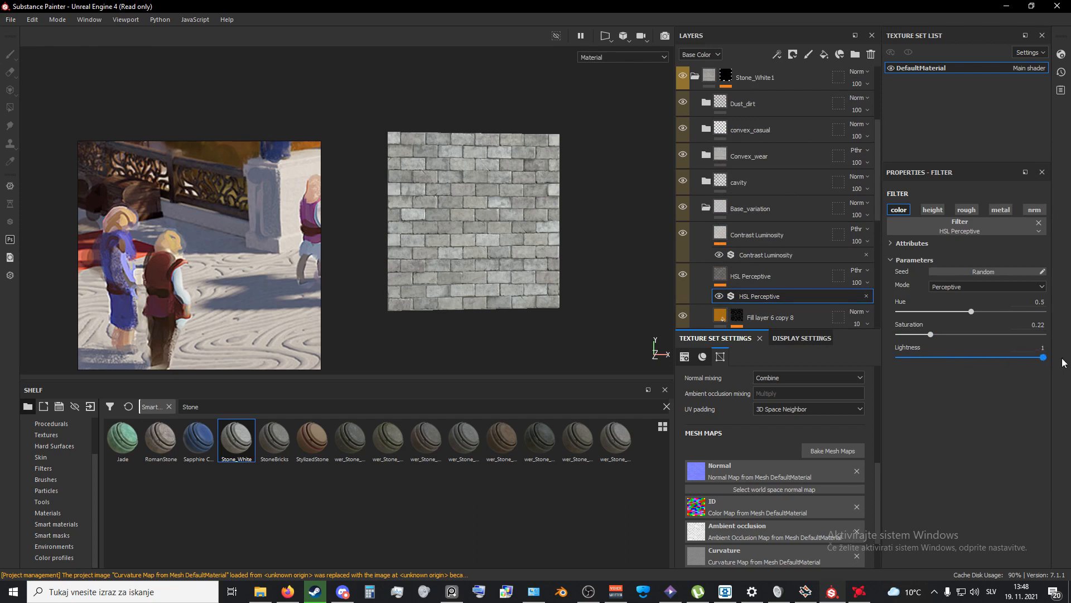
pyautogui.scroll(5, 770, 279)
pyautogui.click(696, 211)
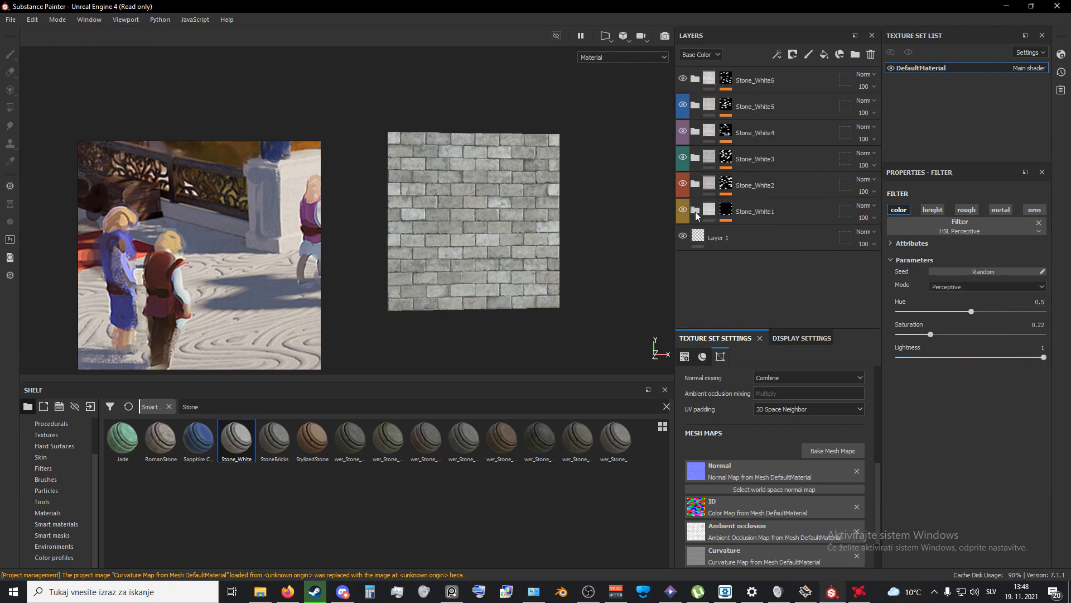
# Step: Raise the Lightness of the HSL Perceptive filter in the Stone_White2 folder to about 0.965
pyautogui.click(696, 211)
pyautogui.scroll(-5, 776, 289)
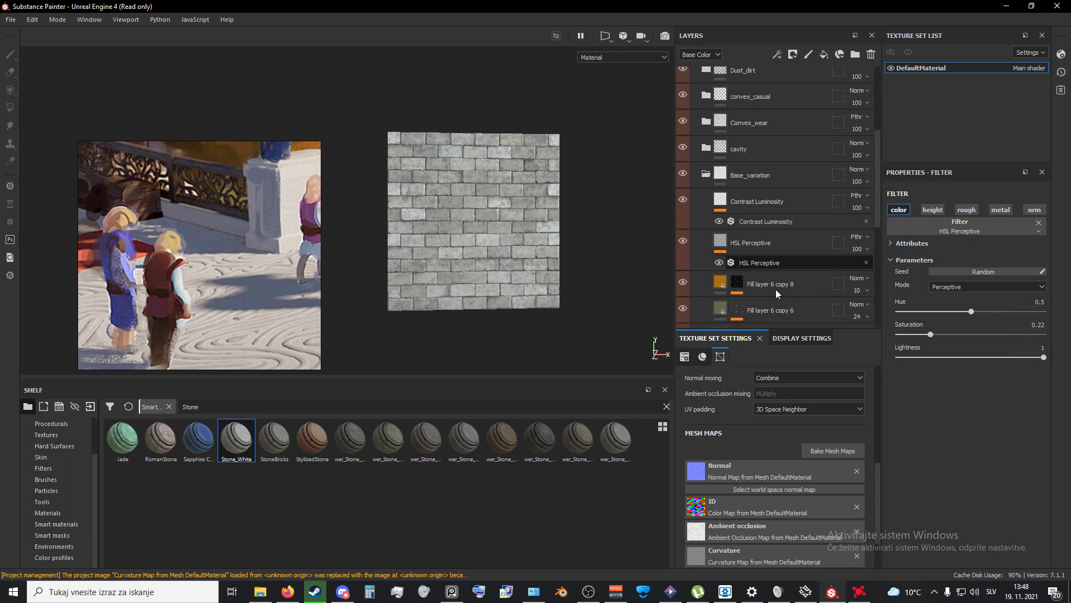
pyautogui.click(767, 230)
pyautogui.click(993, 357)
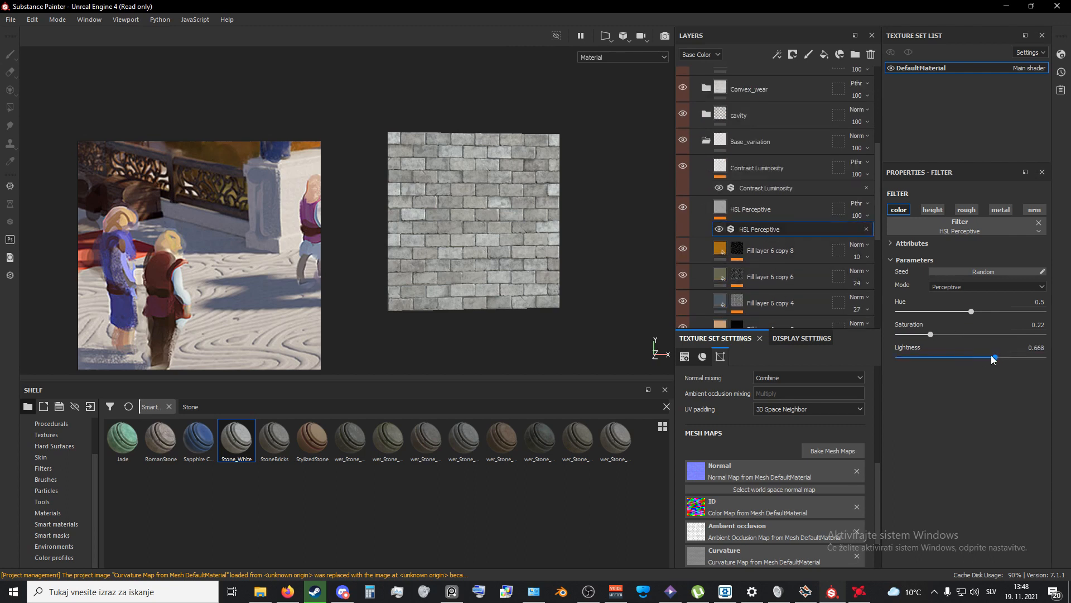
pyautogui.moveTo(997, 359); pyautogui.dragTo(1031, 358)
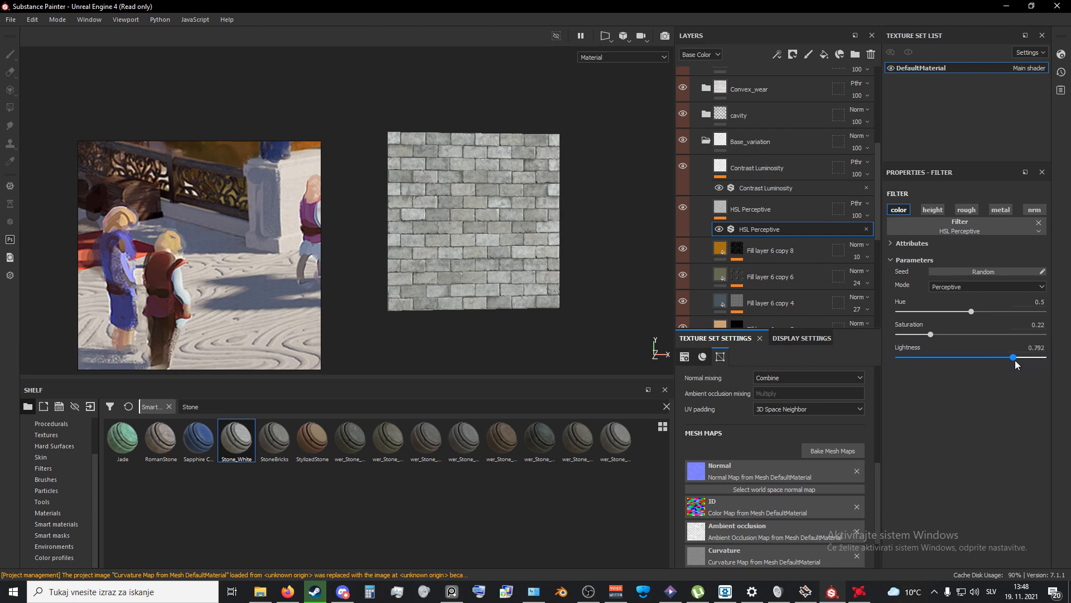
pyautogui.moveTo(1039, 362); pyautogui.dragTo(1037, 363)
pyautogui.scroll(5, 782, 245)
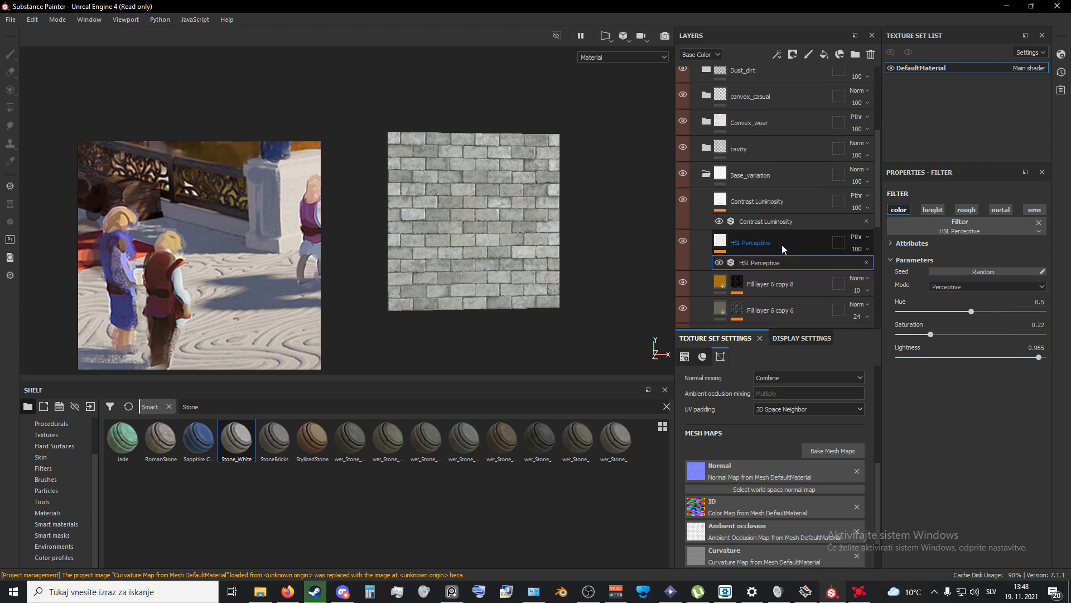
# Step: Try a stronger red tint on the Stone_White2 bricks by setting the red fill layer's opacity to 10
pyautogui.click(750, 139)
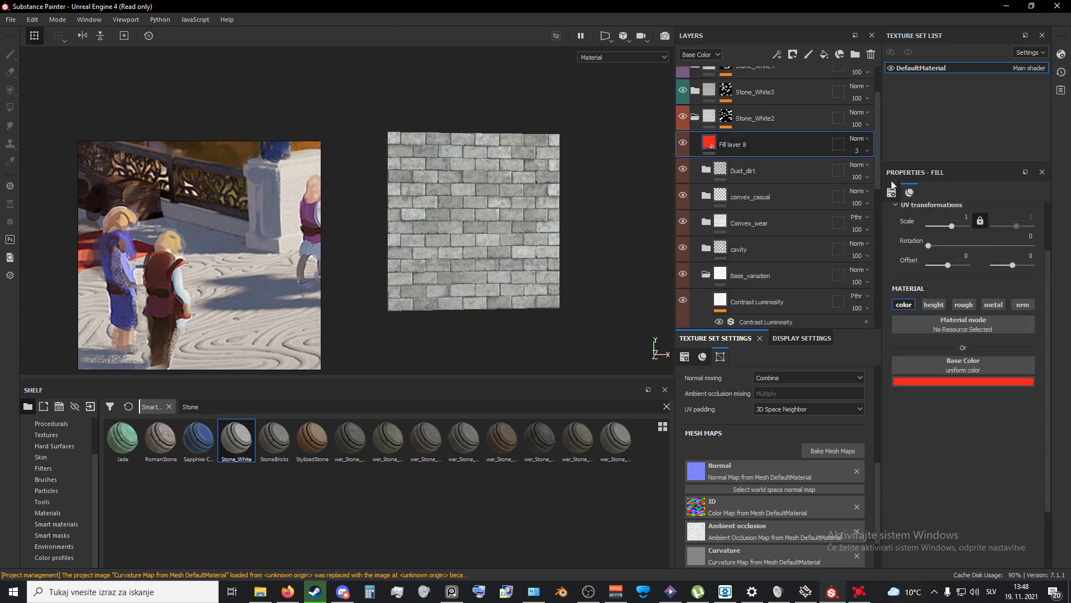
pyautogui.click(858, 150)
pyautogui.moveTo(852, 172); pyautogui.dragTo(851, 169)
pyautogui.scroll(-3, 539, 303)
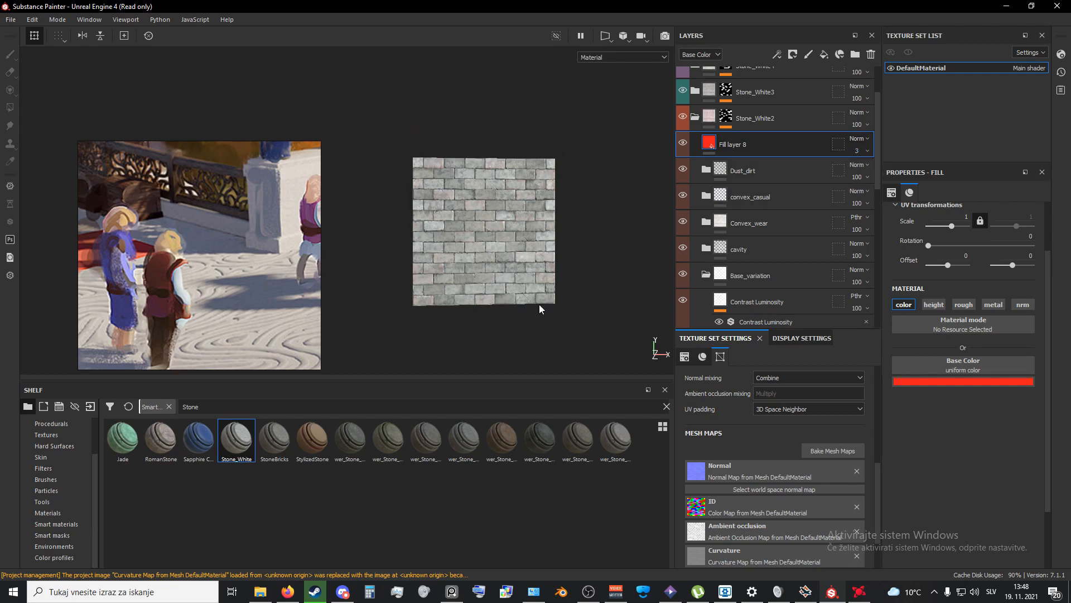
pyautogui.click(858, 150)
pyautogui.moveTo(848, 171)
pyautogui.mouseDown()
pyautogui.moveTo(885, 179)
pyautogui.moveTo(855, 180)
pyautogui.mouseUp()
pyautogui.scroll(-2, 558, 310)
pyautogui.scroll(4, 558, 309)
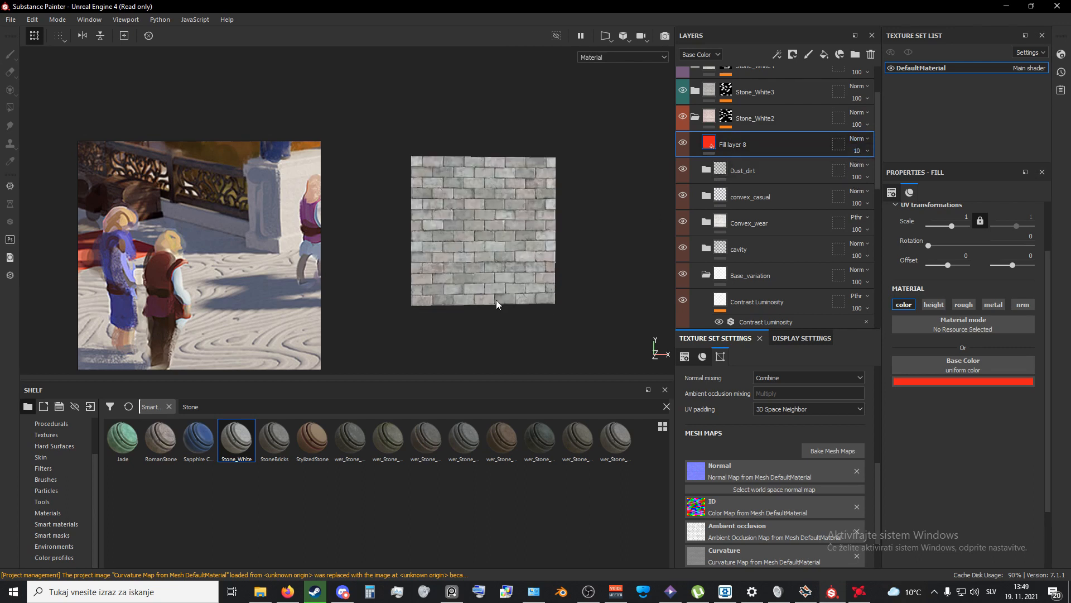
# Step: Set the Stone_White2 fill layer's opacity to 5 and shift its base color hue to orange, about eb6f1c
pyautogui.scroll(2, 497, 300)
pyautogui.click(858, 150)
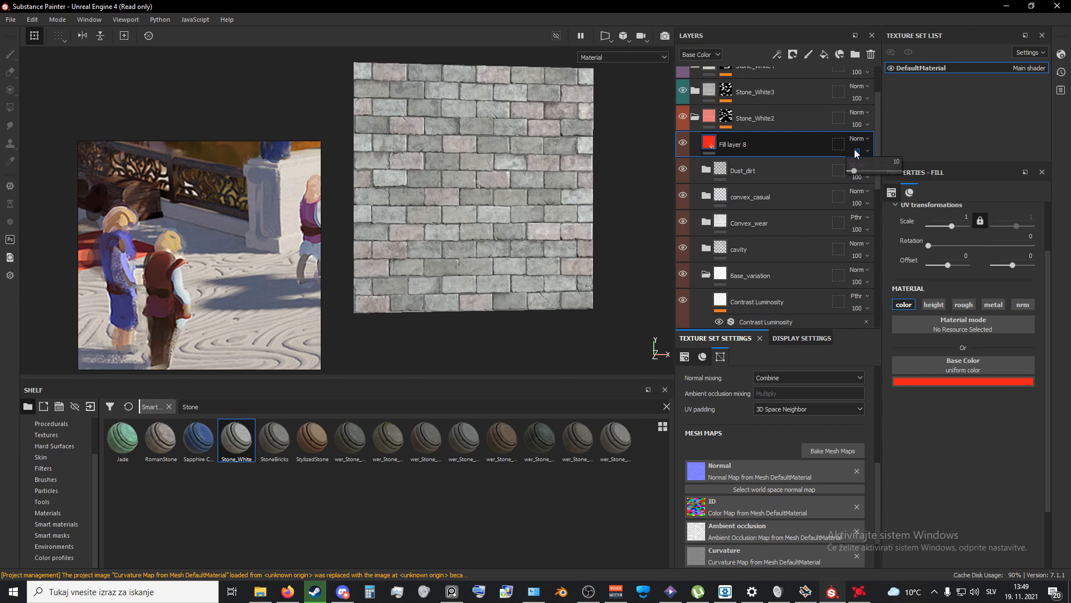
pyautogui.moveTo(857, 170); pyautogui.dragTo(854, 173)
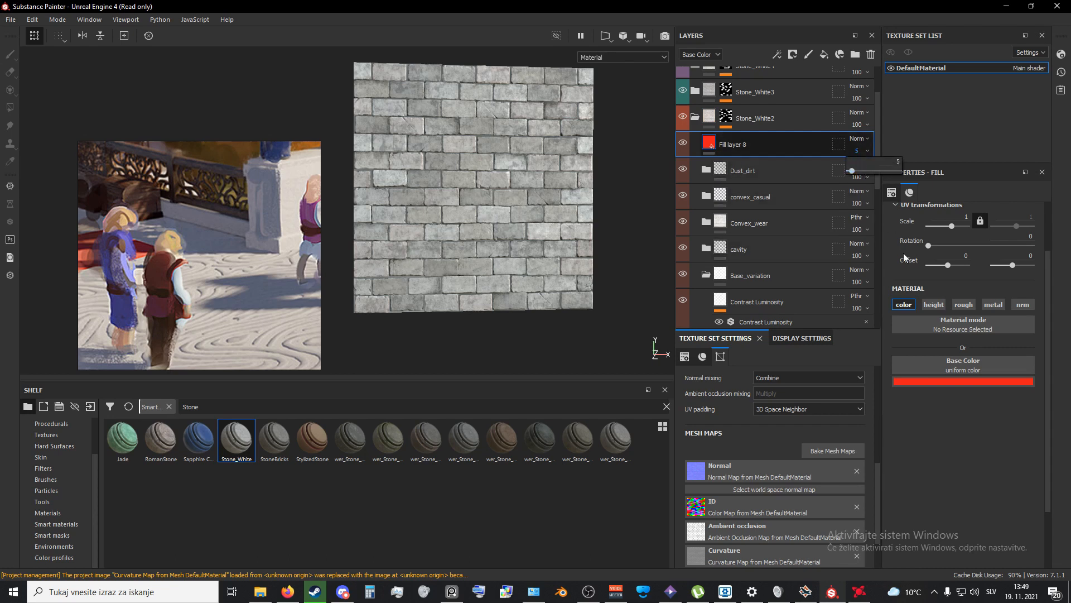
pyautogui.click(941, 383)
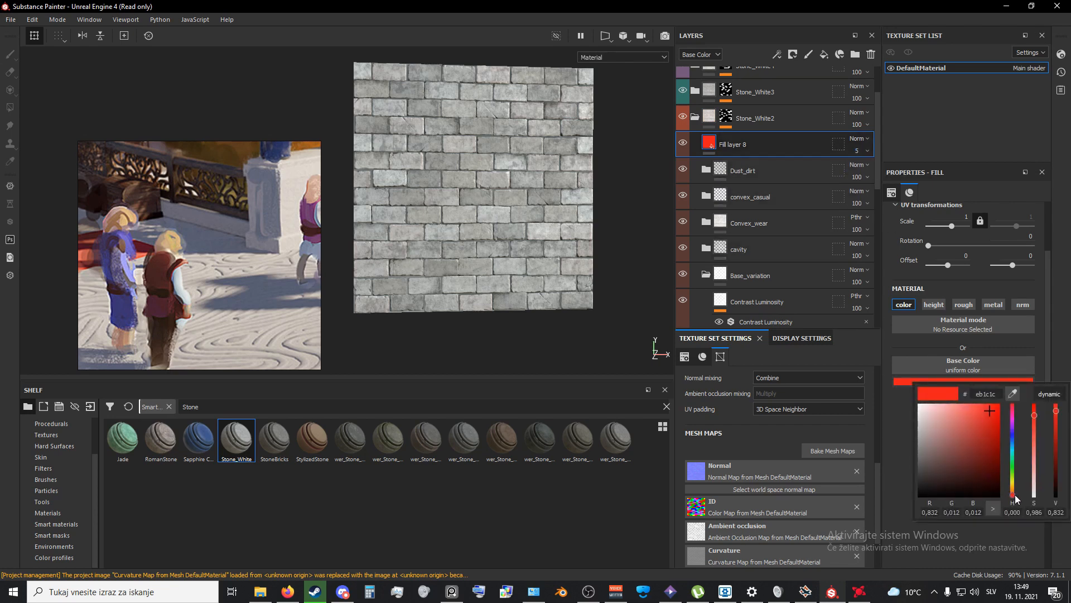
pyautogui.moveTo(1015, 498); pyautogui.dragTo(1017, 500)
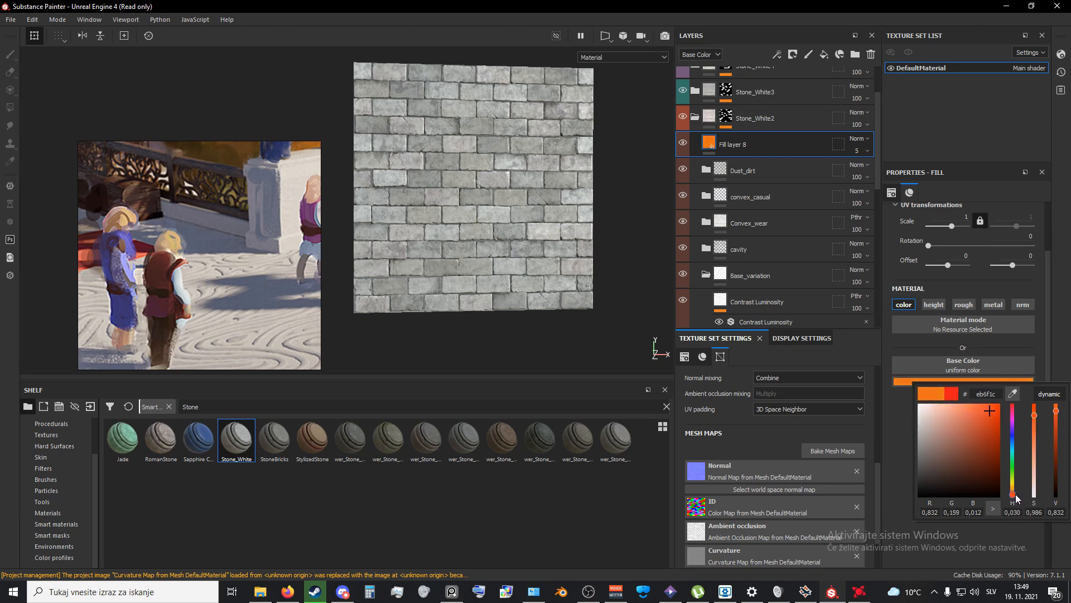
# Step: Set the opacity of the orange fill layer in Stone_White2 to 6 and collapse the folder
pyautogui.click(867, 151)
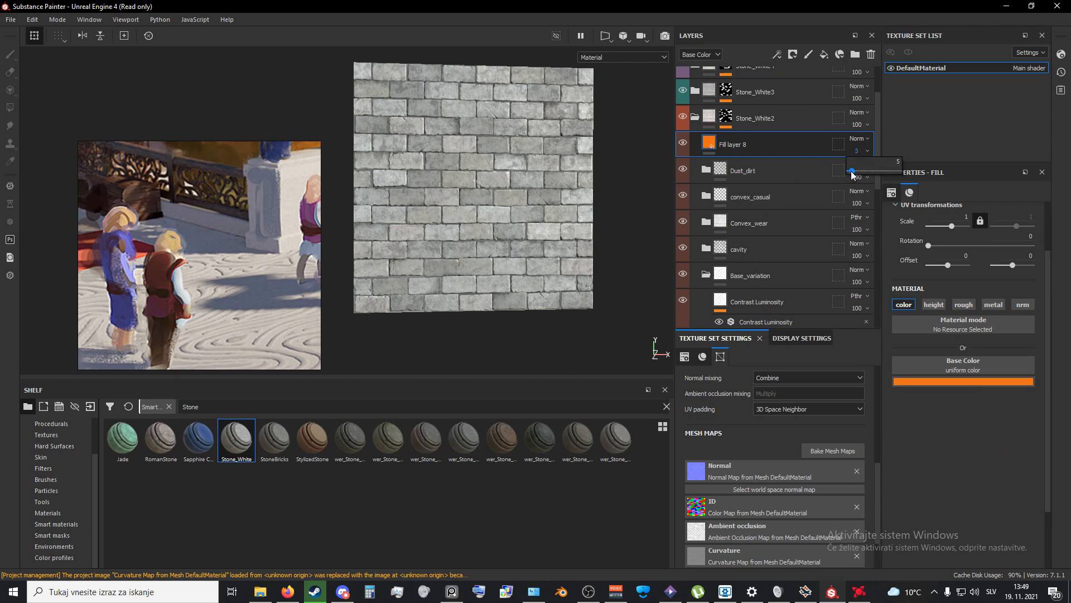
pyautogui.moveTo(853, 175); pyautogui.dragTo(855, 172)
pyautogui.moveTo(856, 172); pyautogui.dragTo(855, 174)
pyautogui.scroll(3, 762, 284)
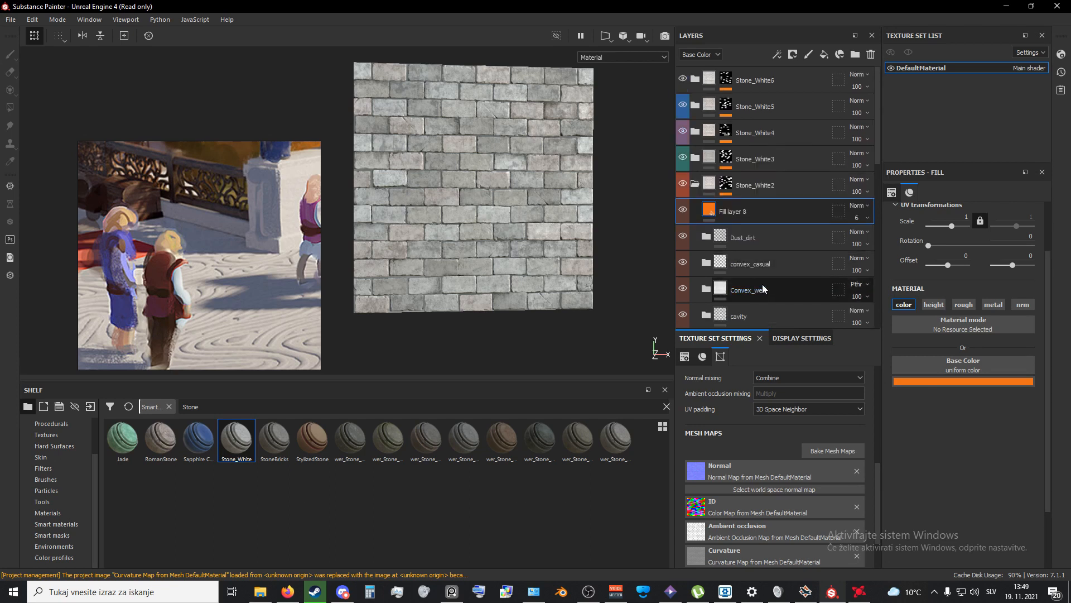
pyautogui.click(697, 184)
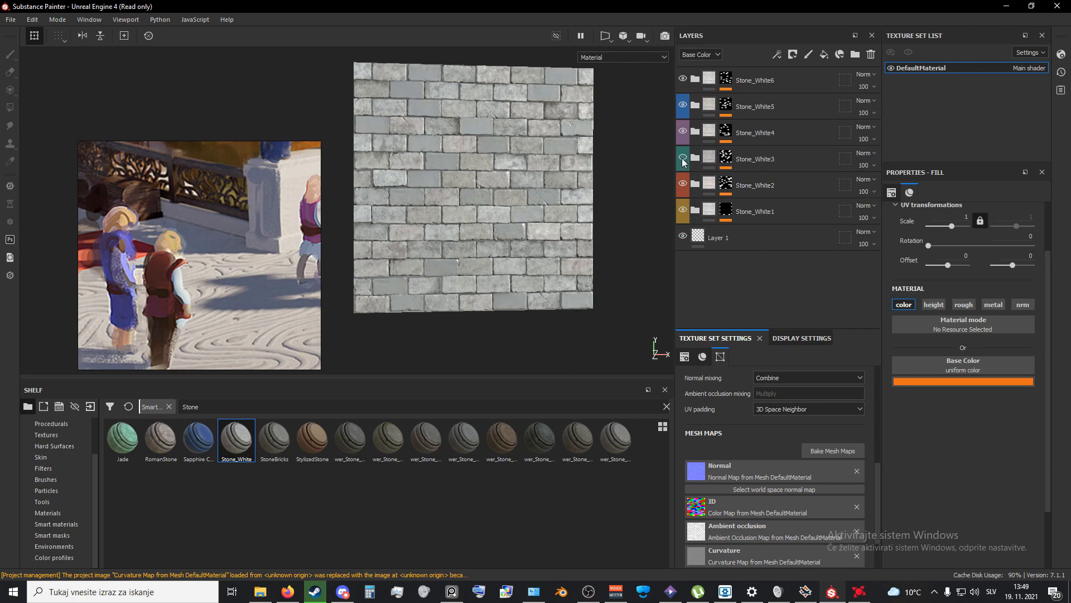
# Step: Set the Lightness of the HSL Perceptive filter in the Stone_White3 folder to about 0.838 and collapse the folder
pyautogui.click(695, 159)
pyautogui.scroll(-4, 765, 263)
pyautogui.scroll(3, 762, 256)
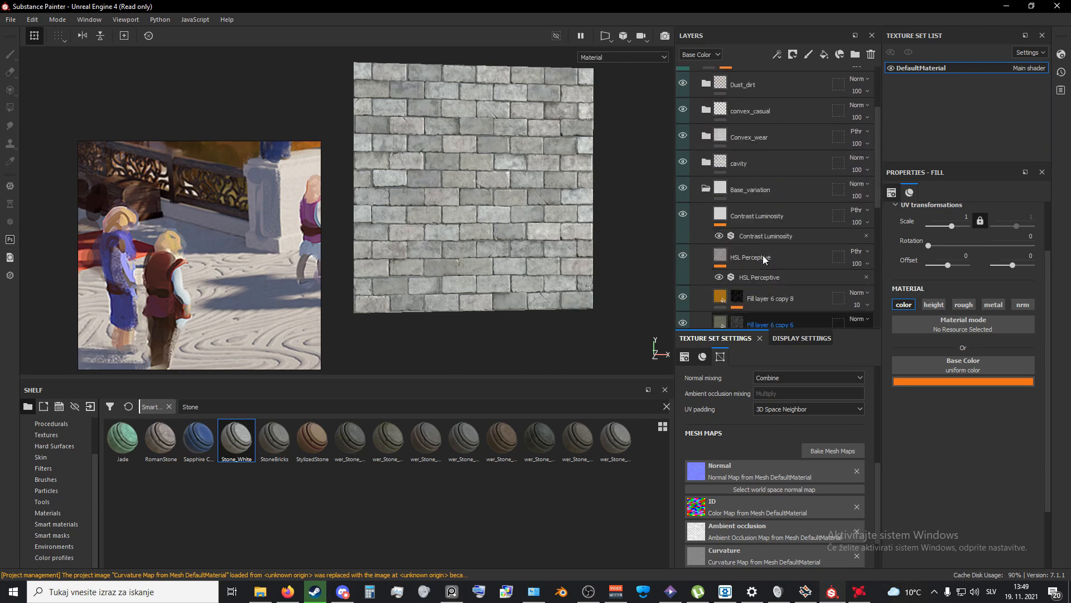
pyautogui.click(755, 275)
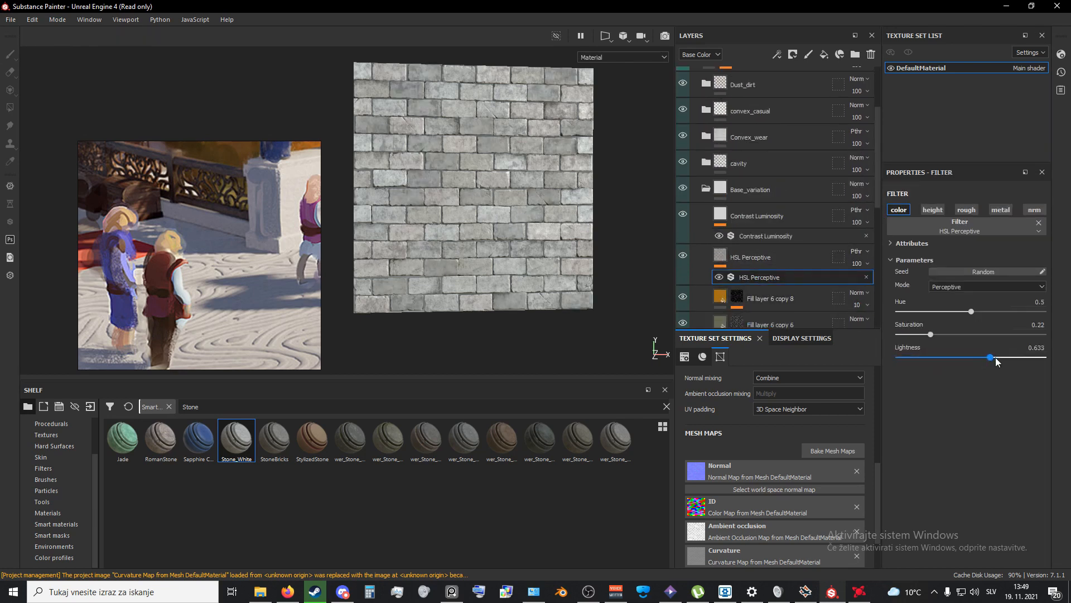
pyautogui.moveTo(995, 357); pyautogui.dragTo(1009, 356)
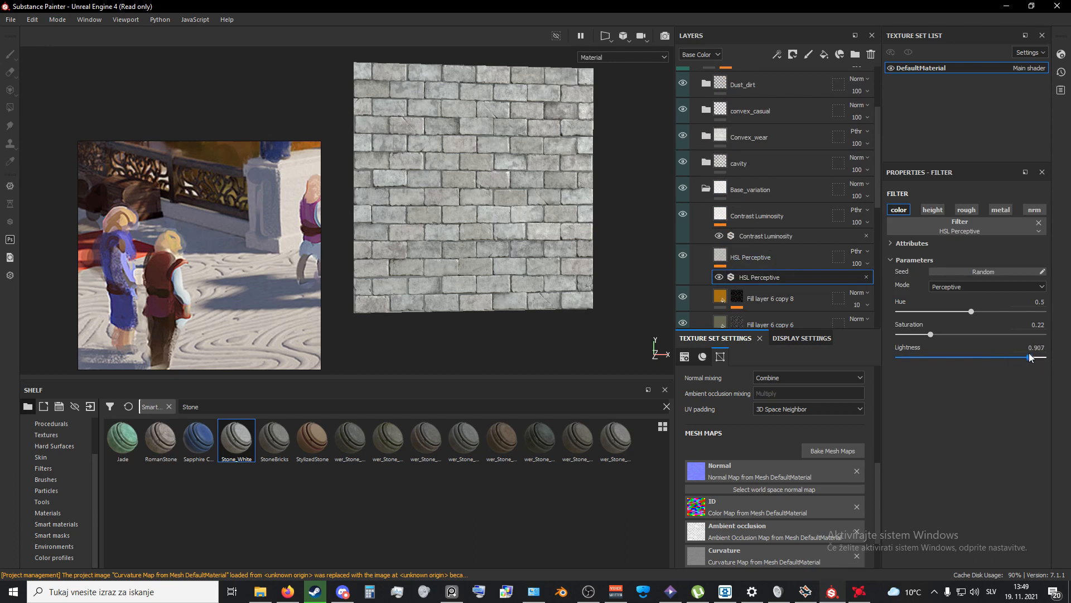
pyautogui.moveTo(1028, 357); pyautogui.dragTo(1041, 358)
pyautogui.moveTo(1018, 356); pyautogui.dragTo(1019, 353)
pyautogui.scroll(3, 757, 267)
pyautogui.click(695, 157)
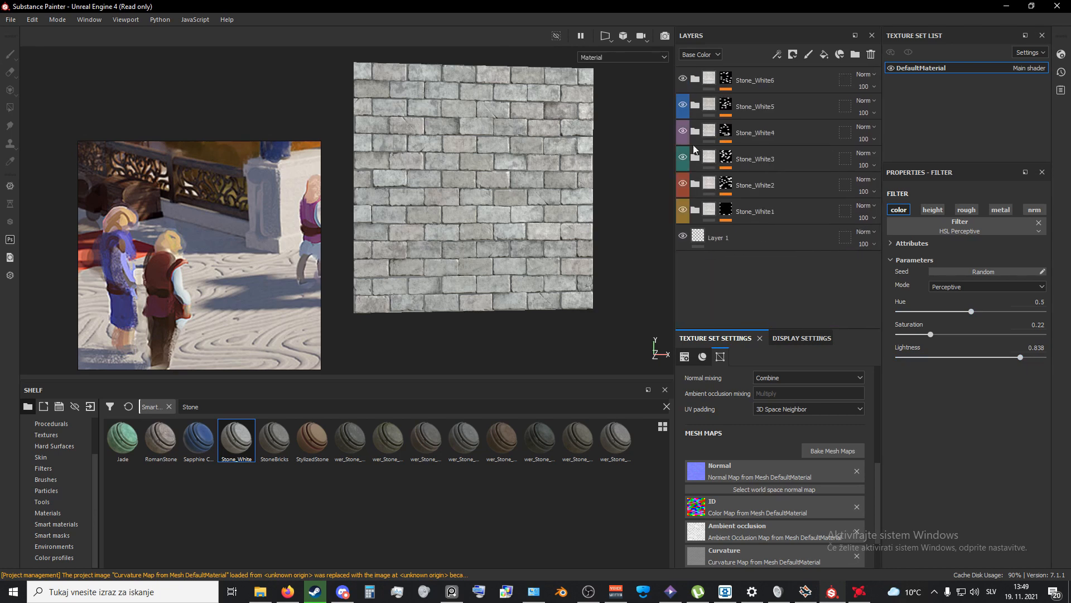
# Step: Set the Lightness of the HSL Perceptive filter in the Stone_White4 folder to about 0.927 and collapse the folder
pyautogui.click(682, 133)
pyautogui.click(695, 133)
pyautogui.scroll(-2, 847, 289)
pyautogui.scroll(-2, 847, 290)
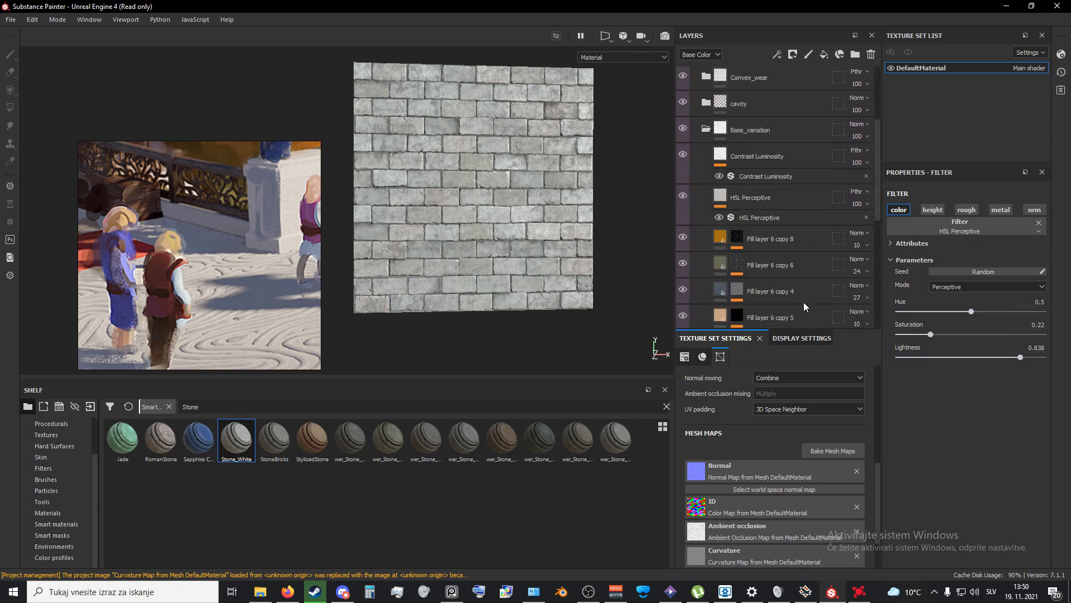
pyautogui.click(760, 217)
pyautogui.moveTo(1021, 357)
pyautogui.mouseDown()
pyautogui.moveTo(970, 356)
pyautogui.moveTo(1048, 358)
pyautogui.moveTo(1032, 357)
pyautogui.mouseUp()
pyautogui.scroll(4, 761, 311)
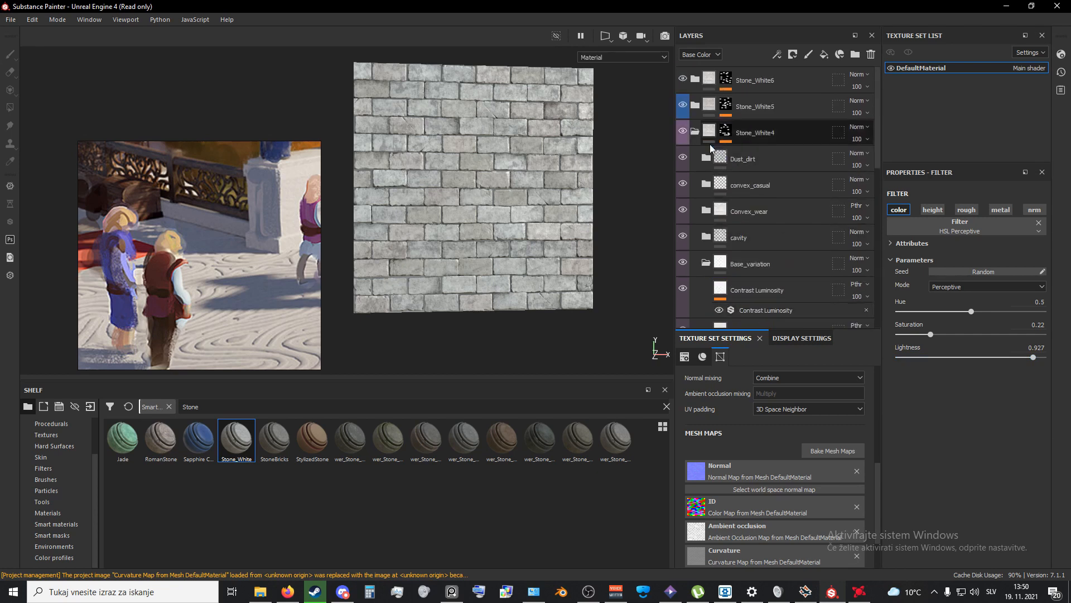
pyautogui.click(695, 132)
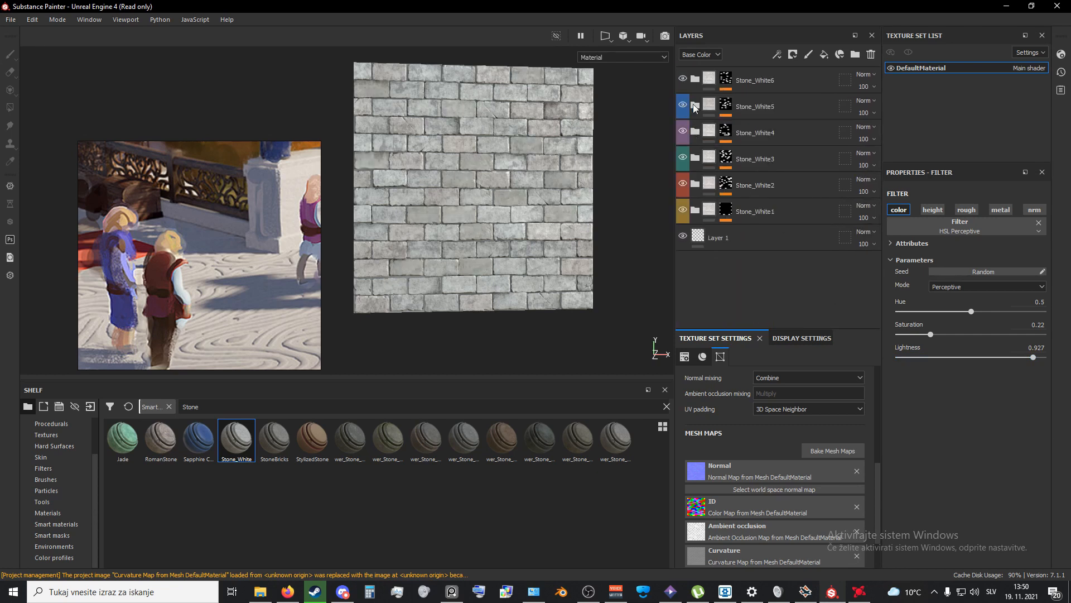
# Step: Set the Lightness of the HSL Perceptive filter in the Stone_White5 folder to about 0.911
pyautogui.click(705, 105)
pyautogui.click(694, 108)
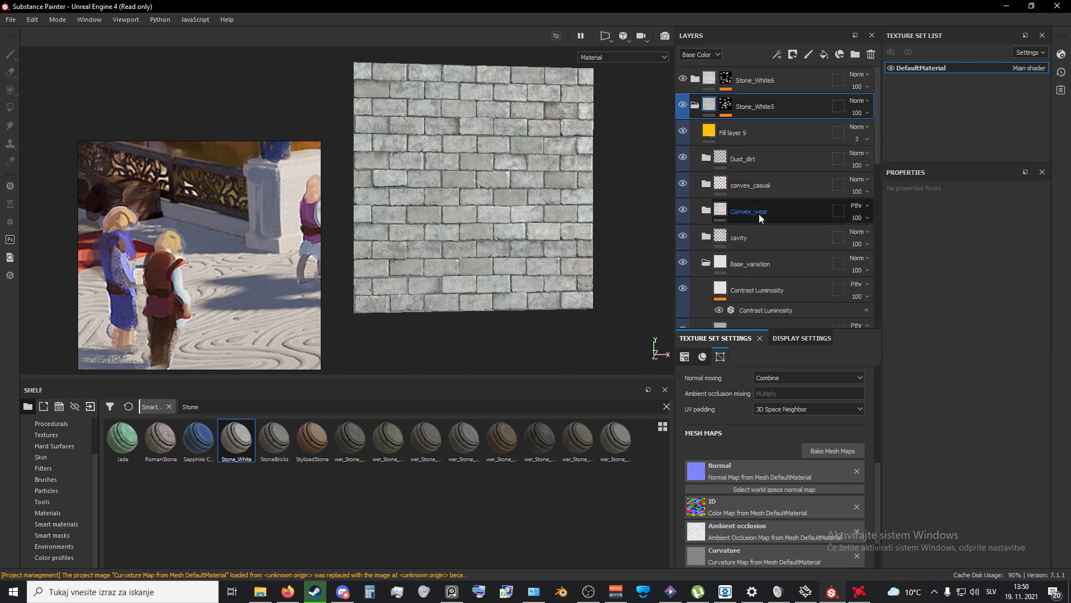
pyautogui.scroll(-2, 801, 235)
pyautogui.scroll(-1, 801, 236)
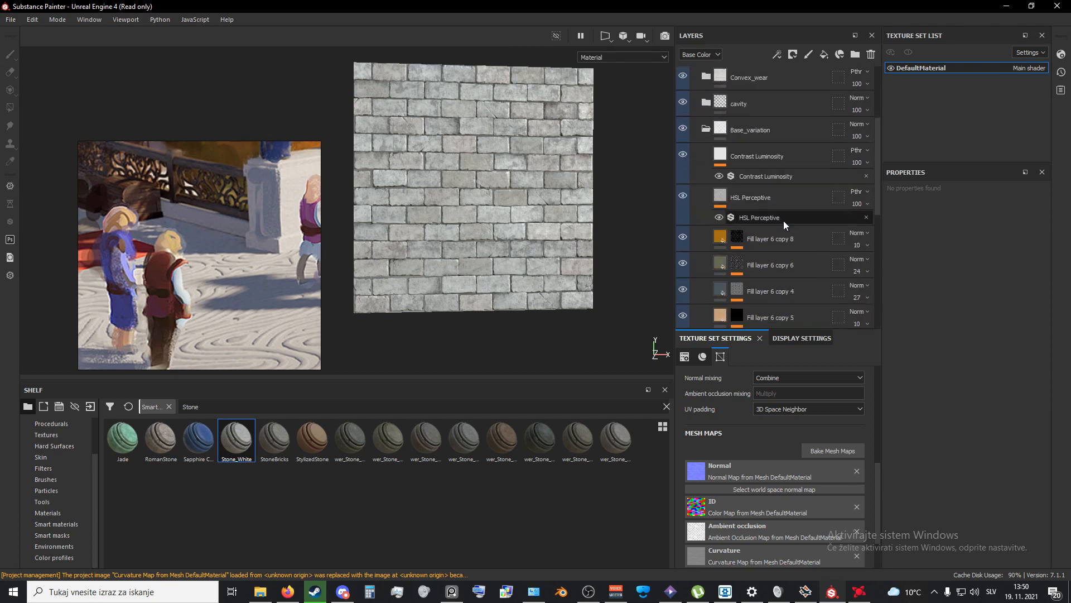
pyautogui.click(783, 218)
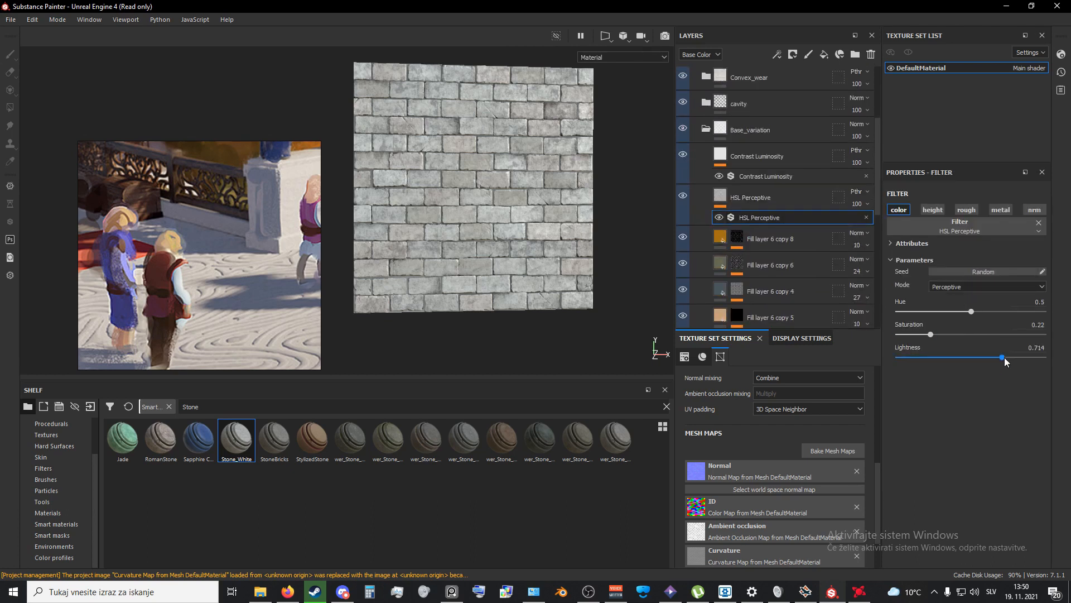
pyautogui.moveTo(1007, 357)
pyautogui.mouseDown()
pyautogui.moveTo(1032, 355)
pyautogui.moveTo(1010, 356)
pyautogui.mouseUp()
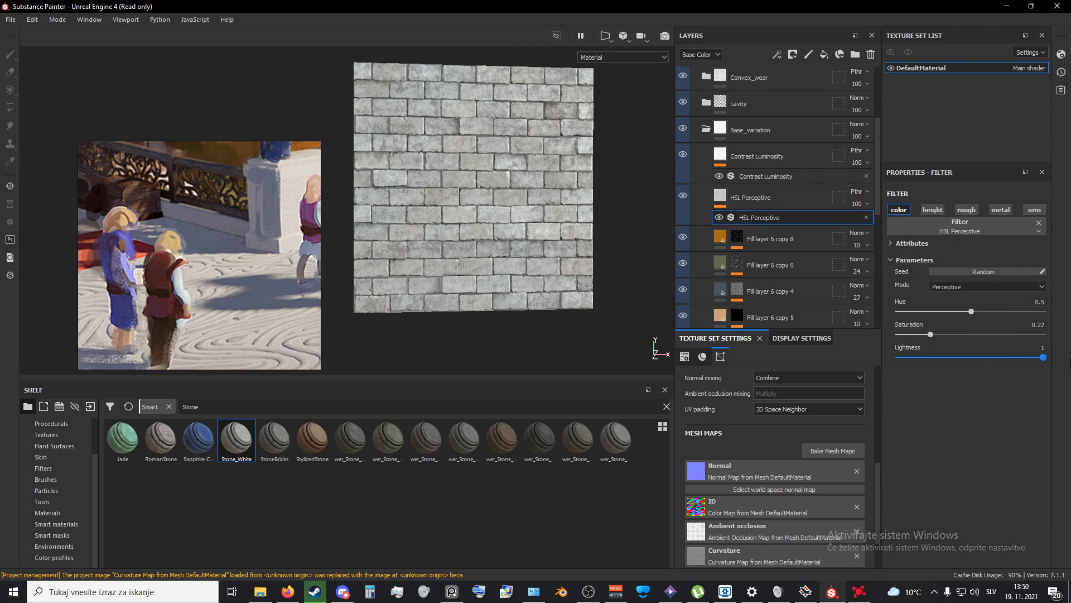
pyautogui.moveTo(1033, 363); pyautogui.dragTo(1029, 362)
# Step: Compare the brick wall's brightness and colour with the pedestal and paving in the painted reference at several distances
pyautogui.moveTo(509, 230); pyautogui.dragTo(495, 293, button='middle')
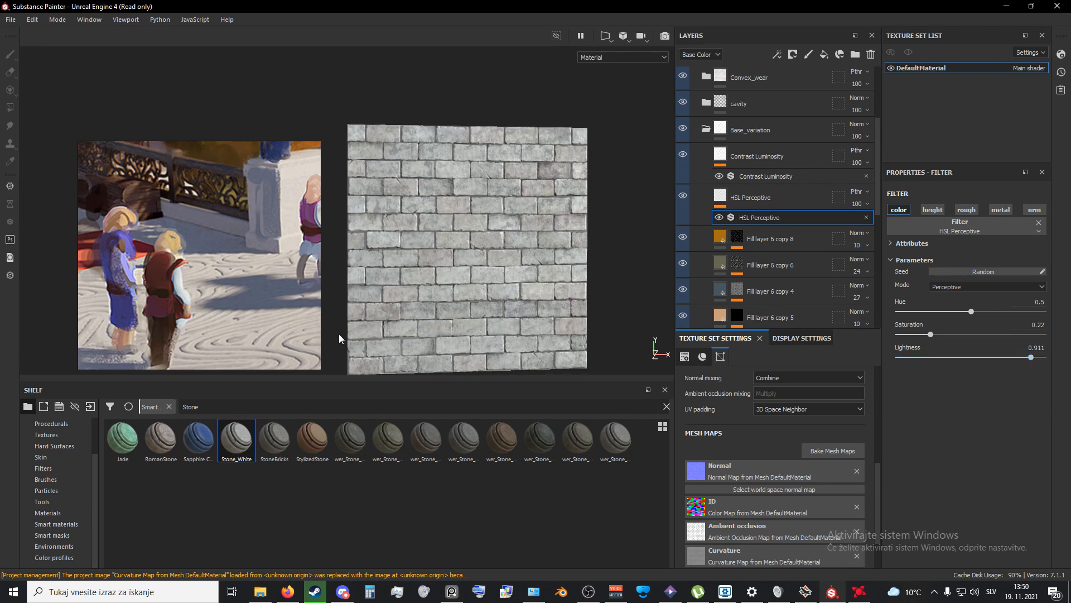
pyautogui.scroll(5, 310, 212)
pyautogui.moveTo(279, 210)
pyautogui.mouseDown(button='middle')
pyautogui.moveTo(195, 210)
pyautogui.moveTo(233, 303)
pyautogui.moveTo(261, 306)
pyautogui.moveTo(211, 285)
pyautogui.mouseUp(button='middle')
pyautogui.scroll(-7, 262, 306)
pyautogui.click(448, 324)
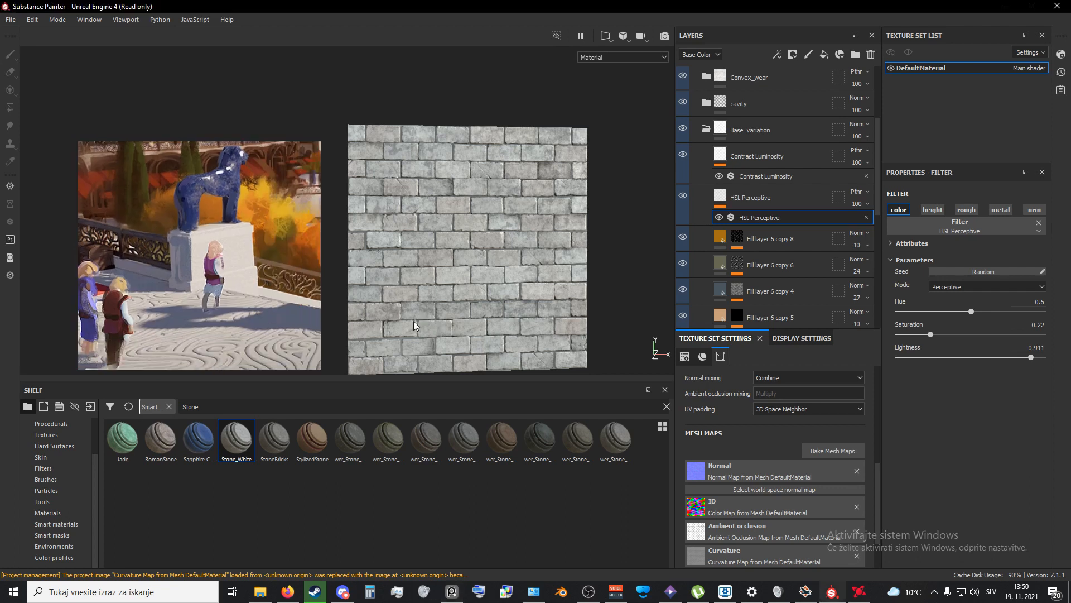
pyautogui.moveTo(379, 337)
pyautogui.keyDown('alt'); pyautogui.mouseDown(button='middle')
pyautogui.moveTo(438, 280)
pyautogui.moveTo(334, 292)
pyautogui.moveTo(359, 315)
pyautogui.mouseUp(button='middle'); pyautogui.keyUp('alt')
pyautogui.scroll(-3, 403, 320)
pyautogui.scroll(-3, 449, 327)
pyautogui.scroll(-2, 458, 328)
pyautogui.moveTo(314, 287); pyautogui.dragTo(317, 285, button='middle')
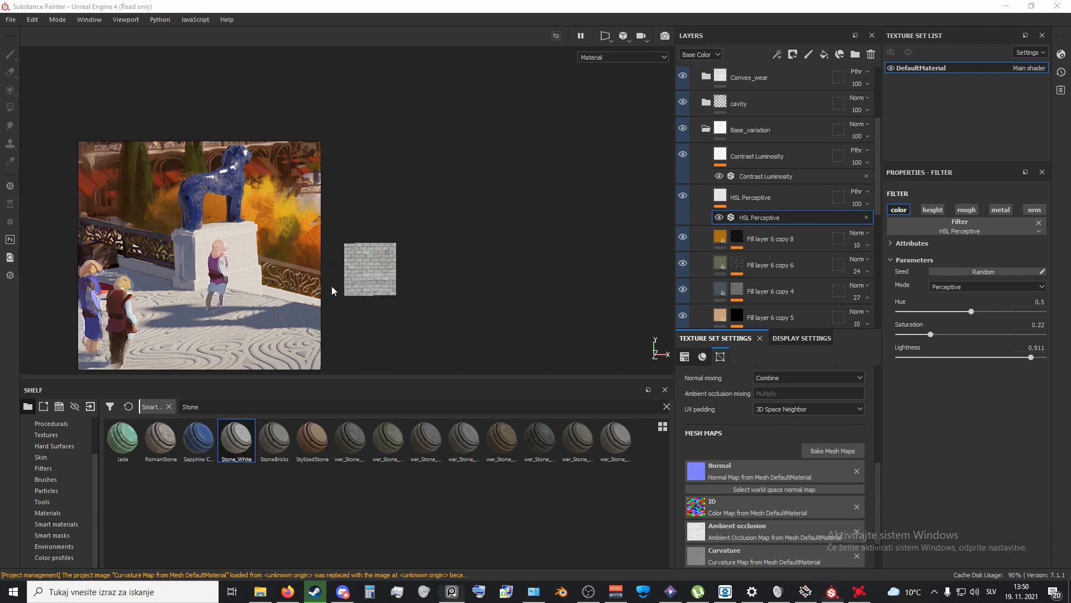
pyautogui.click(380, 278)
pyautogui.keyDown('alt'); pyautogui.moveTo(392, 296); pyautogui.dragTo(370, 267, button='middle'); pyautogui.keyUp('alt')
pyautogui.moveTo(256, 267)
pyautogui.mouseDown(button='middle')
pyautogui.moveTo(326, 155)
pyautogui.moveTo(165, 253)
pyautogui.moveTo(195, 233)
pyautogui.mouseUp(button='middle')
pyautogui.scroll(-3, 393, 286)
pyautogui.scroll(5, 350, 243)
pyautogui.scroll(8, 351, 244)
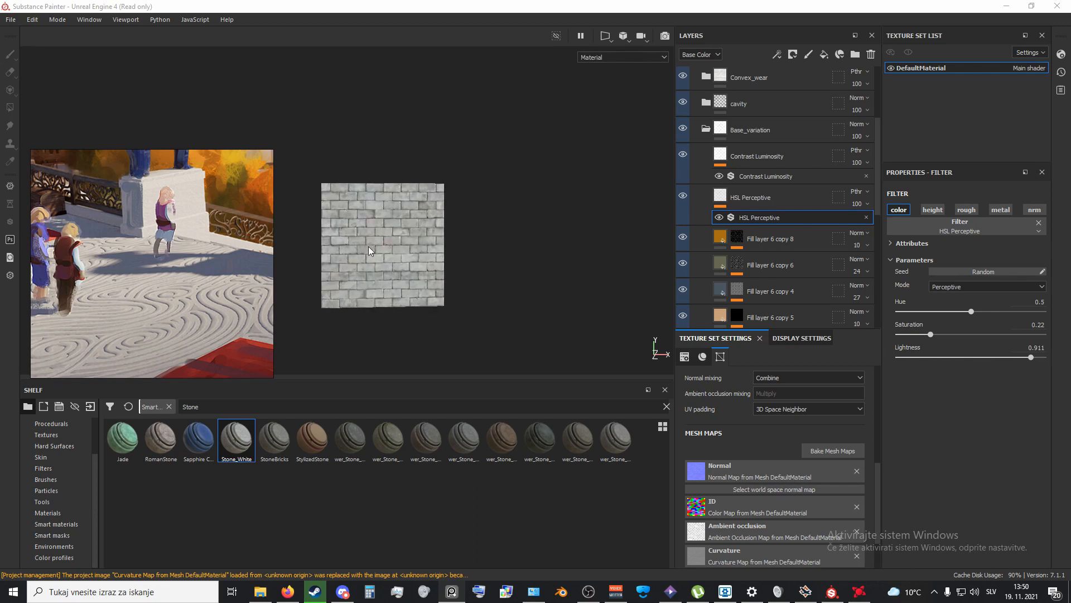
pyautogui.moveTo(327, 257)
pyautogui.keyDown('alt'); pyautogui.mouseDown(button='middle')
pyautogui.moveTo(428, 243)
pyautogui.moveTo(395, 238)
pyautogui.mouseUp(button='middle'); pyautogui.keyUp('alt')
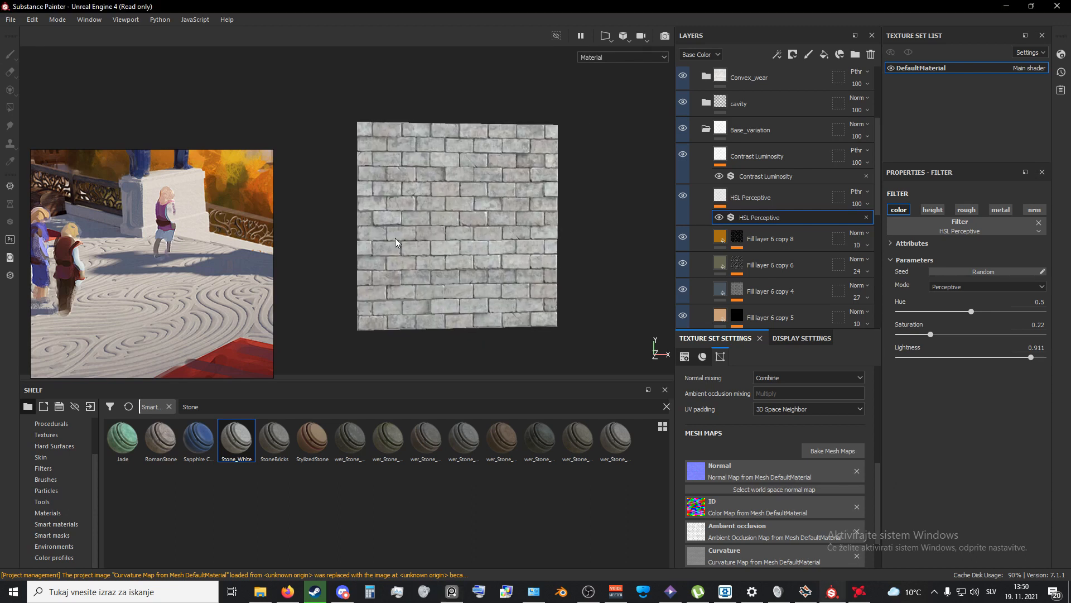
pyautogui.scroll(3, 350, 288)
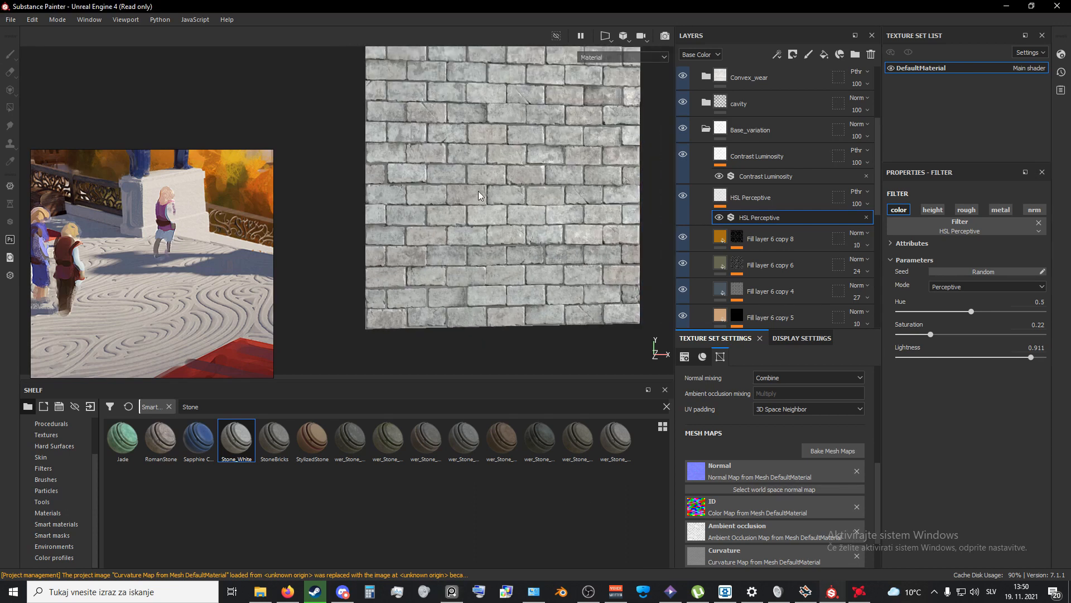
pyautogui.keyDown('alt'); pyautogui.moveTo(434, 258); pyautogui.dragTo(441, 291); pyautogui.keyUp('alt')
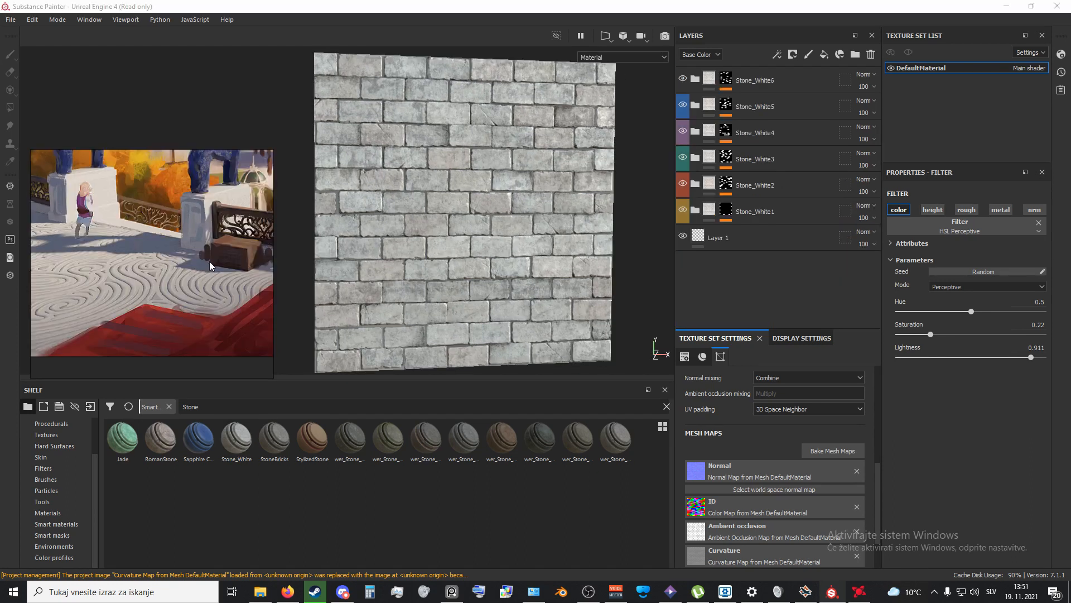
# Step: Examine the stone blocks and joints in the stairway reference photo and compare them with the wall's bricks and mortar gaps up close
pyautogui.scroll(-3, 189, 280)
pyautogui.scroll(5, 121, 286)
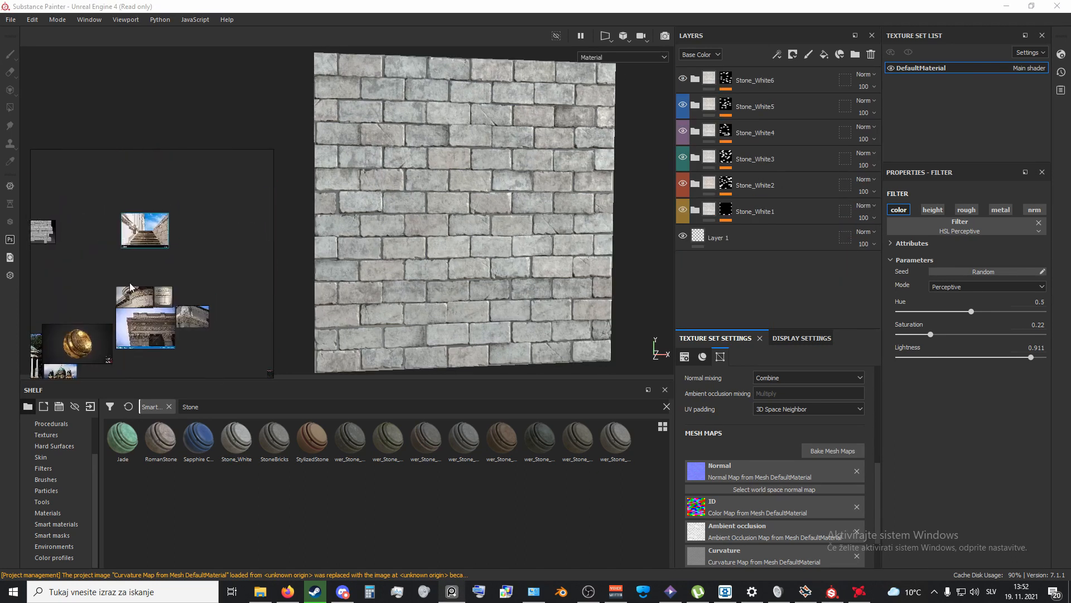
pyautogui.moveTo(242, 271)
pyautogui.mouseDown(button='middle')
pyautogui.moveTo(61, 264)
pyautogui.moveTo(209, 271)
pyautogui.moveTo(61, 280)
pyautogui.mouseUp(button='middle')
pyautogui.scroll(2, 120, 271)
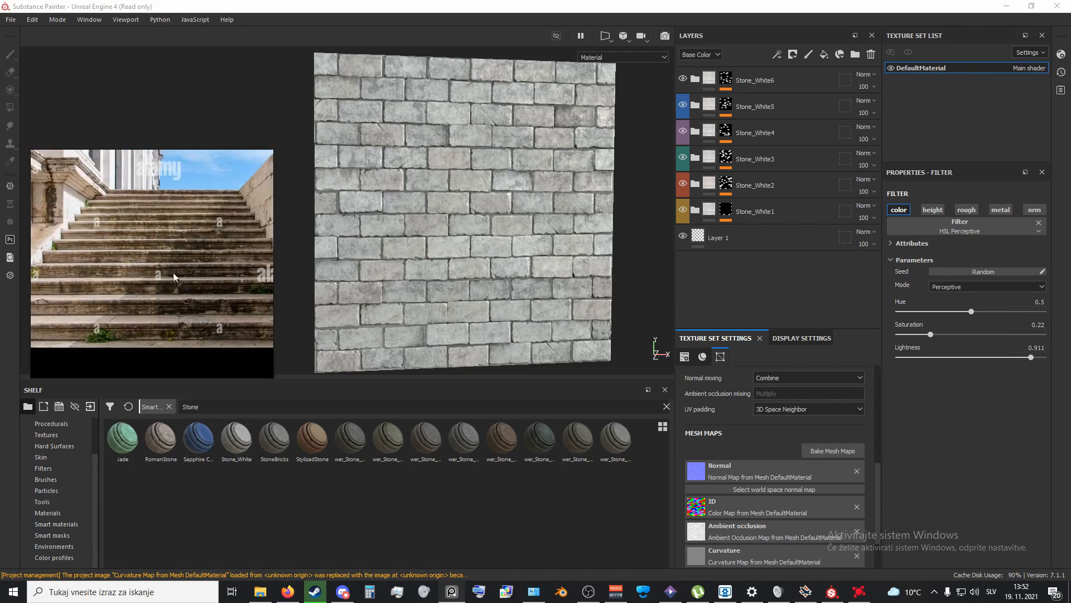
pyautogui.moveTo(173, 273); pyautogui.dragTo(72, 270, button='middle')
pyautogui.scroll(2, 162, 256)
pyautogui.moveTo(249, 259); pyautogui.dragTo(165, 248, button='middle')
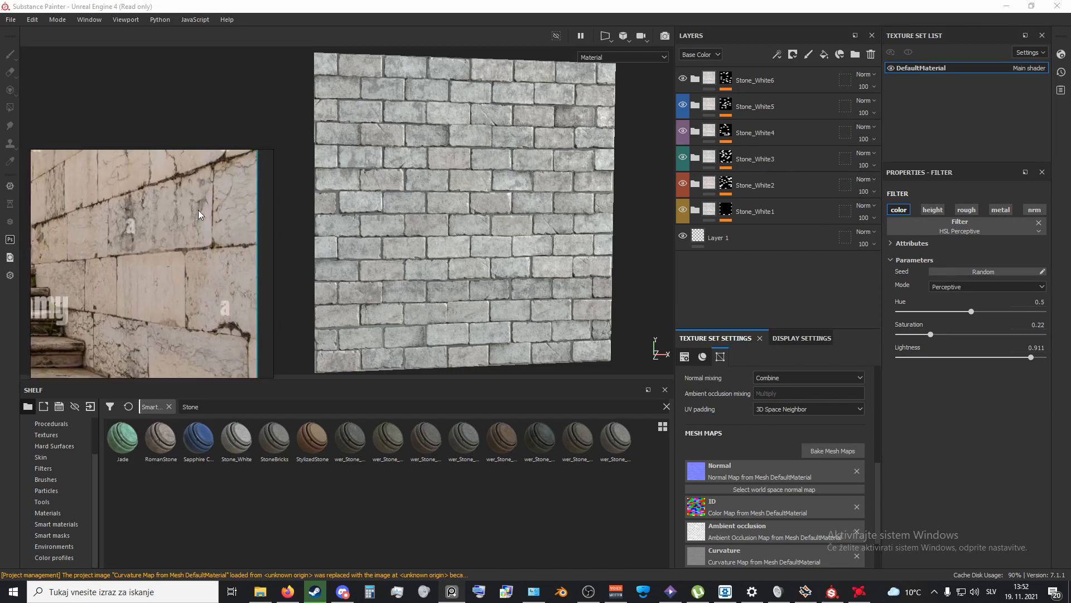
pyautogui.moveTo(199, 210); pyautogui.dragTo(138, 306, button='middle')
pyautogui.scroll(2, 169, 288)
pyautogui.scroll(-1, 237, 280)
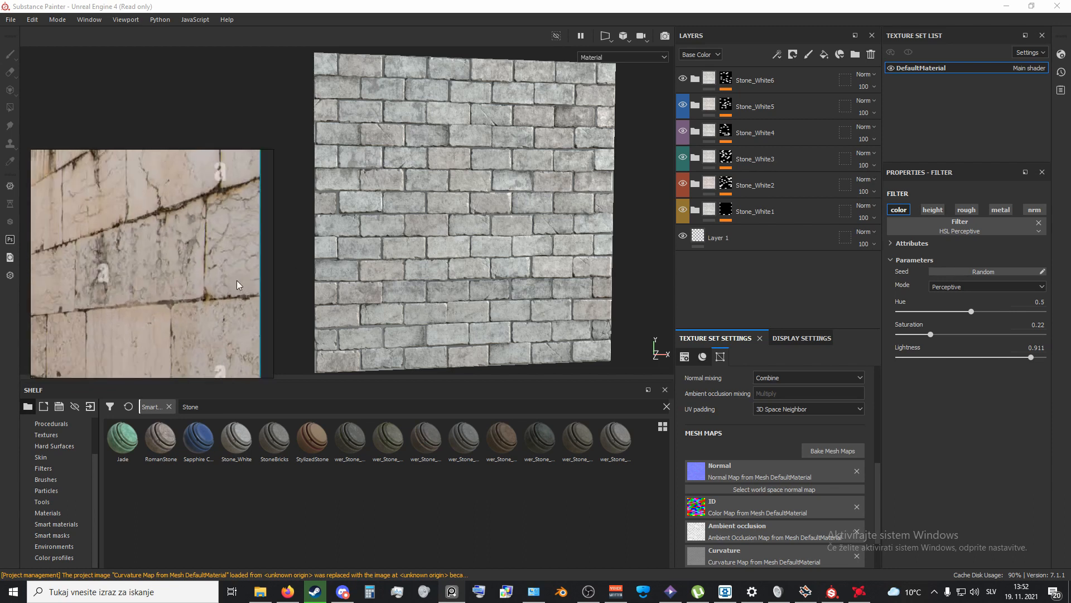
pyautogui.scroll(6, 407, 270)
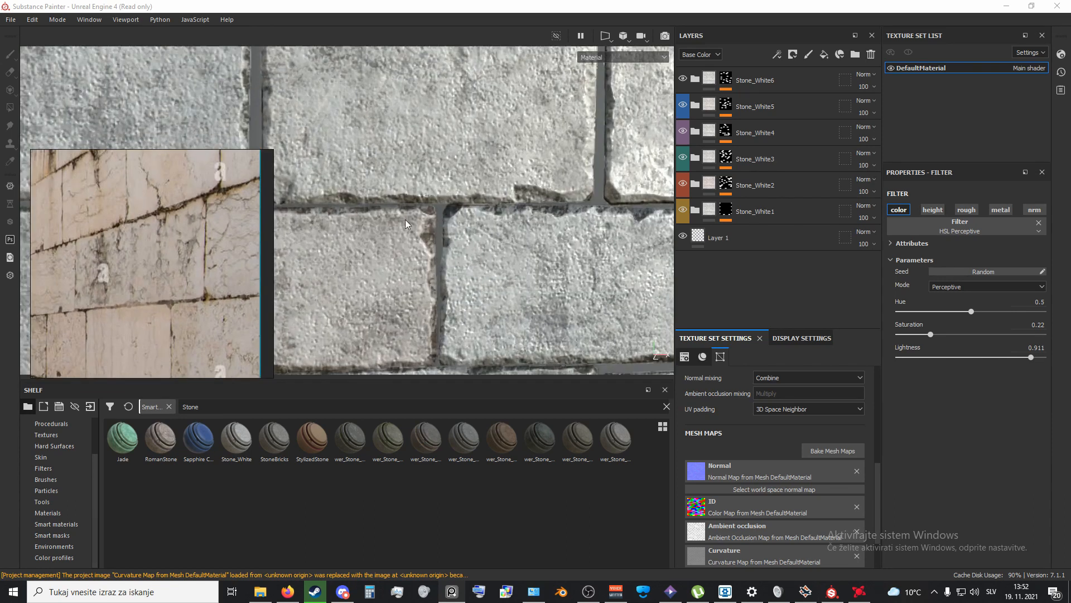
pyautogui.keyDown('alt'); pyautogui.moveTo(352, 219); pyautogui.dragTo(530, 258, button='middle'); pyautogui.keyUp('alt')
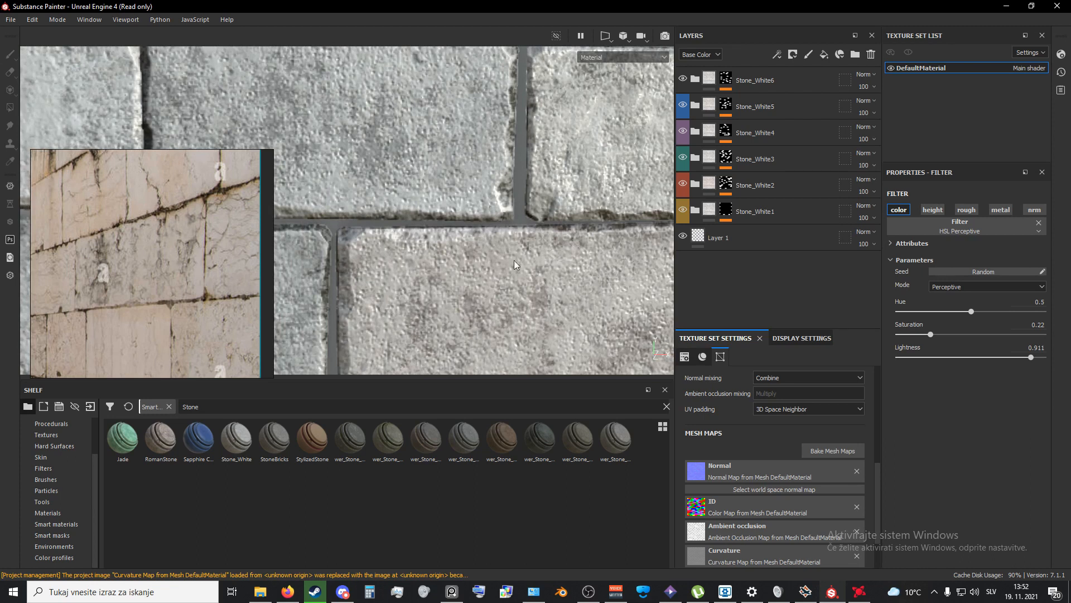
pyautogui.scroll(-5, 514, 260)
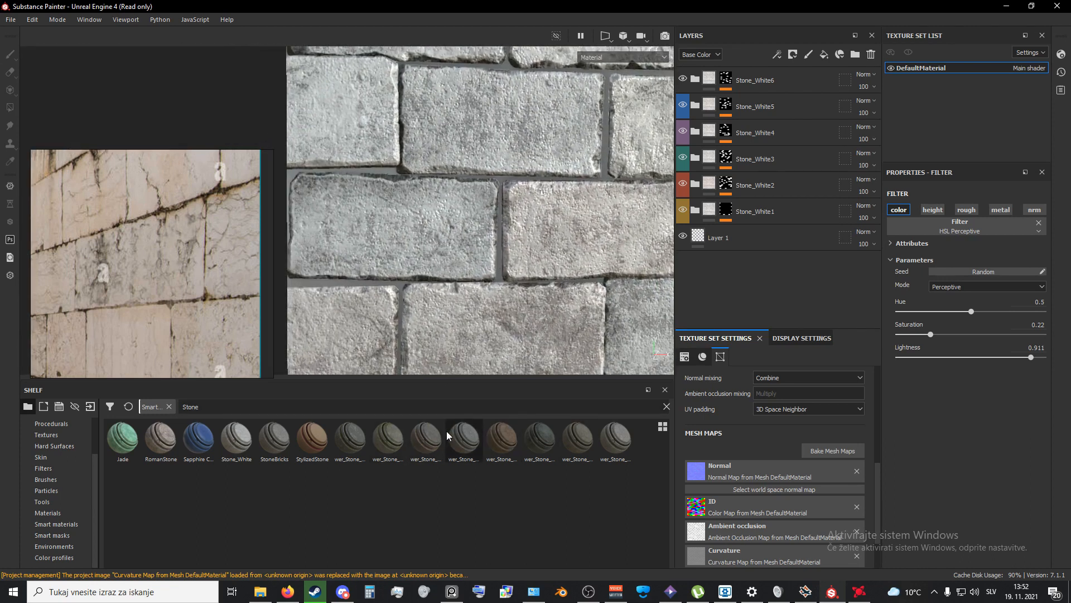
# Step: Apply the wer_Stone_008 smart material to the black ID colour covering the mortar gaps between the bricks
pyautogui.moveTo(622, 442)
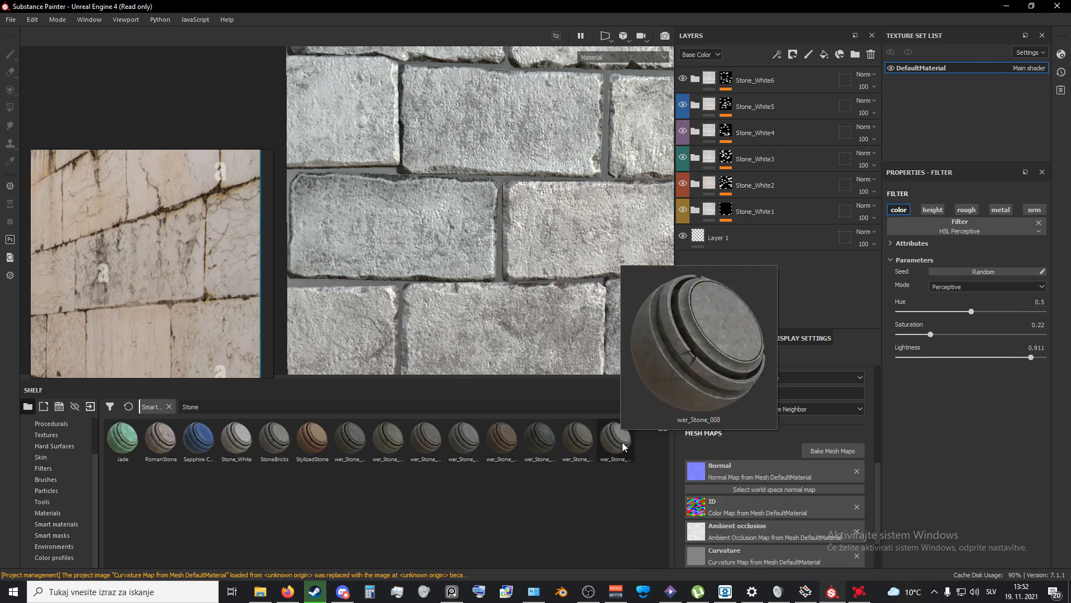
pyautogui.moveTo(621, 442); pyautogui.dragTo(302, 283)
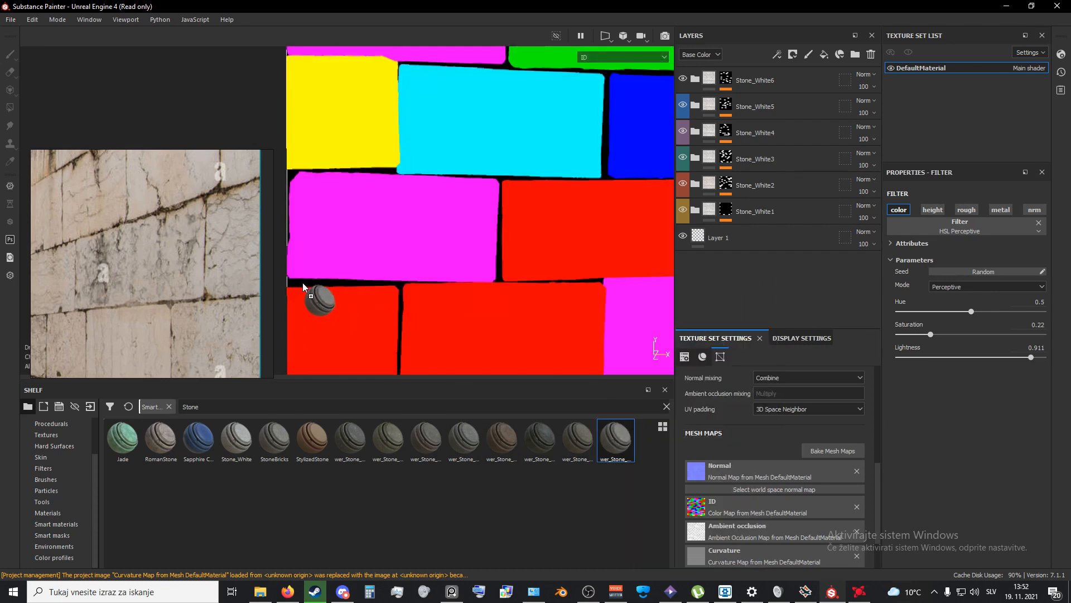
pyautogui.moveTo(302, 283); pyautogui.dragTo(302, 282)
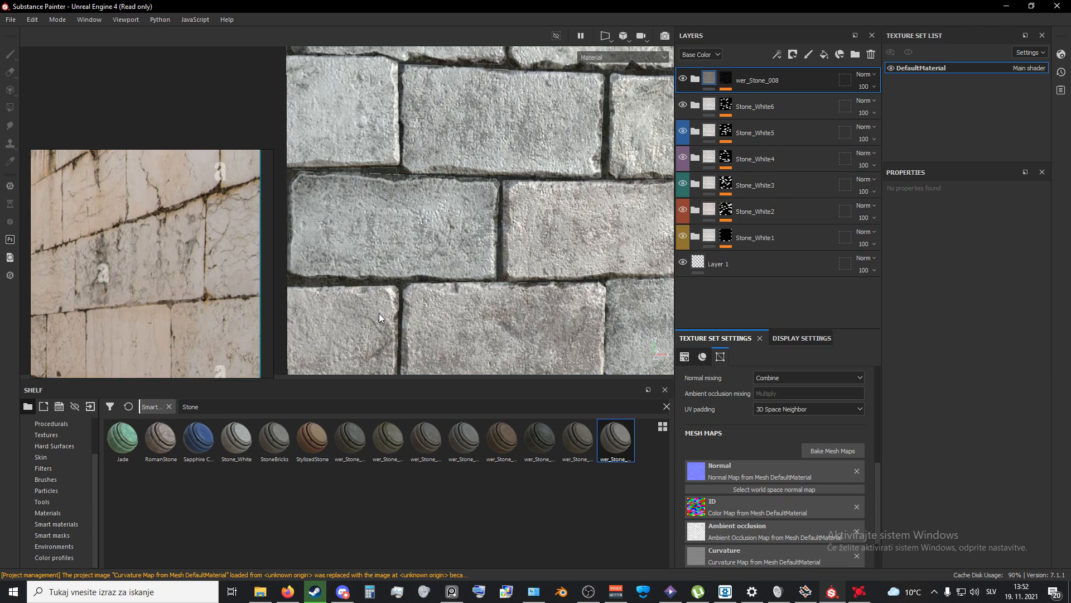
pyautogui.keyDown('alt'); pyautogui.moveTo(379, 313); pyautogui.dragTo(488, 306); pyautogui.keyUp('alt')
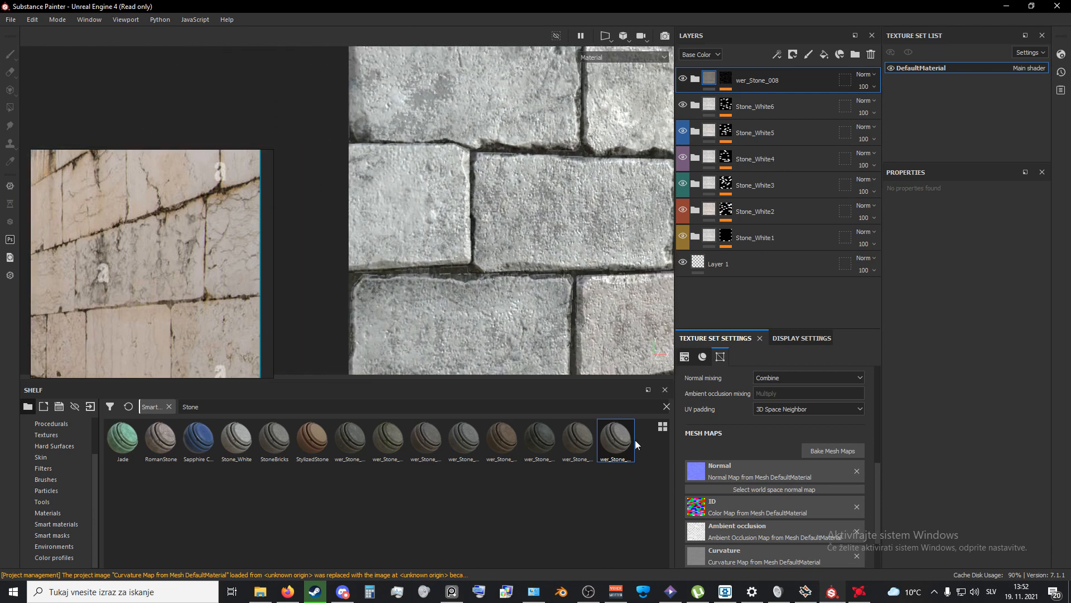
pyautogui.moveTo(628, 440); pyautogui.dragTo(451, 320)
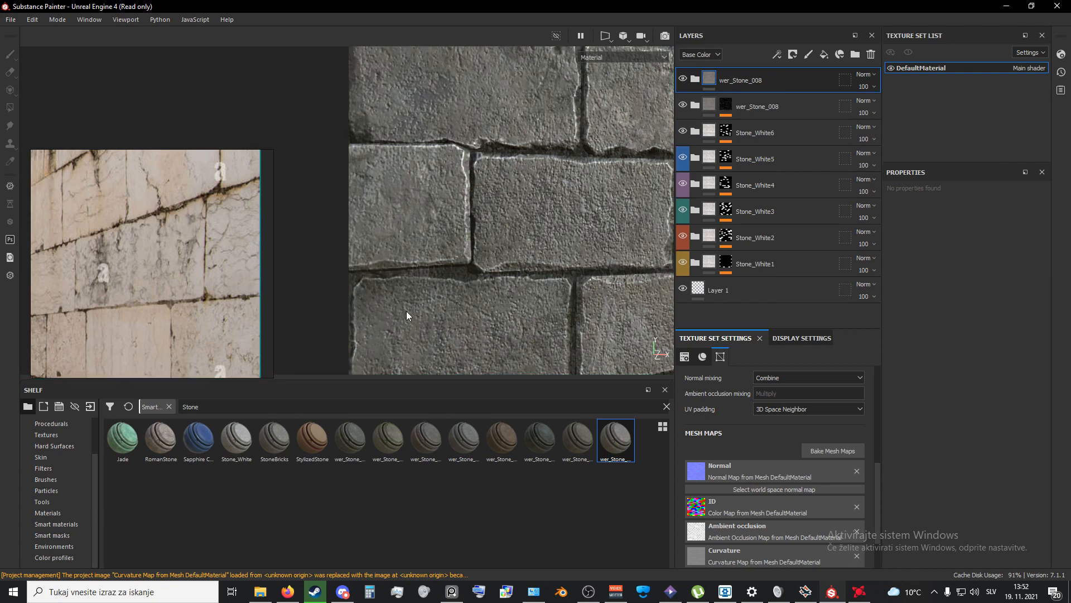
pyautogui.moveTo(483, 330); pyautogui.dragTo(467, 300, button='middle')
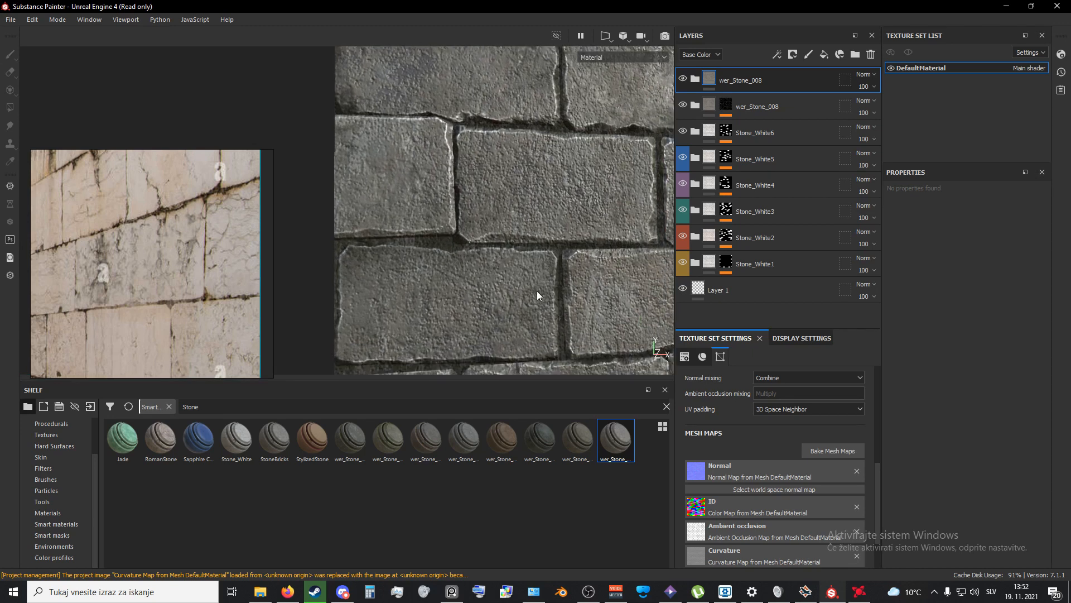
pyautogui.hotkey('ctrl', 'z')
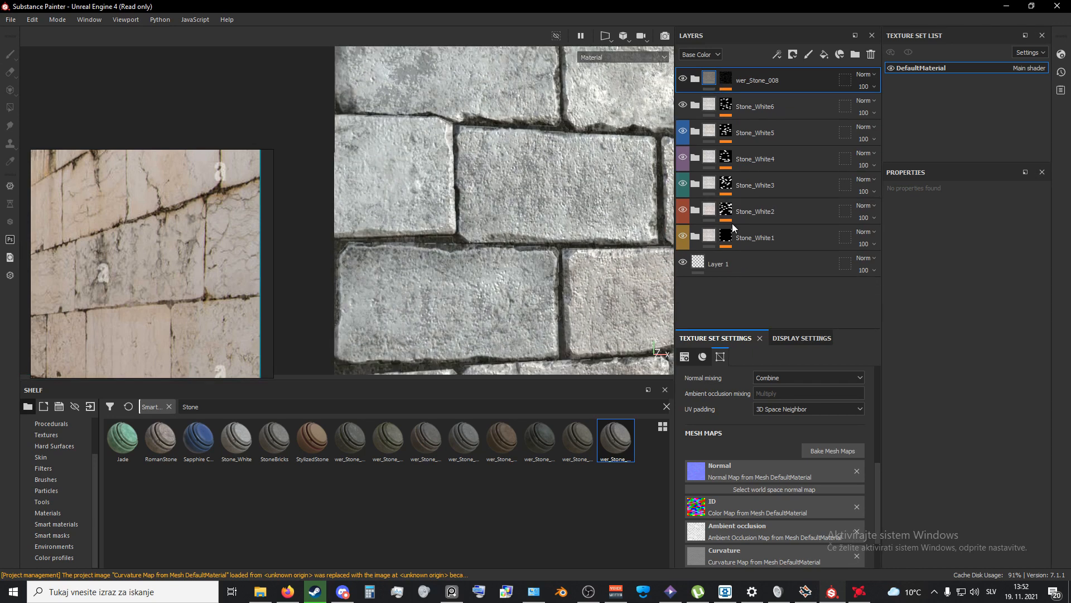
# Step: Set the Luminosity of the Contrast Luminosity filter in the wer_Stone_008 Base_variation folder to 1
pyautogui.click(695, 79)
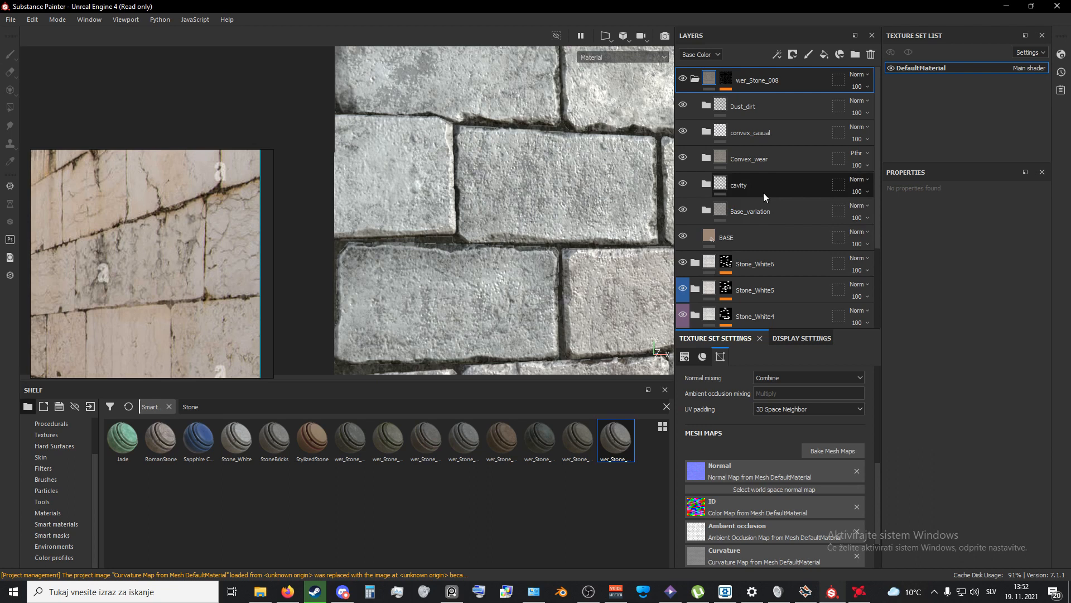
pyautogui.scroll(-2, 764, 192)
pyautogui.click(694, 96)
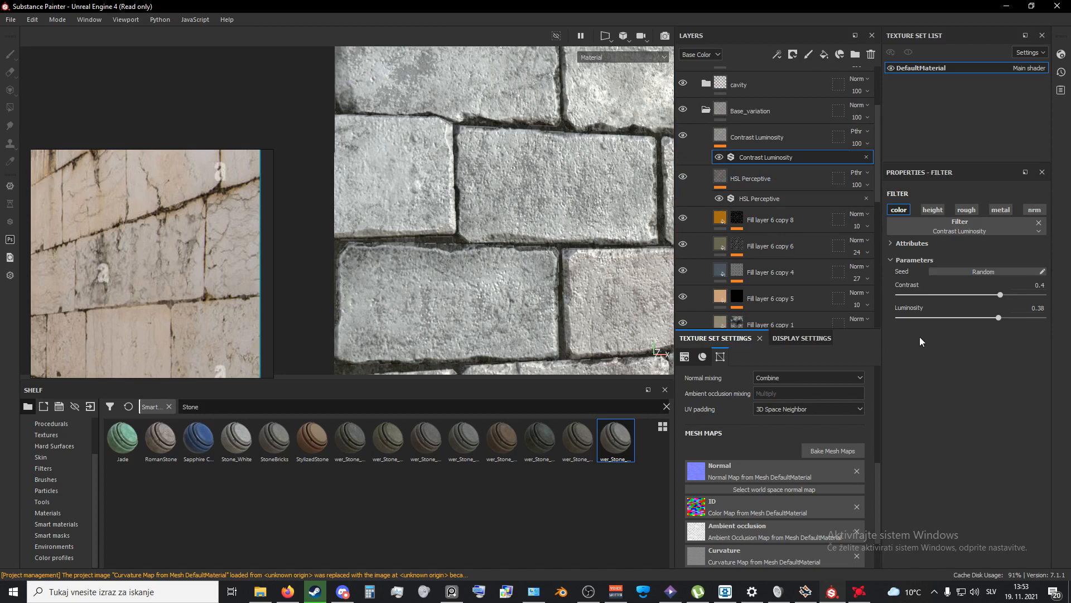
pyautogui.moveTo(998, 317); pyautogui.dragTo(1067, 327)
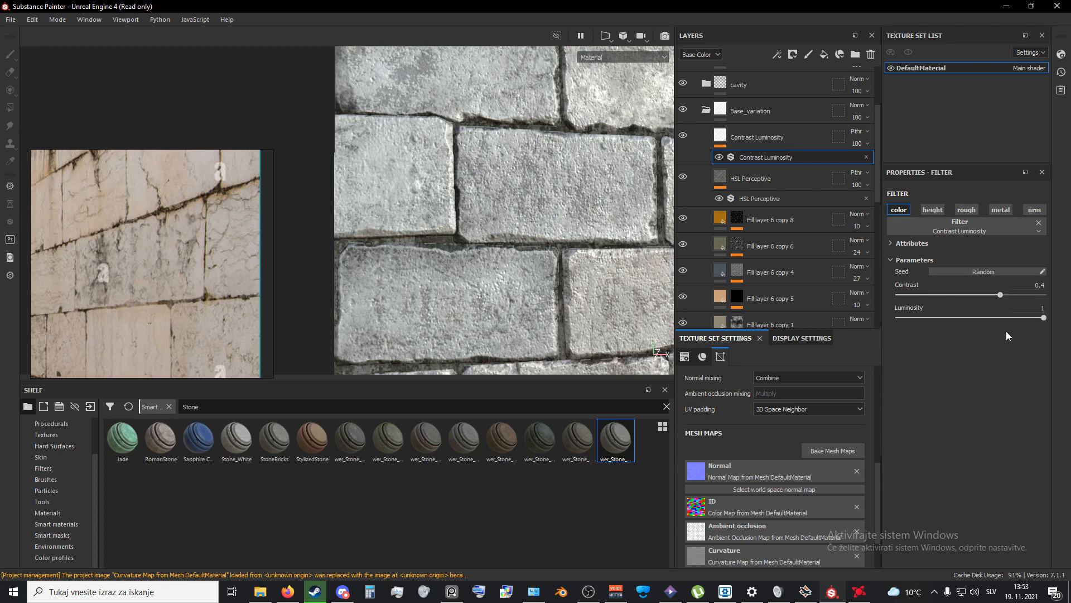
# Step: Set the wer_Stone_008 HSL Perceptive filter's Lightness and Saturation to 1 and its Hue to about 0.784
pyautogui.click(781, 198)
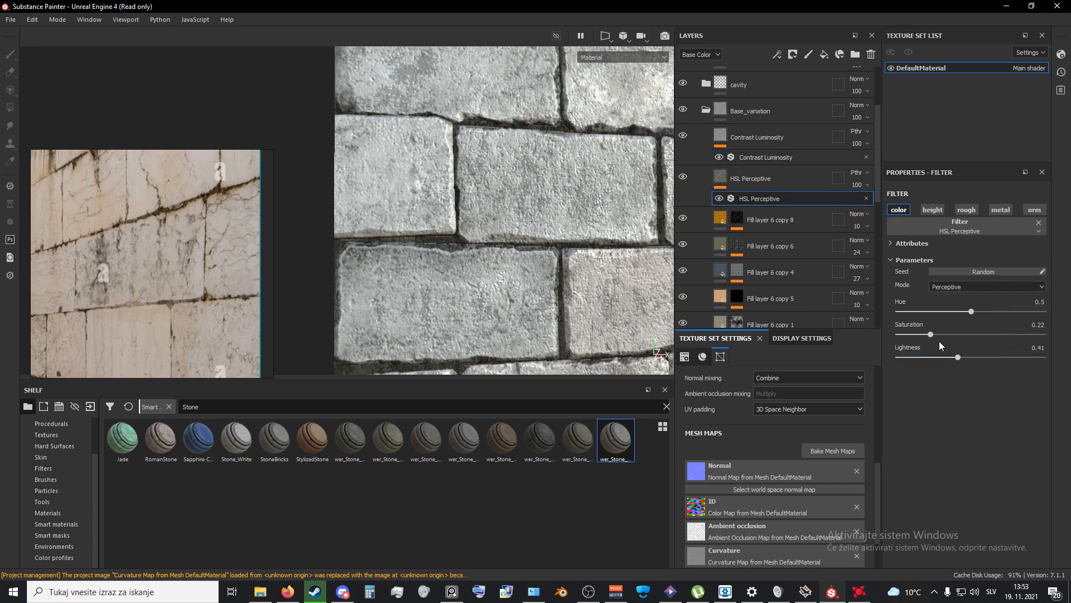
pyautogui.moveTo(956, 358); pyautogui.dragTo(1063, 358)
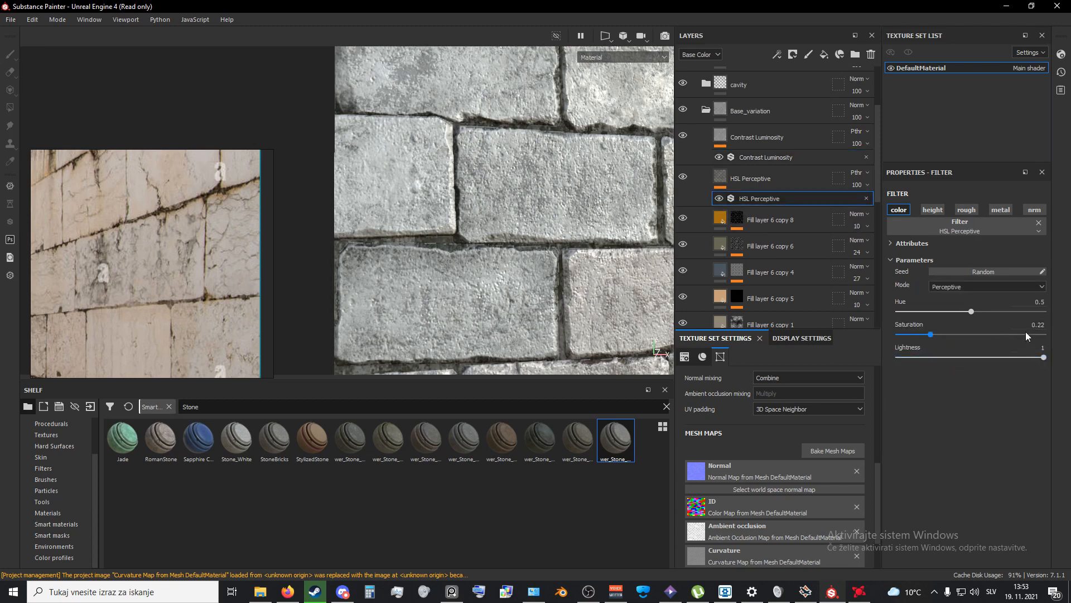
pyautogui.moveTo(930, 334); pyautogui.dragTo(1051, 335)
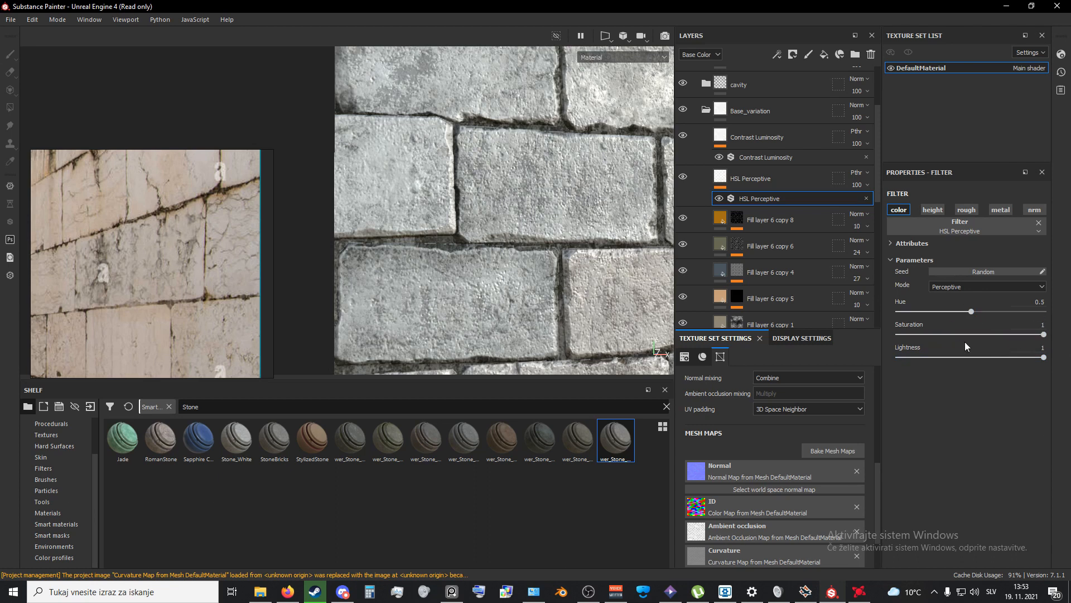
pyautogui.moveTo(971, 310); pyautogui.dragTo(1023, 310)
pyautogui.moveTo(532, 273); pyautogui.dragTo(432, 299, button='middle')
pyautogui.keyDown('alt'); pyautogui.moveTo(432, 299); pyautogui.dragTo(491, 265); pyautogui.keyUp('alt')
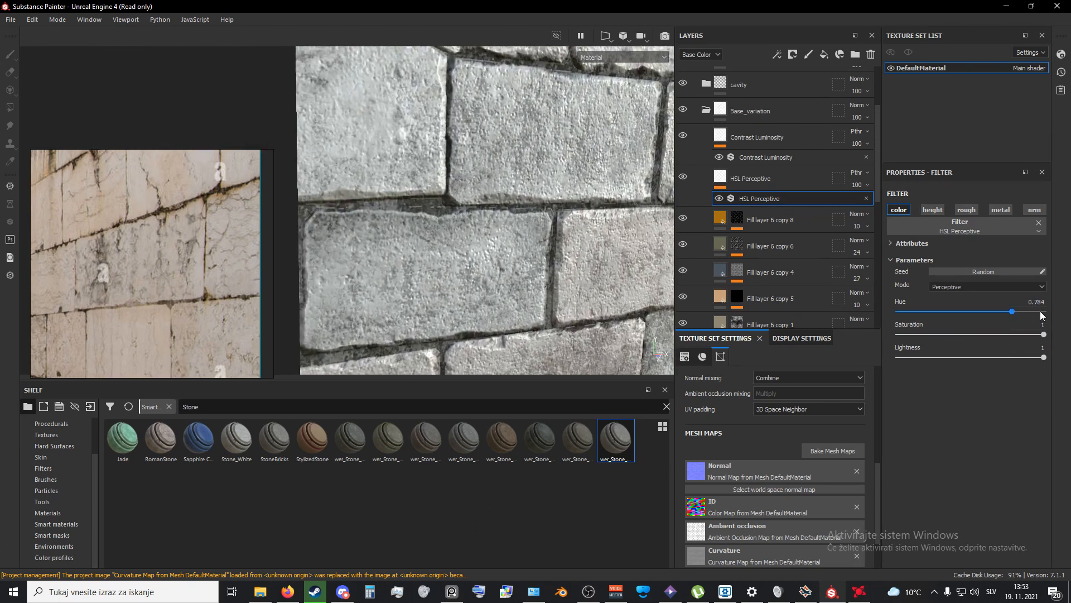
# Step: Try to raise the Saturation of the wer_Stone_008 HSL Perceptive filter to 2 and inspect the mortar gaps
pyautogui.moveTo(1039, 335); pyautogui.dragTo(1045, 333)
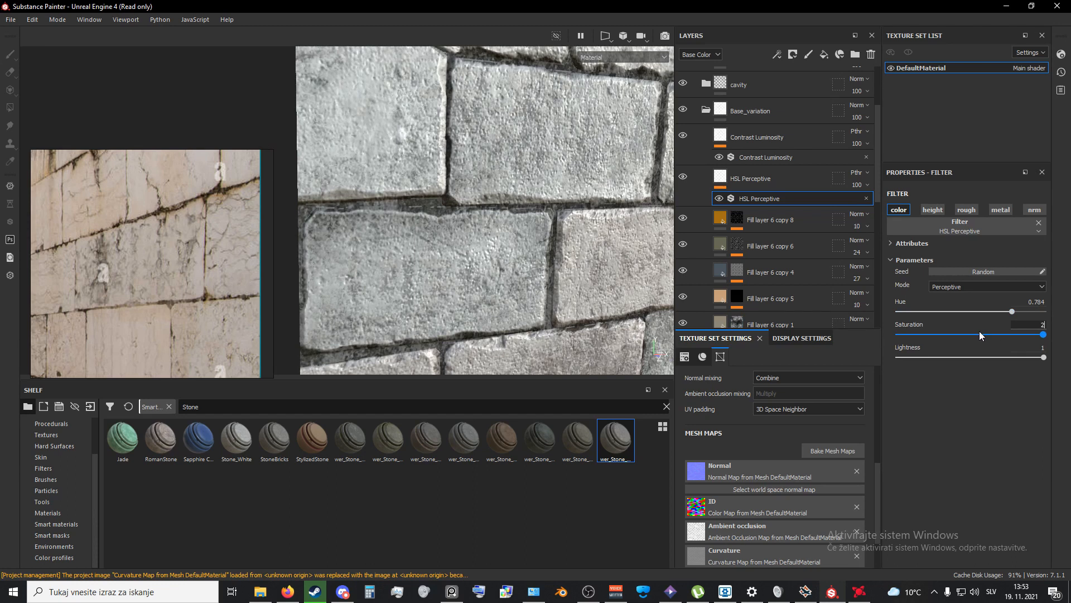
pyautogui.press('Return')
pyautogui.keyDown('alt'); pyautogui.moveTo(459, 220); pyautogui.dragTo(310, 186); pyautogui.keyUp('alt')
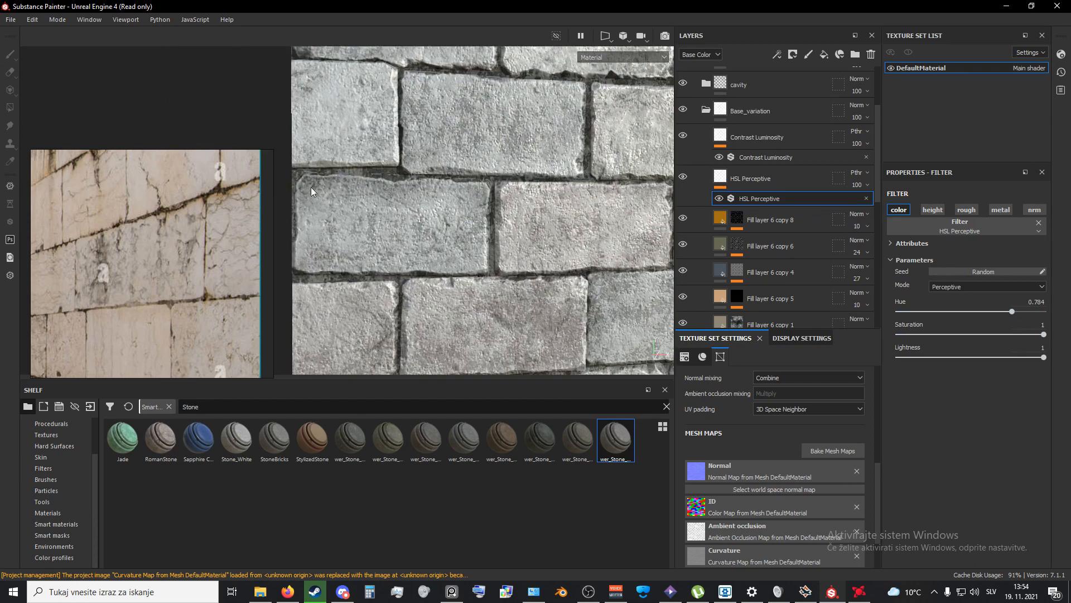
pyautogui.scroll(4, 762, 240)
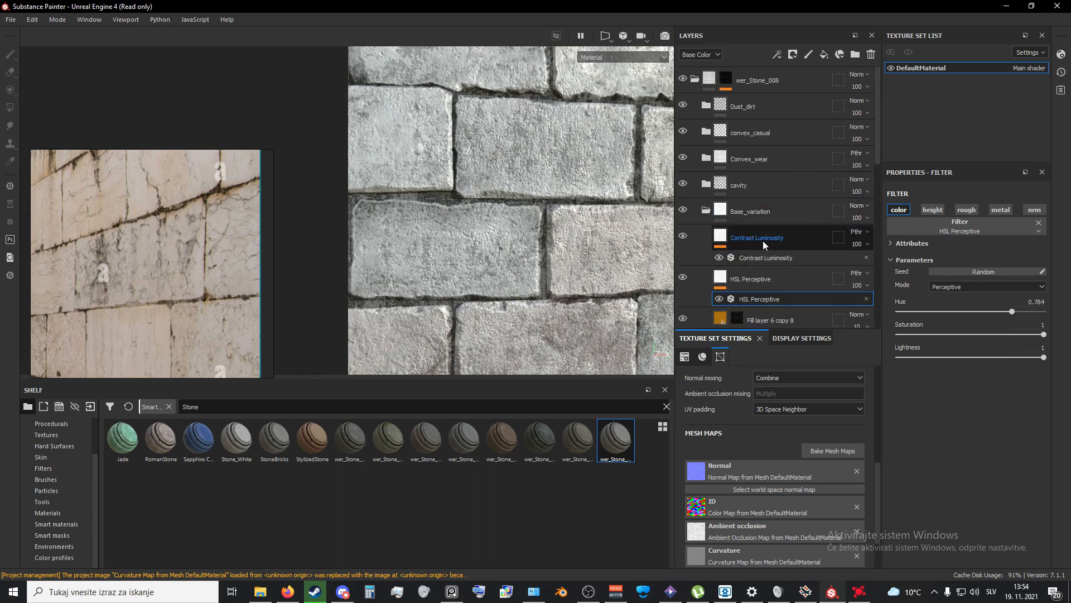
# Step: Add a fill layer with only the color channel enabled and place it above Dust_dirt in the wer_Stone_008 folder
pyautogui.rightClick(762, 240)
pyautogui.press('Escape')
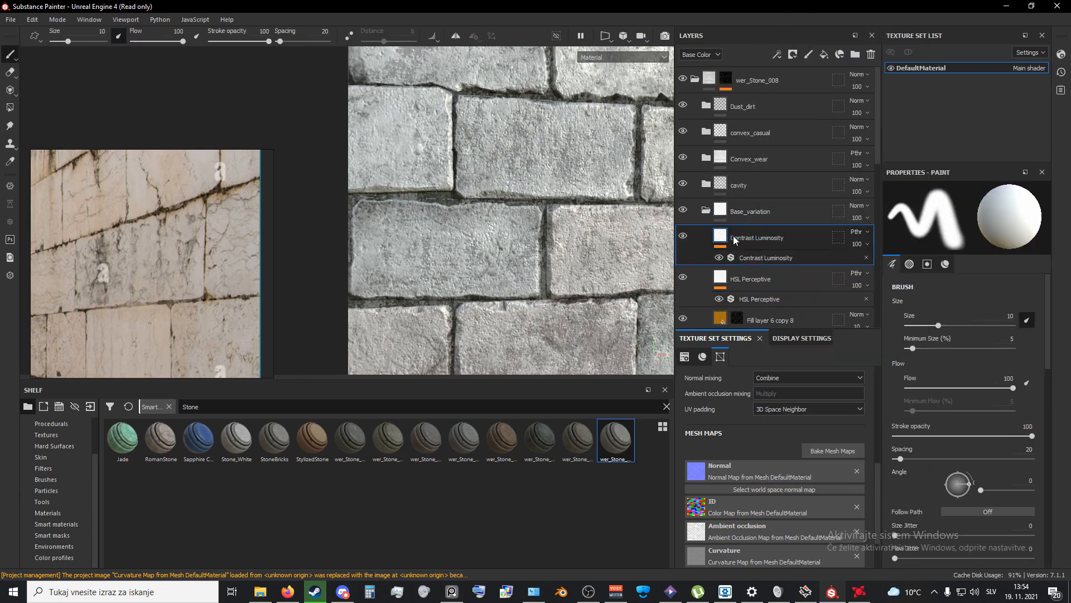
pyautogui.click(824, 57)
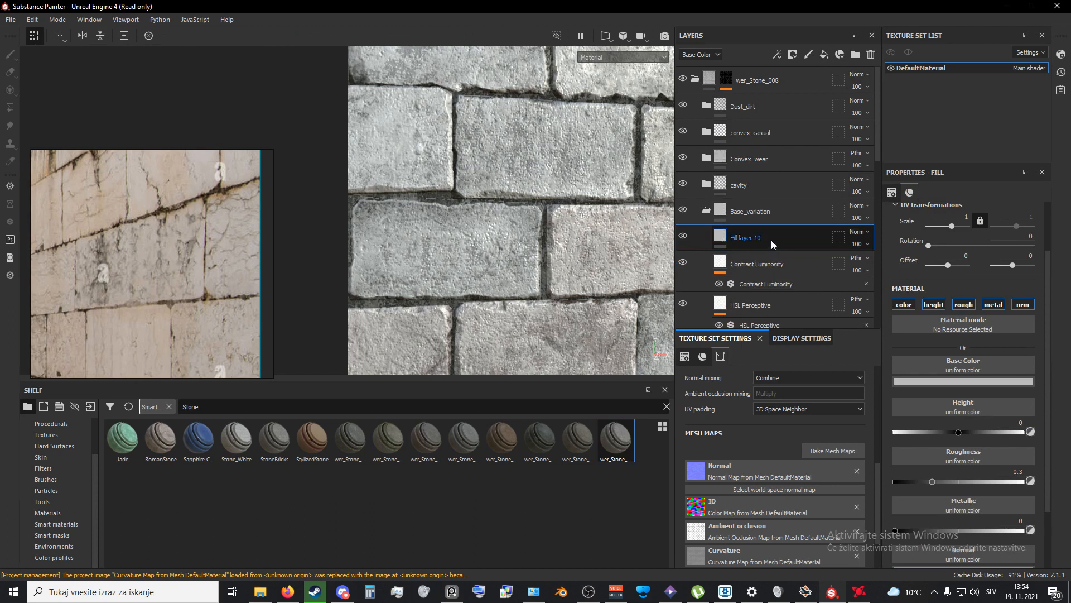
pyautogui.click(934, 305)
pyautogui.click(963, 304)
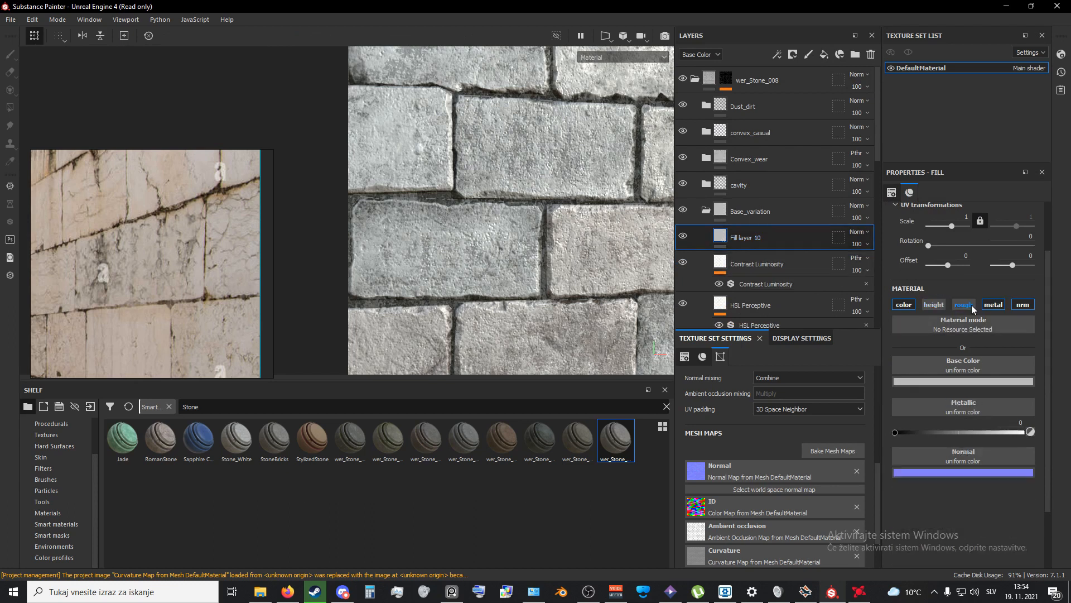
pyautogui.click(1022, 304)
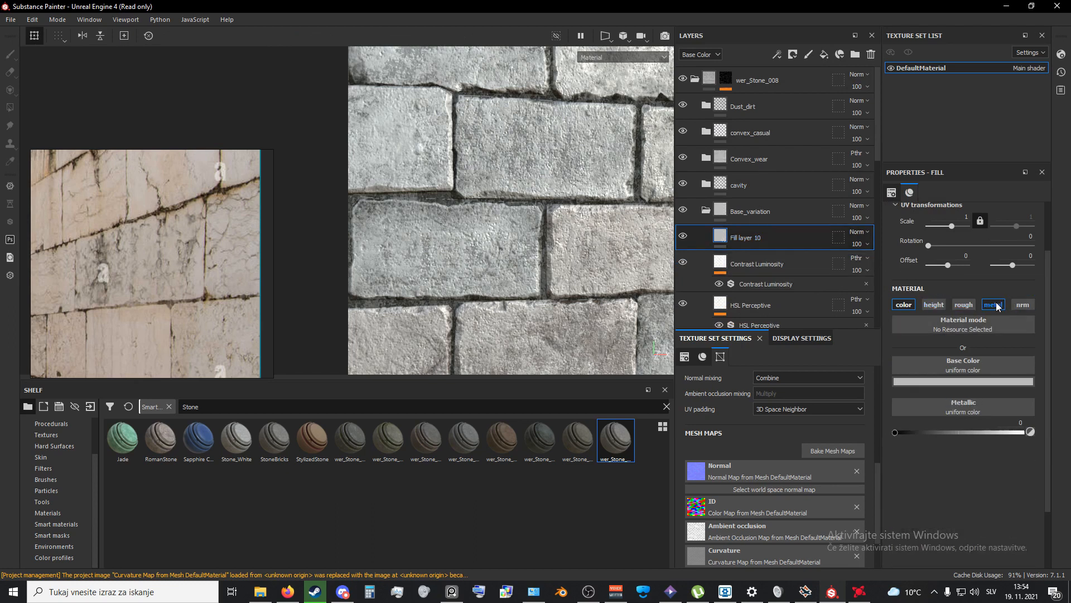
pyautogui.click(993, 305)
pyautogui.moveTo(708, 239); pyautogui.dragTo(773, 95)
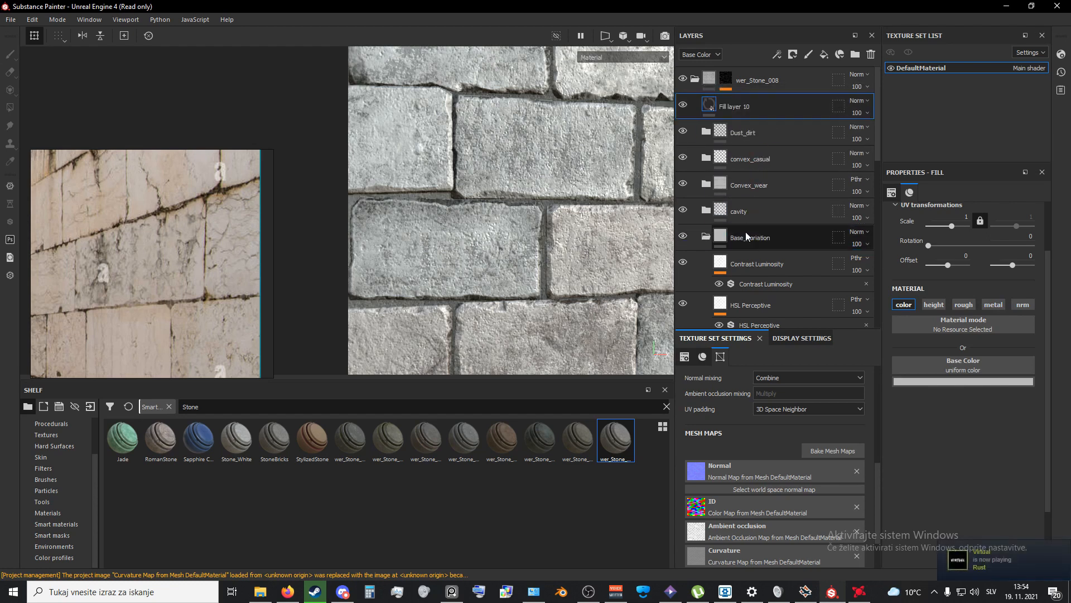
# Step: Set the new fill layer's base color to bright yellow e4ff00
pyautogui.scroll(3, 404, 196)
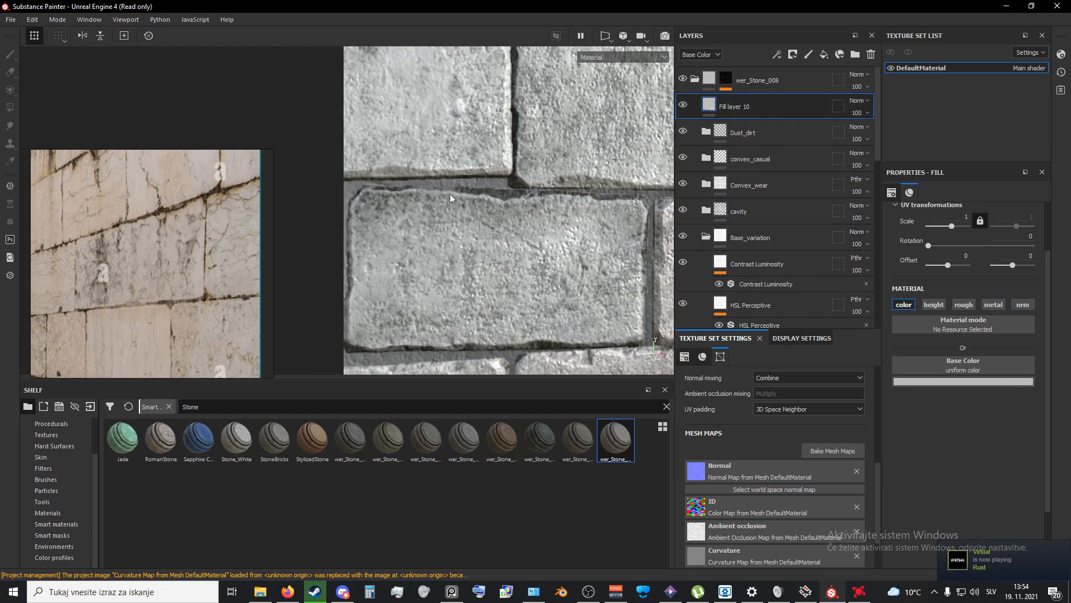
pyautogui.moveTo(881, 135); pyautogui.dragTo(1037, 142)
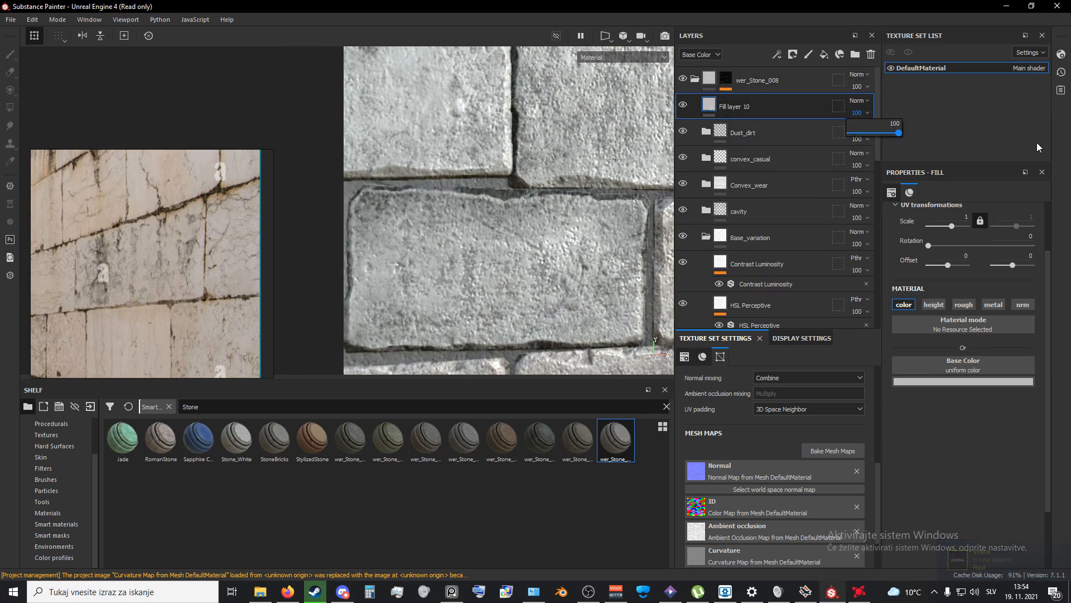
pyautogui.click(949, 380)
pyautogui.moveTo(1012, 492); pyautogui.dragTo(1033, 403)
pyautogui.click(1034, 423)
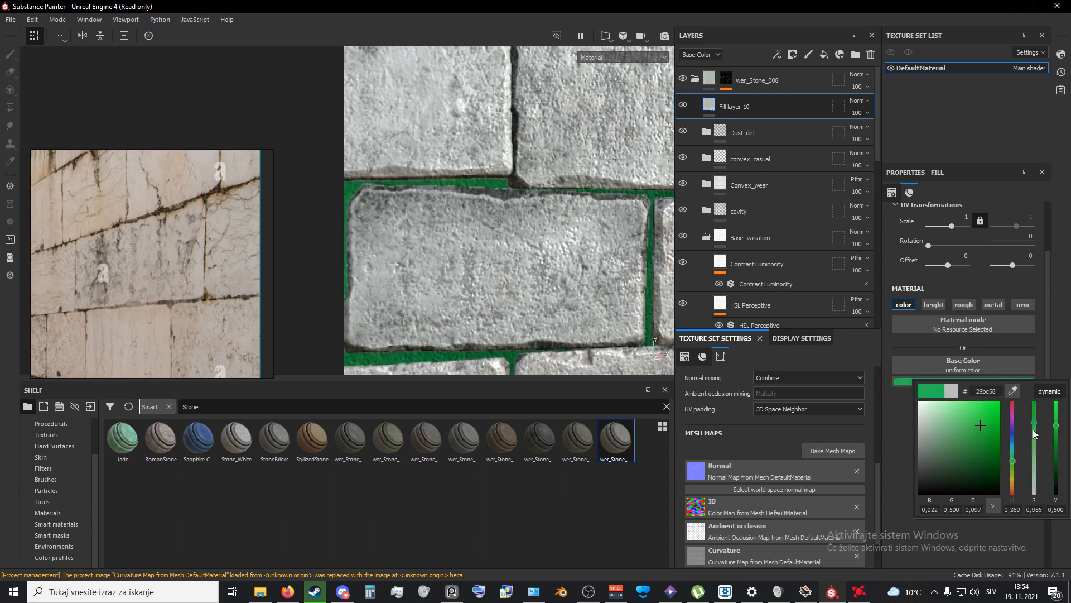
pyautogui.moveTo(1012, 463); pyautogui.dragTo(1016, 471)
pyautogui.moveTo(988, 414); pyautogui.dragTo(1013, 401)
pyautogui.moveTo(1016, 477); pyautogui.dragTo(1017, 478)
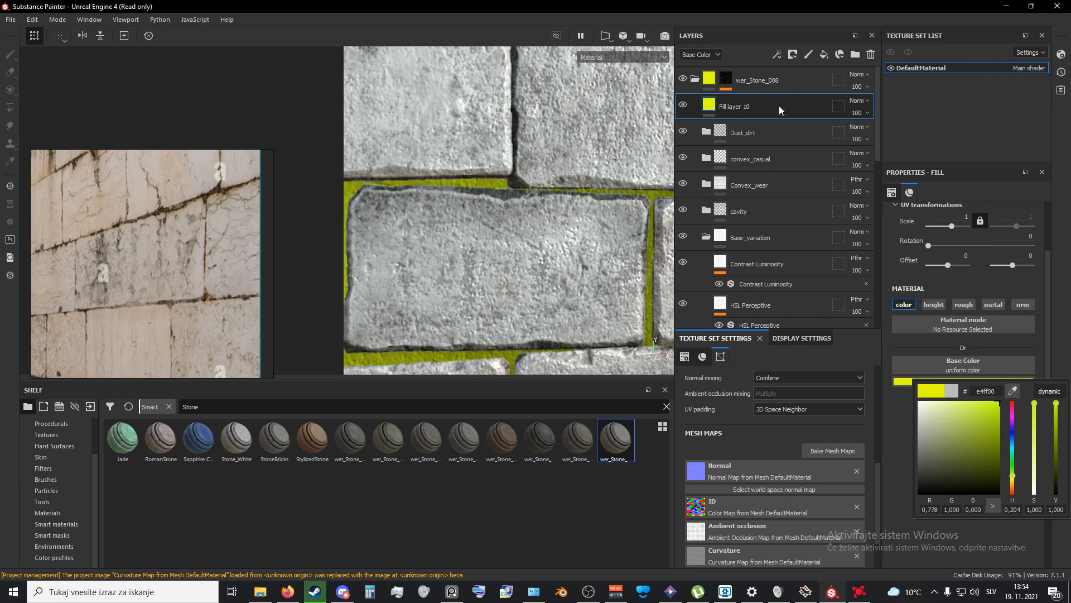
# Step: Reduce the yellow fill layer's opacity to 15 to tint the mortar gaps subtly
pyautogui.click(858, 113)
pyautogui.moveTo(879, 135); pyautogui.dragTo(852, 132)
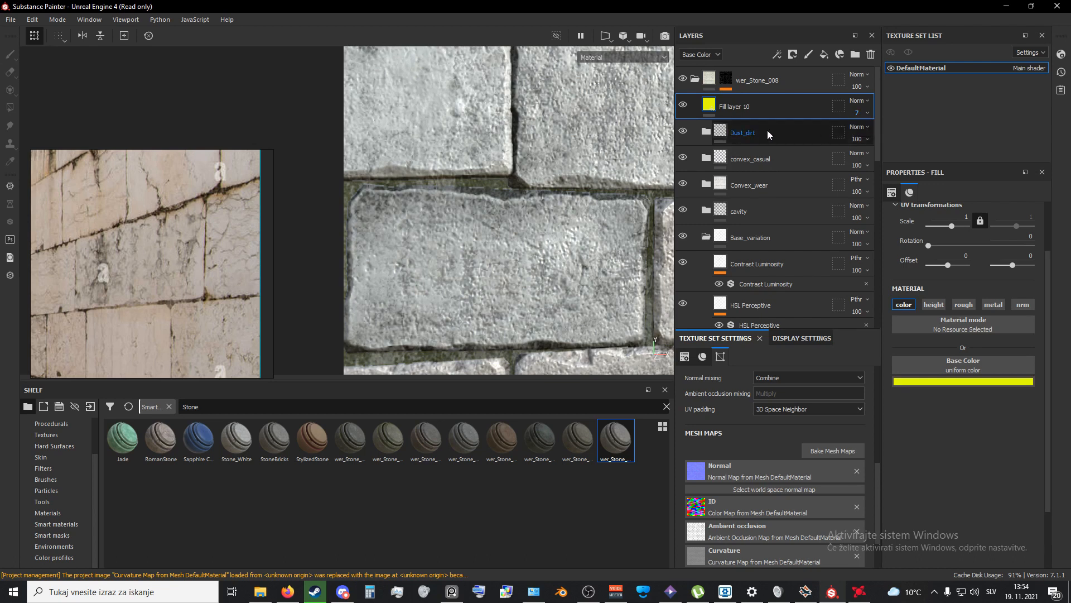
pyautogui.scroll(-3, 634, 184)
pyautogui.scroll(2, 561, 185)
pyautogui.scroll(5, 561, 186)
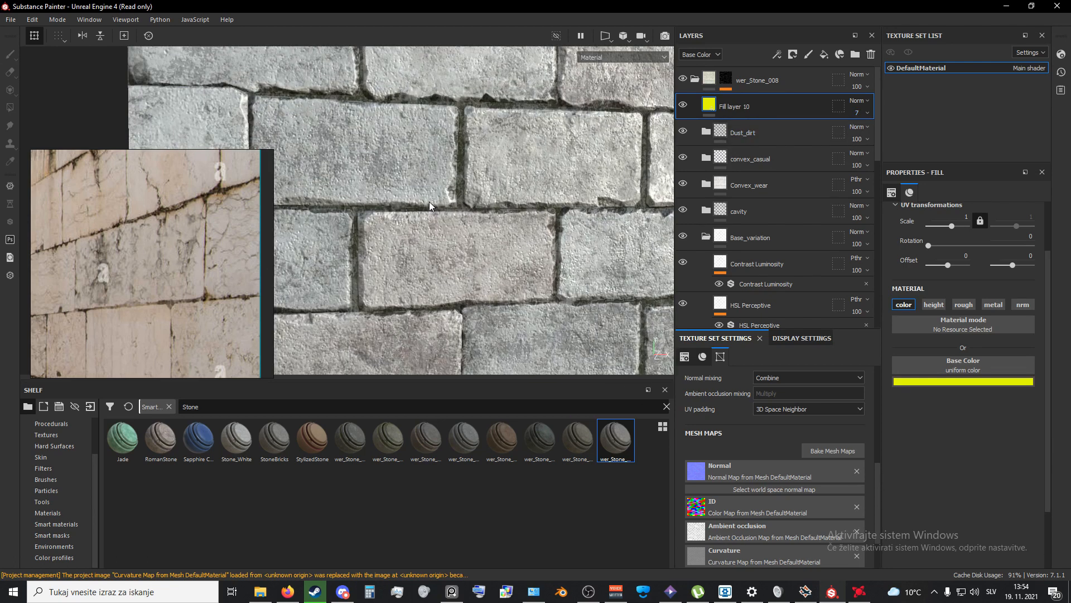
pyautogui.scroll(1, 477, 185)
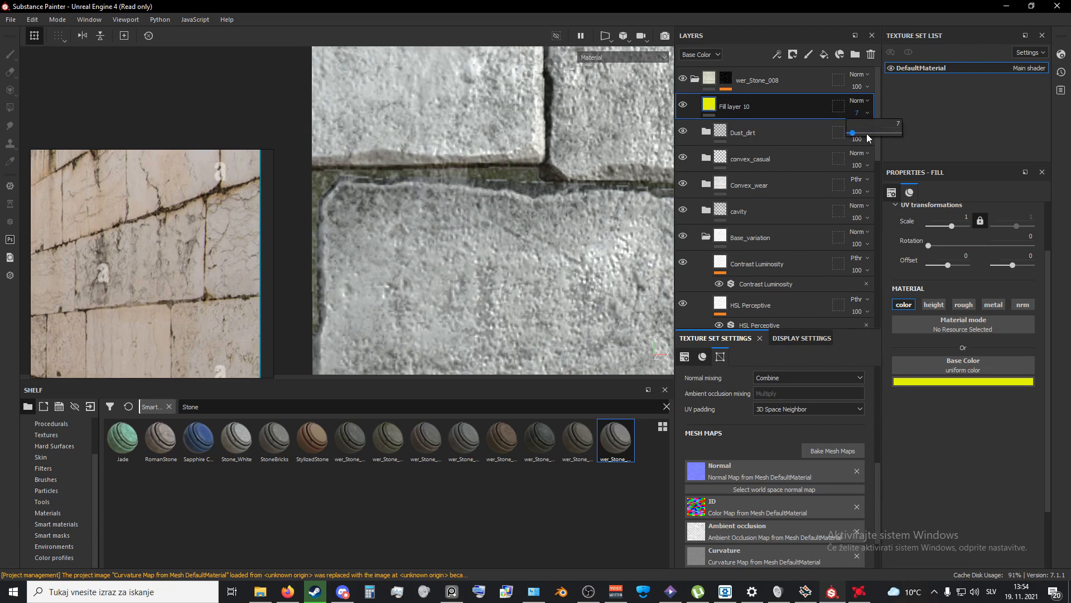
pyautogui.moveTo(853, 132)
pyautogui.mouseDown()
pyautogui.moveTo(906, 136)
pyautogui.moveTo(842, 143)
pyautogui.moveTo(854, 147)
pyautogui.mouseUp()
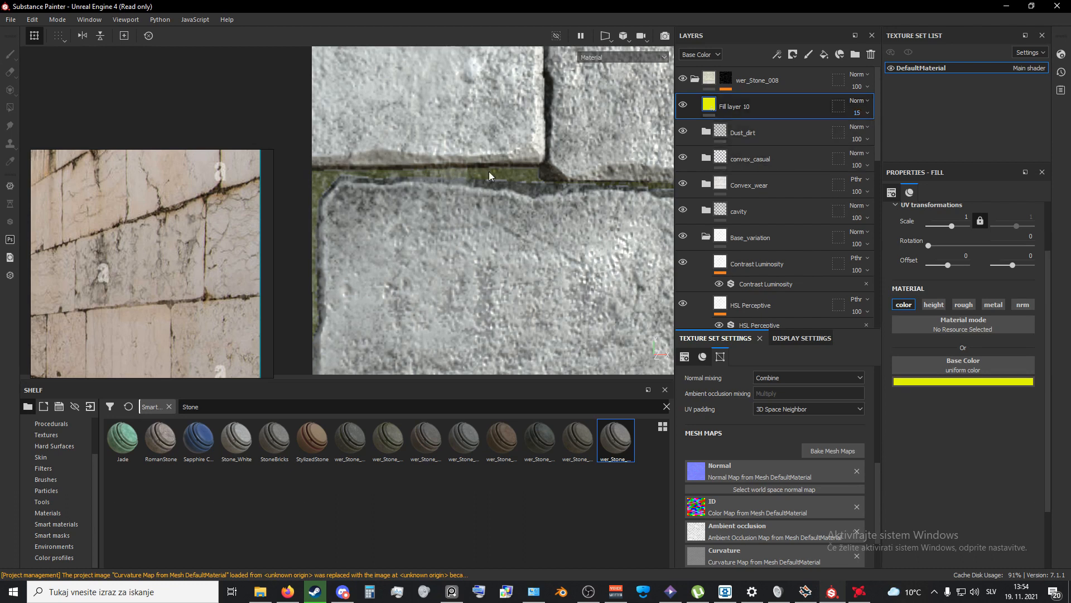
# Step: Examine the tinted mortar gaps across the brick wall from close up and from a distance against the reference photo
pyautogui.keyDown('alt'); pyautogui.moveTo(469, 177); pyautogui.dragTo(500, 190); pyautogui.keyUp('alt')
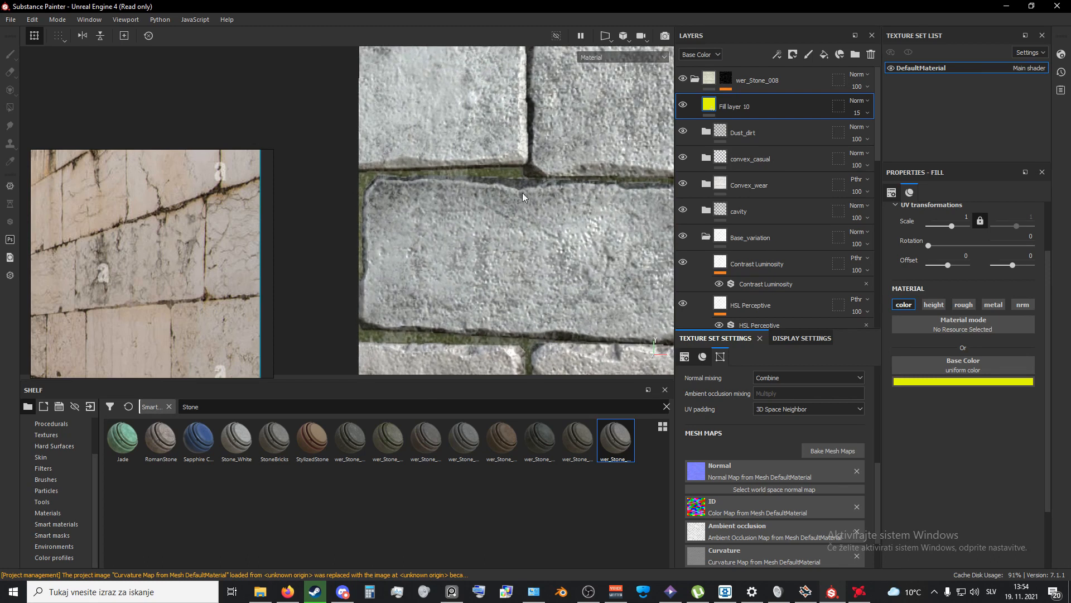
pyautogui.keyDown('alt'); pyautogui.moveTo(455, 184); pyautogui.dragTo(320, 82, button='middle'); pyautogui.keyUp('alt')
pyautogui.scroll(-5, 447, 184)
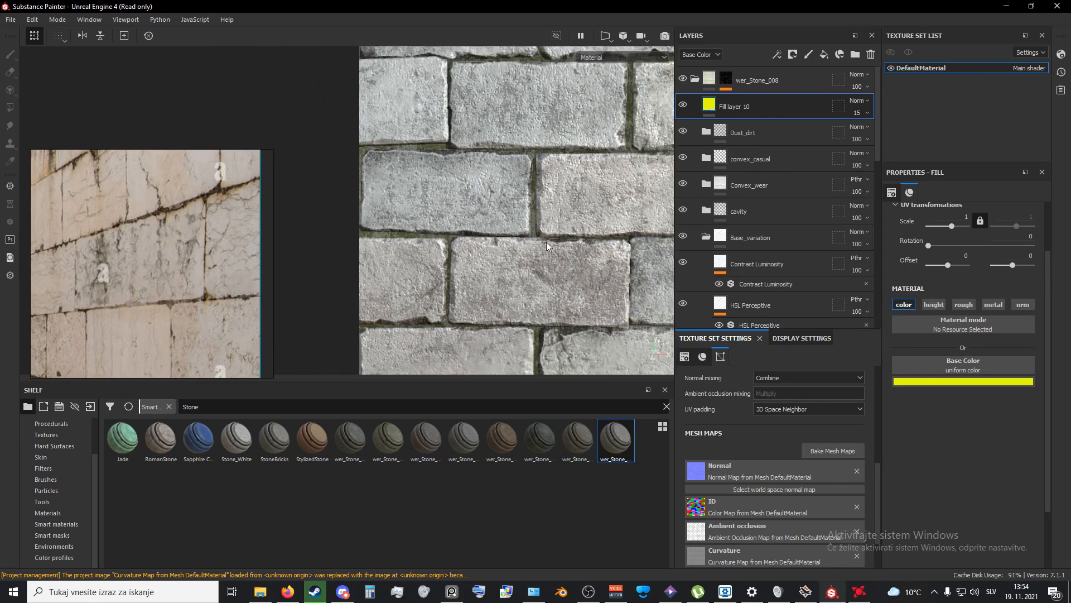
pyautogui.keyDown('alt'); pyautogui.moveTo(547, 215); pyautogui.dragTo(395, 73, button='middle'); pyautogui.keyUp('alt')
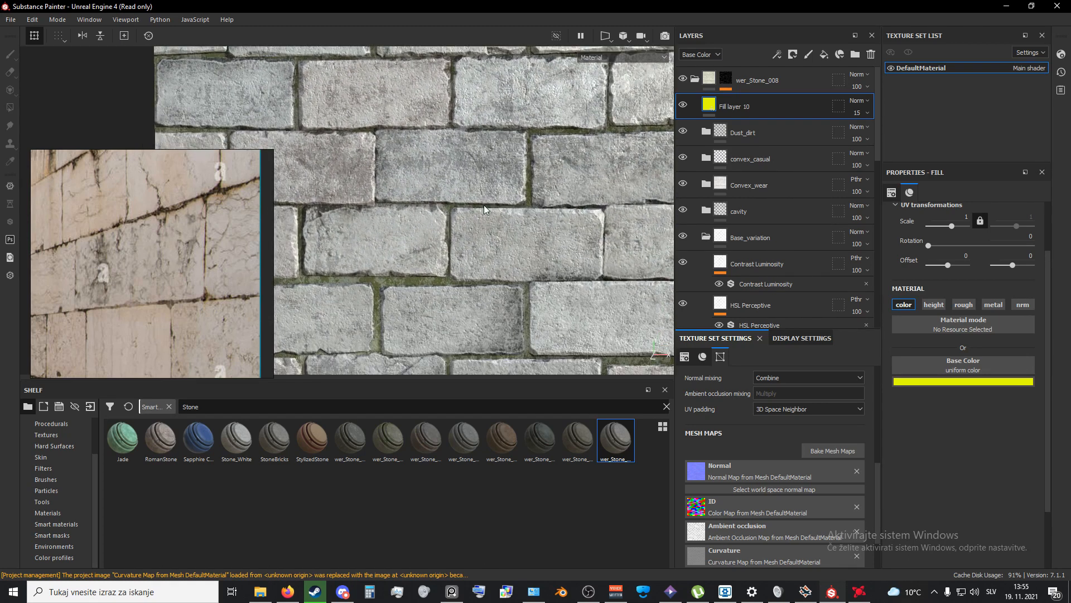
pyautogui.scroll(-4, 467, 195)
pyautogui.scroll(1, 496, 193)
pyautogui.scroll(-3, 474, 196)
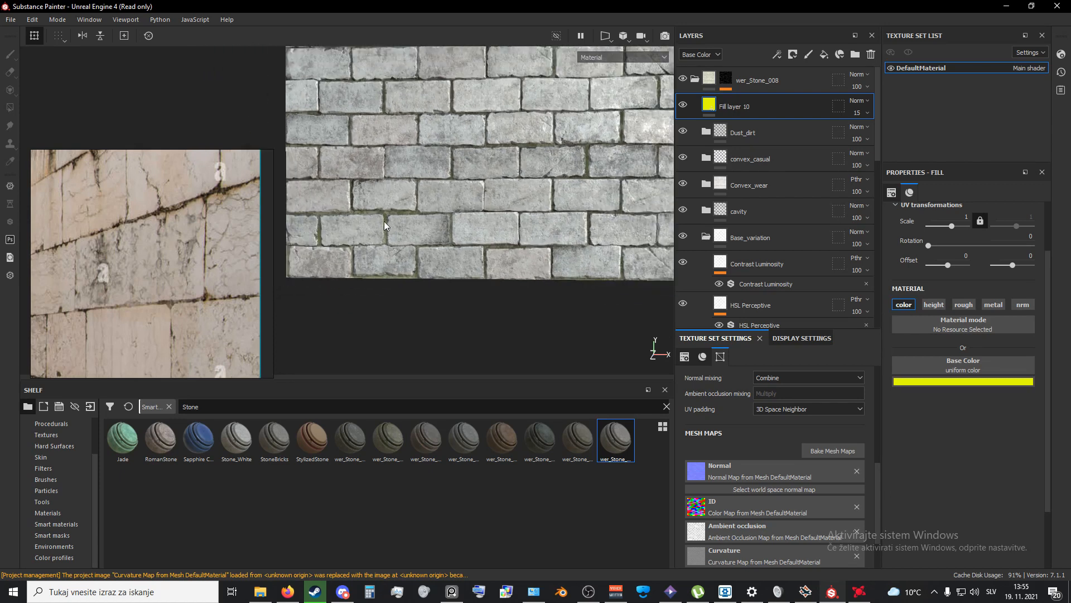
pyautogui.scroll(4, 421, 206)
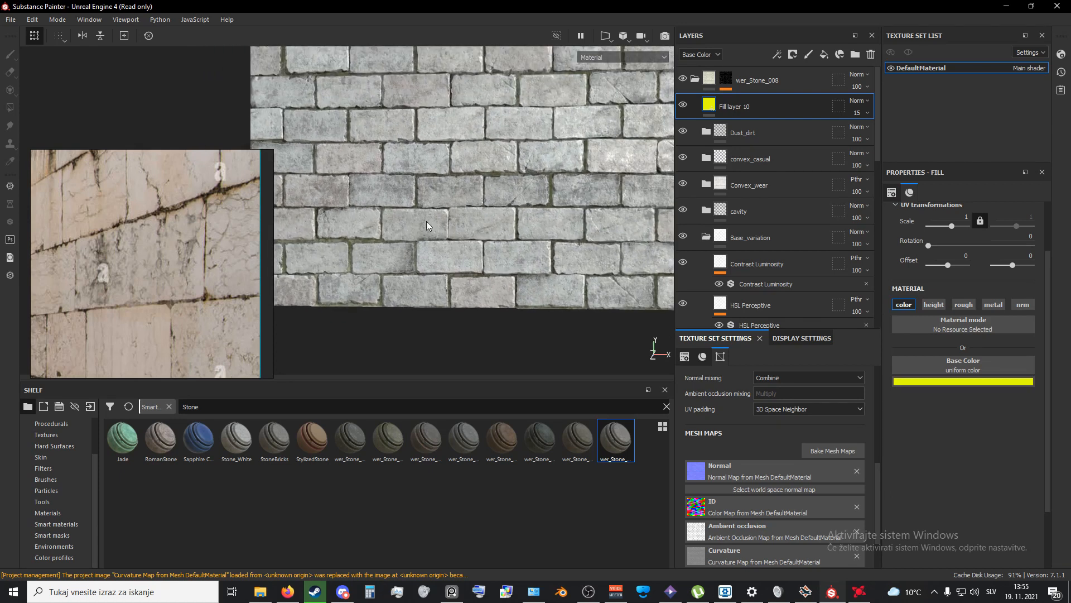
pyautogui.keyDown('alt'); pyautogui.moveTo(433, 230); pyautogui.dragTo(465, 202); pyautogui.keyUp('alt')
pyautogui.scroll(2, 466, 202)
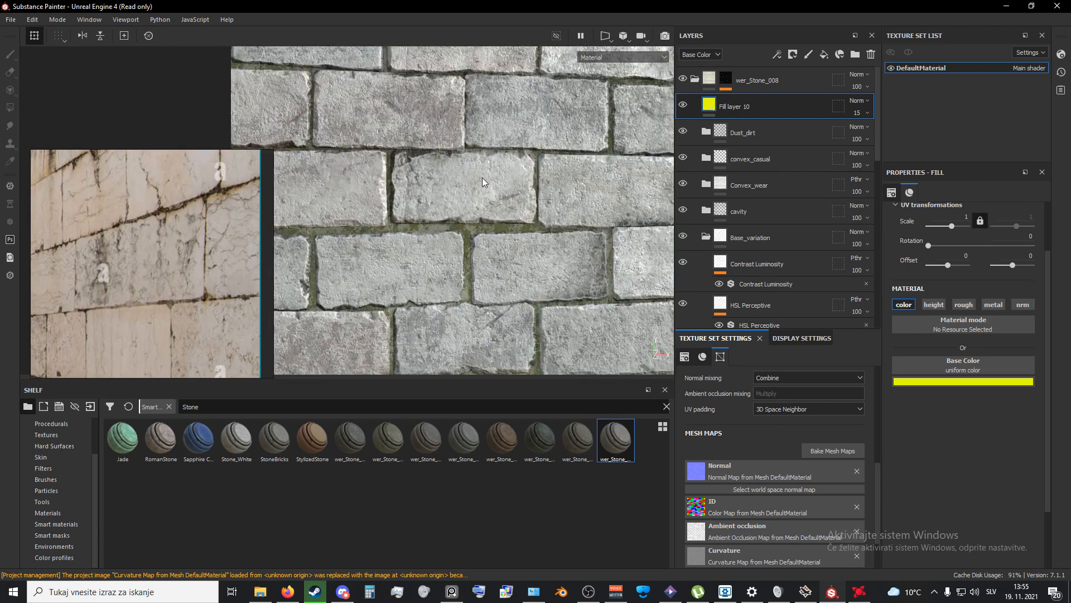
# Step: Add a black mask to Fill layer 10 and put a fill effect in that mask
pyautogui.rightClick(711, 107)
pyautogui.click(775, 124)
pyautogui.rightClick(730, 106)
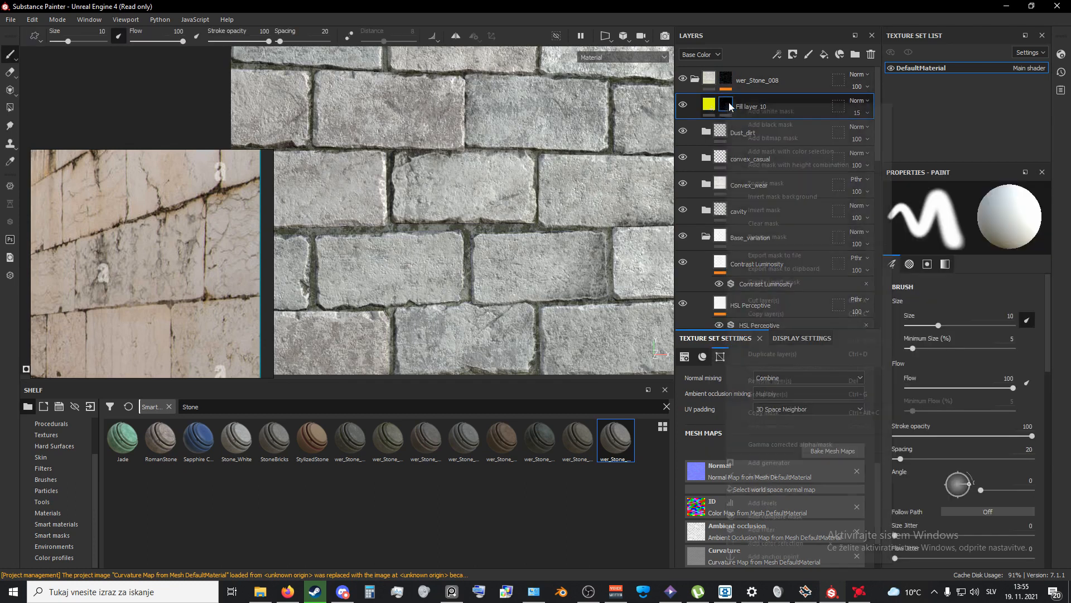
pyautogui.click(788, 490)
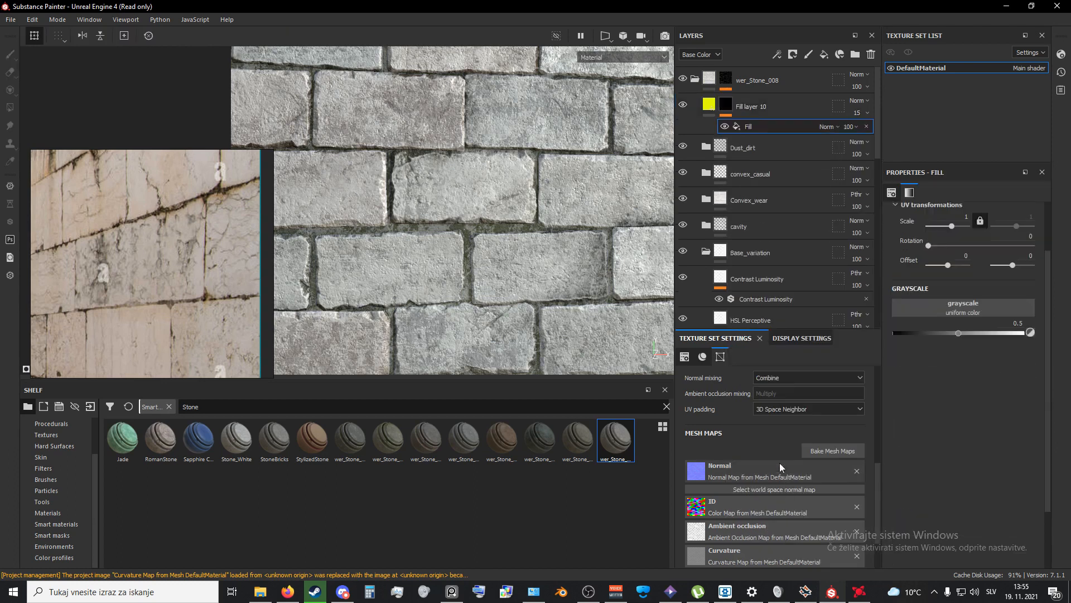
# Step: Search the mask fill's grayscale resources for "grunge" and browse the texture previews for a suitable pattern
pyautogui.click(964, 307)
pyautogui.write('grun')
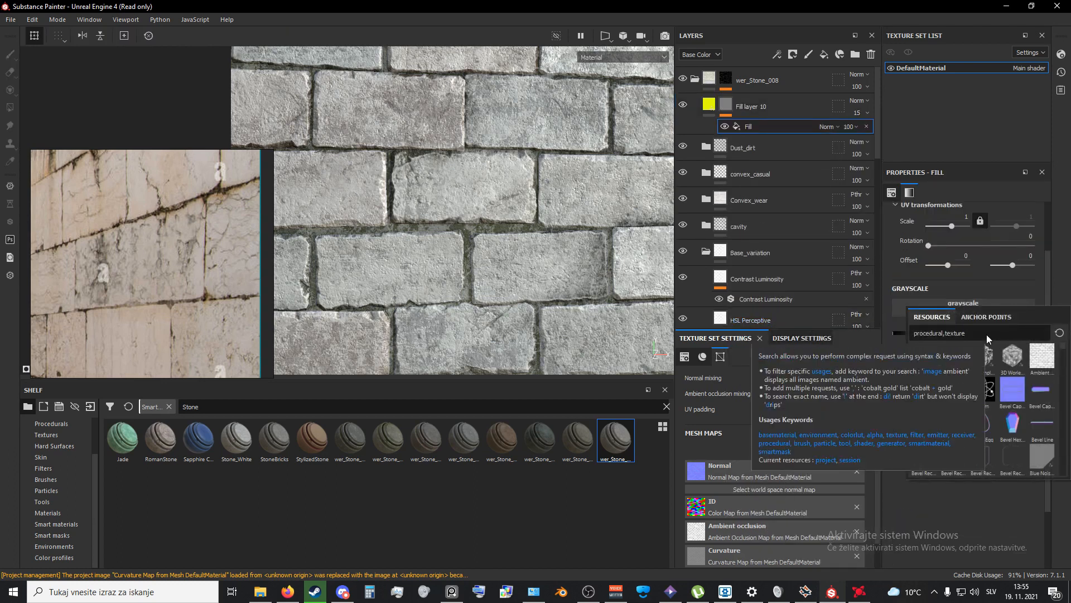
pyautogui.write('ge')
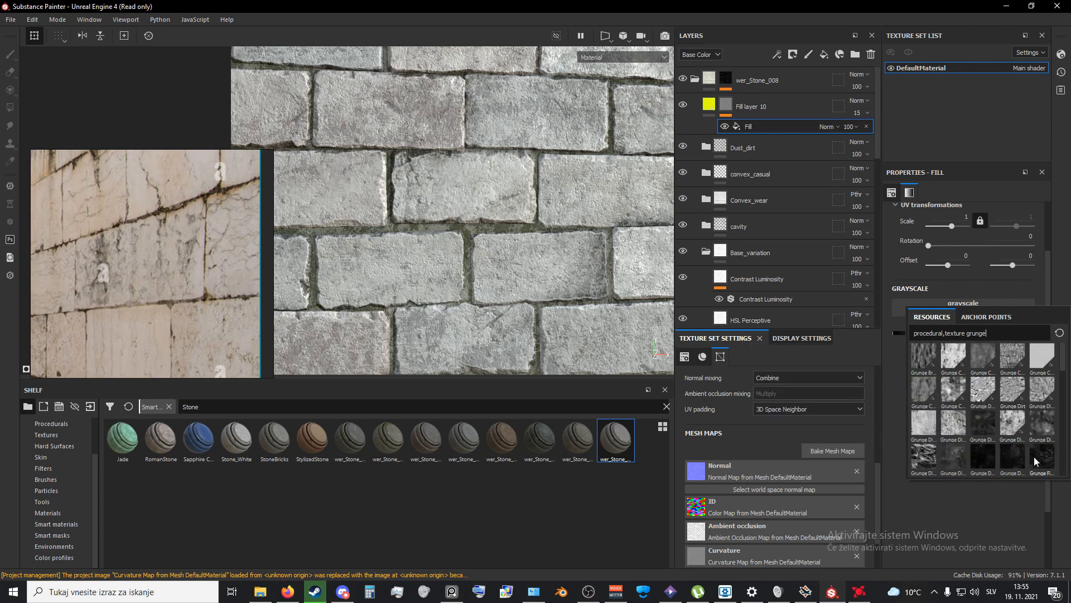
pyautogui.scroll(-3, 959, 450)
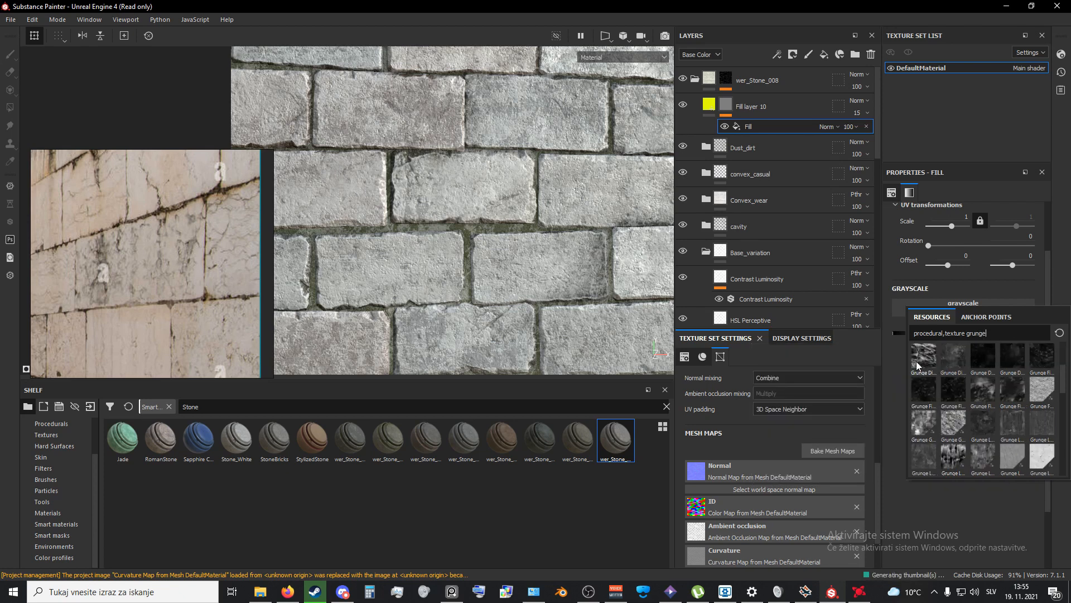
pyautogui.moveTo(917, 365)
pyautogui.moveTo(956, 432)
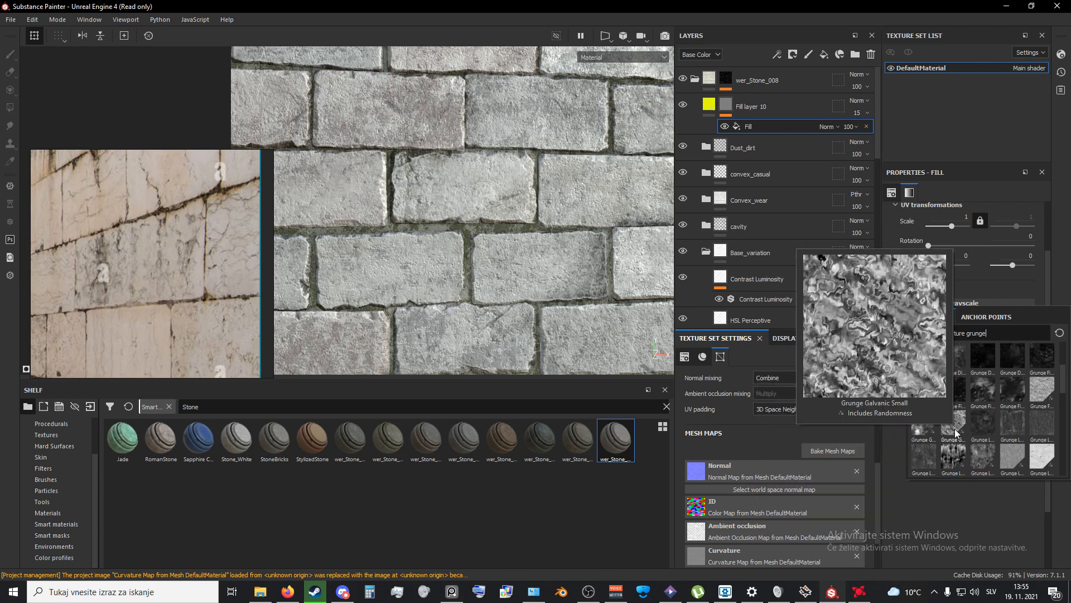
pyautogui.scroll(-3, 924, 424)
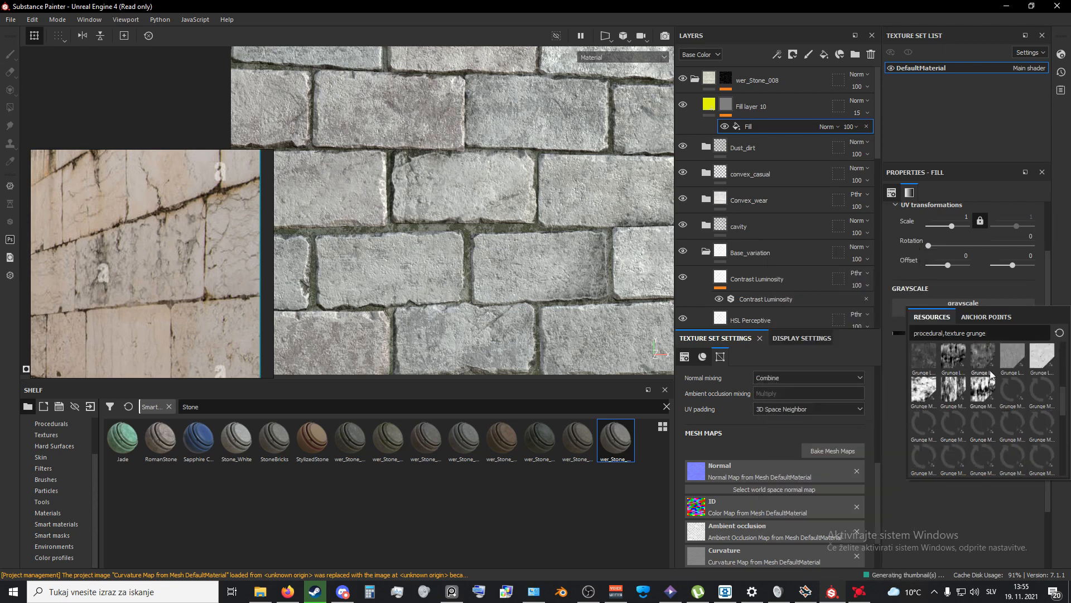
pyautogui.moveTo(1019, 389)
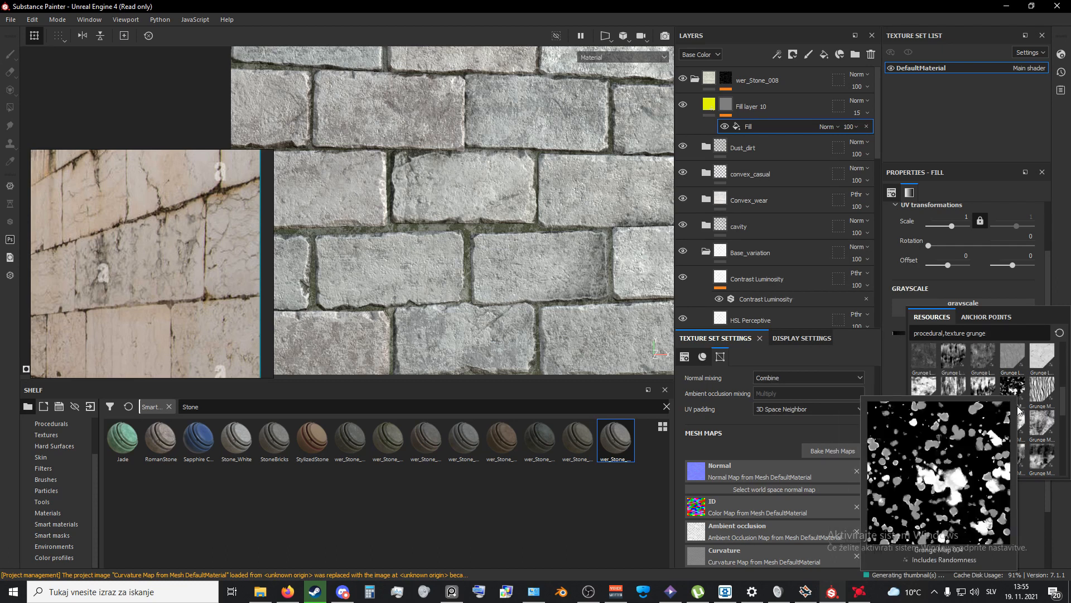
pyautogui.moveTo(1034, 443)
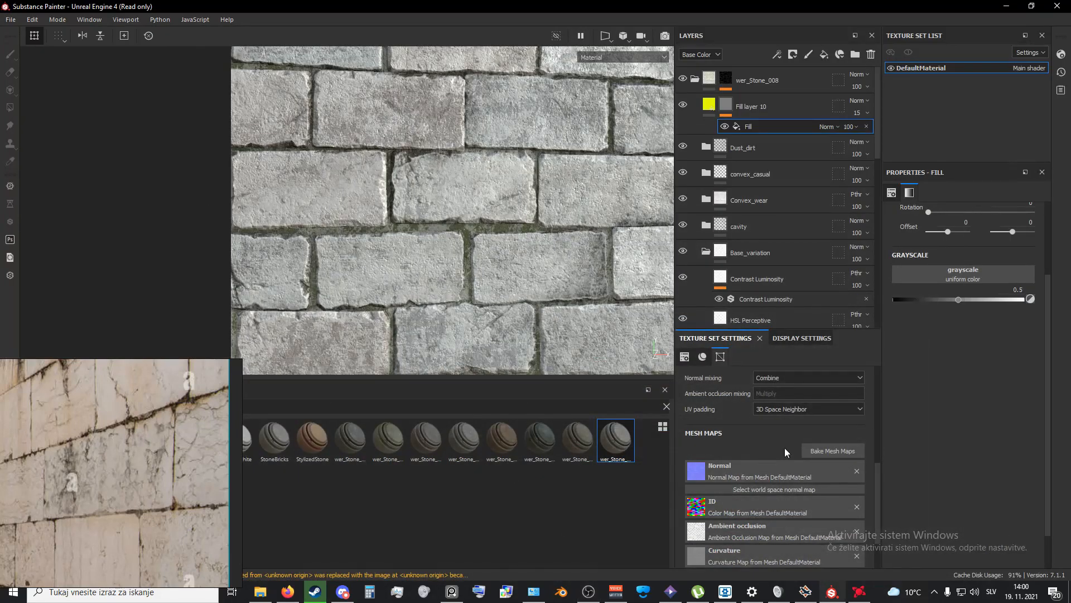
# Step: Search the grayscale resources for "spots" and assign the BnW Spots 1 texture to the mask fill
pyautogui.click(983, 273)
pyautogui.press('BackSpace')
pyautogui.press('BackSpace')
pyautogui.press('BackSpace')
pyautogui.press('BackSpace')
pyautogui.press('BackSpace')
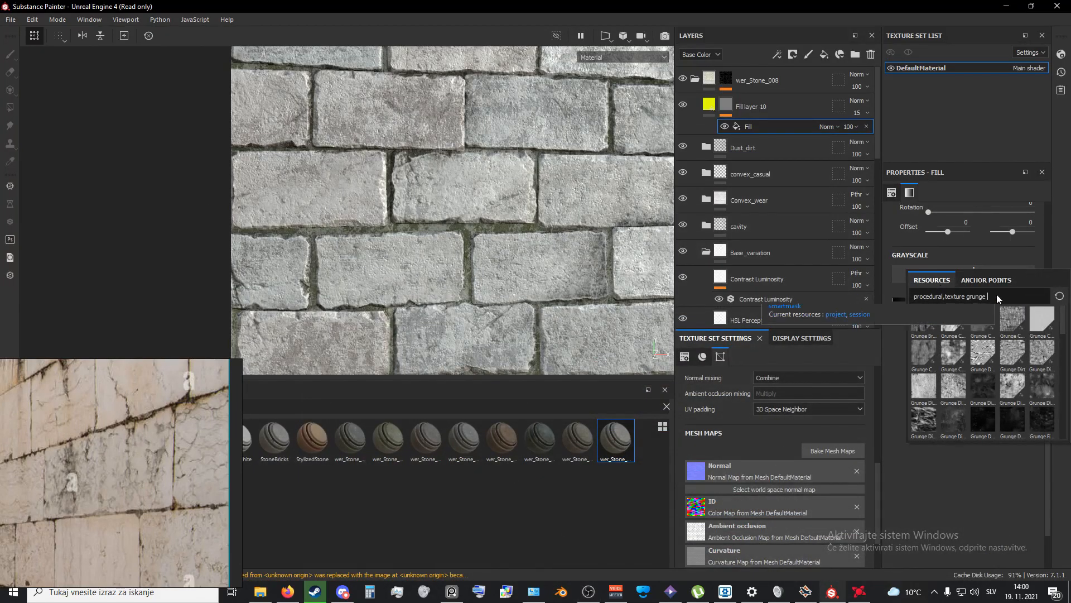
pyautogui.press('BackSpace')
pyautogui.write('spots')
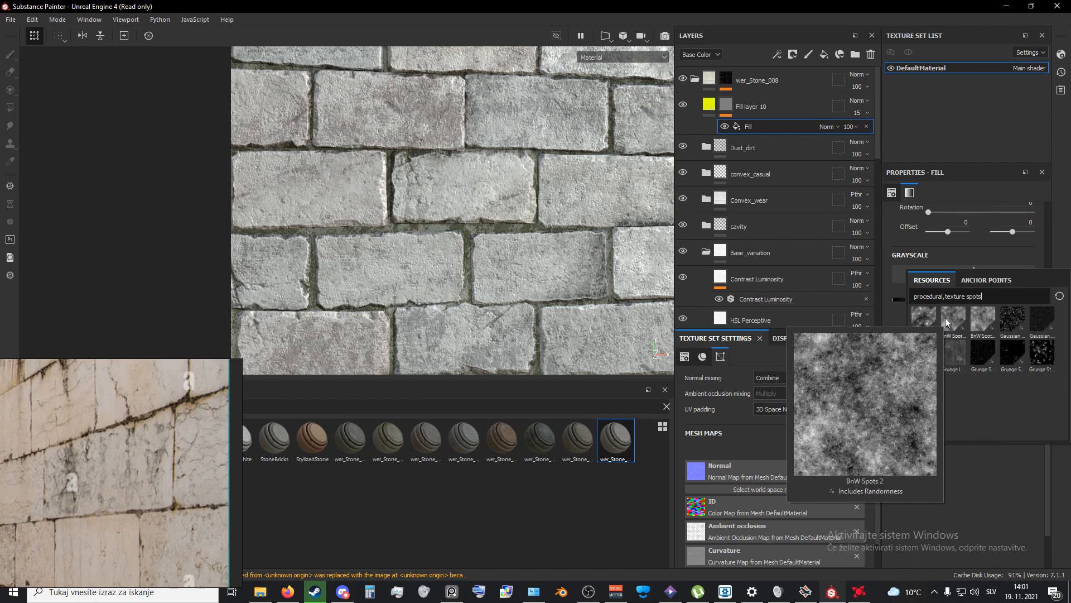
pyautogui.moveTo(934, 318)
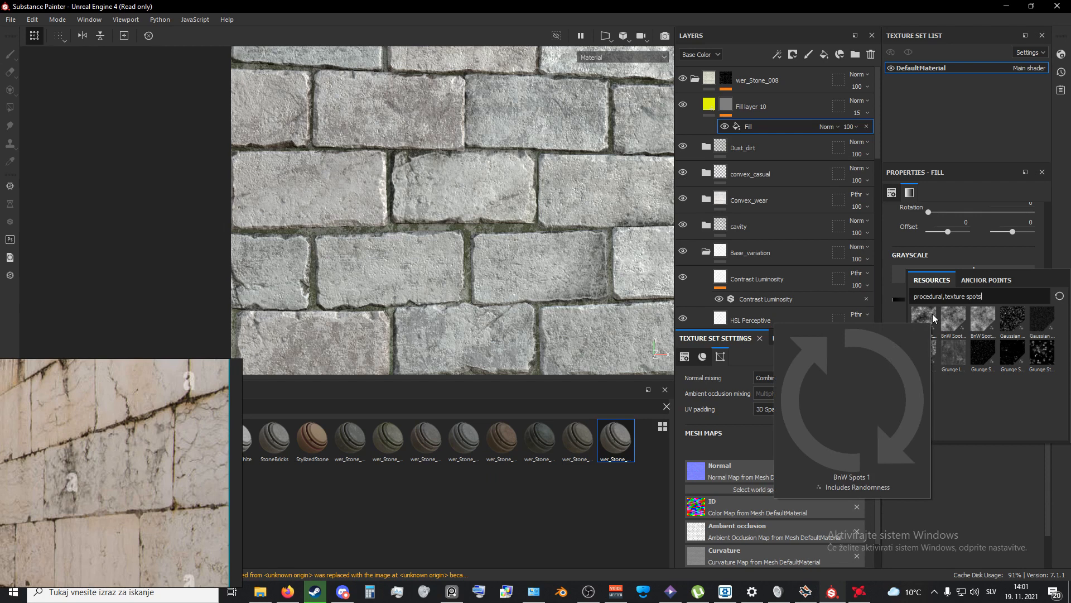
pyautogui.click(933, 318)
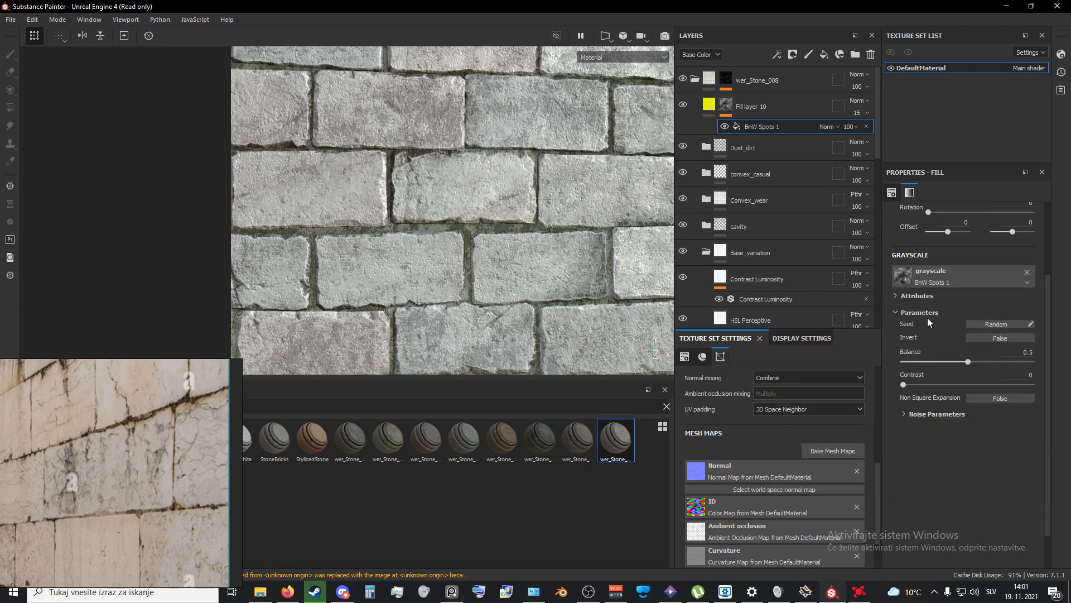
# Step: Toggle the visibility of the BnW Spots 1 mask effect, delete the effect and undo the deletion
pyautogui.scroll(-1, 531, 280)
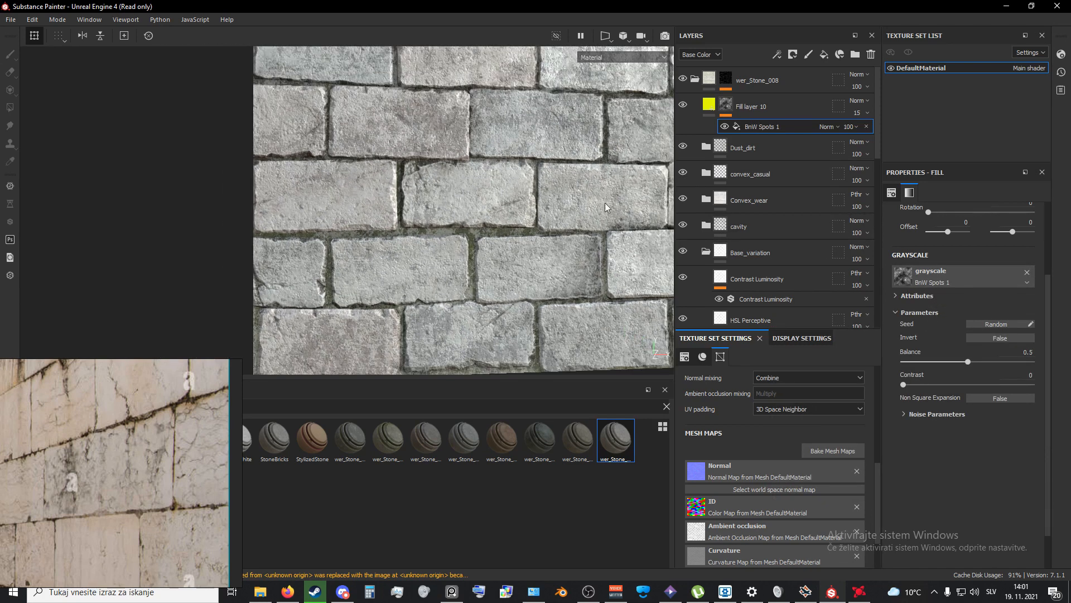
pyautogui.click(724, 126)
pyautogui.click(725, 126)
pyautogui.click(725, 127)
pyautogui.click(725, 127)
pyautogui.click(754, 127)
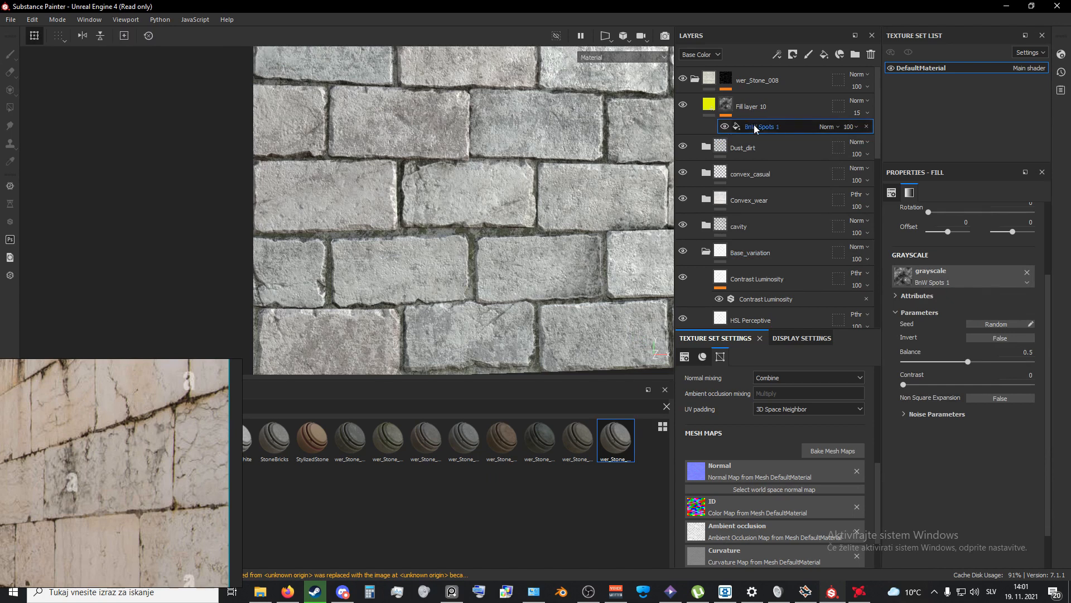
pyautogui.press('Delete')
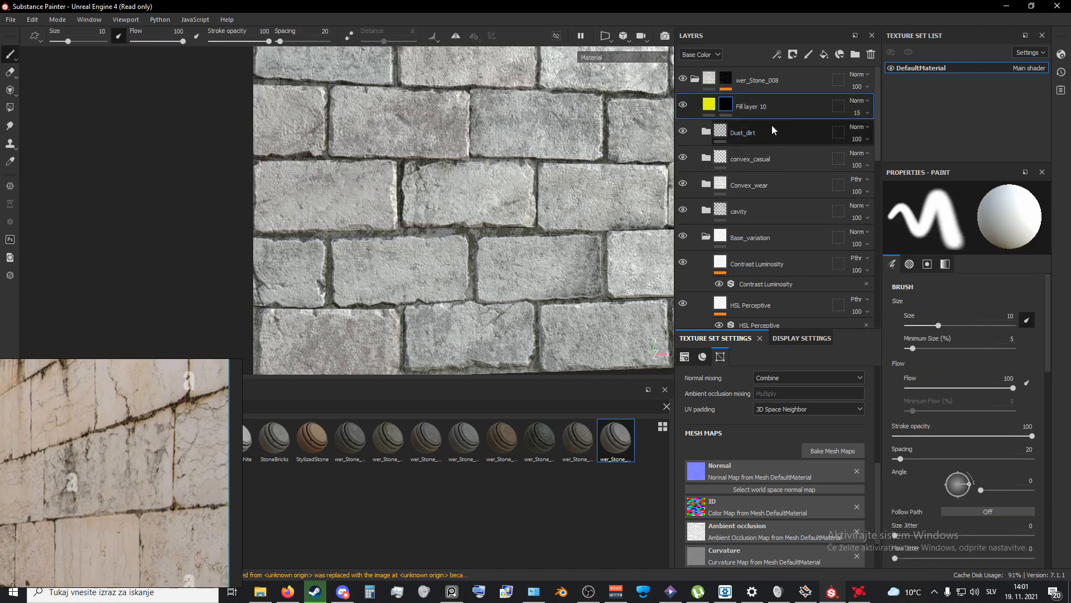
pyautogui.hotkey('ctrl', 'z')
# Step: Raise the opacity of Fill layer 10 to 100 and select its BnW Spots 1 mask effect
pyautogui.click(857, 112)
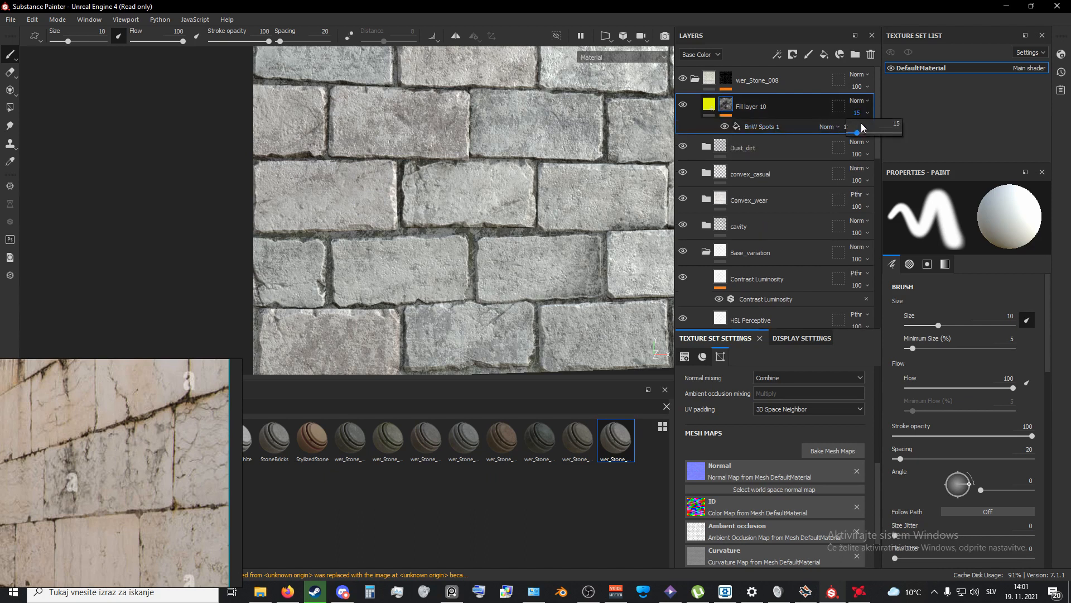
pyautogui.moveTo(856, 133); pyautogui.dragTo(868, 136)
pyautogui.click(755, 126)
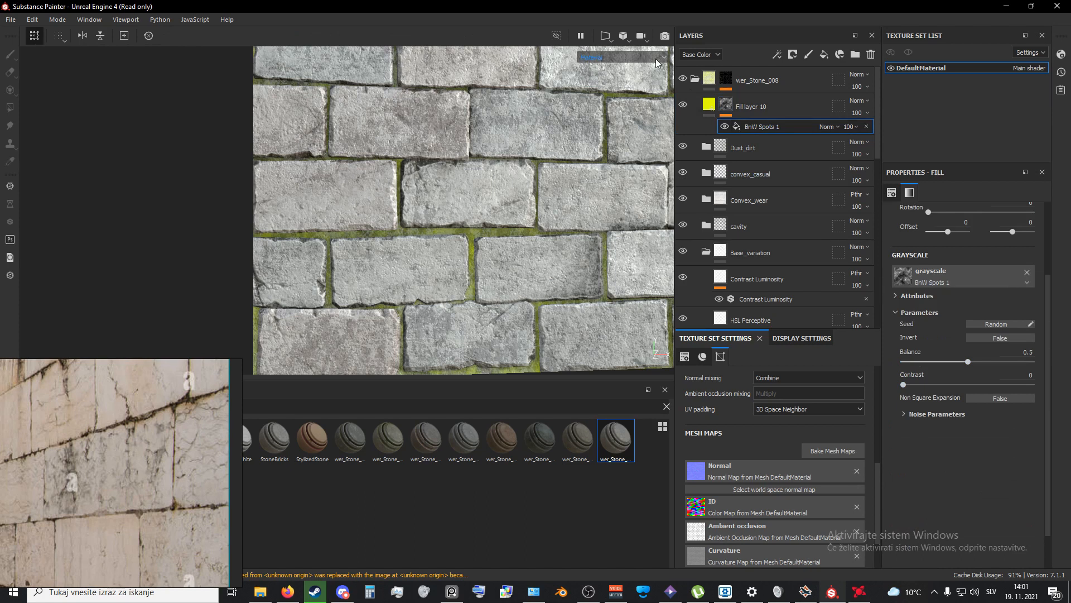
# Step: Display only the mask in the viewport and set the BnW Spots 1 contrast to 0.75 and balance to 0.8
pyautogui.click(595, 57)
pyautogui.click(601, 134)
pyautogui.scroll(-3, 482, 257)
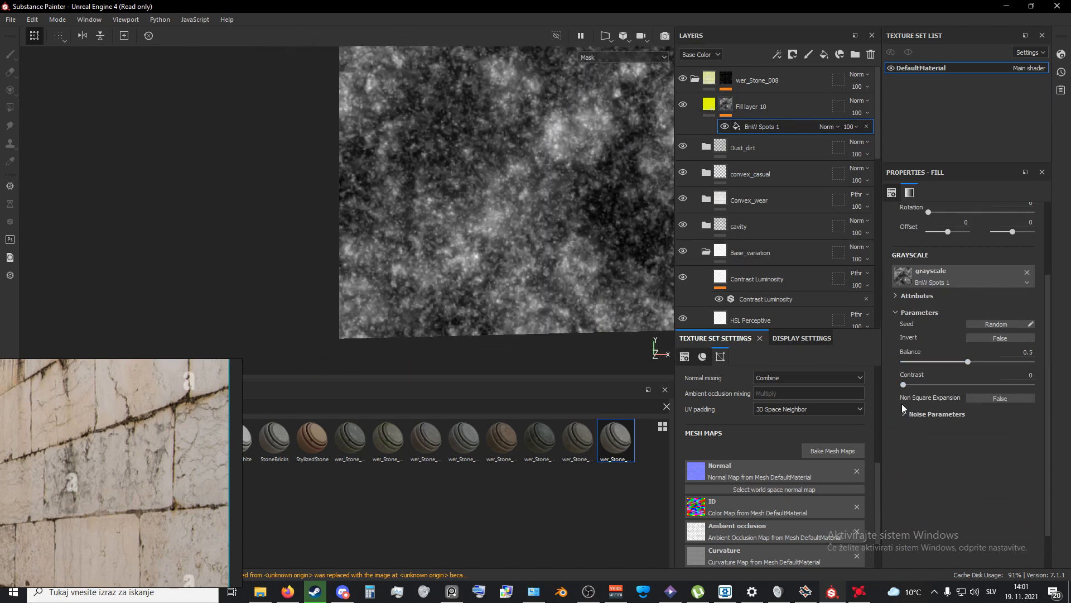
pyautogui.moveTo(910, 384); pyautogui.dragTo(998, 378)
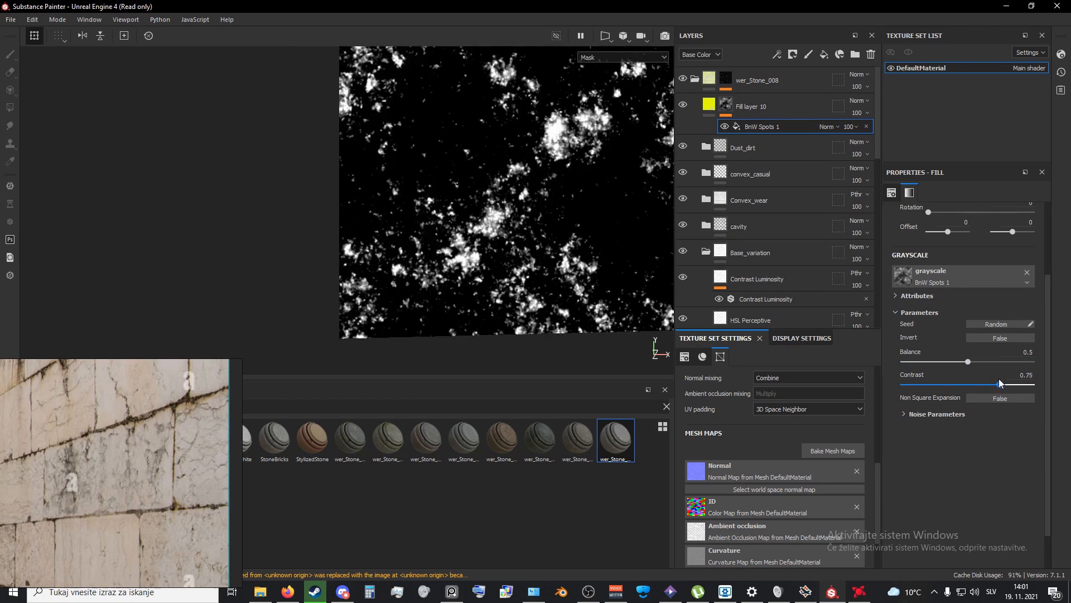
pyautogui.moveTo(1029, 364); pyautogui.dragTo(1007, 362)
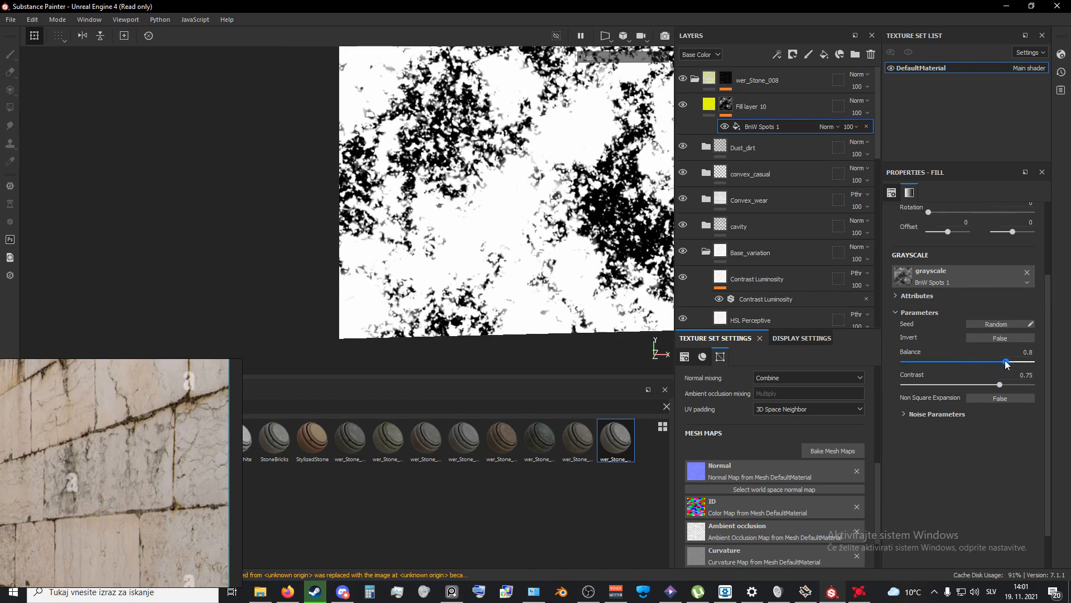
pyautogui.moveTo(497, 271); pyautogui.dragTo(589, 214, button='middle')
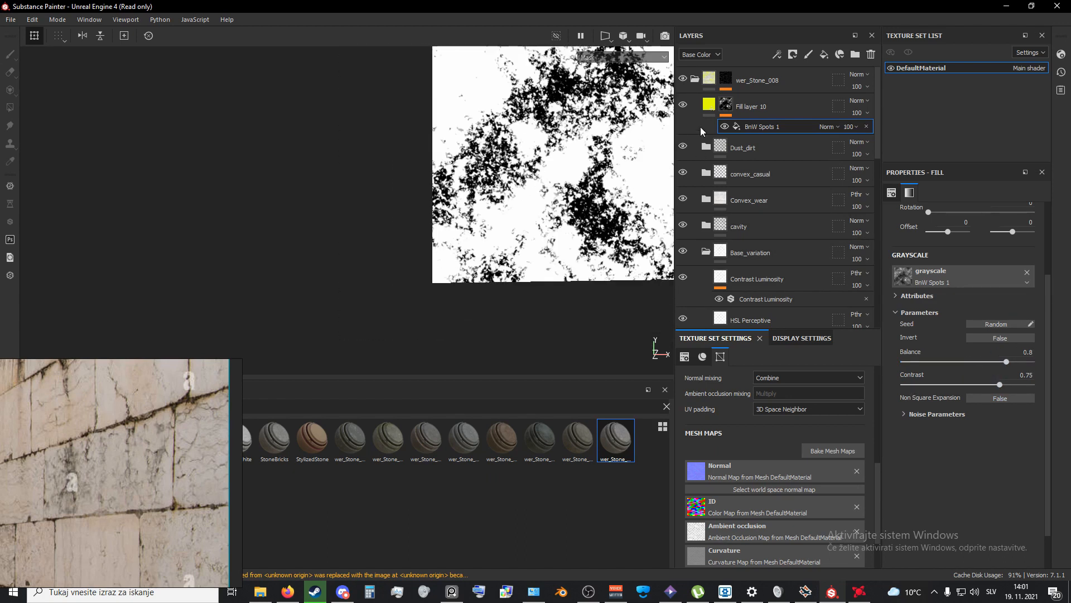
# Step: Return the viewport to the Material display and examine the yellow fill in the brick joints
pyautogui.click(605, 57)
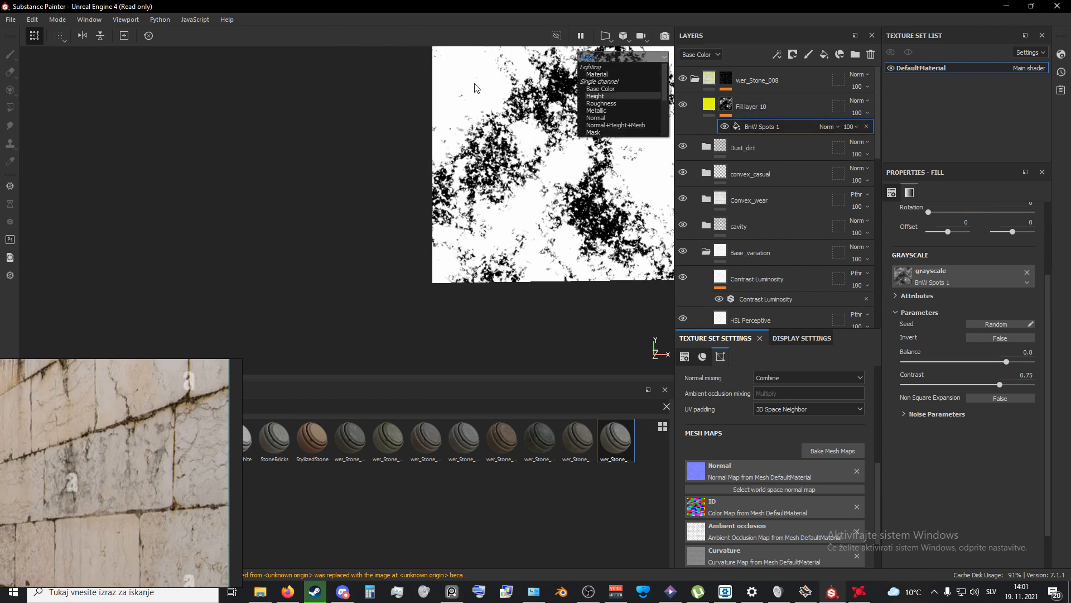
pyautogui.click(604, 74)
pyautogui.scroll(2, 534, 228)
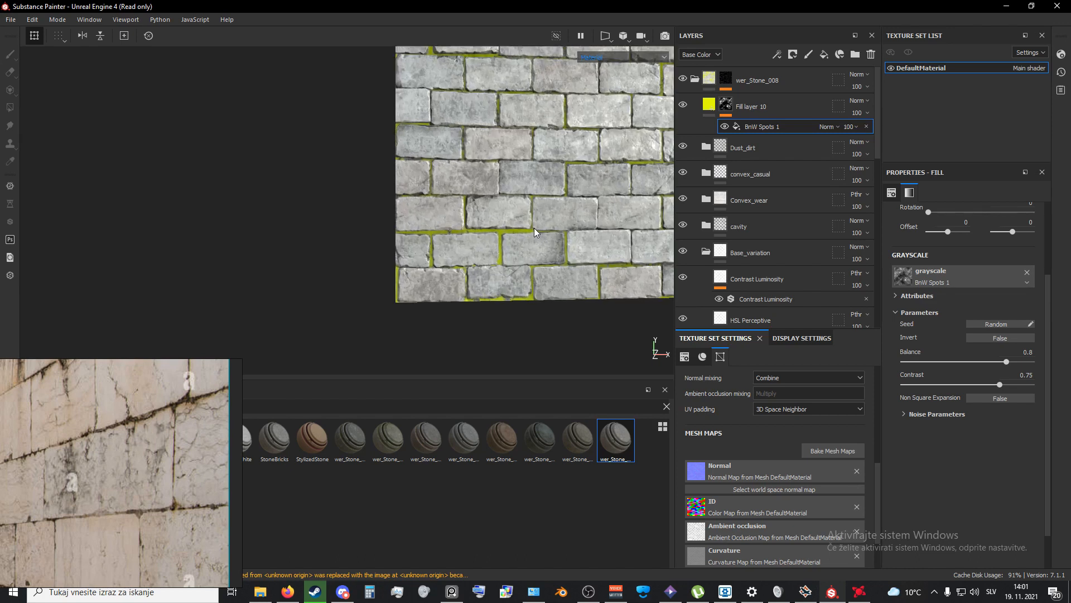
pyautogui.moveTo(585, 219); pyautogui.dragTo(488, 228, button='middle')
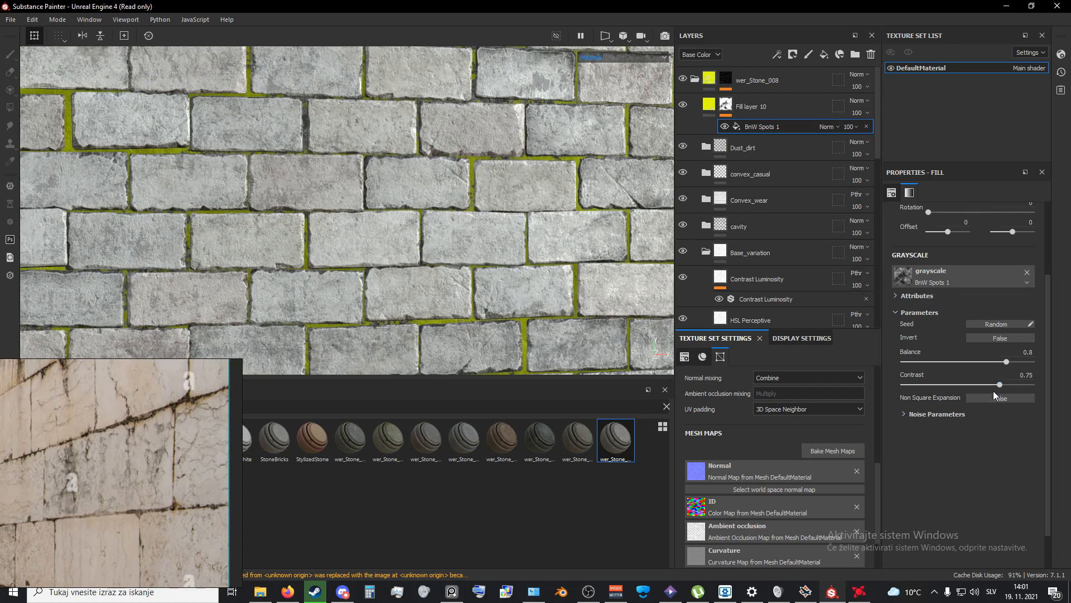
# Step: Set the BnW Spots 1 contrast to 0.59 and balance to 0.66, and check the joints across the wall
pyautogui.moveTo(999, 389); pyautogui.dragTo(988, 363)
pyautogui.scroll(-3, 576, 313)
pyautogui.keyDown('alt'); pyautogui.moveTo(390, 348); pyautogui.dragTo(395, 253, button='middle'); pyautogui.keyUp('alt')
pyautogui.keyDown('alt'); pyautogui.moveTo(540, 168); pyautogui.dragTo(488, 261, button='middle'); pyautogui.keyUp('alt')
pyautogui.scroll(-3, 488, 261)
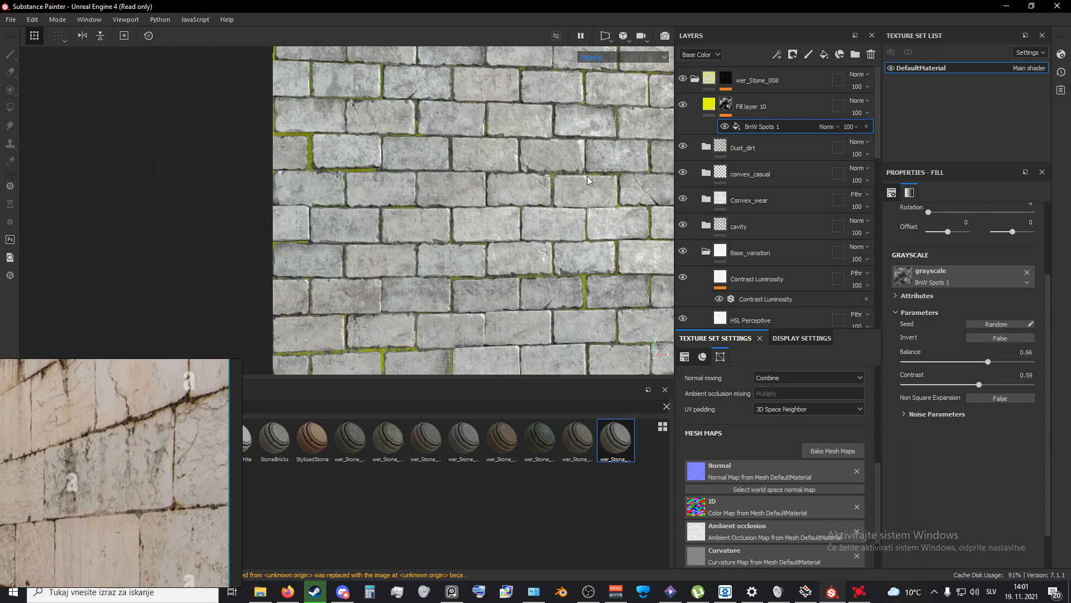
pyautogui.keyDown('alt'); pyautogui.moveTo(380, 327); pyautogui.dragTo(461, 260, button='middle'); pyautogui.keyUp('alt')
pyautogui.scroll(5, 461, 260)
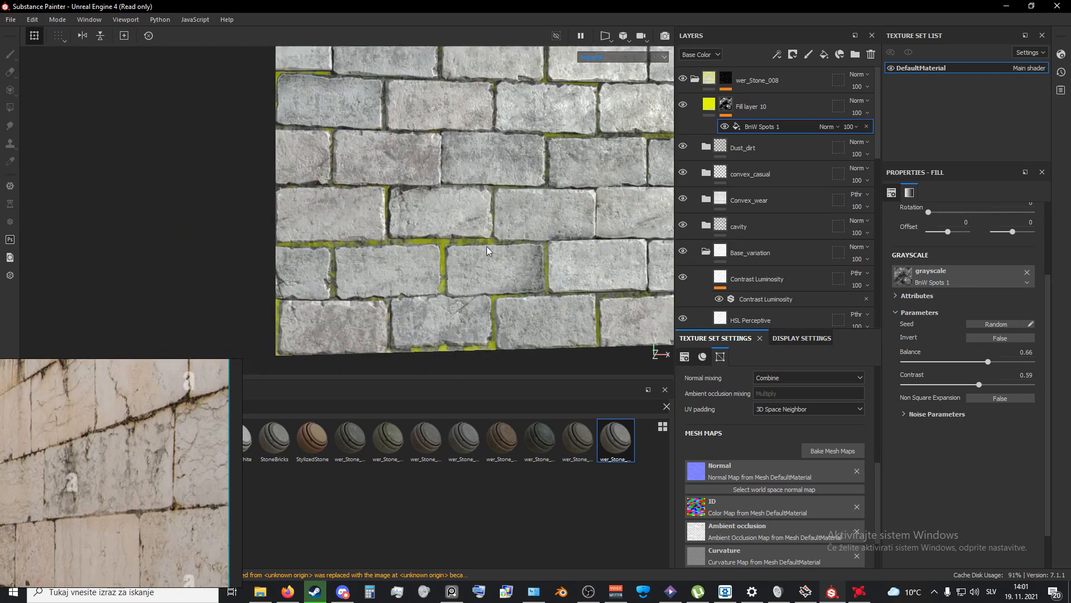
# Step: Lower the opacity of Fill layer 10 to 18
pyautogui.click(849, 127)
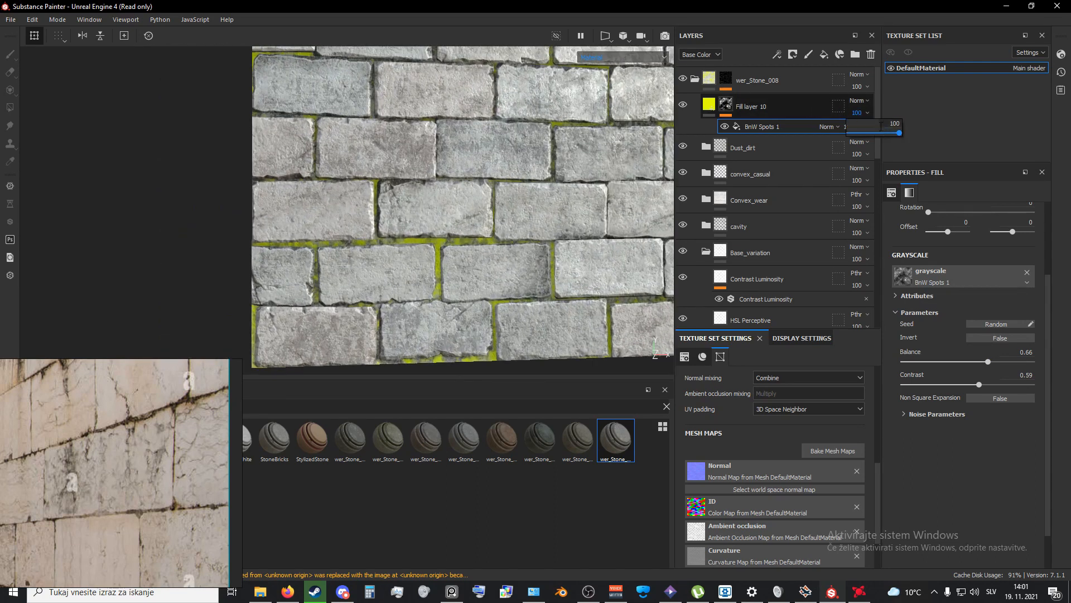
pyautogui.moveTo(880, 138); pyautogui.dragTo(864, 135)
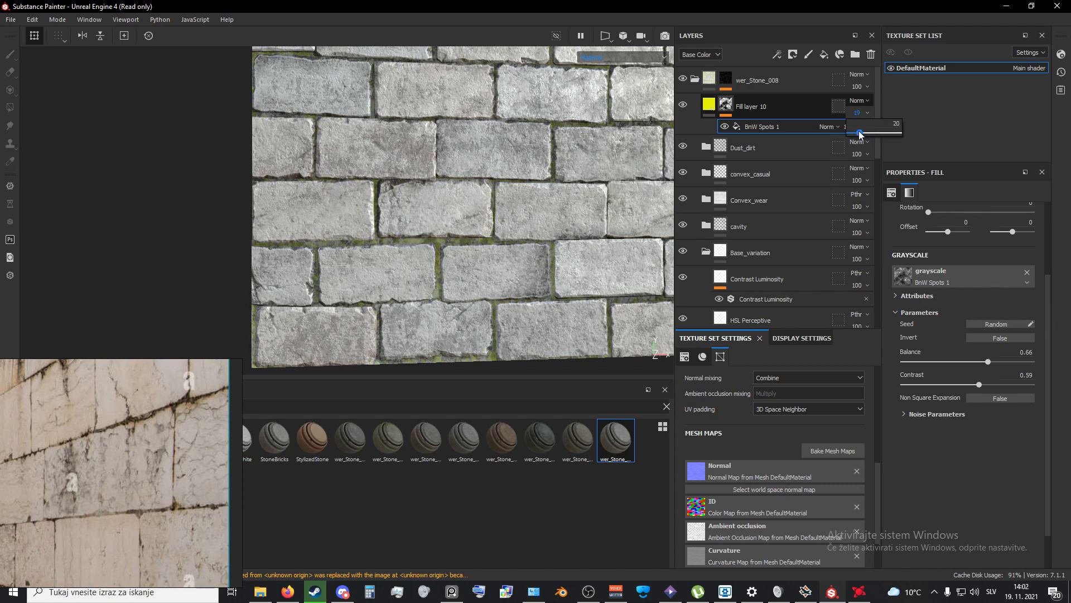
pyautogui.moveTo(859, 134); pyautogui.dragTo(858, 134)
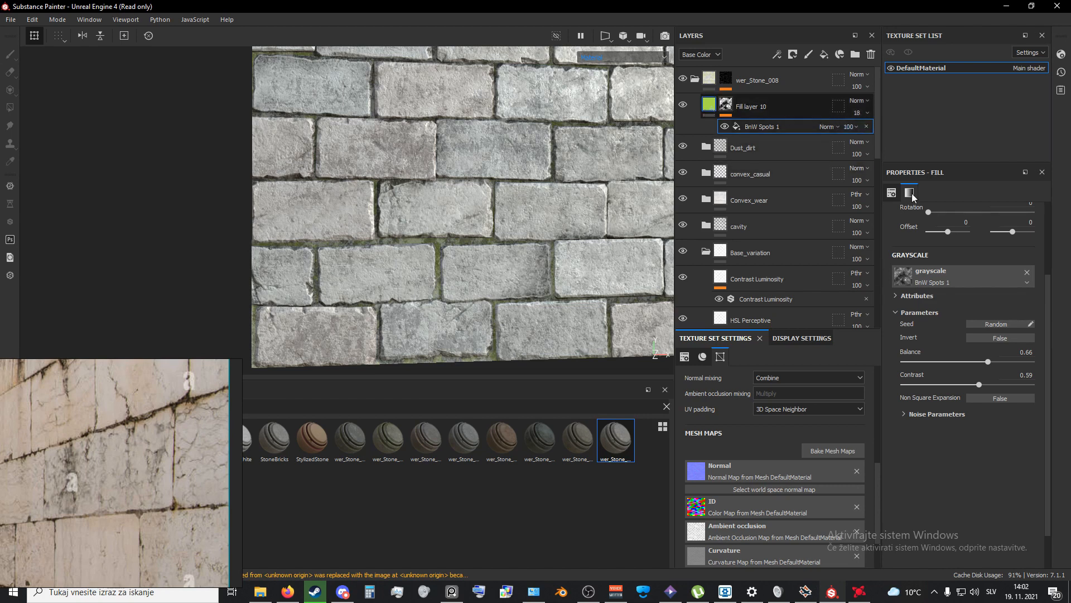
# Step: Change the base color of Fill layer 10 to the darker olive yellow aeb700
pyautogui.click(742, 109)
pyautogui.click(936, 350)
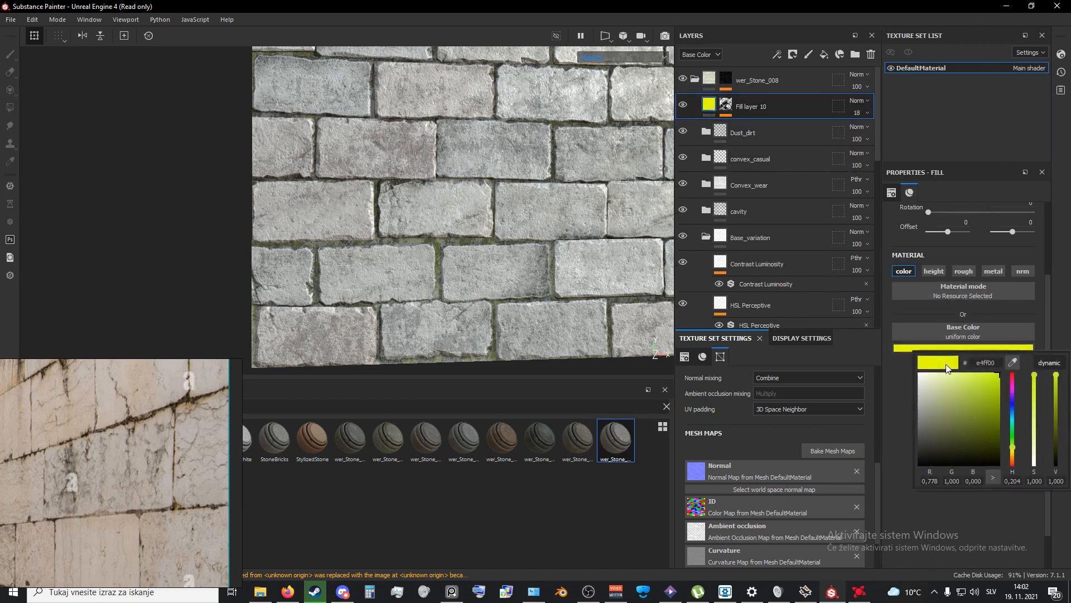
pyautogui.click(997, 395)
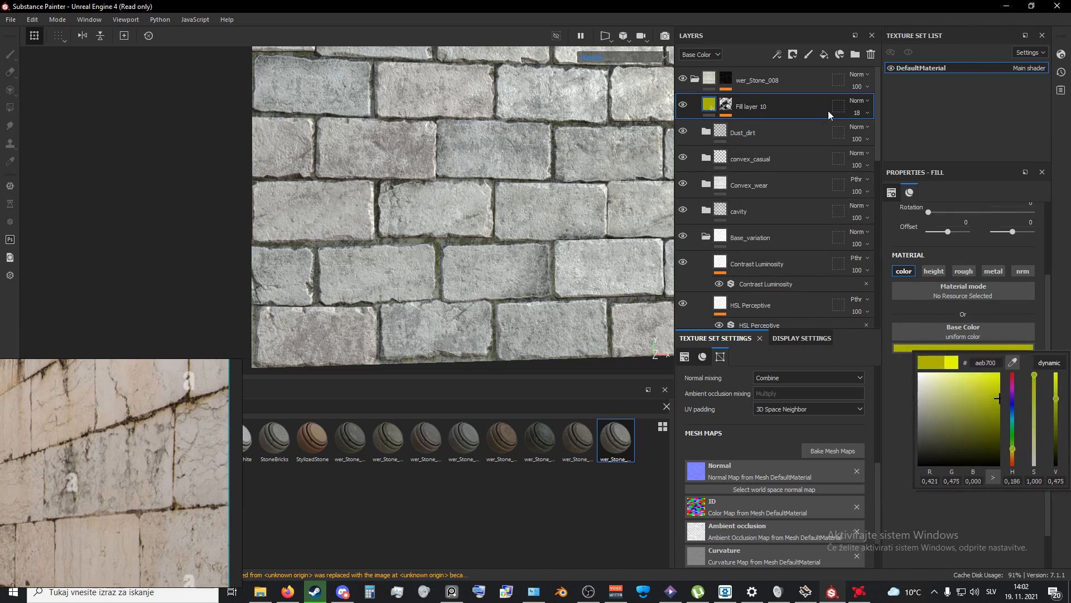
# Step: Raise the opacity of Fill layer 10 to 52 and check the tinted joints up close and from afar
pyautogui.click(858, 113)
pyautogui.click(858, 113)
pyautogui.scroll(3, 859, 112)
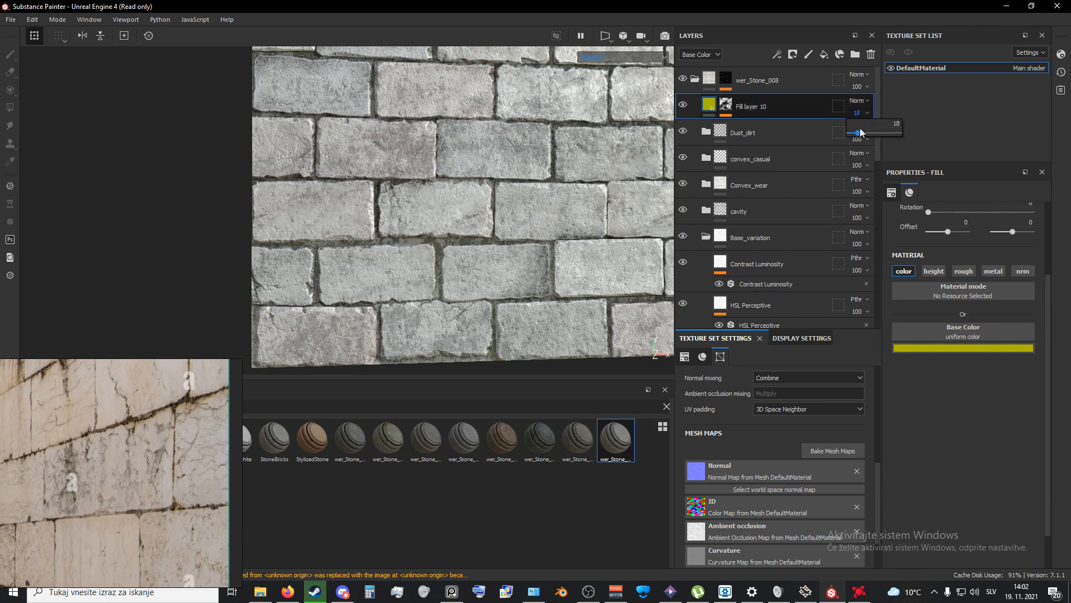
pyautogui.moveTo(860, 133)
pyautogui.mouseDown()
pyautogui.moveTo(915, 137)
pyautogui.moveTo(867, 139)
pyautogui.moveTo(876, 142)
pyautogui.mouseUp()
pyautogui.scroll(-5, 580, 285)
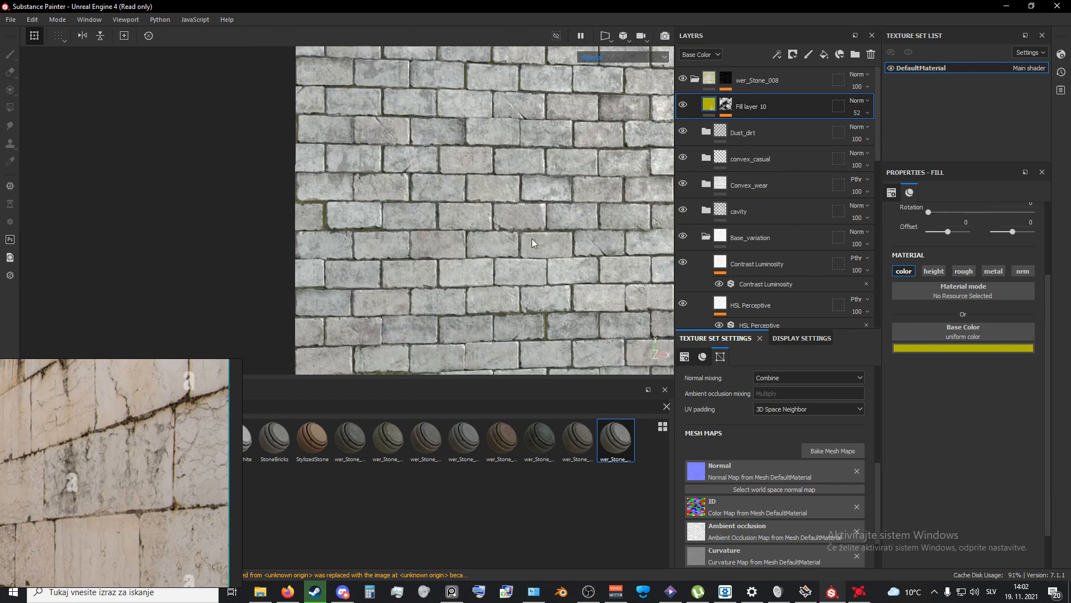
pyautogui.keyDown('alt'); pyautogui.moveTo(532, 239); pyautogui.dragTo(497, 273, button='middle'); pyautogui.keyUp('alt')
pyautogui.scroll(5, 497, 273)
pyautogui.keyDown('alt'); pyautogui.moveTo(385, 167); pyautogui.dragTo(381, 231, button='middle'); pyautogui.keyUp('alt')
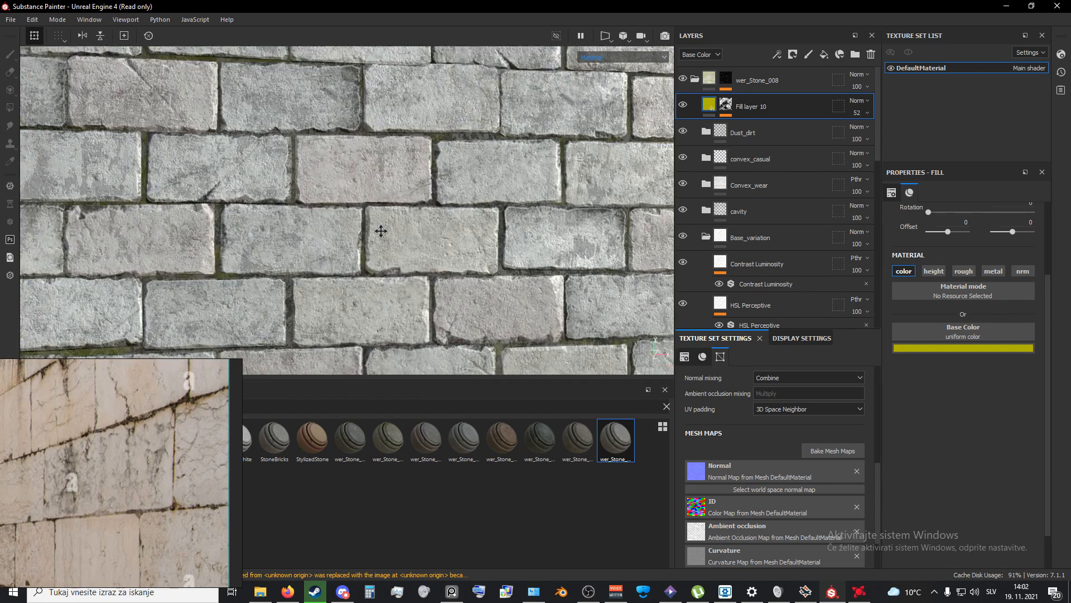
# Step: Examine the moss-tinted joints across the brick wall from afar, up close and at several viewing angles
pyautogui.scroll(-8, 366, 342)
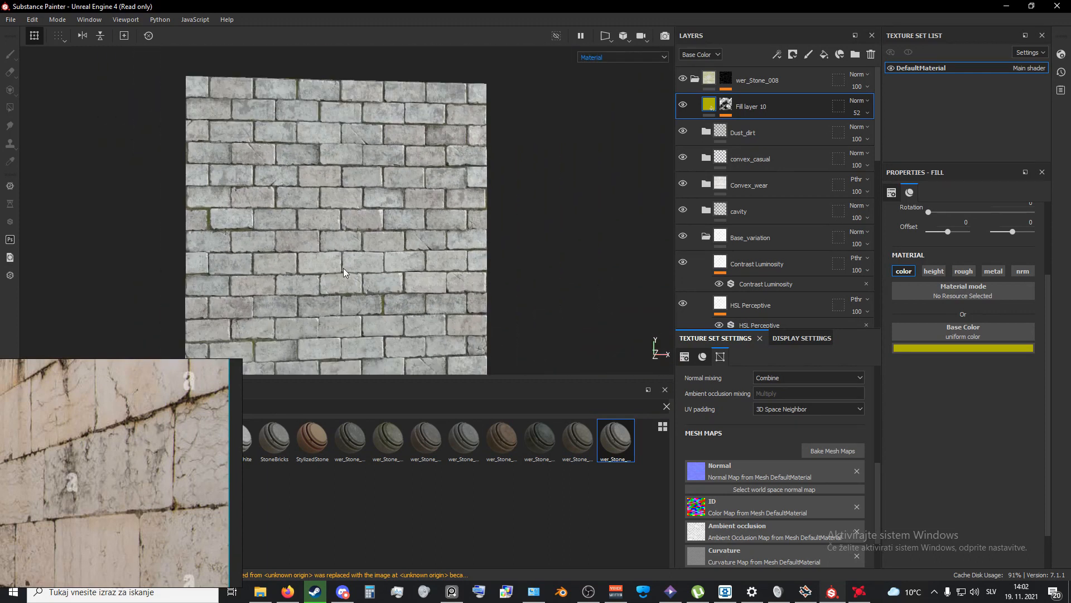
pyautogui.keyDown('alt'); pyautogui.moveTo(344, 268); pyautogui.dragTo(346, 290); pyautogui.keyUp('alt')
pyautogui.keyDown('alt'); pyautogui.moveTo(346, 289); pyautogui.dragTo(393, 273, button='middle'); pyautogui.keyUp('alt')
pyautogui.scroll(-4, 361, 322)
pyautogui.keyDown('alt'); pyautogui.moveTo(360, 323); pyautogui.dragTo(443, 297); pyautogui.keyUp('alt')
pyautogui.scroll(-3, 390, 303)
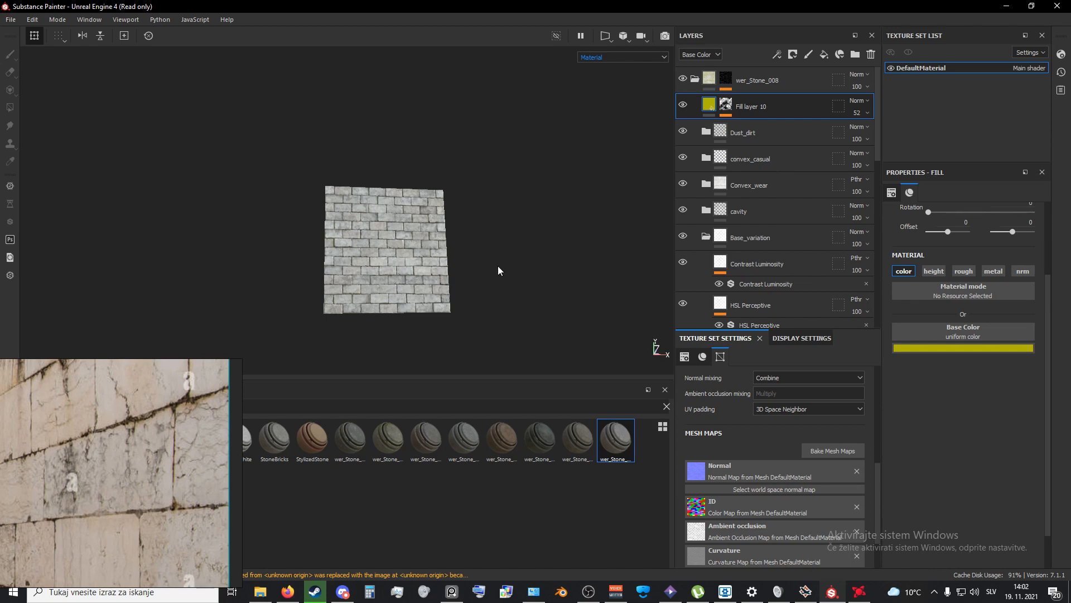
pyautogui.keyDown('alt'); pyautogui.moveTo(500, 270); pyautogui.dragTo(481, 296); pyautogui.keyUp('alt')
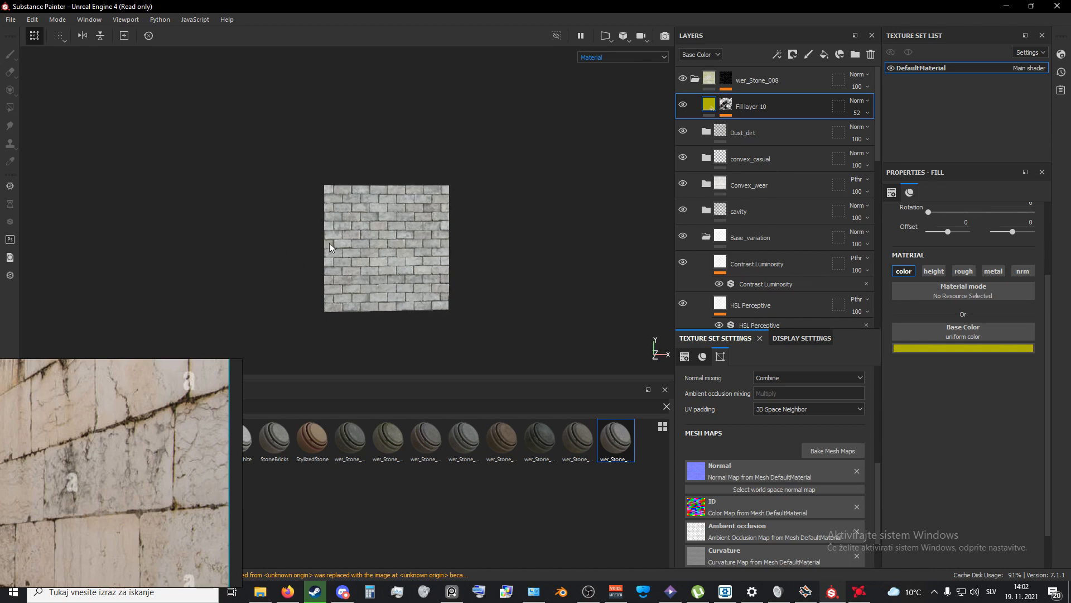
pyautogui.scroll(12, 353, 300)
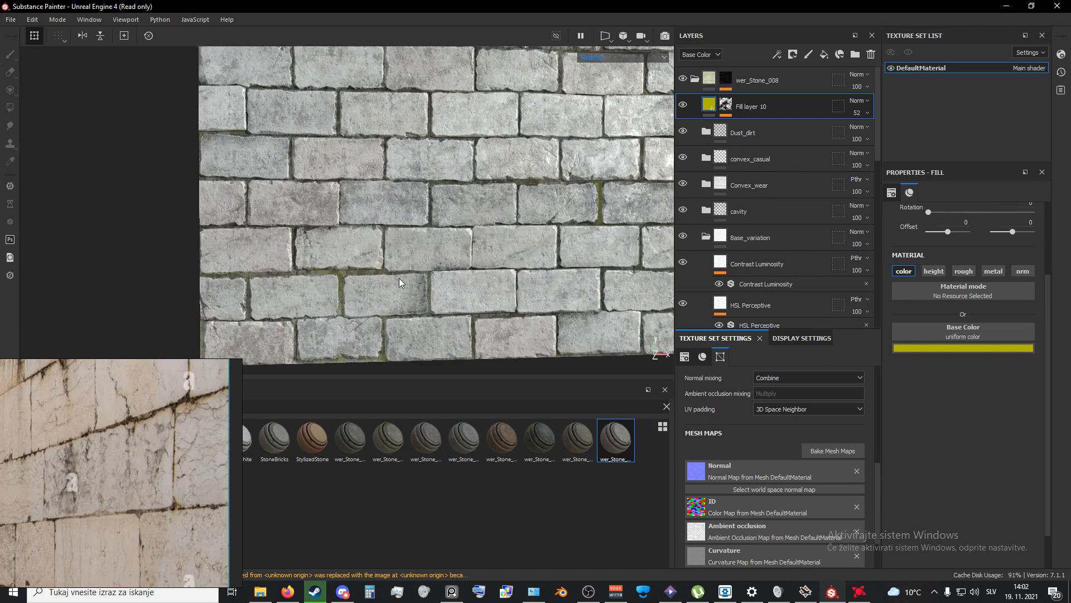
pyautogui.keyDown('alt'); pyautogui.moveTo(444, 243); pyautogui.dragTo(474, 256, button='middle'); pyautogui.keyUp('alt')
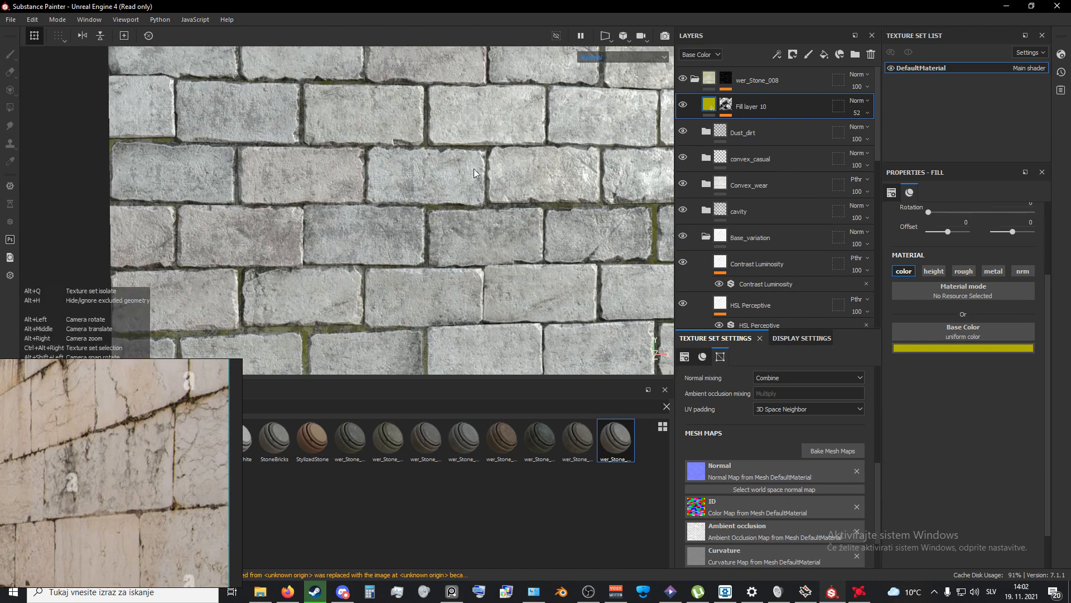
pyautogui.keyDown('alt'); pyautogui.moveTo(473, 168); pyautogui.dragTo(484, 202, button='middle'); pyautogui.keyUp('alt')
pyautogui.scroll(1, 456, 237)
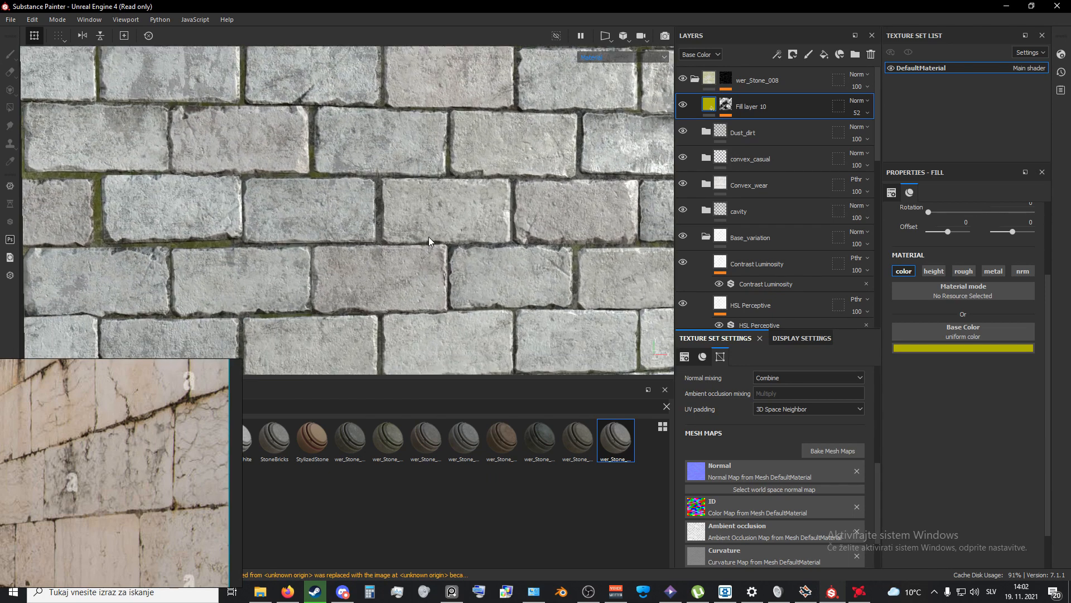
pyautogui.scroll(1, 456, 236)
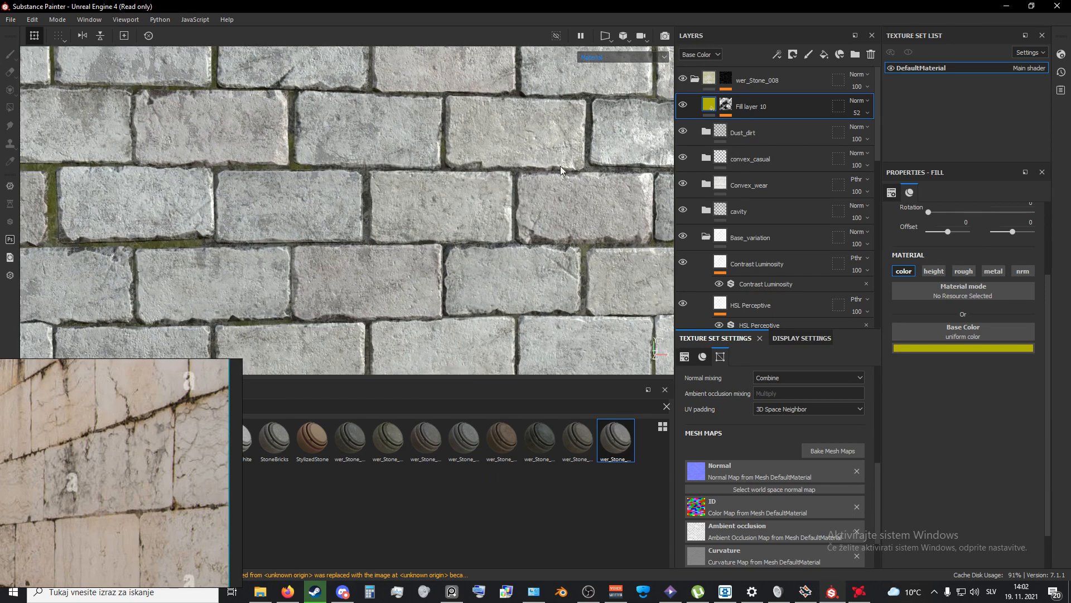
pyautogui.keyDown('alt'); pyautogui.moveTo(560, 166); pyautogui.dragTo(410, 158); pyautogui.keyUp('alt')
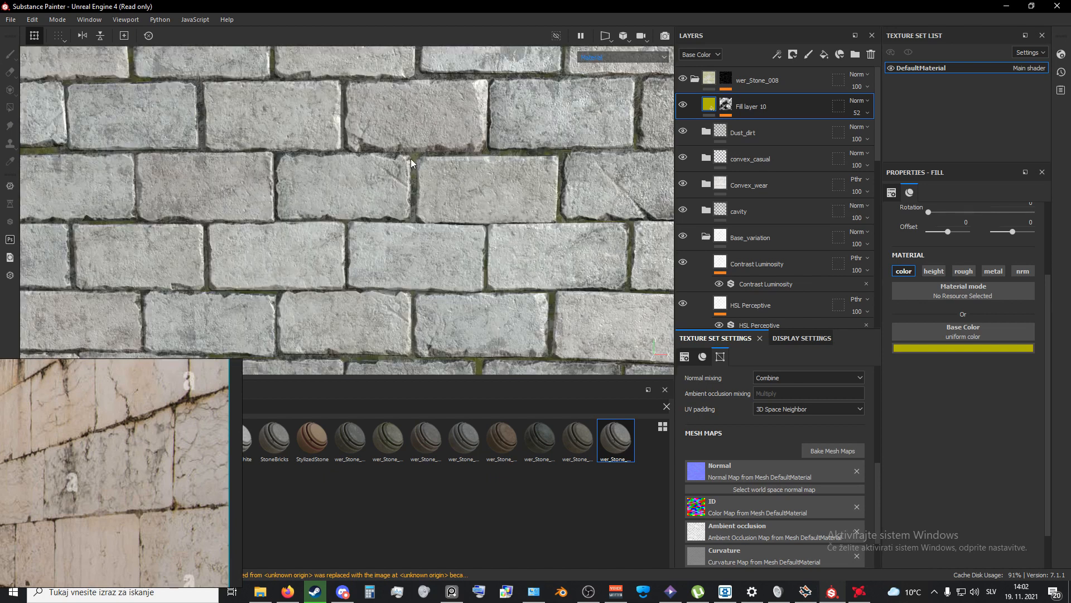
pyautogui.moveTo(364, 237)
pyautogui.keyDown('alt'); pyautogui.mouseDown()
pyautogui.moveTo(430, 188)
pyautogui.moveTo(427, 225)
pyautogui.moveTo(377, 230)
pyautogui.mouseUp(); pyautogui.keyUp('alt')
pyautogui.keyDown('alt'); pyautogui.moveTo(399, 298); pyautogui.dragTo(431, 226, button='middle'); pyautogui.keyUp('alt')
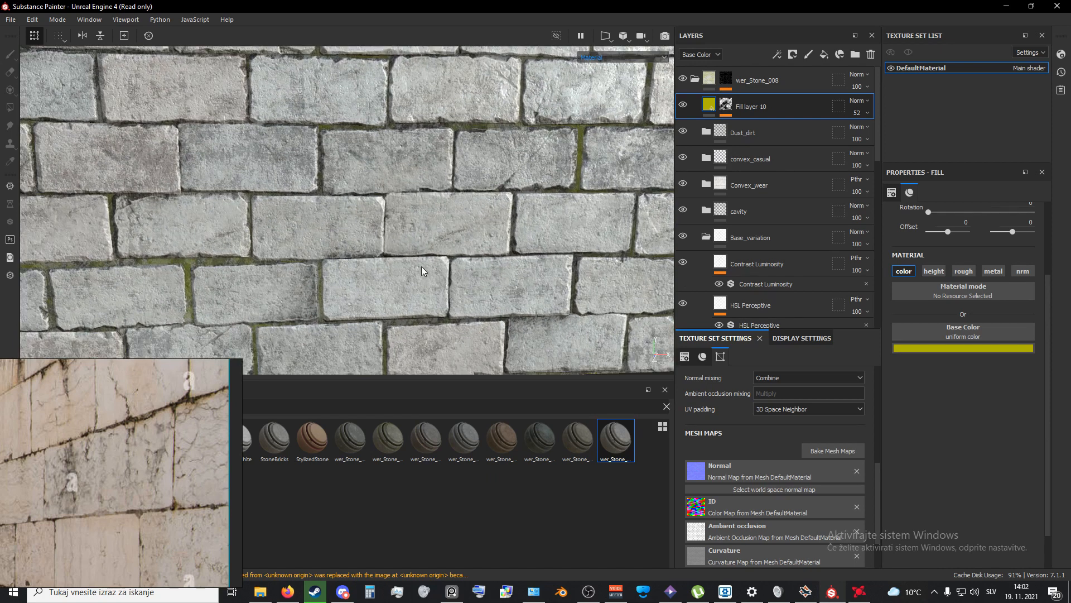
pyautogui.keyDown('alt'); pyautogui.moveTo(379, 214); pyautogui.dragTo(368, 247, button='right'); pyautogui.keyUp('alt')
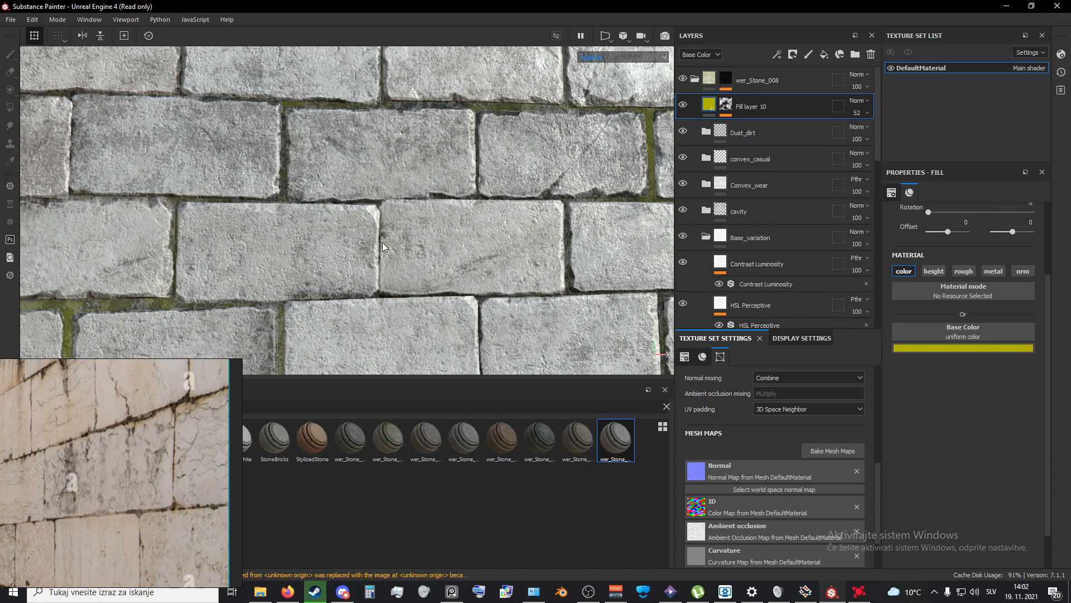
pyautogui.keyDown('alt'); pyautogui.moveTo(383, 242); pyautogui.dragTo(415, 168, button='middle'); pyautogui.keyUp('alt')
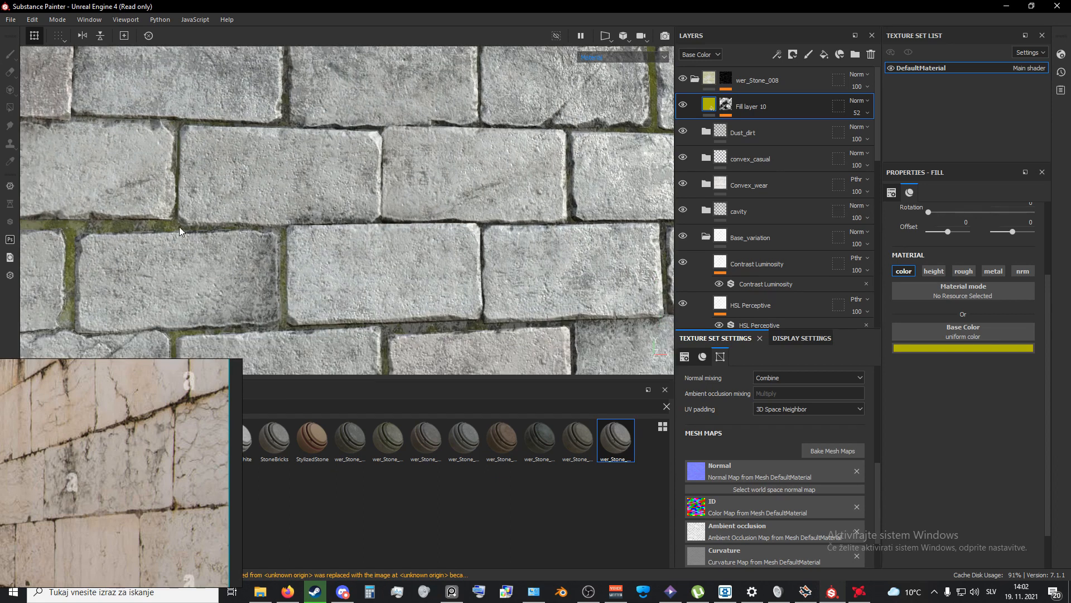
pyautogui.scroll(-6, 404, 226)
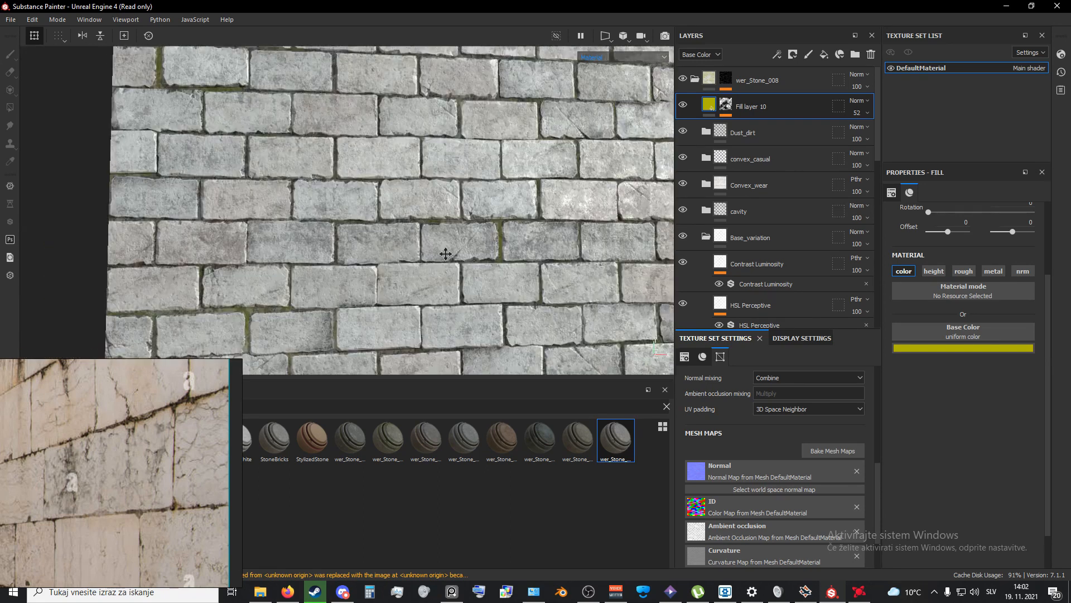
pyautogui.keyDown('alt'); pyautogui.moveTo(406, 273); pyautogui.dragTo(380, 270); pyautogui.keyUp('alt')
pyautogui.scroll(-6, 434, 240)
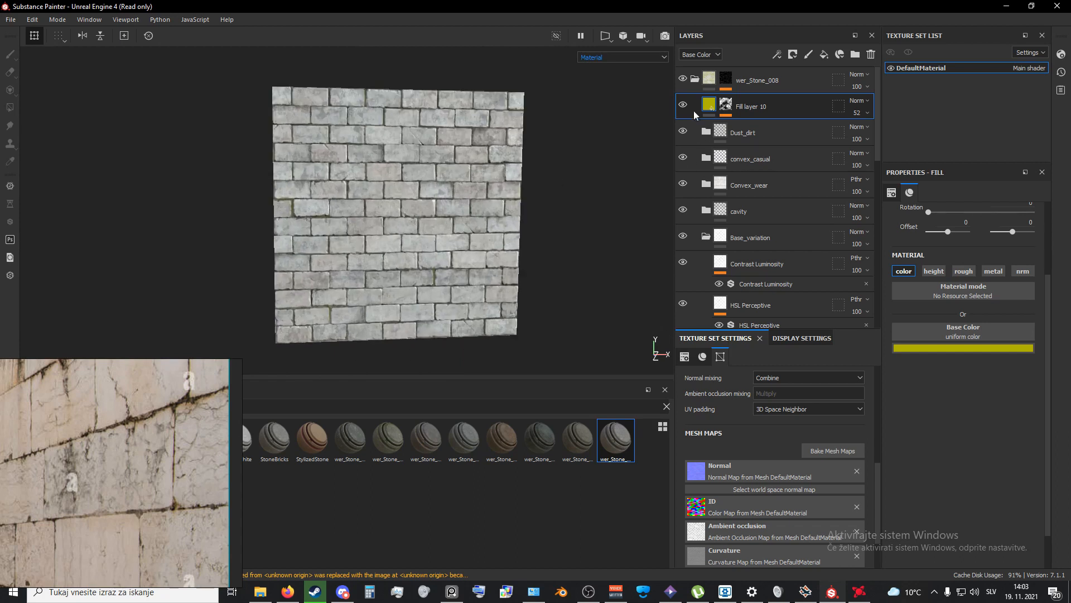
# Step: Collapse the wer_Stone_008 group, expand Stone_White2 and lower the opacity of its Fill layer 8 to 3
pyautogui.click(698, 79)
pyautogui.click(694, 212)
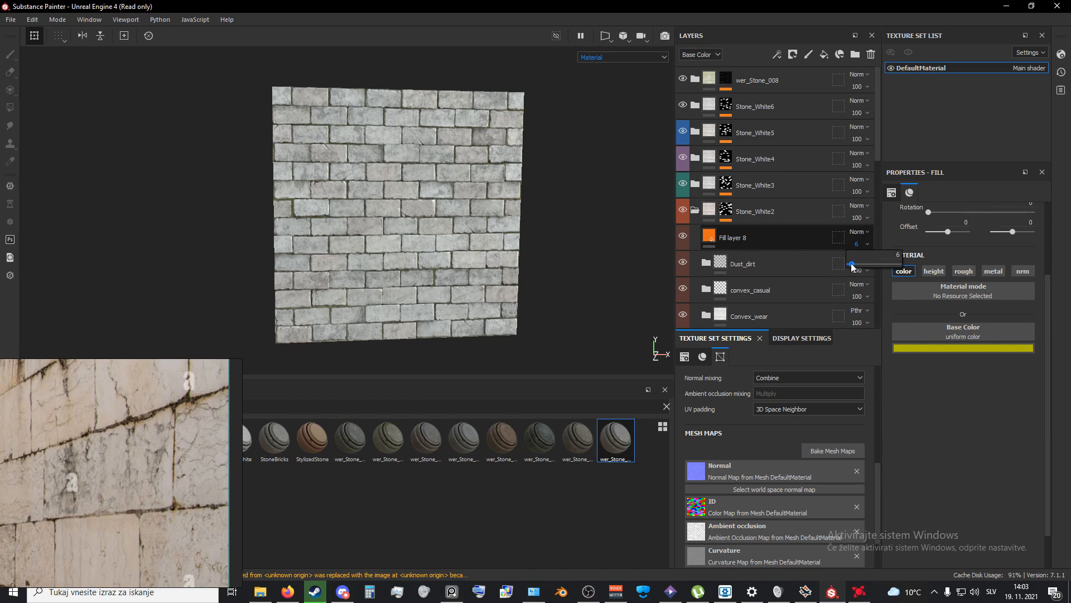
pyautogui.moveTo(852, 267); pyautogui.dragTo(851, 267)
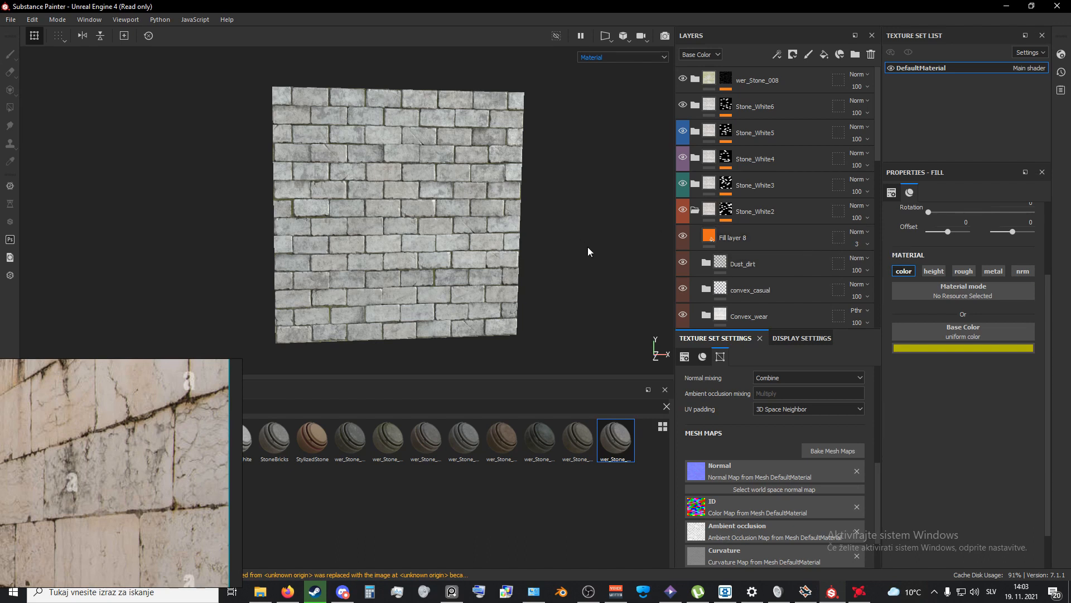
# Step: Examine the color variation between the bricks across the whole wall at different distances and angles
pyautogui.scroll(-5, 500, 294)
pyautogui.scroll(8, 407, 235)
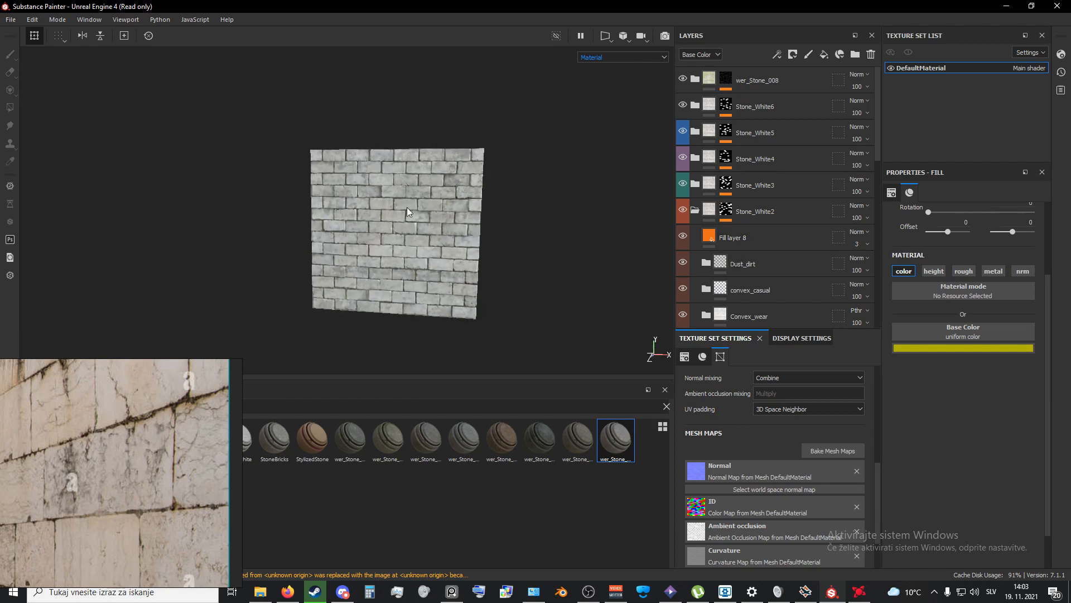
pyautogui.scroll(-3, 412, 284)
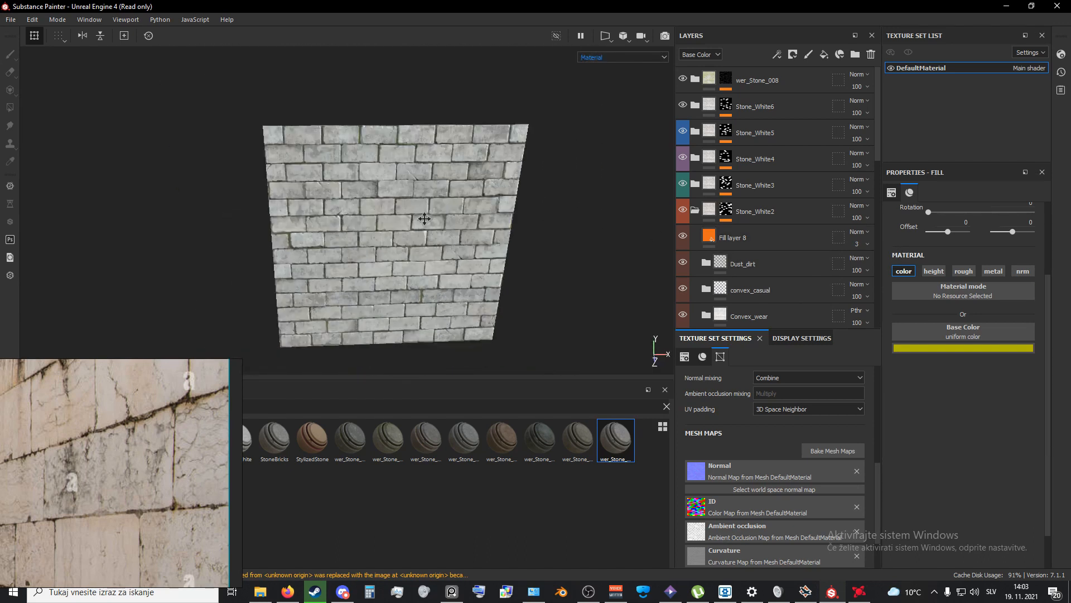
pyautogui.scroll(-6, 428, 183)
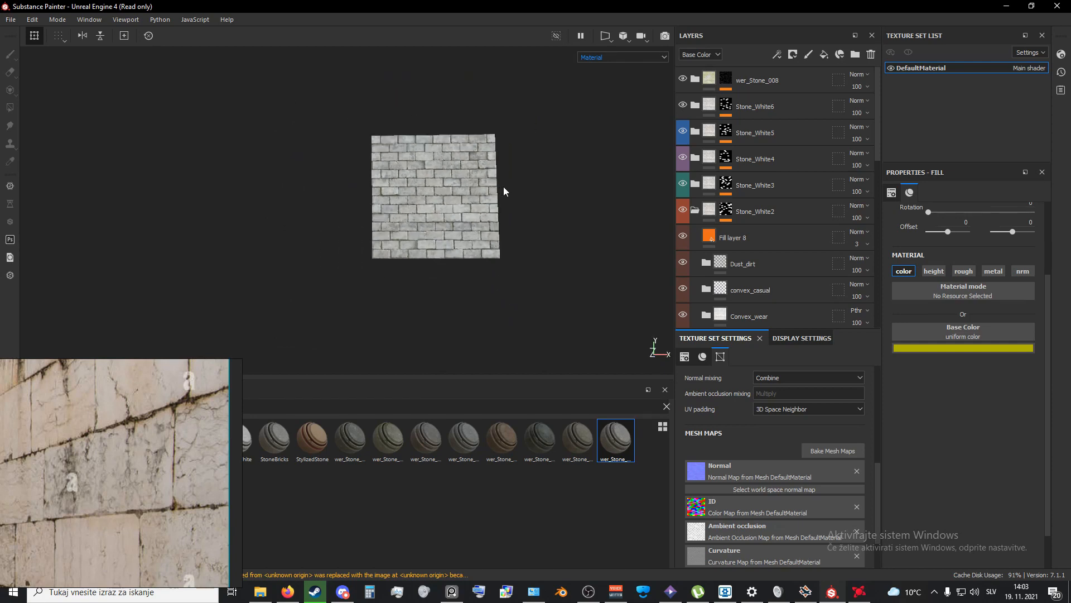
pyautogui.scroll(4, 472, 222)
pyautogui.scroll(-1, 449, 235)
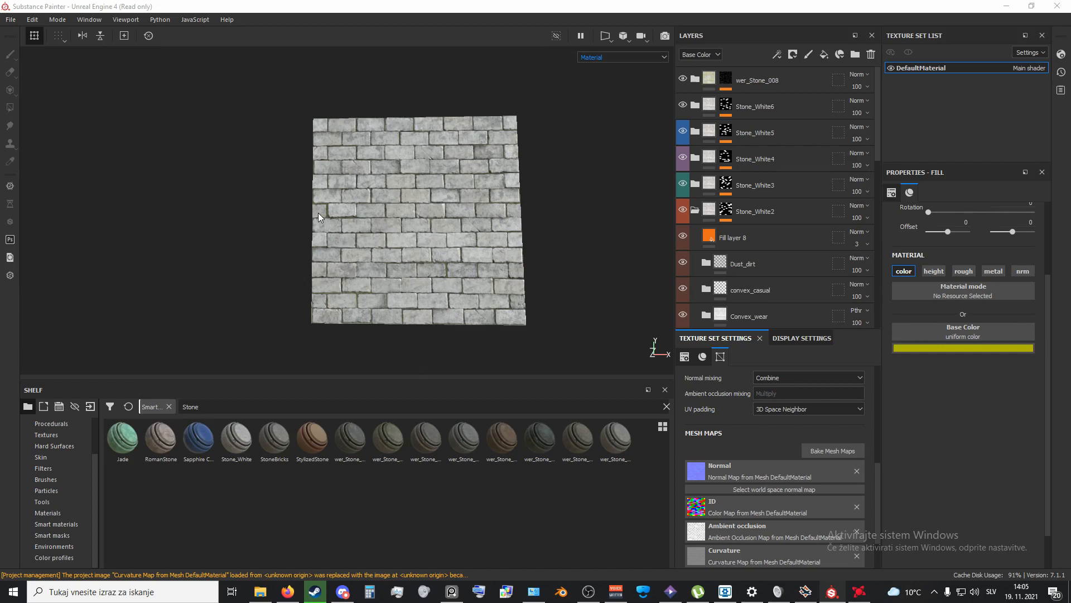
pyautogui.scroll(3, 335, 212)
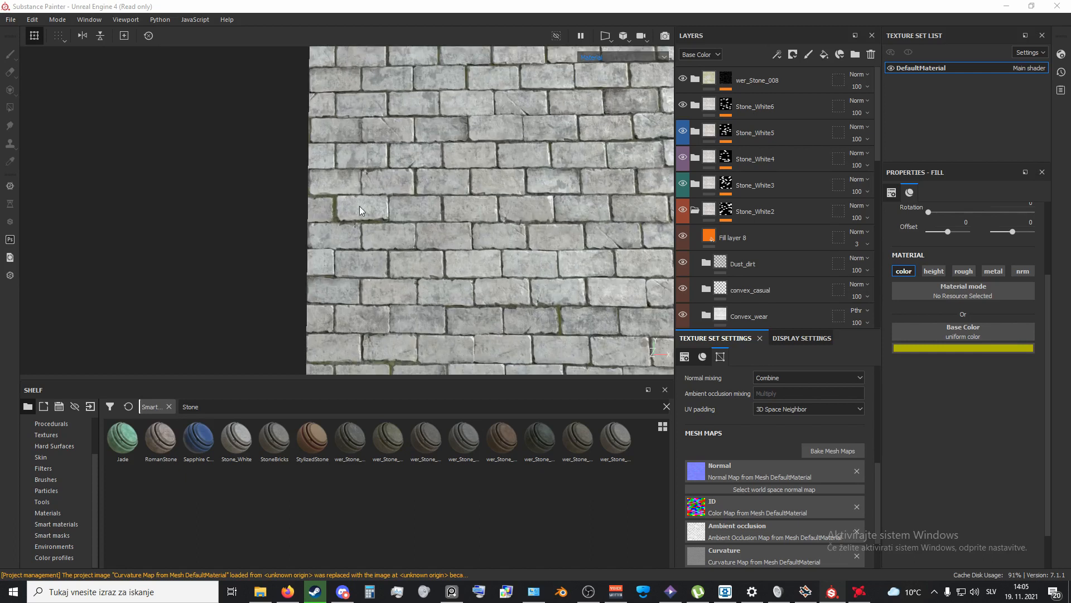
pyautogui.scroll(-3, 424, 240)
pyautogui.keyDown('alt'); pyautogui.moveTo(356, 244); pyautogui.dragTo(477, 216); pyautogui.keyUp('alt')
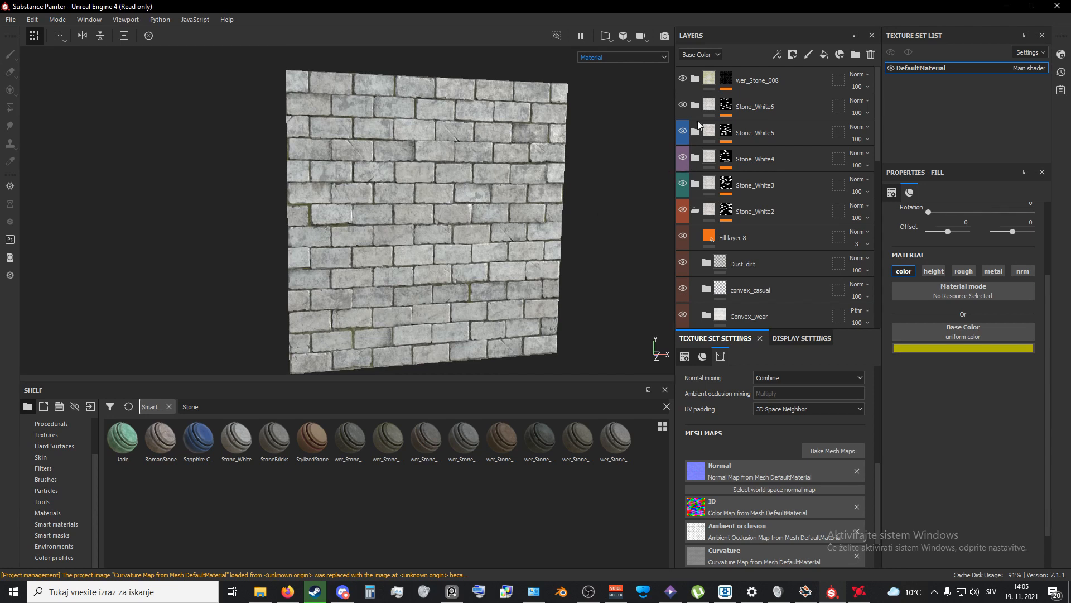
# Step: Collapse the Stone_White2 group and add a fill layer named Leaks above the wer_Stone_008 group
pyautogui.scroll(-1, 694, 123)
pyautogui.scroll(-7, 737, 248)
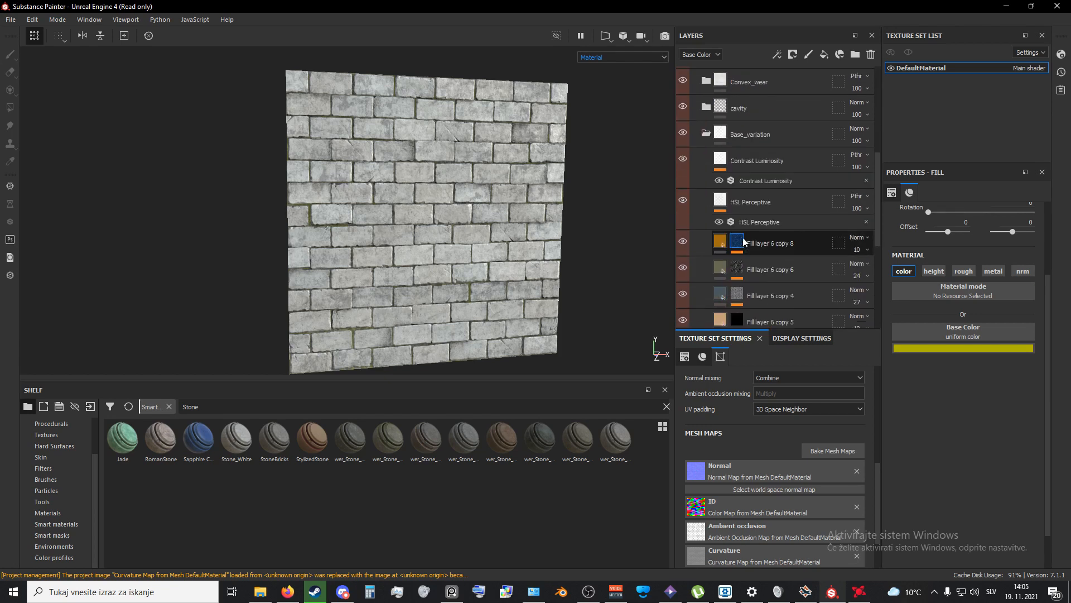
pyautogui.scroll(4, 717, 223)
pyautogui.click(695, 179)
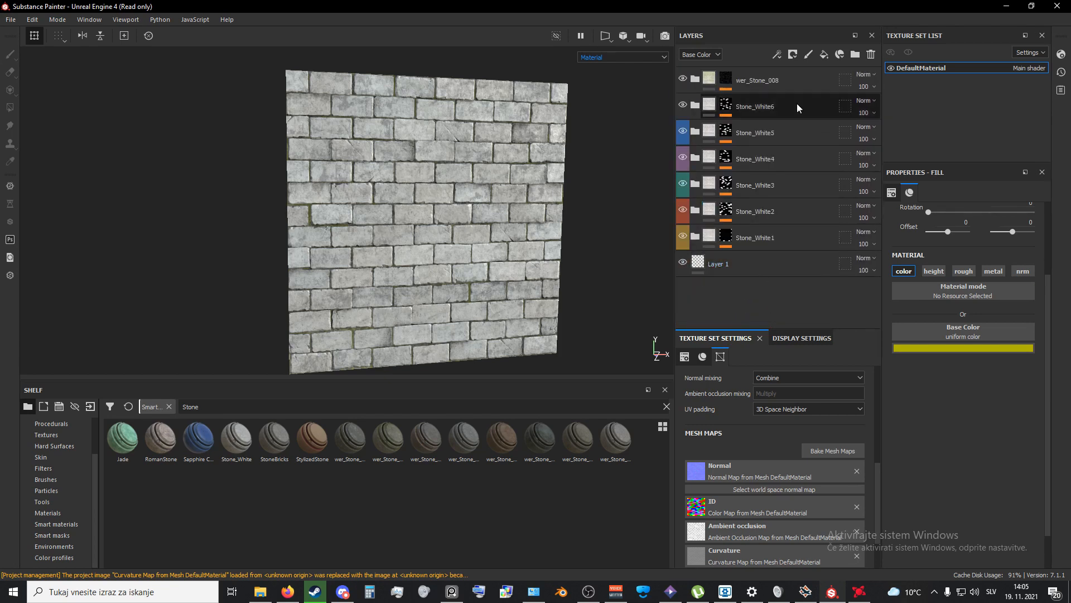
pyautogui.click(801, 75)
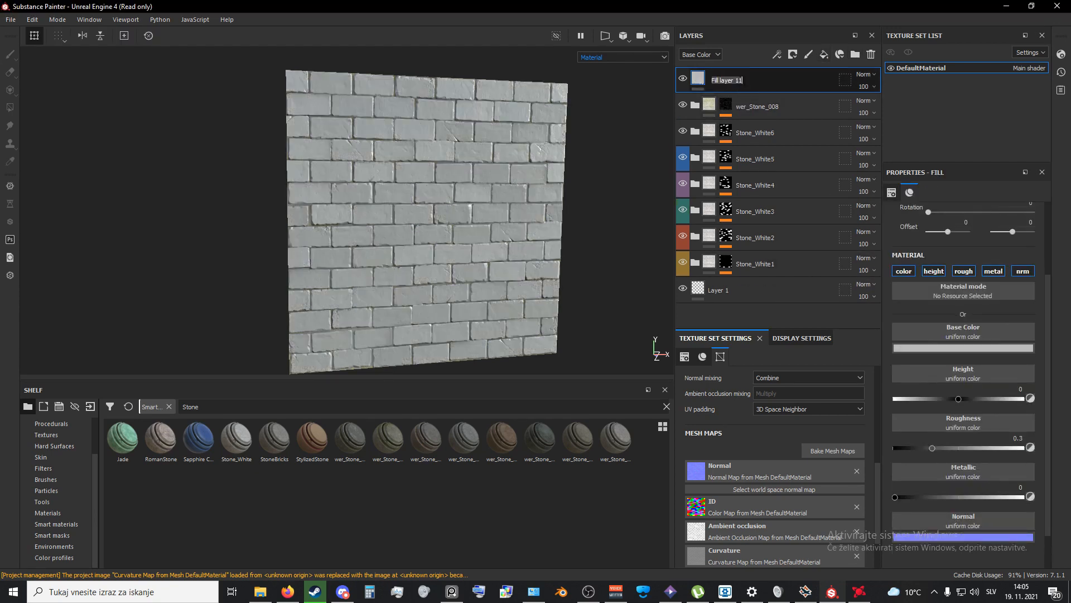
pyautogui.write('Leaks')
pyautogui.press('Return')
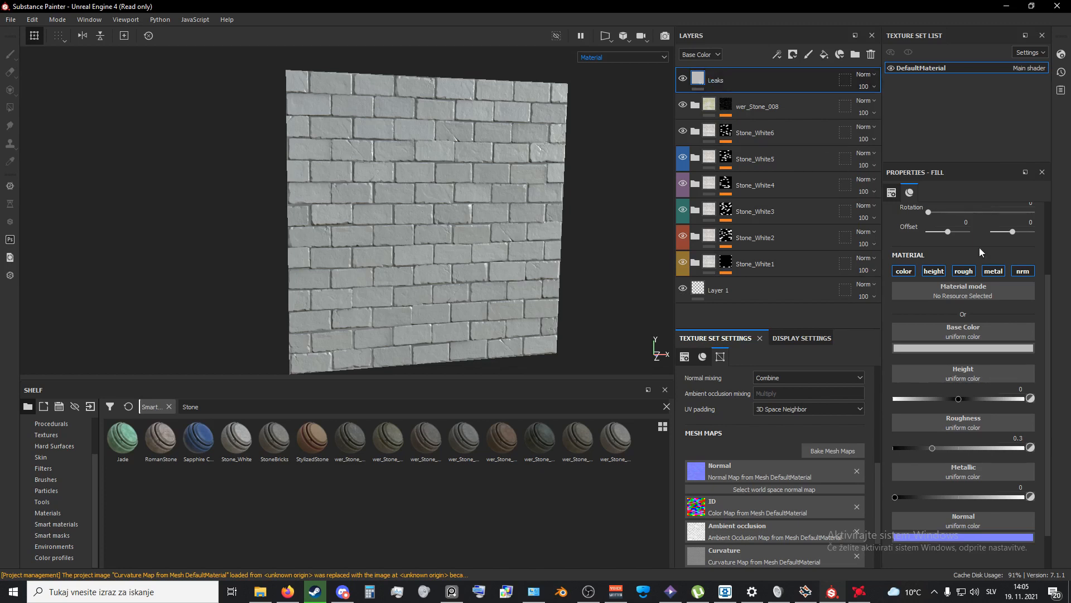
# Step: Set the base color of the Leaks layer to the dark olive 434331
pyautogui.click(972, 347)
pyautogui.click(949, 440)
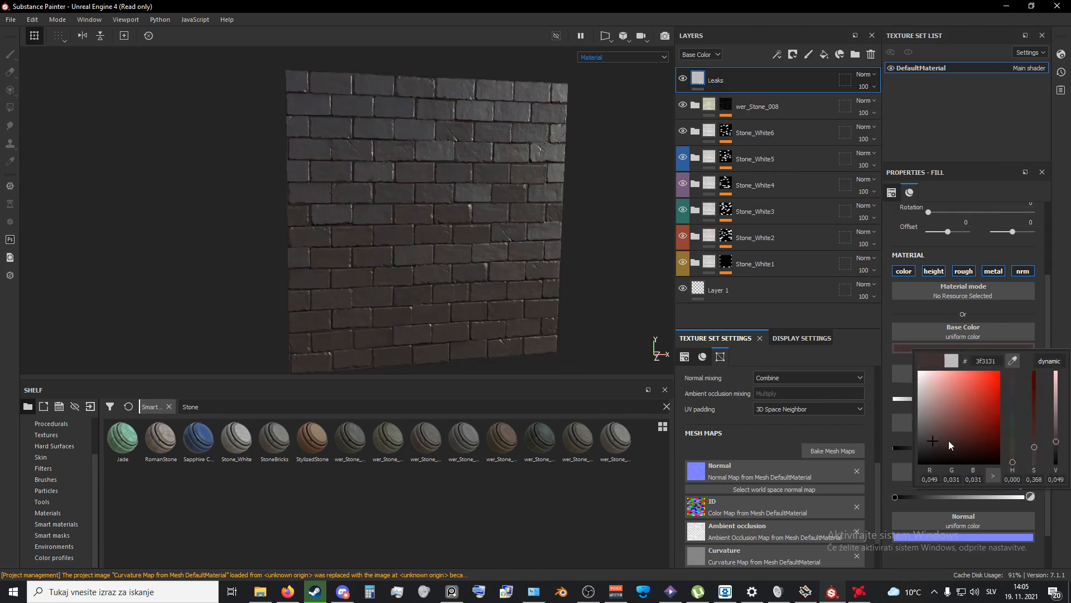
pyautogui.moveTo(1011, 447)
pyautogui.mouseDown()
pyautogui.moveTo(1014, 459)
pyautogui.moveTo(1016, 448)
pyautogui.mouseUp()
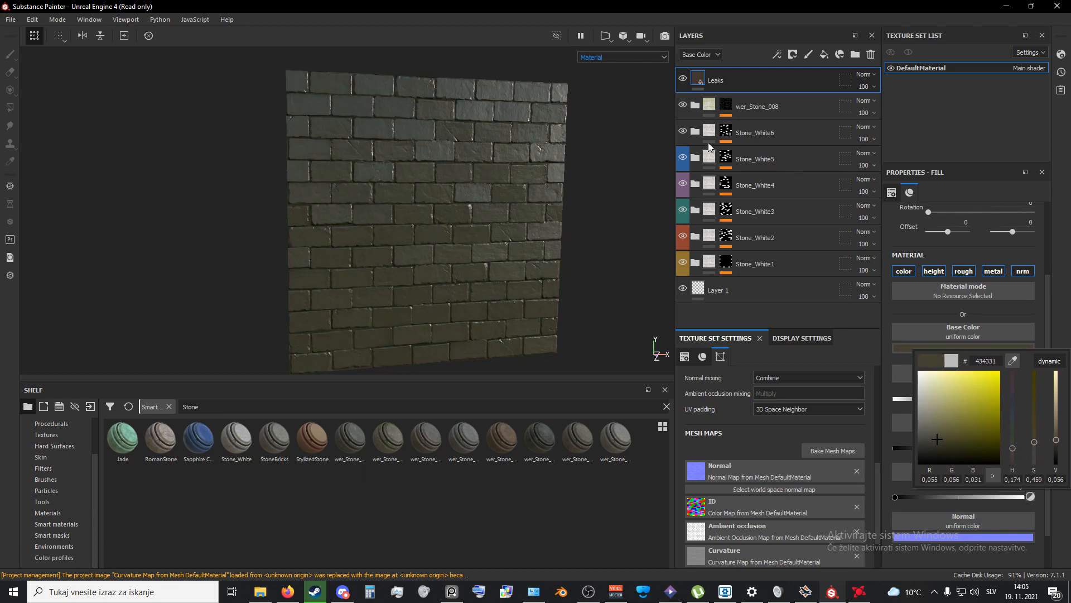
pyautogui.click(967, 297)
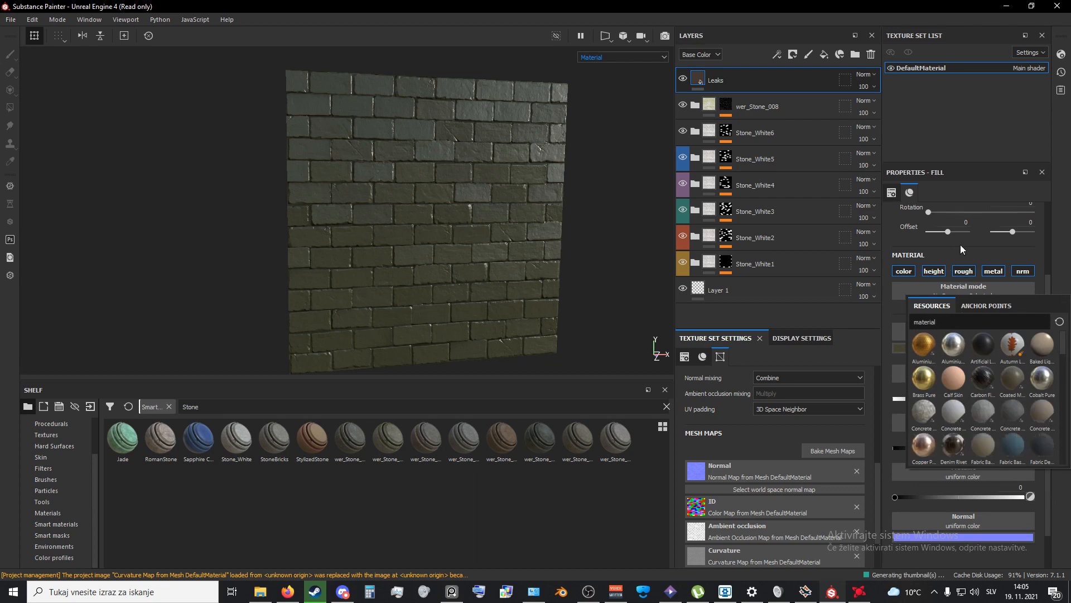
pyautogui.click(959, 245)
# Step: Disable the roughness, metallic, normal and height channels of the Leaks layer, leaving only color active
pyautogui.click(961, 272)
pyautogui.click(996, 272)
pyautogui.click(1026, 272)
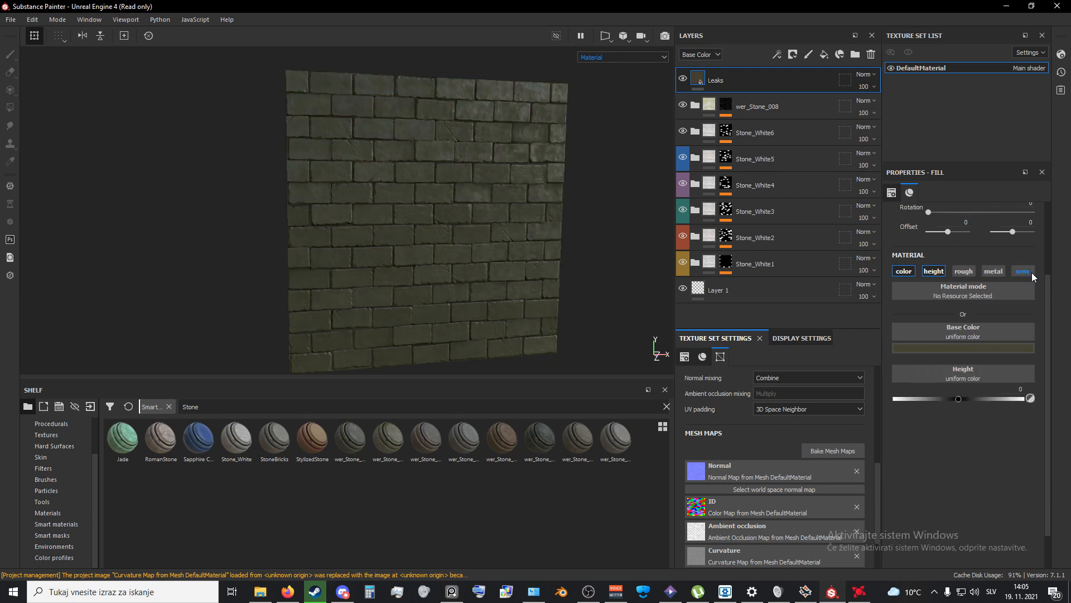
pyautogui.scroll(5, 568, 293)
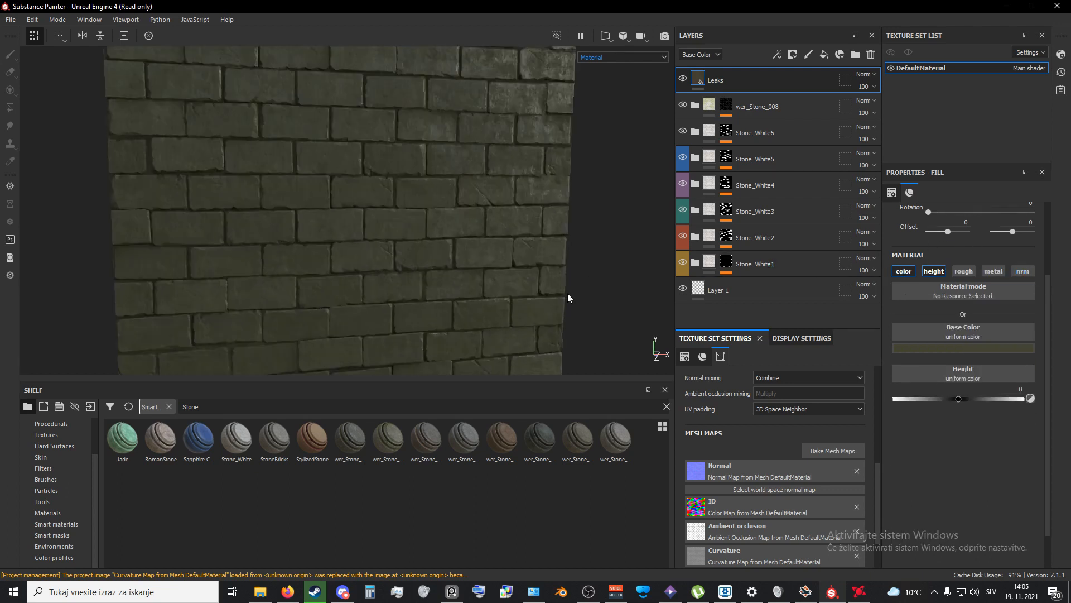
pyautogui.keyDown('alt'); pyautogui.moveTo(536, 322); pyautogui.dragTo(560, 249); pyautogui.keyUp('alt')
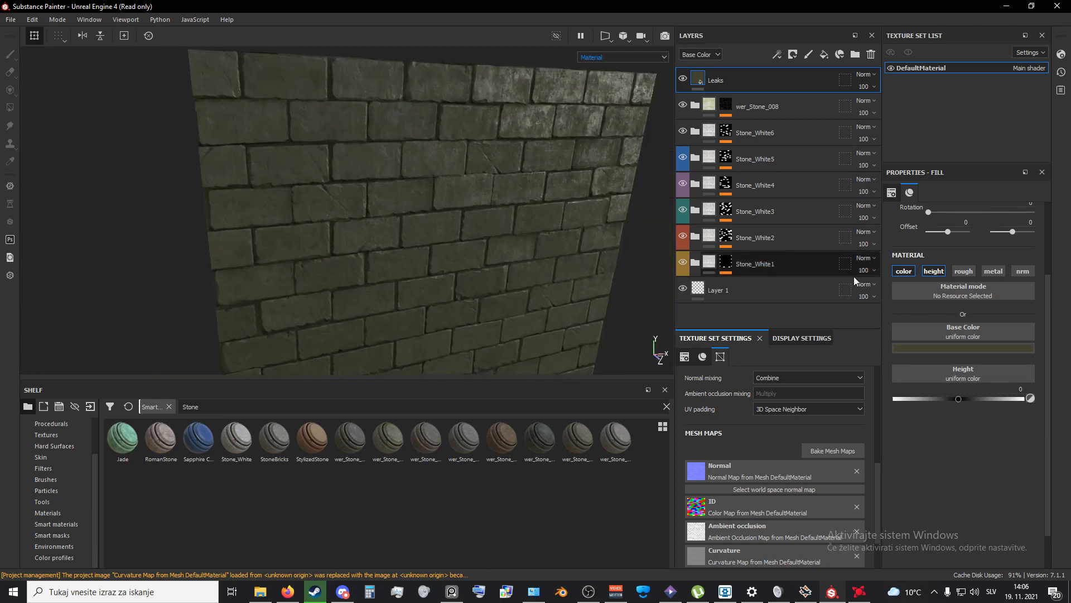
pyautogui.click(933, 271)
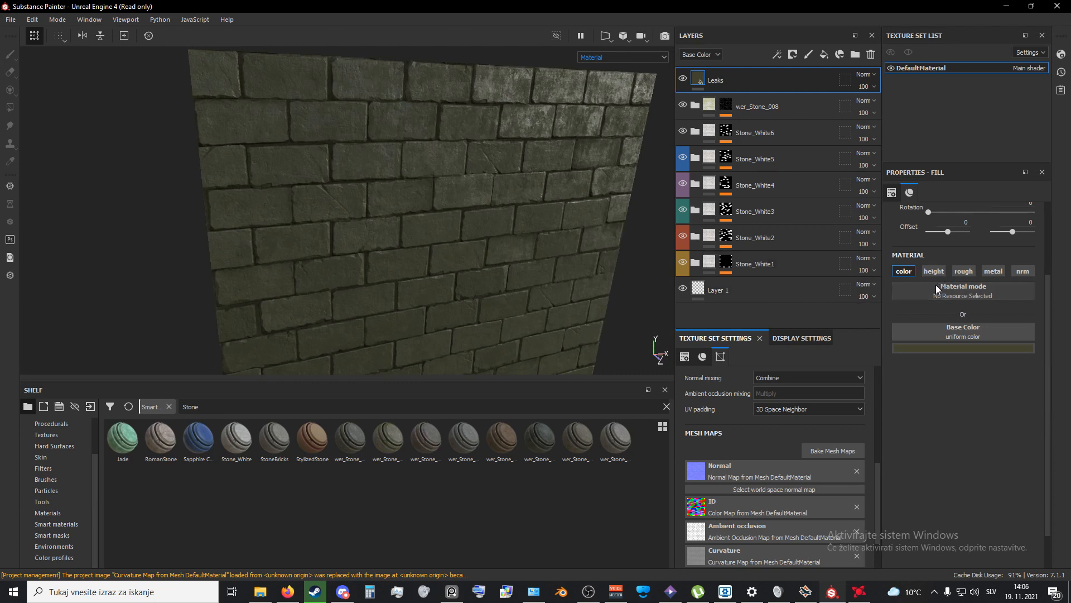
pyautogui.keyDown('alt'); pyautogui.moveTo(502, 234); pyautogui.dragTo(644, 147); pyautogui.keyUp('alt')
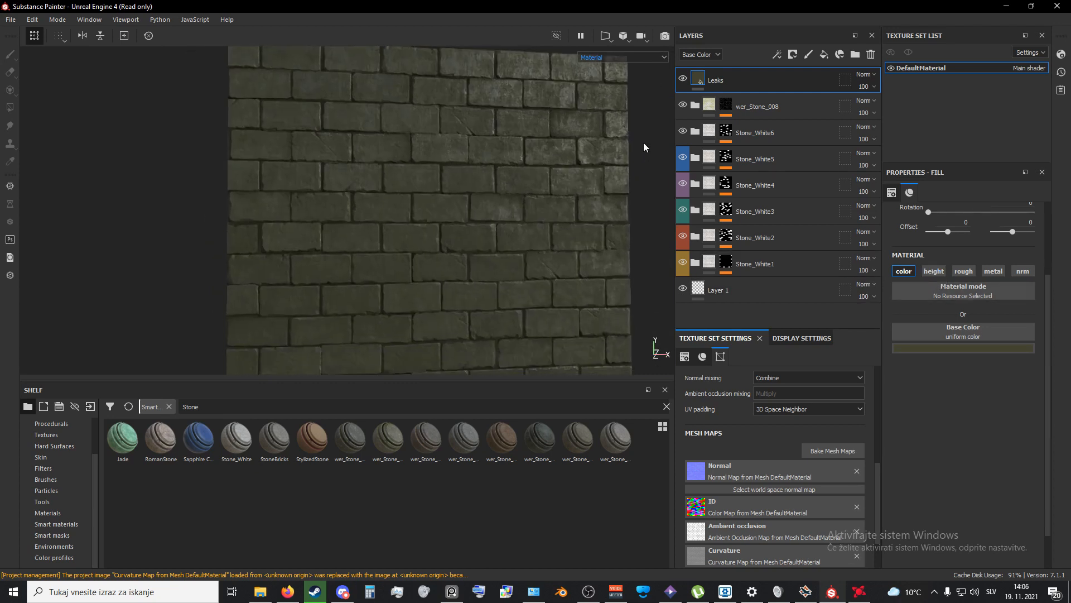
# Step: Add a black mask to the Leaks layer and add a paint effect to that mask
pyautogui.rightClick(704, 78)
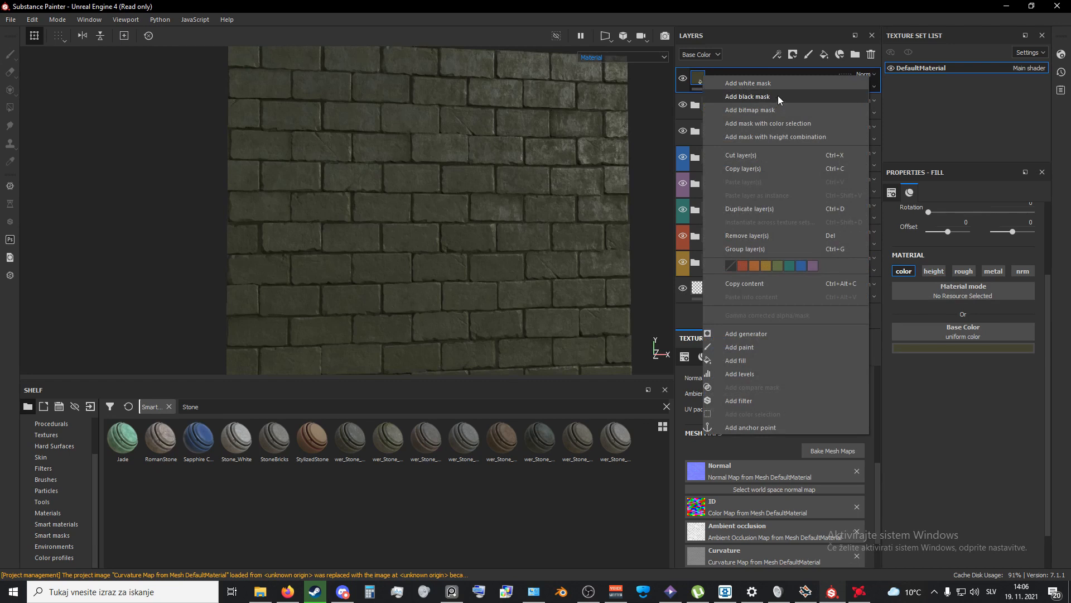
pyautogui.click(778, 95)
pyautogui.rightClick(714, 78)
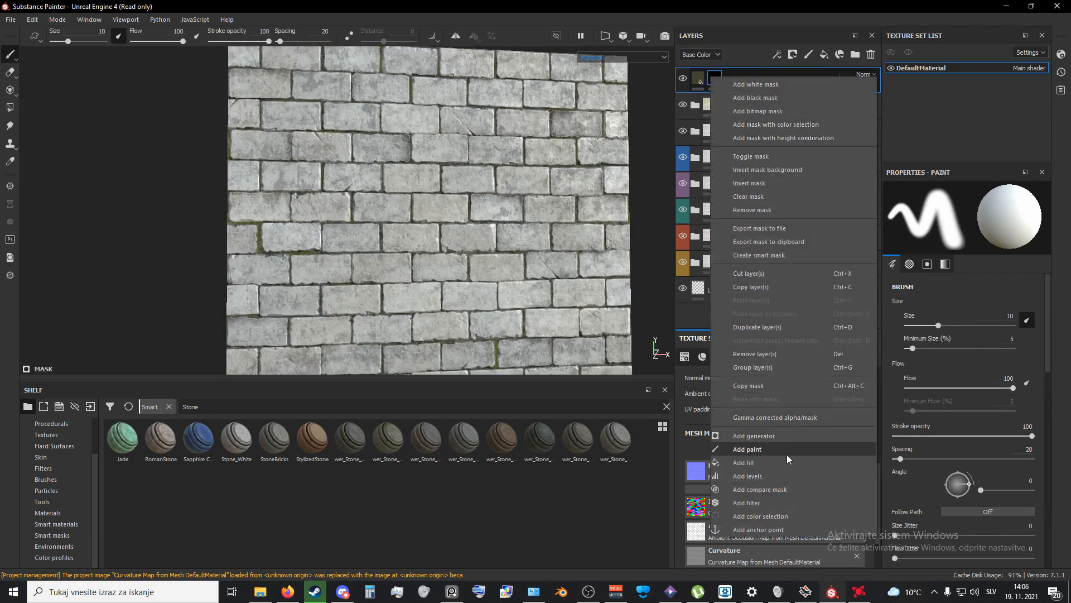
pyautogui.click(701, 412)
# Step: Try the Leaks Heavy particle brush with a stroke along the upper edge of a brick
pyautogui.keyDown('alt'); pyautogui.moveTo(319, 364); pyautogui.dragTo(332, 339, button='middle'); pyautogui.keyUp('alt')
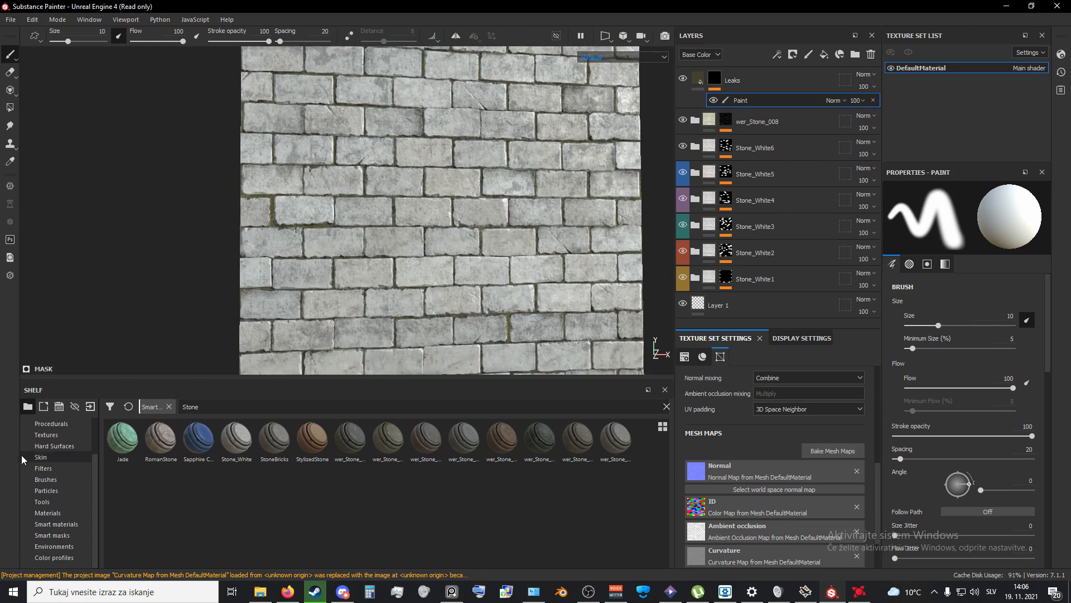
pyautogui.click(55, 490)
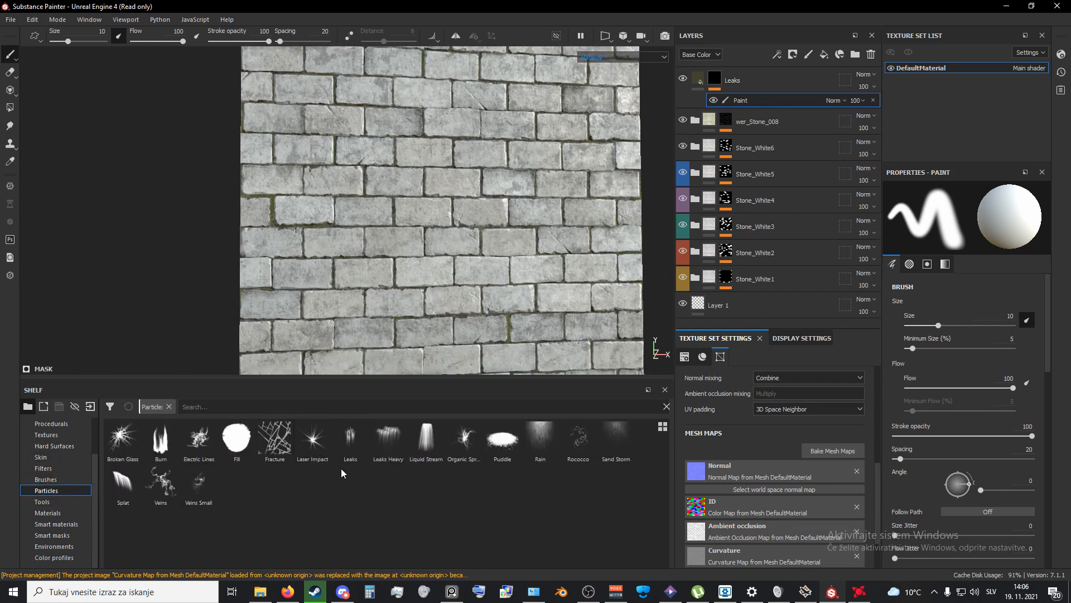
pyautogui.click(388, 441)
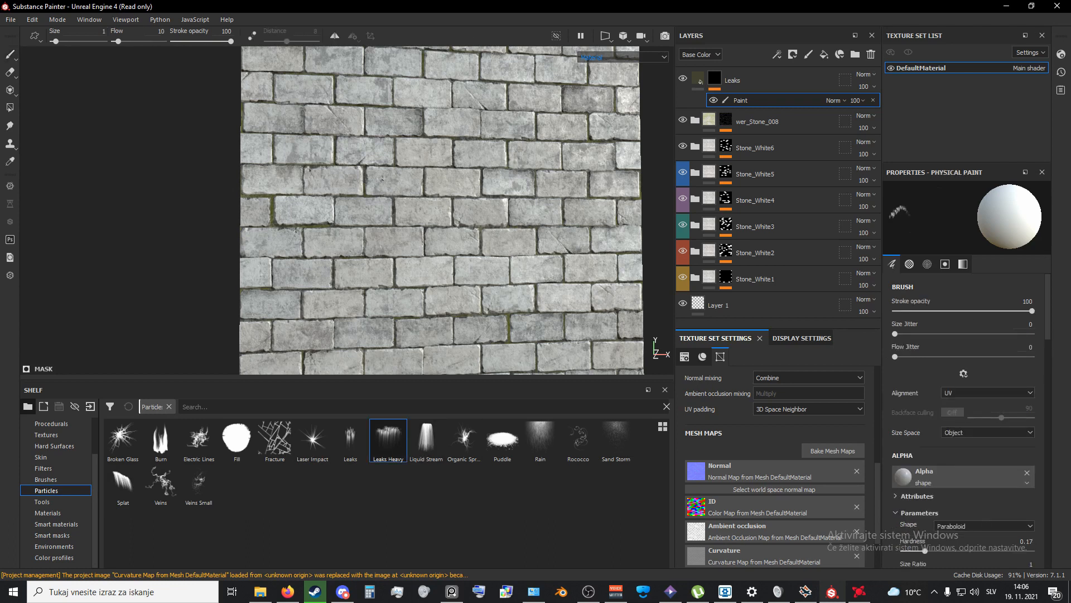
pyautogui.rightClick(419, 195)
pyautogui.scroll(2, 374, 192)
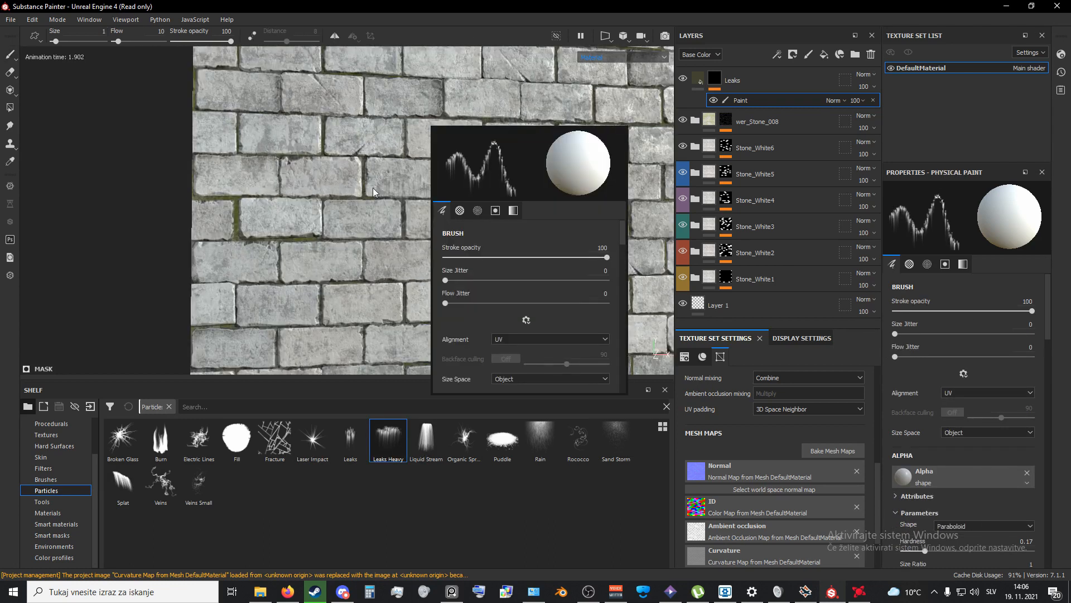
pyautogui.click(374, 192)
pyautogui.moveTo(422, 178)
pyautogui.mouseDown()
pyautogui.moveTo(388, 171)
pyautogui.moveTo(419, 176)
pyautogui.mouseUp()
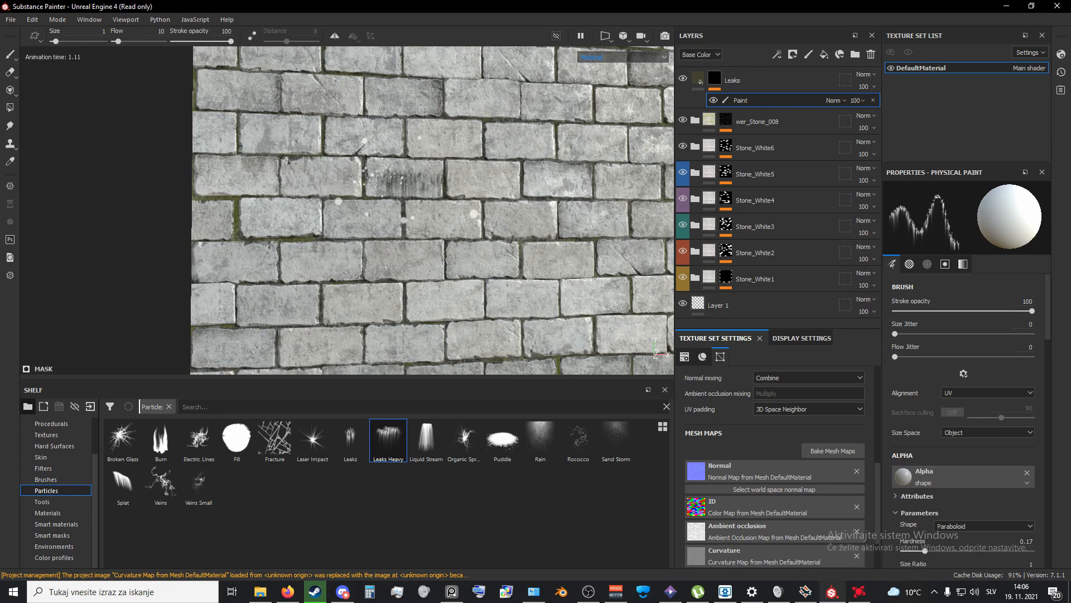
pyautogui.scroll(5, 442, 218)
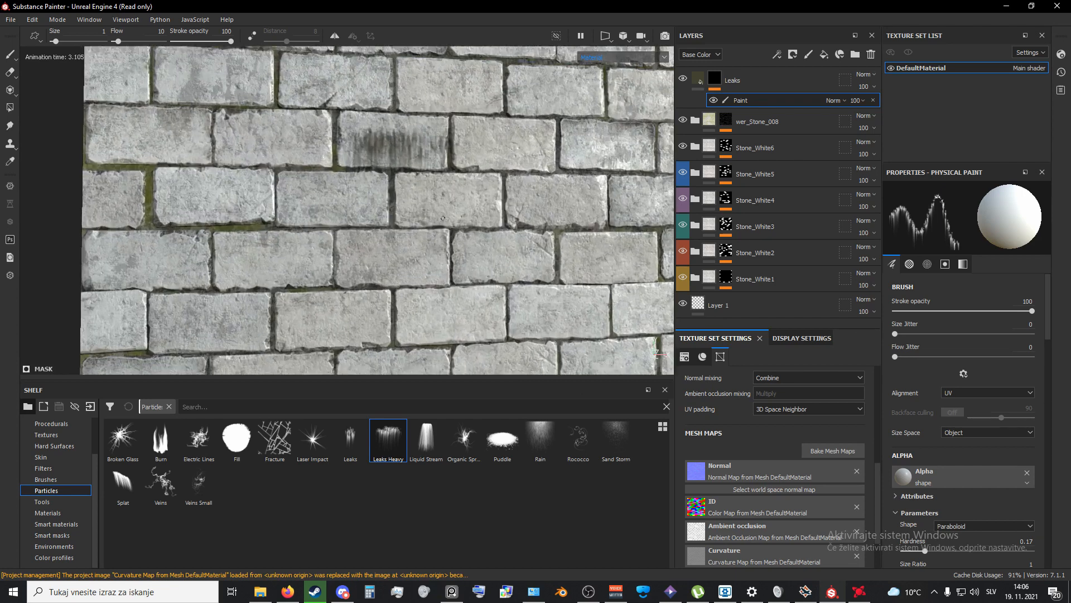
pyautogui.scroll(-4, 442, 218)
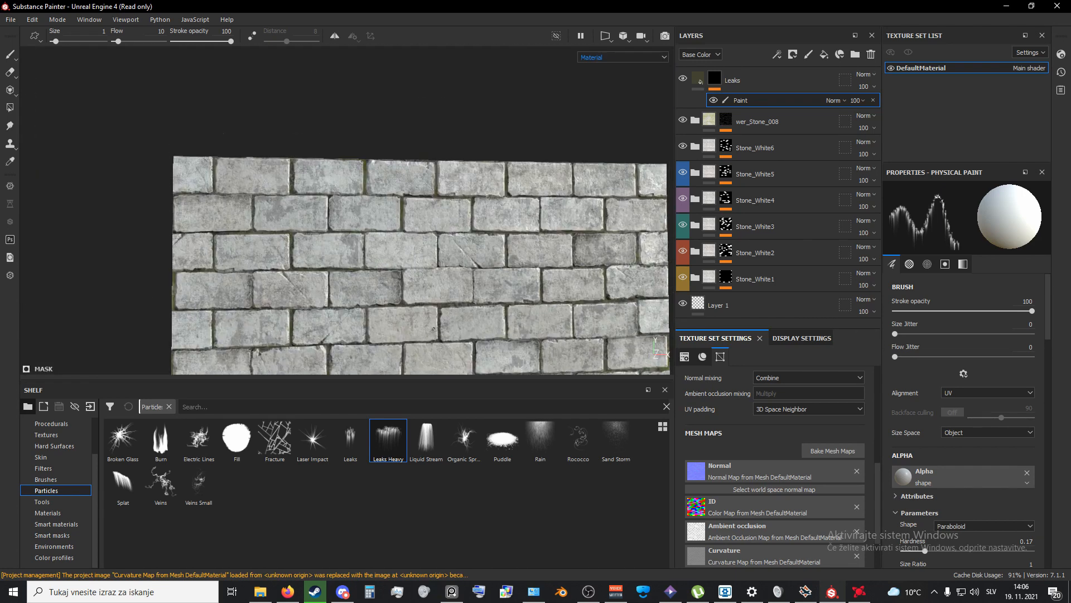
# Step: Try the Leaks particle brush along the top edge of a second-row brick and undo the stroke
pyautogui.click(350, 440)
pyautogui.moveTo(386, 197); pyautogui.dragTo(474, 199)
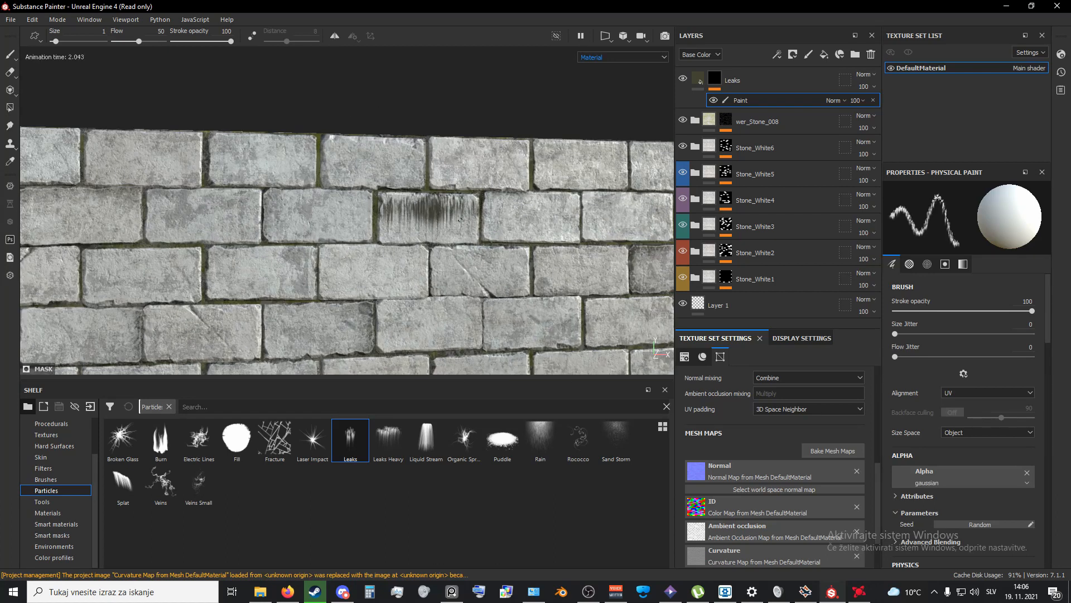
pyautogui.hotkey('ctrl', 'z')
# Step: Try the Liquid Stream particle brush along the top edge of a second-row brick and check how the leak runs down the wall
pyautogui.click(427, 438)
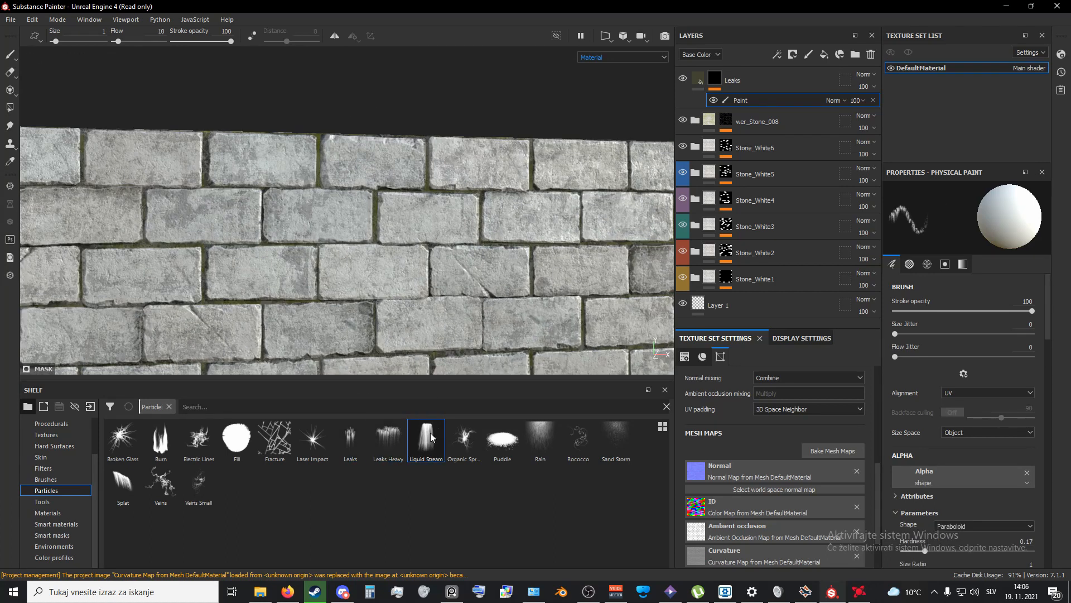
pyautogui.moveTo(391, 197); pyautogui.dragTo(466, 198)
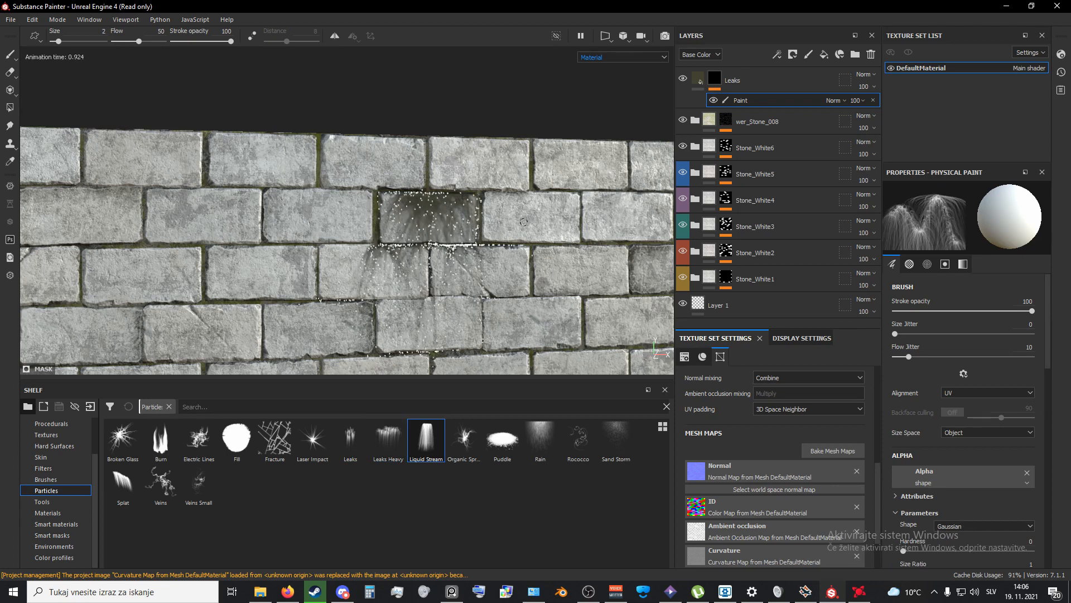
pyautogui.scroll(-2, 509, 288)
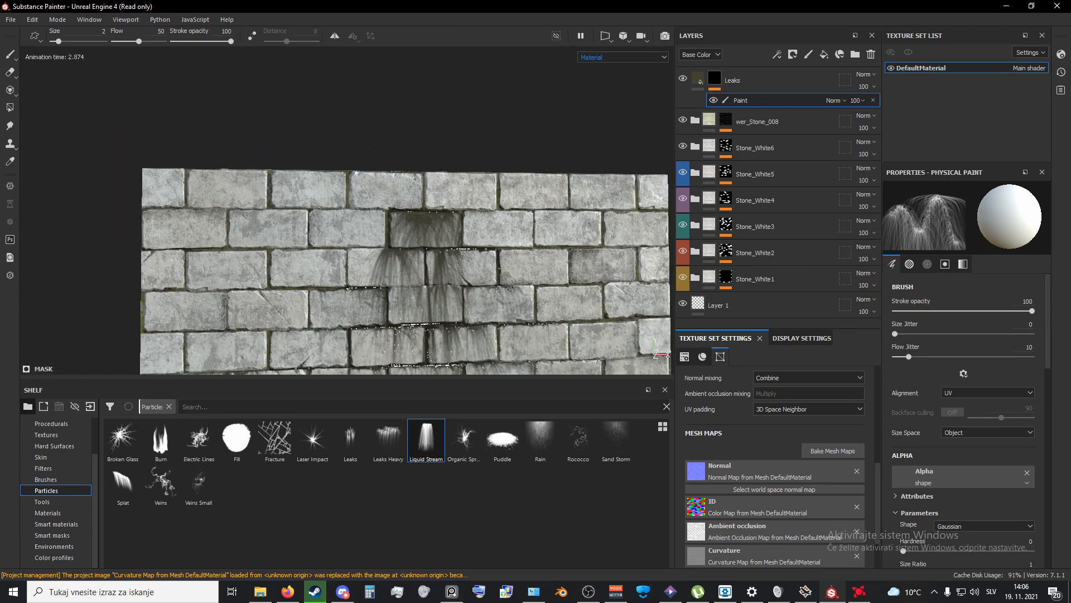
pyautogui.moveTo(509, 288); pyautogui.dragTo(465, 161, button='middle')
pyautogui.moveTo(475, 172)
pyautogui.keyDown('alt'); pyautogui.mouseDown(button='middle')
pyautogui.moveTo(438, 38)
pyautogui.moveTo(494, 189)
pyautogui.mouseUp(button='middle'); pyautogui.keyUp('alt')
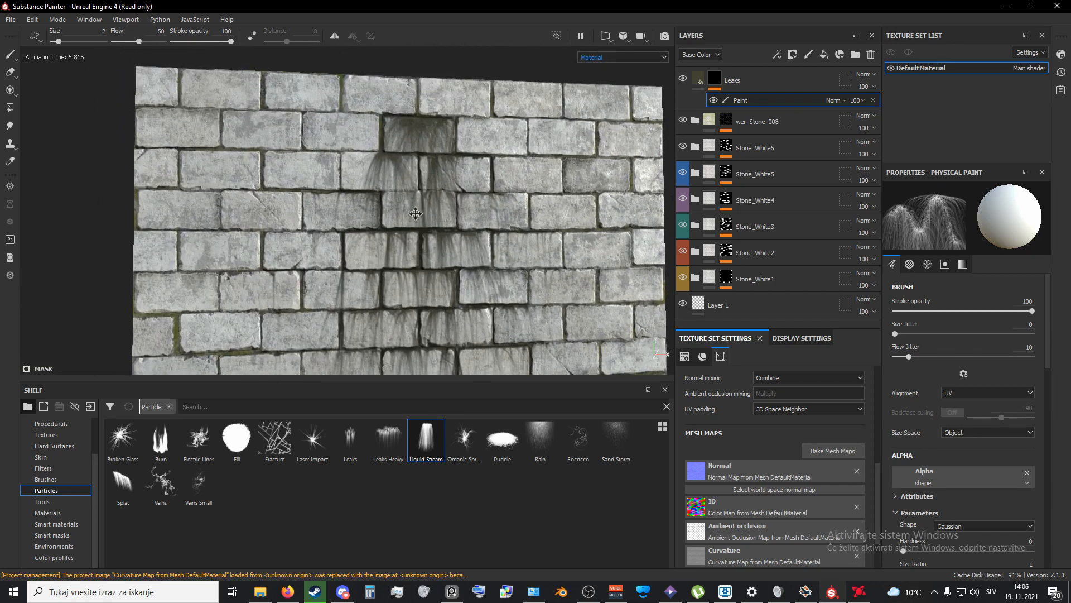
pyautogui.scroll(6, 413, 195)
pyautogui.scroll(-3, 388, 239)
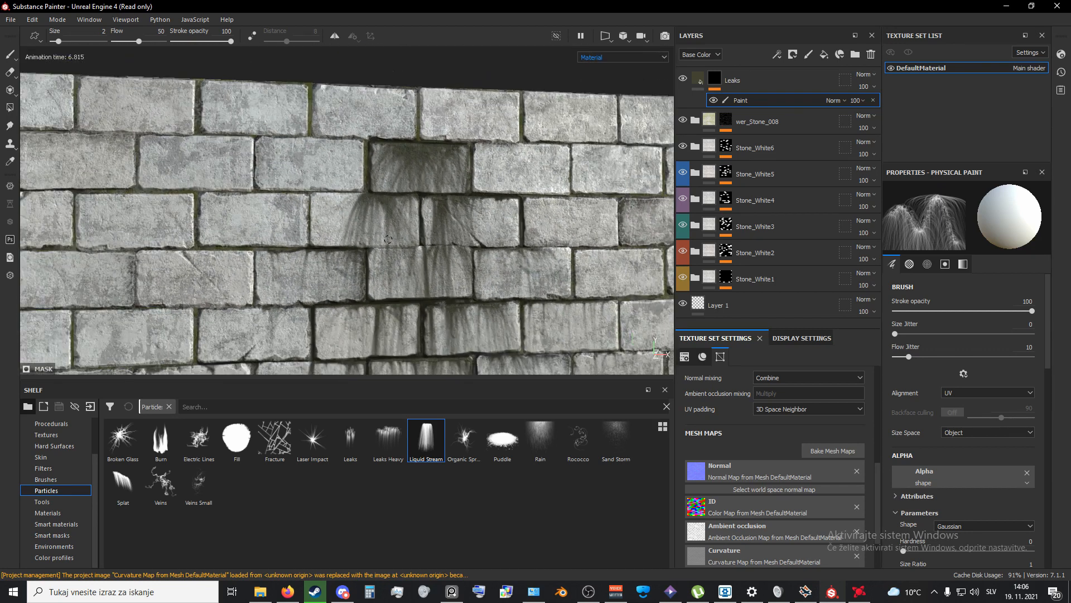
pyautogui.keyDown('alt'); pyautogui.moveTo(387, 240); pyautogui.dragTo(449, 226, button='middle'); pyautogui.keyUp('alt')
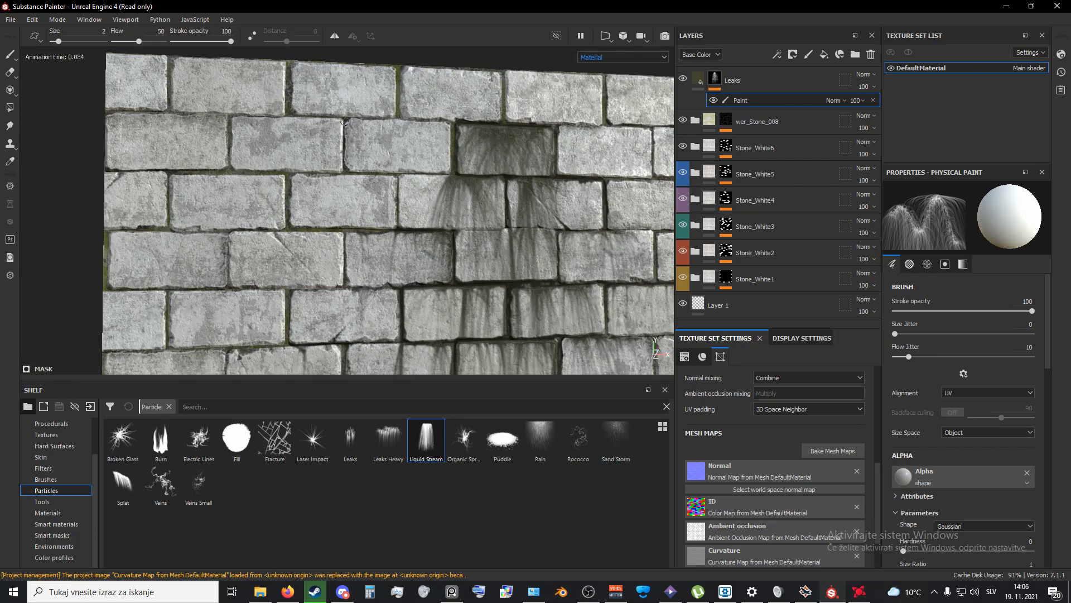
# Step: Try more Liquid Stream leaks on the neighbouring bricks and undo all the leak strokes
pyautogui.moveTo(344, 122)
pyautogui.mouseDown()
pyautogui.moveTo(347, 175)
pyautogui.moveTo(375, 205)
pyautogui.mouseUp()
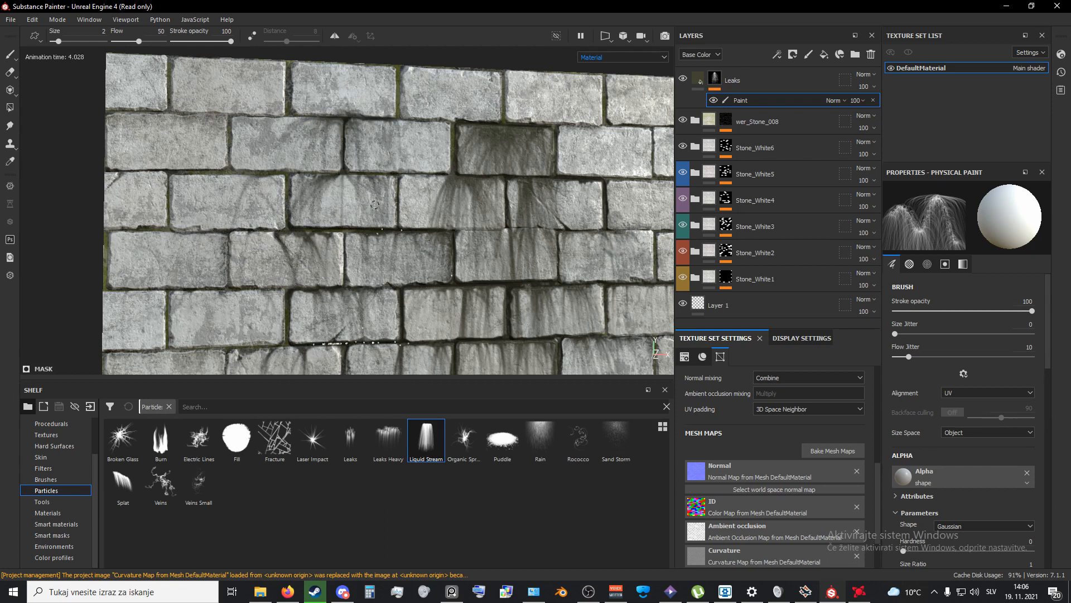
pyautogui.scroll(3, 439, 256)
pyautogui.scroll(-5, 441, 257)
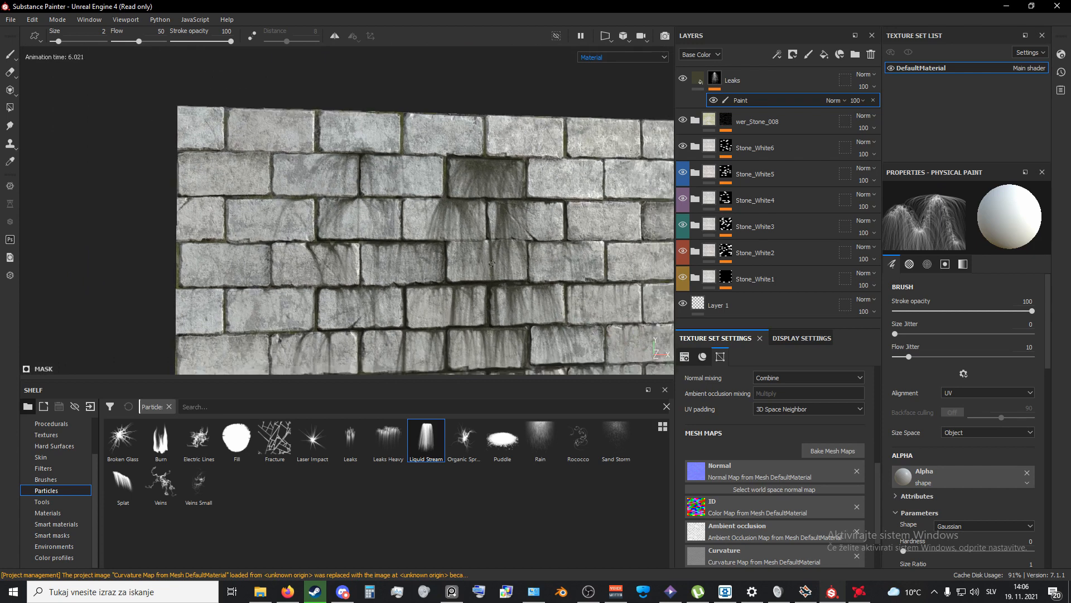
pyautogui.scroll(-3, 492, 262)
pyautogui.moveTo(602, 206); pyautogui.dragTo(552, 205)
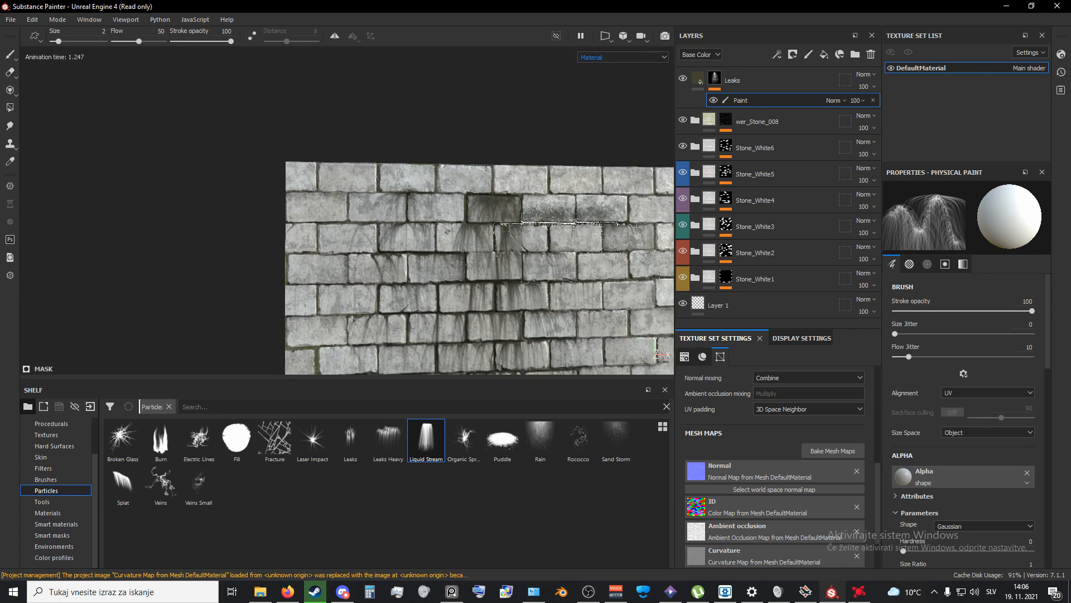
pyautogui.hotkey('ctrl', 'z')
pyautogui.hotkey('ctrl', 'z')
pyautogui.hotkey('ctrl', 'z')
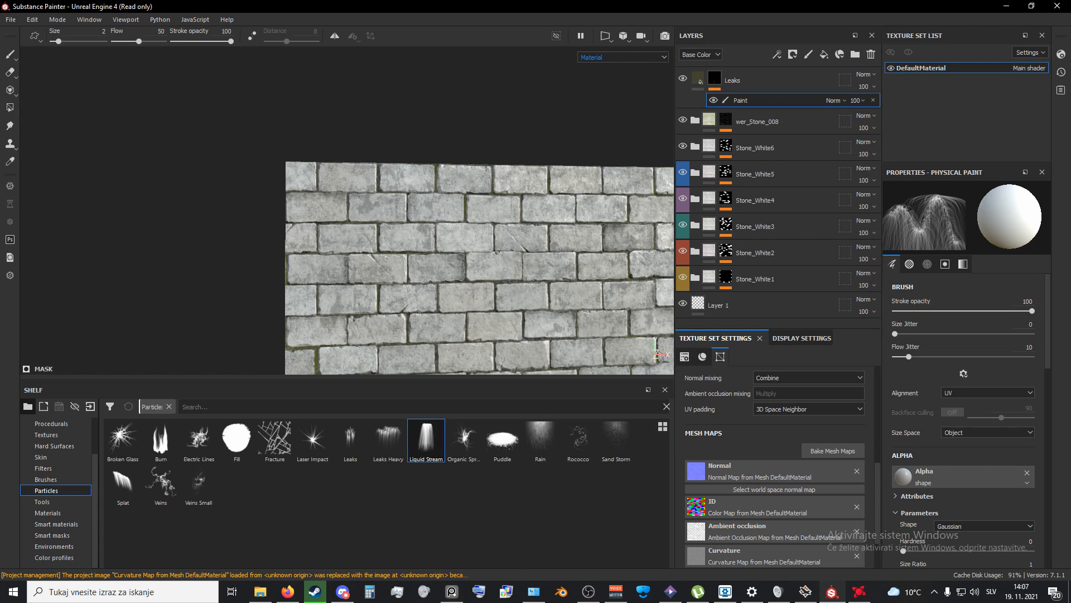
pyautogui.click(454, 232)
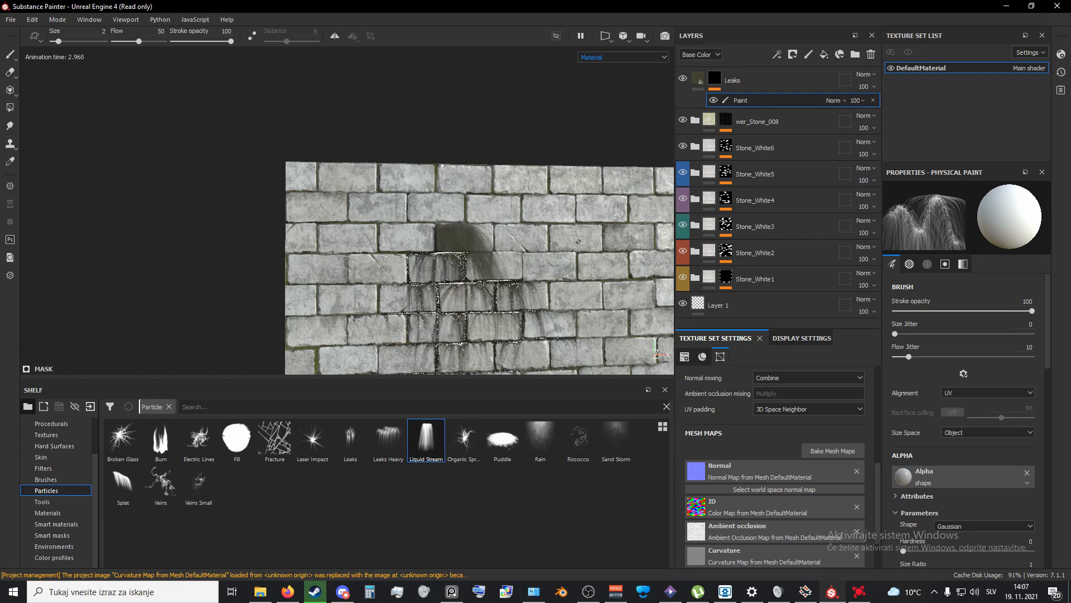
pyautogui.hotkey('ctrl', 'z')
# Step: Select the Leaks particle brush and try short strokes along the bricks' upper edges, undoing them
pyautogui.scroll(5, 491, 283)
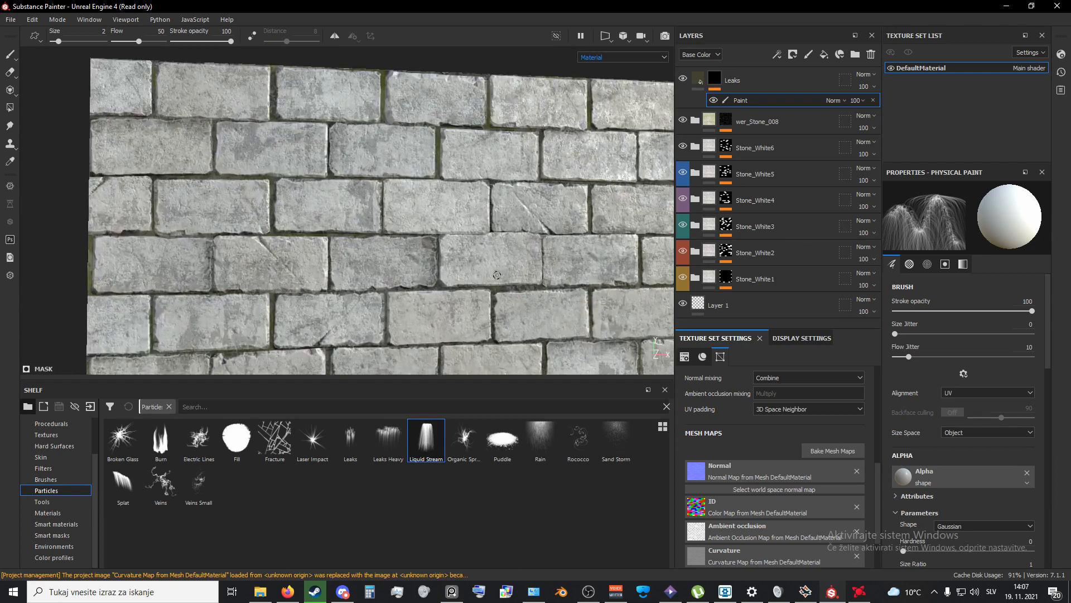
pyautogui.click(352, 441)
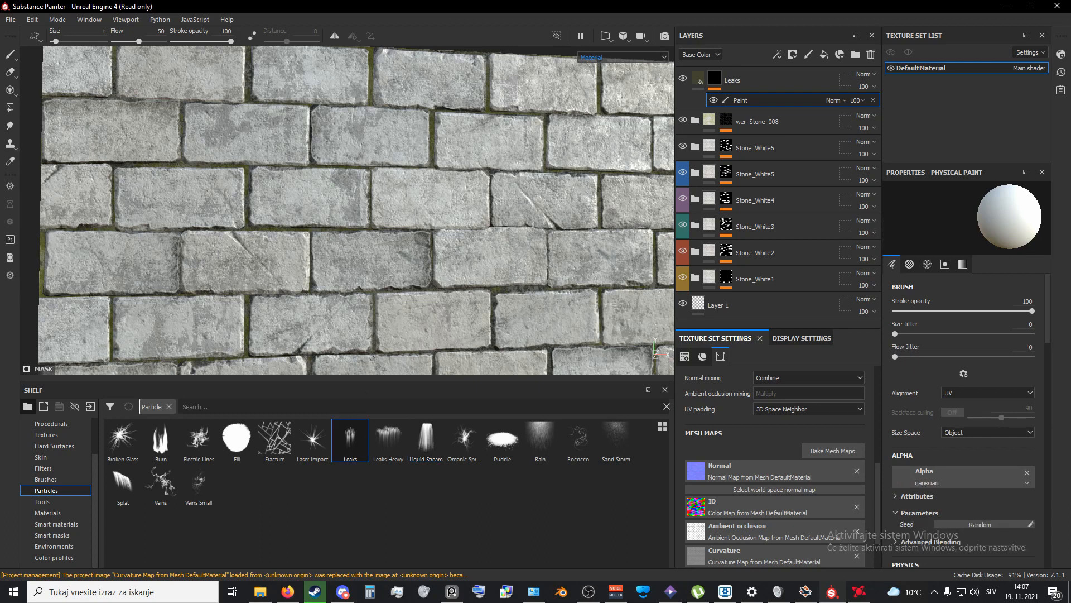
pyautogui.scroll(3, 401, 188)
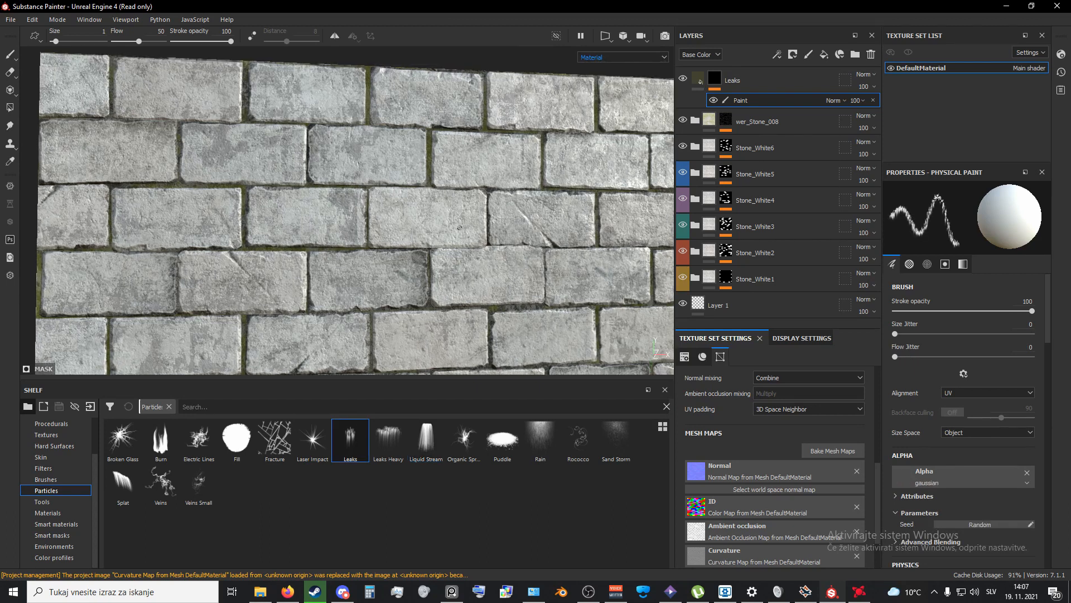
pyautogui.moveTo(331, 165); pyautogui.dragTo(428, 167)
pyautogui.hotkey('ctrl', 'z')
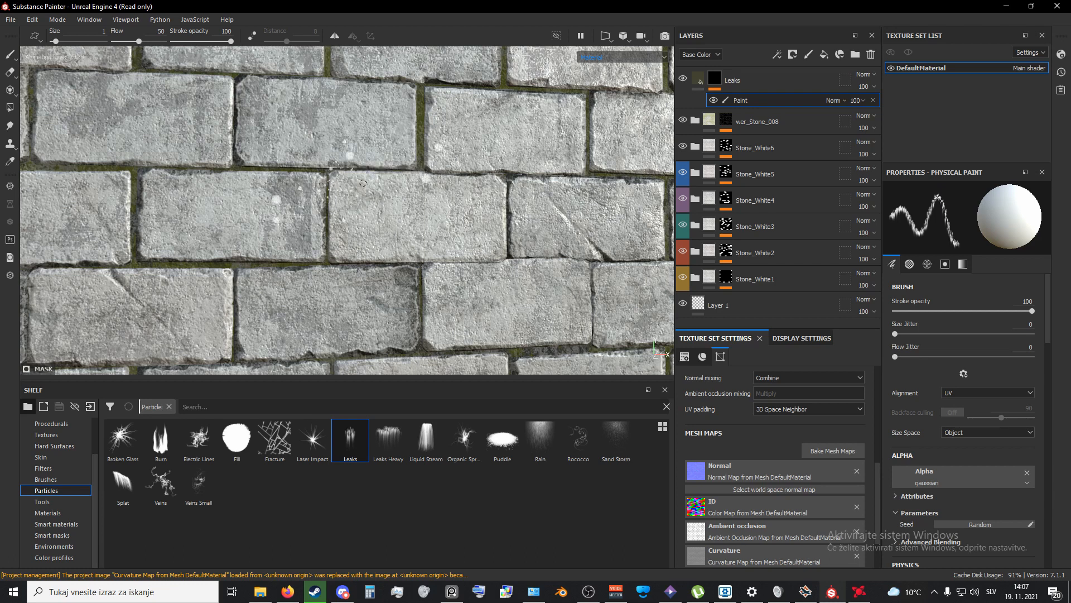
pyautogui.click(357, 176)
pyautogui.hotkey('ctrl', 'z')
pyautogui.moveTo(335, 170)
pyautogui.mouseDown()
pyautogui.moveTo(441, 173)
pyautogui.moveTo(415, 182)
pyautogui.mouseUp()
pyautogui.hotkey('ctrl', 'z')
pyautogui.click(421, 167)
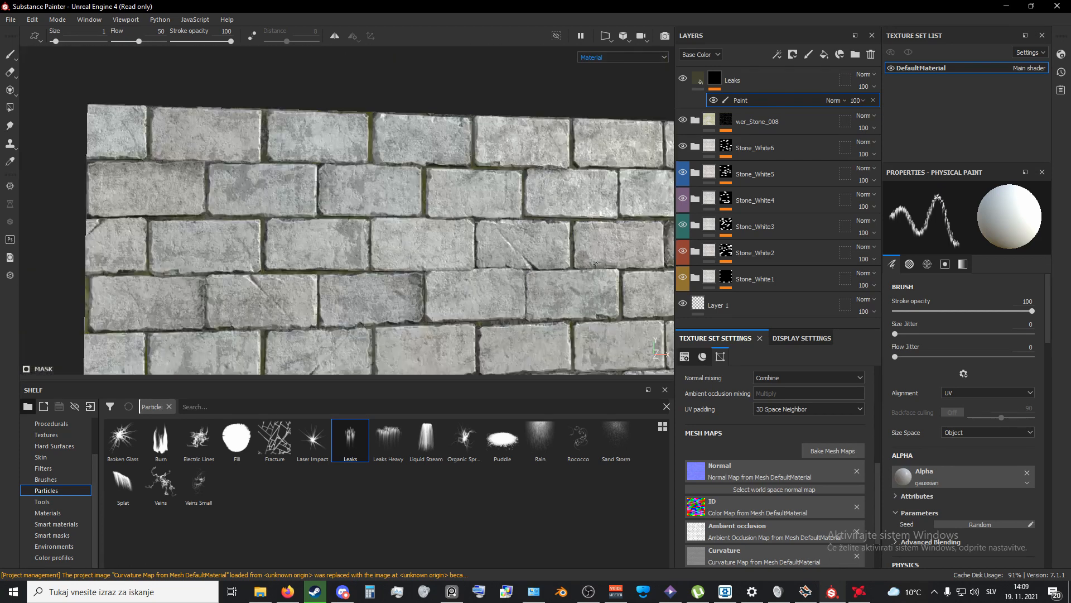
# Step: Try the Leaks brush with its NormalFactor set to 5, using a dab on a second-row brick
pyautogui.scroll(-10, 931, 433)
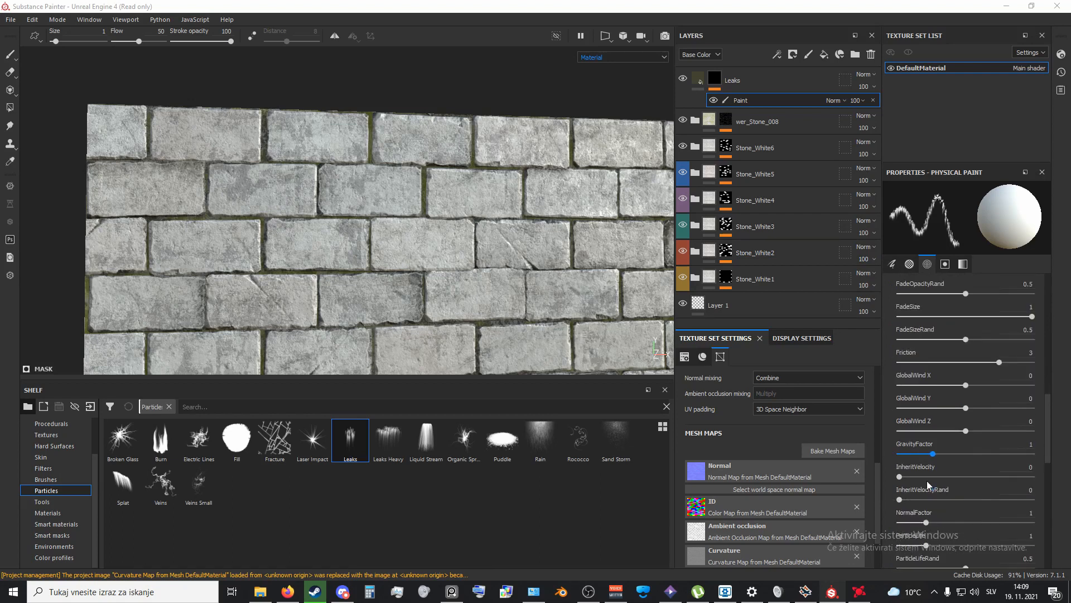
pyautogui.scroll(-1, 931, 457)
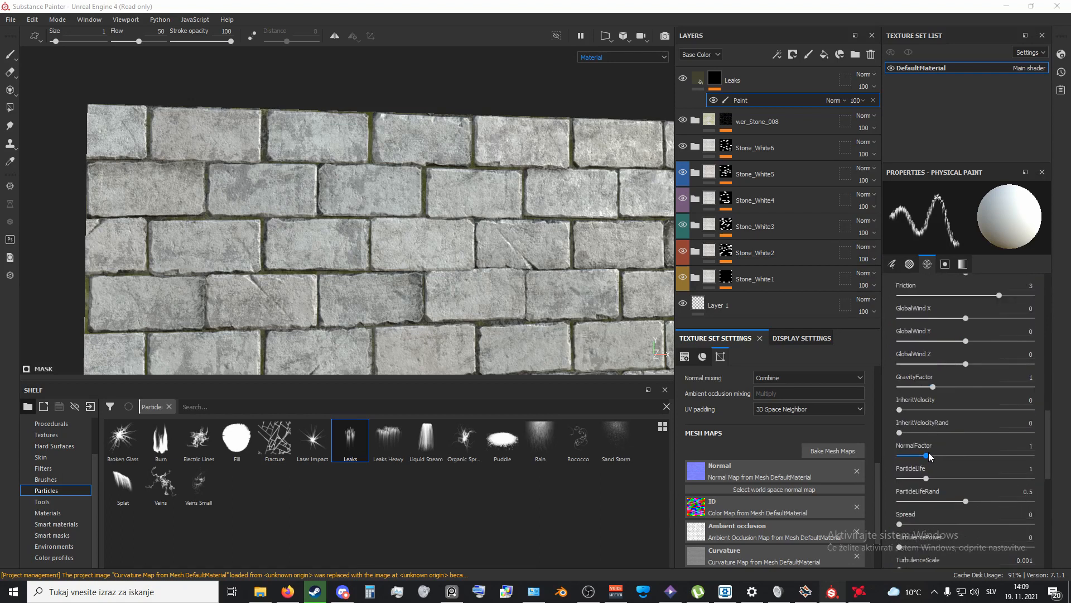
pyautogui.moveTo(926, 455); pyautogui.dragTo(1033, 457)
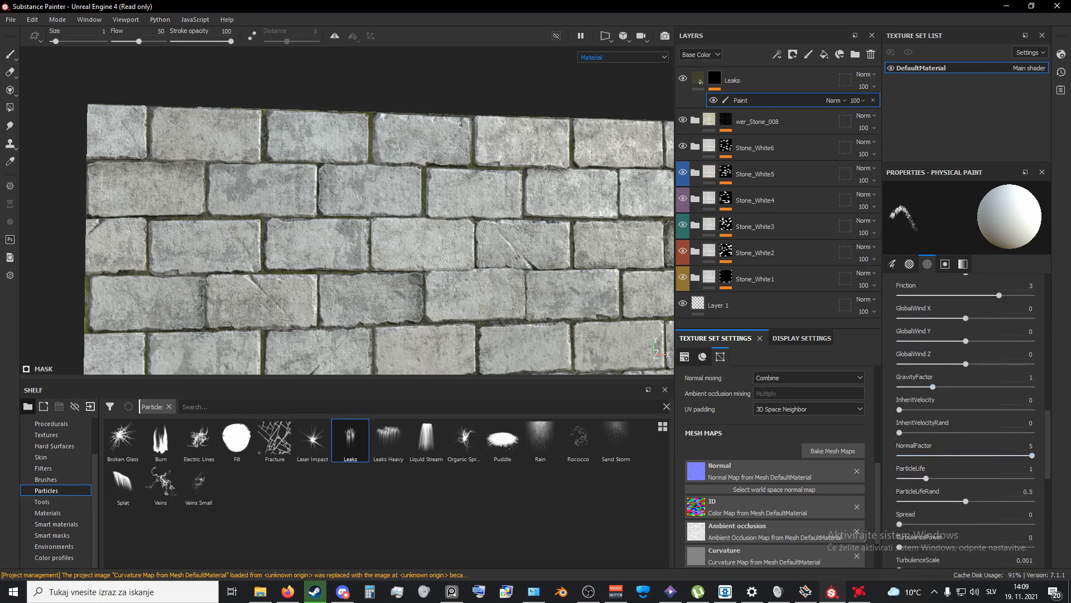
pyautogui.click(505, 205)
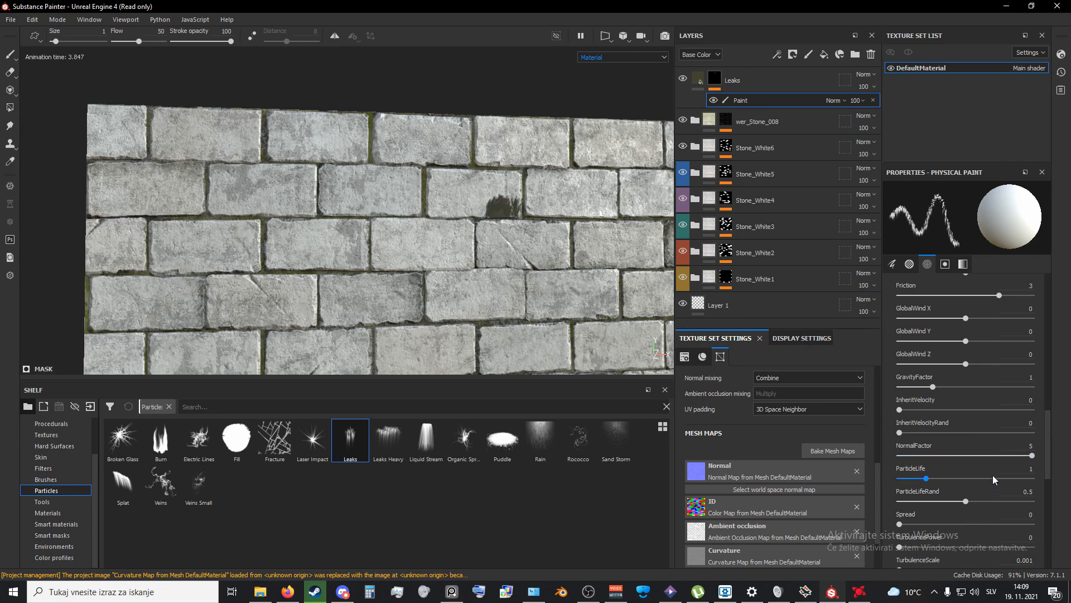
# Step: Set the brush's NormalFactor to 0, test it on the same brick, and undo the test dabs
pyautogui.moveTo(1032, 455); pyautogui.dragTo(862, 447)
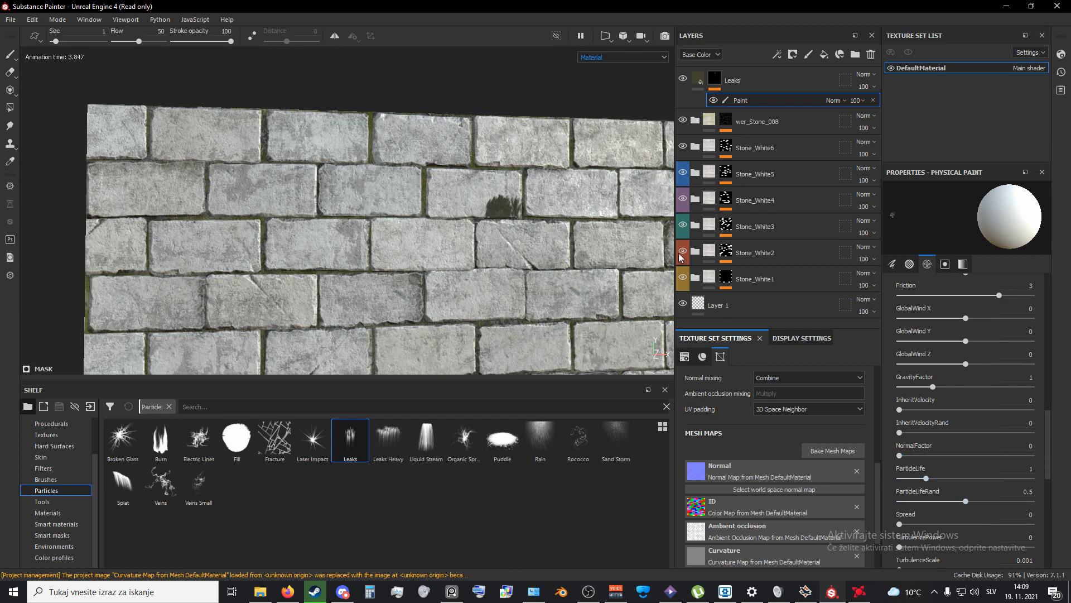
pyautogui.click(444, 195)
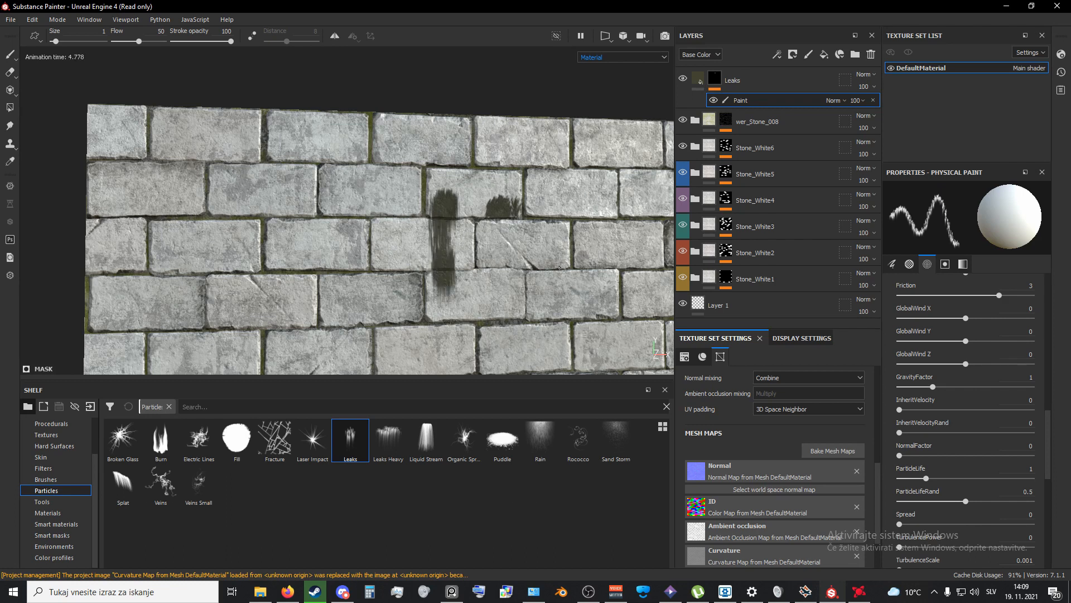
pyautogui.hotkey('ctrl', 'z')
pyautogui.hotkey('ctrl', 'z')
pyautogui.scroll(-6, 448, 280)
pyautogui.keyDown('alt'); pyautogui.moveTo(462, 313); pyautogui.dragTo(420, 148, button='middle'); pyautogui.keyUp('alt')
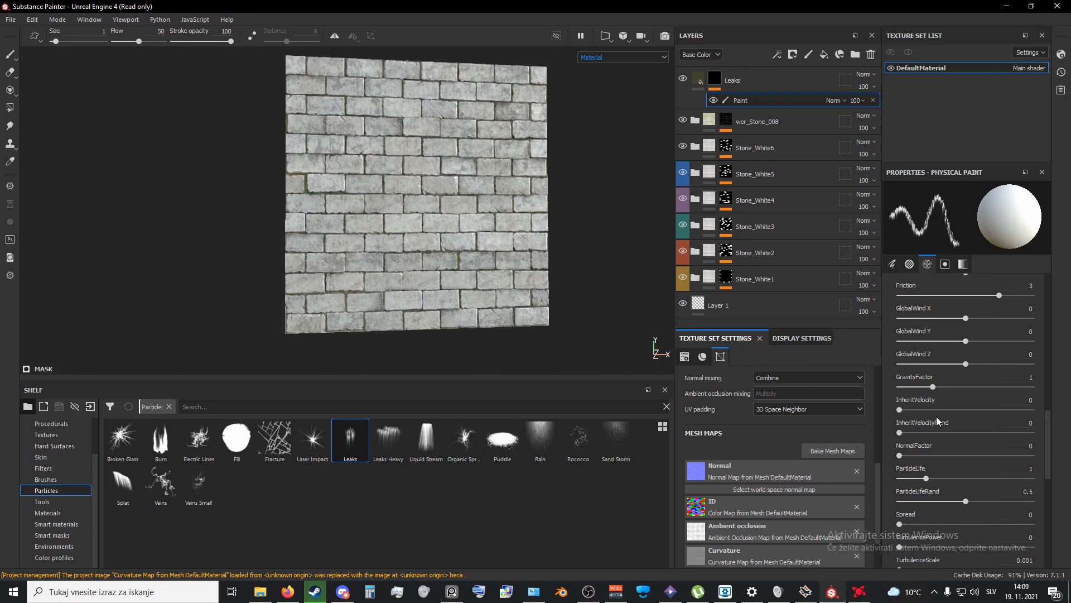
pyautogui.scroll(5, 948, 475)
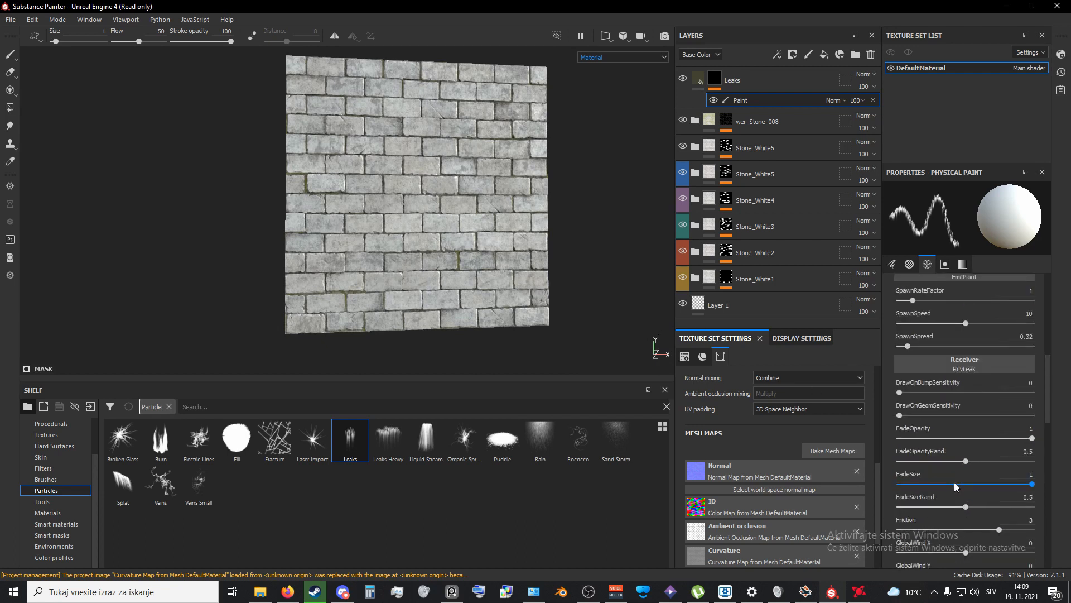
pyautogui.scroll(3, 956, 491)
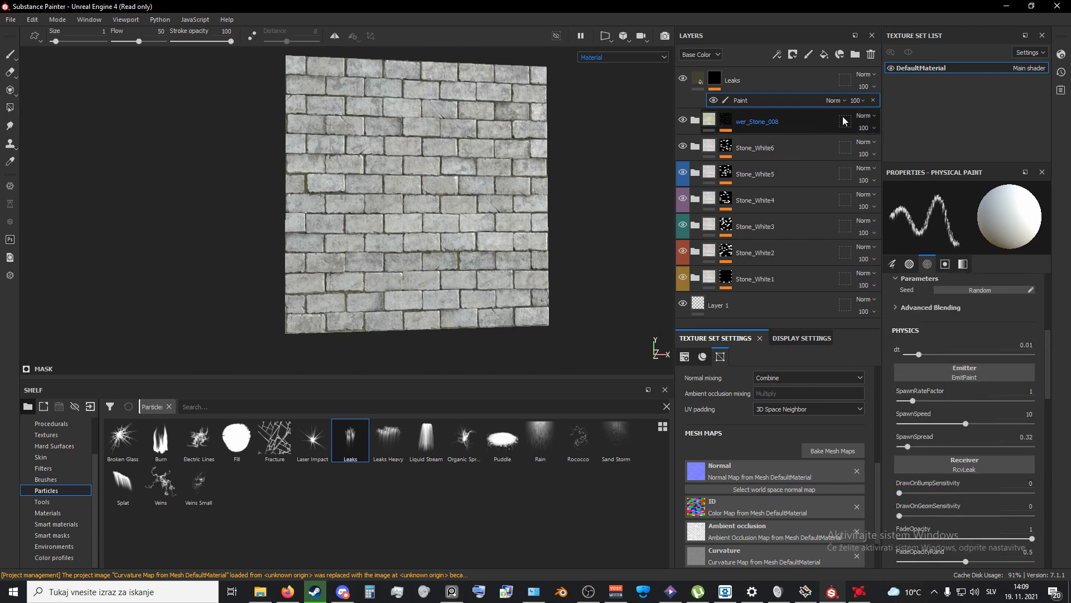
# Step: Remove the paint effect from the Leaks layer's mask and add a fill effect in its place
pyautogui.click(874, 101)
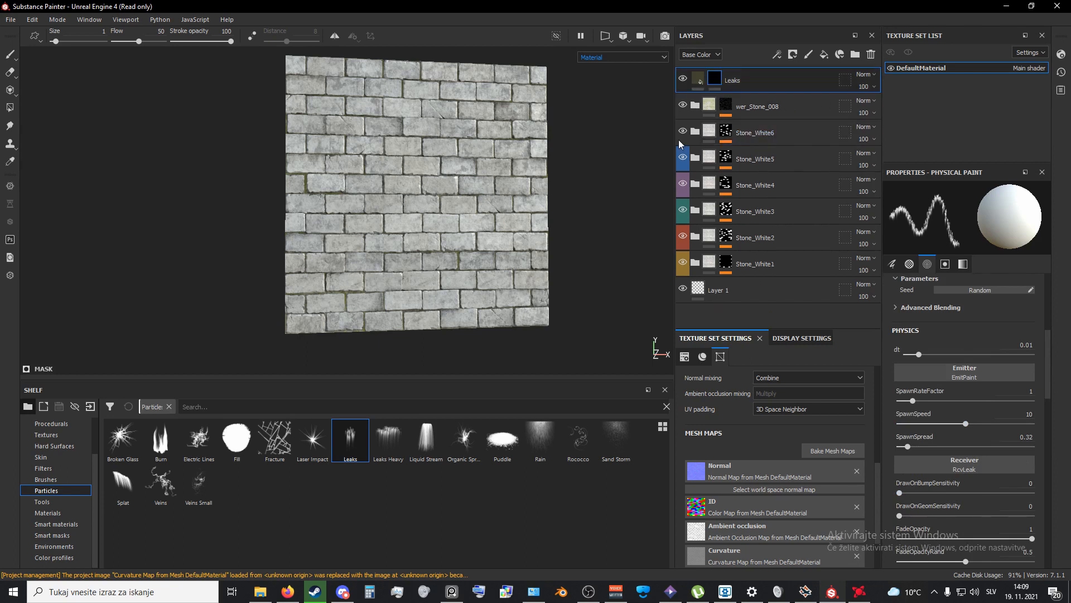
pyautogui.rightClick(716, 80)
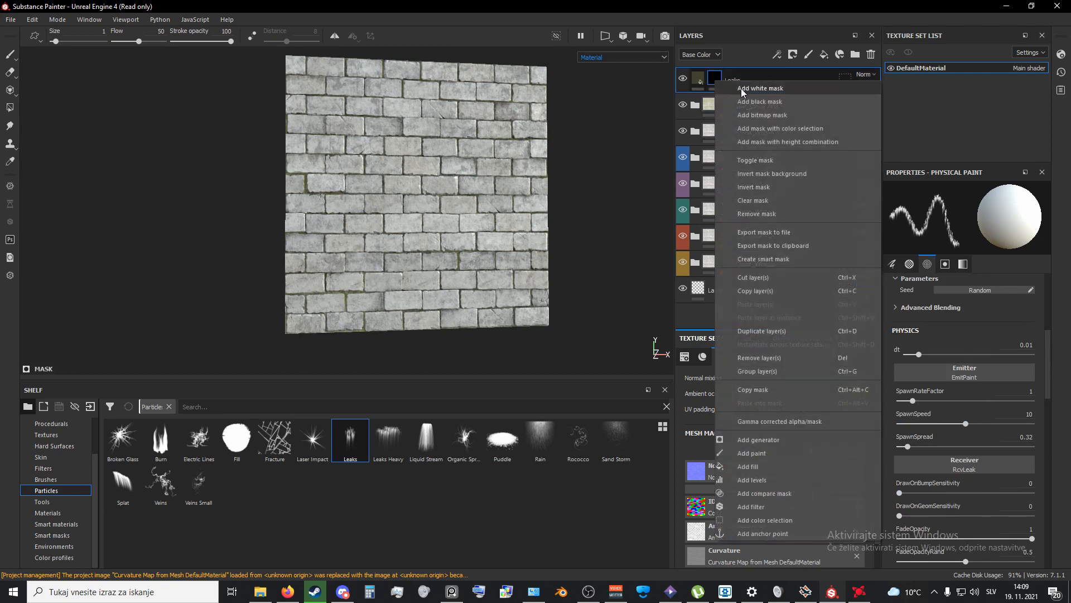
pyautogui.click(771, 466)
# Step: Search the fill's grayscale textures for "fluid" and preview the Fluid texture
pyautogui.click(971, 274)
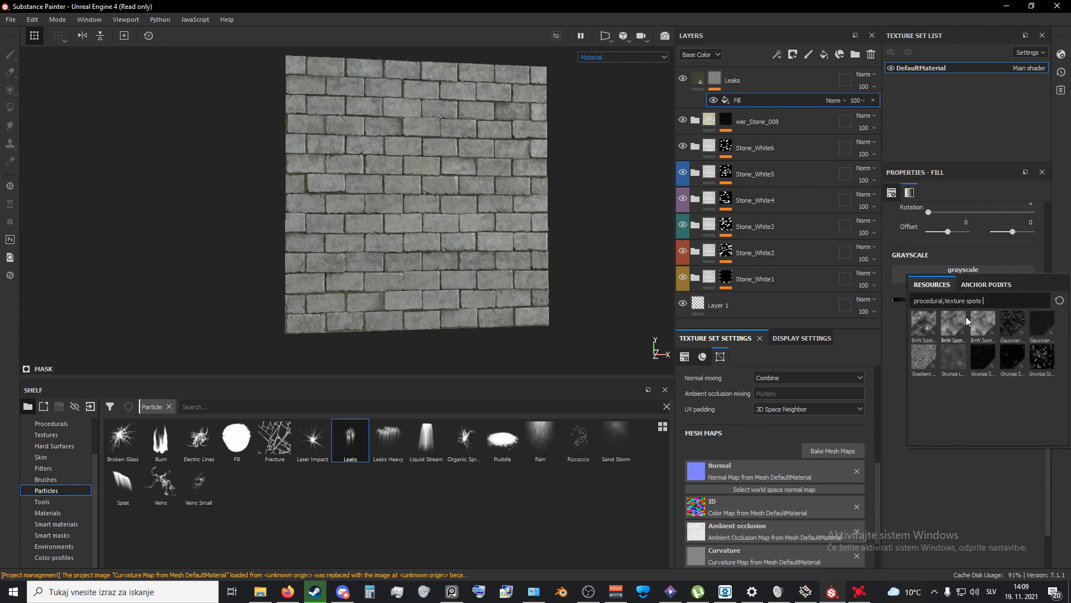
pyautogui.press('BackSpace')
pyautogui.press('BackSpace')
pyautogui.press('BackSpace')
pyautogui.press('BackSpace')
pyautogui.press('BackSpace')
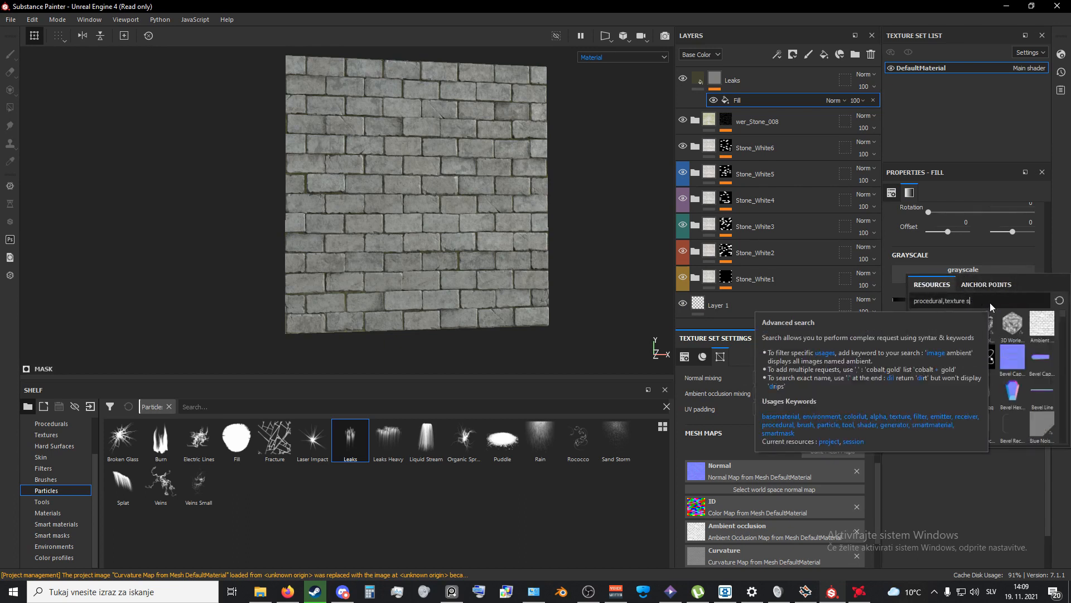
pyautogui.write('fluid')
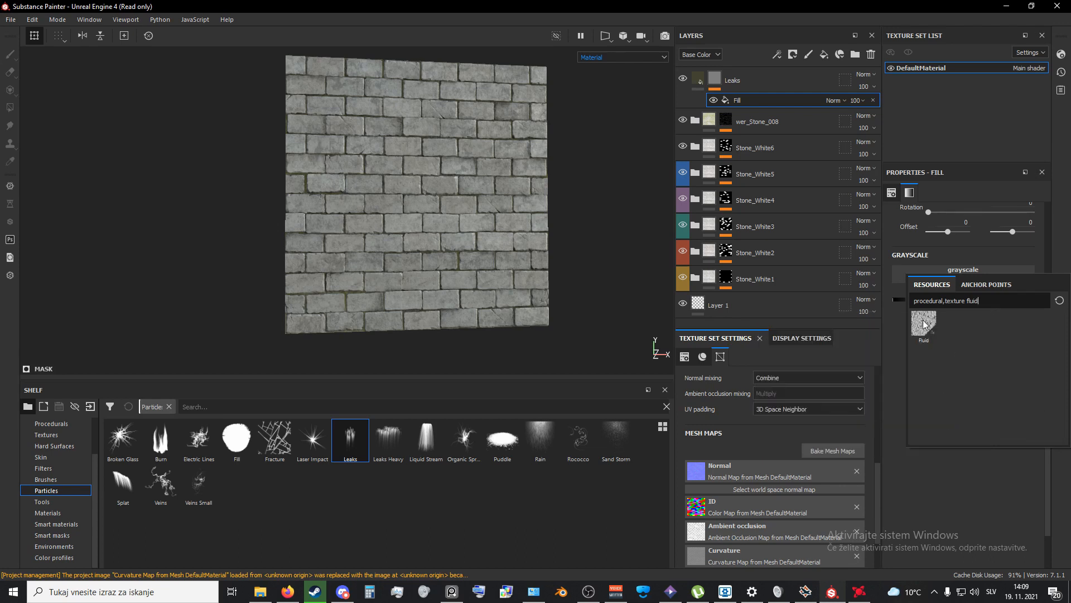
pyautogui.moveTo(923, 319)
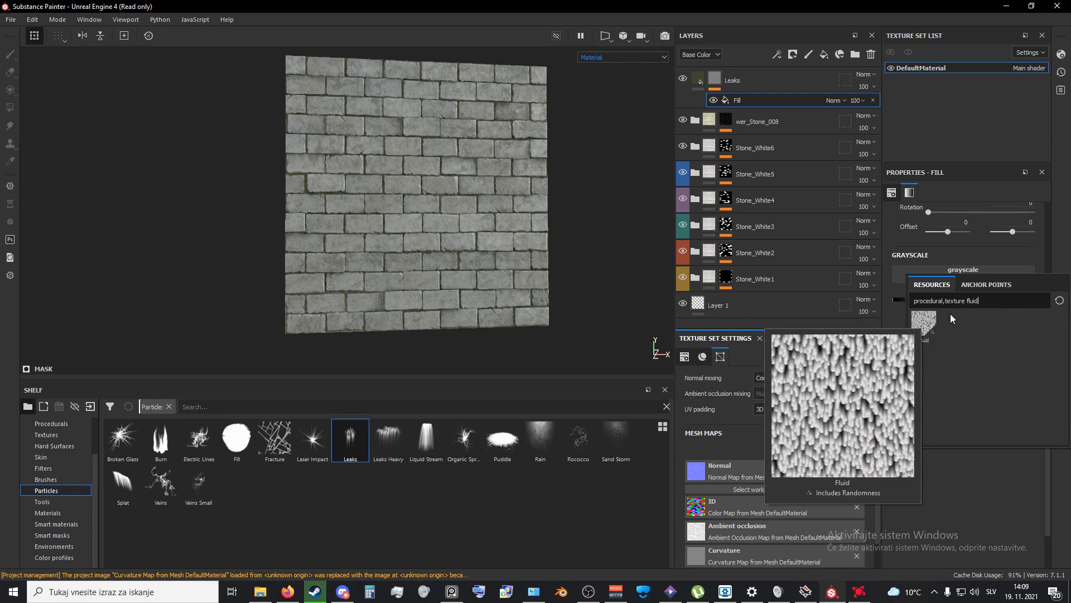
# Step: Search the grayscale textures for "grunge" and assign Grunge Map 006 to the Leaks mask fill
pyautogui.press('BackSpace')
pyautogui.press('BackSpace')
pyautogui.press('BackSpace')
pyautogui.press('BackSpace')
pyautogui.press('BackSpace')
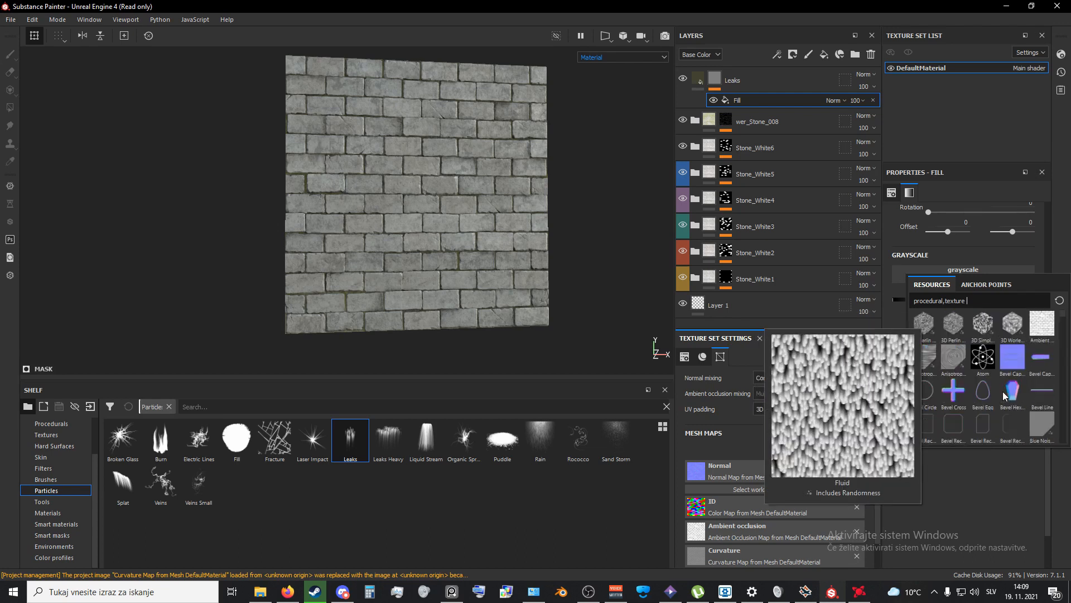
pyautogui.write('grunge')
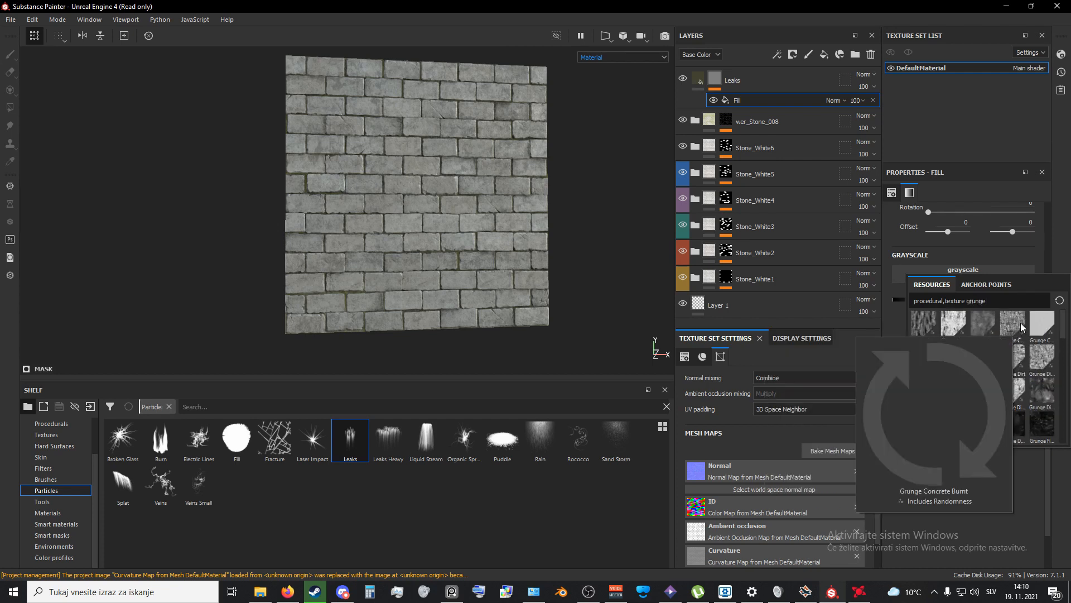
pyautogui.moveTo(1020, 327)
pyautogui.moveTo(1041, 400)
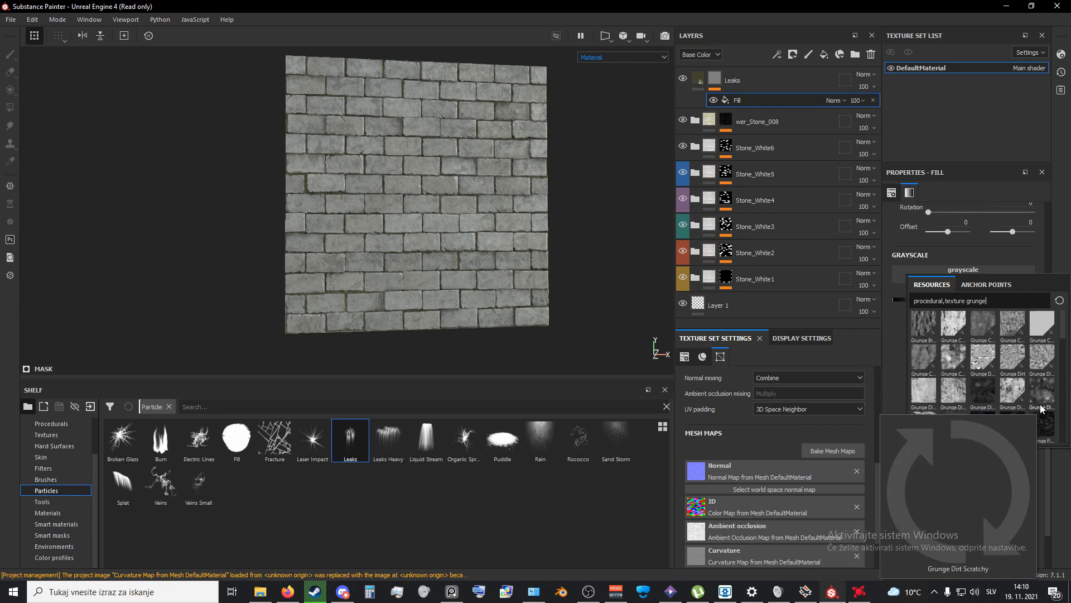
pyautogui.scroll(-3, 1041, 401)
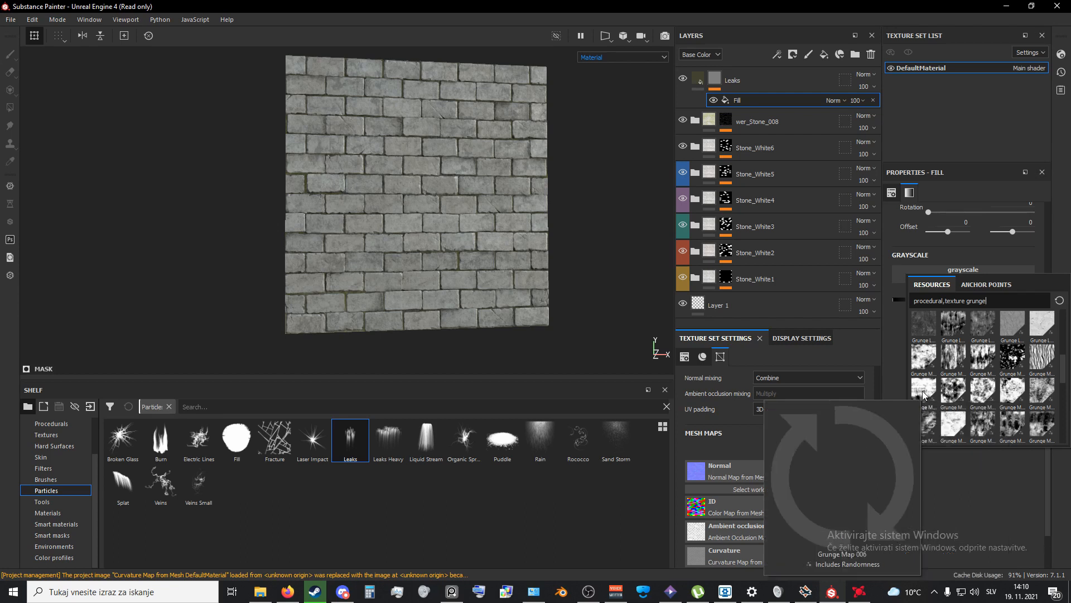
pyautogui.moveTo(919, 391)
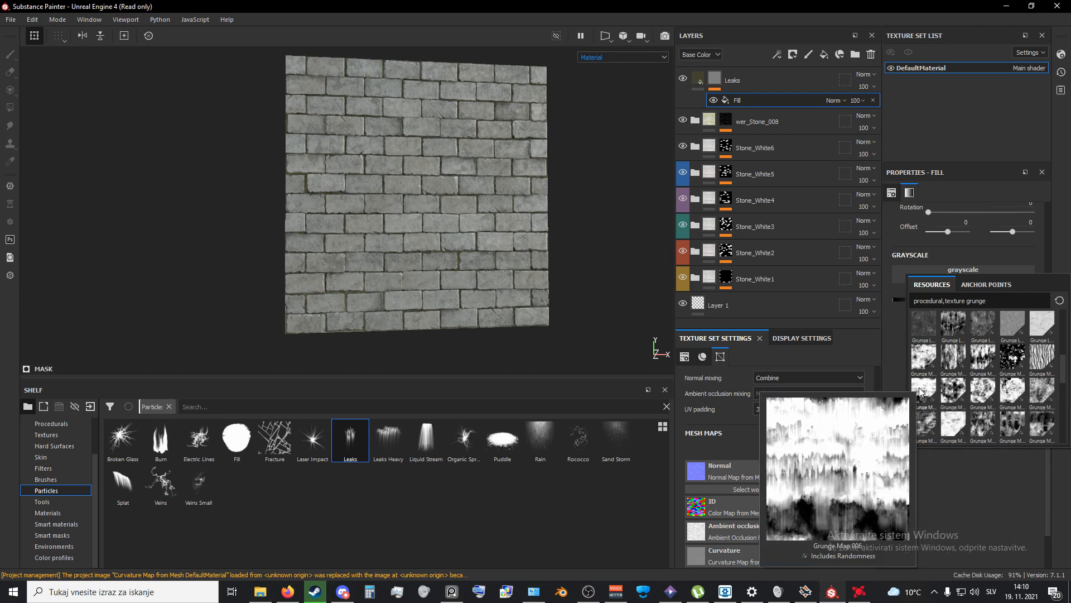
pyautogui.click(919, 392)
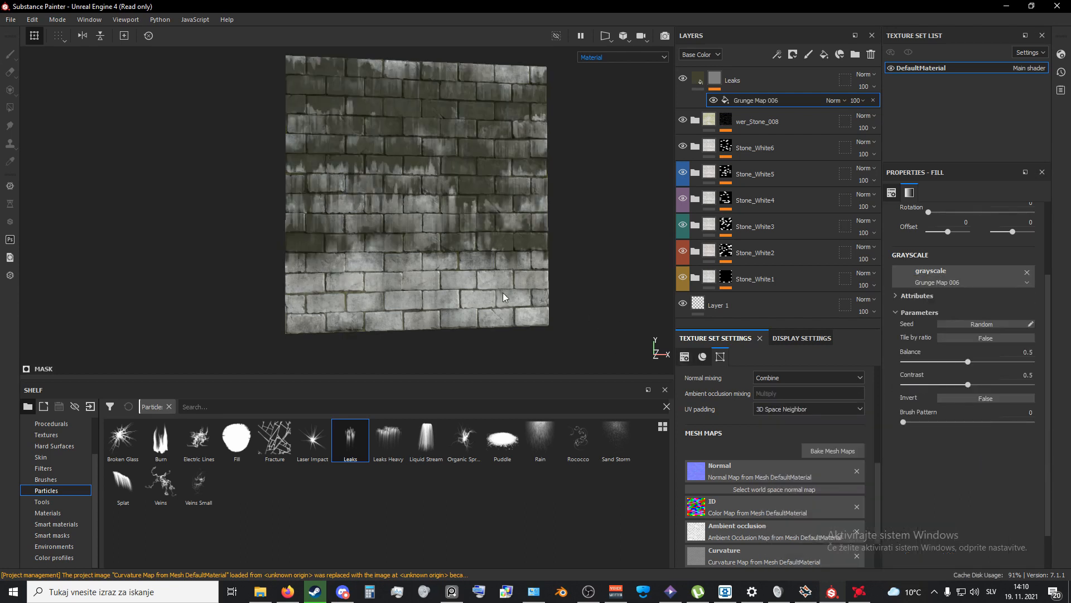
# Step: Try a UV scale of 2 on the Leaks mask's grunge fill, then return it to 1
pyautogui.moveTo(503, 294)
pyautogui.keyDown('alt'); pyautogui.mouseDown()
pyautogui.moveTo(486, 334)
pyautogui.moveTo(510, 297)
pyautogui.moveTo(505, 316)
pyautogui.moveTo(518, 329)
pyautogui.mouseUp(); pyautogui.keyUp('alt')
pyautogui.scroll(3, 971, 340)
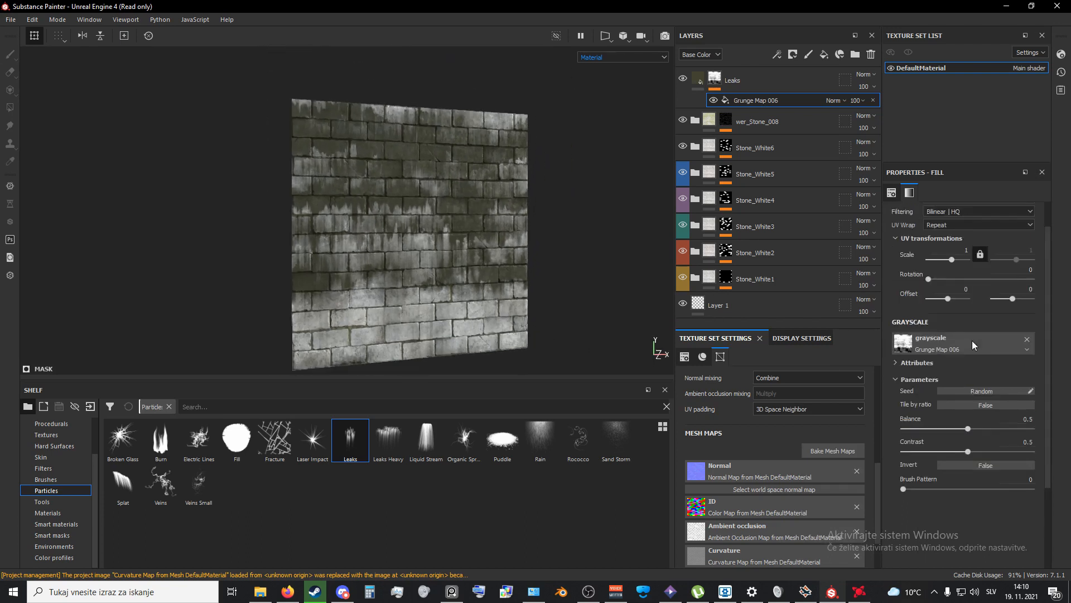
pyautogui.moveTo(949, 293); pyautogui.dragTo(961, 293)
pyautogui.doubleClick(957, 284)
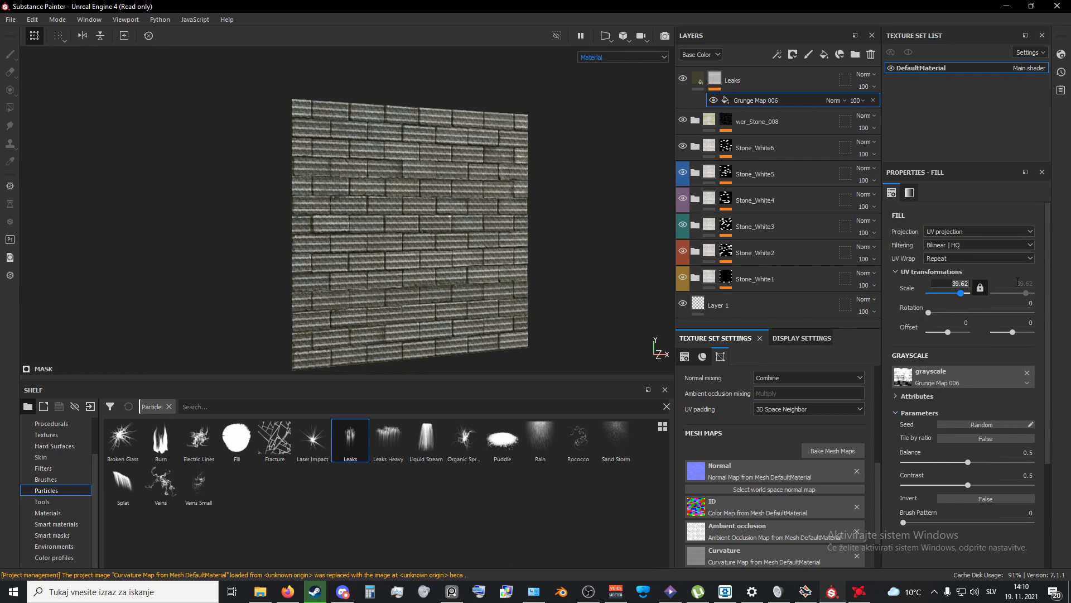
pyautogui.write('2')
pyautogui.press('Return')
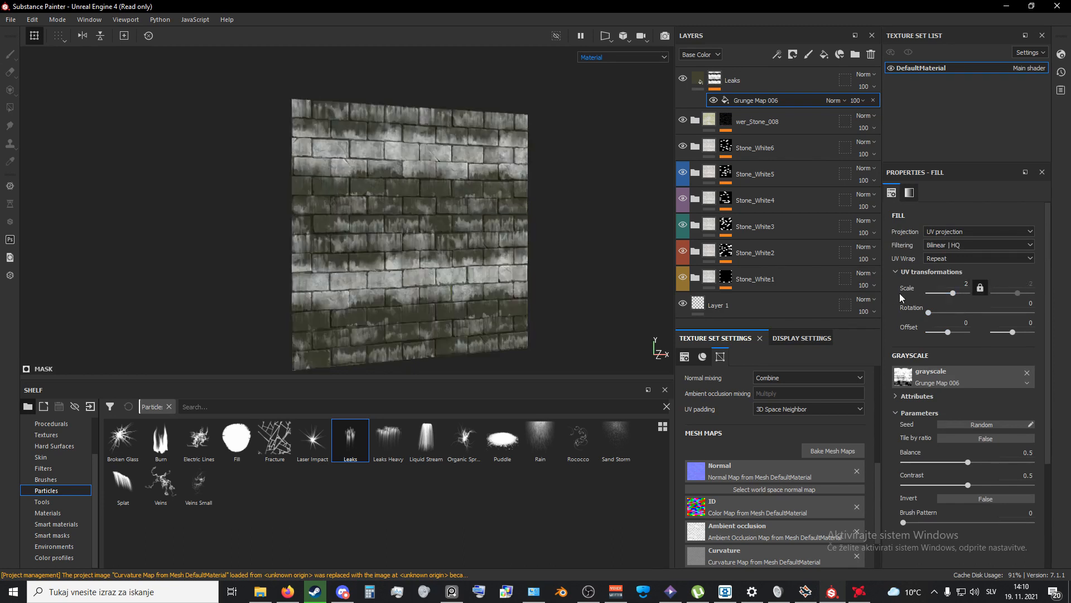
pyautogui.keyDown('alt'); pyautogui.moveTo(537, 350); pyautogui.dragTo(568, 348); pyautogui.keyUp('alt')
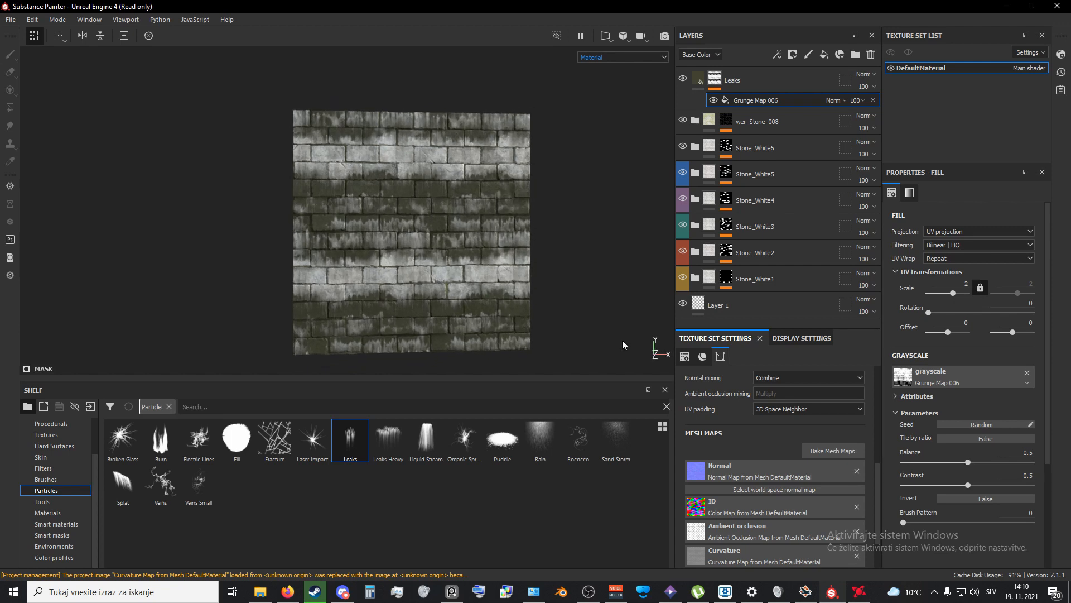
pyautogui.doubleClick(956, 284)
pyautogui.write('1')
pyautogui.press('Return')
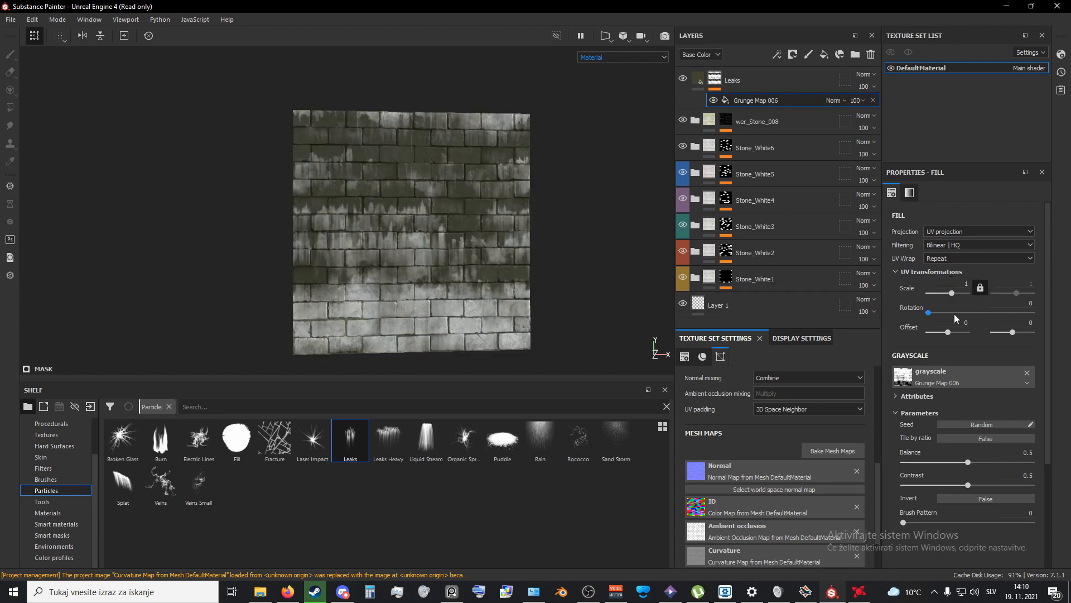
# Step: Set the Leaks mask's grunge fill to a balance of 0.1 and a contrast of 0.29
pyautogui.scroll(-4, 962, 362)
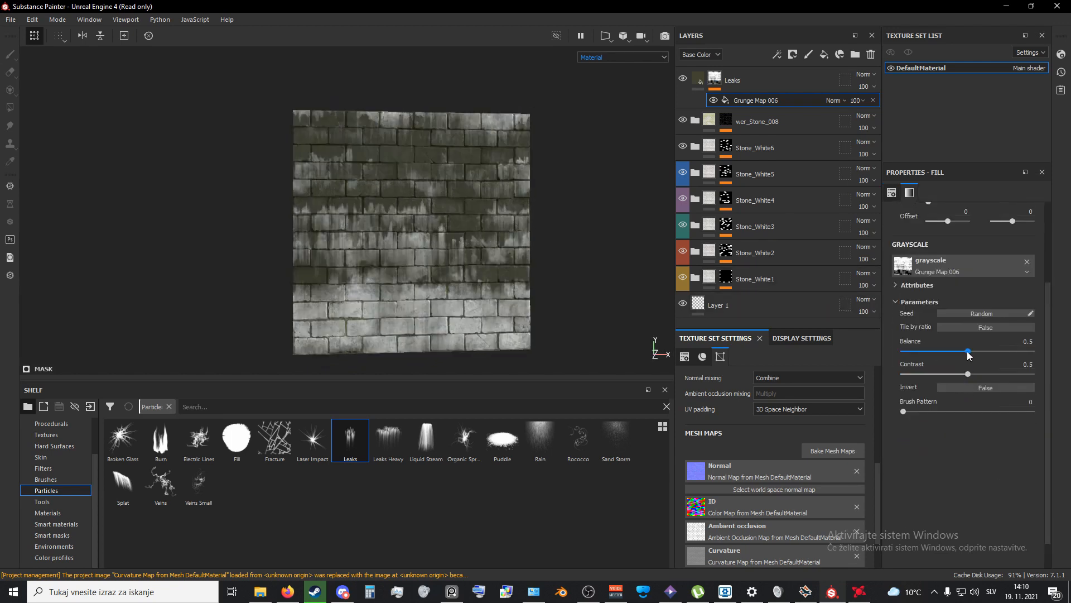
pyautogui.moveTo(968, 355); pyautogui.dragTo(921, 356)
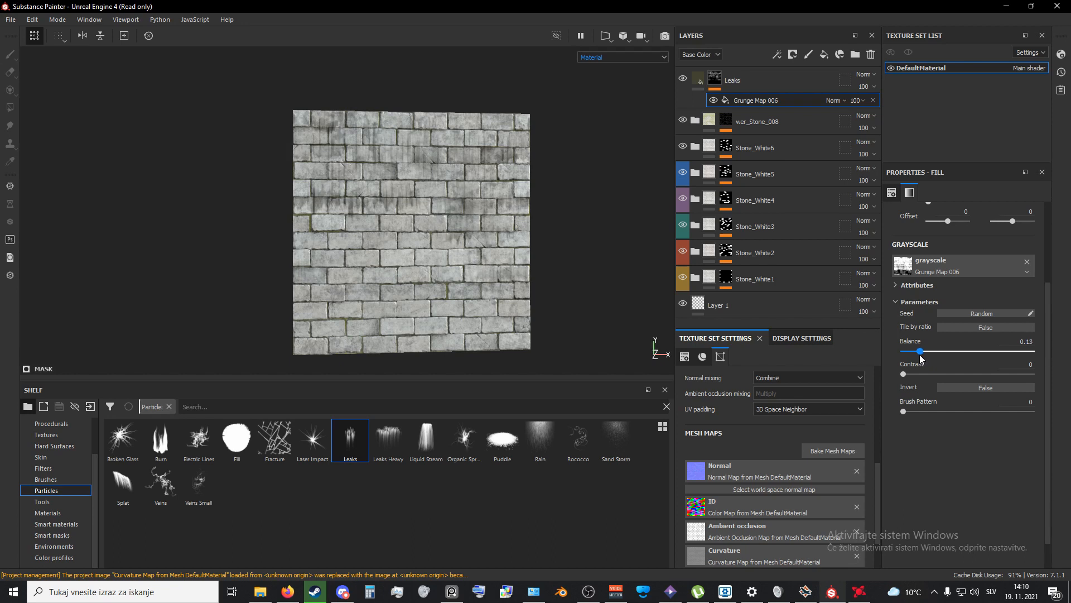
pyautogui.moveTo(918, 355); pyautogui.dragTo(920, 355)
pyautogui.moveTo(921, 353)
pyautogui.mouseDown()
pyautogui.moveTo(910, 374)
pyautogui.moveTo(971, 373)
pyautogui.moveTo(943, 378)
pyautogui.moveTo(958, 352)
pyautogui.moveTo(915, 353)
pyautogui.mouseUp()
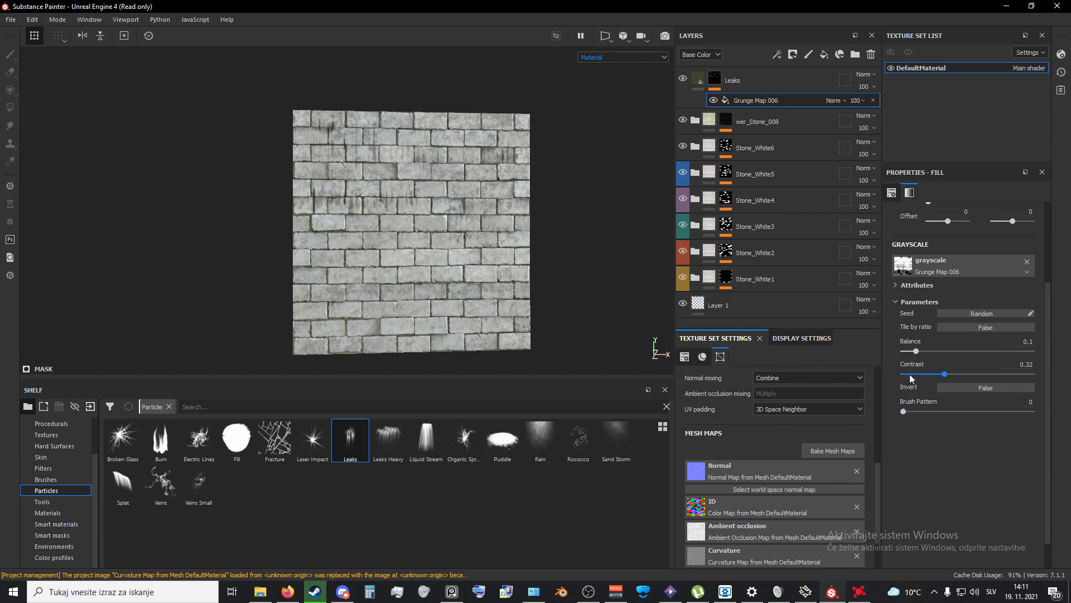
pyautogui.moveTo(945, 374)
pyautogui.mouseDown()
pyautogui.moveTo(892, 367)
pyautogui.moveTo(951, 373)
pyautogui.moveTo(941, 373)
pyautogui.mouseUp()
# Step: Duplicate the Leaks layer and rename the copy Leaks1
pyautogui.click(748, 90)
pyautogui.hotkey('ctrl', 'd')
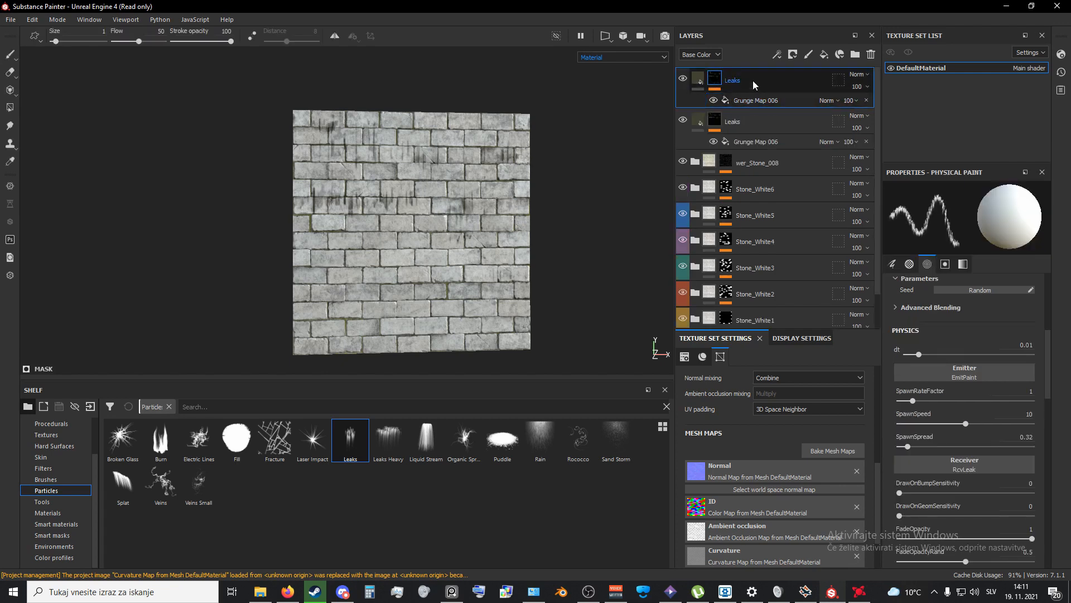
pyautogui.doubleClick(752, 80)
pyautogui.write('1')
# Step: Try a UV scale of 2 on the Leaks1 mask's grunge fill, then return it to 1
pyautogui.click(750, 101)
pyautogui.scroll(3, 969, 310)
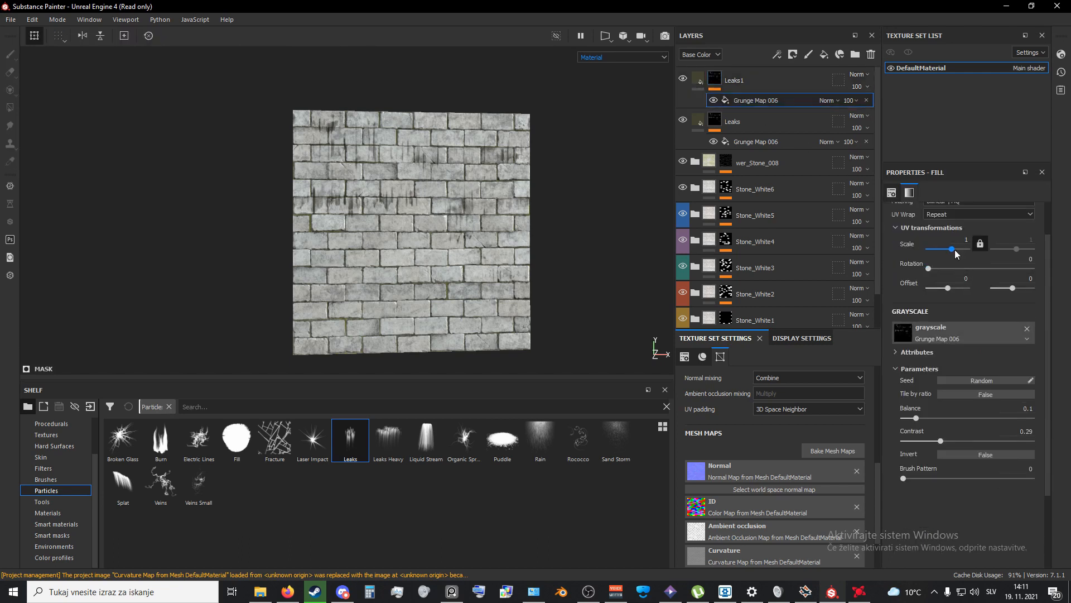
pyautogui.moveTo(962, 240); pyautogui.dragTo(986, 241)
pyautogui.write('2')
pyautogui.press('Return')
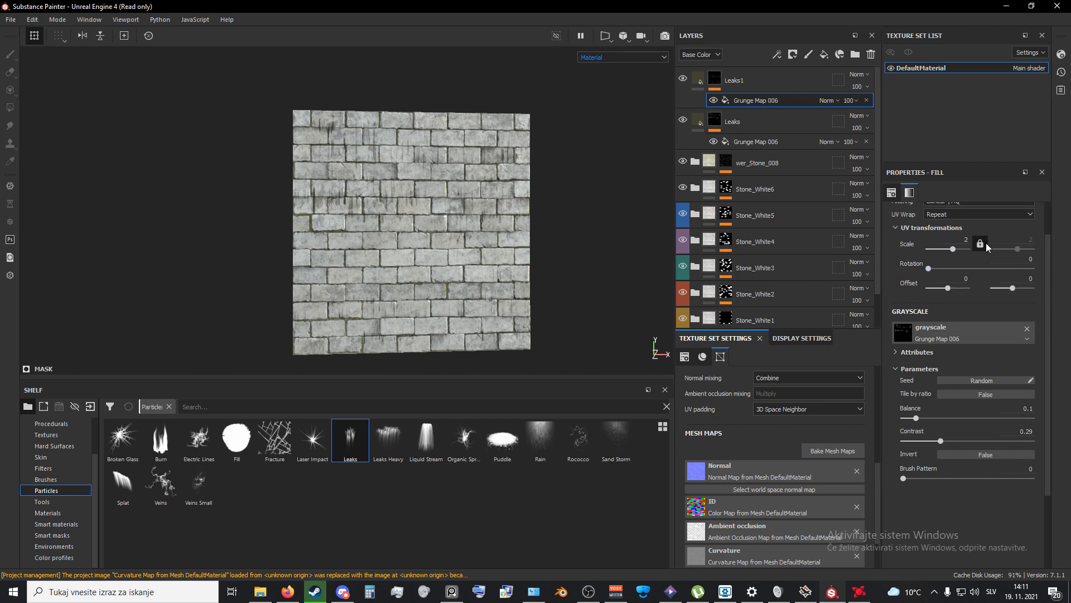
pyautogui.moveTo(963, 240); pyautogui.dragTo(998, 246)
pyautogui.write('1')
pyautogui.press('Return')
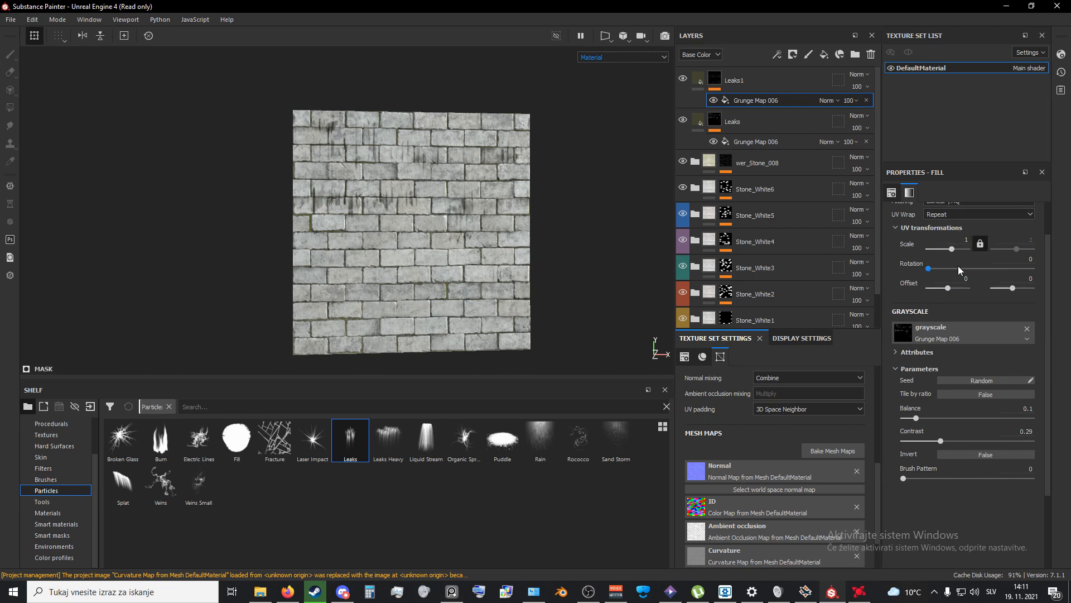
# Step: Offset the Leaks1 grunge fill's UVs by 0.06 and -0.5
pyautogui.moveTo(948, 287); pyautogui.dragTo(1002, 289)
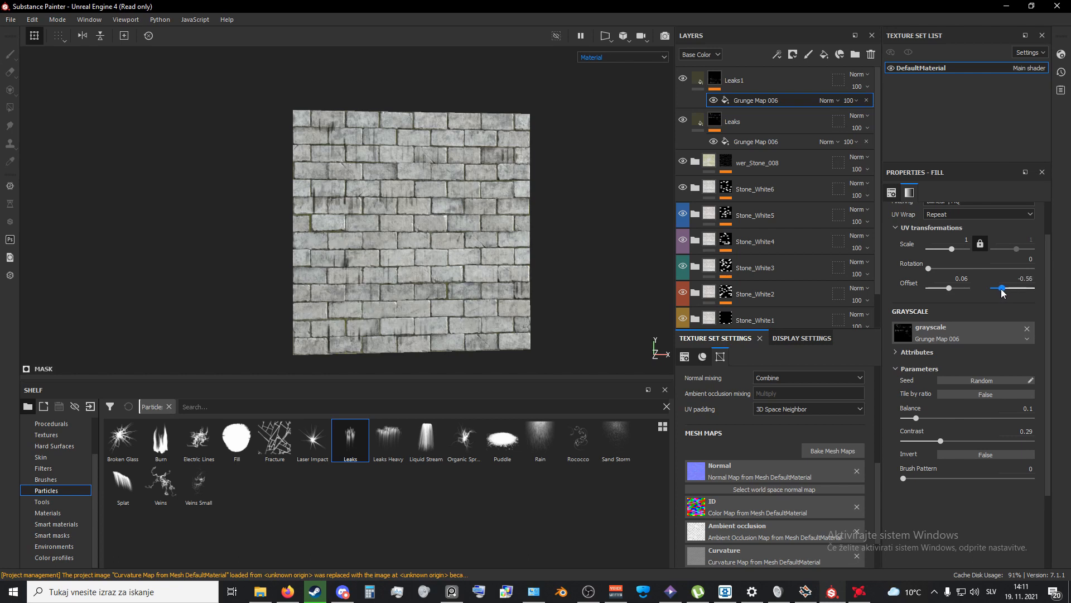
pyautogui.moveTo(1002, 289); pyautogui.dragTo(1001, 289)
pyautogui.moveTo(1003, 292); pyautogui.dragTo(1002, 292)
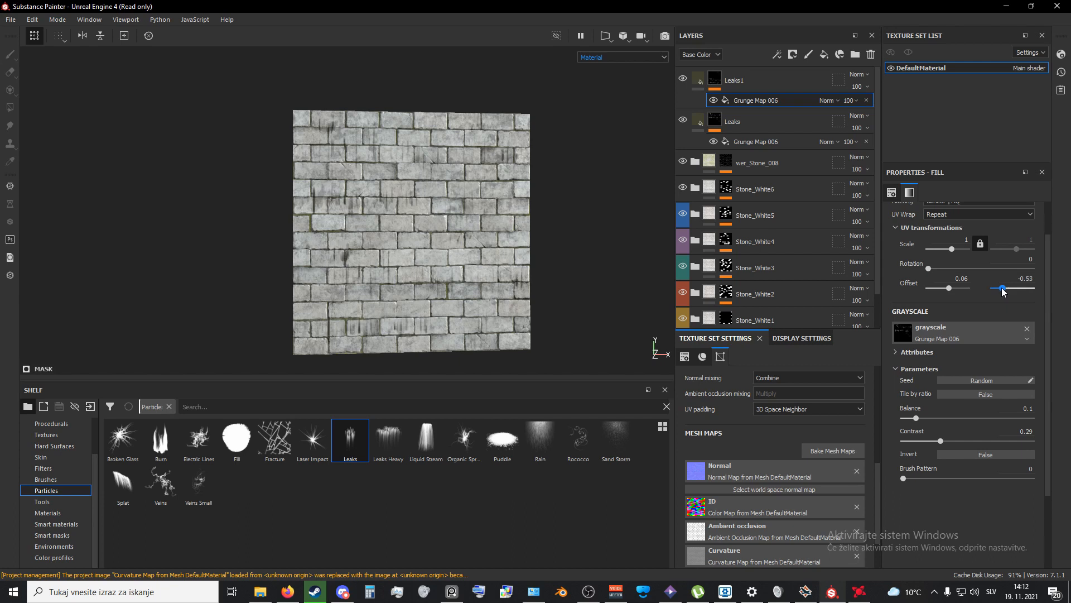
pyautogui.moveTo(1002, 291); pyautogui.dragTo(1004, 291)
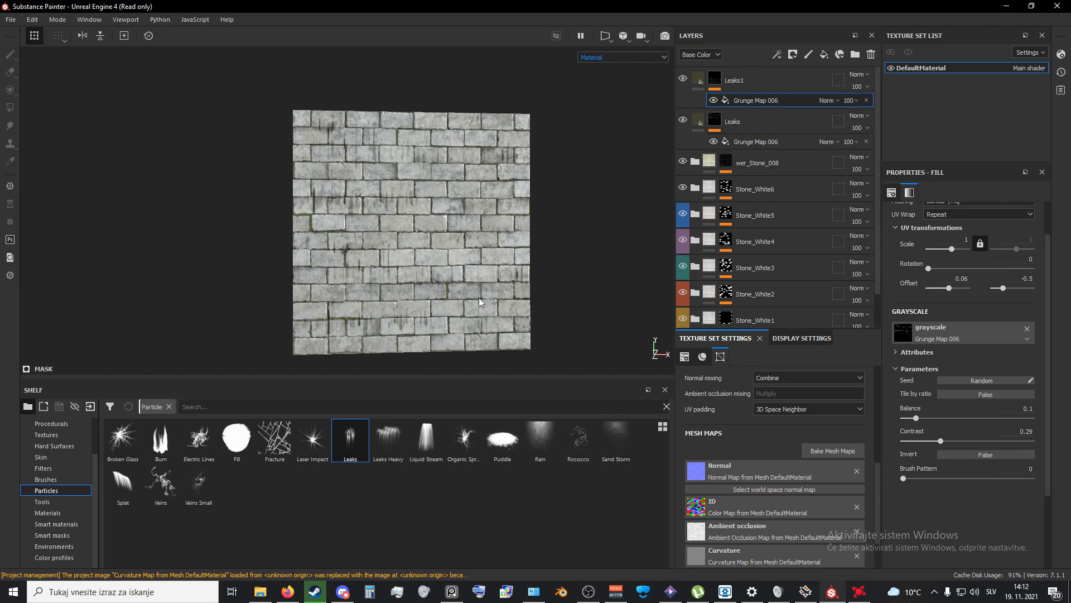
# Step: Add a paint effect with Multiply blending above the grunge fill in the Leaks1 mask, and hide the original Leaks layer
pyautogui.scroll(2, 479, 290)
pyautogui.scroll(4, 483, 285)
pyautogui.keyDown('alt'); pyautogui.moveTo(489, 276); pyautogui.dragTo(545, 238, button='middle'); pyautogui.keyUp('alt')
pyautogui.scroll(-2, 494, 254)
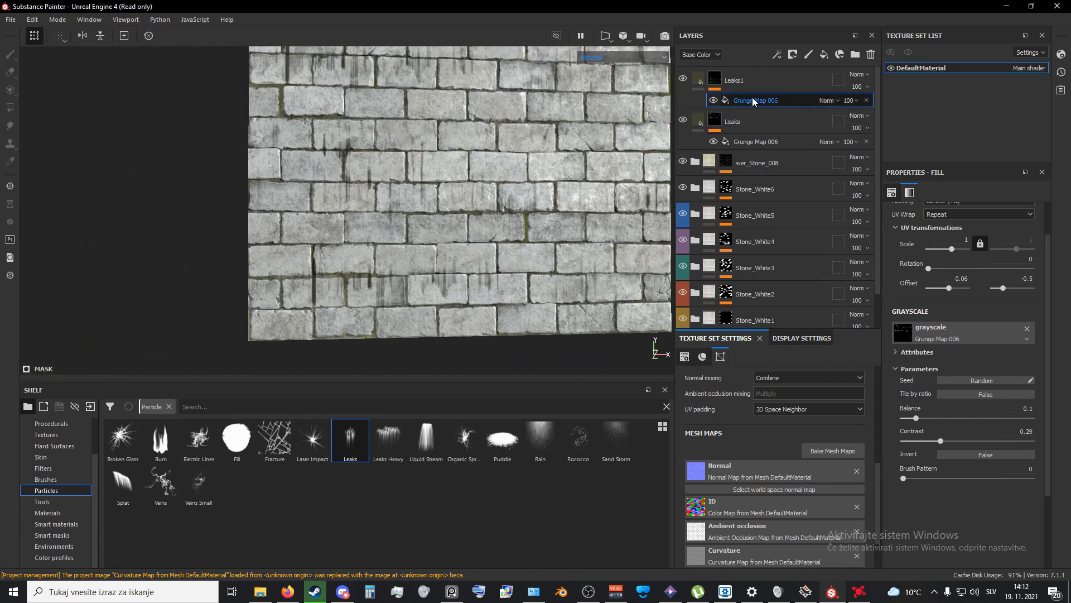
pyautogui.rightClick(753, 101)
pyautogui.click(814, 249)
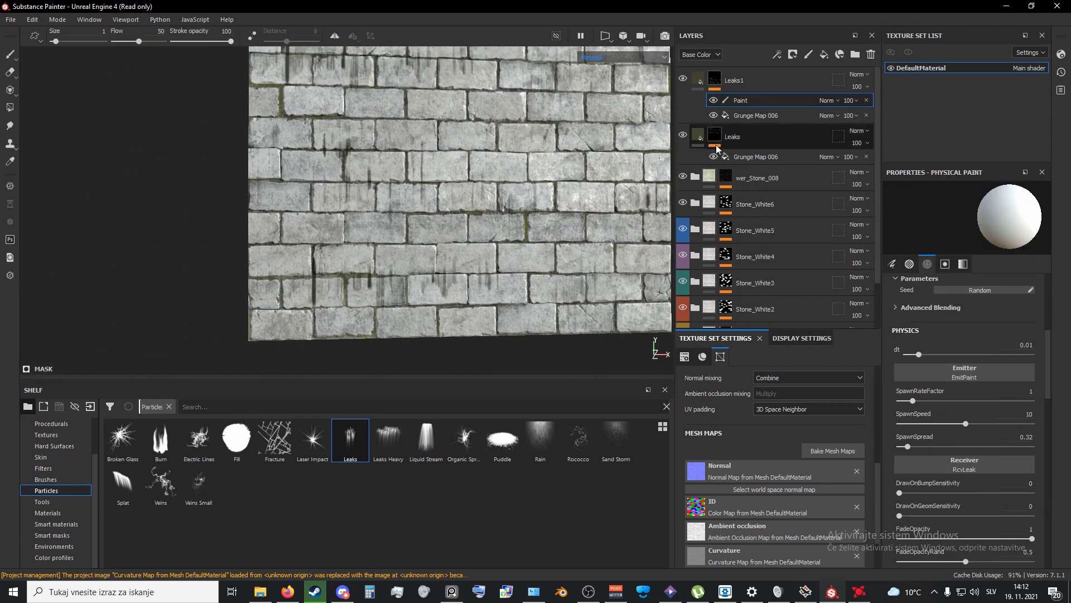
pyautogui.click(682, 136)
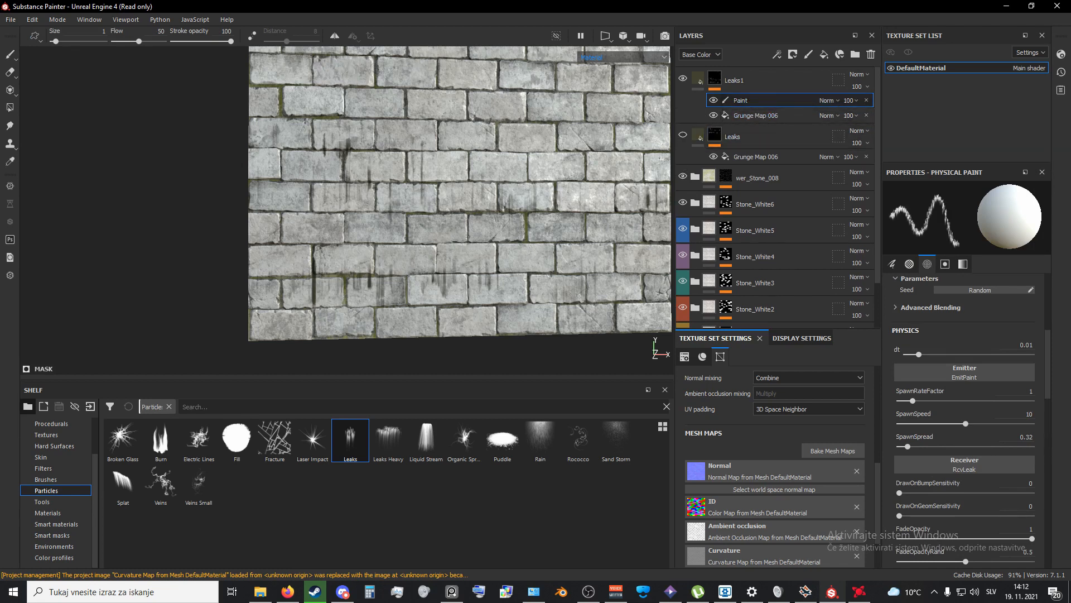
pyautogui.click(830, 101)
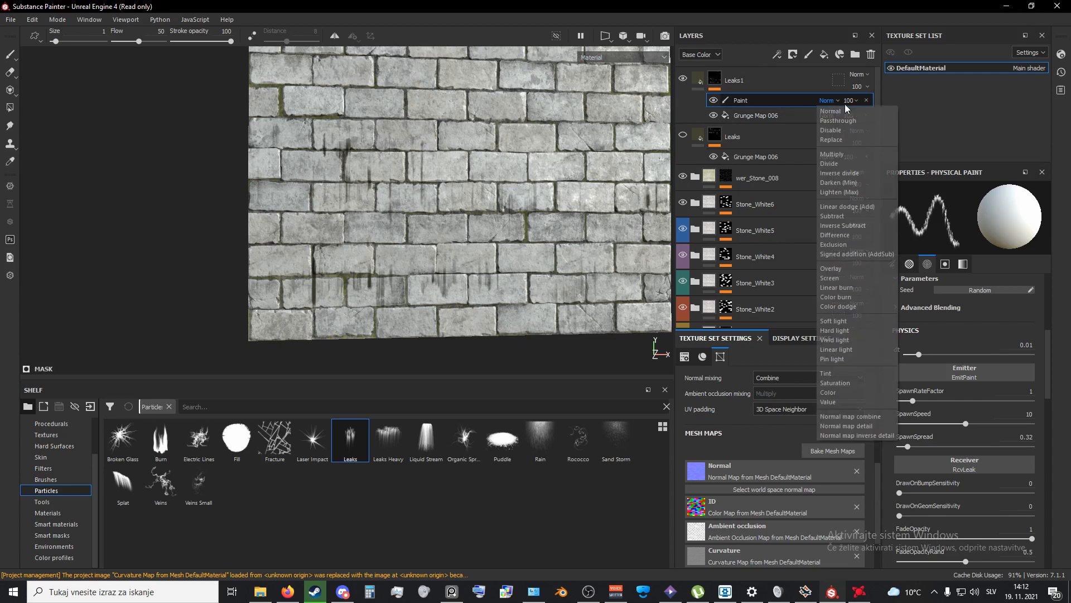
pyautogui.click(832, 154)
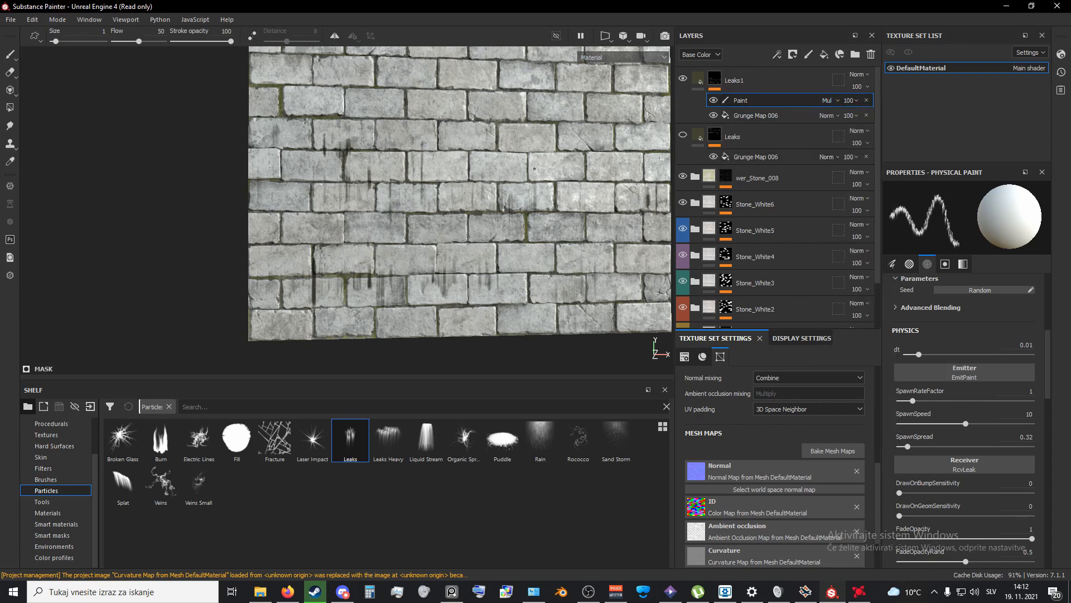
# Step: Preview the Leaks1 mask on its own and choose the "Artistic Hea..." brush for the mask's paint effect
pyautogui.click(620, 58)
pyautogui.click(593, 132)
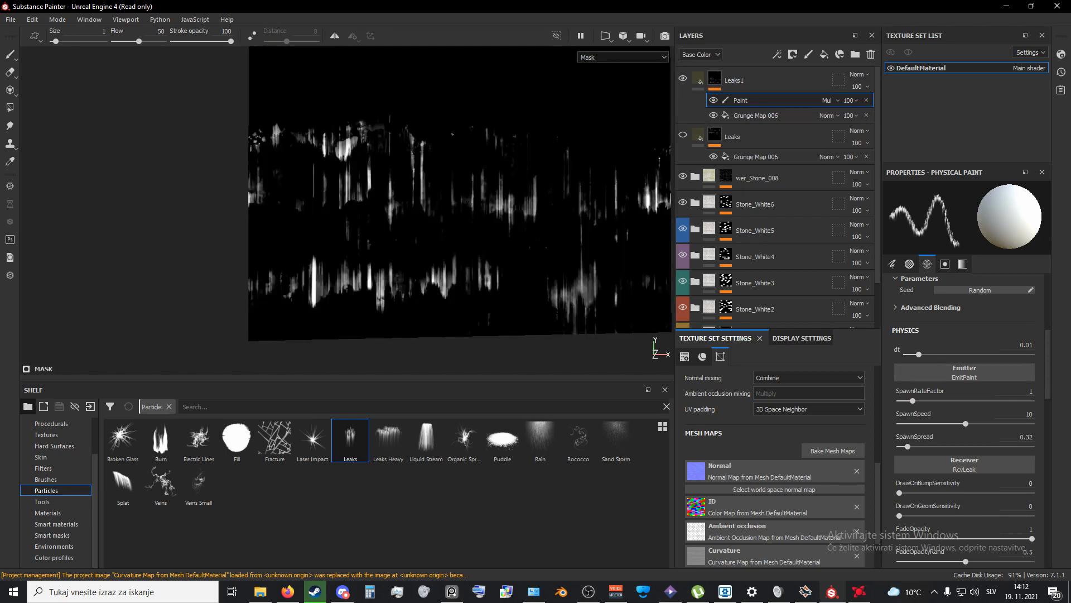
pyautogui.scroll(1, 48, 485)
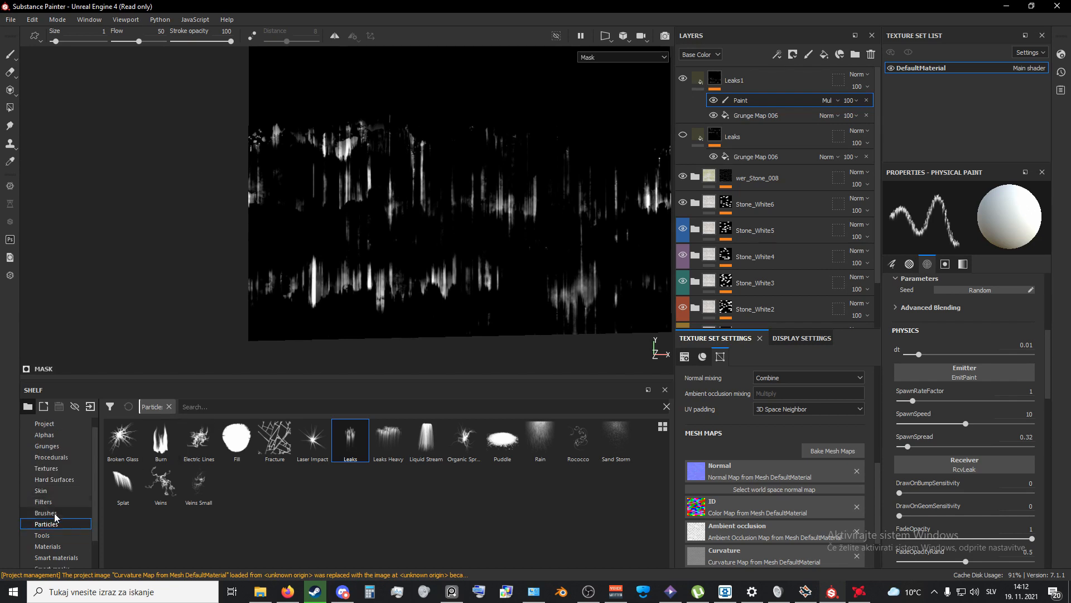
pyautogui.click(50, 512)
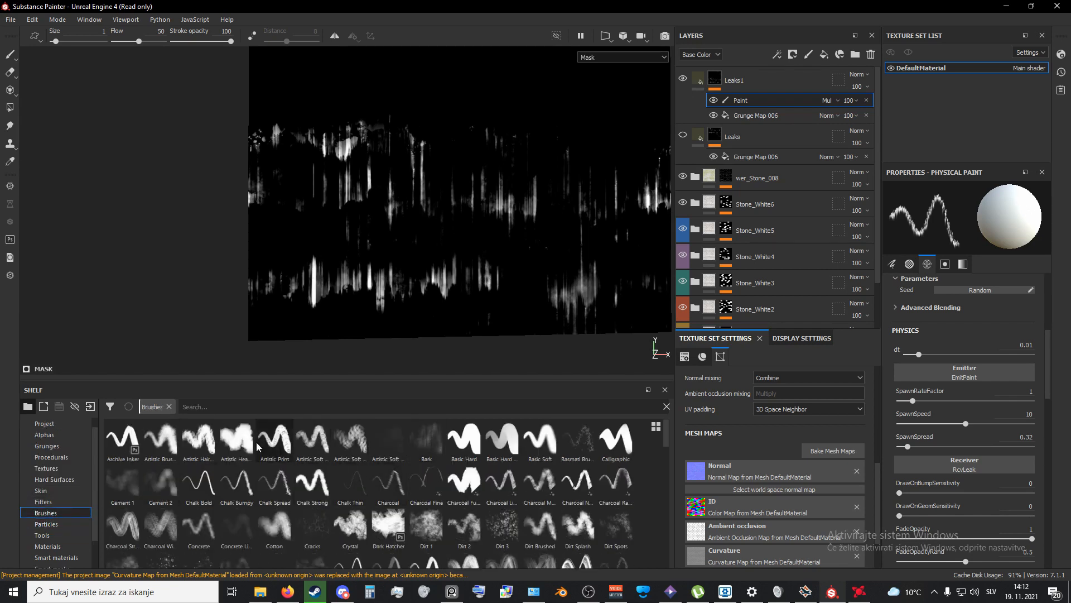
pyautogui.click(246, 445)
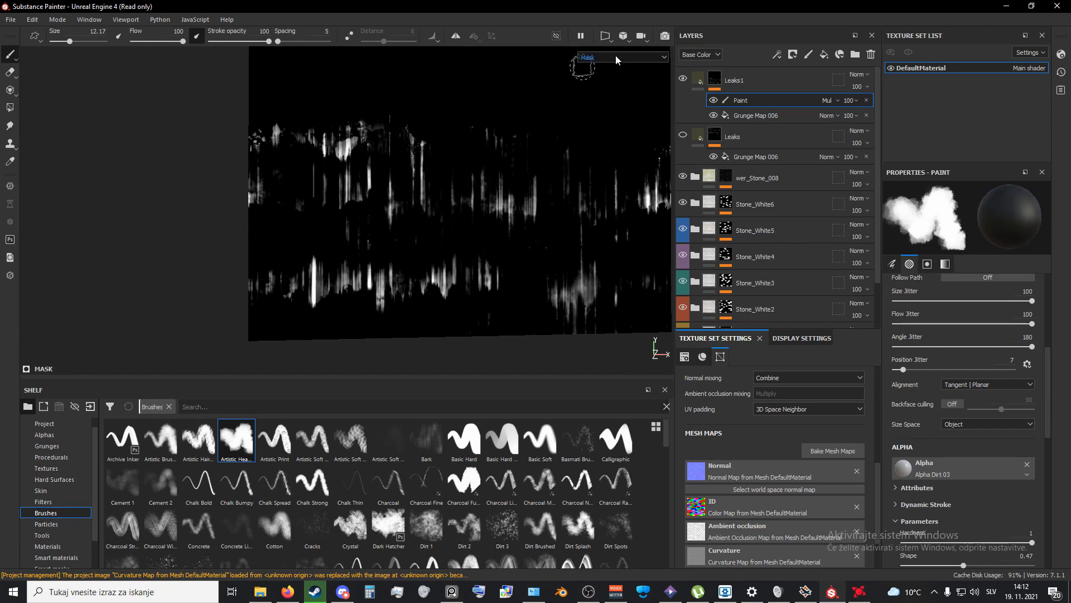
# Step: Return to the Material view and paint black over unwanted leak streaks across the wall in the Leaks1 mask
pyautogui.click(586, 57)
pyautogui.click(561, 82)
pyautogui.click(591, 58)
pyautogui.click(597, 74)
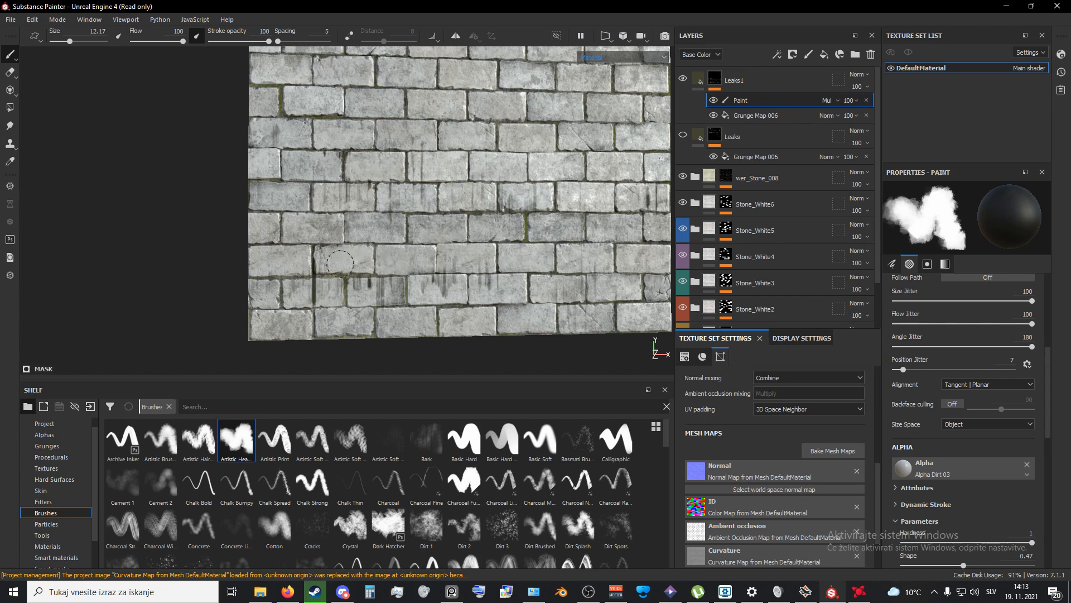
pyautogui.moveTo(340, 262)
pyautogui.mouseDown()
pyautogui.moveTo(299, 266)
pyautogui.moveTo(369, 276)
pyautogui.mouseUp()
pyautogui.moveTo(506, 268); pyautogui.dragTo(364, 264, button='middle')
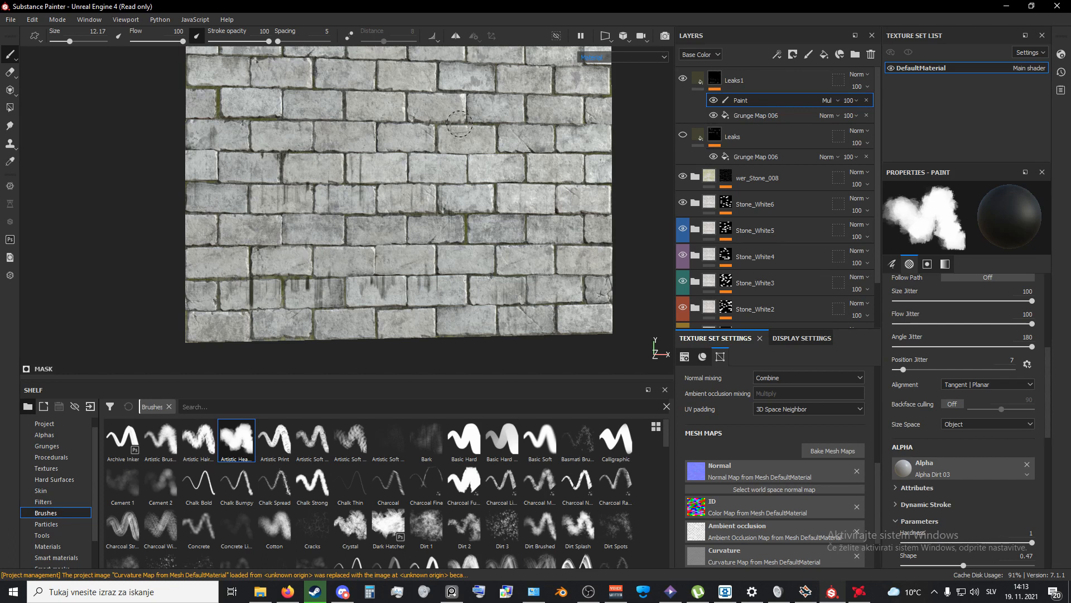
pyautogui.moveTo(441, 128)
pyautogui.mouseDown(button='middle')
pyautogui.moveTo(411, 158)
pyautogui.moveTo(417, 180)
pyautogui.mouseUp(button='middle')
pyautogui.moveTo(519, 193)
pyautogui.keyDown('alt'); pyautogui.mouseDown(button='middle')
pyautogui.moveTo(516, 220)
pyautogui.moveTo(454, 213)
pyautogui.mouseUp(button='middle'); pyautogui.keyUp('alt')
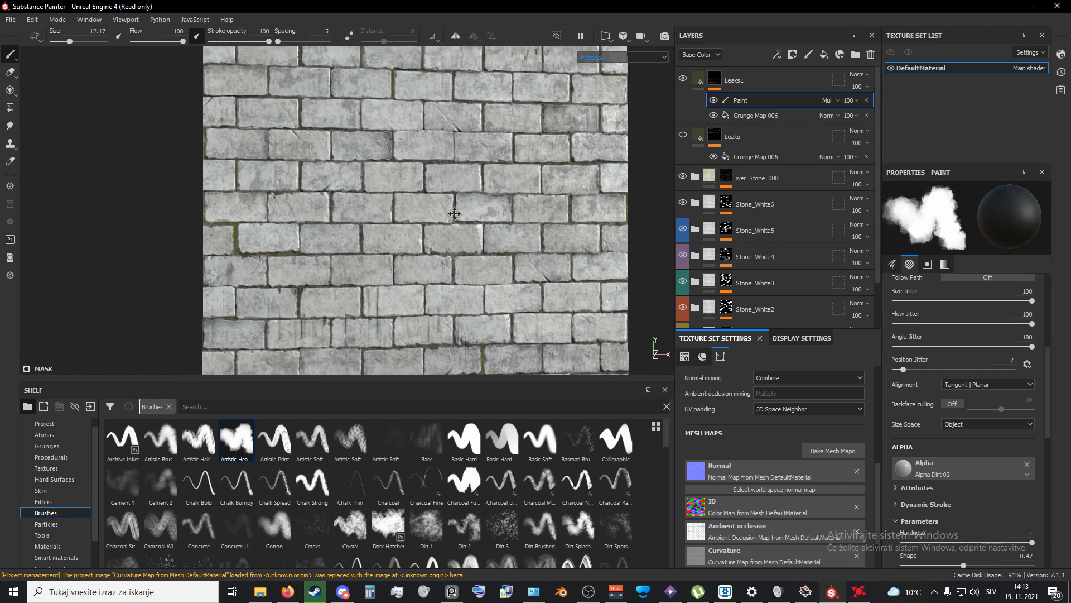
pyautogui.moveTo(321, 181)
pyautogui.keyDown('alt'); pyautogui.mouseDown(button='middle')
pyautogui.moveTo(411, 223)
pyautogui.moveTo(347, 201)
pyautogui.moveTo(325, 129)
pyautogui.mouseUp(button='middle'); pyautogui.keyUp('alt')
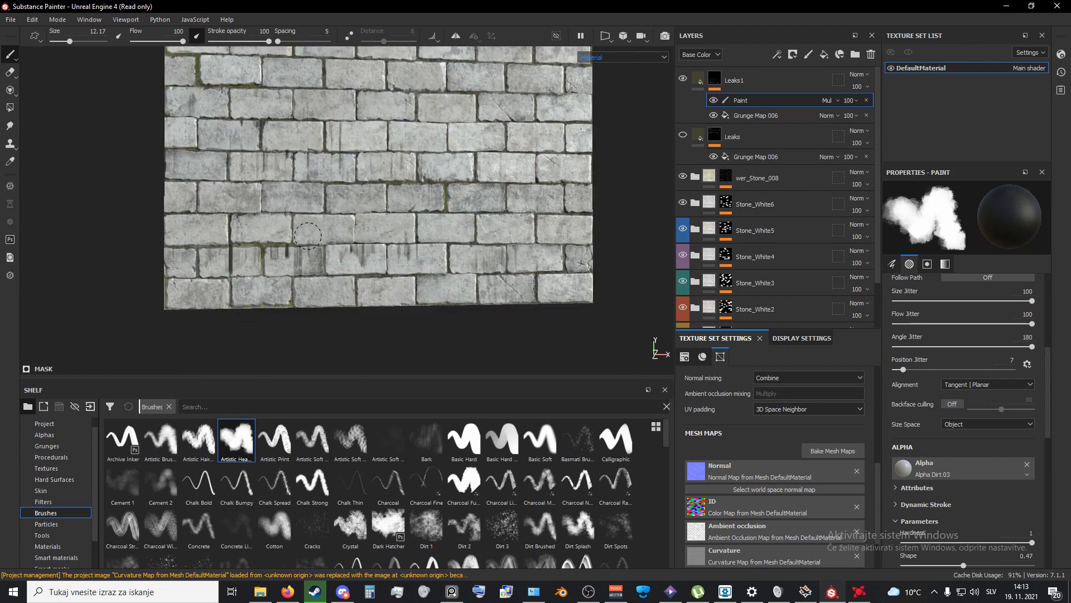
pyautogui.keyDown('alt'); pyautogui.moveTo(551, 232); pyautogui.dragTo(510, 236, button='middle'); pyautogui.keyUp('alt')
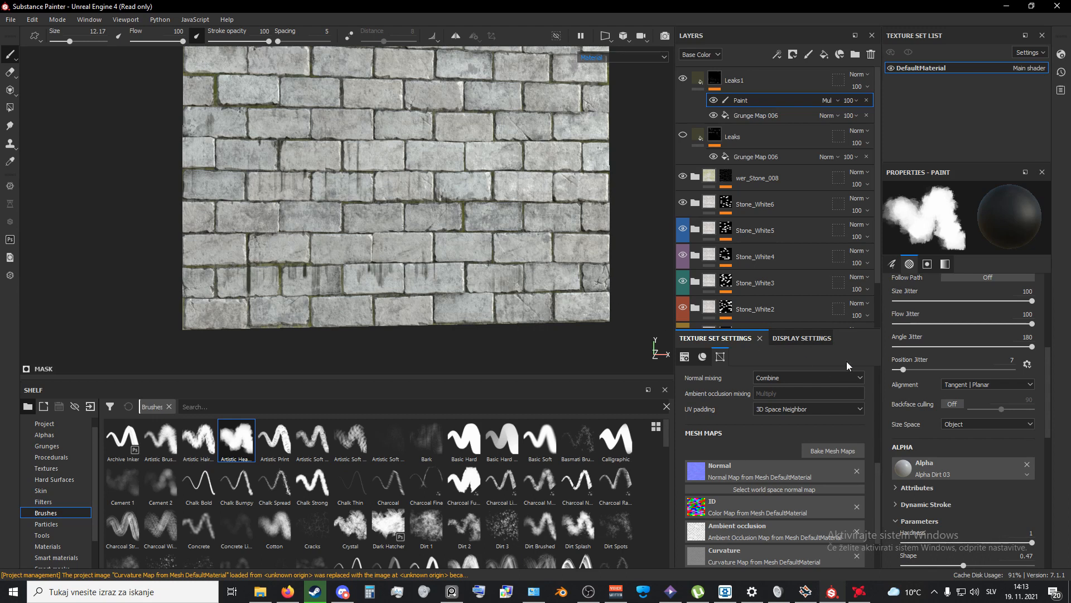
# Step: Add a paint effect with Multiply blending to the Leaks mask, showing Leaks and hiding Leaks1
pyautogui.rightClick(750, 156)
pyautogui.click(807, 308)
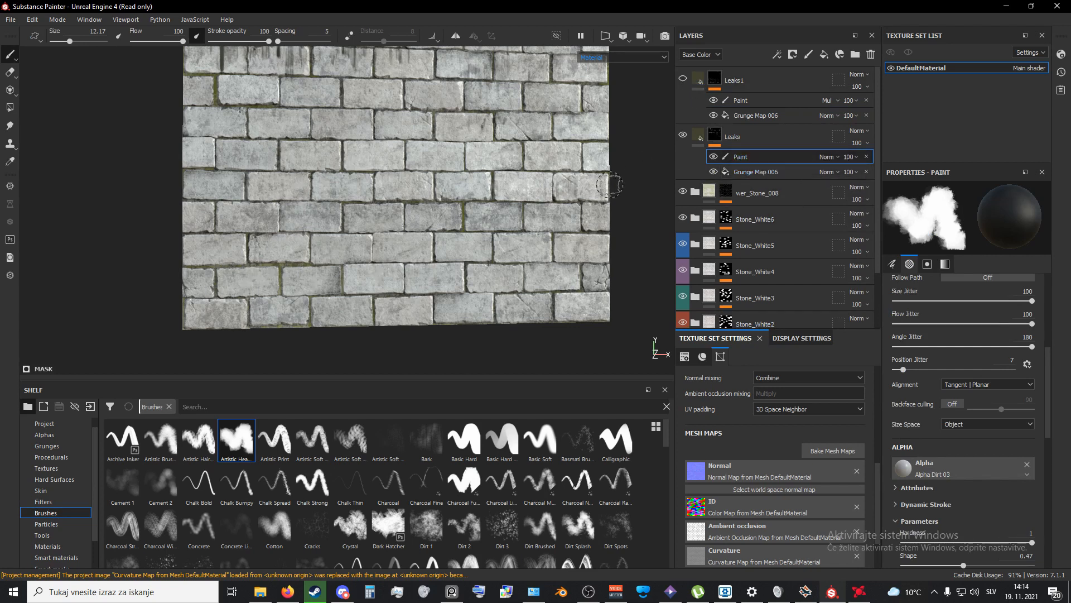
pyautogui.click(827, 157)
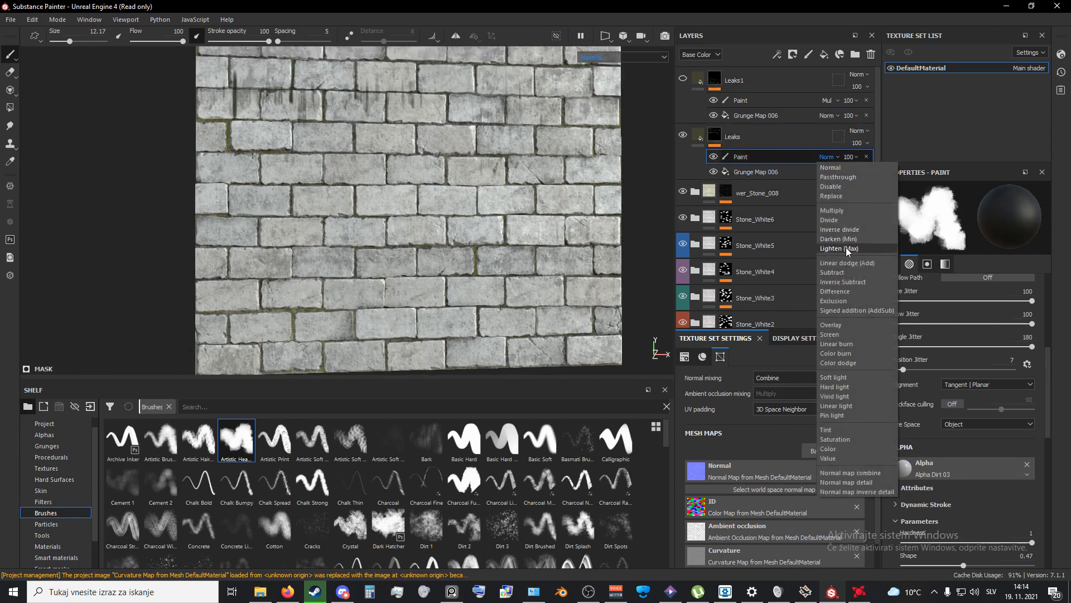
pyautogui.click(832, 210)
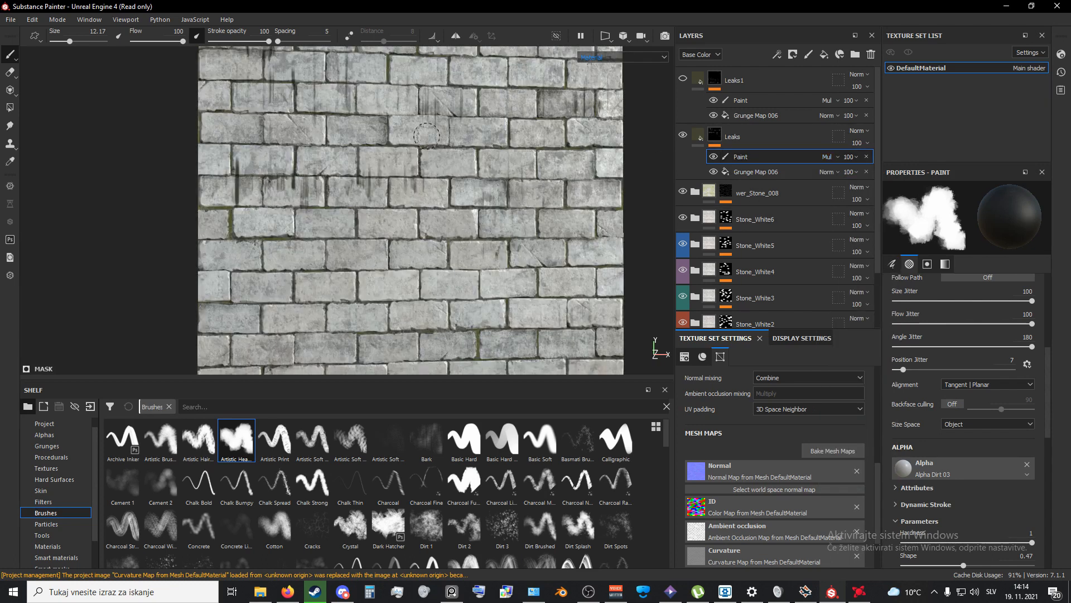
# Step: Paint black over unwanted leak streaks in the wall's upper rows in the Leaks mask
pyautogui.keyDown('alt'); pyautogui.moveTo(339, 151); pyautogui.dragTo(356, 169, button='middle'); pyautogui.keyUp('alt')
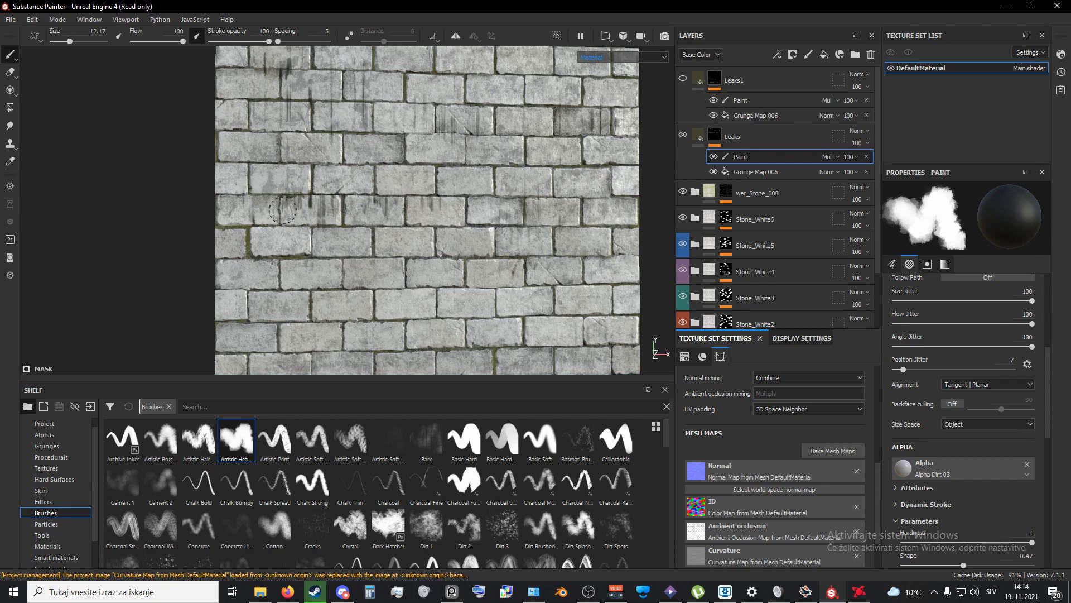
pyautogui.moveTo(342, 131); pyautogui.dragTo(350, 202, button='middle')
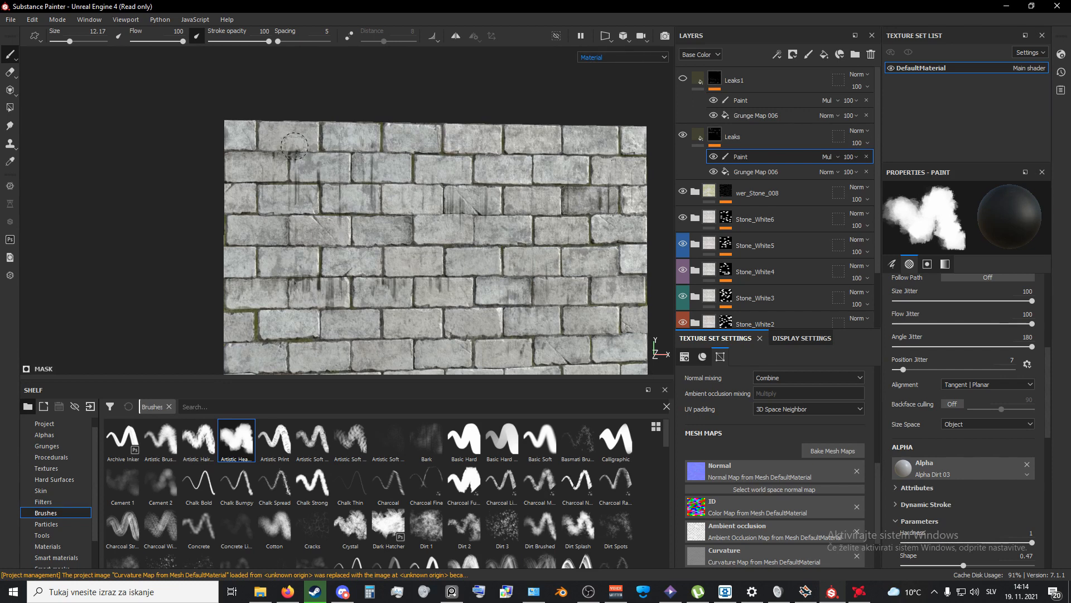
pyautogui.moveTo(296, 165); pyautogui.dragTo(322, 171)
pyautogui.moveTo(532, 201); pyautogui.dragTo(422, 178, button='middle')
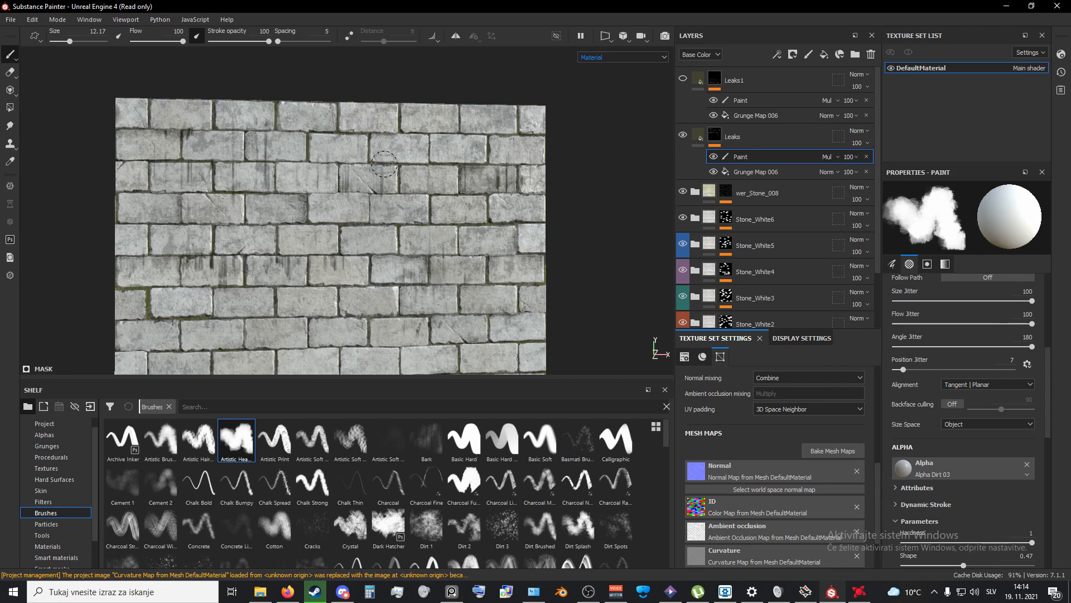
pyautogui.keyDown('alt'); pyautogui.moveTo(512, 217); pyautogui.dragTo(462, 195, button='middle'); pyautogui.keyUp('alt')
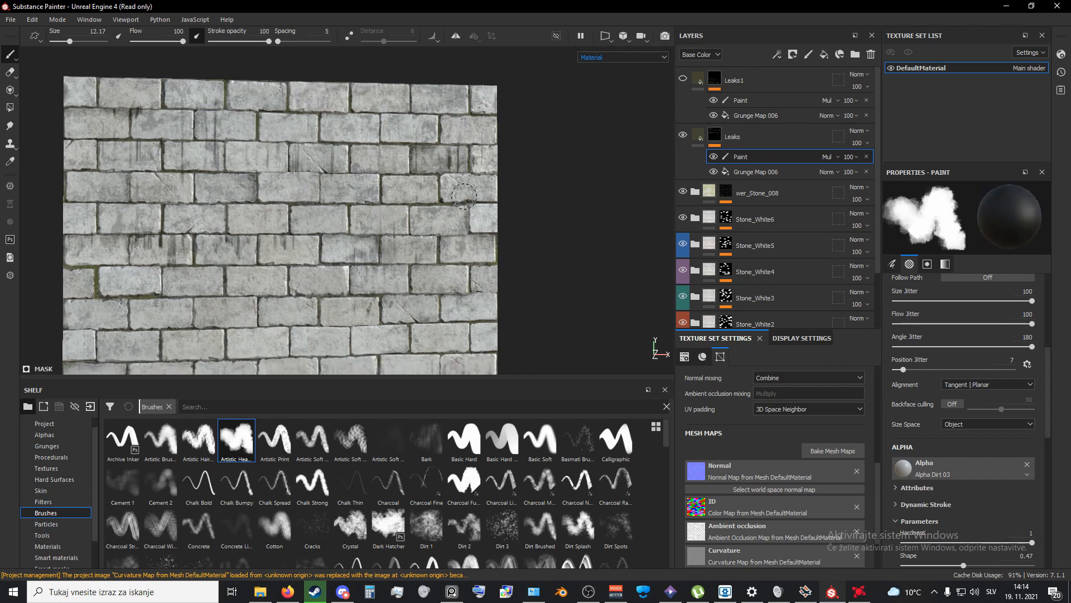
pyautogui.keyDown('alt'); pyautogui.moveTo(272, 159); pyautogui.dragTo(308, 176, button='middle'); pyautogui.keyUp('alt')
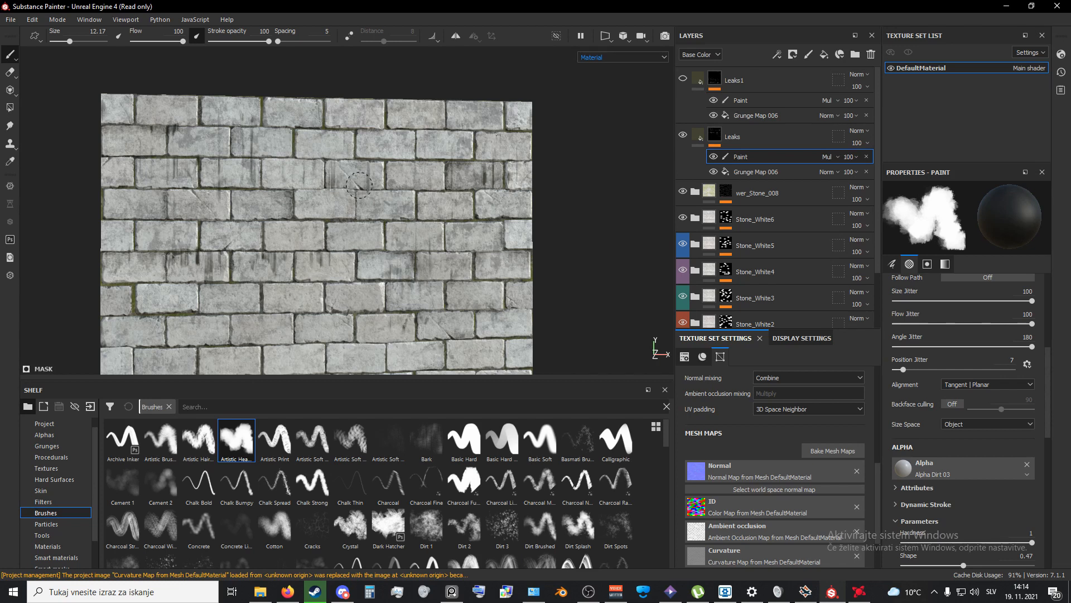
pyautogui.keyDown('alt'); pyautogui.moveTo(463, 187); pyautogui.dragTo(411, 188, button='middle'); pyautogui.keyUp('alt')
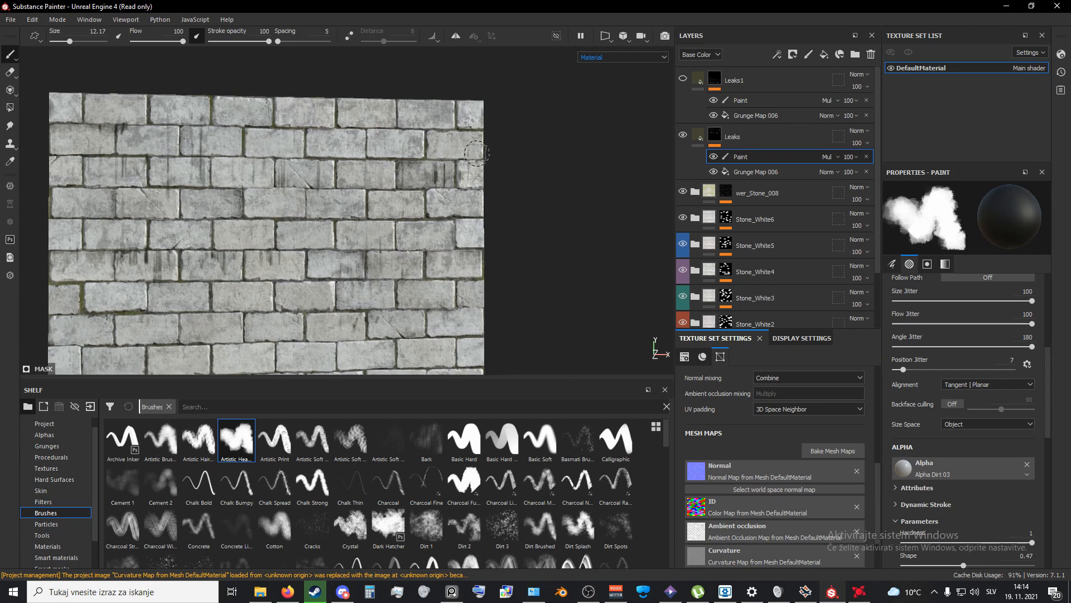
# Step: Alternate between white and black paint to restore and erase leak streaks along the wall's middle rows in the Leaks mask
pyautogui.press('x')
pyautogui.keyDown('alt'); pyautogui.moveTo(461, 277); pyautogui.dragTo(473, 205, button='middle'); pyautogui.keyUp('alt')
pyautogui.keyDown('alt'); pyautogui.moveTo(448, 252); pyautogui.dragTo(457, 222, button='middle'); pyautogui.keyUp('alt')
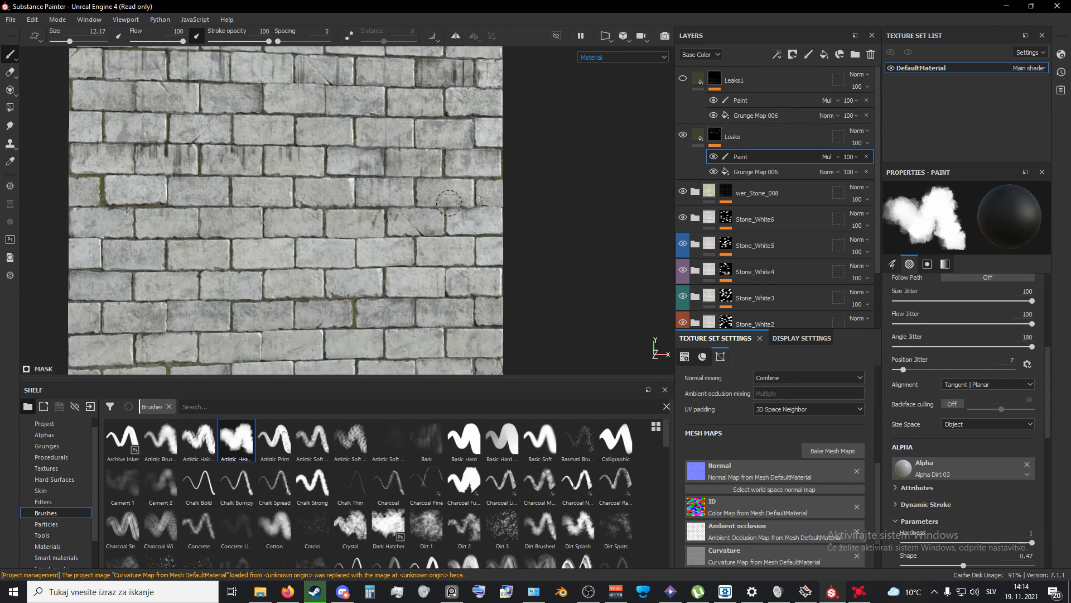
pyautogui.keyDown('alt'); pyautogui.moveTo(443, 273); pyautogui.dragTo(513, 227, button='middle'); pyautogui.keyUp('alt')
pyautogui.keyDown('alt'); pyautogui.moveTo(401, 195); pyautogui.dragTo(489, 332, button='middle'); pyautogui.keyUp('alt')
pyautogui.moveTo(488, 160)
pyautogui.keyDown('alt'); pyautogui.mouseDown(button='middle')
pyautogui.moveTo(447, 204)
pyautogui.moveTo(460, 134)
pyautogui.mouseUp(button='middle'); pyautogui.keyUp('alt')
pyautogui.press('x')
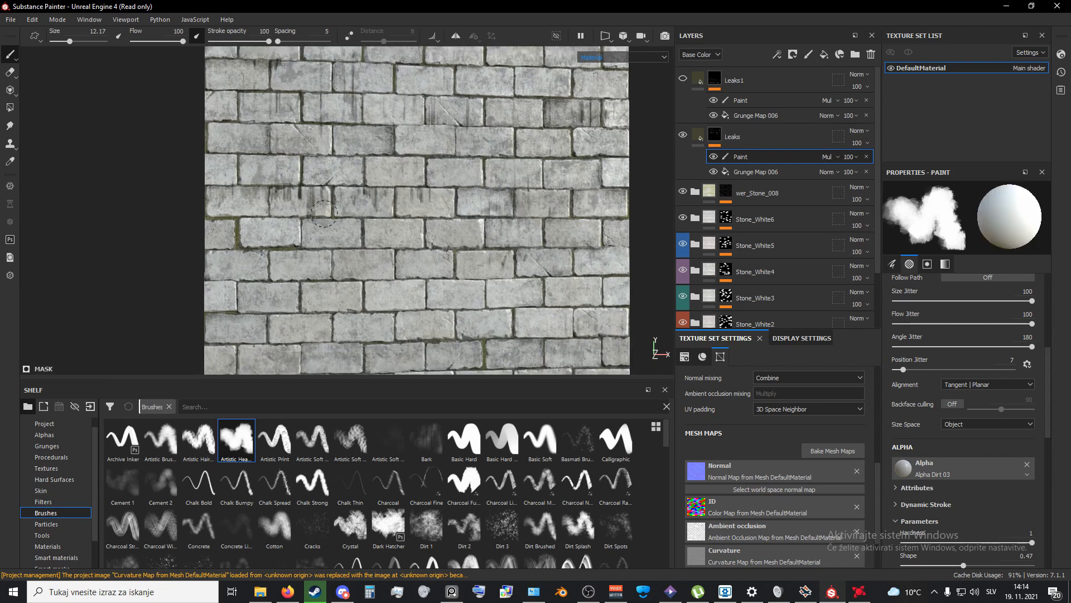
pyautogui.press('x')
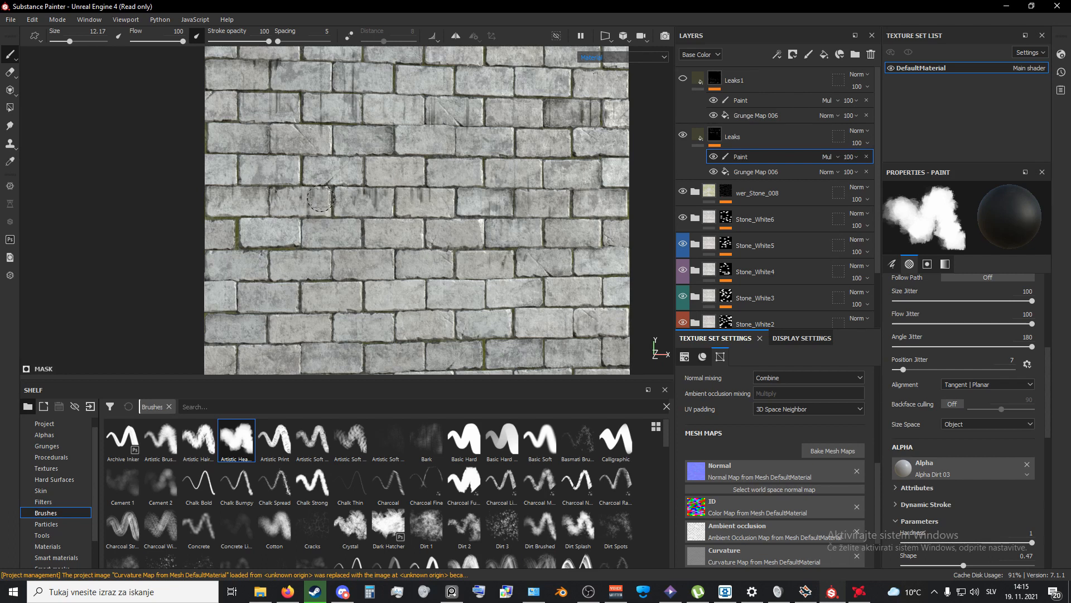
pyautogui.press('x')
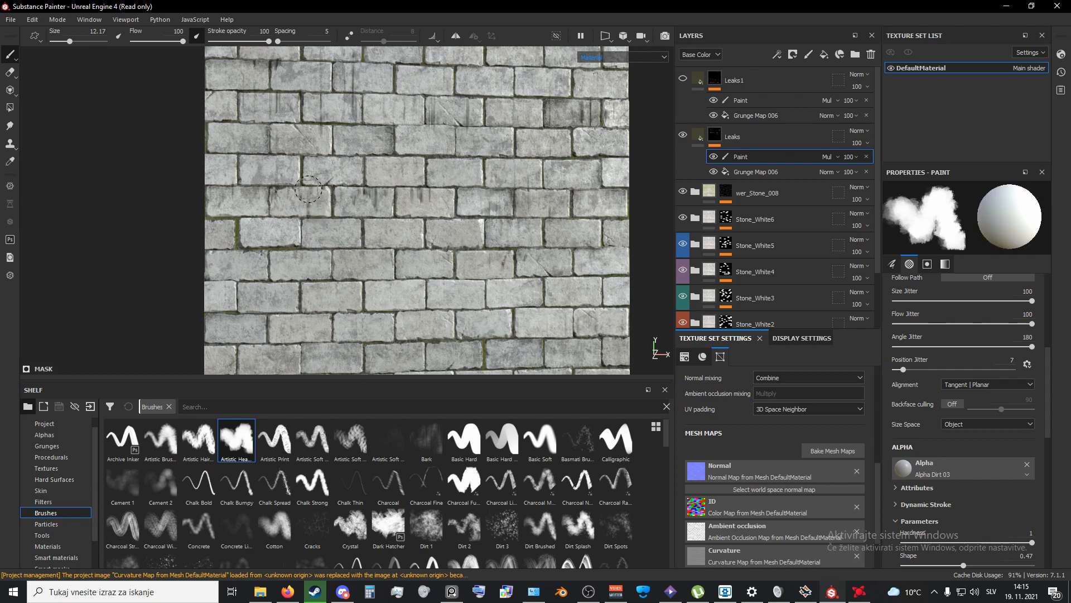
pyautogui.press('x')
pyautogui.keyDown('alt'); pyautogui.moveTo(467, 230); pyautogui.dragTo(414, 220, button='middle'); pyautogui.keyUp('alt')
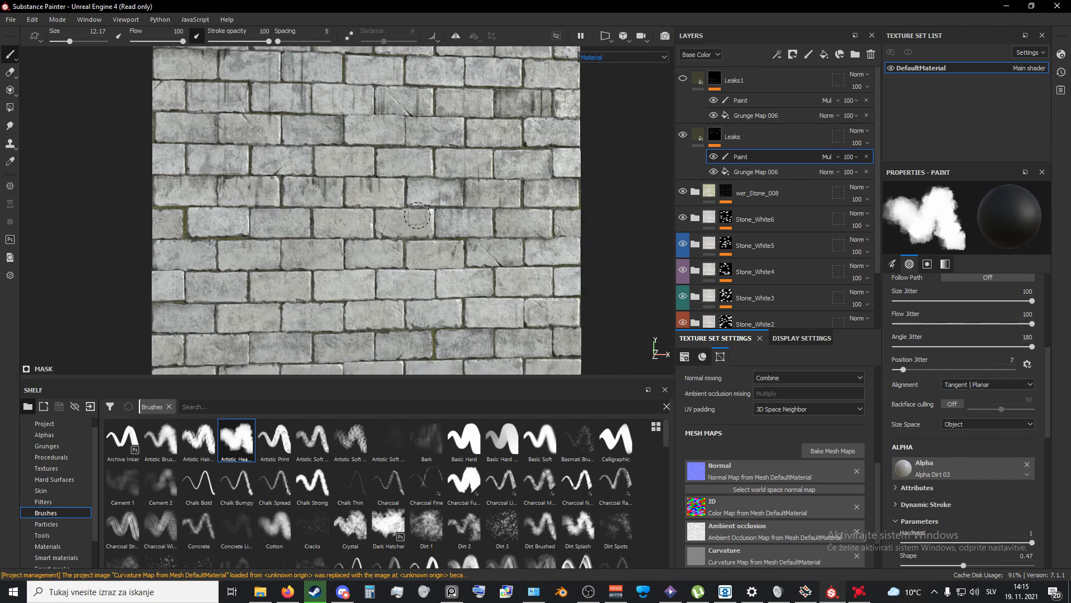
pyautogui.press('x')
pyautogui.press('x')
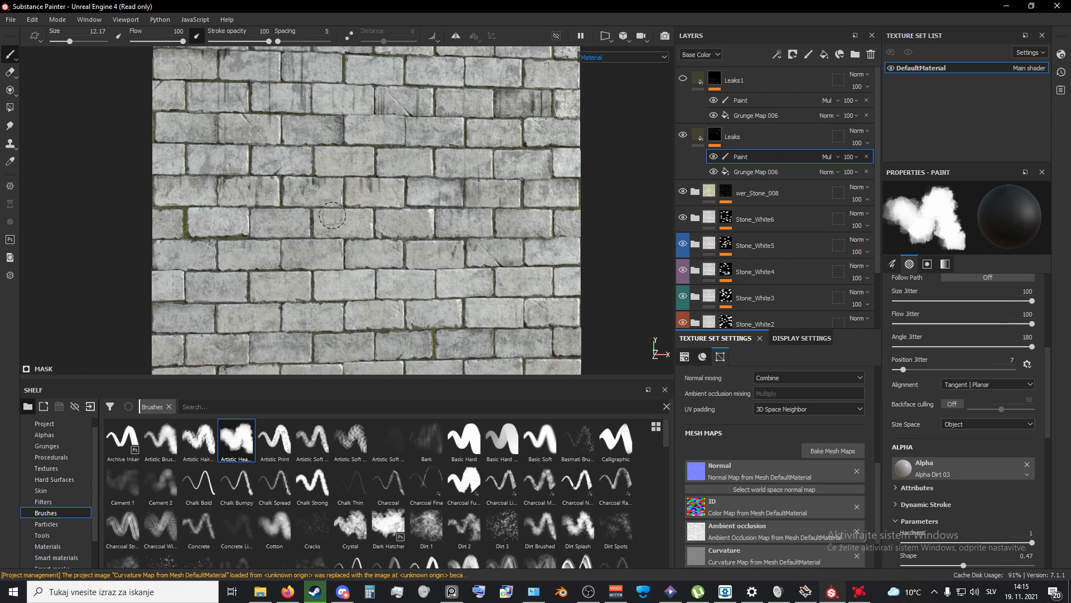
# Step: Inspect the painted leaks over the whole wall and up close from several angles
pyautogui.scroll(4, 360, 198)
pyautogui.scroll(-5, 386, 221)
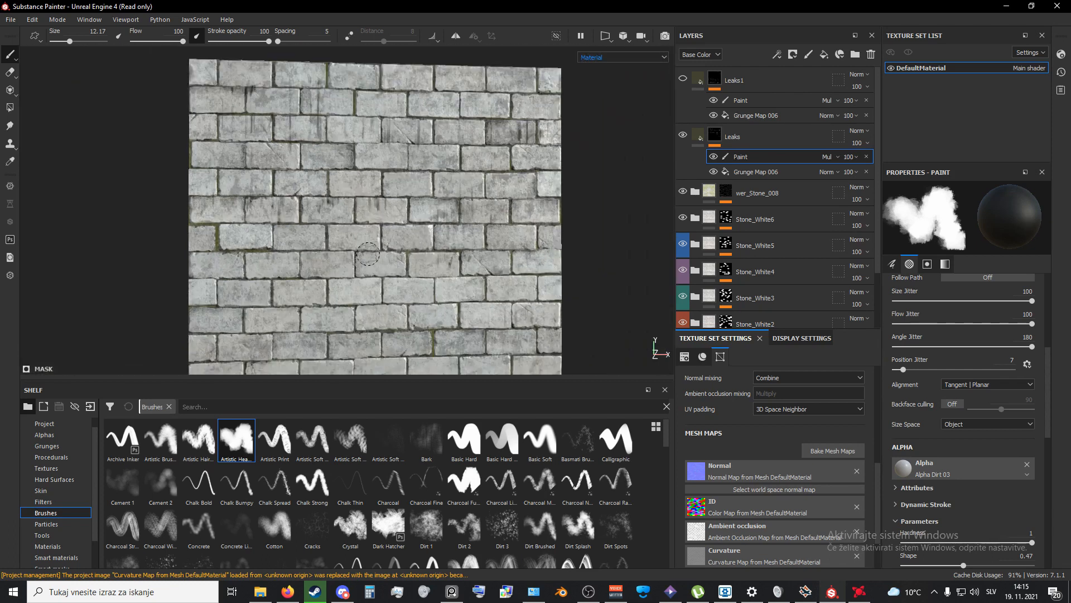
pyautogui.keyDown('alt'); pyautogui.moveTo(512, 263); pyautogui.dragTo(446, 188, button='middle'); pyautogui.keyUp('alt')
pyautogui.keyDown('alt'); pyautogui.moveTo(384, 251); pyautogui.dragTo(448, 219, button='middle'); pyautogui.keyUp('alt')
pyautogui.scroll(-4, 448, 220)
pyautogui.keyDown('alt'); pyautogui.moveTo(397, 193); pyautogui.dragTo(385, 233, button='middle'); pyautogui.keyUp('alt')
pyautogui.scroll(-1, 320, 225)
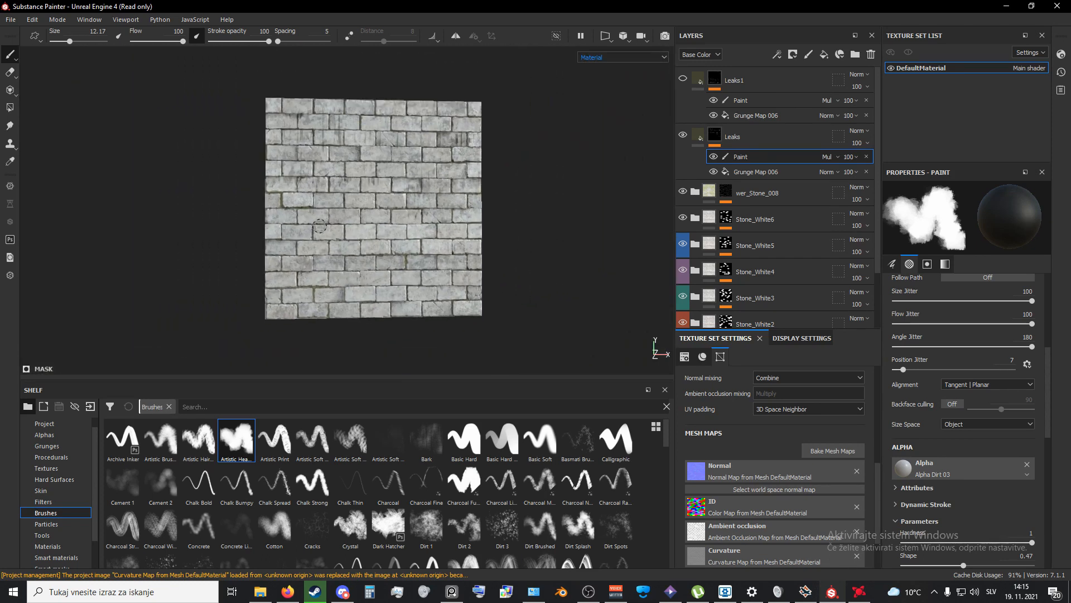
pyautogui.moveTo(404, 215)
pyautogui.keyDown('alt'); pyautogui.mouseDown()
pyautogui.moveTo(376, 241)
pyautogui.moveTo(404, 215)
pyautogui.mouseUp(); pyautogui.keyUp('alt')
pyautogui.keyDown('alt'); pyautogui.moveTo(365, 231); pyautogui.dragTo(401, 238, button='middle'); pyautogui.keyUp('alt')
pyautogui.keyDown('alt'); pyautogui.moveTo(498, 202); pyautogui.dragTo(508, 229); pyautogui.keyUp('alt')
pyautogui.scroll(2, 509, 230)
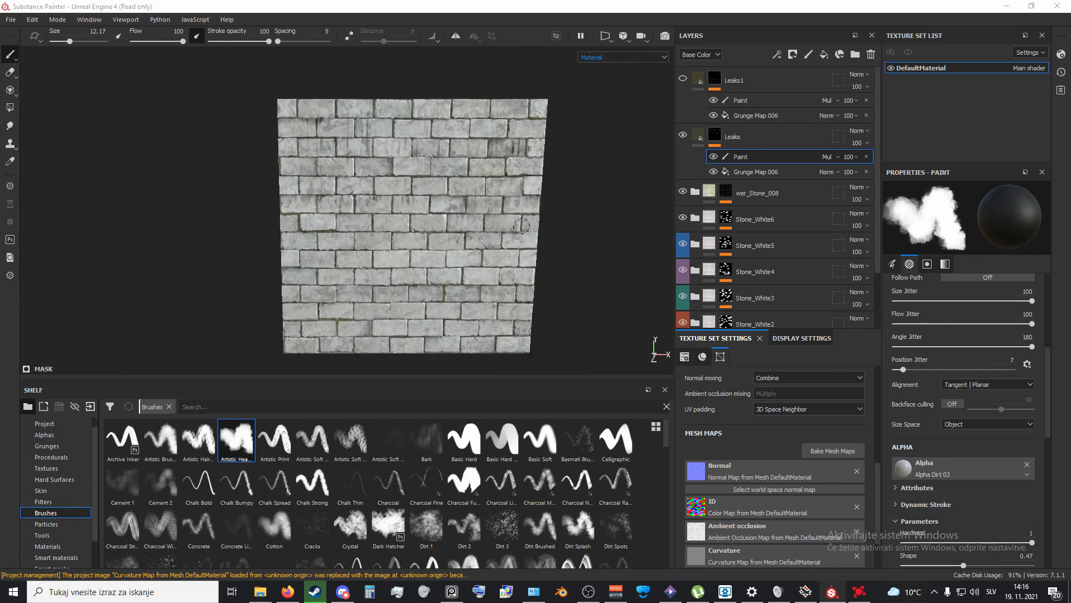
pyautogui.scroll(3, 335, 234)
pyautogui.scroll(4, 348, 249)
pyautogui.keyDown('alt'); pyautogui.moveTo(358, 135); pyautogui.dragTo(403, 213, button='middle'); pyautogui.keyUp('alt')
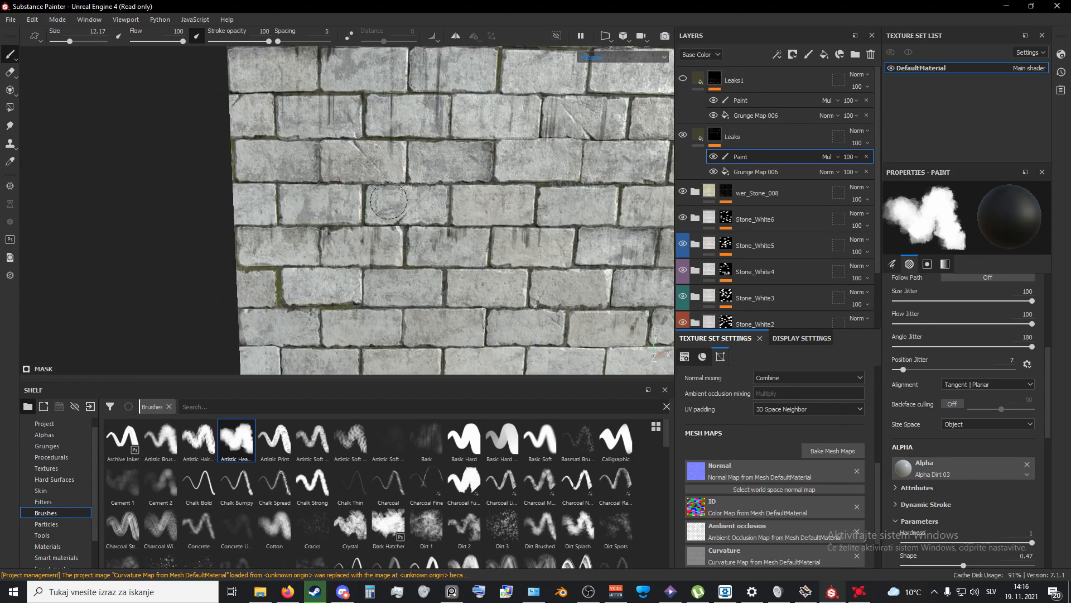
pyautogui.scroll(2, 395, 212)
pyautogui.scroll(1, 403, 223)
pyautogui.keyDown('alt'); pyautogui.moveTo(384, 266); pyautogui.dragTo(411, 266, button='middle'); pyautogui.keyUp('alt')
pyautogui.keyDown('alt'); pyautogui.moveTo(463, 313); pyautogui.dragTo(432, 293); pyautogui.keyUp('alt')
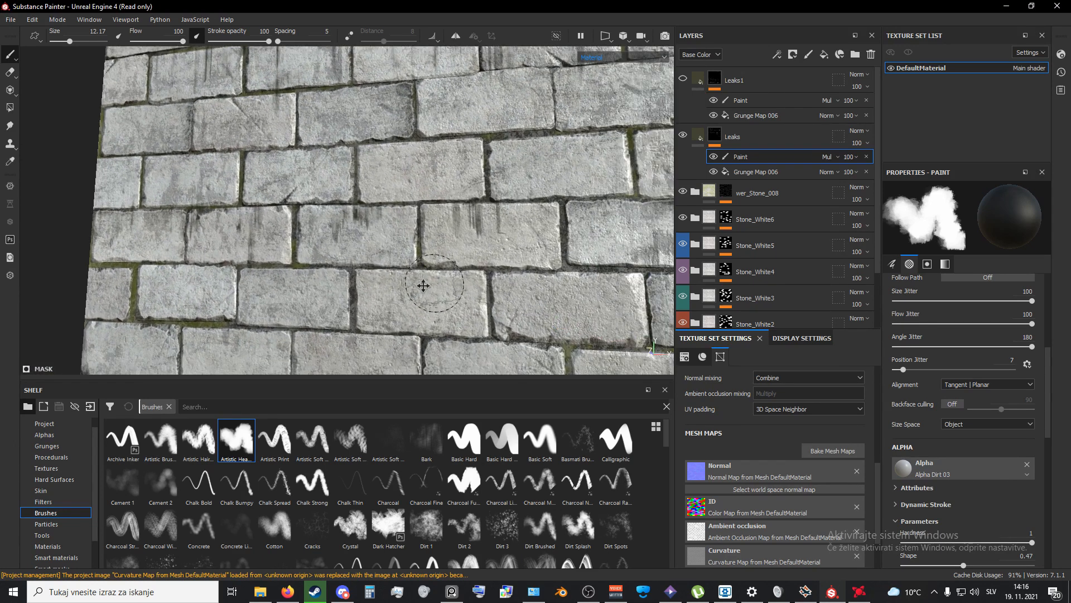
pyautogui.keyDown('alt'); pyautogui.moveTo(423, 284); pyautogui.dragTo(400, 278, button='middle'); pyautogui.keyUp('alt')
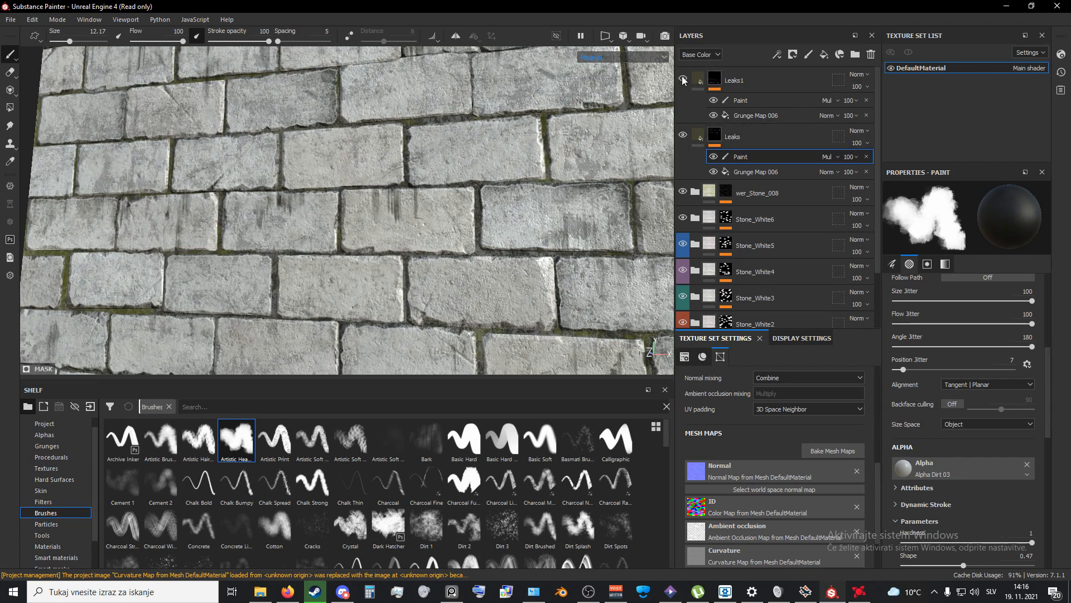
# Step: Show the Leaks1 layer again and enable the height channel on its fill
pyautogui.keyDown('alt'); pyautogui.moveTo(424, 234); pyautogui.dragTo(505, 240); pyautogui.keyUp('alt')
pyautogui.keyDown('alt'); pyautogui.moveTo(507, 241); pyautogui.dragTo(413, 171, button='middle'); pyautogui.keyUp('alt')
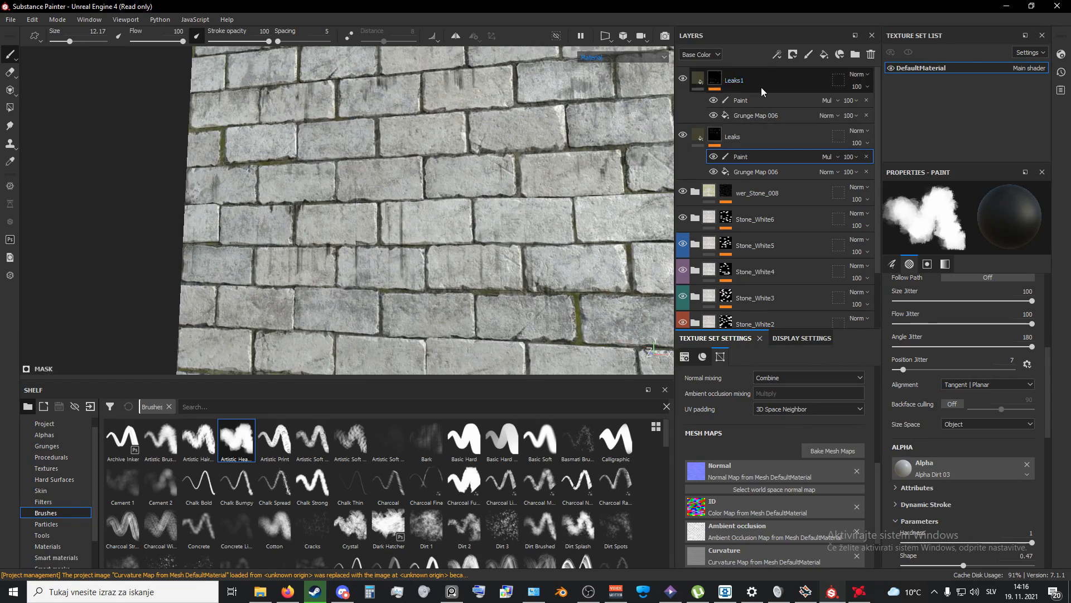
pyautogui.click(690, 90)
pyautogui.click(696, 82)
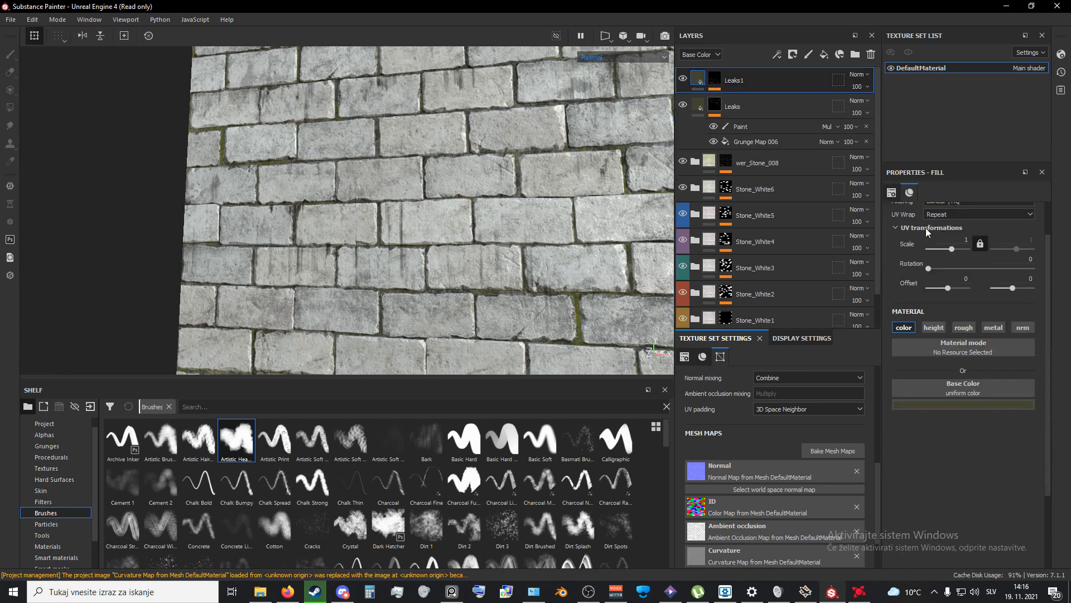
pyautogui.click(945, 329)
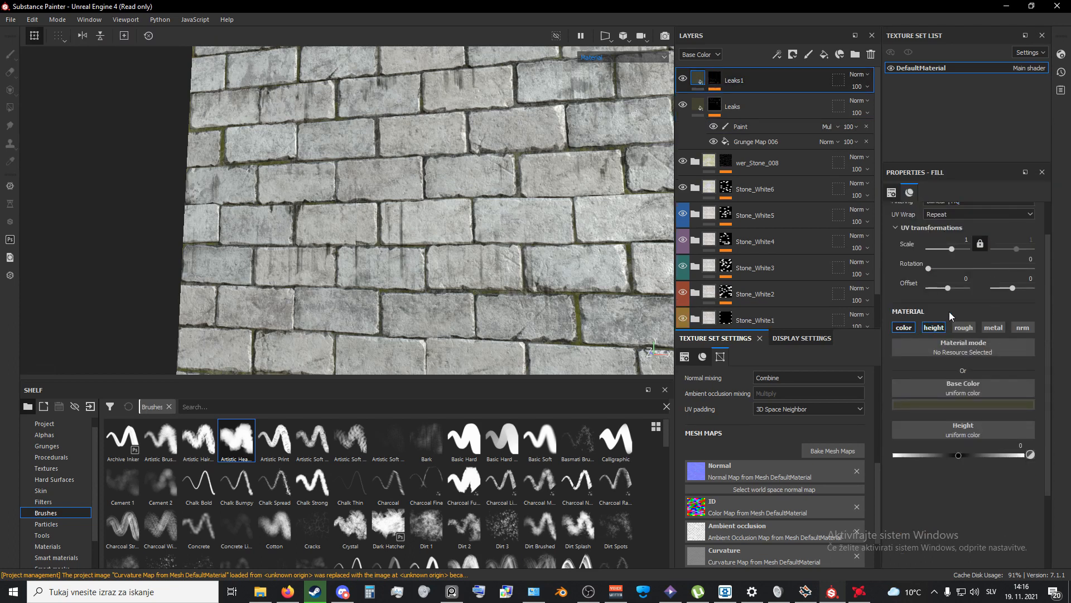
# Step: Raise the Leaks1 fill's height to 0.1574
pyautogui.moveTo(958, 456)
pyautogui.mouseDown()
pyautogui.moveTo(949, 459)
pyautogui.moveTo(983, 463)
pyautogui.moveTo(967, 459)
pyautogui.mouseUp()
pyautogui.scroll(5, 517, 301)
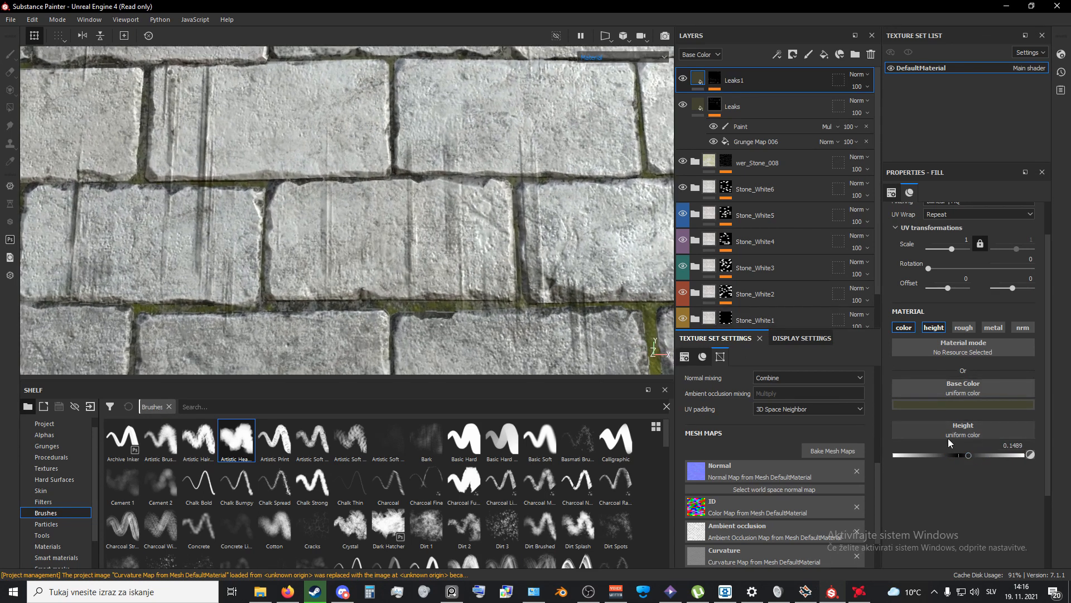
pyautogui.moveTo(966, 456); pyautogui.dragTo(968, 454)
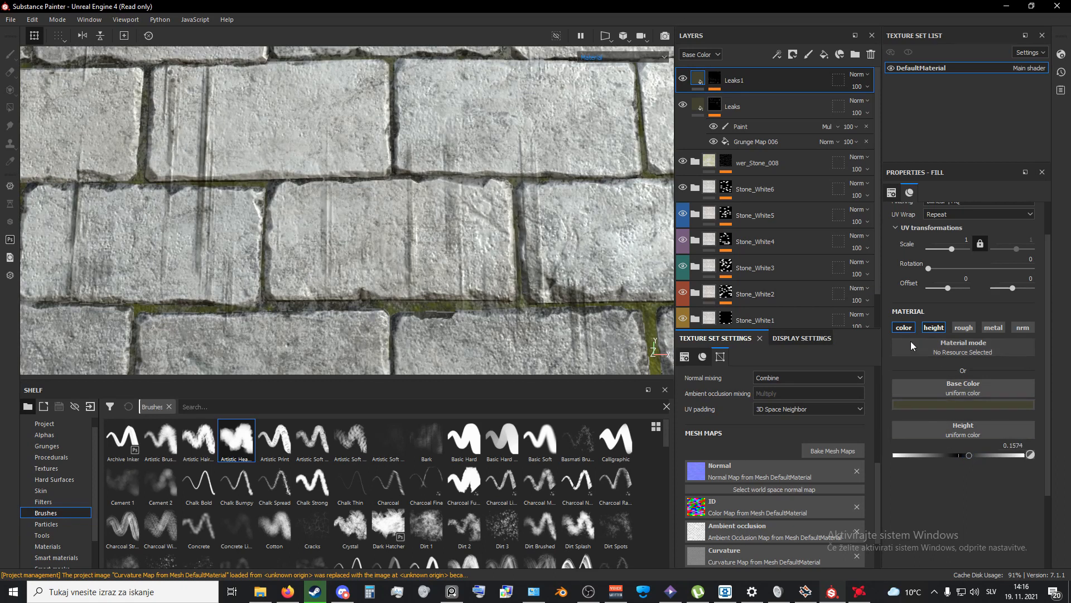
# Step: Turn off the height channel on the Leaks1 fill
pyautogui.click(933, 327)
pyautogui.scroll(-4, 474, 263)
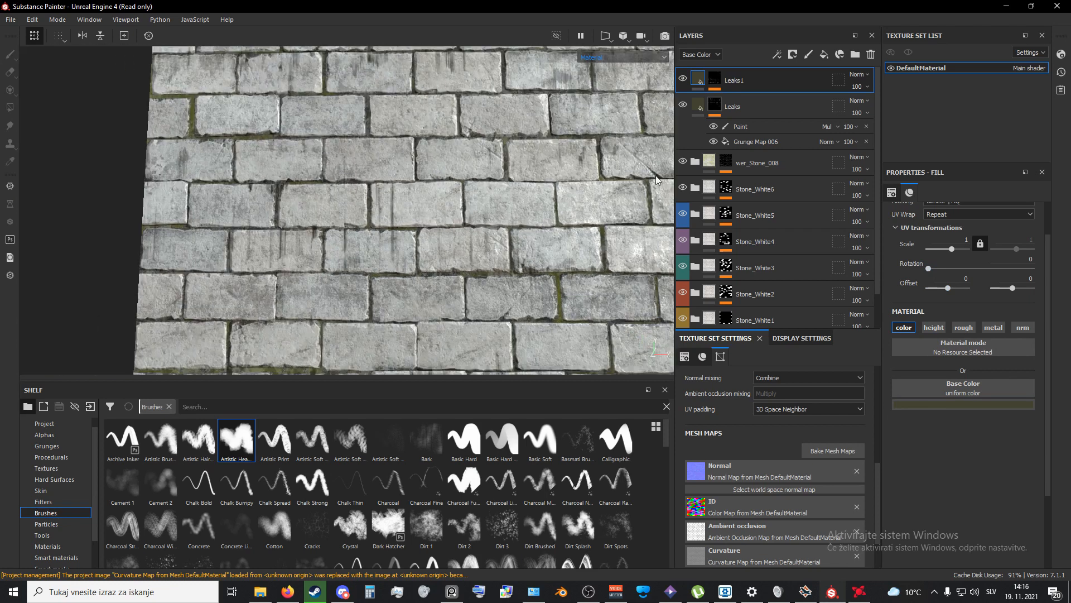
pyautogui.scroll(-5, 534, 195)
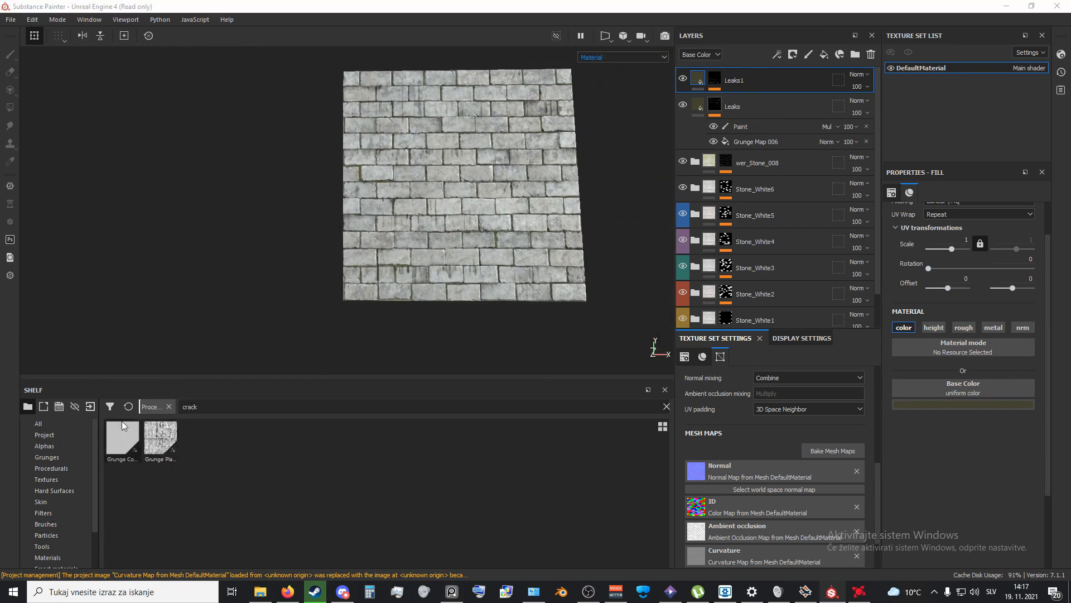
# Step: Add a fill layer above Leaks1 with only its color and height channels enabled
pyautogui.scroll(6, 203, 304)
pyautogui.keyDown('alt'); pyautogui.moveTo(347, 212); pyautogui.dragTo(279, 313, button='middle'); pyautogui.keyUp('alt')
pyautogui.keyDown('alt'); pyautogui.moveTo(280, 313); pyautogui.dragTo(463, 296); pyautogui.keyUp('alt')
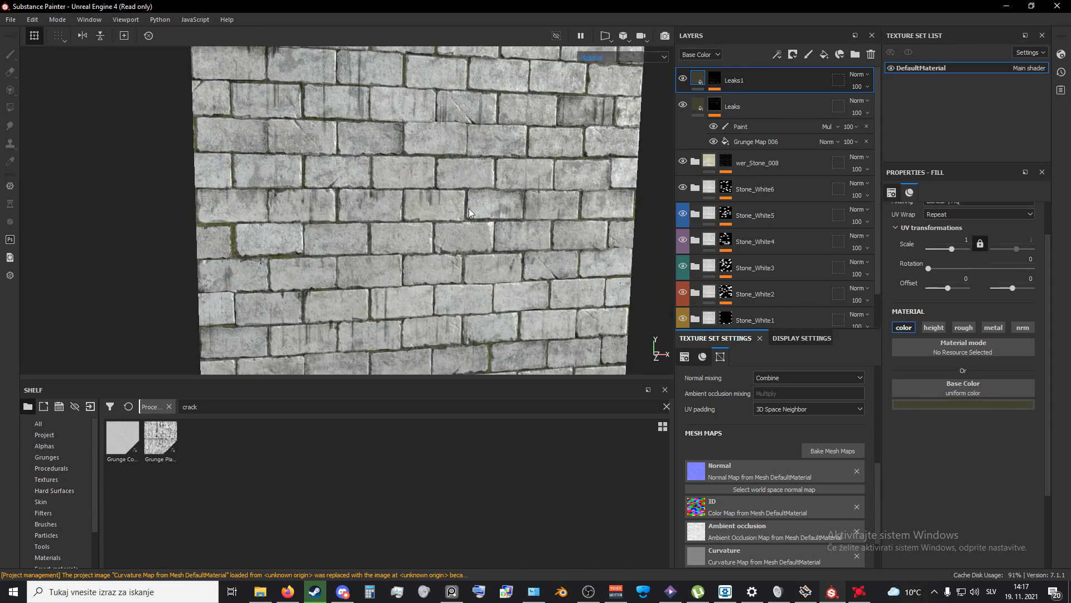
pyautogui.click(824, 55)
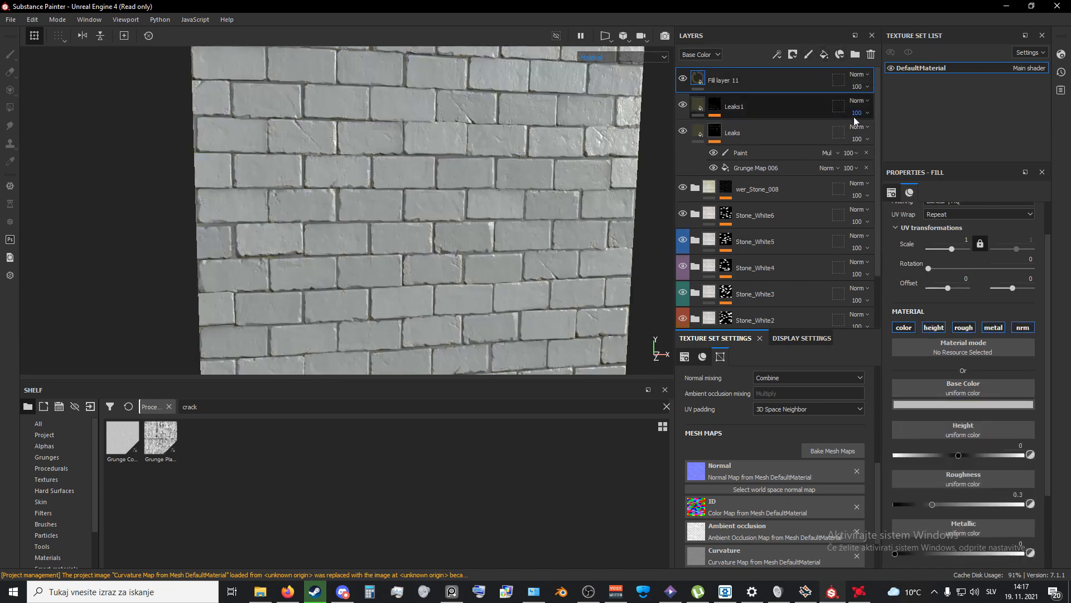
pyautogui.click(907, 328)
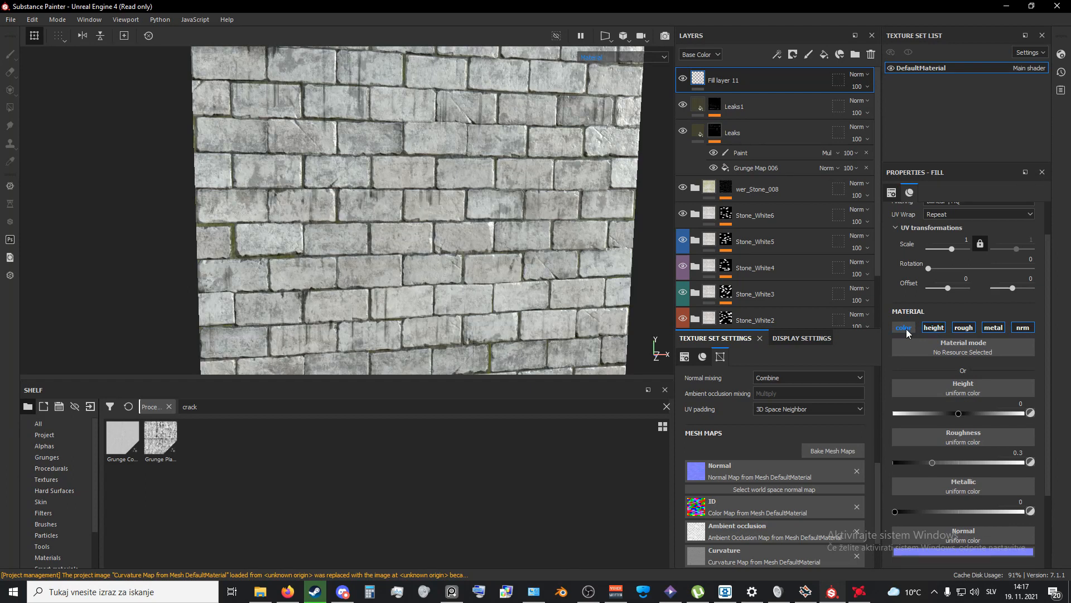
pyautogui.click(906, 329)
pyautogui.click(971, 329)
pyautogui.click(993, 328)
pyautogui.click(1023, 328)
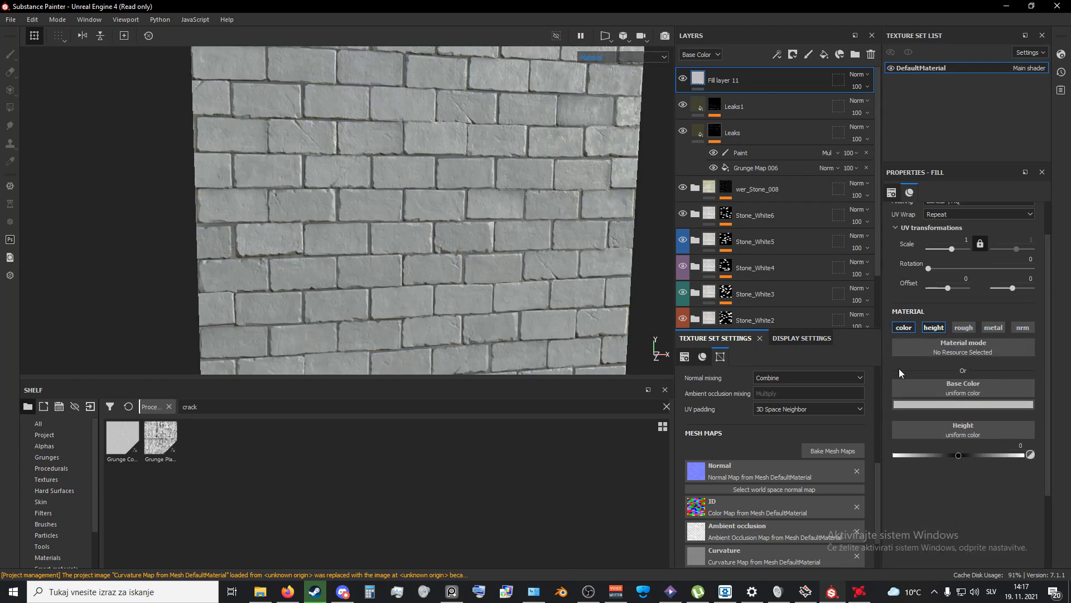
# Step: Give the new fill layer a black mask and add a fill using Grunge Concrete Cracked to that mask
pyautogui.rightClick(729, 80)
pyautogui.click(779, 101)
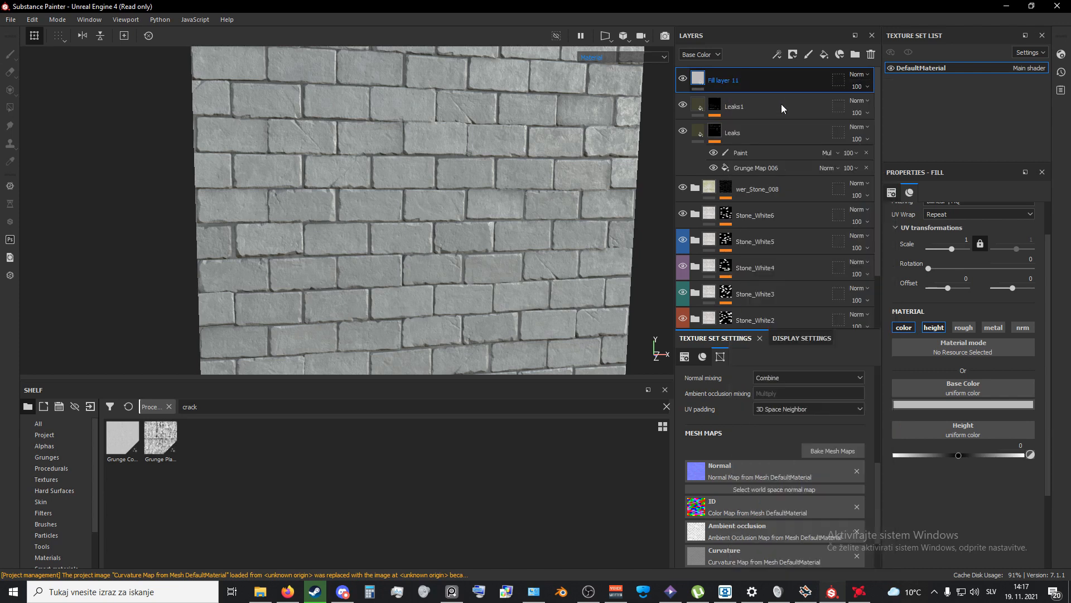
pyautogui.rightClick(714, 78)
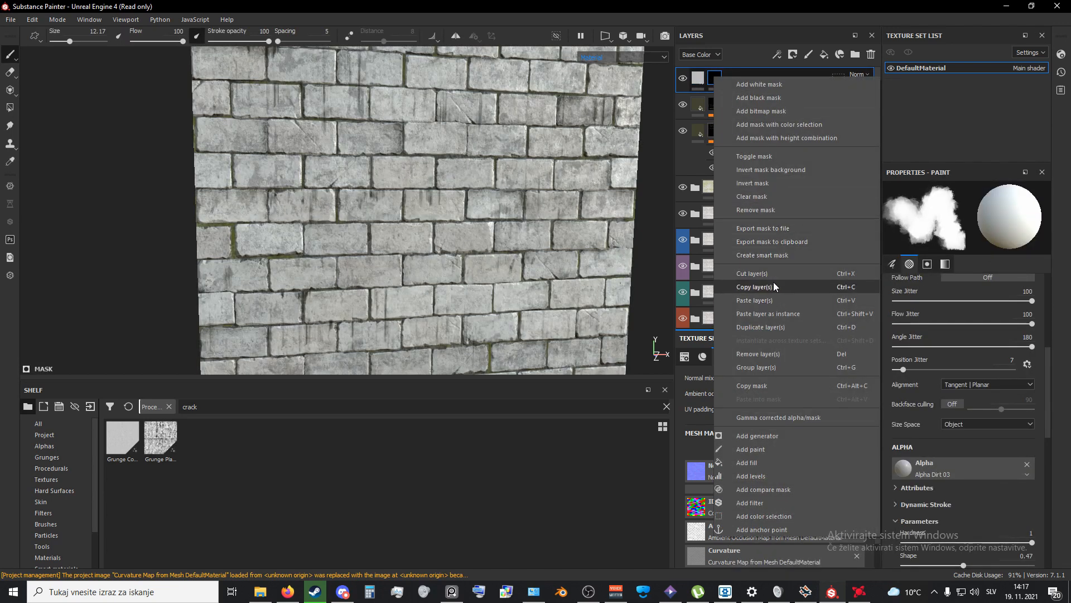
pyautogui.click(761, 461)
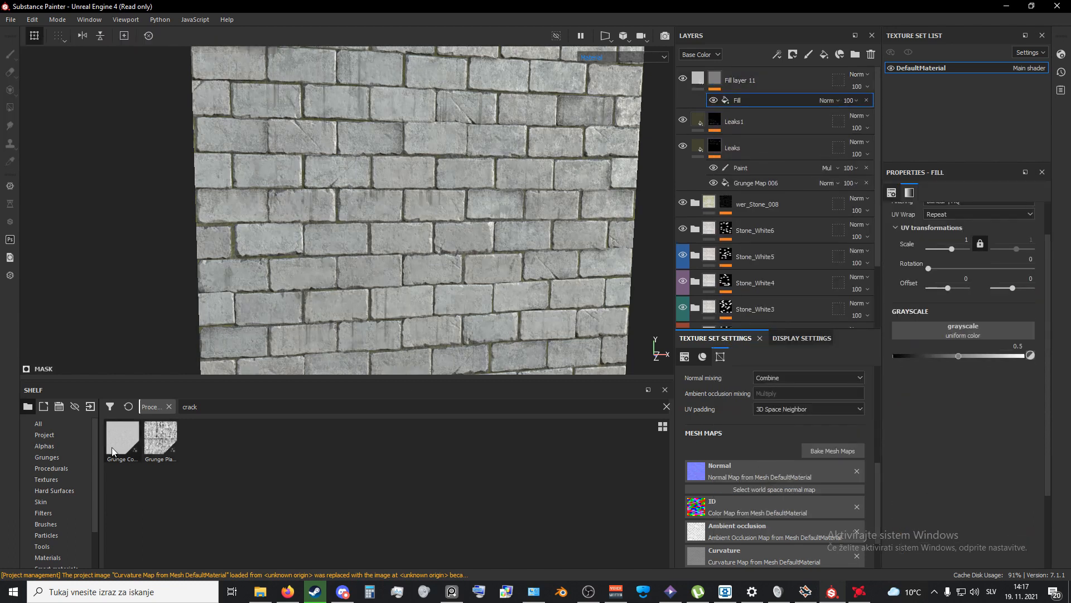
pyautogui.moveTo(112, 446)
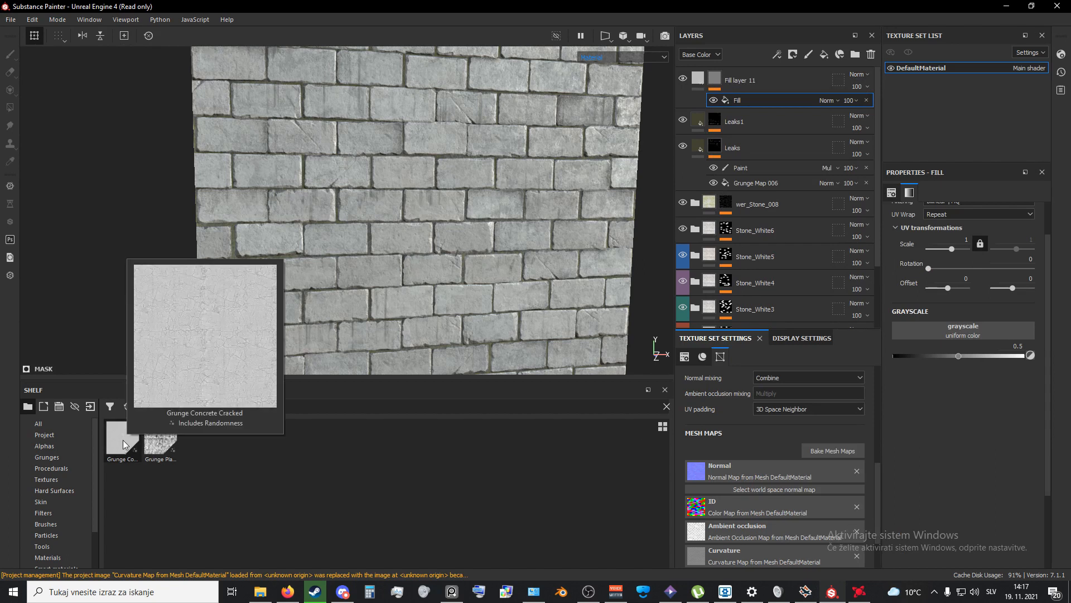
pyautogui.moveTo(119, 446); pyautogui.dragTo(996, 326)
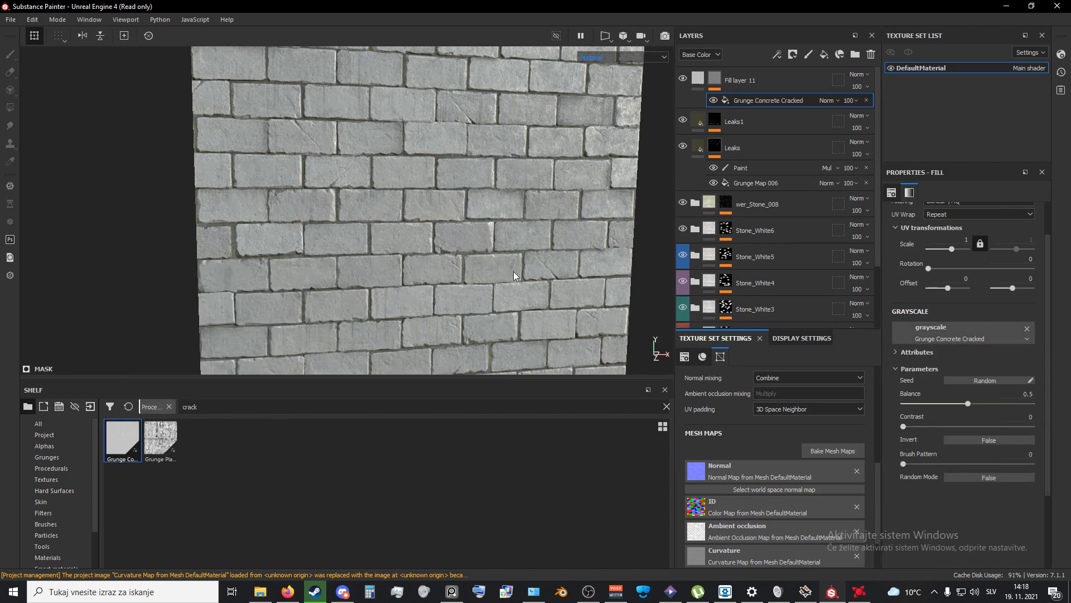
# Step: Show only the new layer's mask in the viewport and view the crack pattern up close
pyautogui.scroll(2, 450, 272)
pyautogui.click(637, 52)
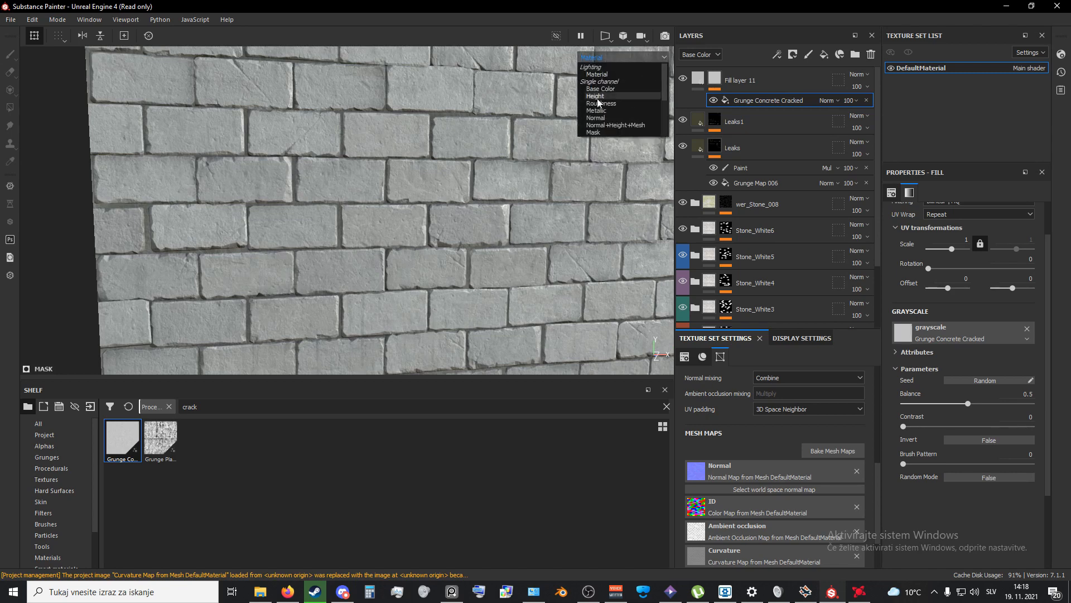
pyautogui.click(613, 133)
pyautogui.keyDown('alt'); pyautogui.moveTo(531, 283); pyautogui.dragTo(480, 302); pyautogui.keyUp('alt')
pyautogui.scroll(3, 479, 303)
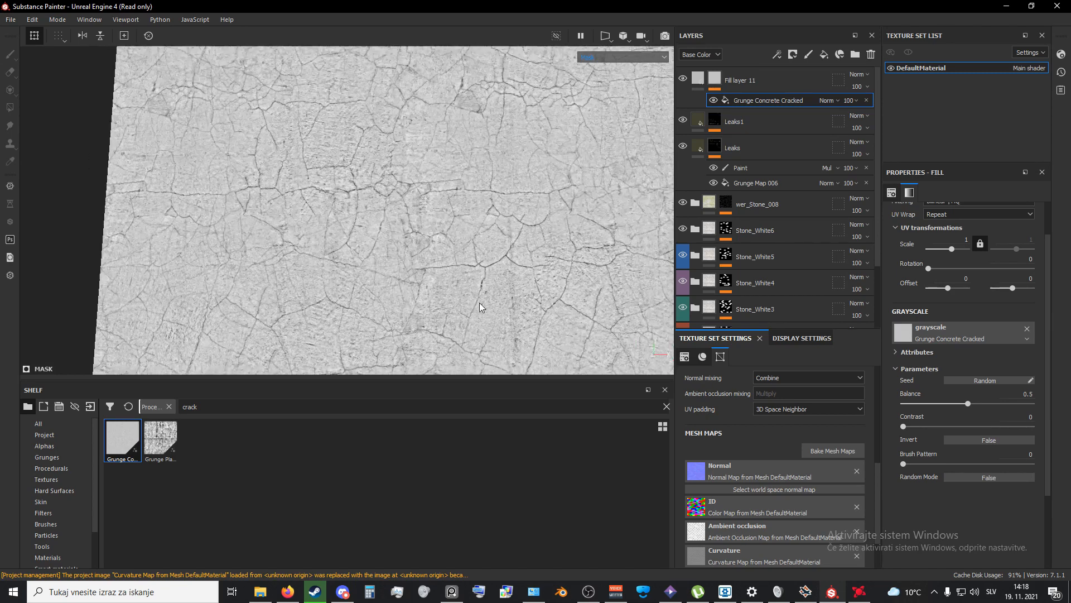
pyautogui.keyDown('alt'); pyautogui.moveTo(480, 303); pyautogui.dragTo(416, 244, button='middle'); pyautogui.keyUp('alt')
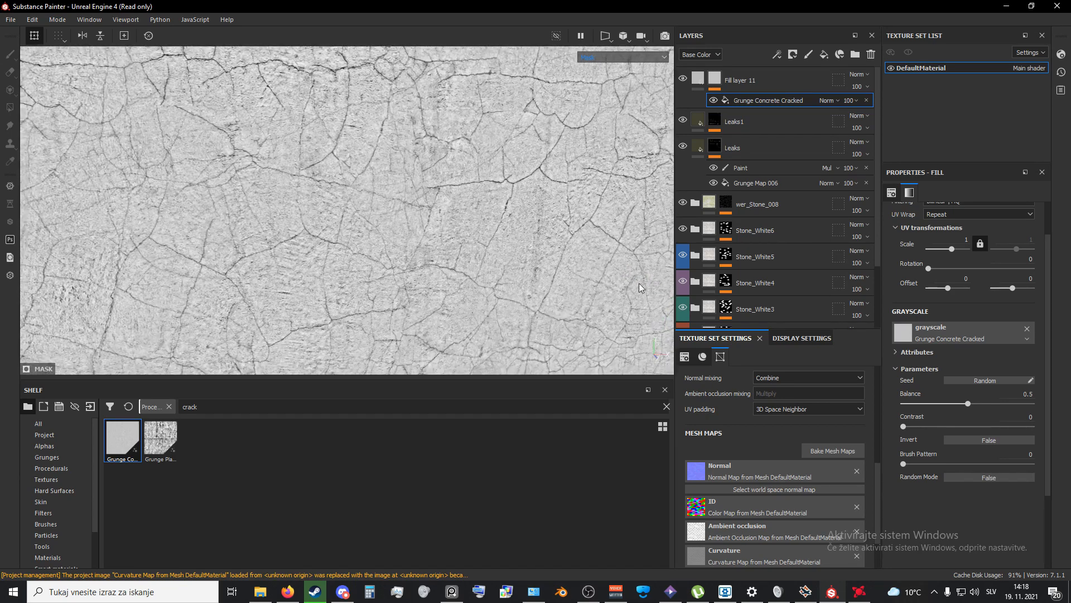
# Step: Set the Grunge Concrete Cracked fill's contrast to 1 and its balance to 0.62 to isolate the main cracks
pyautogui.moveTo(906, 427); pyautogui.dragTo(980, 406)
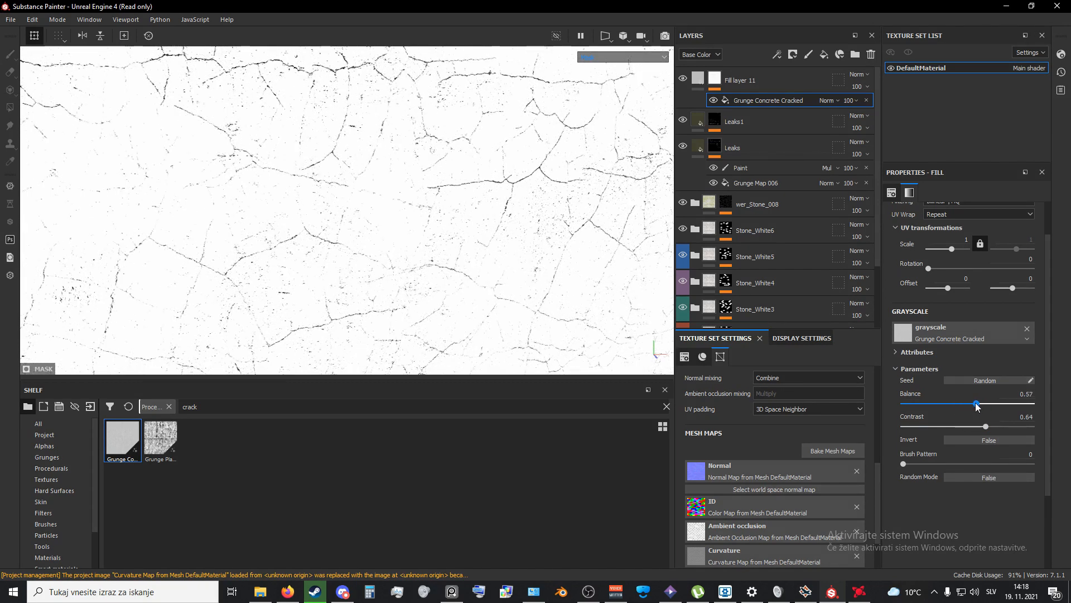
pyautogui.keyDown('alt'); pyautogui.moveTo(522, 205); pyautogui.dragTo(528, 252); pyautogui.keyUp('alt')
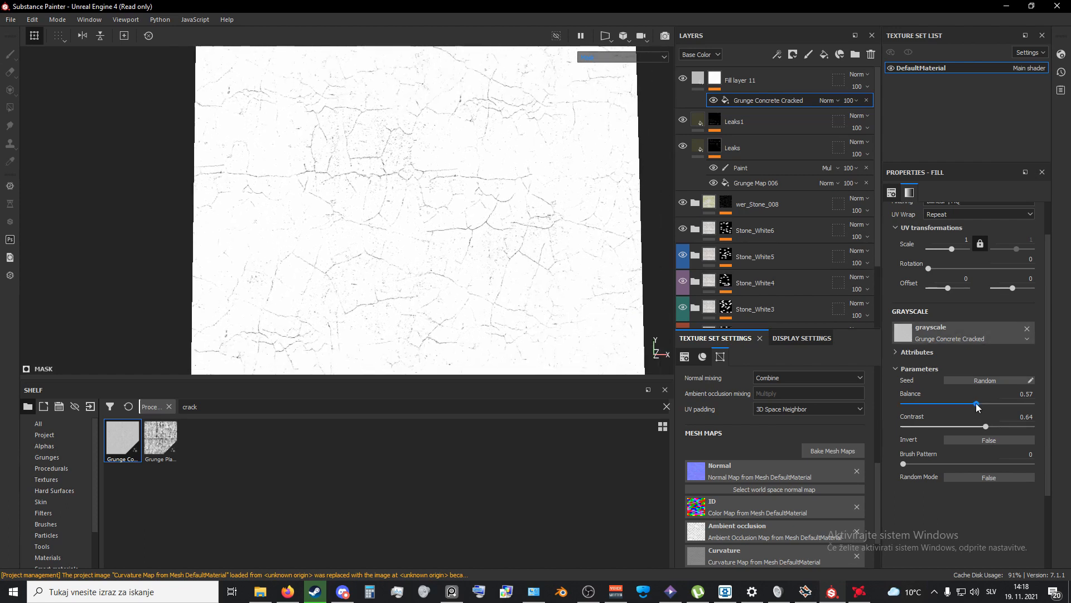
pyautogui.moveTo(976, 404); pyautogui.dragTo(980, 404)
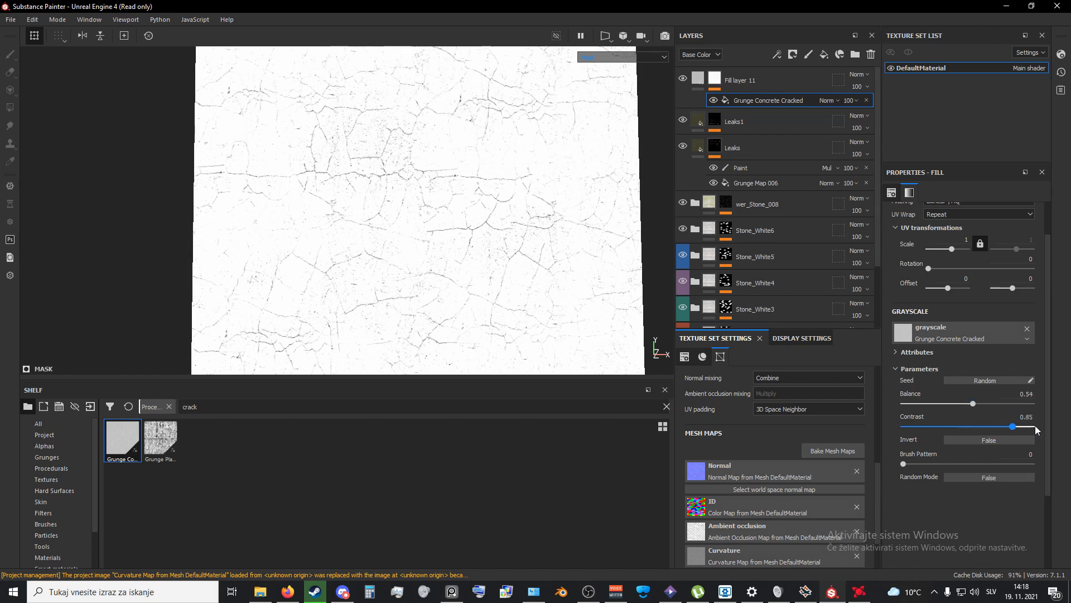
pyautogui.moveTo(1031, 426); pyautogui.dragTo(970, 427)
pyautogui.scroll(-3, 610, 256)
pyautogui.scroll(5, 396, 369)
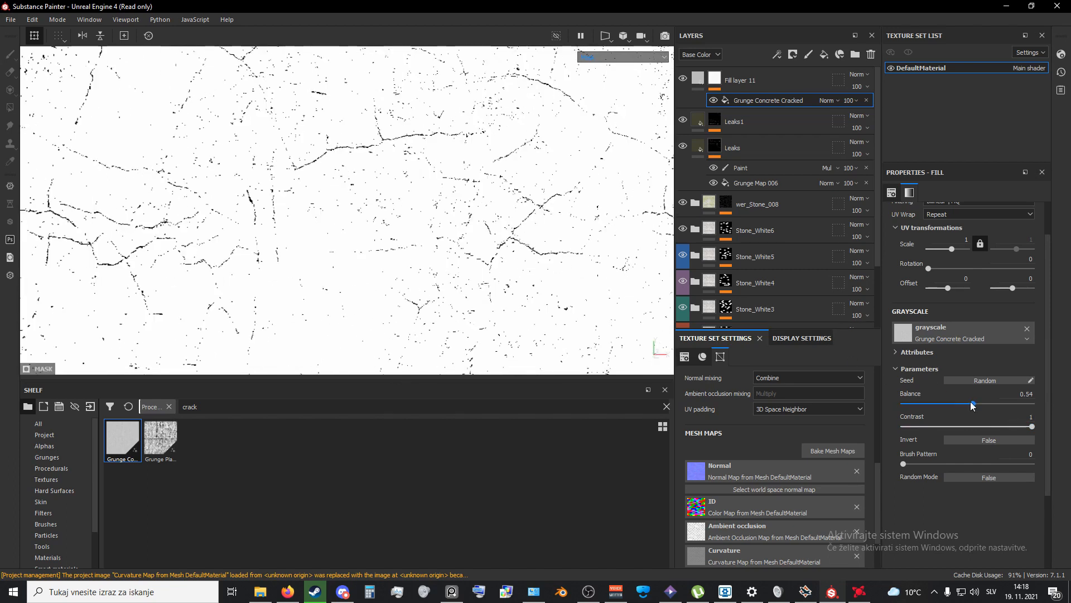
pyautogui.moveTo(971, 402)
pyautogui.mouseDown()
pyautogui.moveTo(961, 403)
pyautogui.moveTo(983, 403)
pyautogui.mouseUp()
pyautogui.scroll(-1, 429, 305)
pyautogui.scroll(-2, 500, 282)
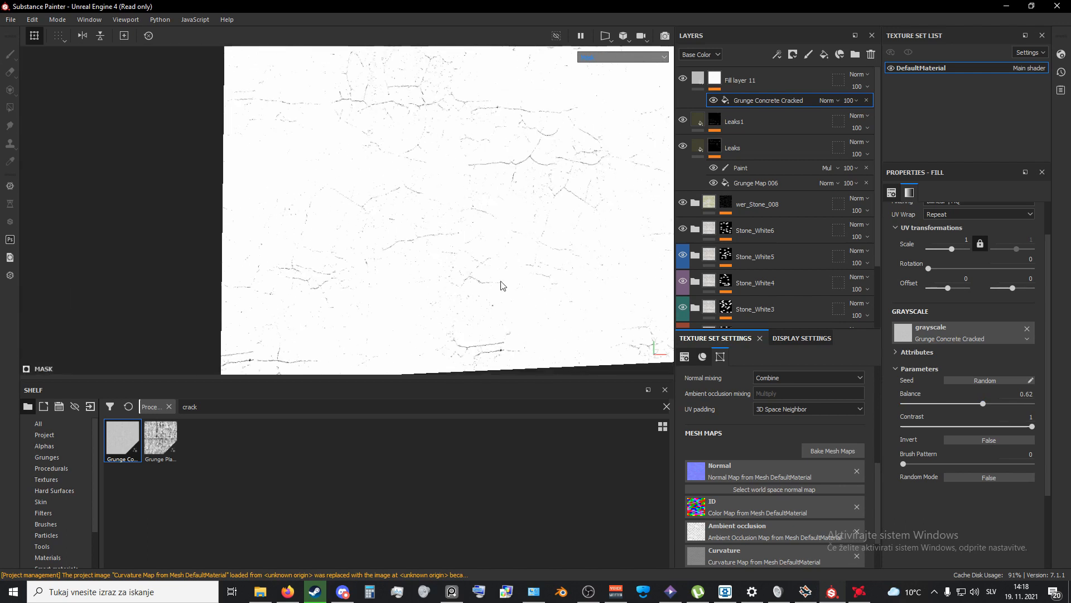
pyautogui.keyDown('alt'); pyautogui.moveTo(514, 238); pyautogui.dragTo(429, 260); pyautogui.keyUp('alt')
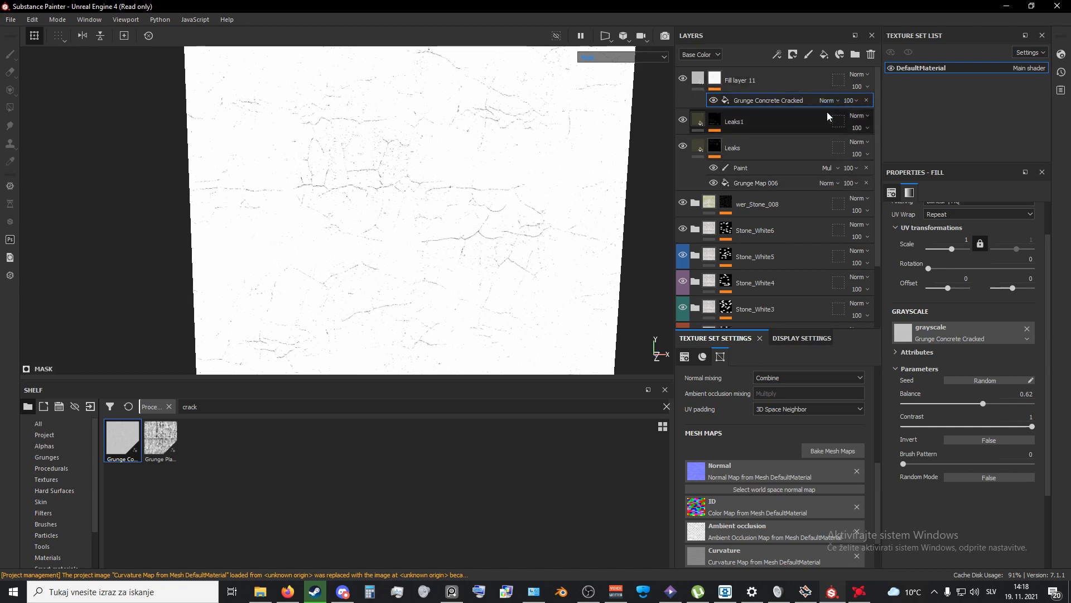
# Step: Set the UV scale of the Grunge Concrete Cracked fill to 2
pyautogui.scroll(2, 952, 253)
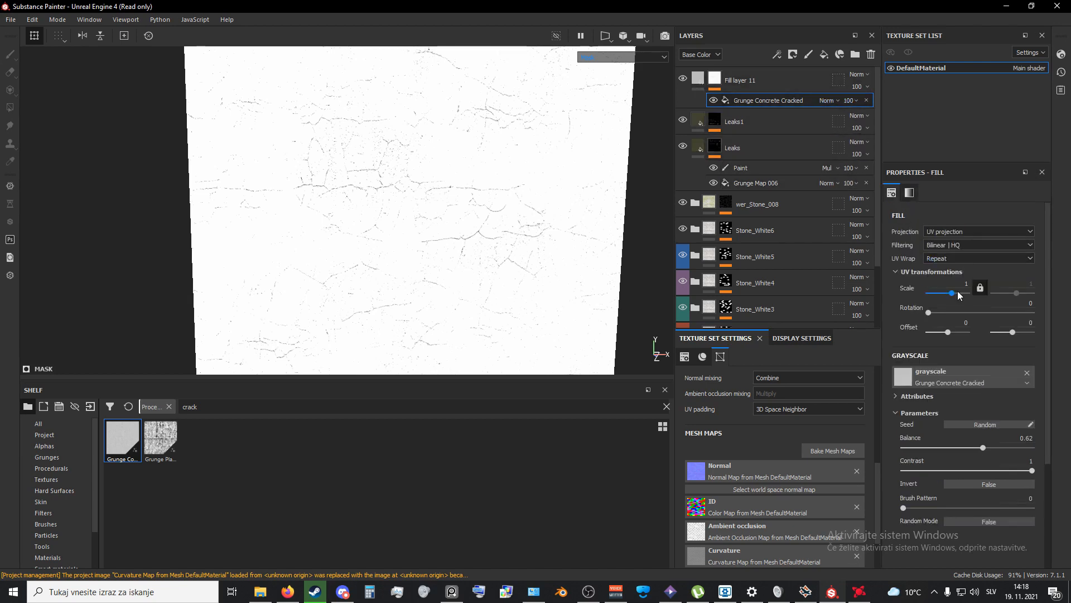
pyautogui.press('Return')
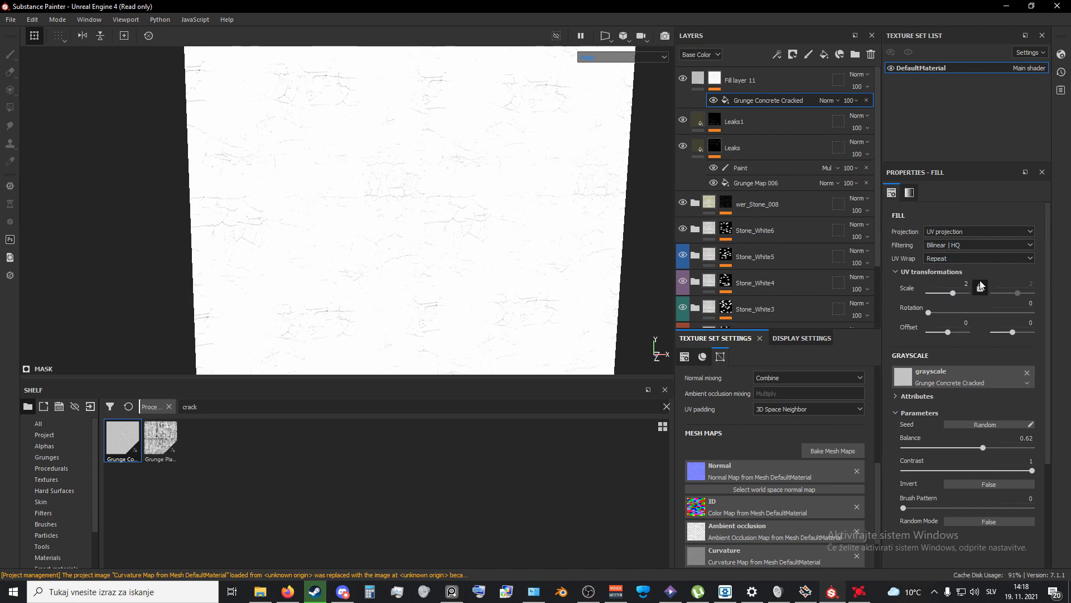
pyautogui.click(952, 293)
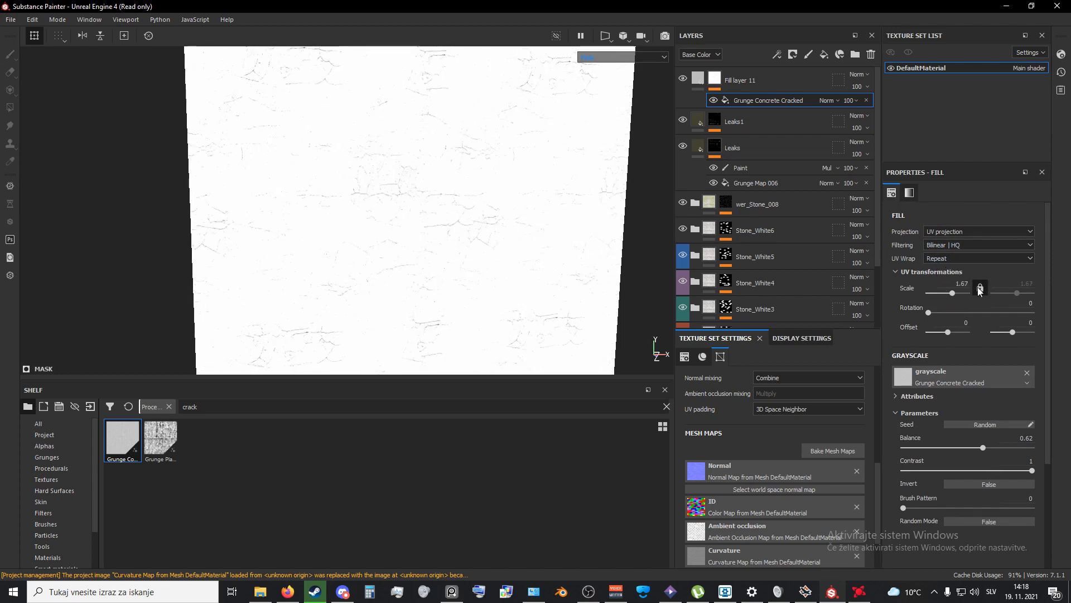
pyautogui.doubleClick(959, 283)
pyautogui.write('2')
pyautogui.press('Return')
# Step: Examine the rescaled crack mask across the whole wall and up close from several angles
pyautogui.keyDown('alt'); pyautogui.moveTo(558, 285); pyautogui.dragTo(507, 295); pyautogui.keyUp('alt')
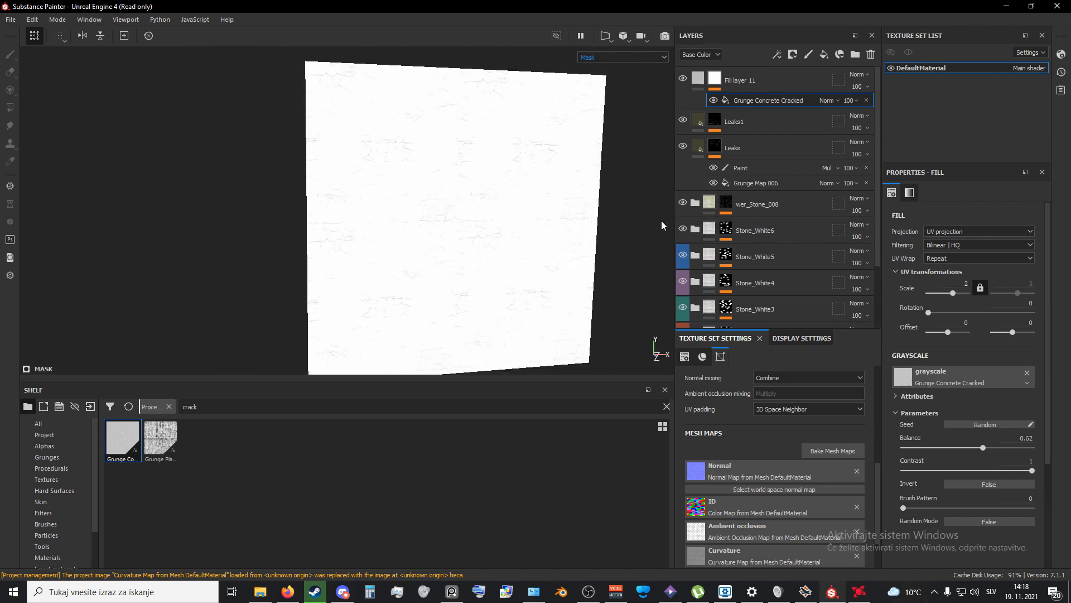
pyautogui.keyDown('alt'); pyautogui.moveTo(562, 239); pyautogui.dragTo(566, 269, button='middle'); pyautogui.keyUp('alt')
pyautogui.click(542, 267)
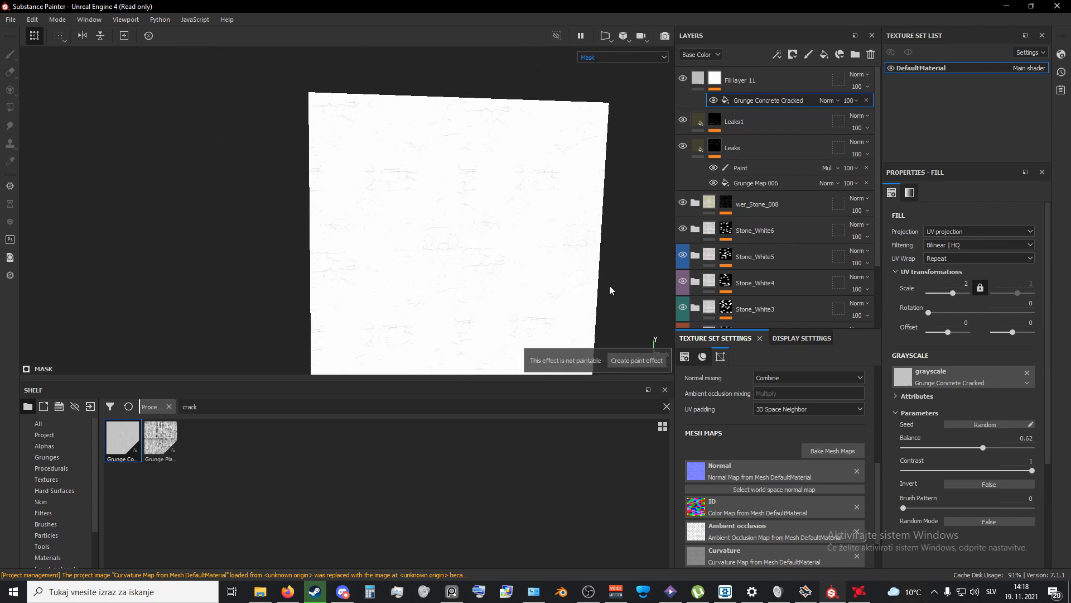
pyautogui.keyDown('alt'); pyautogui.moveTo(609, 286); pyautogui.dragTo(603, 276); pyautogui.keyUp('alt')
pyautogui.keyDown('alt'); pyautogui.moveTo(603, 276); pyautogui.dragTo(466, 262, button='middle'); pyautogui.keyUp('alt')
pyautogui.keyDown('alt'); pyautogui.moveTo(466, 262); pyautogui.dragTo(505, 290, button='right'); pyautogui.keyUp('alt')
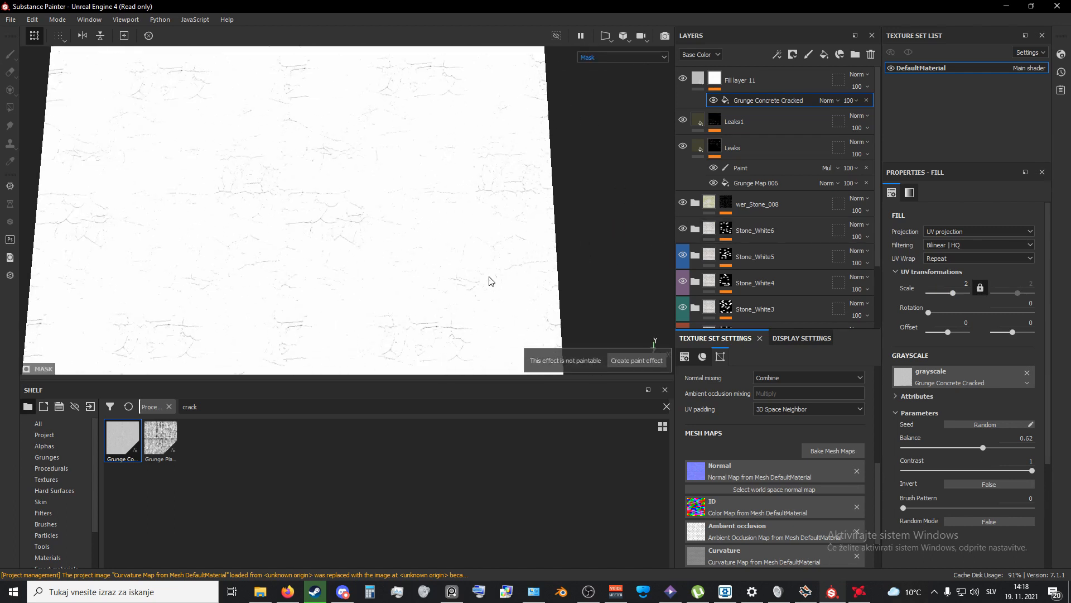
pyautogui.keyDown('alt'); pyautogui.moveTo(359, 253); pyautogui.dragTo(488, 246, button='middle'); pyautogui.keyUp('alt')
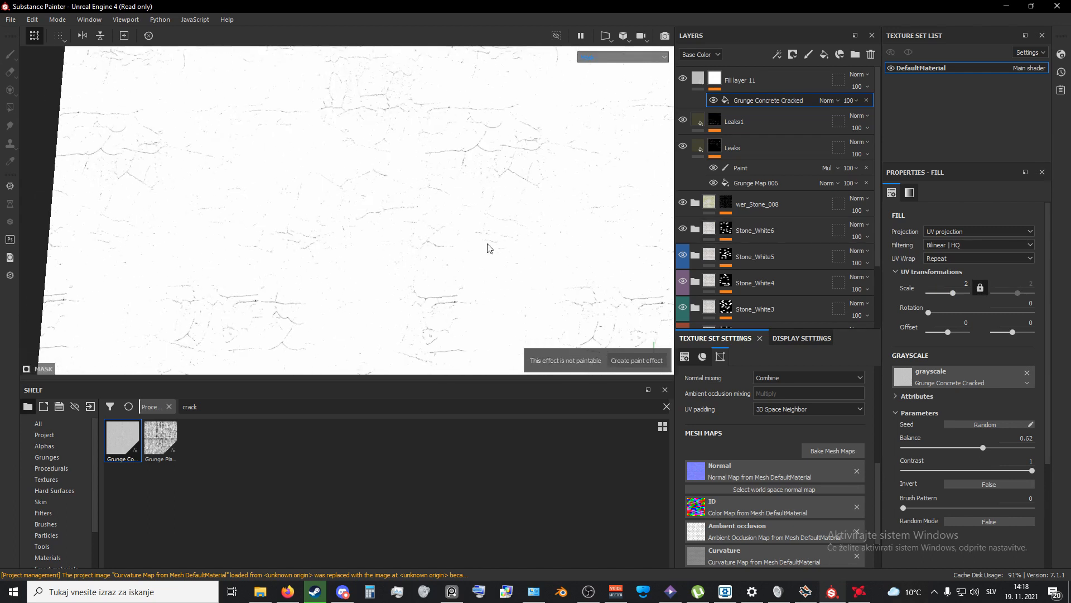
pyautogui.keyDown('alt'); pyautogui.moveTo(487, 246); pyautogui.dragTo(400, 270, button='right'); pyautogui.keyUp('alt')
pyautogui.keyDown('alt'); pyautogui.moveTo(400, 270); pyautogui.dragTo(394, 251); pyautogui.keyUp('alt')
pyautogui.keyDown('alt'); pyautogui.moveTo(394, 251); pyautogui.dragTo(404, 225, button='right'); pyautogui.keyUp('alt')
pyautogui.keyDown('alt'); pyautogui.moveTo(404, 224); pyautogui.dragTo(428, 250, button='middle'); pyautogui.keyUp('alt')
pyautogui.keyDown('alt'); pyautogui.moveTo(429, 250); pyautogui.dragTo(386, 281, button='right'); pyautogui.keyUp('alt')
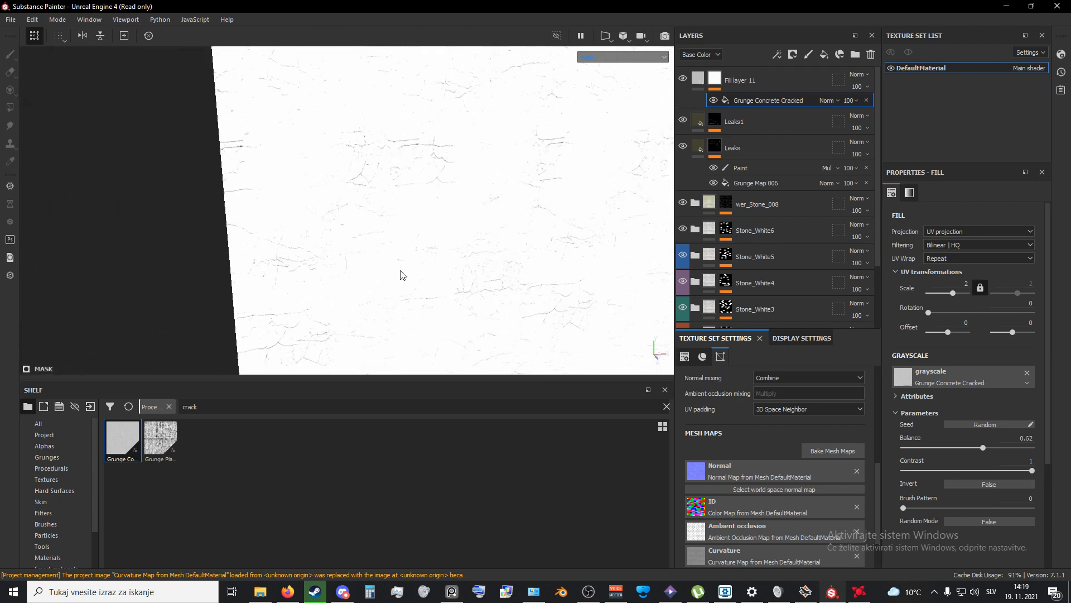
pyautogui.keyDown('alt'); pyautogui.moveTo(495, 201); pyautogui.dragTo(446, 145, button='middle'); pyautogui.keyUp('alt')
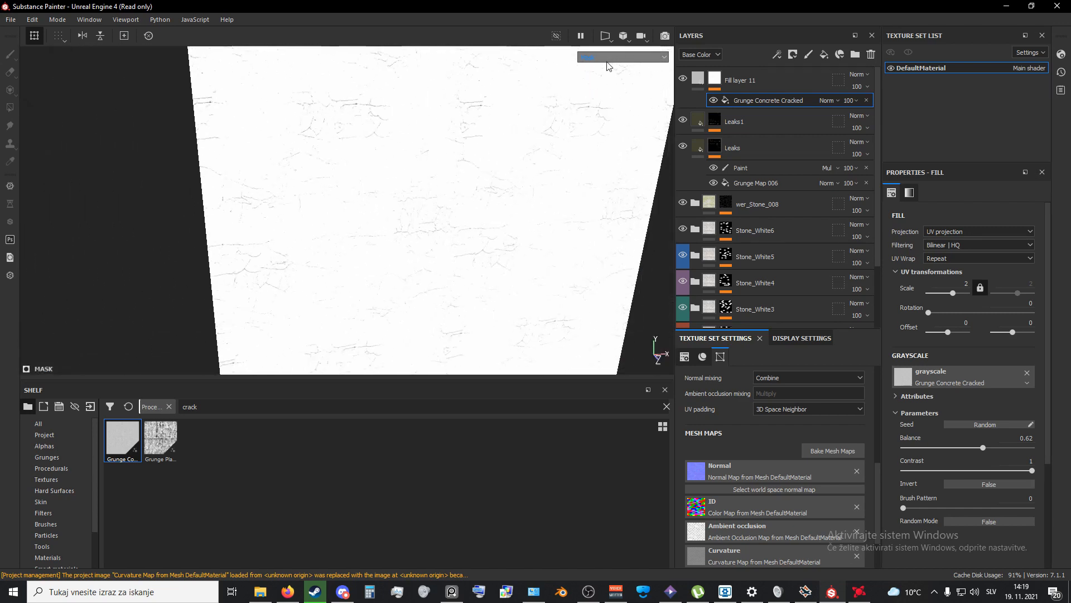
# Step: Return the viewport to the full material display and view the wall up close
pyautogui.click(606, 60)
pyautogui.click(605, 77)
pyautogui.scroll(3, 442, 187)
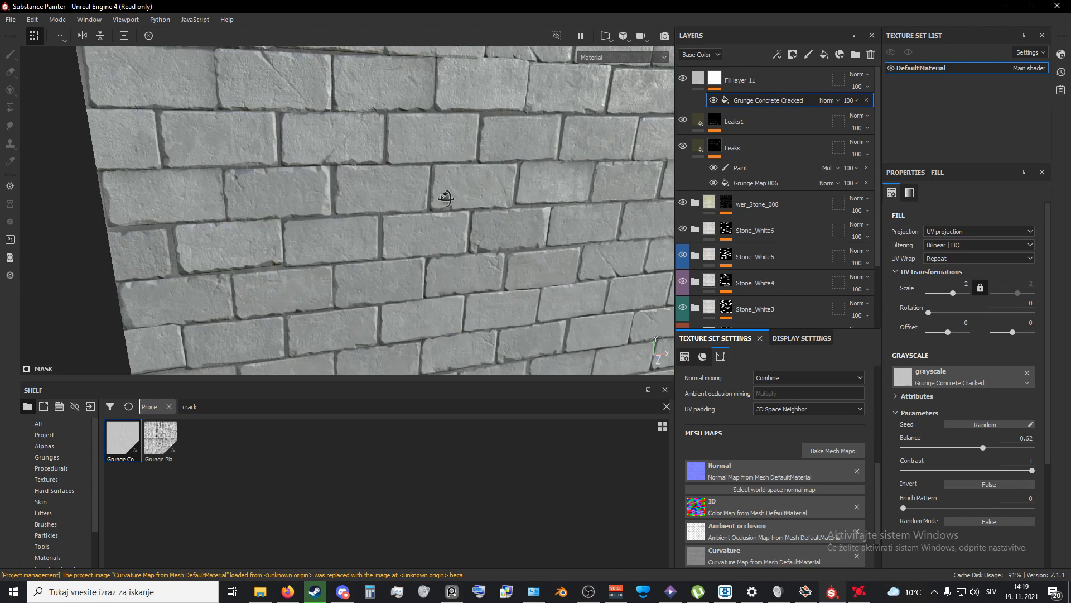
pyautogui.keyDown('alt'); pyautogui.moveTo(445, 196); pyautogui.dragTo(537, 209); pyautogui.keyUp('alt')
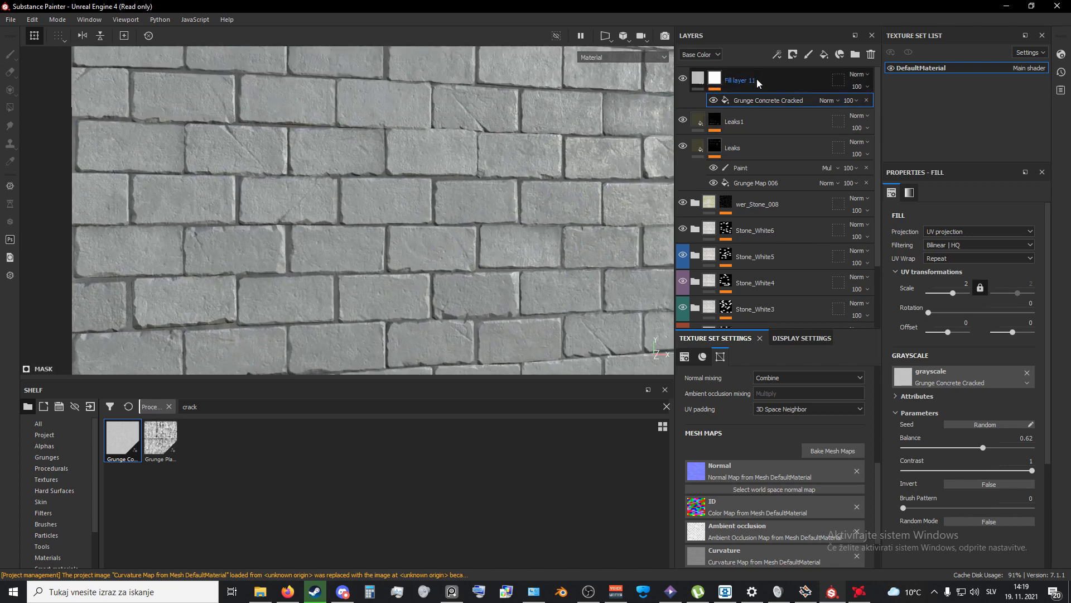
# Step: Toggle the top fill layer's color channel off and on to compare its effect on the wall
pyautogui.click(698, 78)
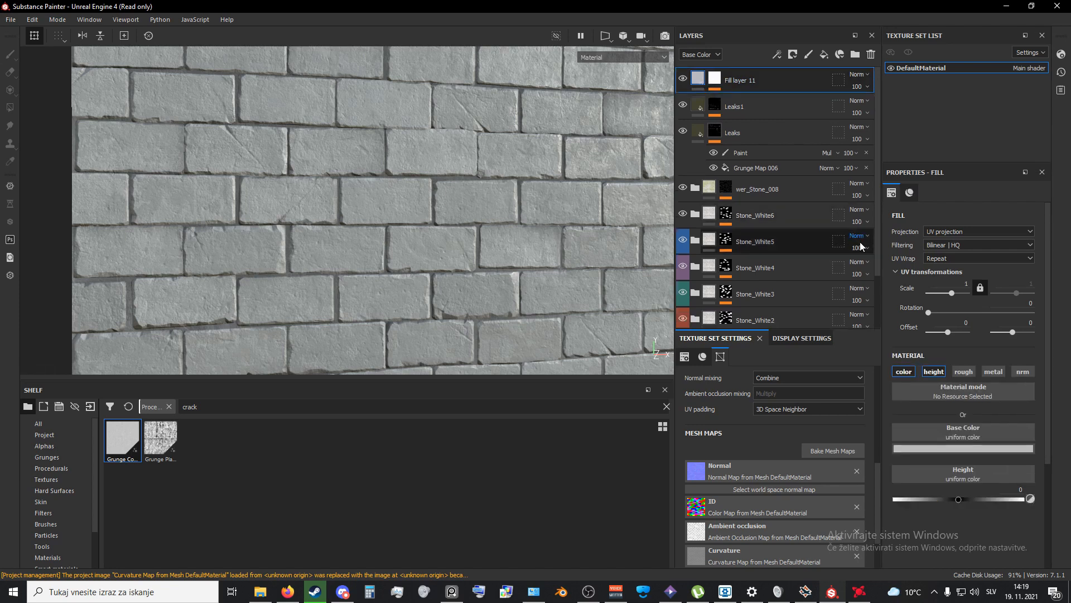
pyautogui.click(904, 369)
pyautogui.click(907, 371)
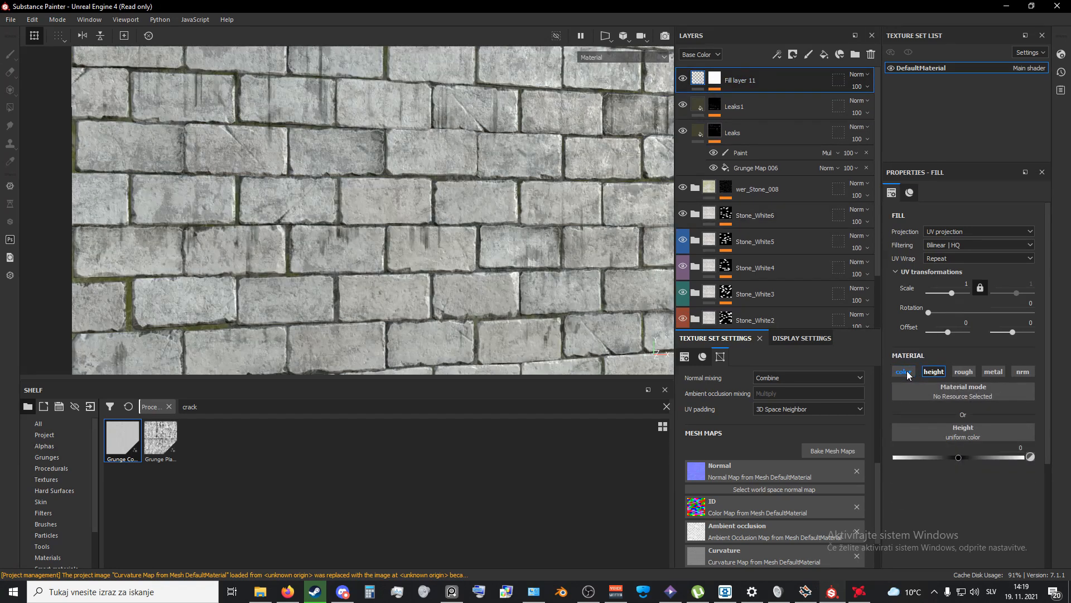
pyautogui.click(907, 371)
pyautogui.click(905, 371)
pyautogui.click(905, 371)
# Step: Add a Levels effect above the Grunge Concrete Cracked fill in Fill layer 11's mask and invert it
pyautogui.moveTo(720, 80); pyautogui.dragTo(719, 80)
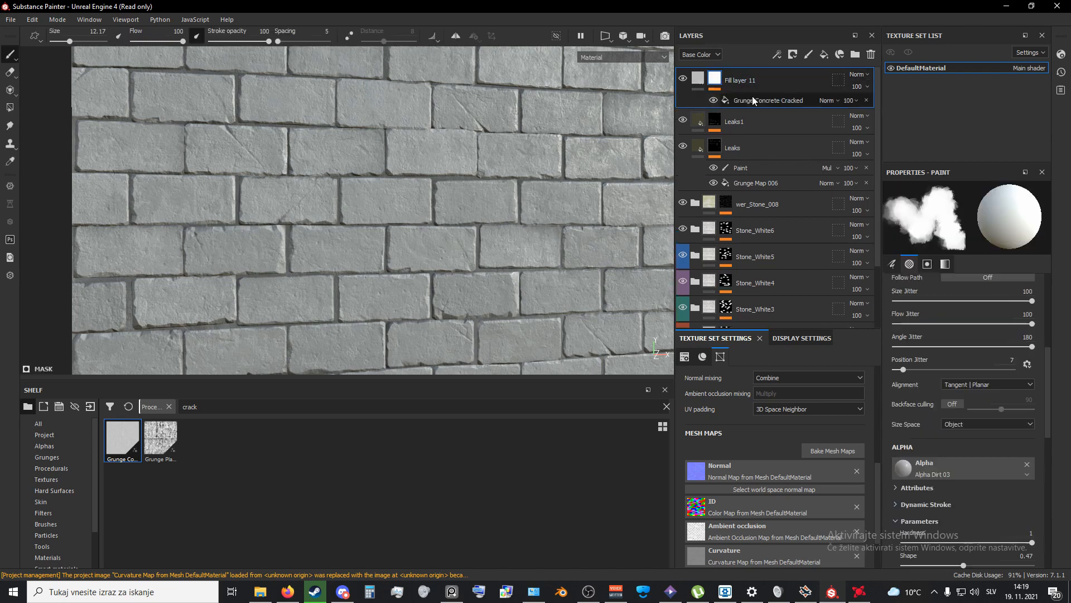
pyautogui.rightClick(754, 99)
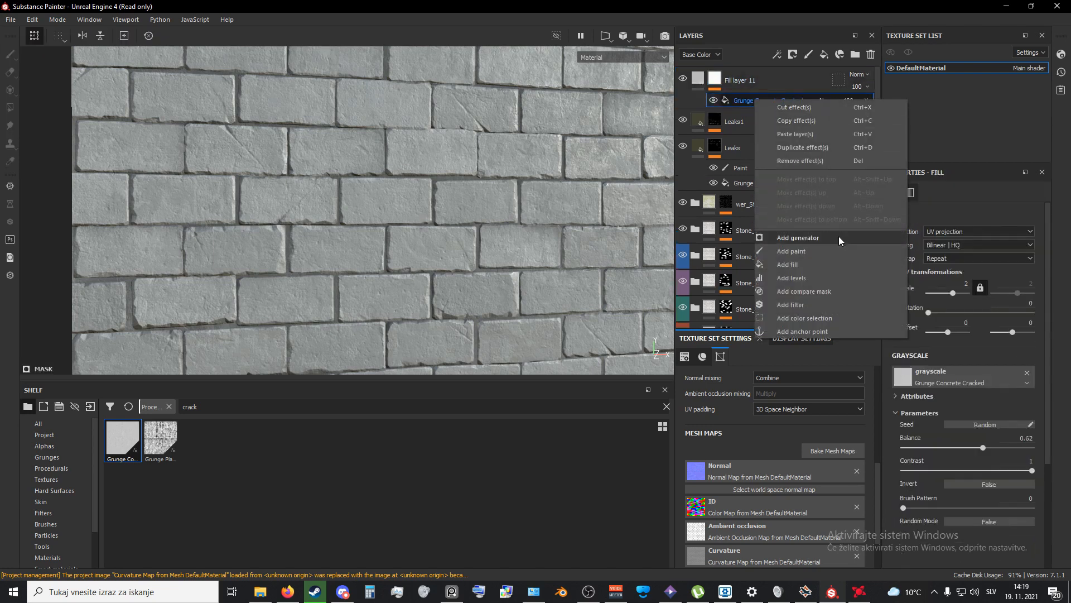
pyautogui.click(820, 277)
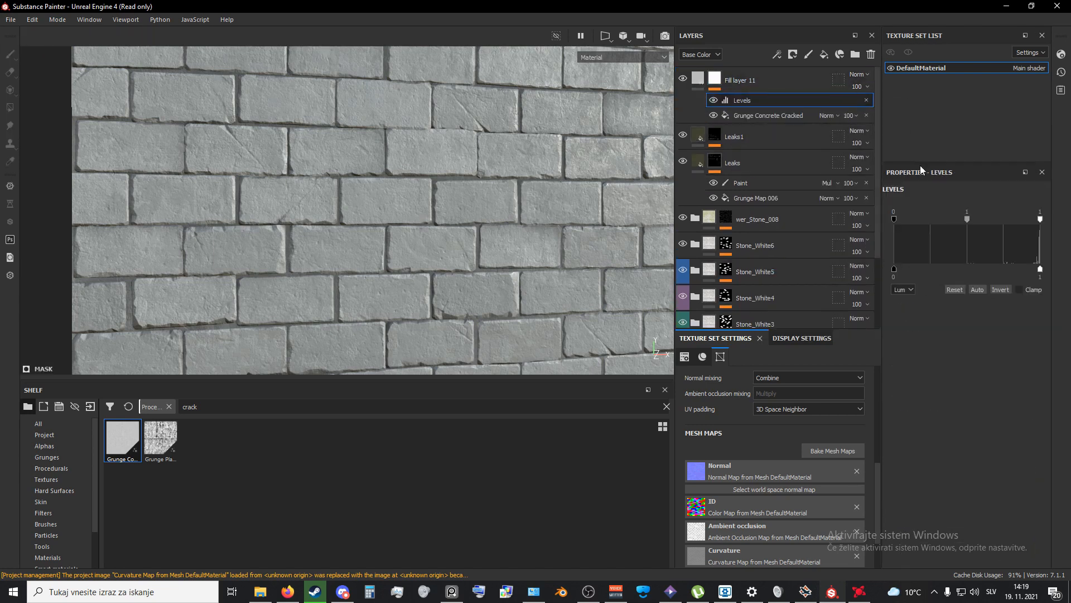
pyautogui.click(1002, 291)
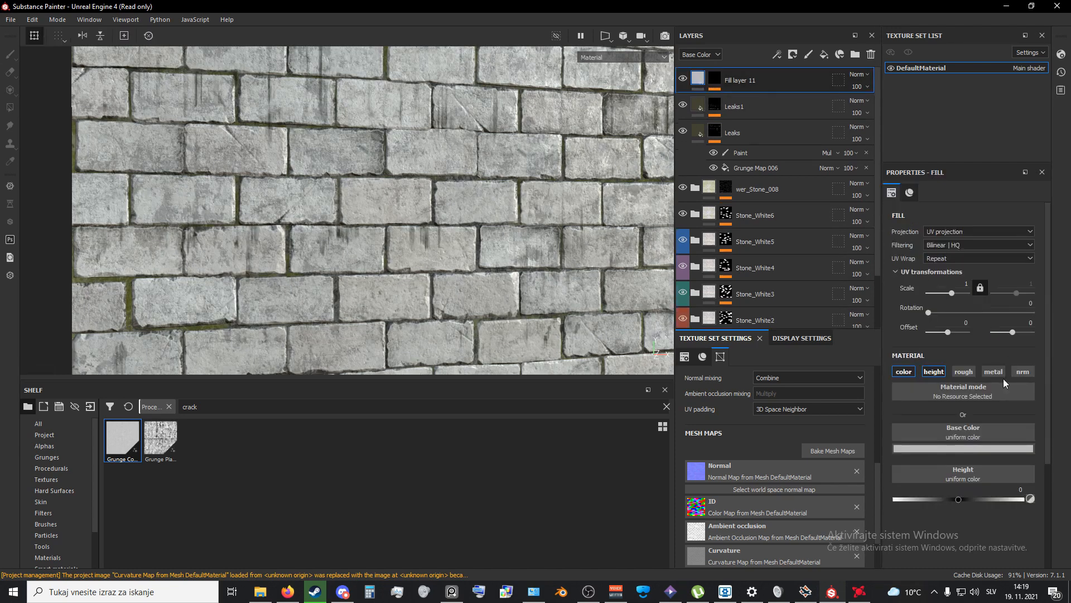
# Step: Set the base color of Fill layer 11 to black (000000)
pyautogui.click(962, 450)
pyautogui.click(938, 497)
pyautogui.moveTo(939, 502); pyautogui.dragTo(922, 567)
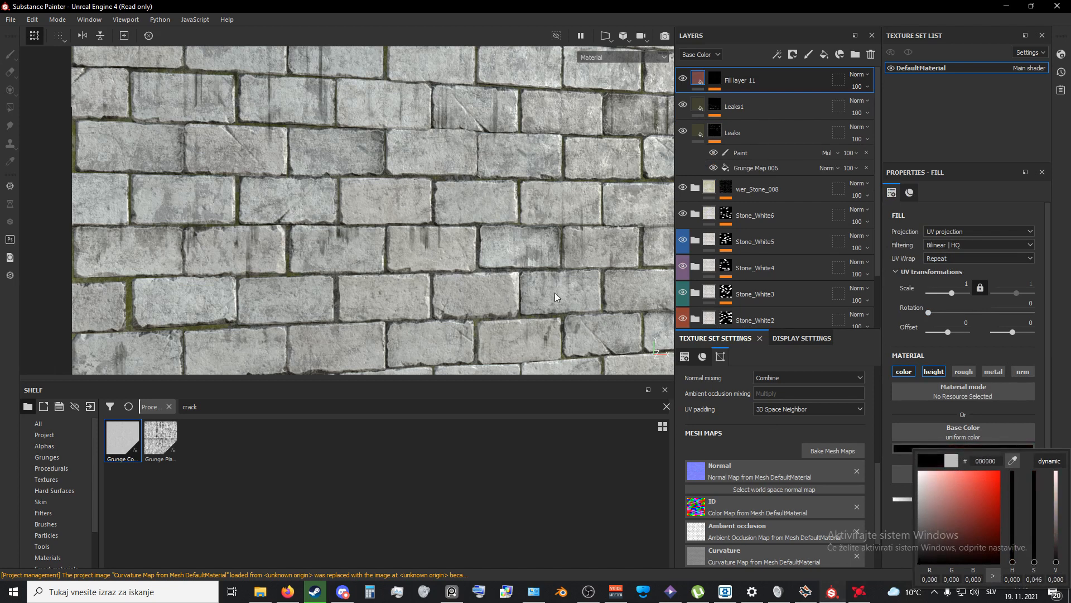
pyautogui.click(577, 299)
# Step: Lower the height of Fill layer 11 to -1 so the cracks cut into the stone
pyautogui.scroll(-3, 554, 273)
pyautogui.keyDown('alt'); pyautogui.moveTo(554, 273); pyautogui.dragTo(581, 283, button='middle'); pyautogui.keyUp('alt')
pyautogui.keyDown('alt'); pyautogui.moveTo(581, 282); pyautogui.dragTo(482, 245); pyautogui.keyUp('alt')
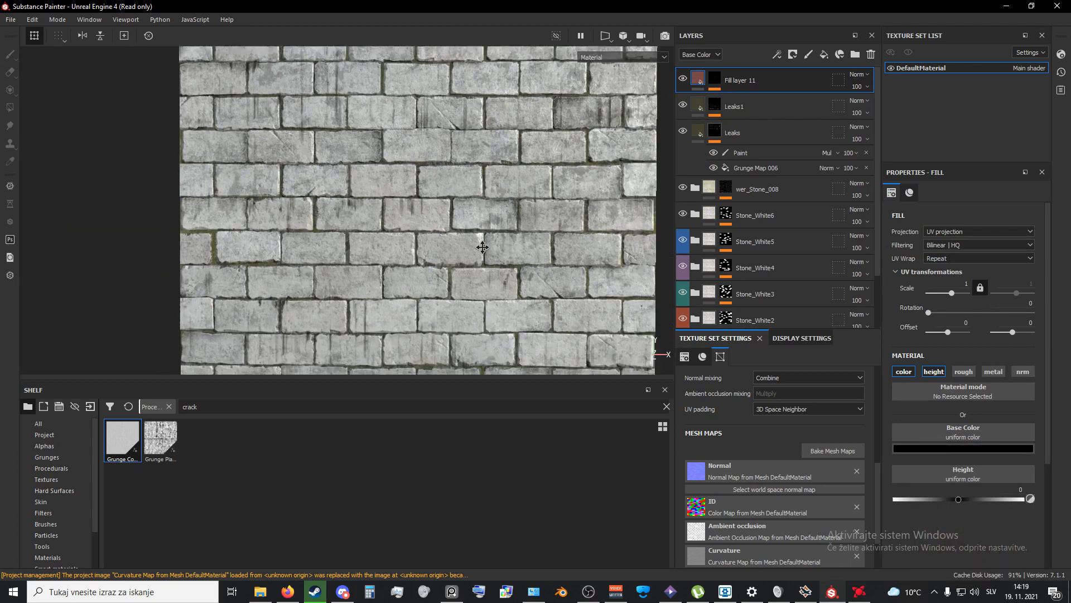
pyautogui.keyDown('alt'); pyautogui.moveTo(482, 246); pyautogui.dragTo(551, 205, button='middle'); pyautogui.keyUp('alt')
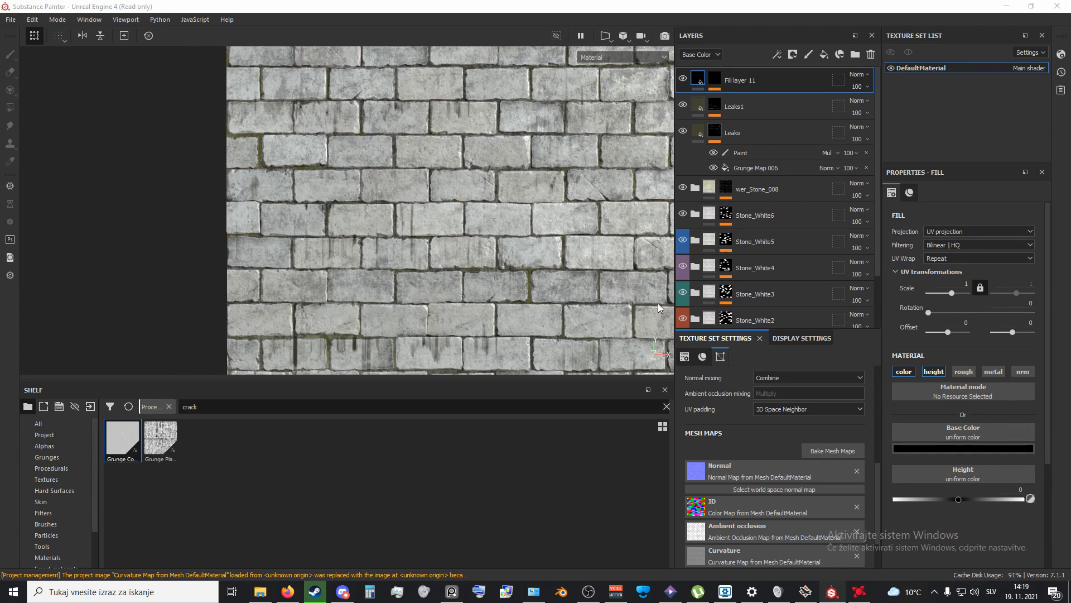
pyautogui.scroll(-2, 468, 268)
pyautogui.scroll(4, 466, 264)
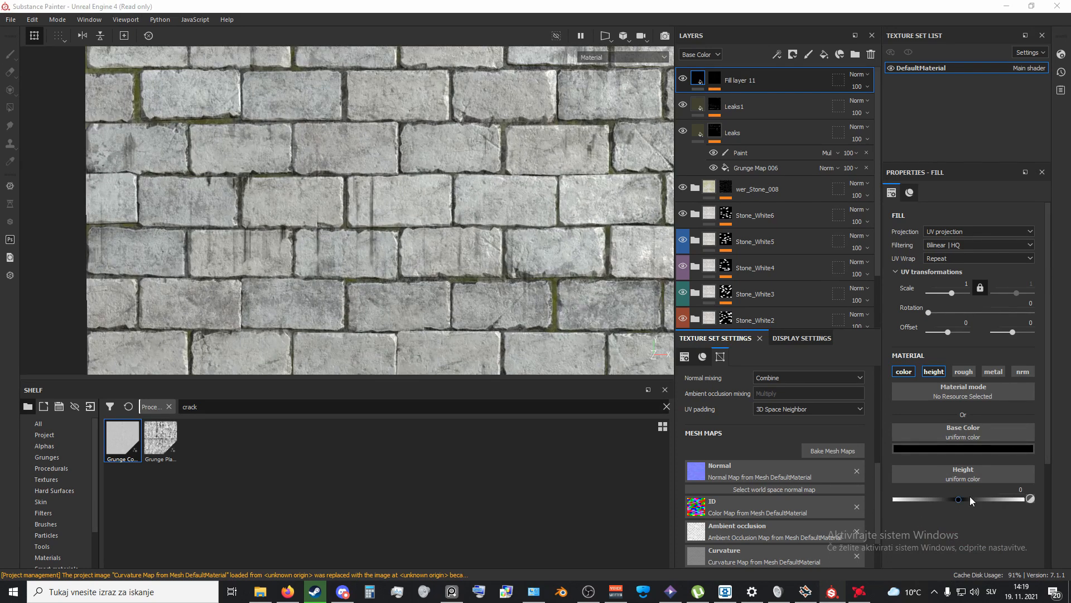
pyautogui.moveTo(955, 500); pyautogui.dragTo(927, 497)
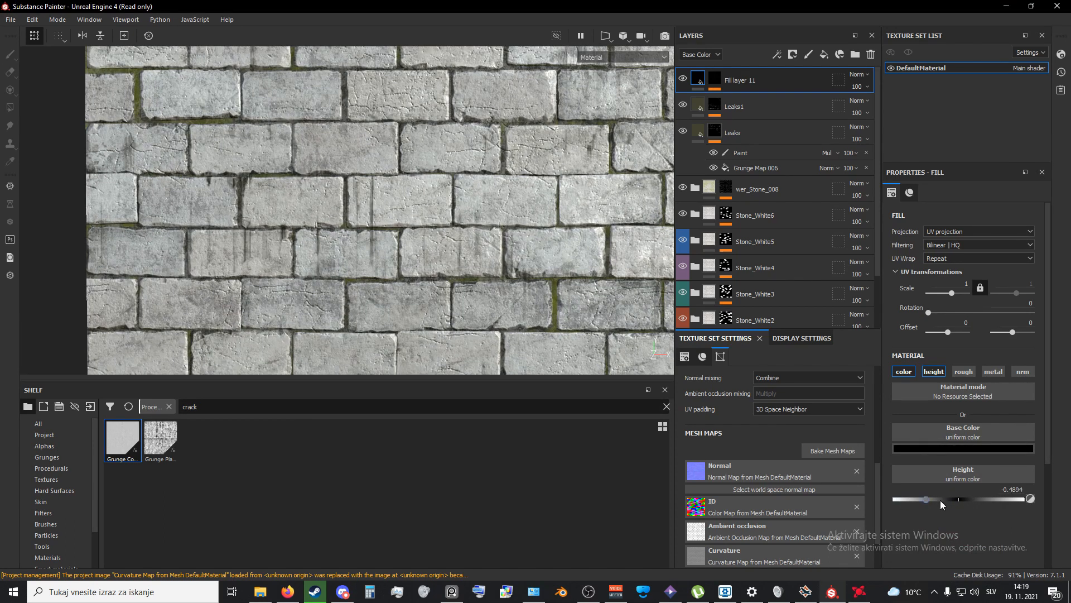
pyautogui.scroll(-5, 501, 285)
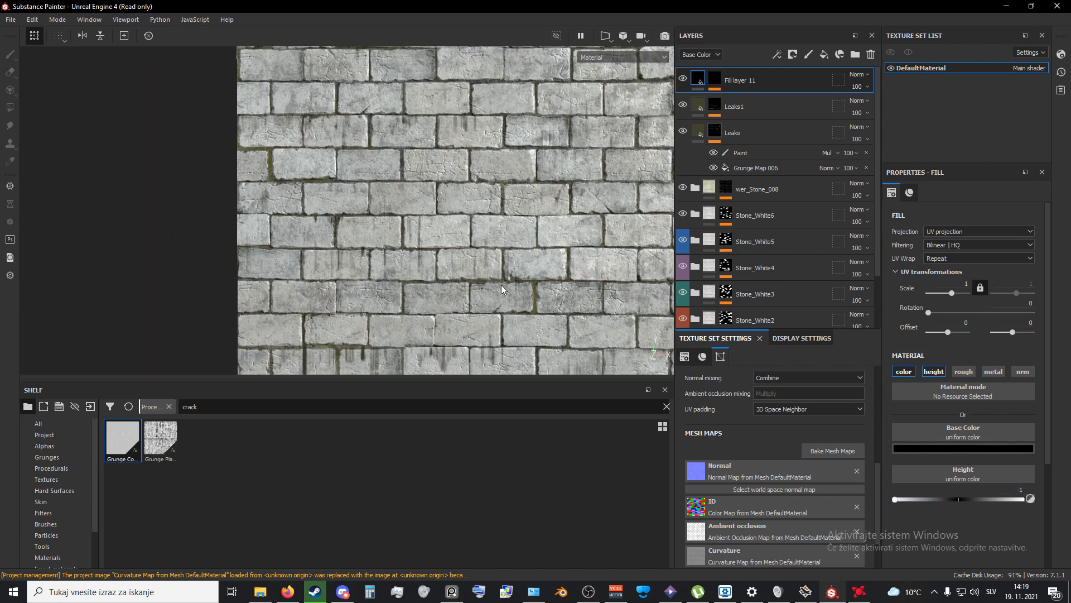
# Step: Examine the engraved cracks on the bricks up close and from several angles
pyautogui.keyDown('alt'); pyautogui.moveTo(332, 239); pyautogui.dragTo(336, 238); pyautogui.keyUp('alt')
pyautogui.scroll(4, 335, 239)
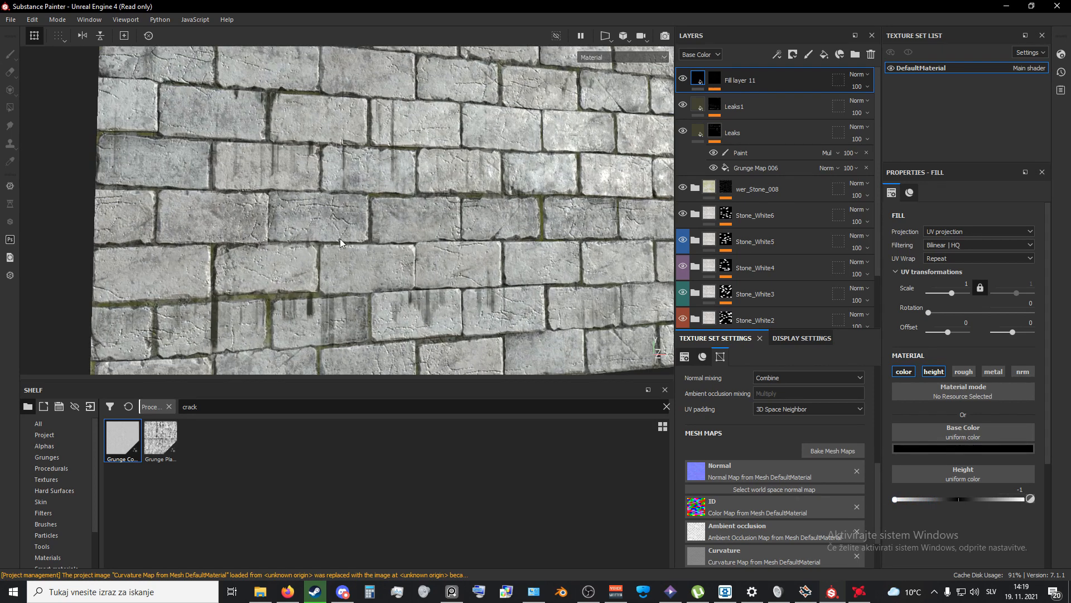
pyautogui.keyDown('alt'); pyautogui.moveTo(351, 241); pyautogui.dragTo(394, 340, button='middle'); pyautogui.keyUp('alt')
pyautogui.keyDown('alt'); pyautogui.moveTo(397, 233); pyautogui.dragTo(436, 240); pyautogui.keyUp('alt')
pyautogui.scroll(1, 332, 264)
pyautogui.scroll(5, 331, 266)
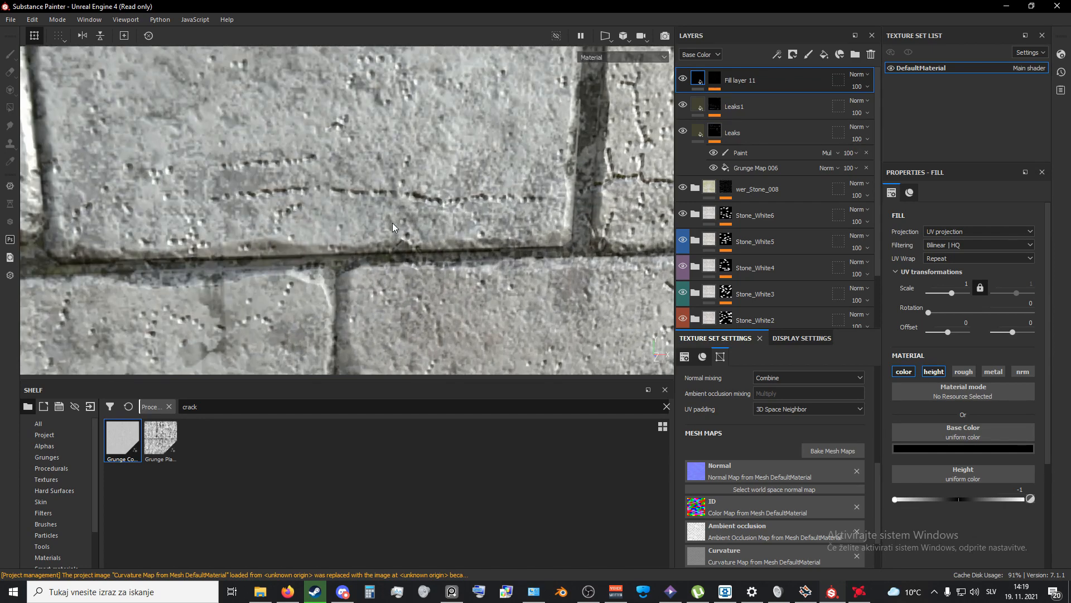
pyautogui.scroll(-6, 497, 235)
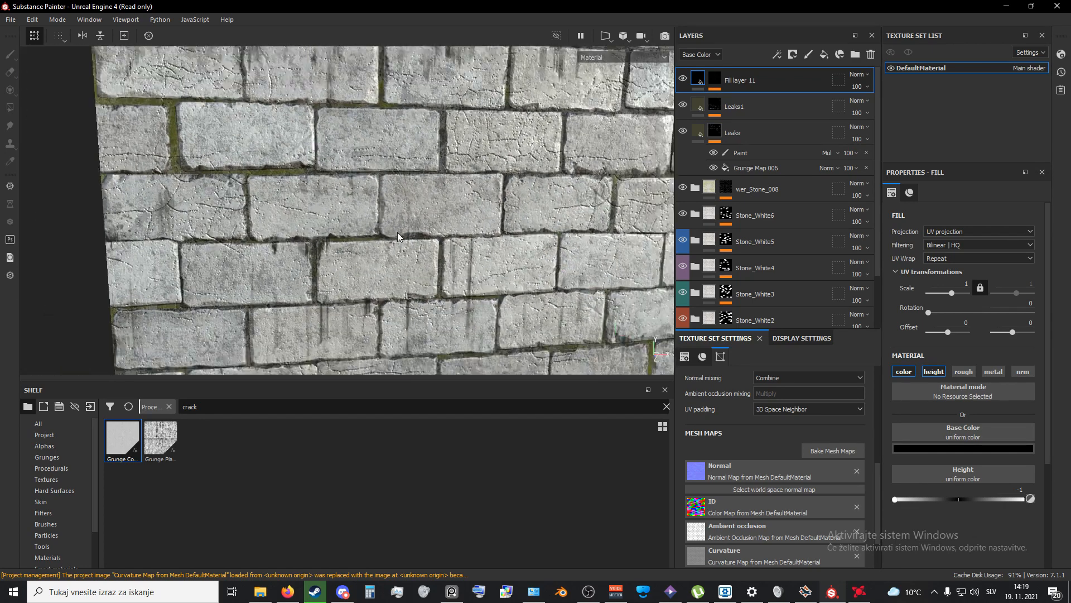
# Step: Review the Grunge Concrete Cracked fill's parameters in the crack mask and inspect the cracks close up
pyautogui.click(718, 79)
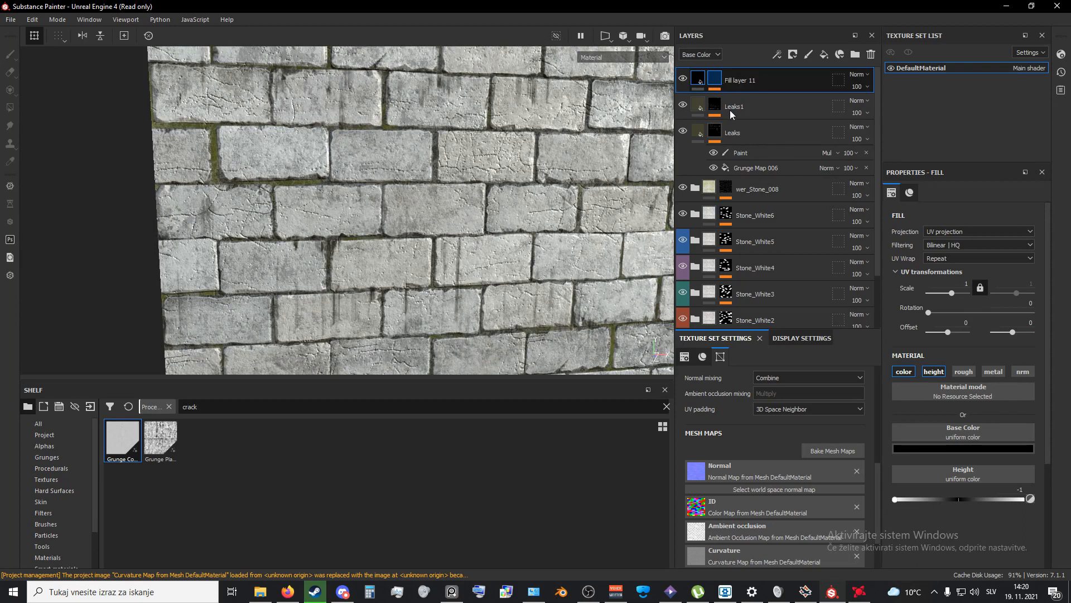
pyautogui.click(755, 116)
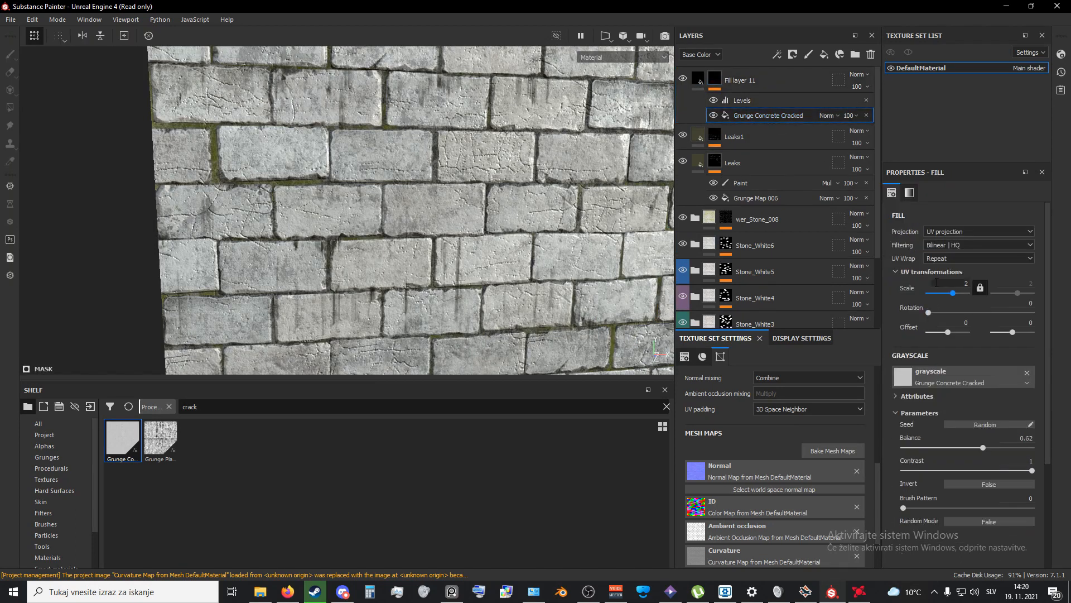
pyautogui.scroll(-2, 1010, 470)
pyautogui.moveTo(1017, 440); pyautogui.dragTo(1065, 466)
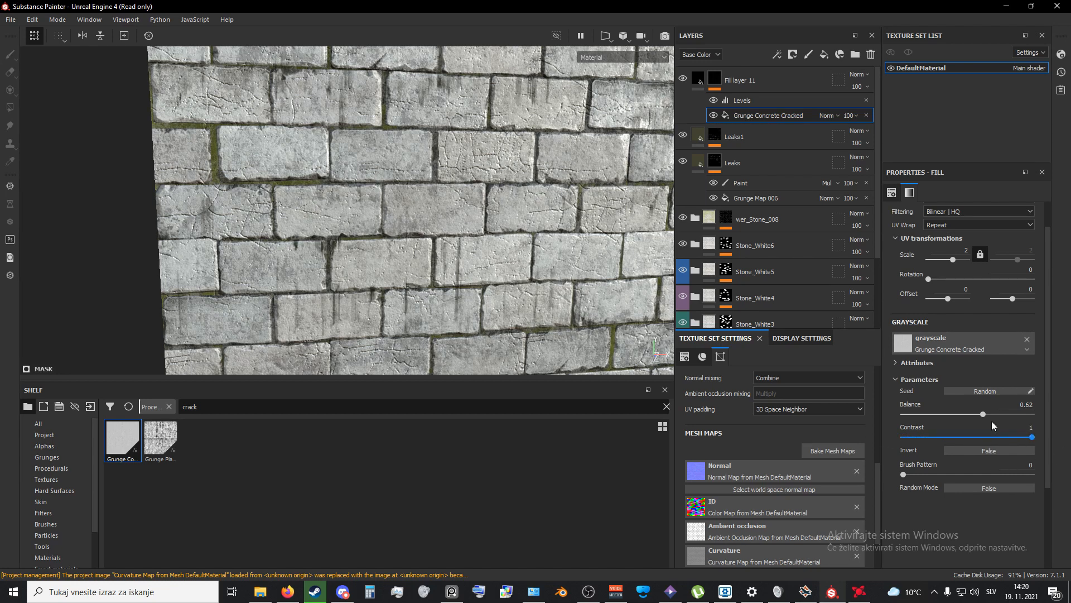
pyautogui.scroll(-2, 524, 308)
pyautogui.scroll(3, 491, 296)
pyautogui.scroll(3, 491, 296)
pyautogui.keyDown('alt'); pyautogui.moveTo(491, 296); pyautogui.dragTo(453, 246); pyautogui.keyUp('alt')
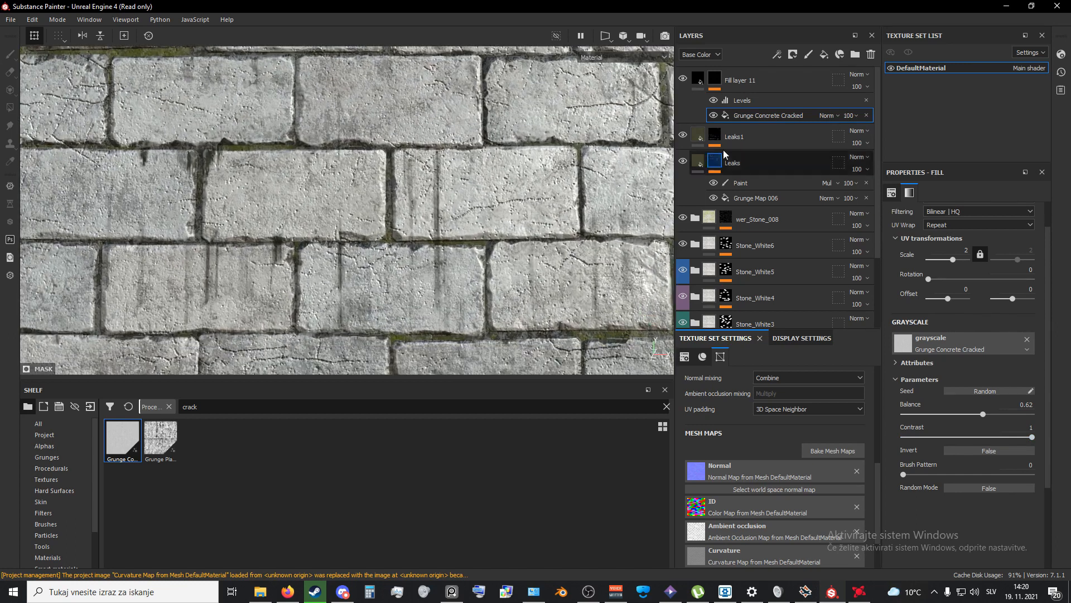
# Step: Add a Blur filter above the Levels effect in Fill layer 11's mask
pyautogui.rightClick(753, 99)
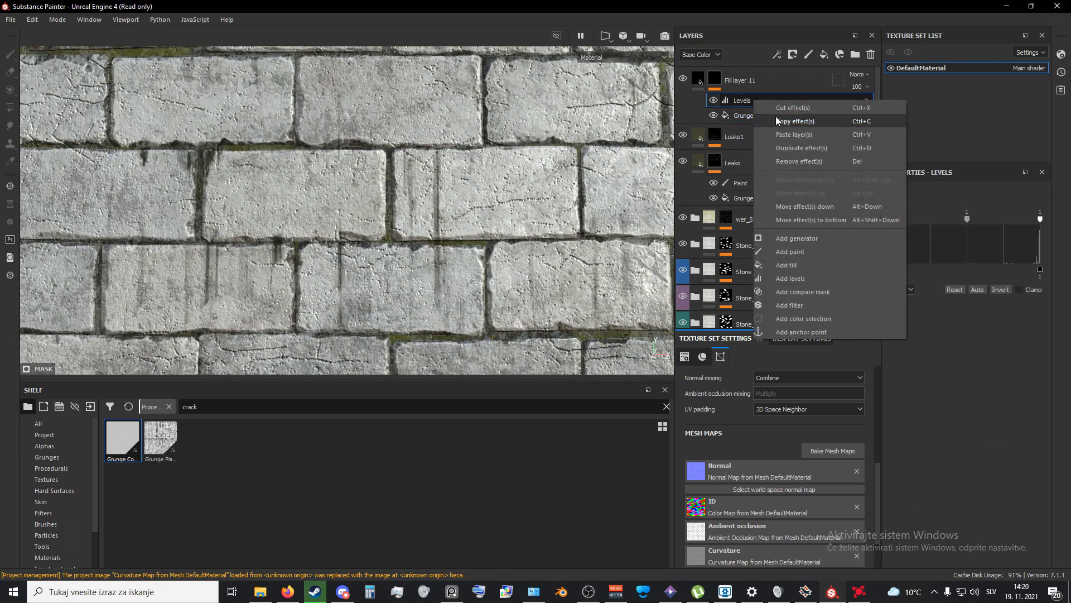
pyautogui.click(822, 306)
pyautogui.click(952, 216)
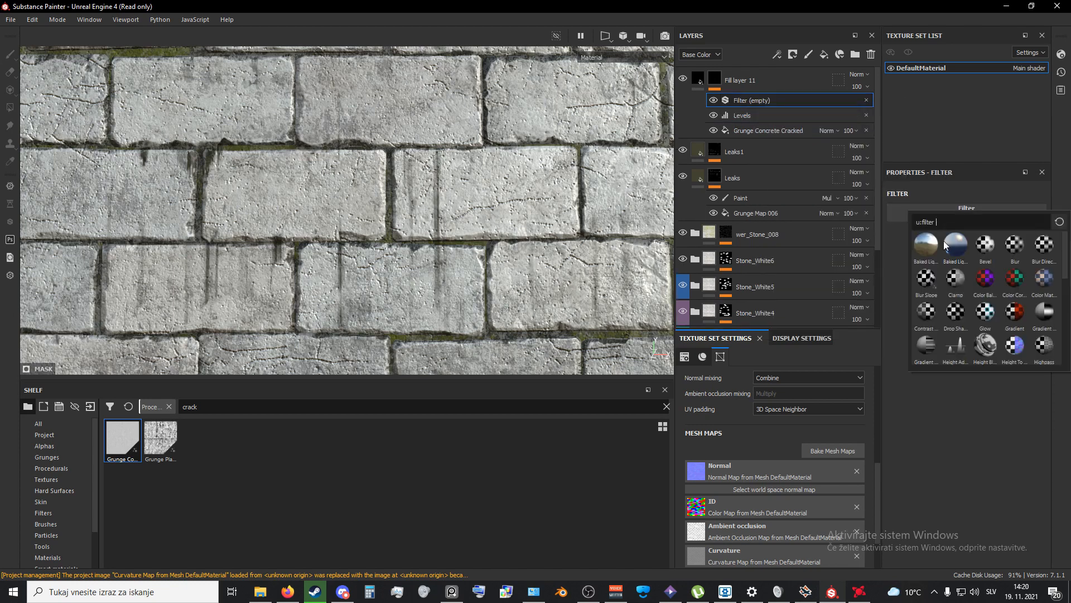
pyautogui.write('blur')
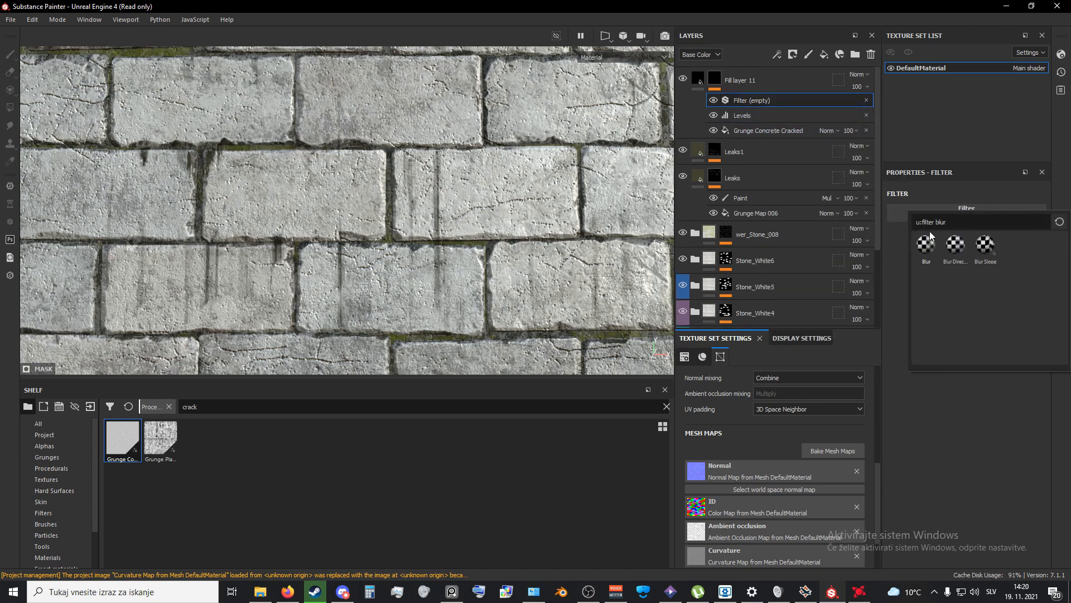
pyautogui.click(929, 249)
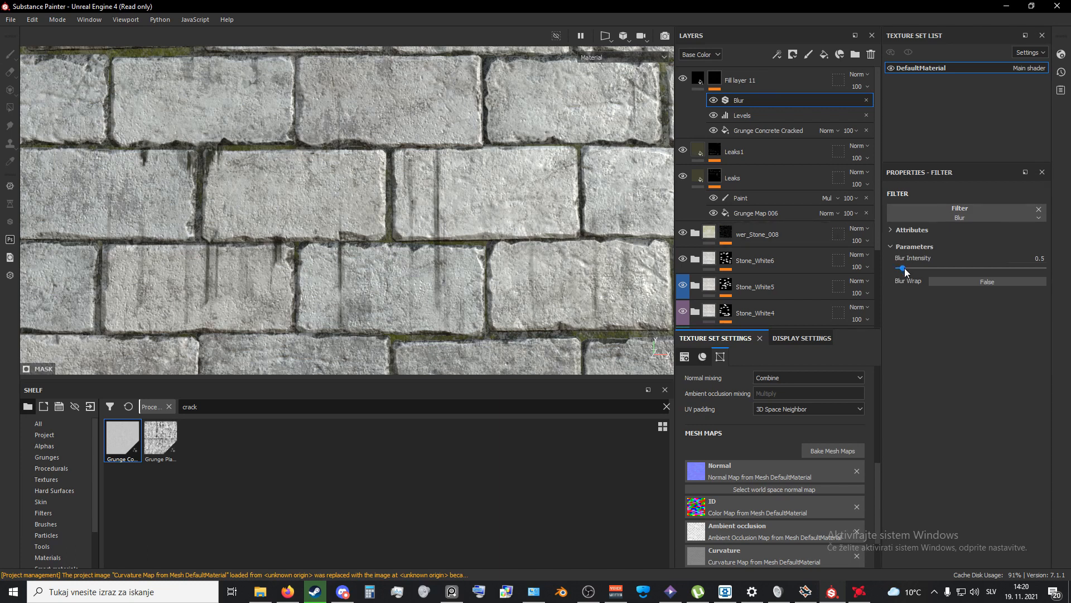
# Step: Set the crack mask's Blur Intensity to 0.19 and inspect the softened cracks on the wall
pyautogui.moveTo(905, 272); pyautogui.dragTo(902, 273)
pyautogui.moveTo(900, 272); pyautogui.dragTo(901, 269)
pyautogui.scroll(-5, 599, 274)
pyautogui.keyDown('alt'); pyautogui.moveTo(599, 276); pyautogui.dragTo(509, 262); pyautogui.keyUp('alt')
pyautogui.keyDown('alt'); pyautogui.moveTo(510, 262); pyautogui.dragTo(481, 248, button='middle'); pyautogui.keyUp('alt')
pyautogui.scroll(3, 361, 192)
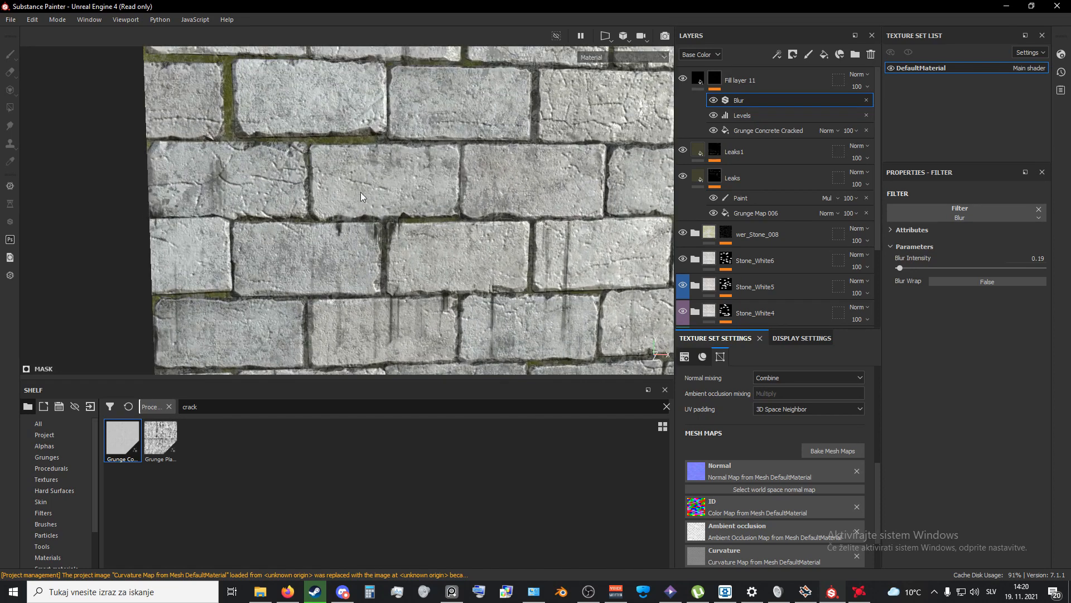
pyautogui.keyDown('alt'); pyautogui.moveTo(396, 224); pyautogui.dragTo(540, 297, button='middle'); pyautogui.keyUp('alt')
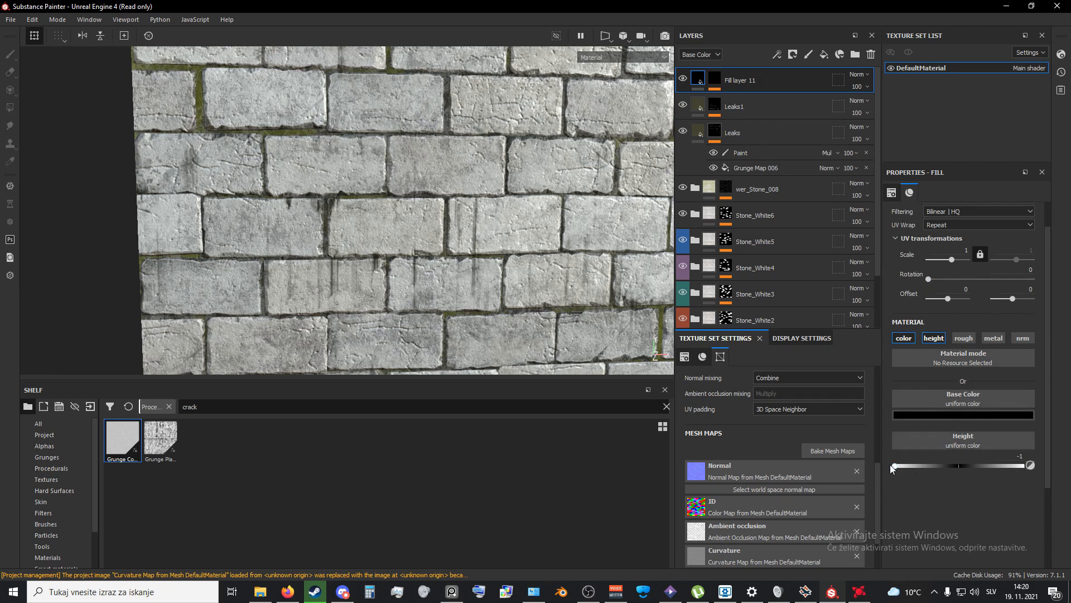
# Step: Set the height of Fill layer 11 to about -0.5 and view the wall
pyautogui.moveTo(891, 465); pyautogui.dragTo(926, 469)
pyautogui.scroll(-3, 641, 300)
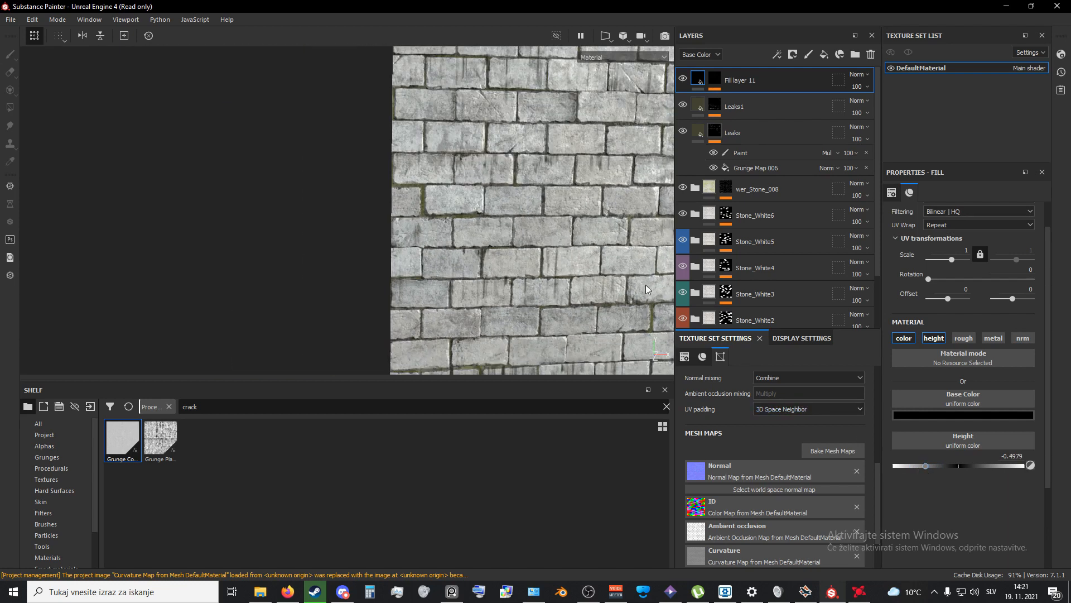
pyautogui.scroll(3, 437, 199)
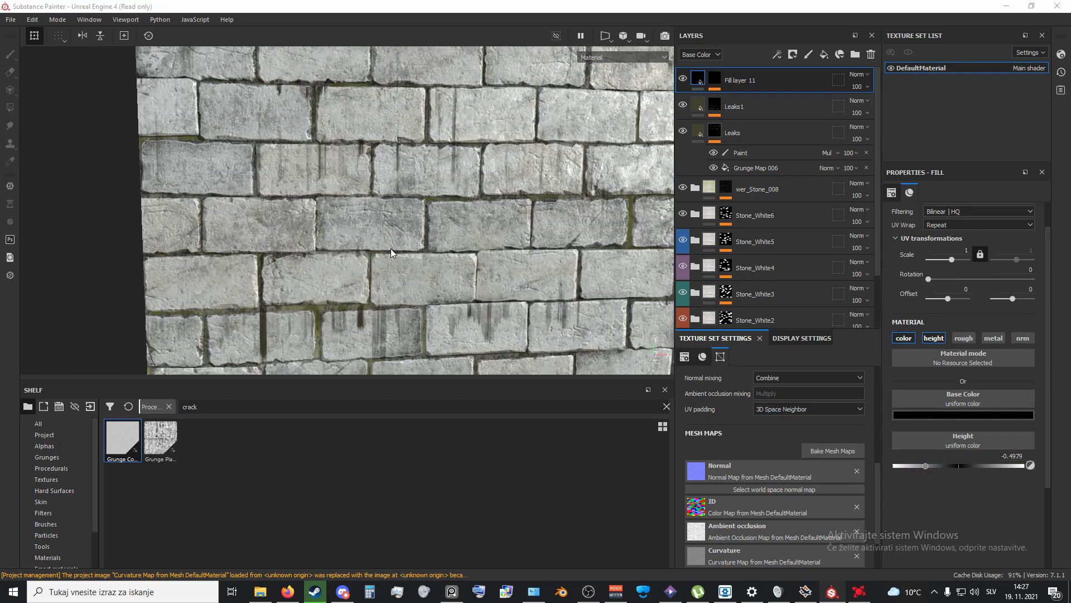
pyautogui.click(587, 590)
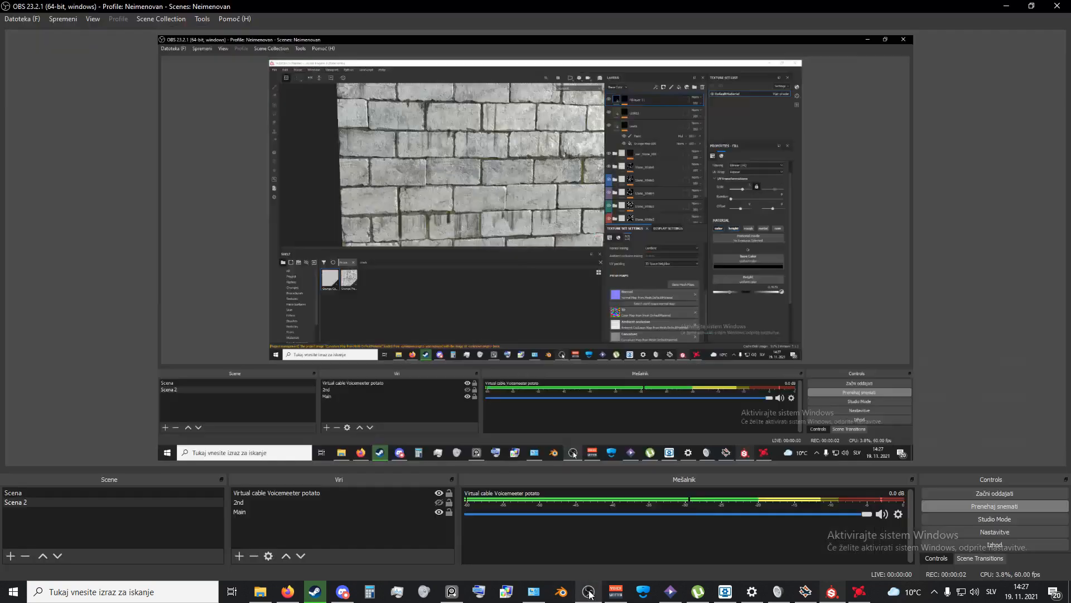
pyautogui.click(587, 590)
# Step: Replace Fill layer 11's mask with a color selection that picks the red bricks from the ID map (R 255, G 0, B 0)
pyautogui.keyDown('alt'); pyautogui.moveTo(478, 135); pyautogui.dragTo(464, 246, button='middle'); pyautogui.keyUp('alt')
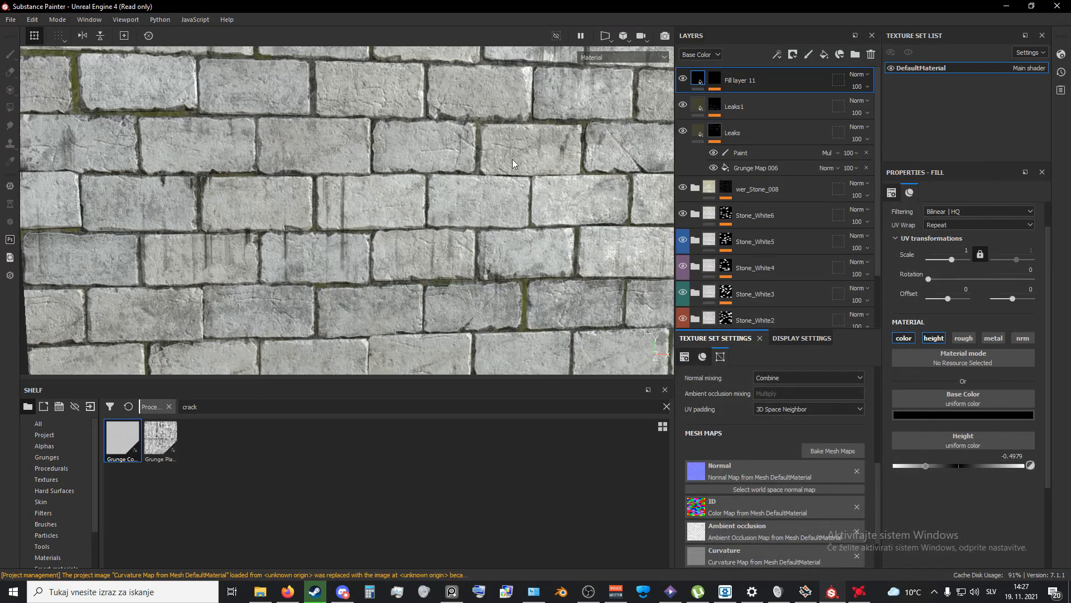
pyautogui.keyDown('alt'); pyautogui.moveTo(513, 162); pyautogui.dragTo(490, 317); pyautogui.keyUp('alt')
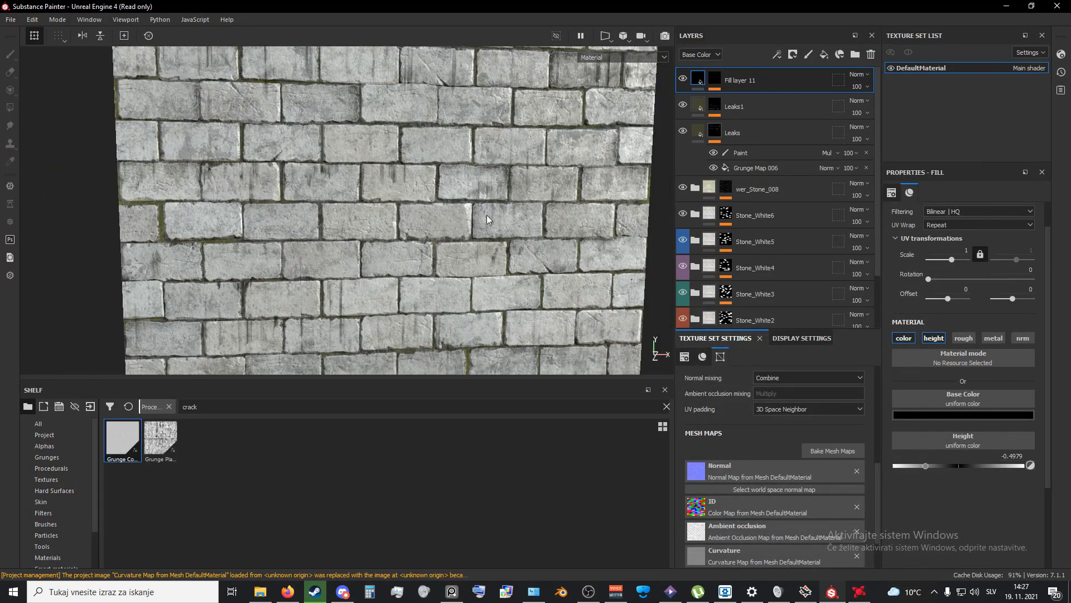
pyautogui.keyDown('alt'); pyautogui.moveTo(487, 220); pyautogui.dragTo(383, 221); pyautogui.keyUp('alt')
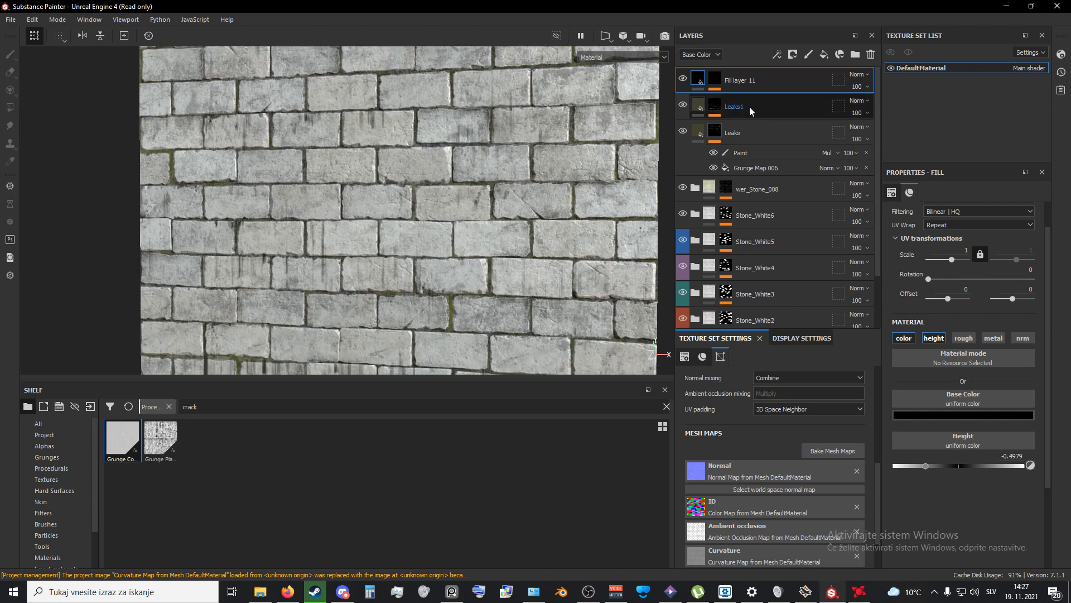
pyautogui.click(715, 80)
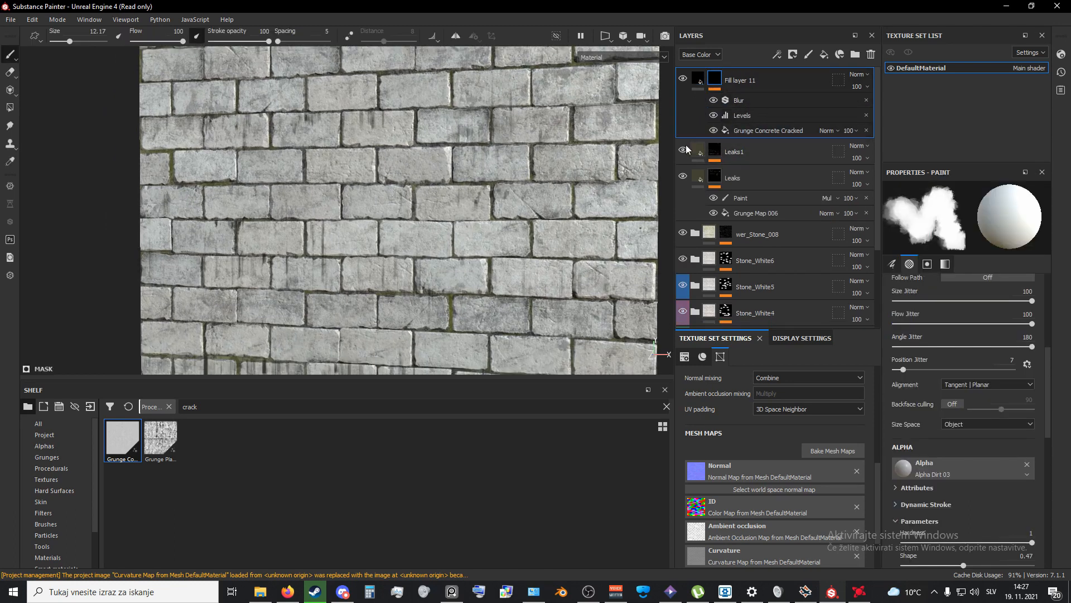
pyautogui.click(792, 54)
pyautogui.click(837, 115)
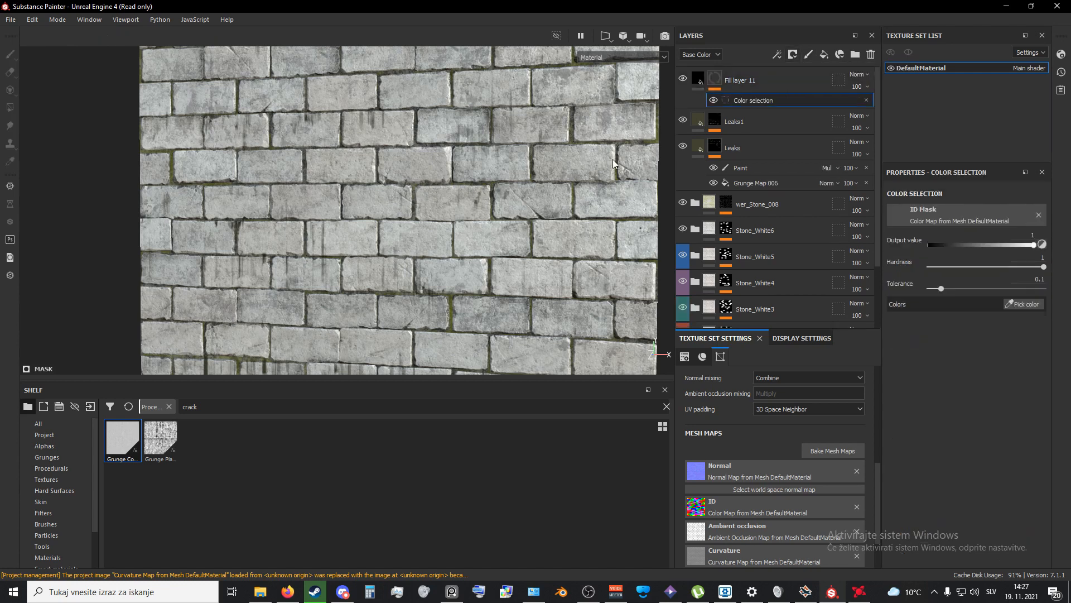
pyautogui.click(1024, 305)
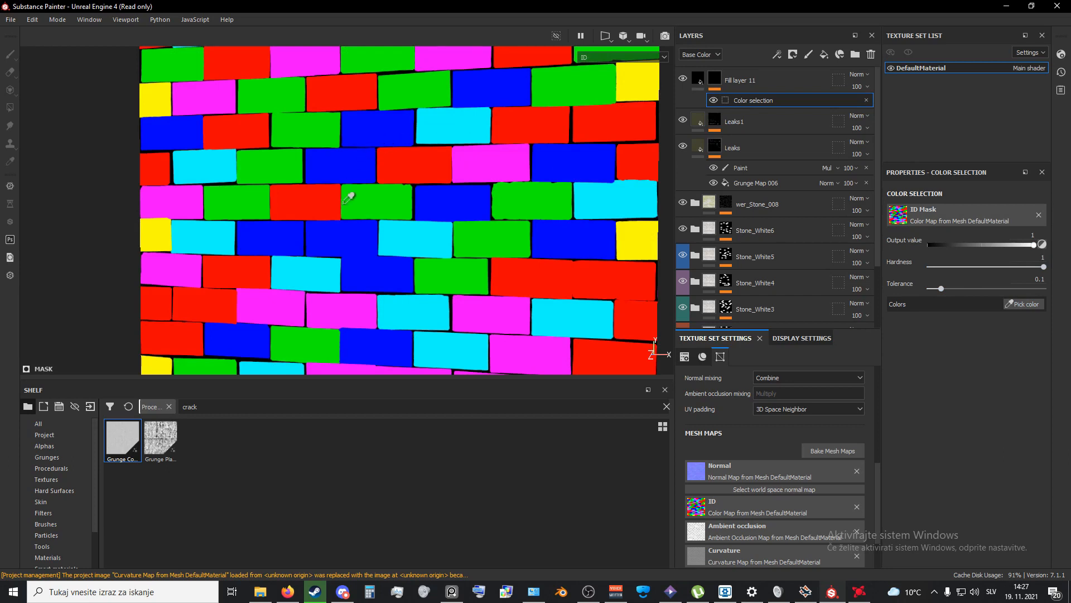
pyautogui.scroll(-1, 421, 163)
pyautogui.click(418, 166)
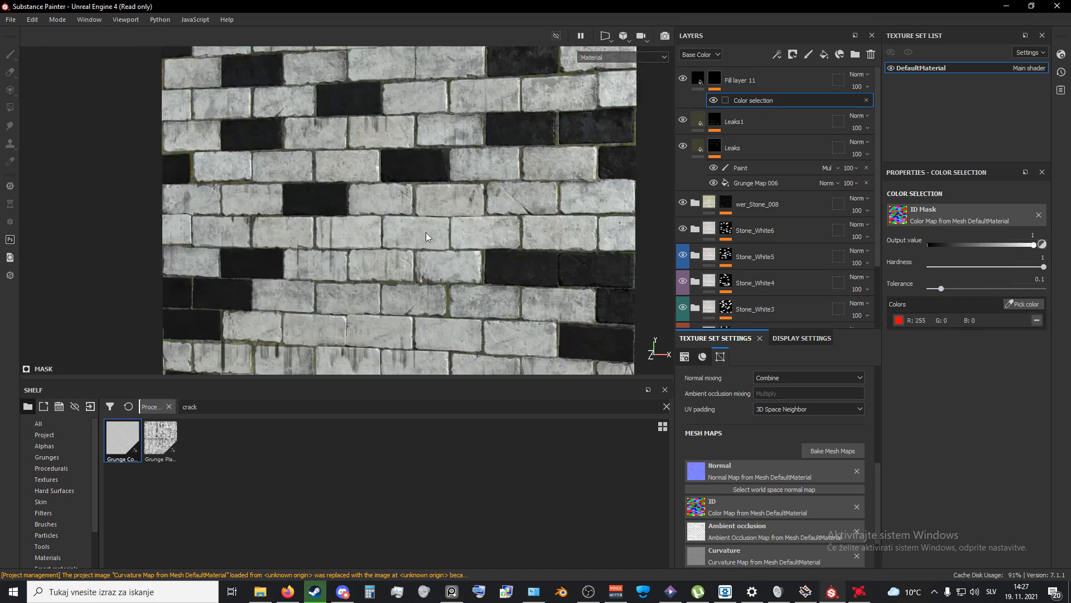
pyautogui.scroll(2, 427, 232)
pyautogui.moveTo(403, 204); pyautogui.dragTo(457, 224, button='middle')
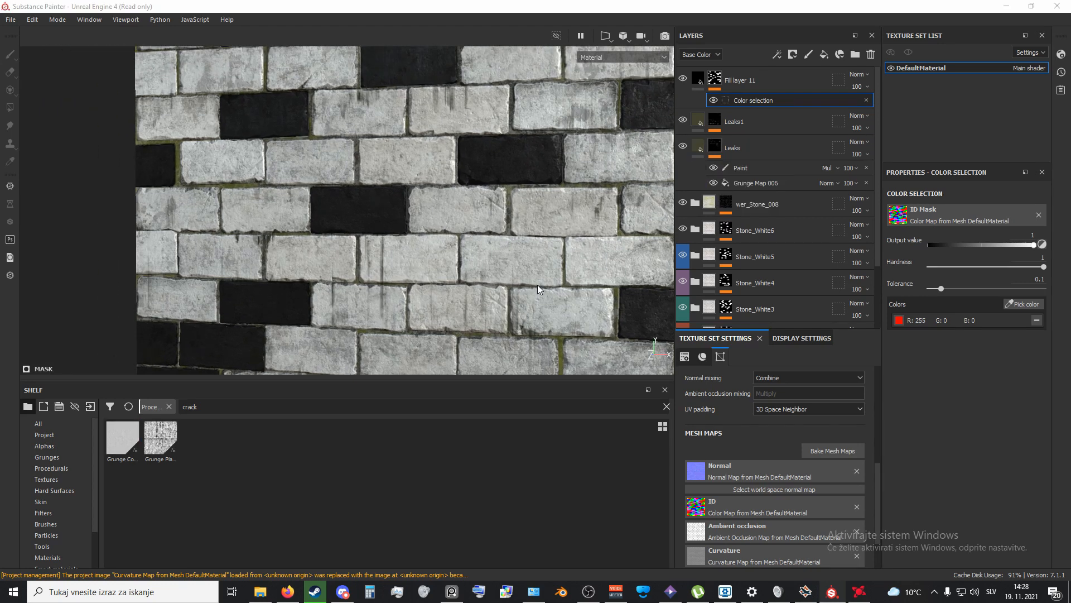
# Step: Create a new folder above Fill layer 11 in the layer stack
pyautogui.click(769, 79)
pyautogui.click(856, 54)
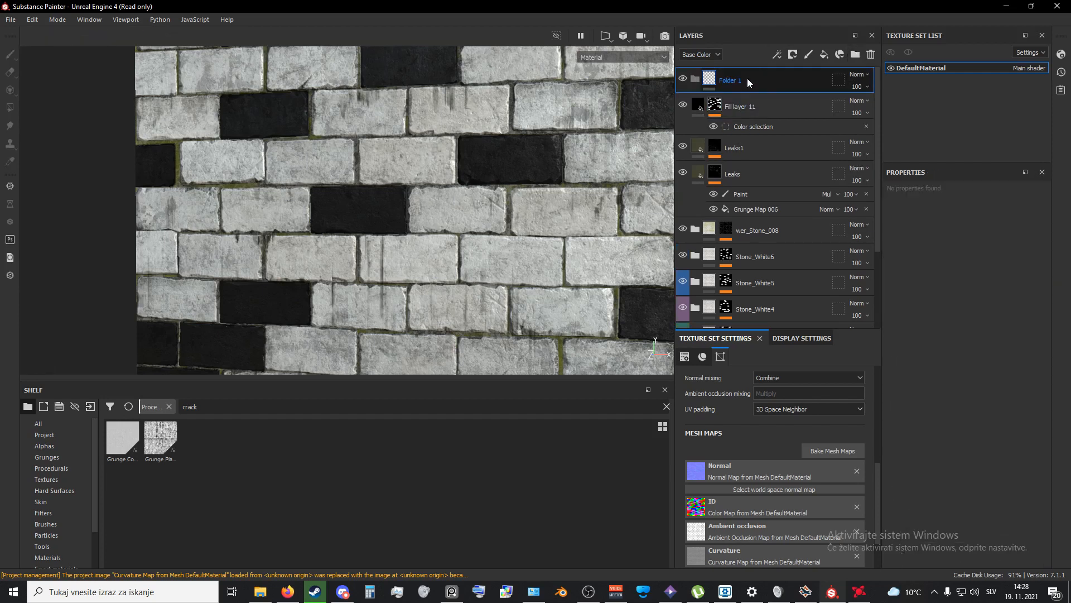
# Step: Name the new folder Cracks and move Fill layer 11 into it without its color selection
pyautogui.write('cks')
pyautogui.moveTo(751, 82); pyautogui.dragTo(747, 76)
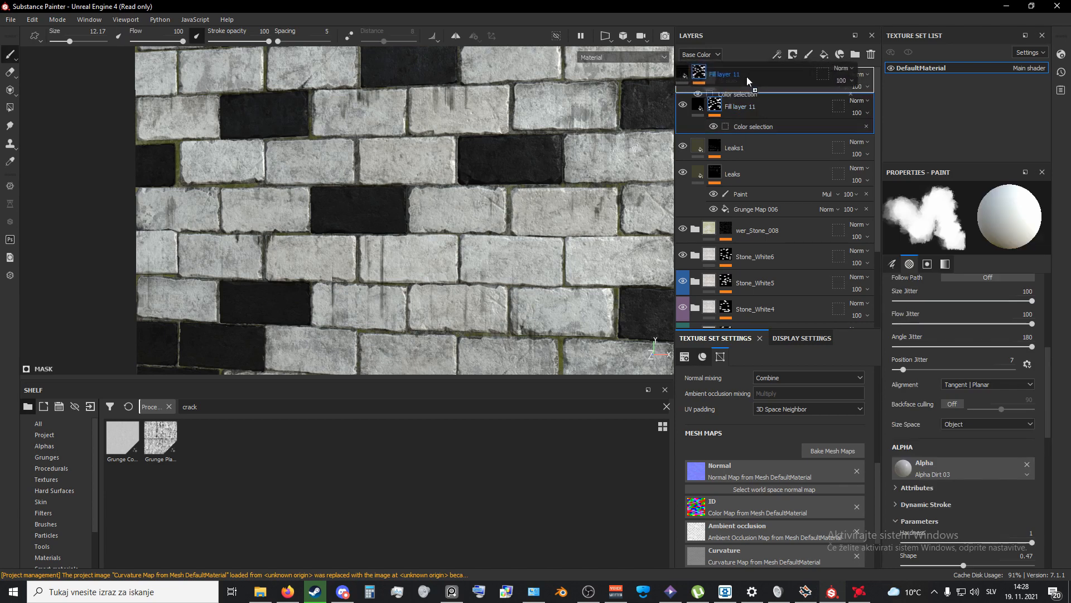
pyautogui.click(810, 82)
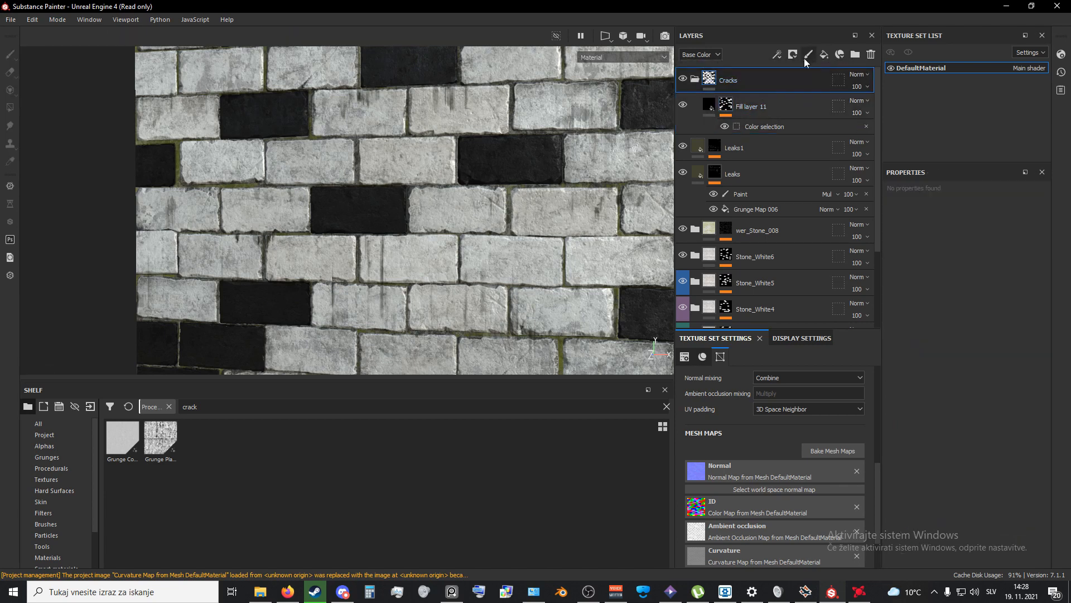
pyautogui.click(865, 127)
# Step: Undo the recent edits until the new folder is gone and Fill layer 11 has its original crack mask back
pyautogui.hotkey('ctrl', 'z')
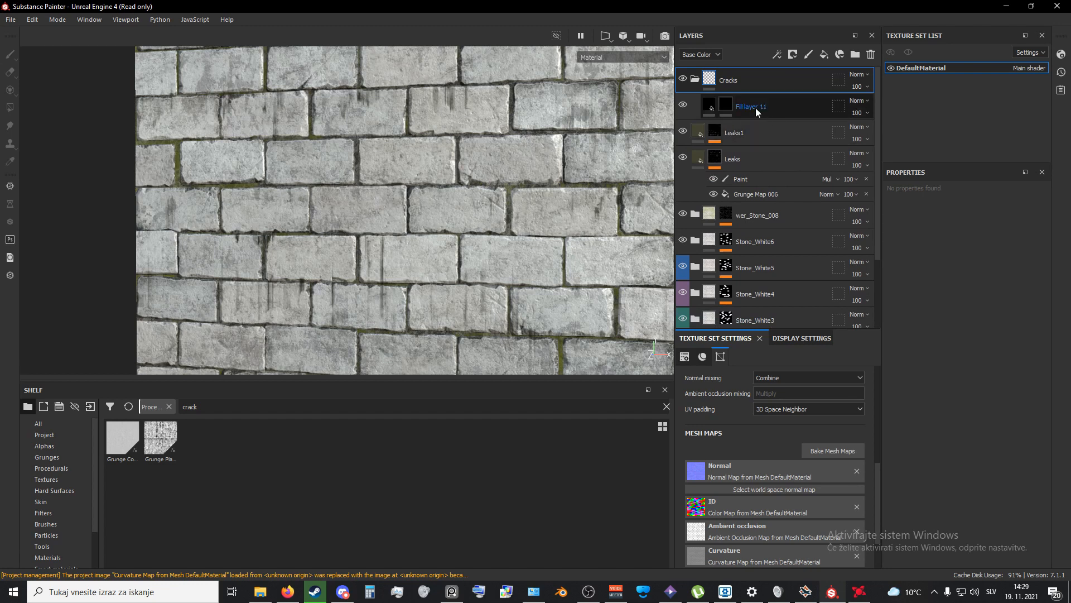
pyautogui.click(755, 111)
pyautogui.hotkey('ctrl', 'z')
pyautogui.hotkey('ctrl', 'z')
pyautogui.hotkey('ctrl', 'z')
pyautogui.hotkey('ctrl', 'z')
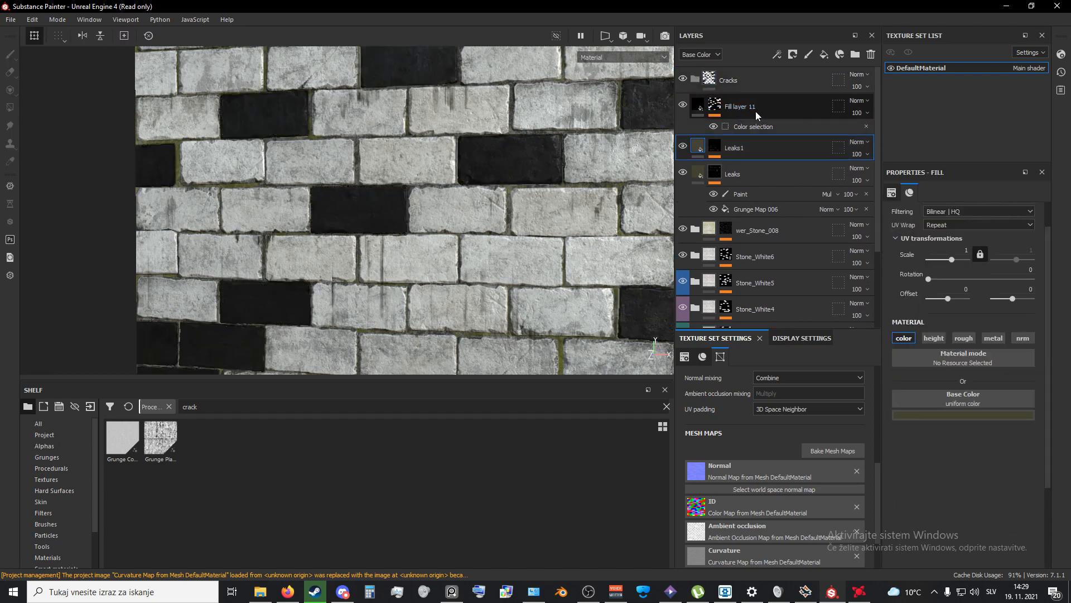
pyautogui.hotkey('ctrl', 'z')
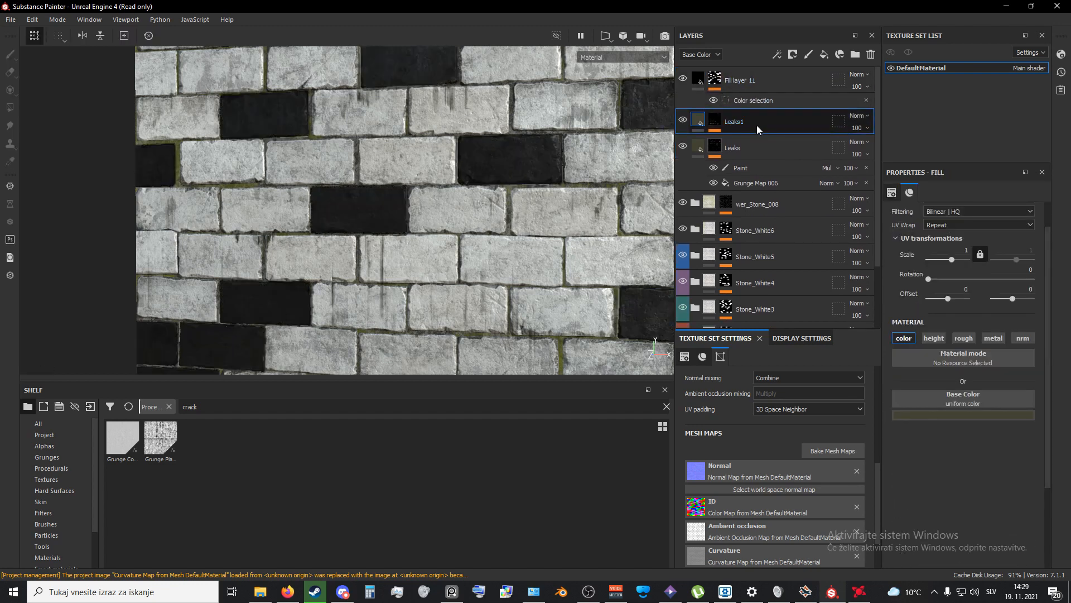
pyautogui.hotkey('ctrl', 'z')
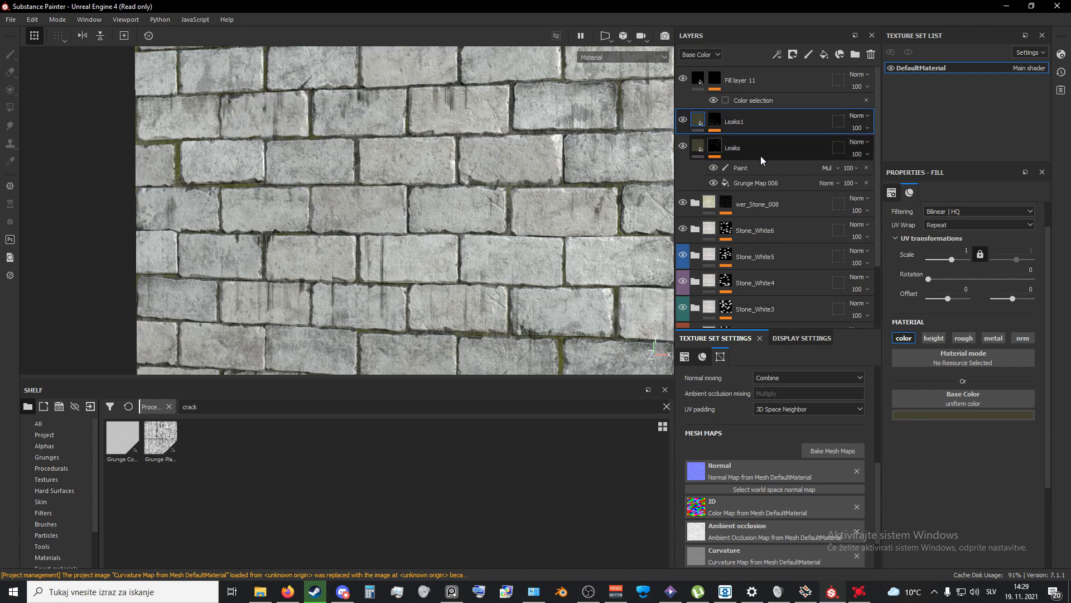
pyautogui.hotkey('ctrl', 'z')
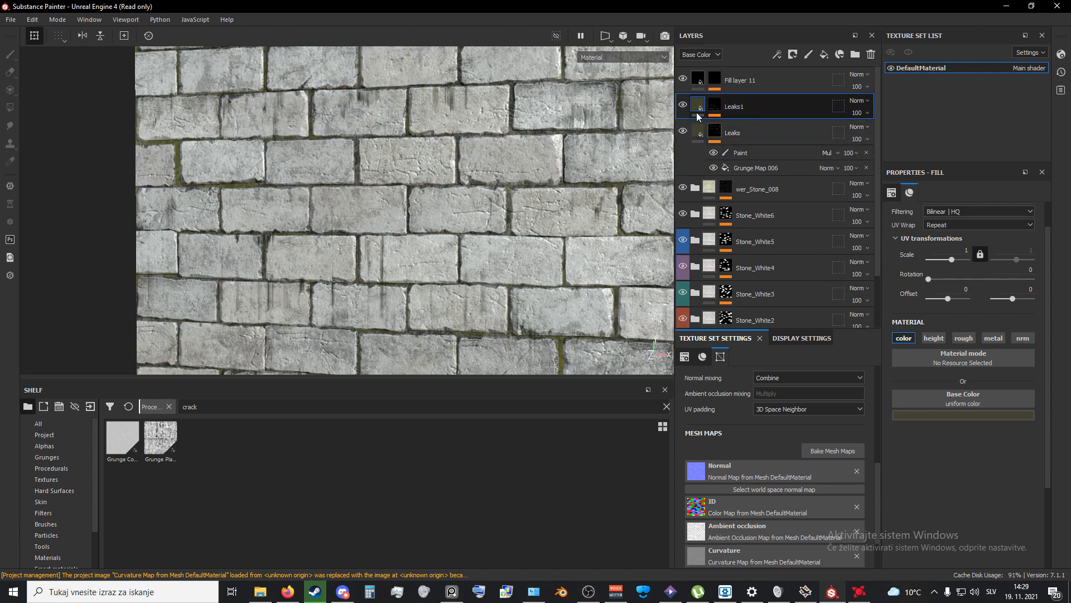
# Step: Rename Fill layer 11 as Cracks
pyautogui.click(799, 77)
pyautogui.doubleClick(780, 78)
pyautogui.write('c')
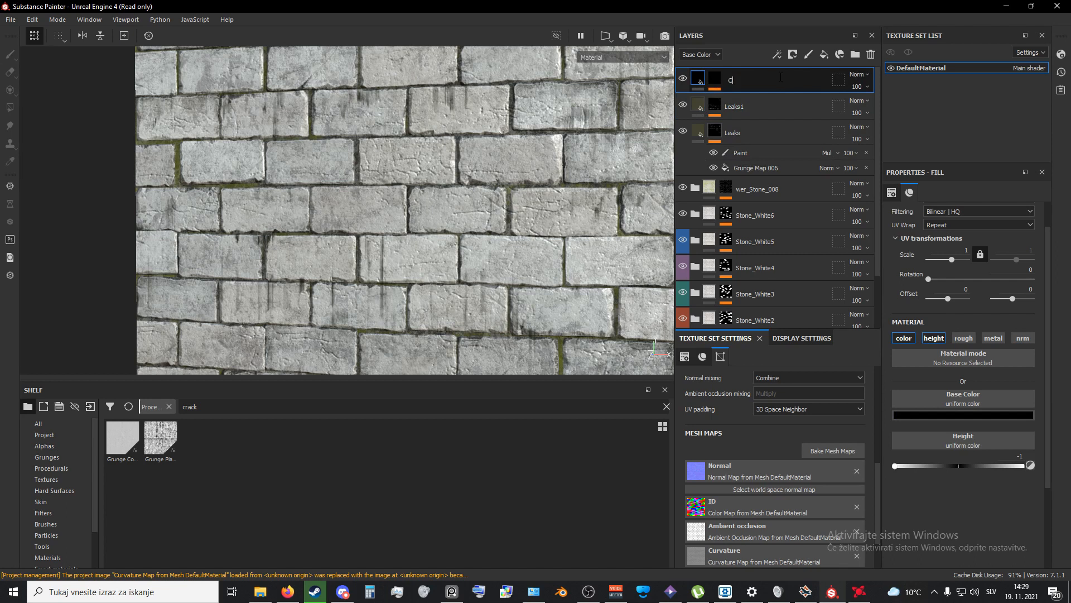
pyautogui.write('racks')
pyautogui.press('Return')
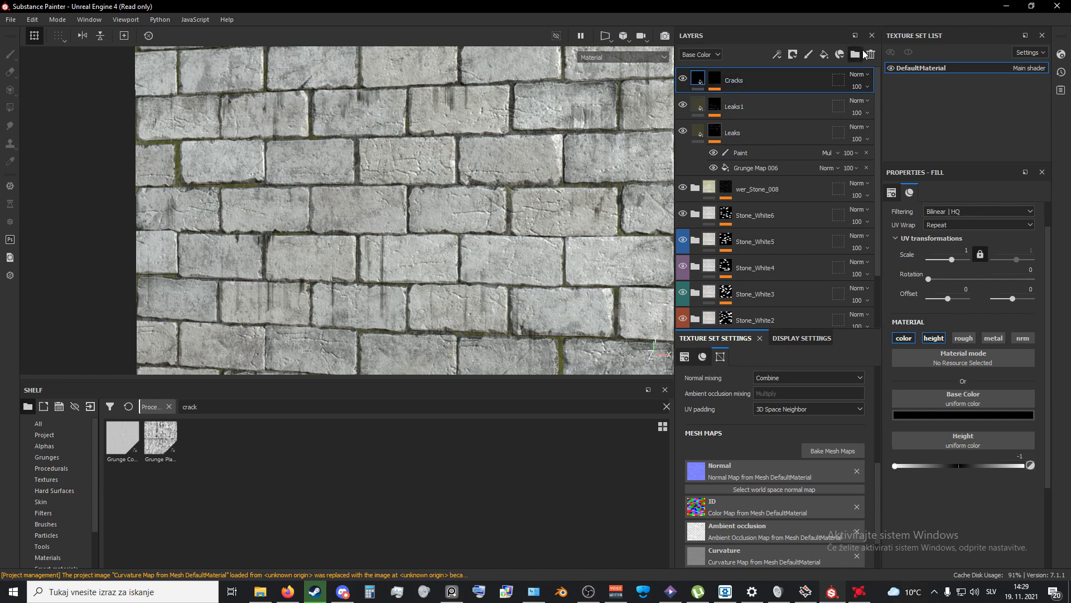
# Step: Create a folder named Cracks at the top of the layer stack and move the Cracks fill layer into it
pyautogui.click(860, 53)
pyautogui.doubleClick(756, 77)
pyautogui.write('cks')
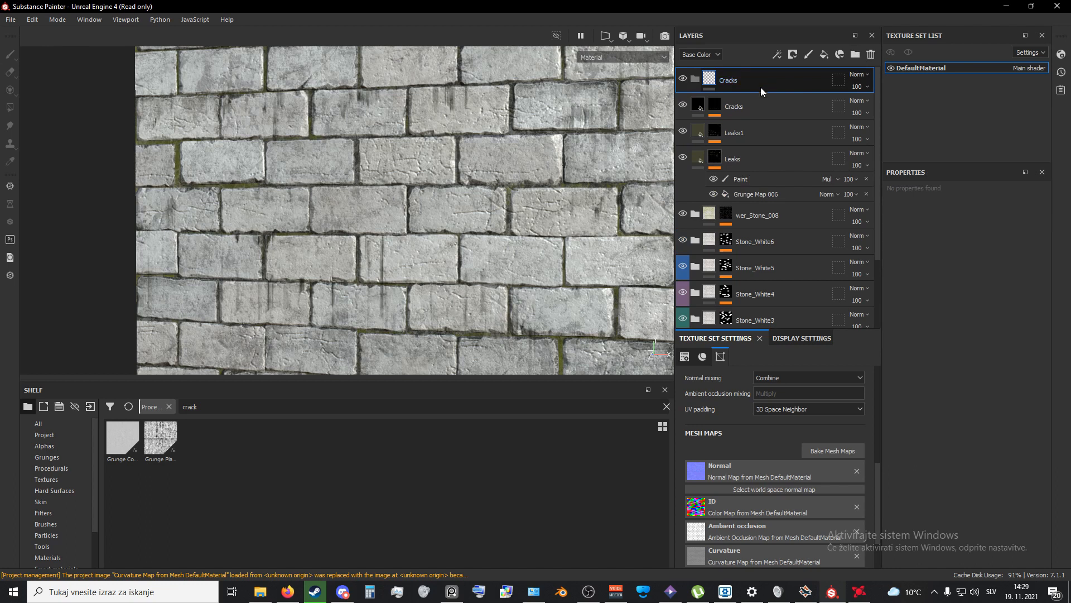
pyautogui.moveTo(760, 102); pyautogui.dragTo(752, 75)
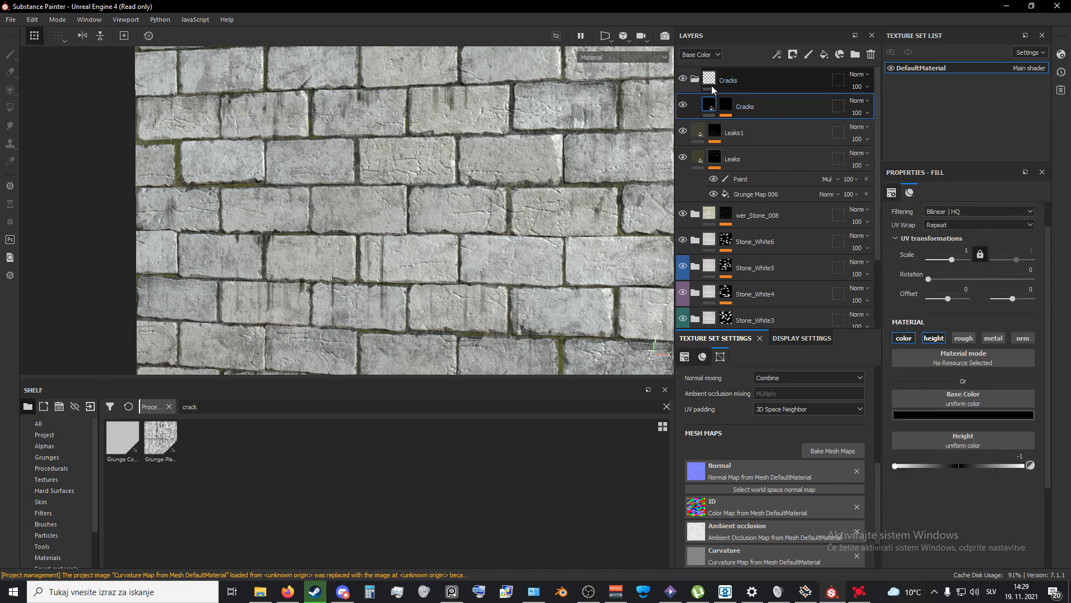
# Step: Add a color selection mask to the Cracks folder and pick the red bricks from the ID map (R 255, G 0, B 0)
pyautogui.click(773, 88)
pyautogui.click(792, 54)
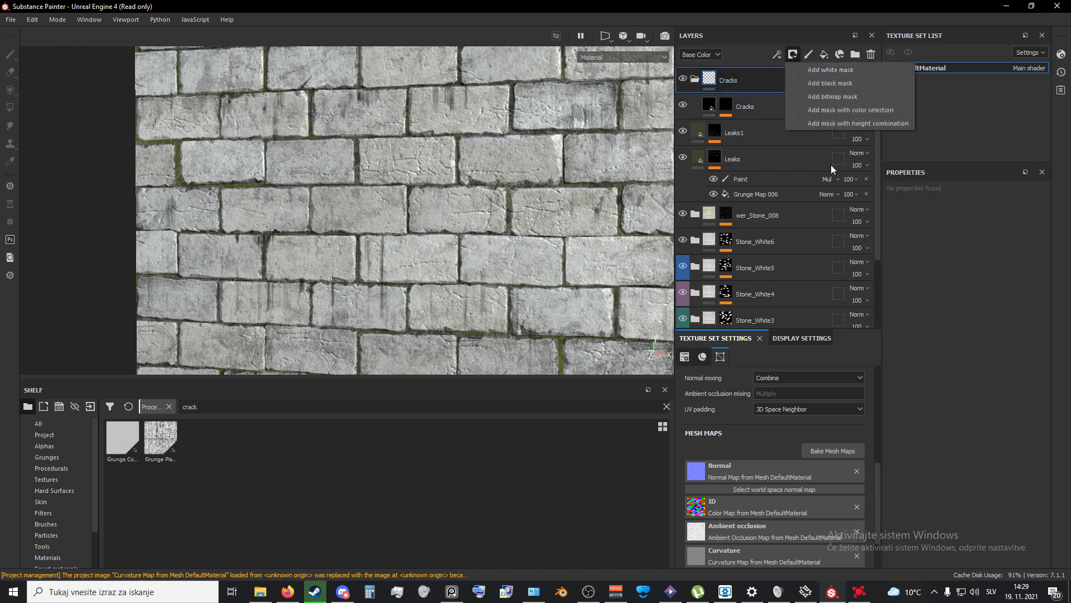
pyautogui.click(836, 111)
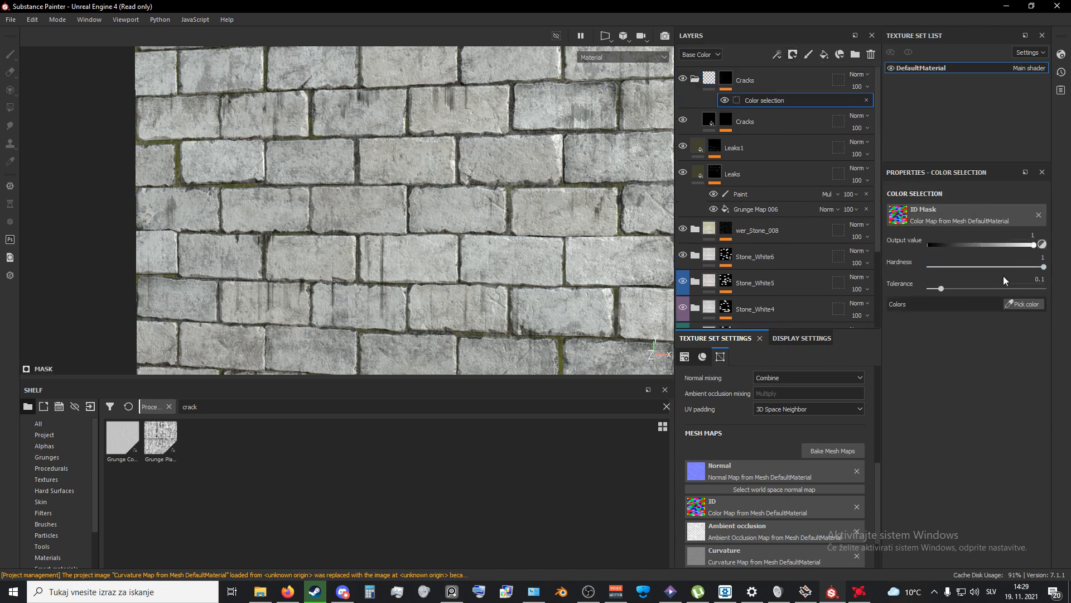
pyautogui.click(1025, 304)
pyautogui.click(527, 174)
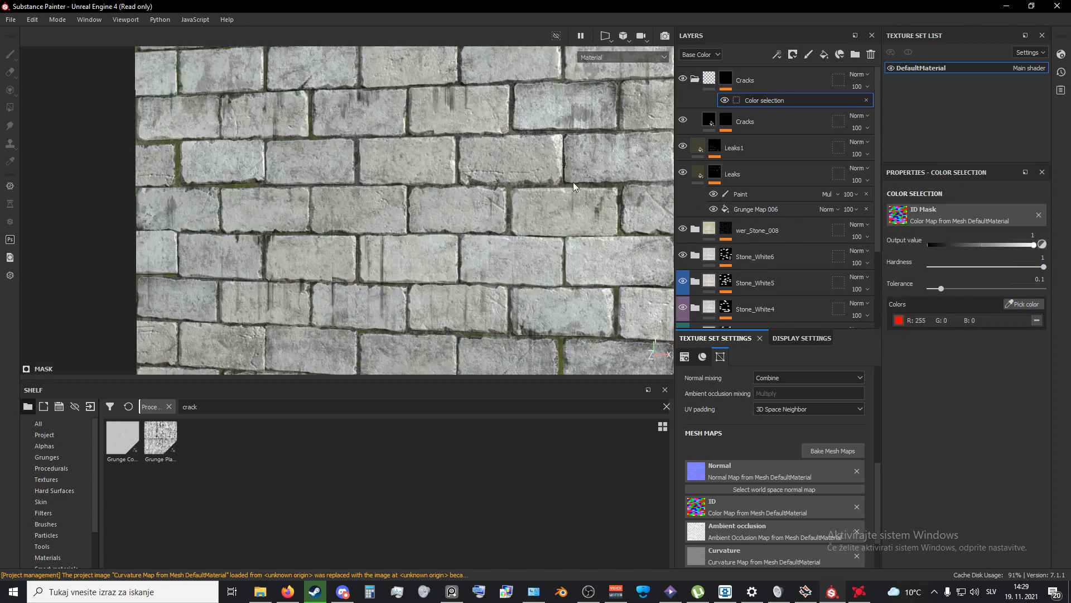
# Step: Set the UV scale of the Grunge Concrete Cracked fill in the Cracks layer's mask to 1
pyautogui.keyDown('alt'); pyautogui.moveTo(573, 181); pyautogui.dragTo(433, 221); pyautogui.keyUp('alt')
pyautogui.scroll(-4, 535, 192)
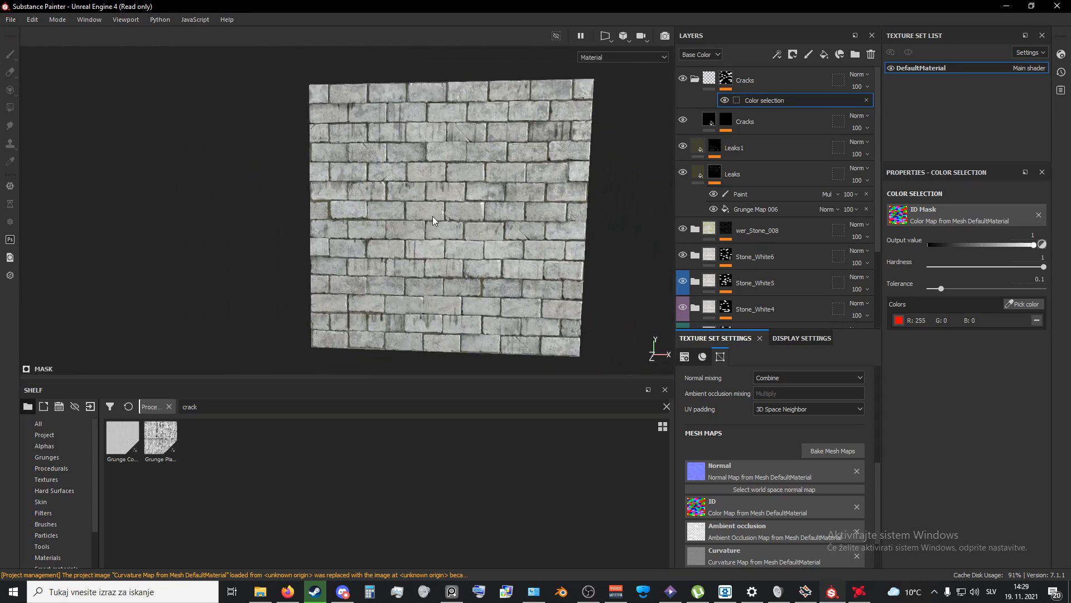
pyautogui.scroll(3, 433, 216)
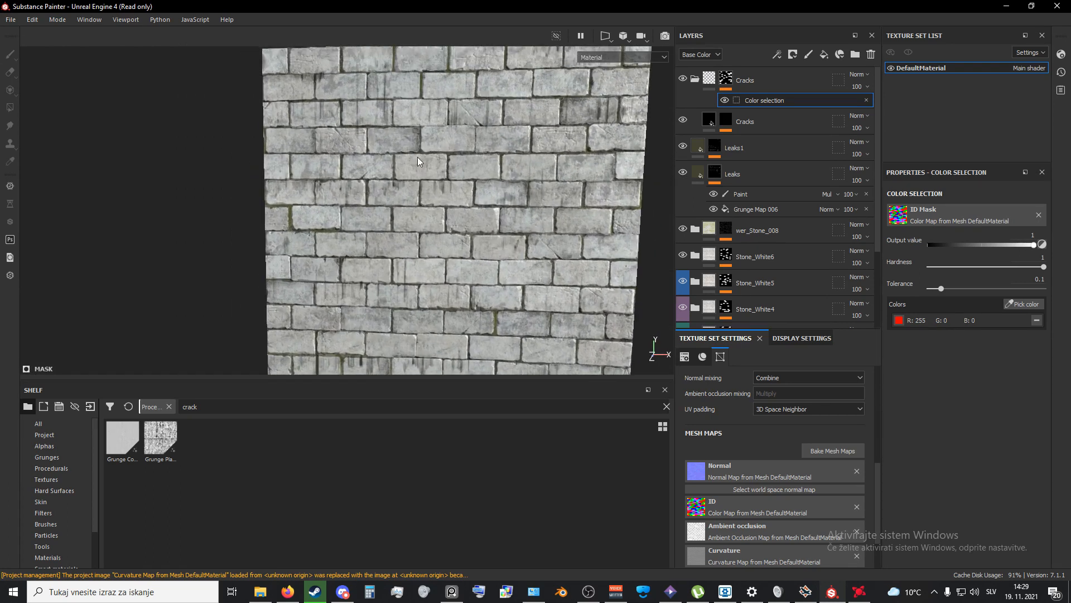
pyautogui.keyDown('alt'); pyautogui.moveTo(479, 185); pyautogui.dragTo(455, 242, button='middle'); pyautogui.keyUp('alt')
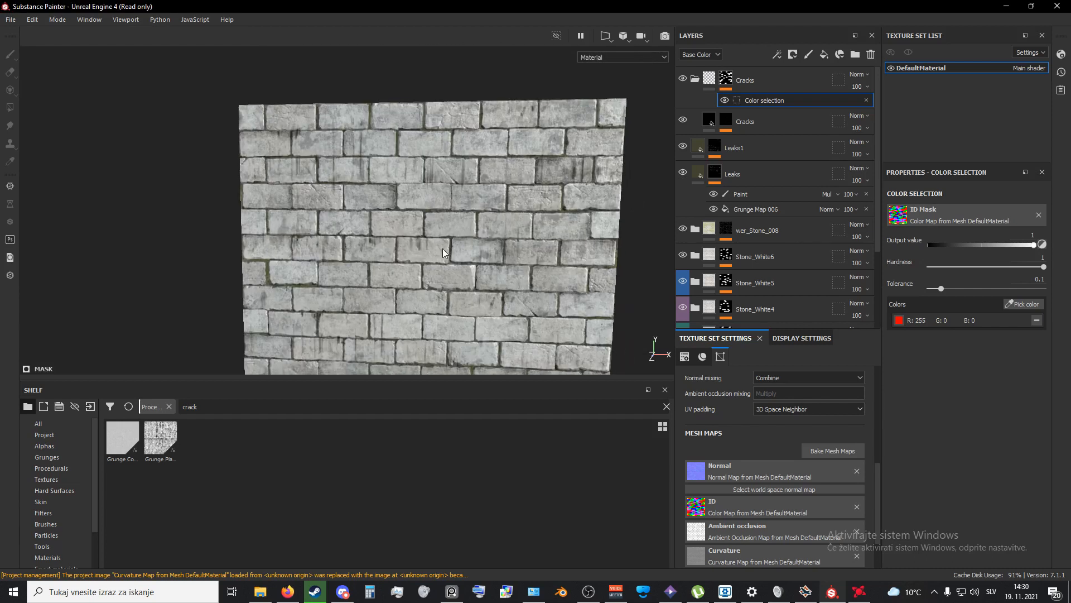
pyautogui.scroll(-1, 438, 249)
pyautogui.scroll(2, 398, 254)
pyautogui.keyDown('alt'); pyautogui.moveTo(392, 256); pyautogui.dragTo(449, 252); pyautogui.keyUp('alt')
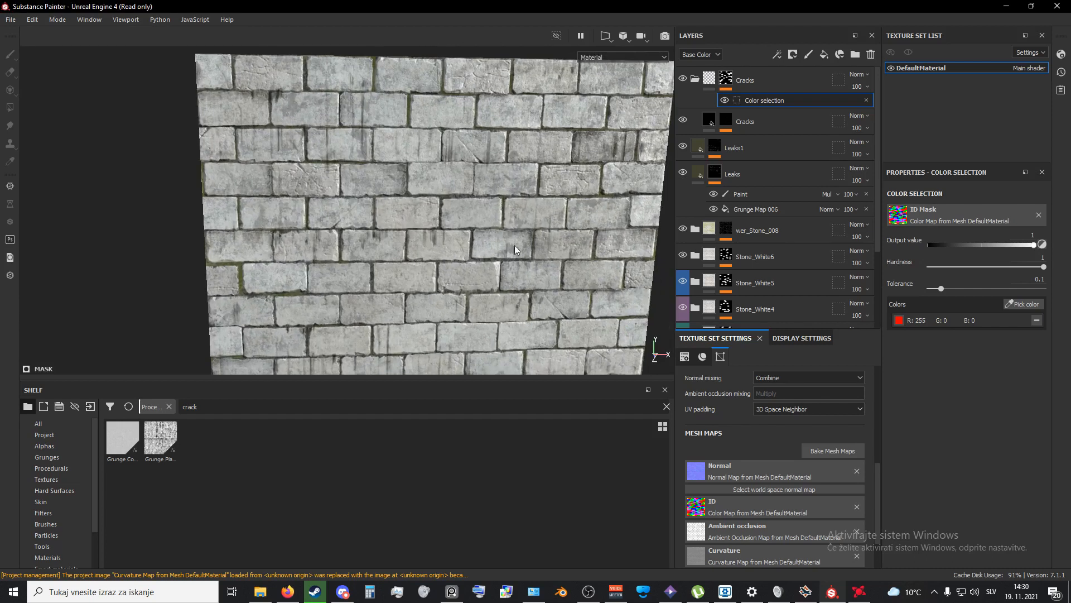
pyautogui.click(726, 119)
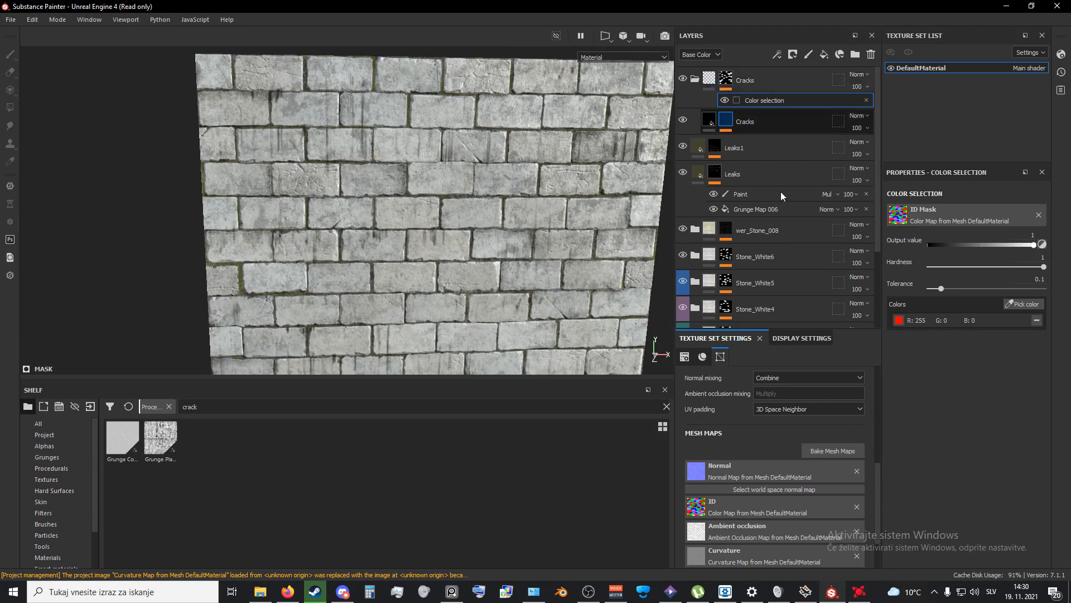
pyautogui.click(765, 171)
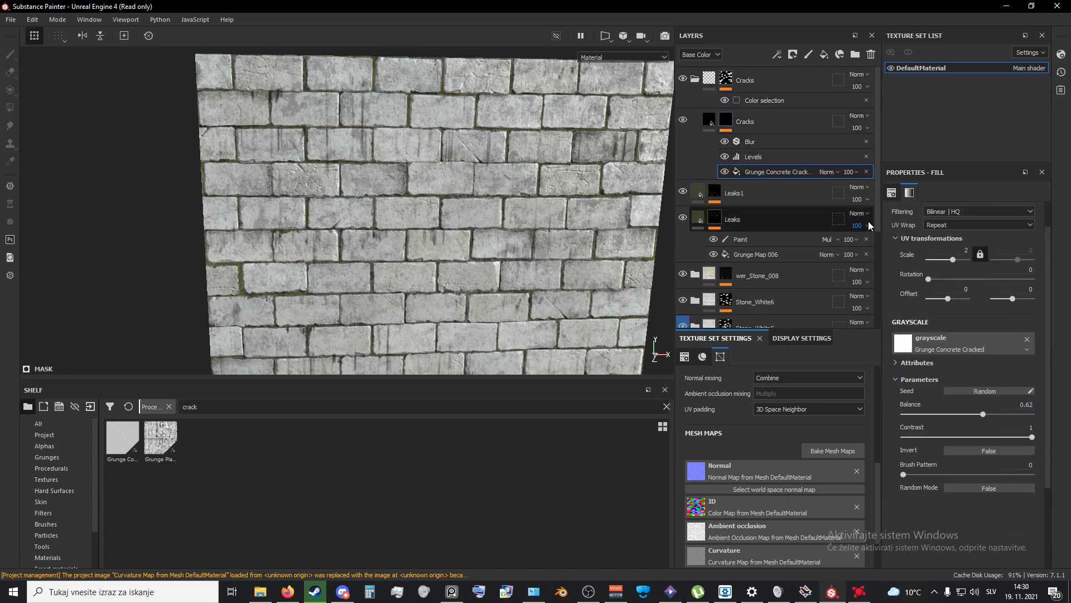
pyautogui.write('1')
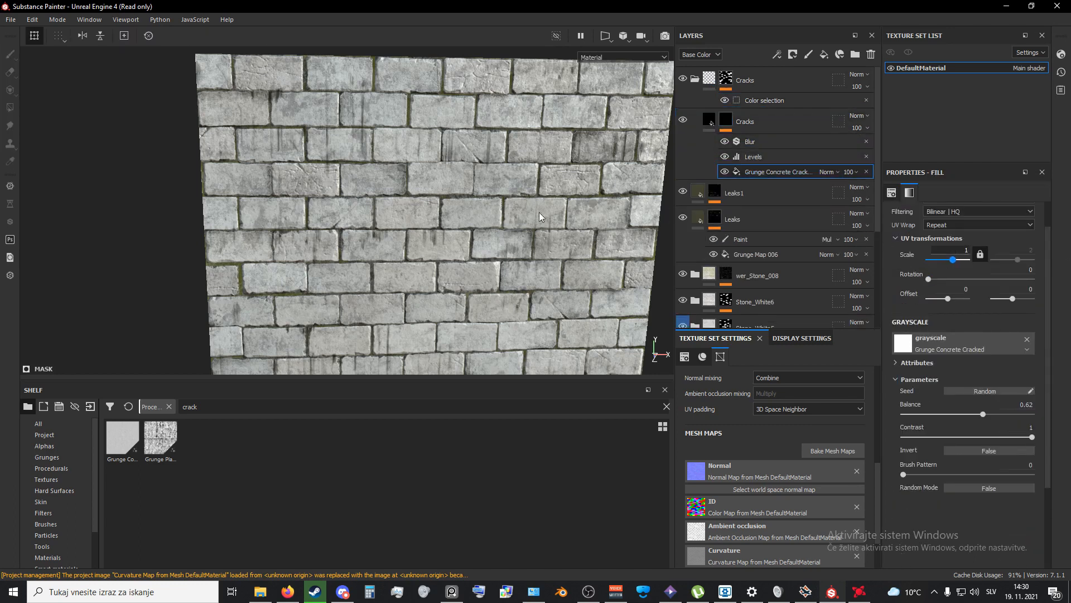
# Step: Slightly lower the Blur Intensity of the Blur filter in the Cracks layer's mask
pyautogui.keyDown('alt'); pyautogui.moveTo(501, 277); pyautogui.dragTo(534, 261); pyautogui.keyUp('alt')
pyautogui.scroll(5, 489, 274)
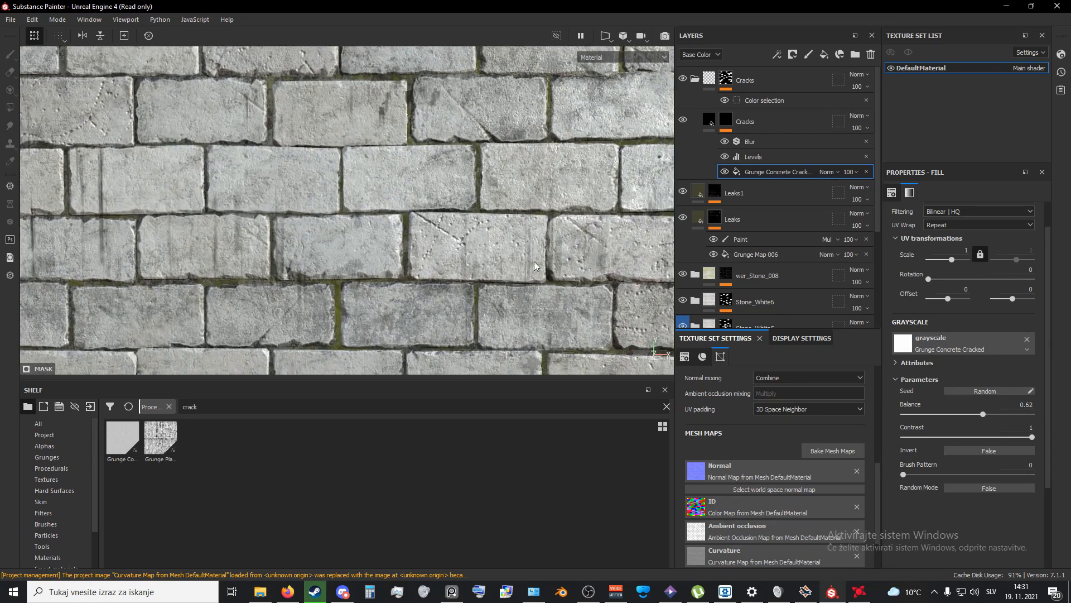
pyautogui.click(765, 144)
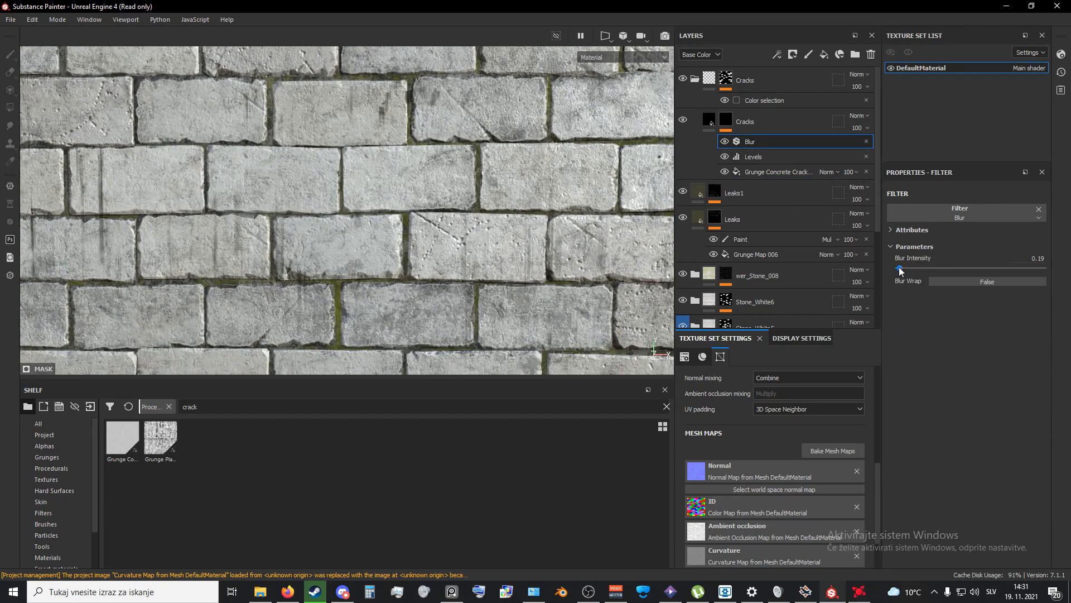
pyautogui.moveTo(898, 267); pyautogui.dragTo(896, 266)
# Step: Set the Grunge Concrete Cracked fill's Balance to 0.7 and Contrast to 0.37, and check the cracks up close
pyautogui.click(781, 173)
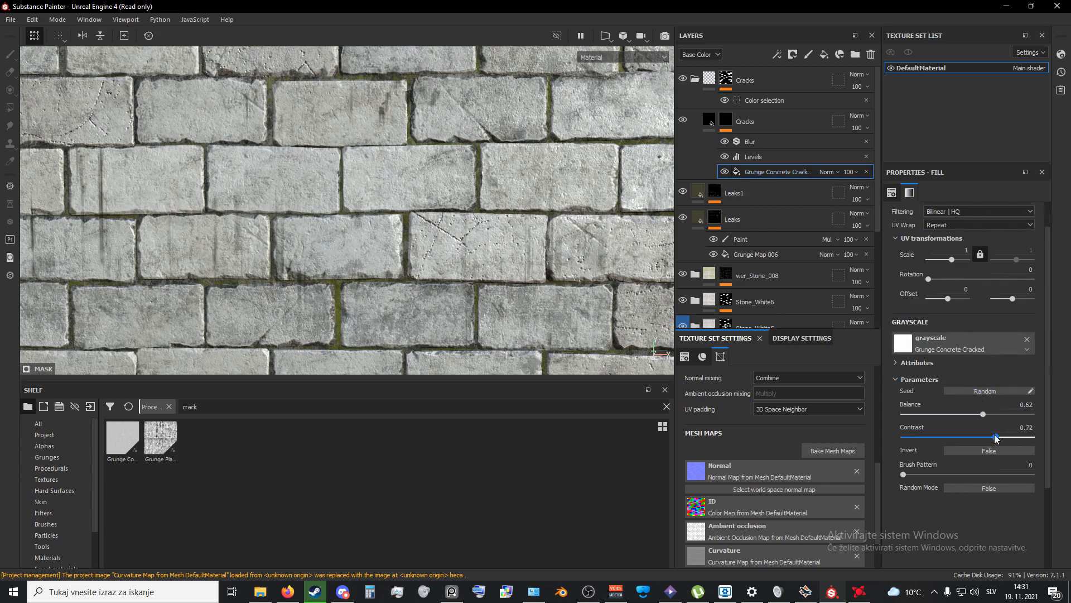
pyautogui.moveTo(994, 436)
pyautogui.mouseDown()
pyautogui.moveTo(952, 442)
pyautogui.moveTo(981, 415)
pyautogui.moveTo(957, 418)
pyautogui.moveTo(1022, 418)
pyautogui.moveTo(984, 416)
pyautogui.moveTo(1004, 417)
pyautogui.moveTo(993, 417)
pyautogui.mouseUp()
pyautogui.scroll(-2, 545, 293)
pyautogui.keyDown('alt'); pyautogui.moveTo(560, 285); pyautogui.dragTo(478, 306); pyautogui.keyUp('alt')
pyautogui.moveTo(478, 306)
pyautogui.keyDown('alt'); pyautogui.mouseDown(button='middle')
pyautogui.moveTo(507, 246)
pyautogui.moveTo(487, 310)
pyautogui.mouseUp(button='middle'); pyautogui.keyUp('alt')
pyautogui.scroll(3, 502, 250)
pyautogui.scroll(4, 537, 273)
pyautogui.scroll(-3, 486, 309)
pyautogui.scroll(2, 486, 309)
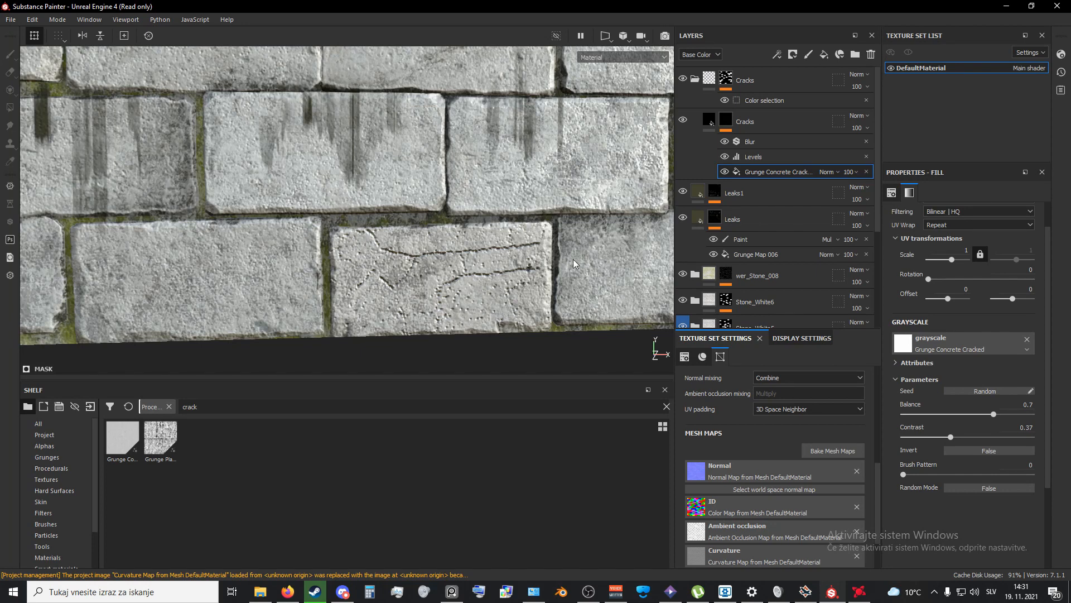
# Step: Set the height of the Cracks fill layer to about -0.37
pyautogui.keyDown('alt'); pyautogui.moveTo(573, 259); pyautogui.dragTo(487, 277, button='middle'); pyautogui.keyUp('alt')
pyautogui.scroll(-4, 527, 293)
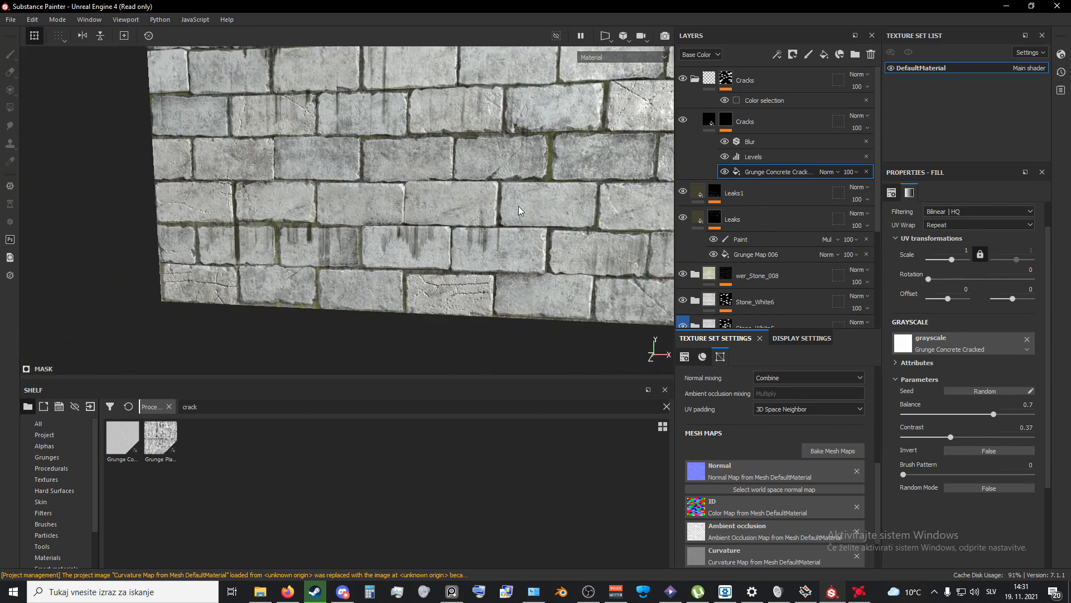
pyautogui.scroll(5, 518, 206)
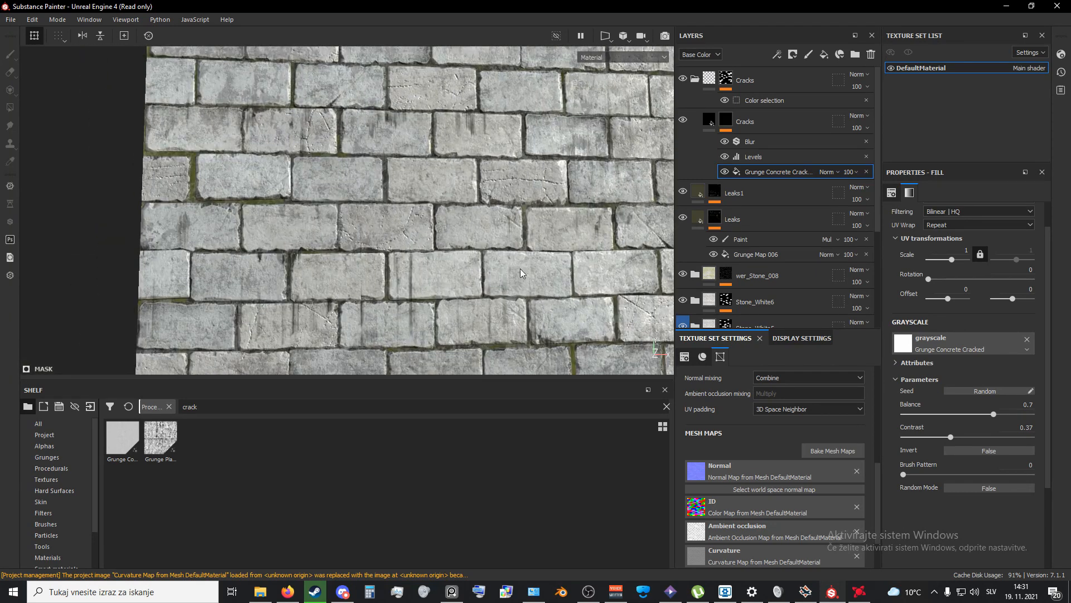
pyautogui.moveTo(520, 269)
pyautogui.keyDown('alt'); pyautogui.mouseDown()
pyautogui.moveTo(550, 282)
pyautogui.moveTo(521, 264)
pyautogui.mouseUp(); pyautogui.keyUp('alt')
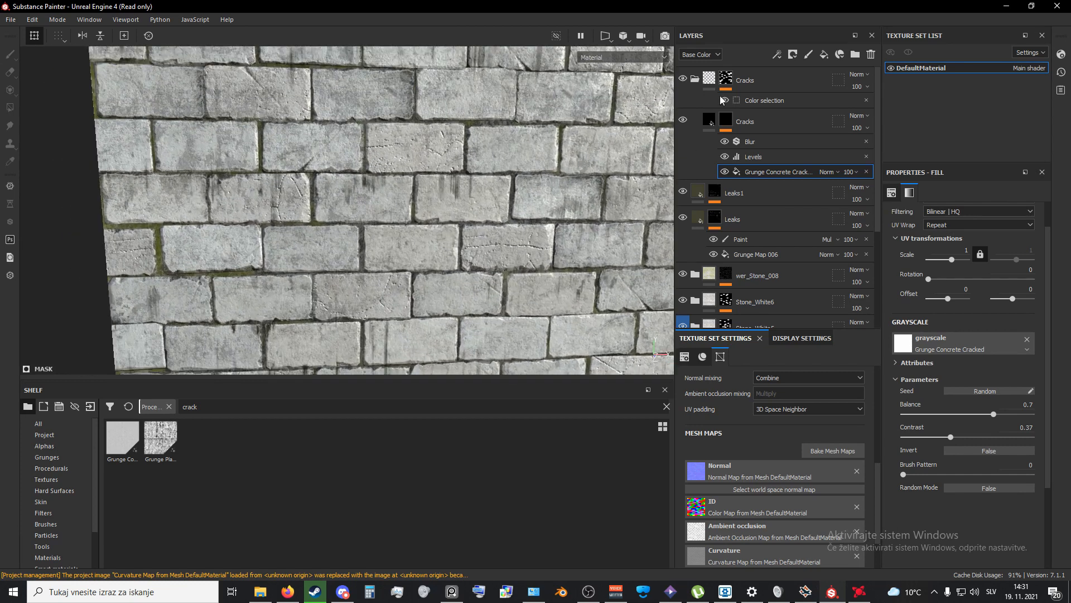
pyautogui.click(714, 117)
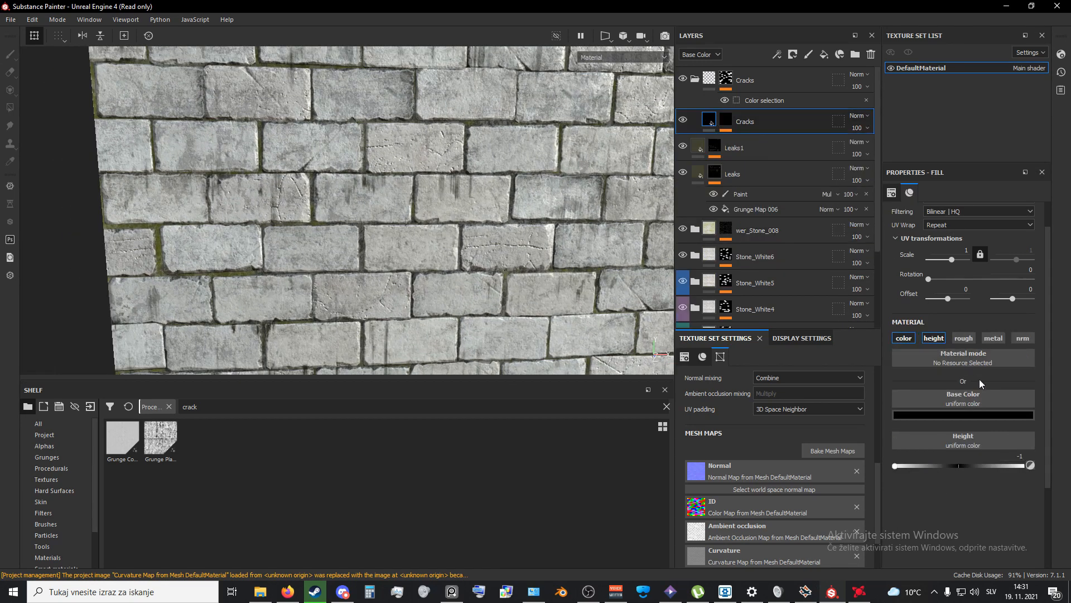
pyautogui.moveTo(895, 466); pyautogui.dragTo(933, 467)
# Step: Hide the Cracks folder, its Cracks layer and both leaks layers to examine the stone wall without them
pyautogui.press('f')
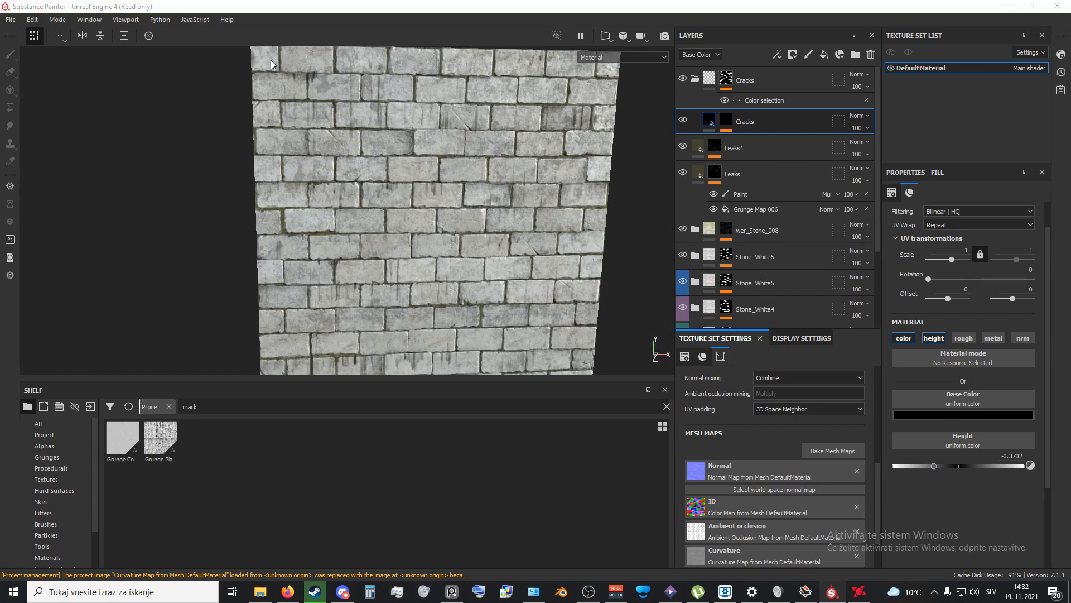
pyautogui.scroll(-3, 319, 189)
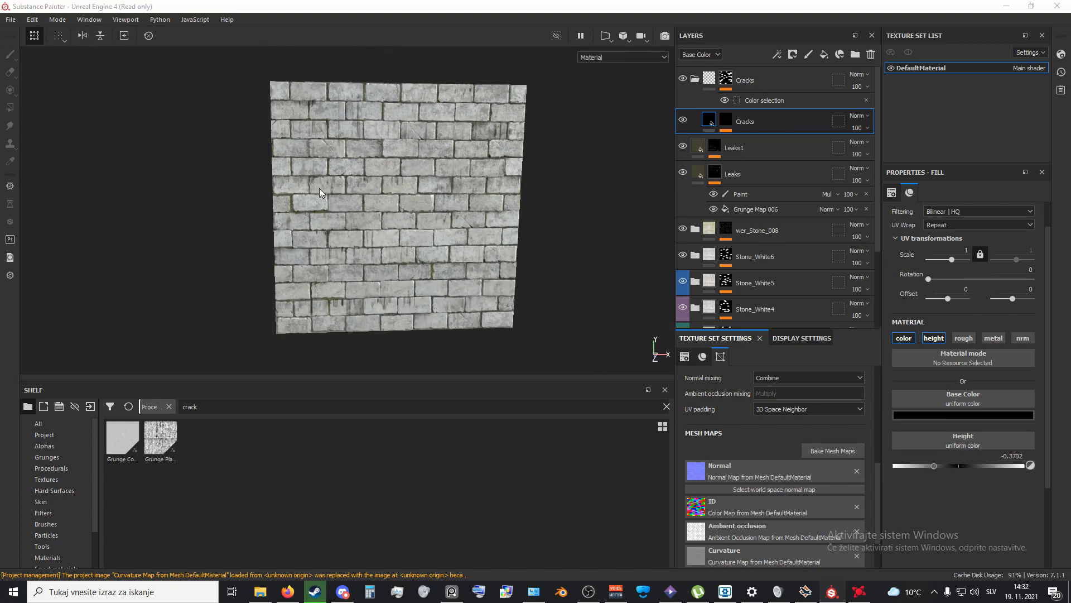
pyautogui.scroll(1, 384, 230)
pyautogui.moveTo(361, 211)
pyautogui.keyDown('alt'); pyautogui.mouseDown()
pyautogui.moveTo(431, 251)
pyautogui.moveTo(417, 275)
pyautogui.mouseUp(); pyautogui.keyUp('alt')
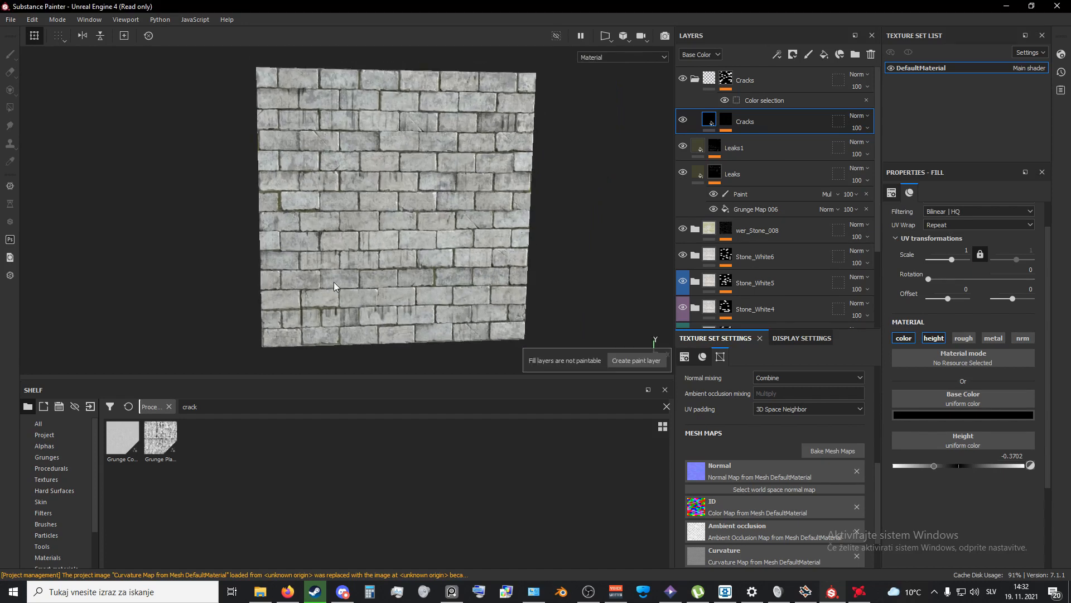
pyautogui.scroll(1, 334, 282)
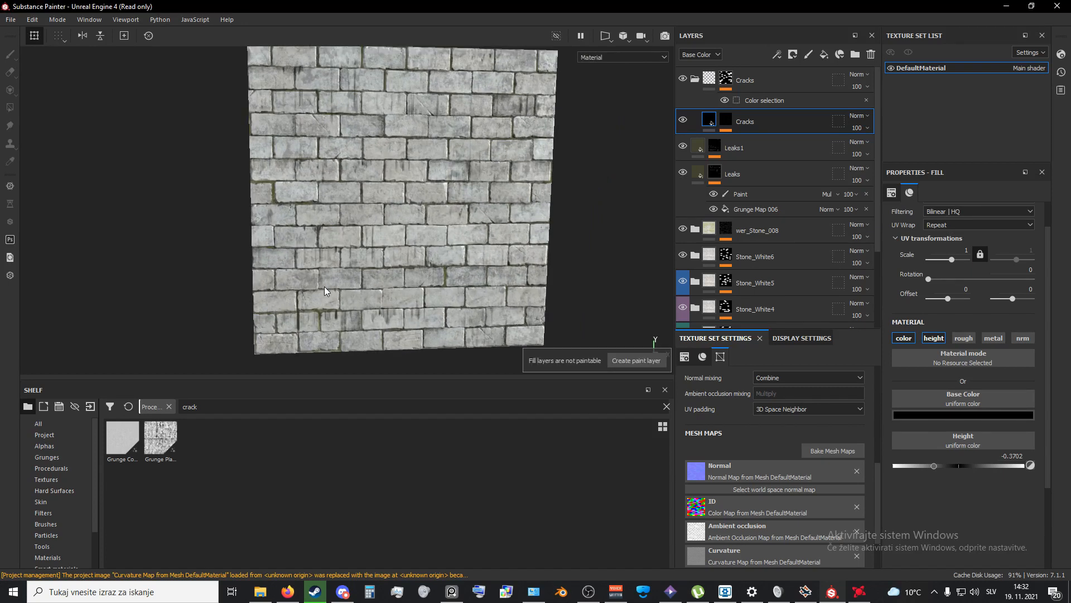
pyautogui.click(683, 121)
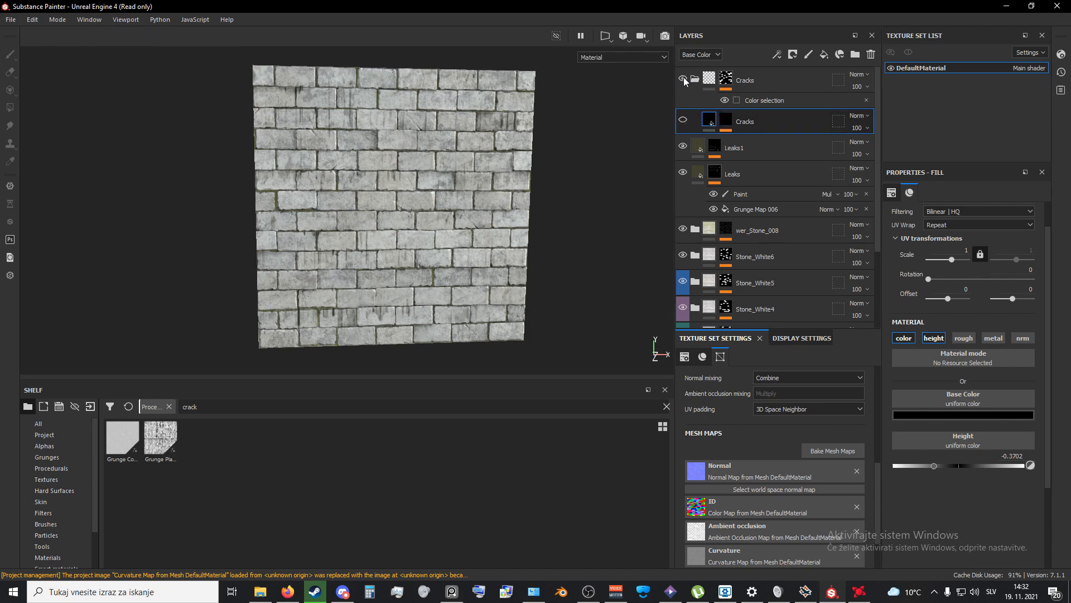
pyautogui.click(682, 172)
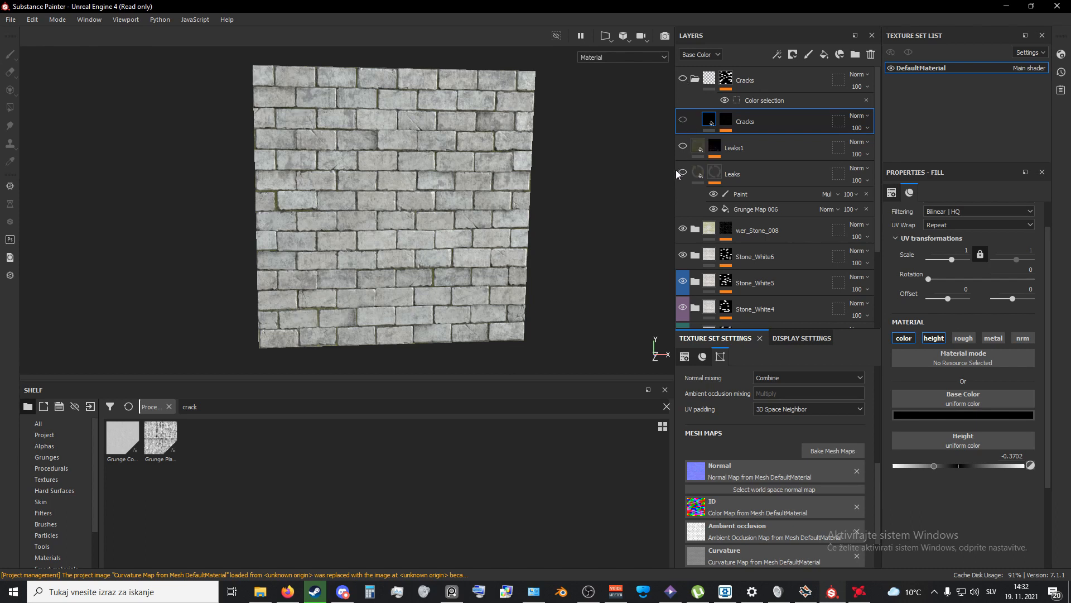
pyautogui.keyDown('alt'); pyautogui.moveTo(614, 162); pyautogui.dragTo(475, 195); pyautogui.keyUp('alt')
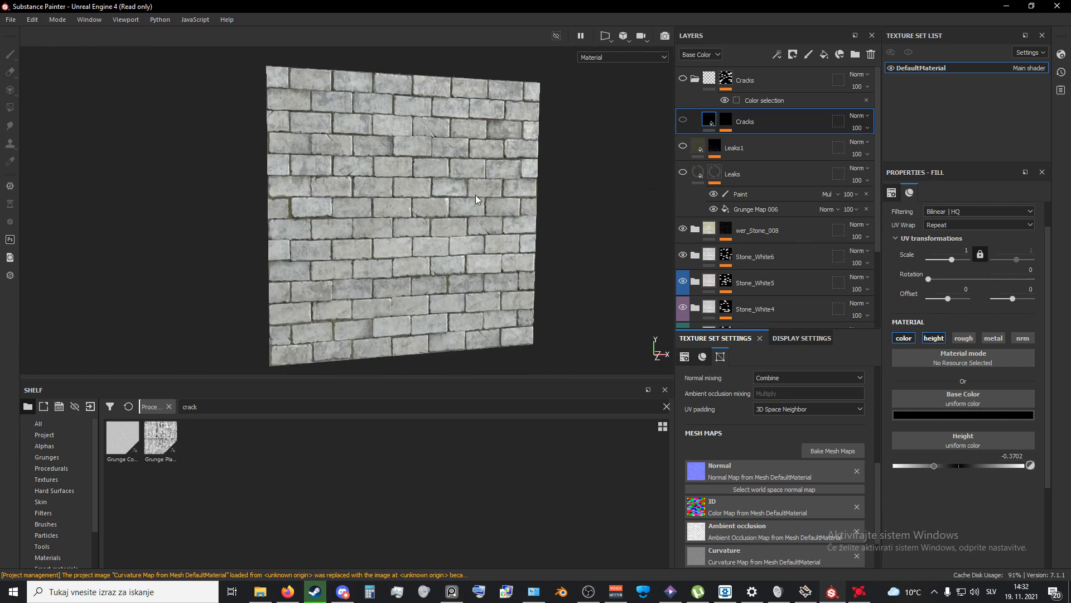
pyautogui.keyDown('alt'); pyautogui.moveTo(455, 258); pyautogui.dragTo(419, 240); pyautogui.keyUp('alt')
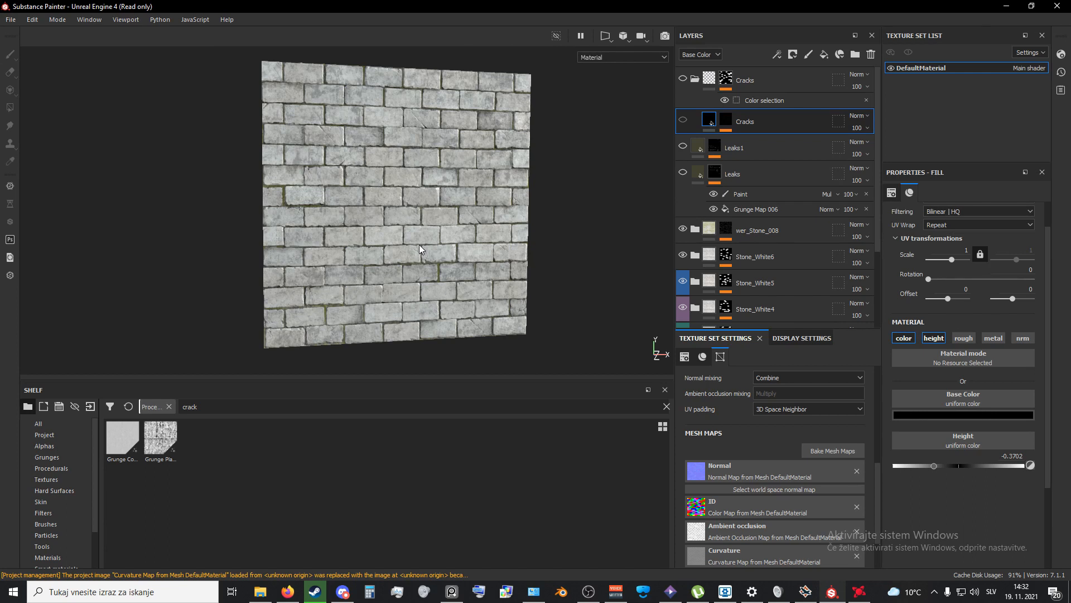
pyautogui.scroll(-3, 462, 226)
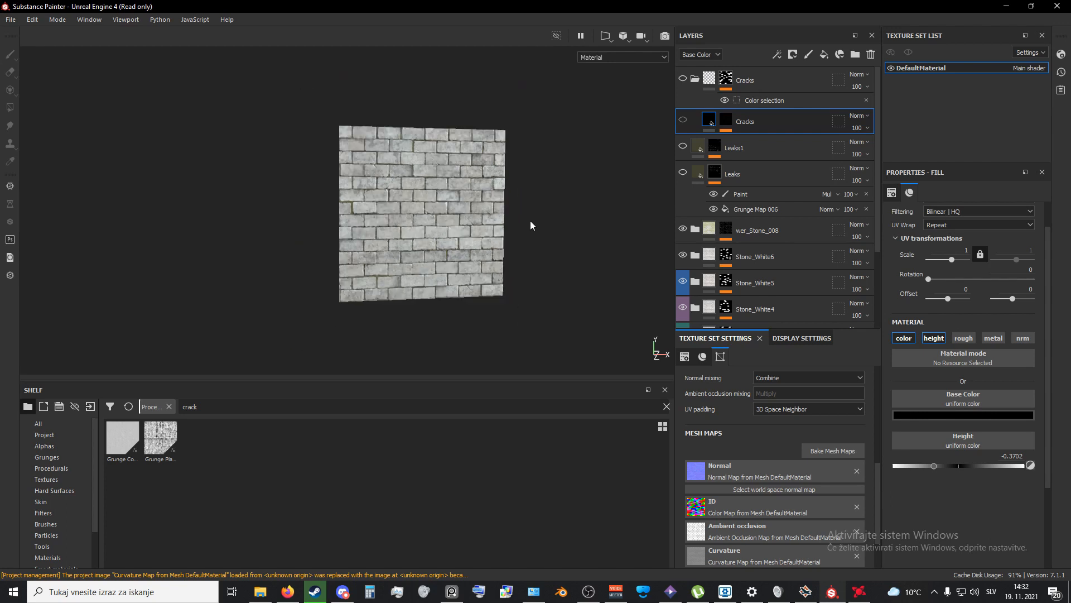
pyautogui.keyDown('alt'); pyautogui.moveTo(530, 220); pyautogui.dragTo(512, 221, button='middle'); pyautogui.keyUp('alt')
# Step: Show the Leaks, Leaks1 and Cracks layers and the Cracks folder again to compare their effect on the wall
pyautogui.moveTo(706, 119)
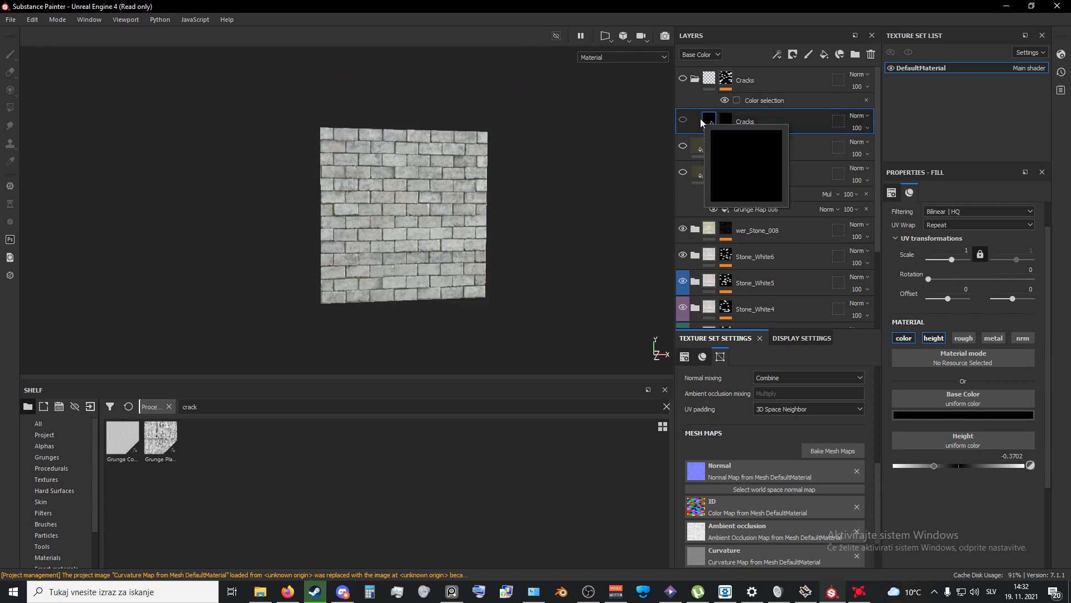
pyautogui.click(682, 172)
pyautogui.click(682, 173)
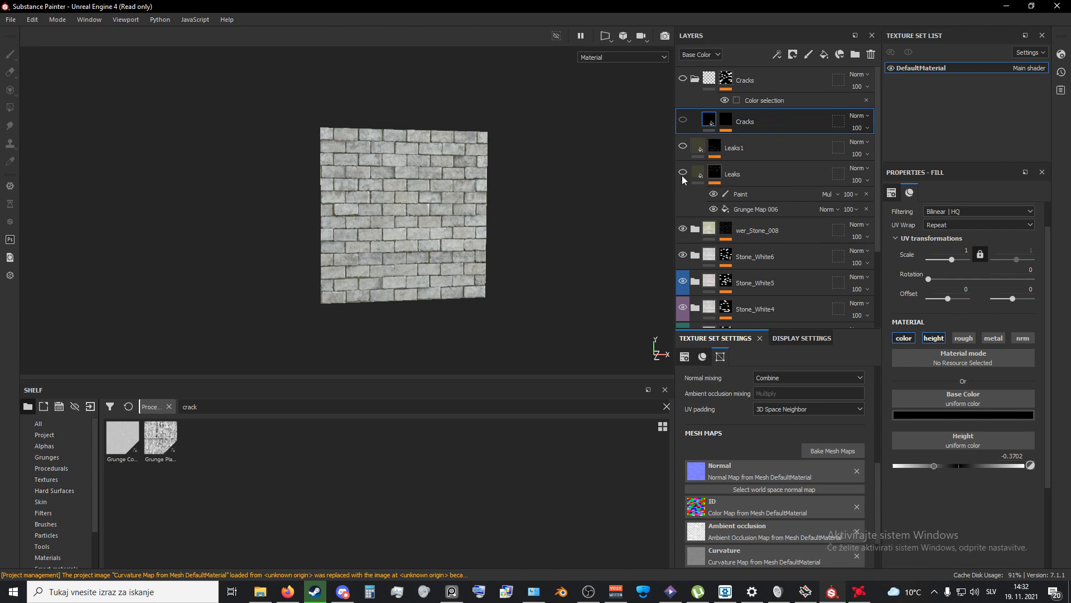
pyautogui.click(682, 173)
pyautogui.click(683, 119)
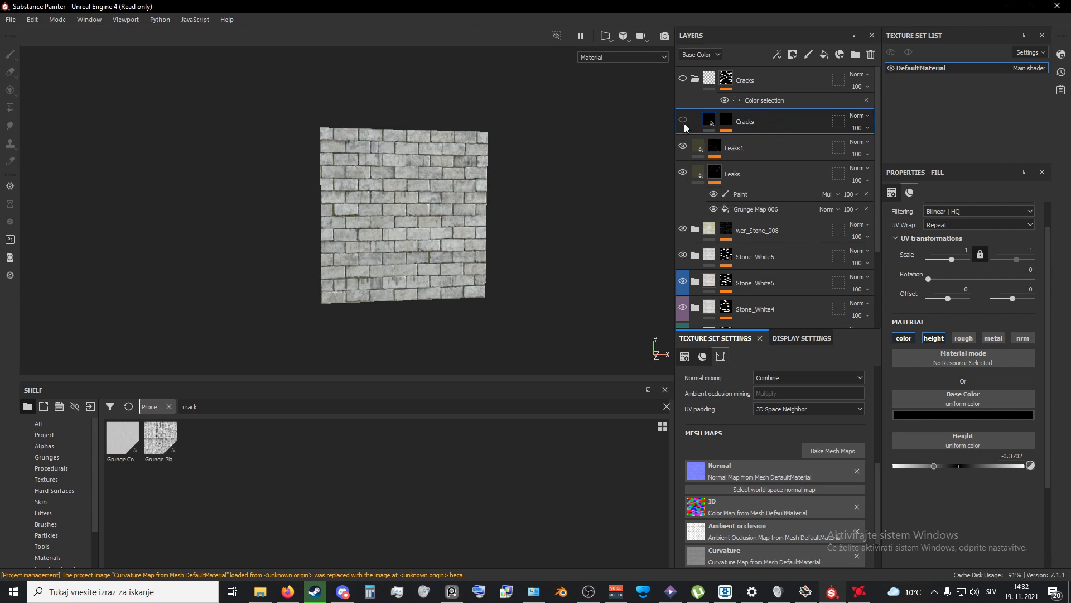
pyautogui.scroll(-1, 544, 185)
pyautogui.scroll(2, 500, 253)
pyautogui.click(684, 78)
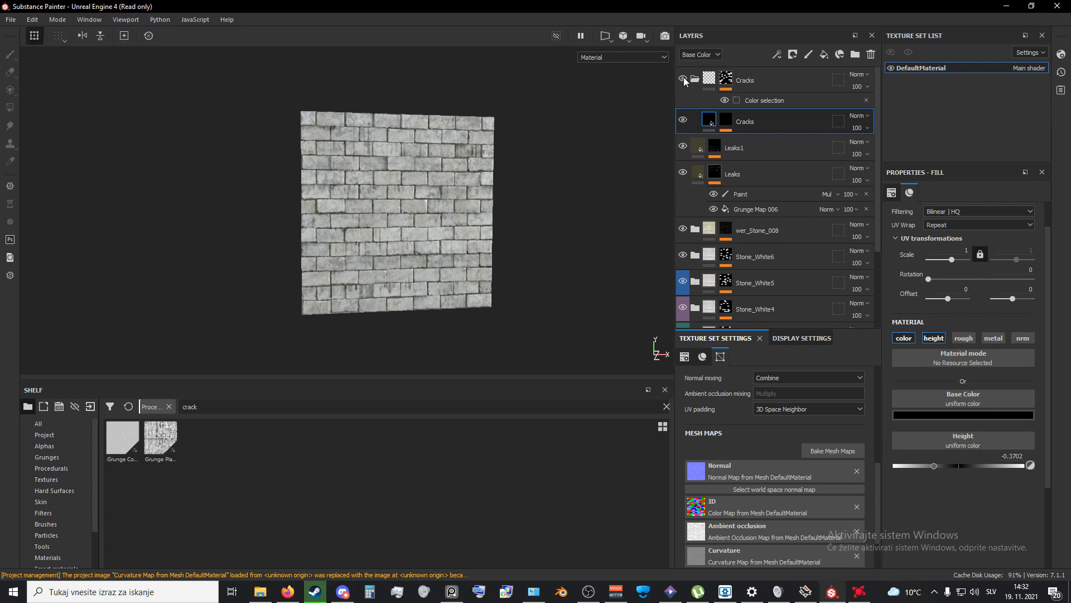
# Step: Examine the complete wall material with leaks and cracks from several angles
pyautogui.scroll(2, 565, 206)
pyautogui.keyDown('alt'); pyautogui.moveTo(521, 233); pyautogui.dragTo(541, 262); pyautogui.keyUp('alt')
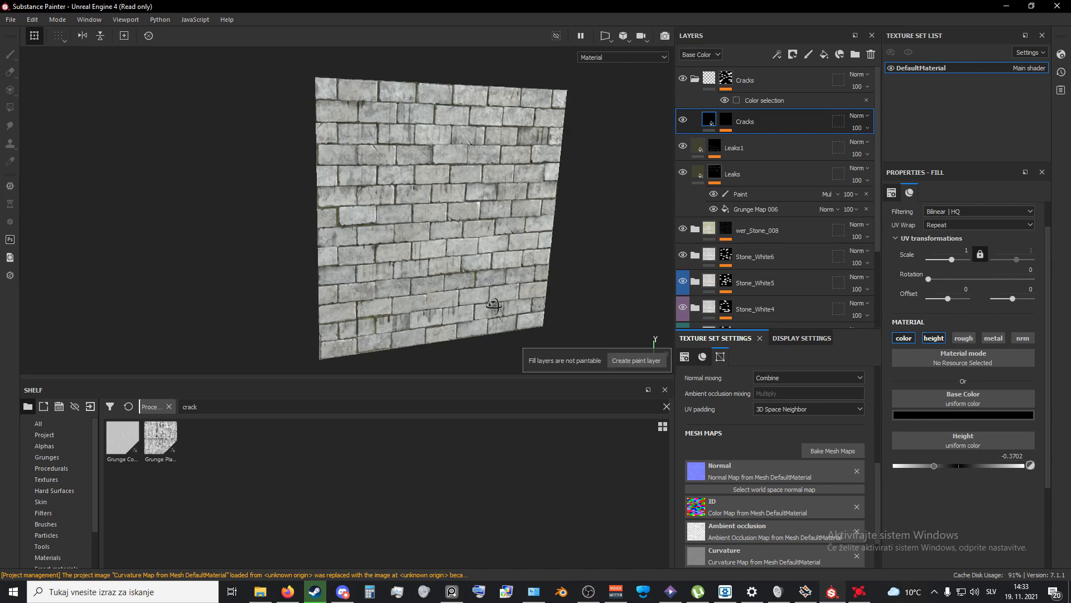
pyautogui.moveTo(494, 306)
pyautogui.keyDown('alt'); pyautogui.mouseDown()
pyautogui.moveTo(347, 307)
pyautogui.moveTo(367, 329)
pyautogui.mouseUp(); pyautogui.keyUp('alt')
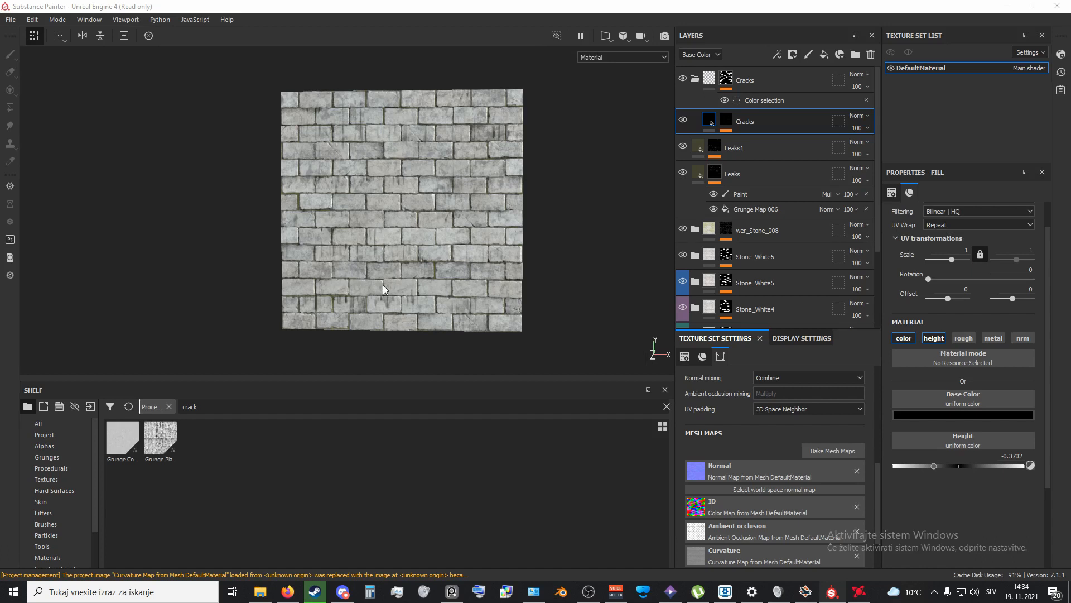
pyautogui.keyDown('alt'); pyautogui.moveTo(383, 284); pyautogui.dragTo(423, 313); pyautogui.keyUp('alt')
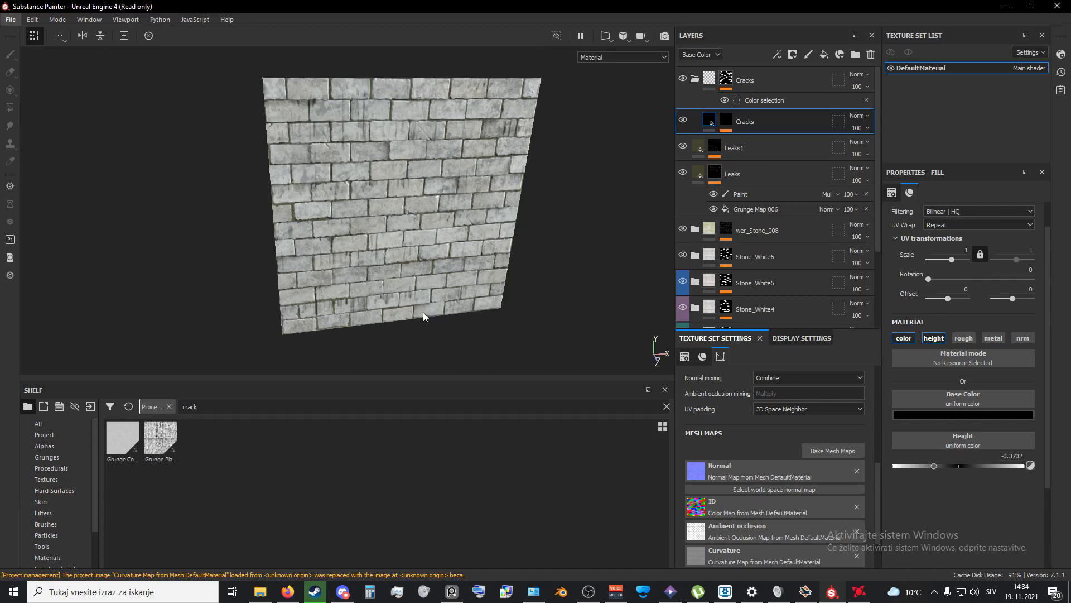
pyautogui.keyDown('alt'); pyautogui.moveTo(501, 324); pyautogui.dragTo(465, 286); pyautogui.keyUp('alt')
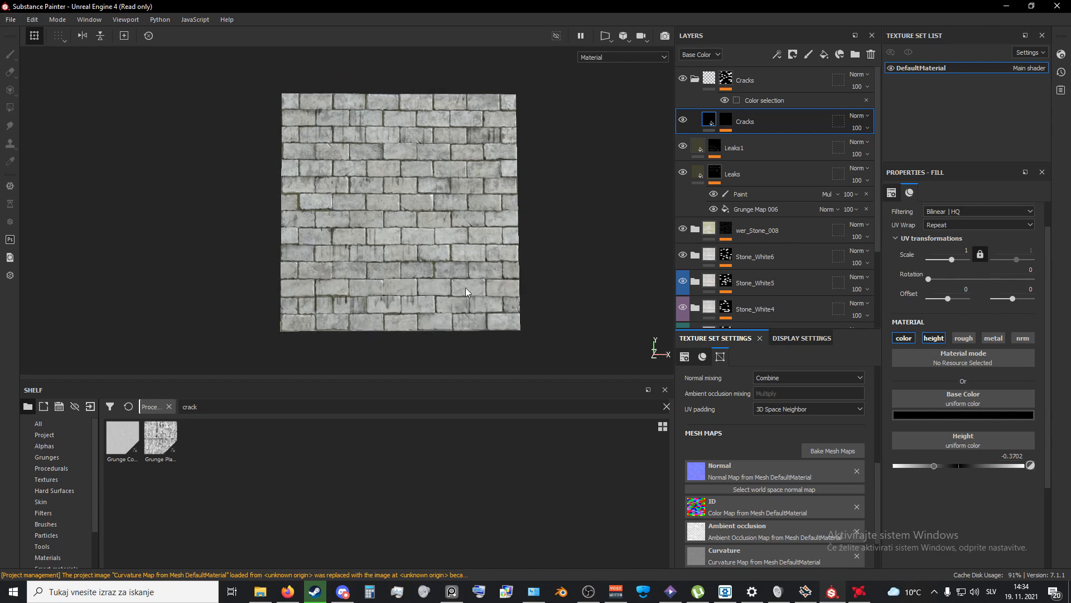
pyautogui.scroll(3, 359, 333)
pyautogui.keyDown('alt'); pyautogui.moveTo(391, 260); pyautogui.dragTo(294, 294, button='middle'); pyautogui.keyUp('alt')
pyautogui.keyDown('alt'); pyautogui.moveTo(294, 294); pyautogui.dragTo(410, 221); pyautogui.keyUp('alt')
pyautogui.scroll(3, 330, 331)
pyautogui.scroll(-4, 335, 207)
pyautogui.keyDown('alt'); pyautogui.moveTo(330, 214); pyautogui.dragTo(349, 246, button='middle'); pyautogui.keyUp('alt')
pyautogui.keyDown('alt'); pyautogui.moveTo(458, 217); pyautogui.dragTo(410, 202, button='middle'); pyautogui.keyUp('alt')
pyautogui.scroll(1, 429, 229)
pyautogui.keyDown('alt'); pyautogui.moveTo(410, 202); pyautogui.dragTo(406, 218); pyautogui.keyUp('alt')
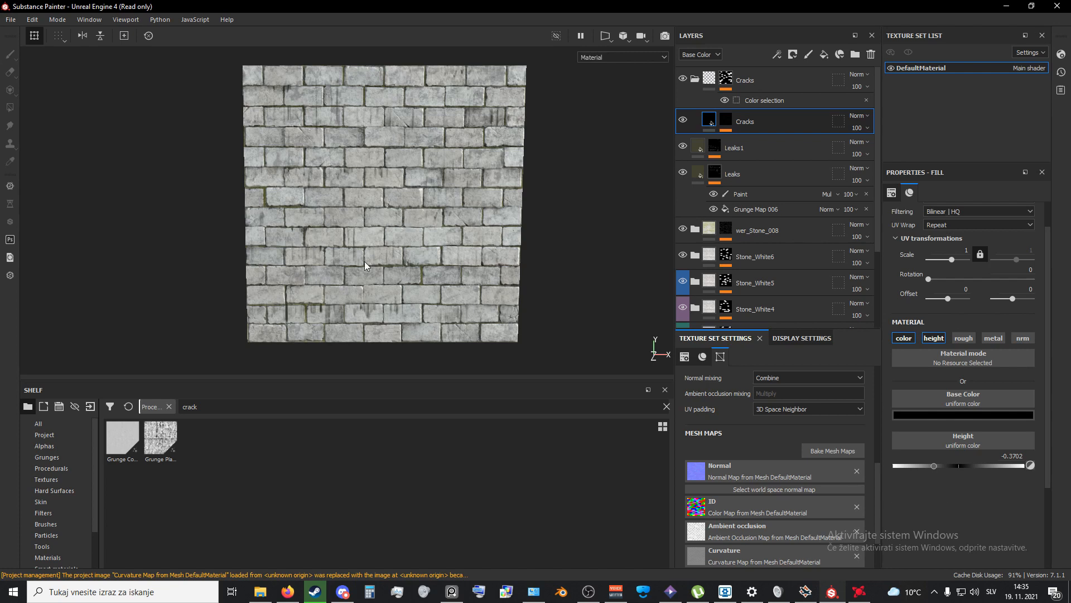
pyautogui.keyDown('alt'); pyautogui.moveTo(364, 262); pyautogui.dragTo(397, 297); pyautogui.keyUp('alt')
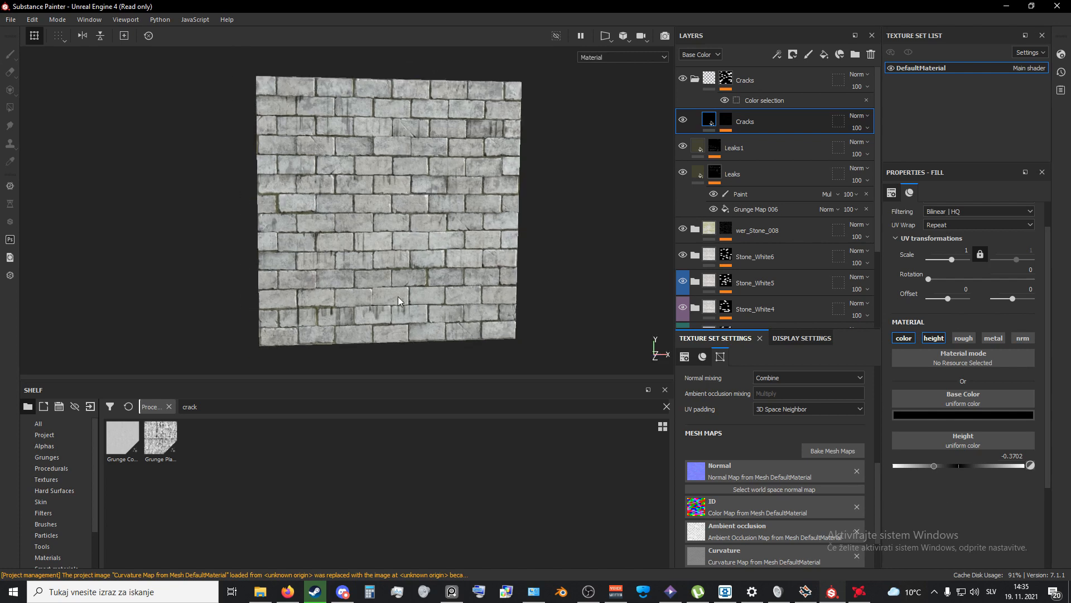
# Step: Examine the wall from a distance and up close to judge the bricks, mossy joints, leaks and cracks
pyautogui.scroll(-10, 398, 296)
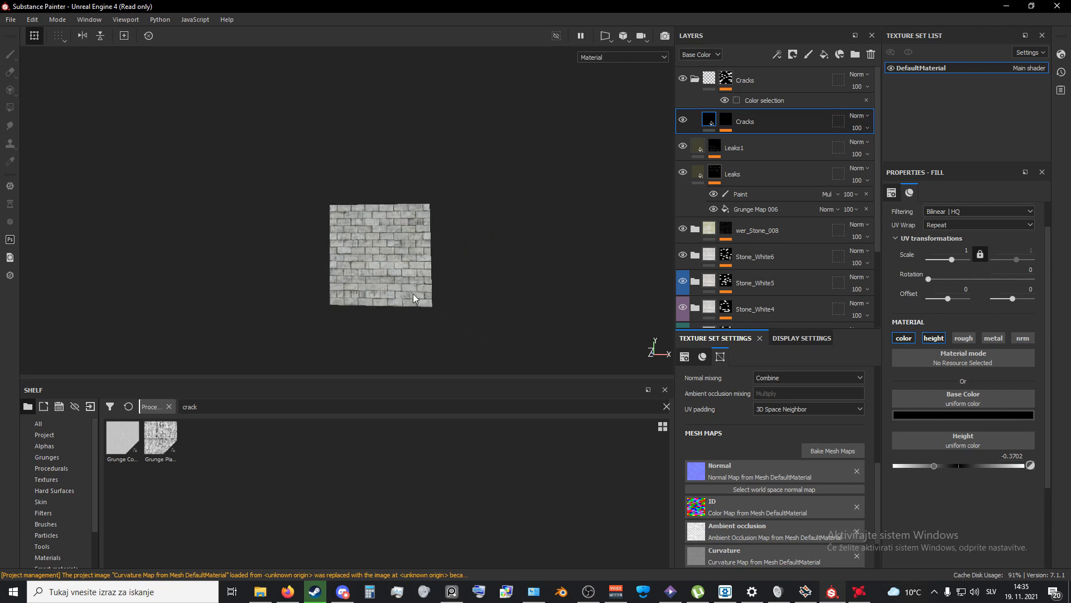
pyautogui.keyDown('alt'); pyautogui.moveTo(363, 316); pyautogui.dragTo(395, 327); pyautogui.keyUp('alt')
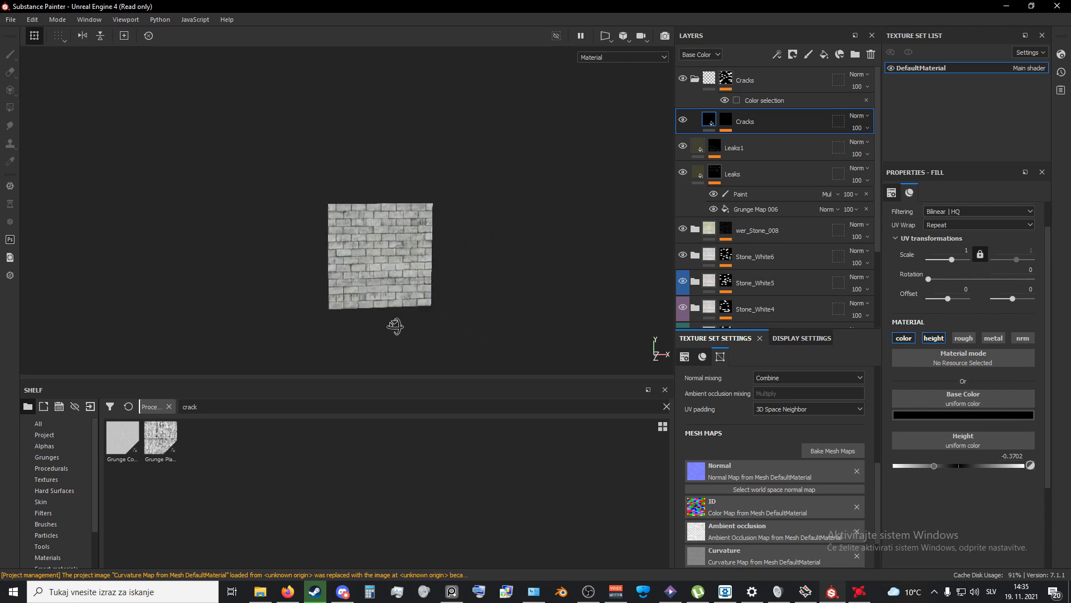
pyautogui.scroll(7, 381, 307)
pyautogui.keyDown('alt'); pyautogui.moveTo(383, 231); pyautogui.dragTo(361, 263, button='middle'); pyautogui.keyUp('alt')
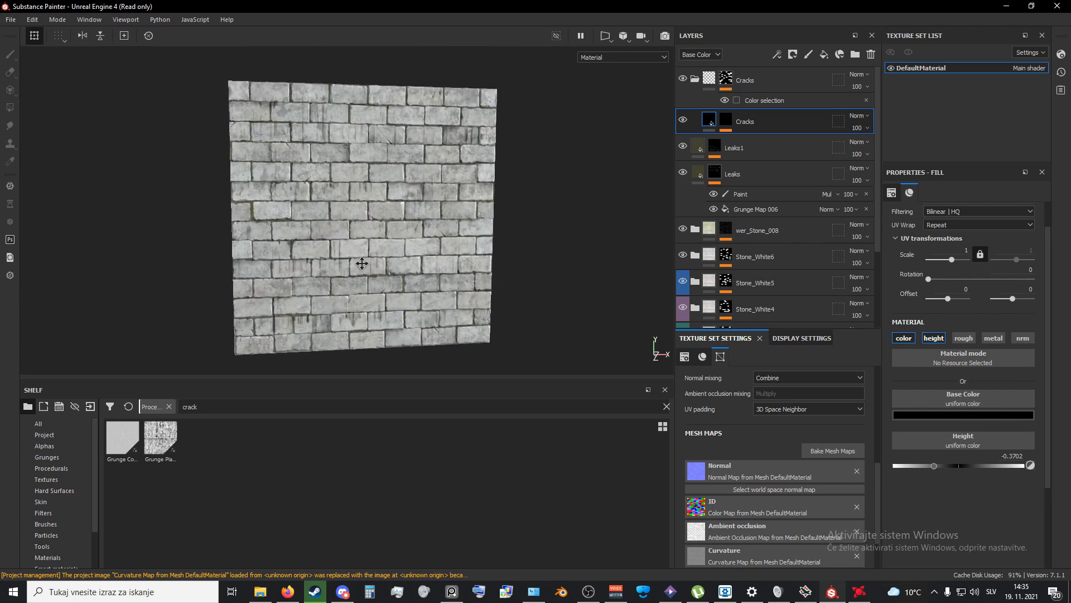
pyautogui.moveTo(362, 263)
pyautogui.keyDown('alt'); pyautogui.mouseDown()
pyautogui.moveTo(437, 290)
pyautogui.moveTo(346, 256)
pyautogui.mouseUp(); pyautogui.keyUp('alt')
pyautogui.keyDown('alt'); pyautogui.moveTo(346, 256); pyautogui.dragTo(394, 257, button='middle'); pyautogui.keyUp('alt')
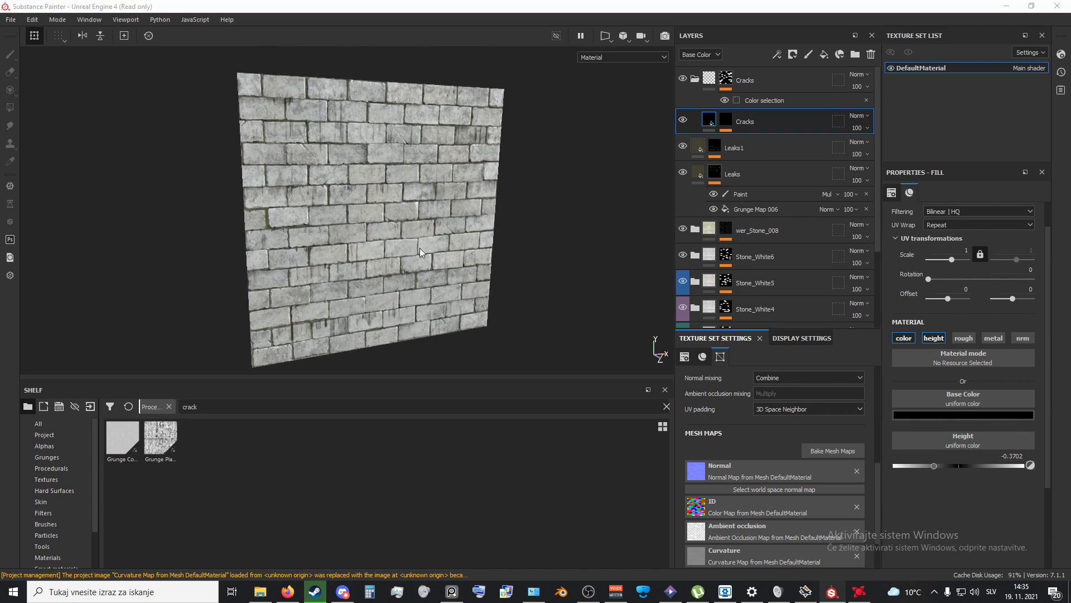
pyautogui.scroll(5, 326, 290)
pyautogui.keyDown('alt'); pyautogui.moveTo(325, 290); pyautogui.dragTo(370, 269); pyautogui.keyUp('alt')
pyautogui.scroll(5, 370, 269)
pyautogui.keyDown('alt'); pyautogui.moveTo(334, 354); pyautogui.dragTo(290, 249); pyautogui.keyUp('alt')
pyautogui.keyDown('alt'); pyautogui.moveTo(290, 249); pyautogui.dragTo(374, 276, button='middle'); pyautogui.keyUp('alt')
pyautogui.keyDown('alt'); pyautogui.moveTo(374, 277); pyautogui.dragTo(266, 282); pyautogui.keyUp('alt')
pyautogui.scroll(-5, 225, 280)
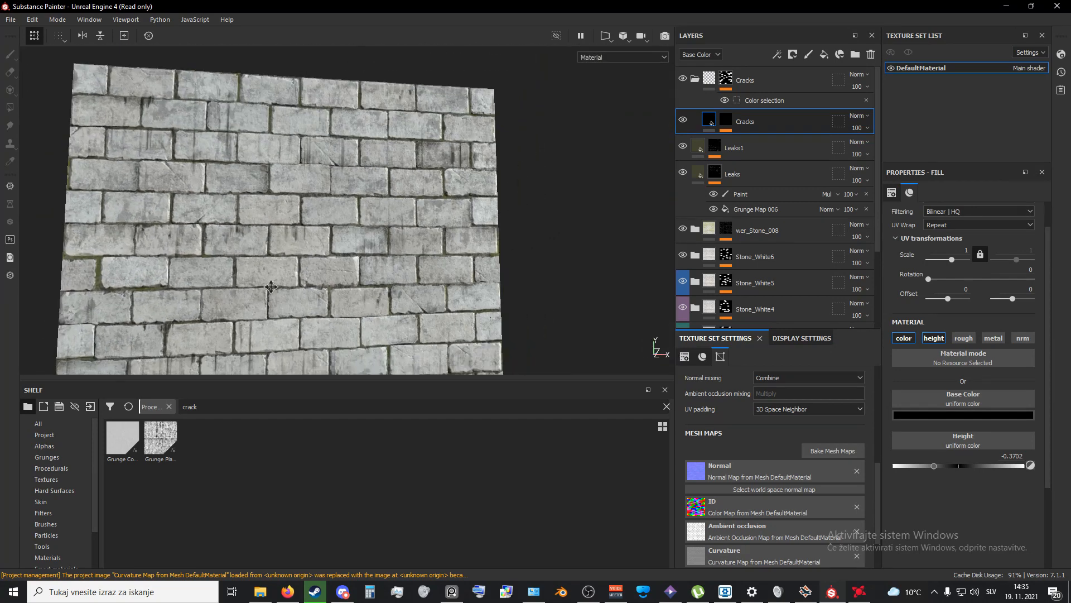
pyautogui.keyDown('alt'); pyautogui.moveTo(222, 271); pyautogui.dragTo(272, 249, button='middle'); pyautogui.keyUp('alt')
pyautogui.scroll(3, 272, 249)
pyautogui.keyDown('alt'); pyautogui.moveTo(272, 249); pyautogui.dragTo(366, 266); pyautogui.keyUp('alt')
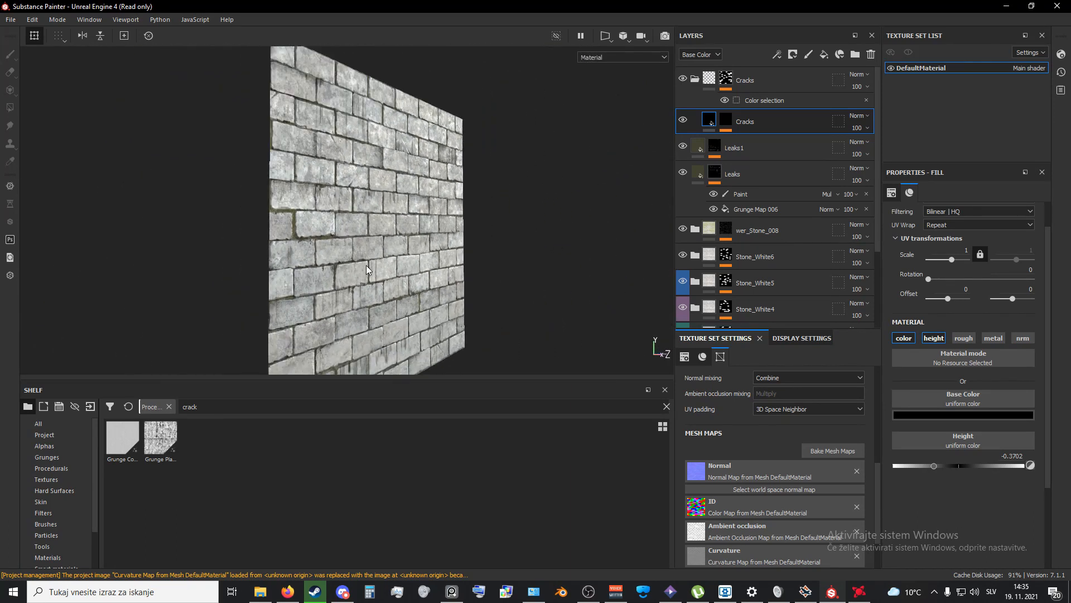
pyautogui.keyDown('alt'); pyautogui.moveTo(366, 266); pyautogui.dragTo(378, 231, button='middle'); pyautogui.keyUp('alt')
pyautogui.scroll(-2, 359, 222)
pyautogui.keyDown('alt'); pyautogui.moveTo(378, 231); pyautogui.dragTo(251, 229); pyautogui.keyUp('alt')
pyautogui.keyDown('alt'); pyautogui.moveTo(371, 251); pyautogui.dragTo(392, 241); pyautogui.keyUp('alt')
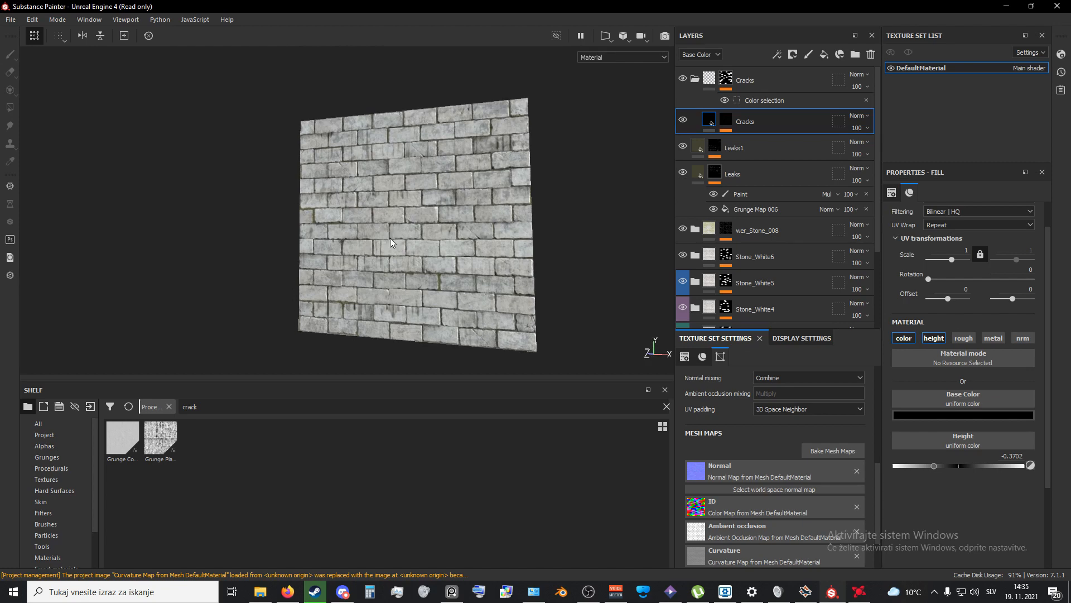